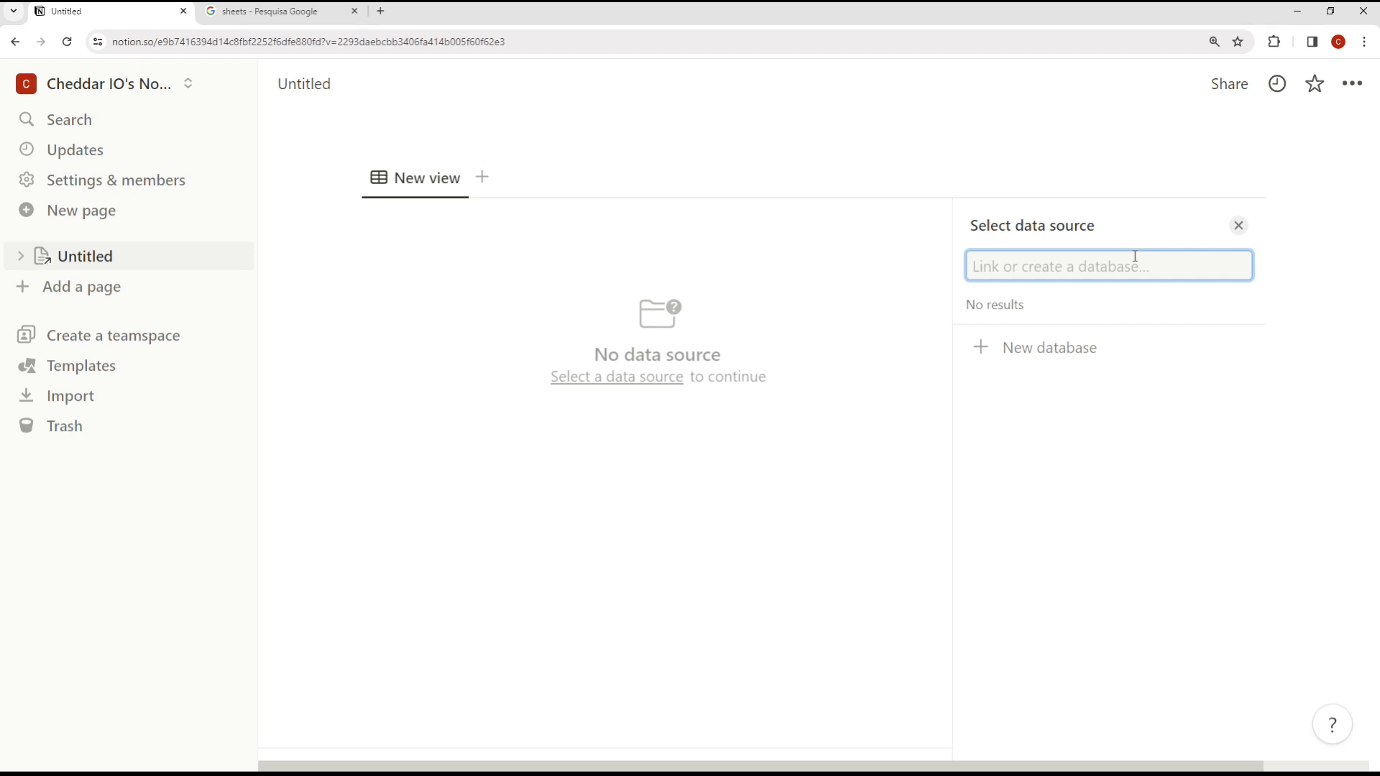
# Create a new database named "Link" as the table's data source.
pyautogui.write('Link')
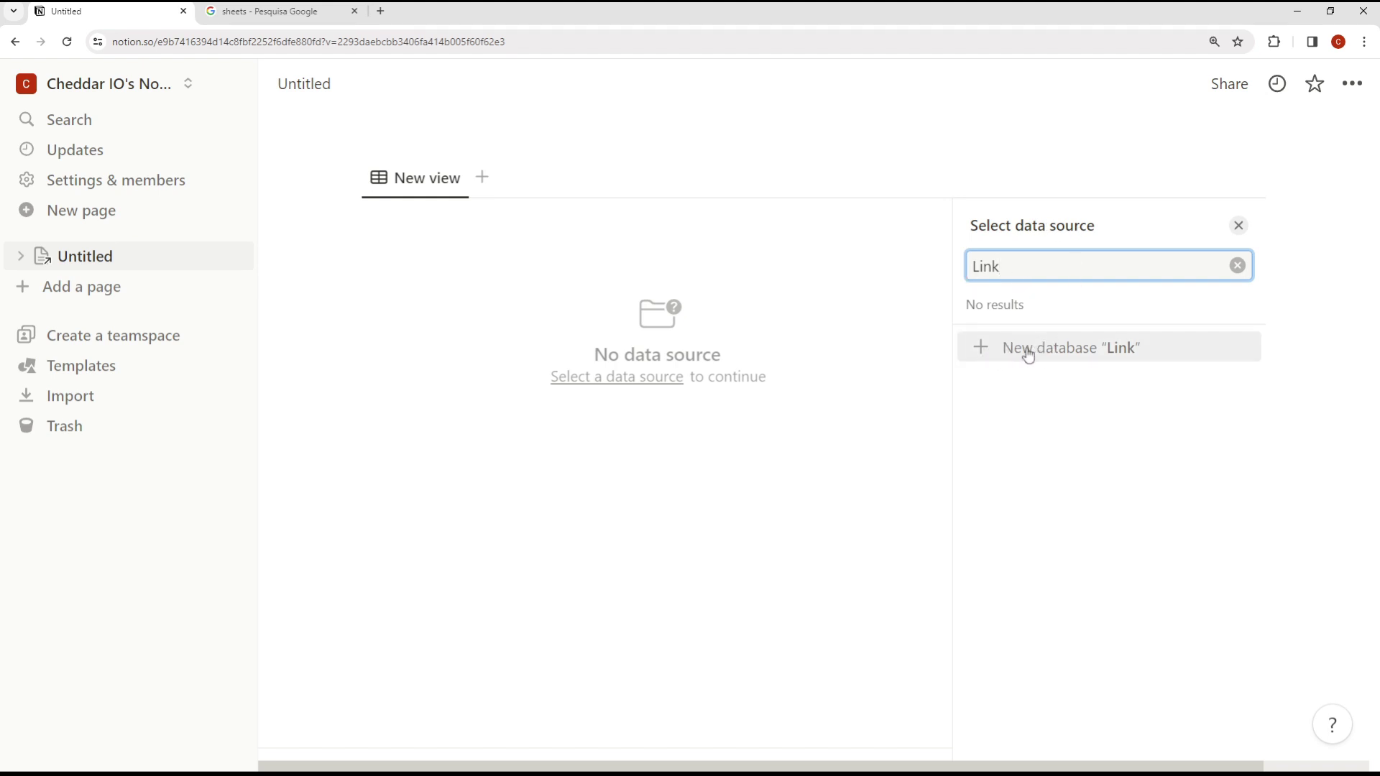
pyautogui.click(1078, 350)
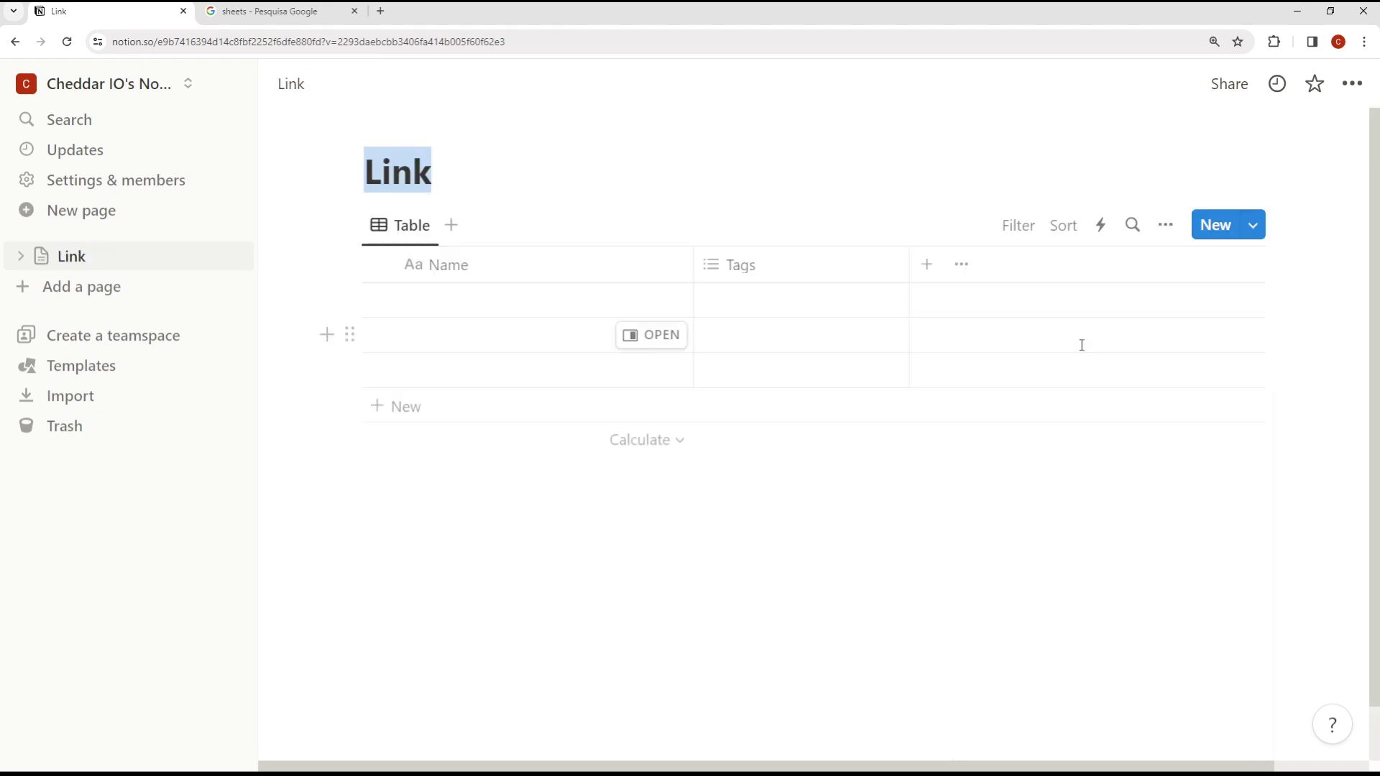
pyautogui.click(582, 172)
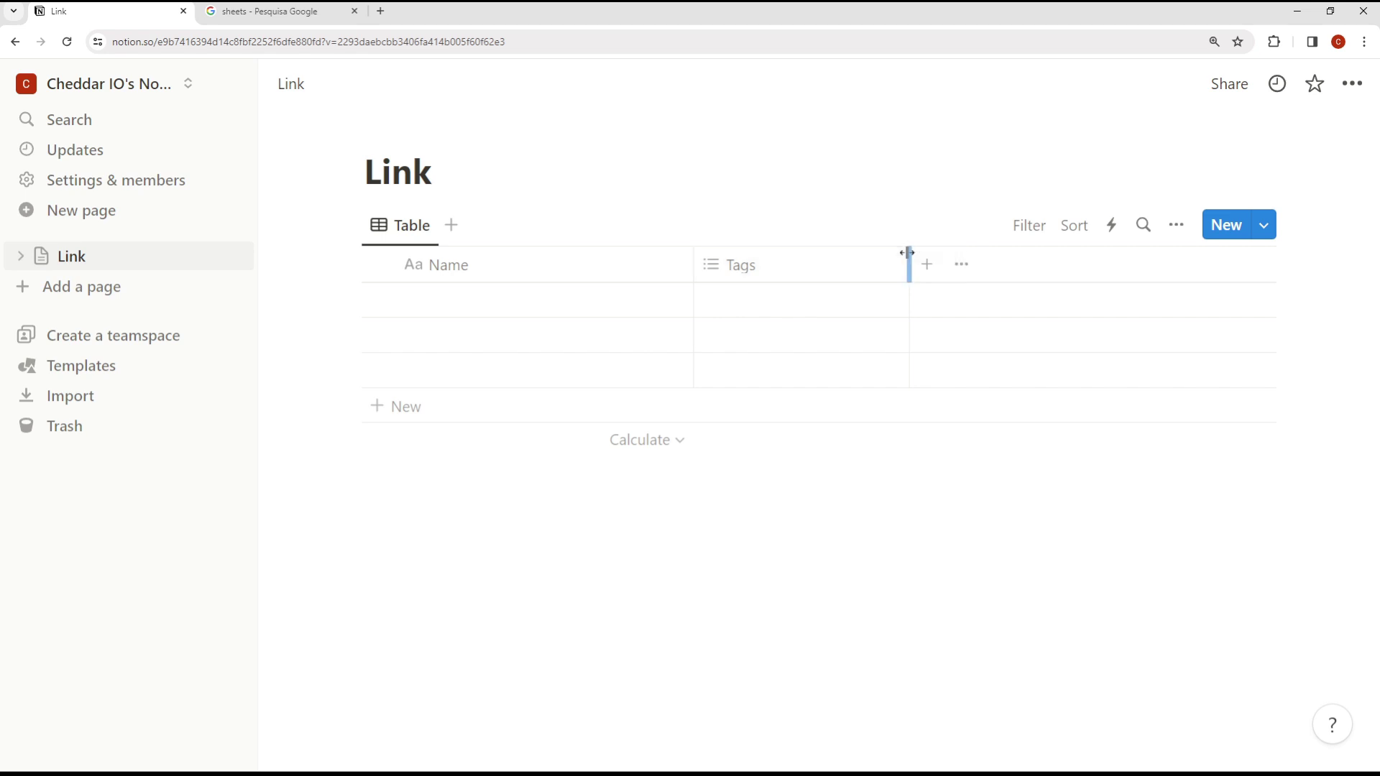
# Narrow the Name column of the Link table slightly.
pyautogui.moveTo(911, 261)
pyautogui.mouseDown()
pyautogui.moveTo(836, 260)
pyautogui.moveTo(913, 261)
pyautogui.mouseUp()
pyautogui.click(699, 267)
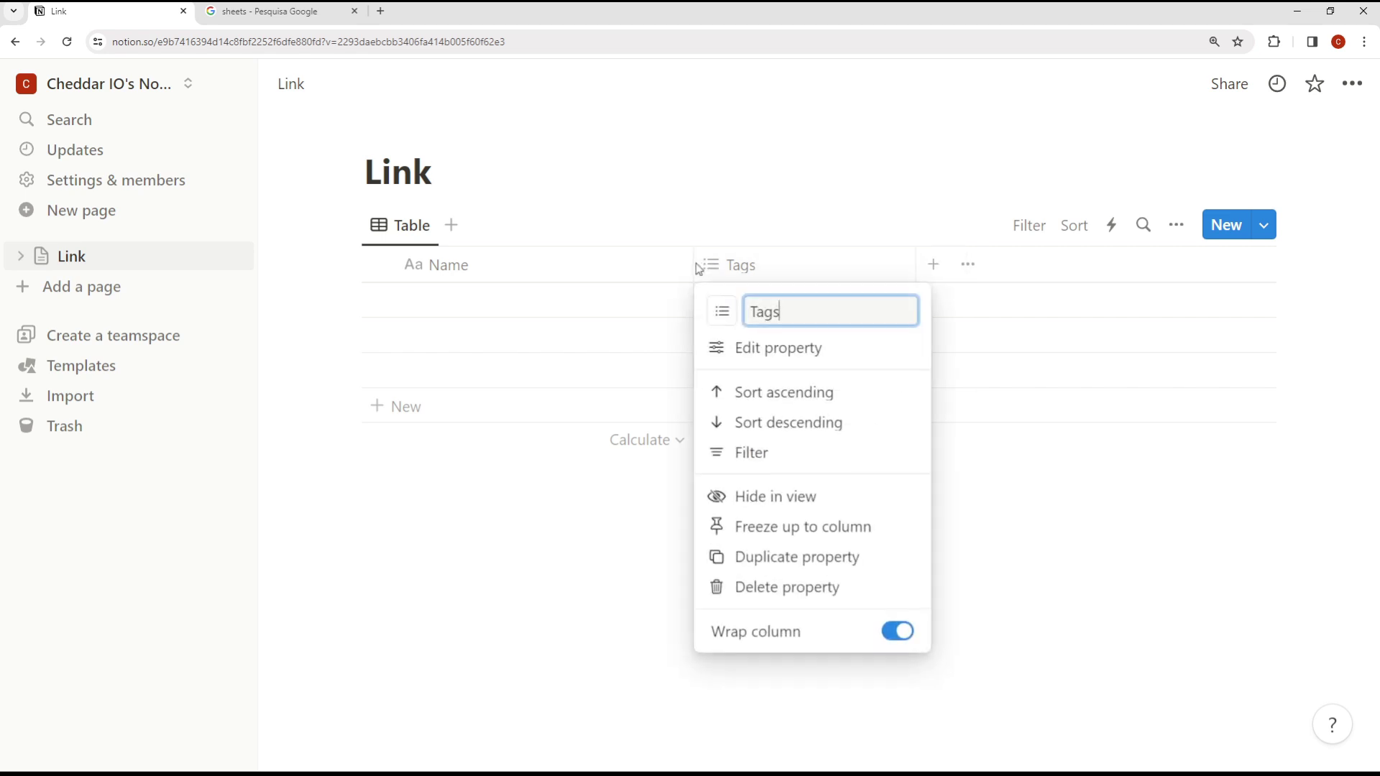
pyautogui.click(716, 225)
pyautogui.moveTo(692, 263); pyautogui.dragTo(632, 262)
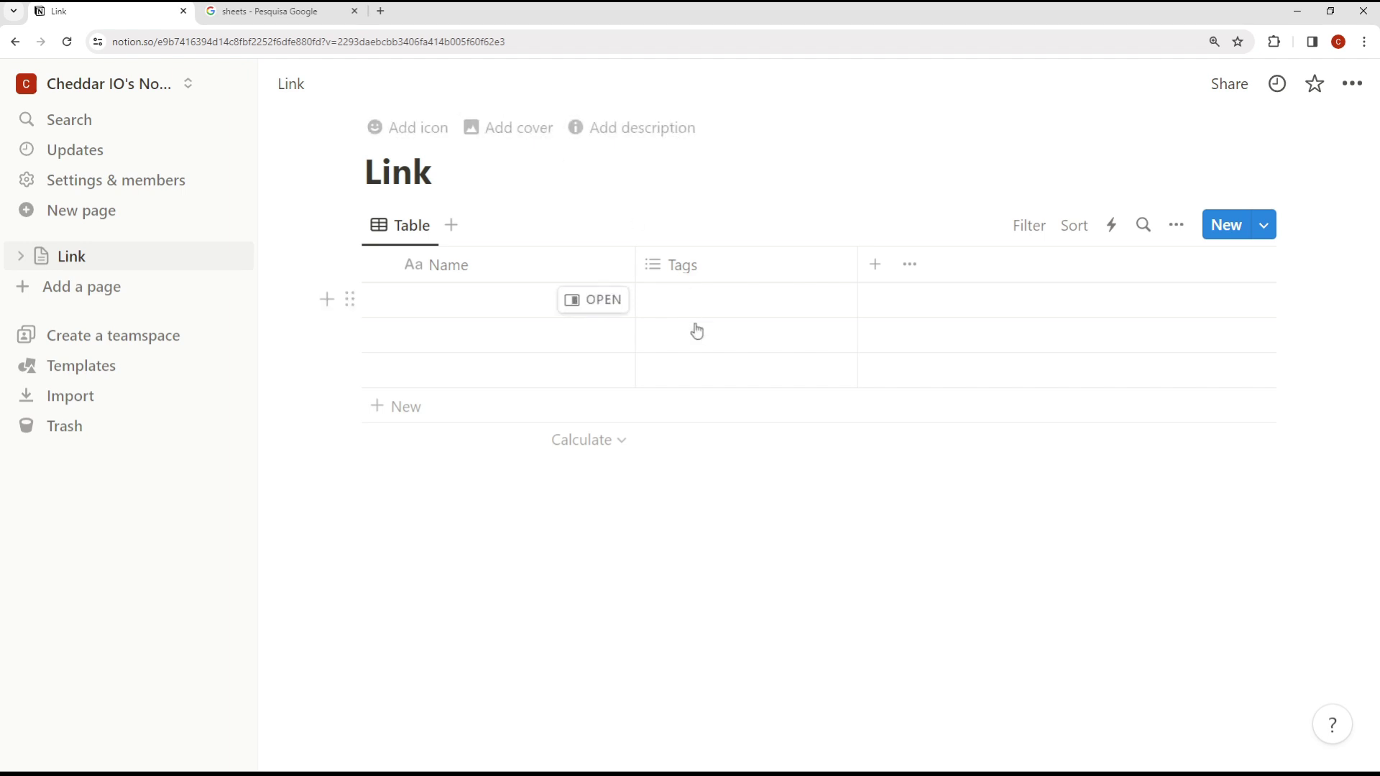
# Switch to Google Sheets in the other browser page, create a blank spreadsheet and enlarge the page display one level.
pyautogui.click(270, 13)
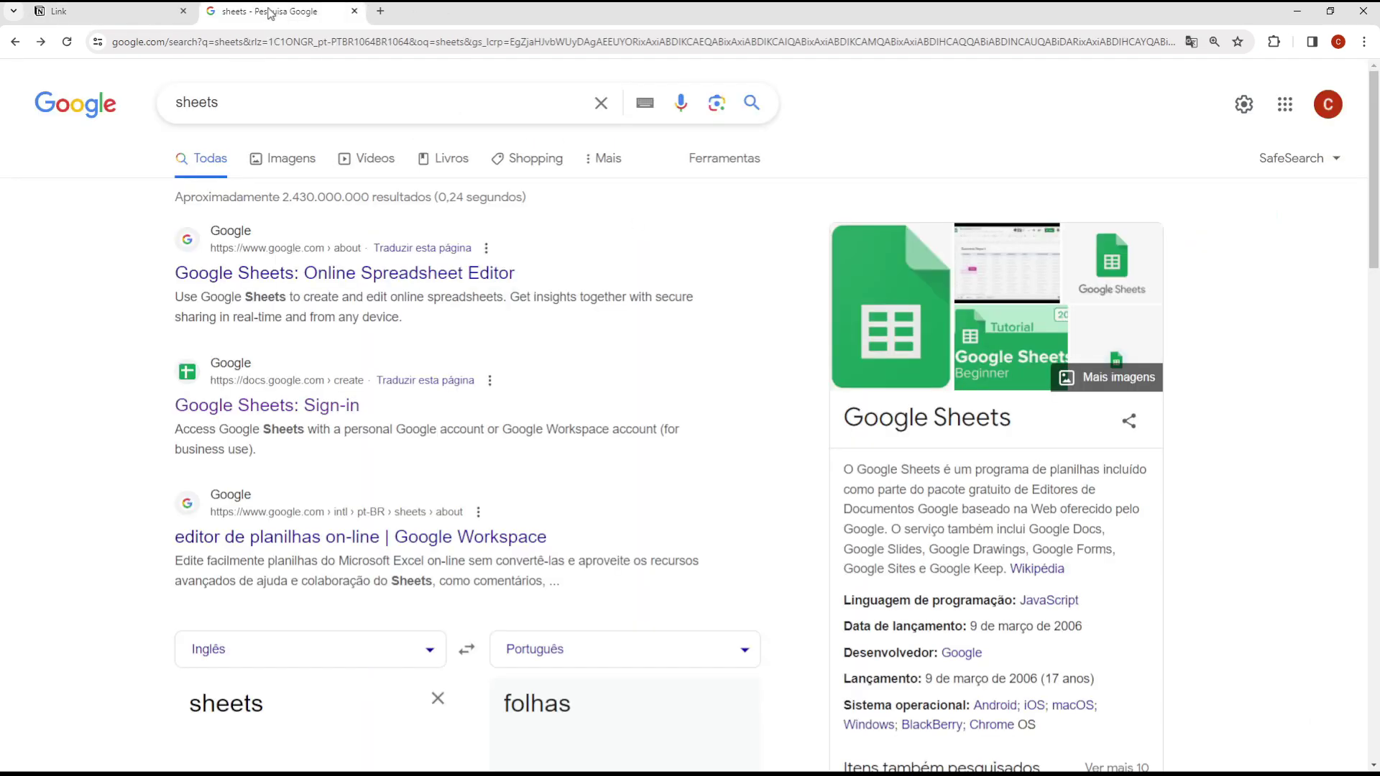
pyautogui.click(267, 103)
pyautogui.click(21, 197)
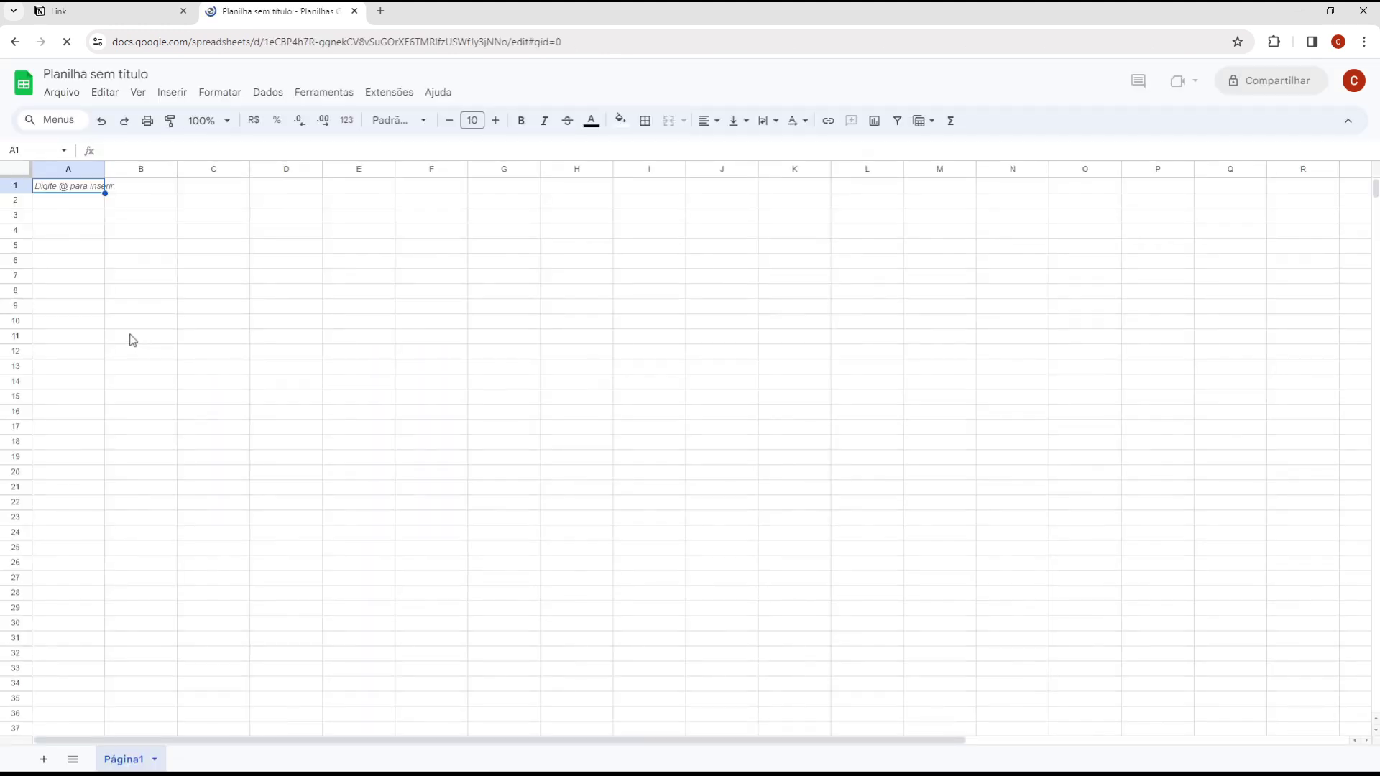
pyautogui.click(104, 14)
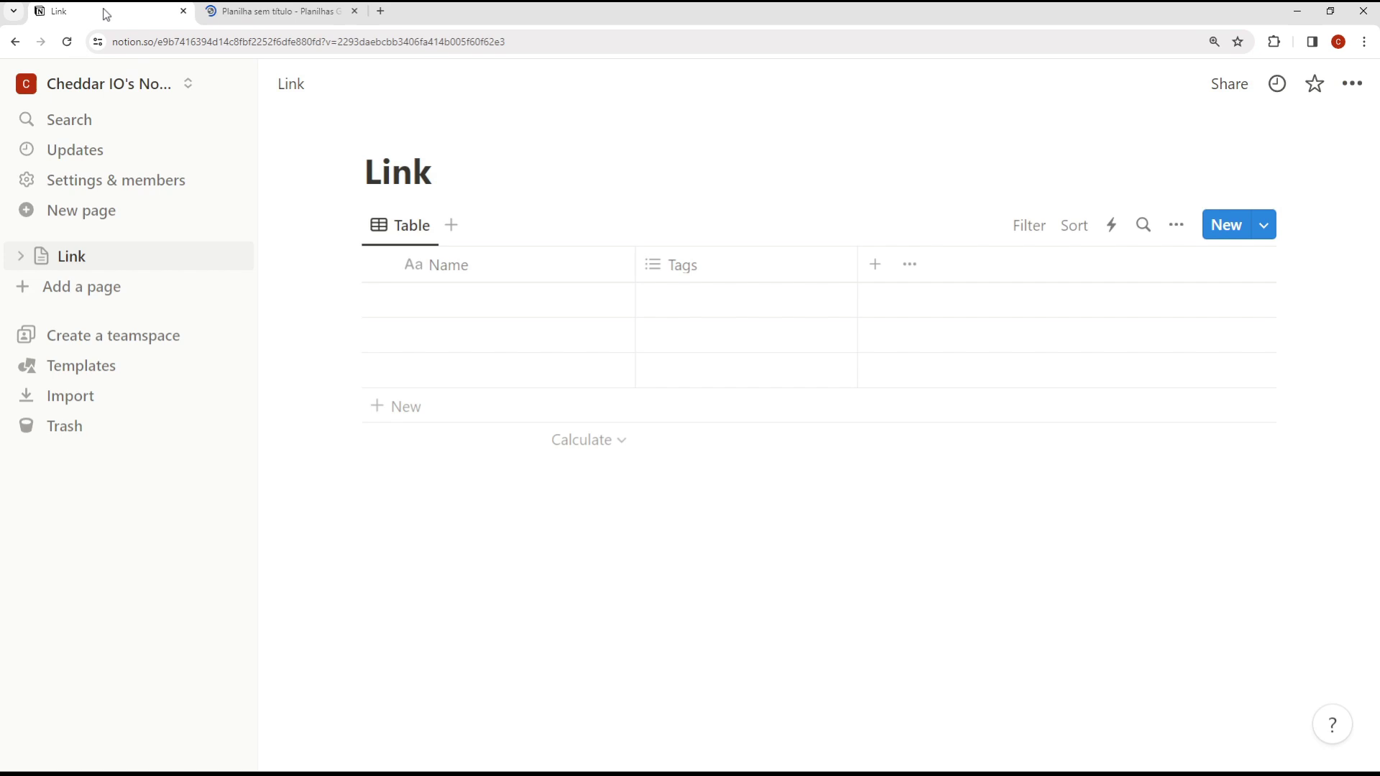
pyautogui.click(258, 21)
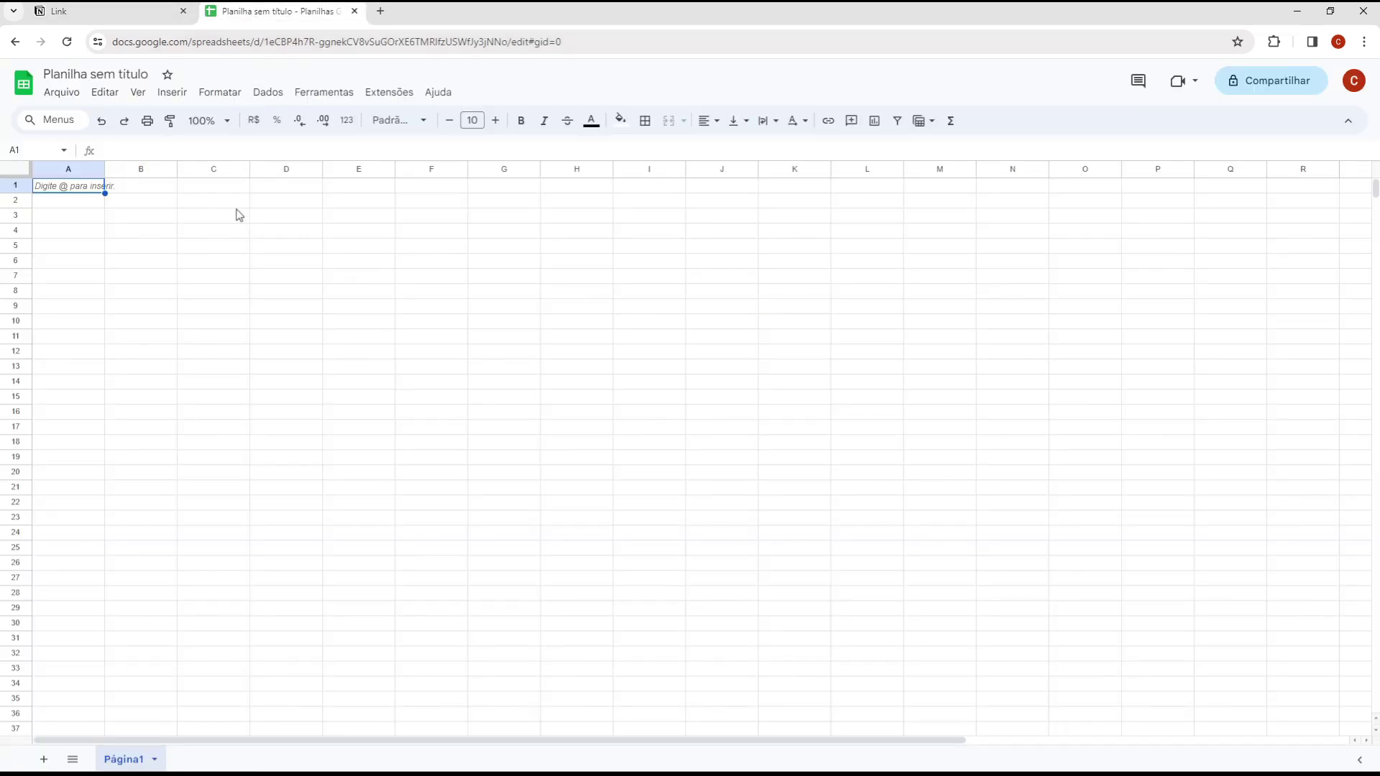
pyautogui.hotkey('ctrl', '+')
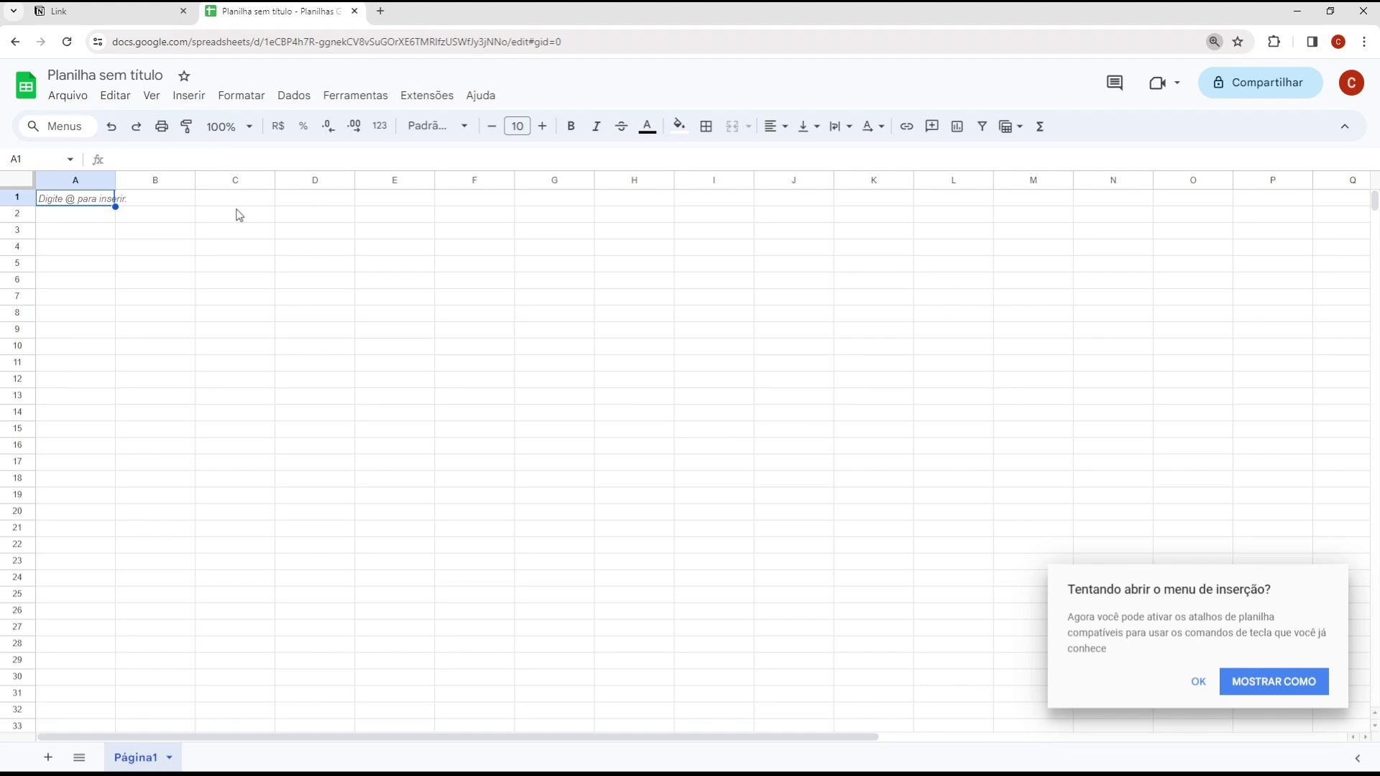
# Return to the Link table in Notion and name its three rows "Vídeo engraçado", "Receita legal" and "Meme".
pyautogui.click(92, 13)
pyautogui.click(516, 302)
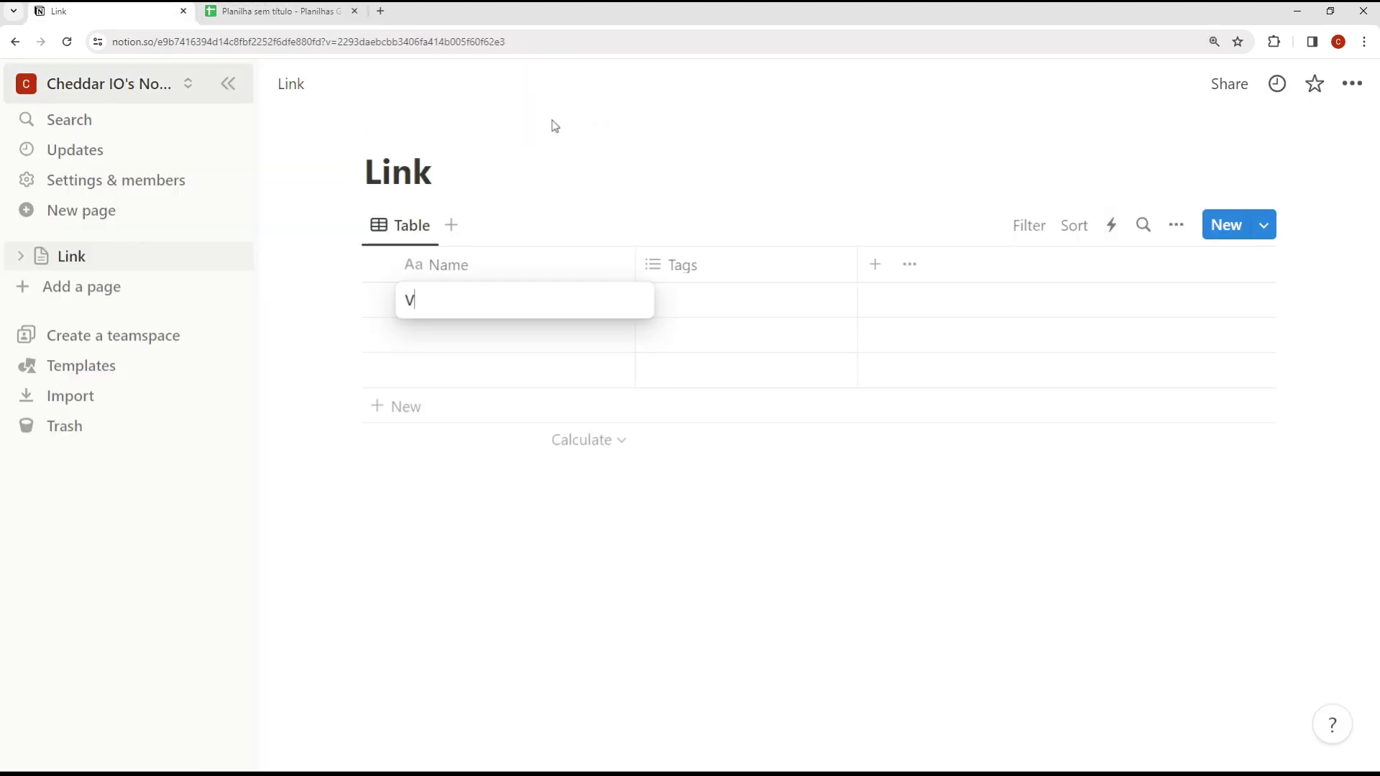
pyautogui.write('Vídeo engraçado')
pyautogui.press('Return')
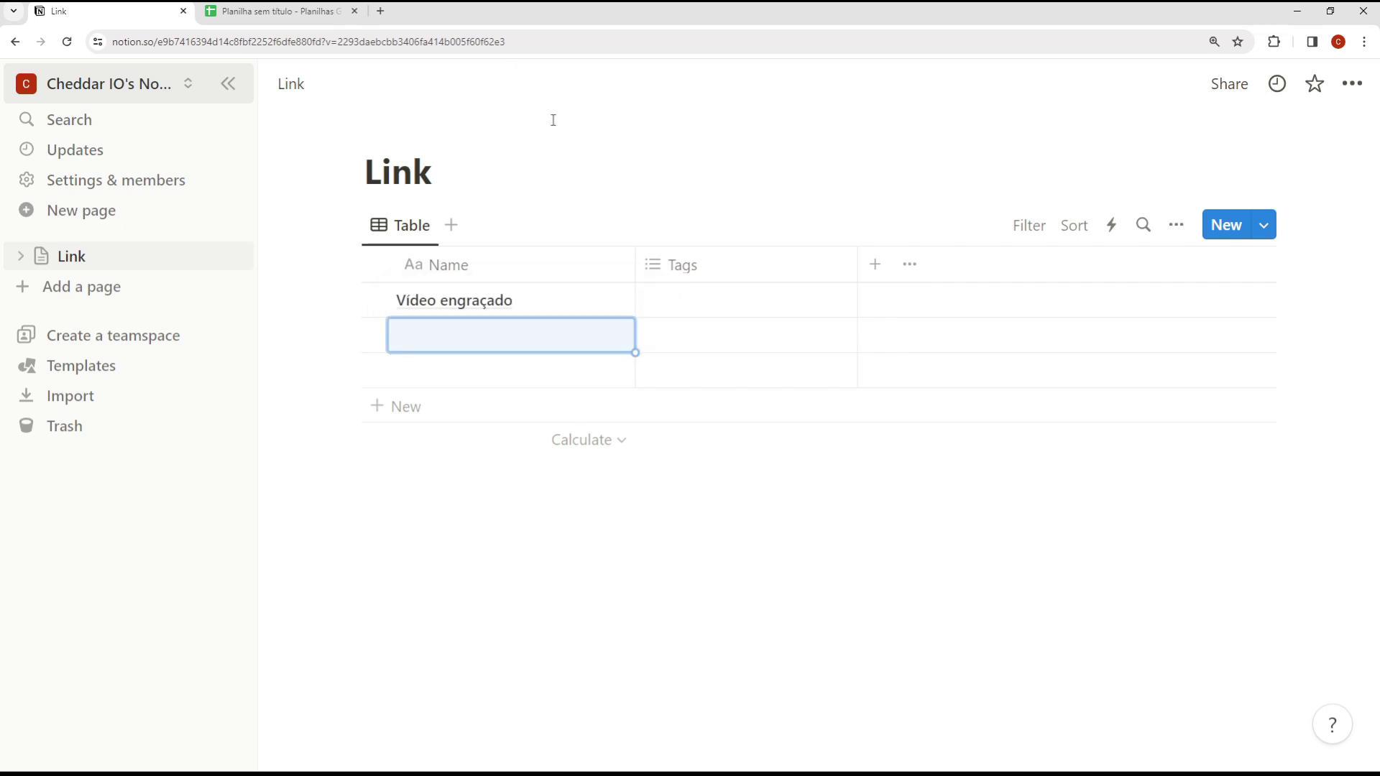
pyautogui.write('Receita l')
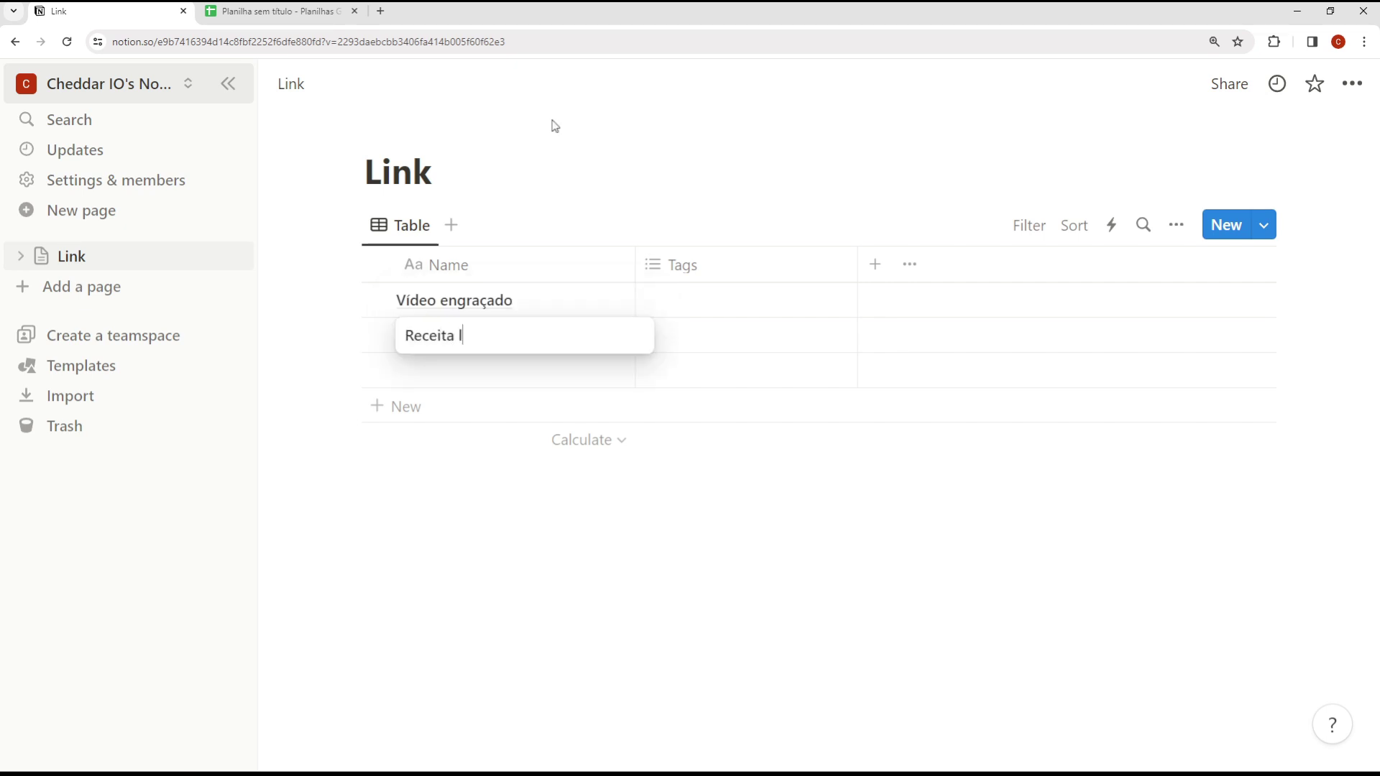
pyautogui.write('egal')
pyautogui.press('Return')
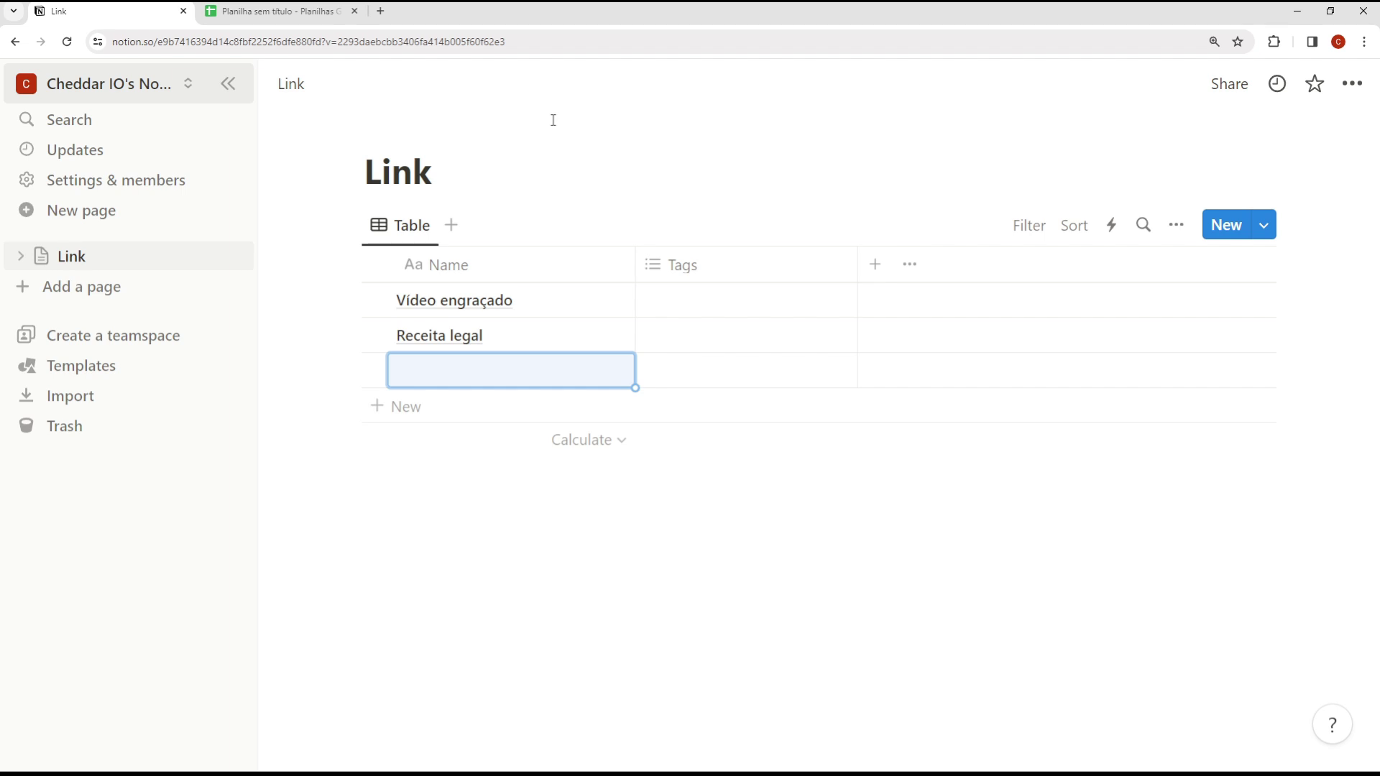
pyautogui.write('Meme')
pyautogui.press('Escape')
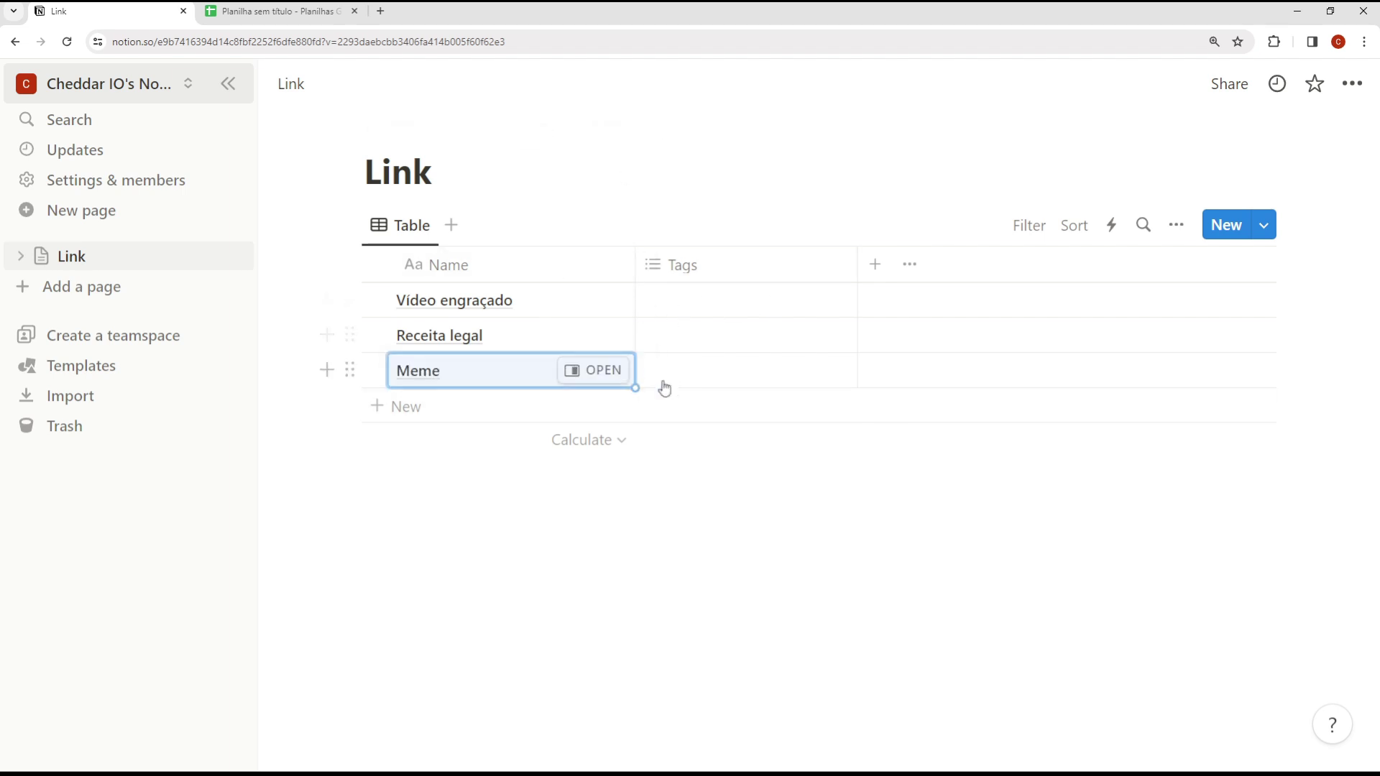
# Delete the Tags property from the Link table.
pyautogui.click(817, 270)
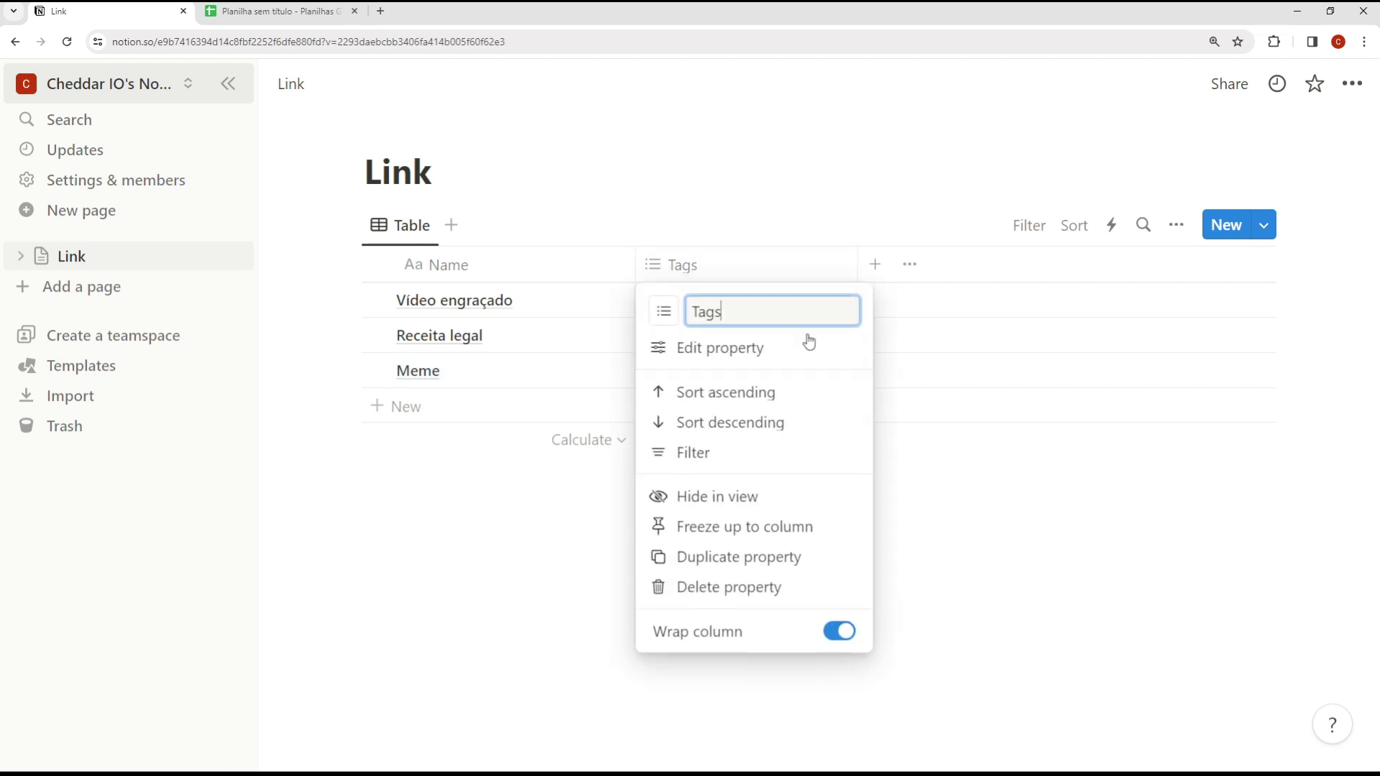
pyautogui.click(740, 591)
pyautogui.click(724, 411)
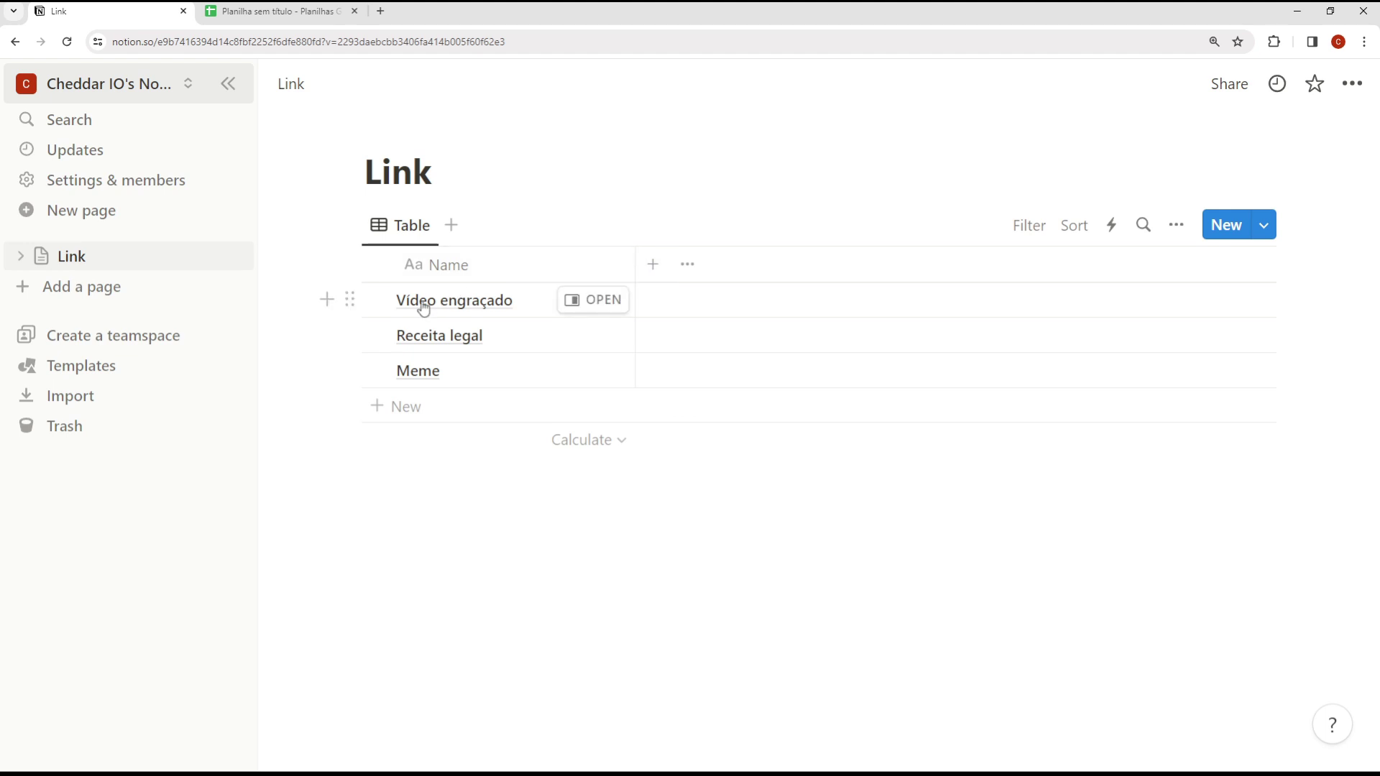
pyautogui.click(536, 314)
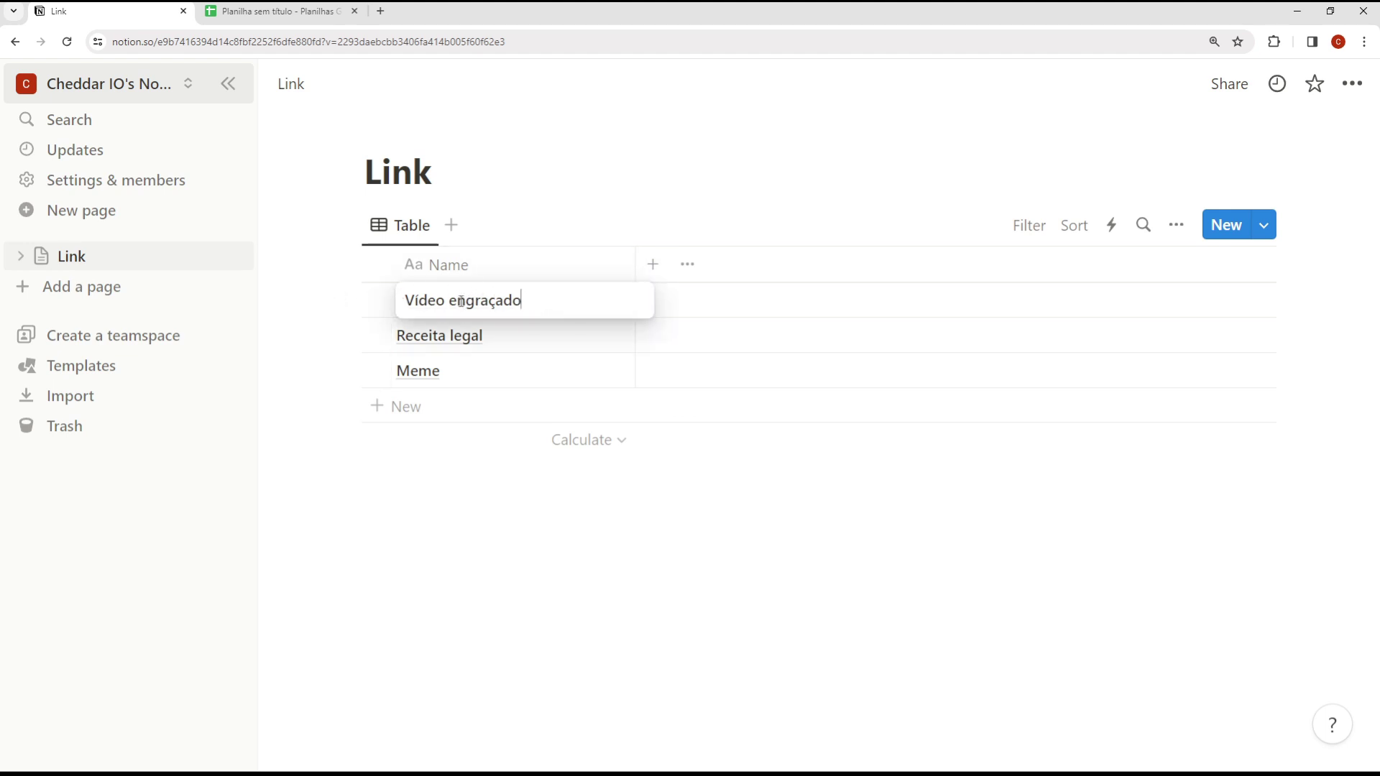
pyautogui.press('Escape')
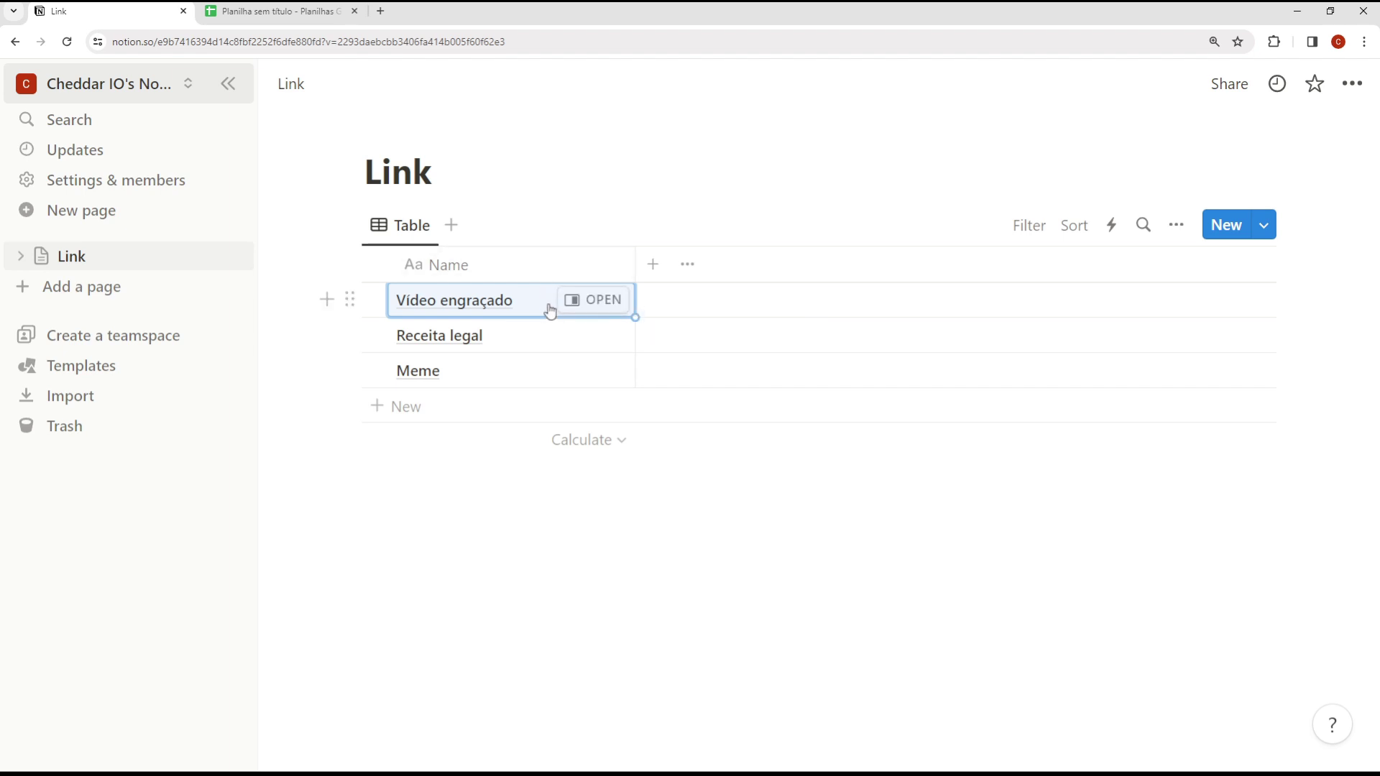
pyautogui.click(586, 626)
pyautogui.click(519, 378)
pyautogui.click(549, 456)
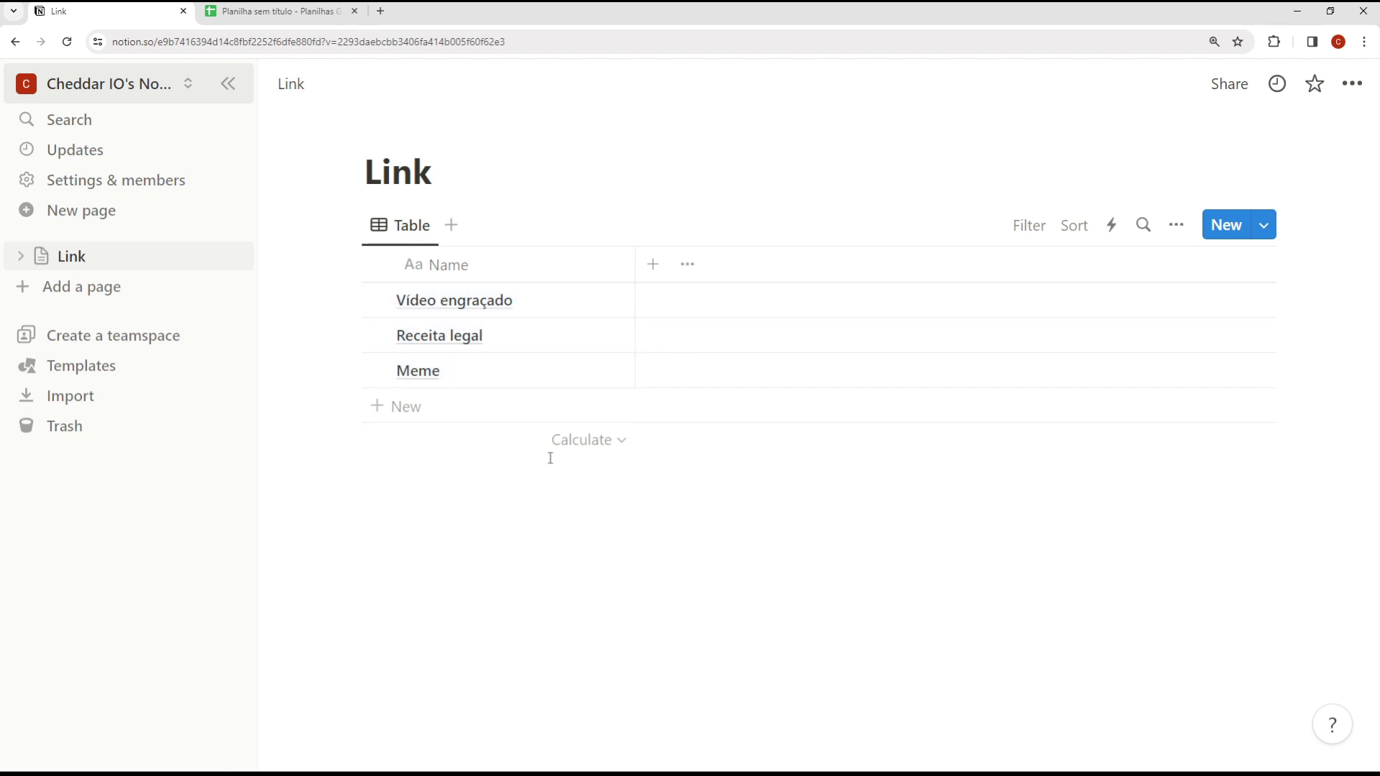
pyautogui.moveTo(535, 385); pyautogui.dragTo(541, 317)
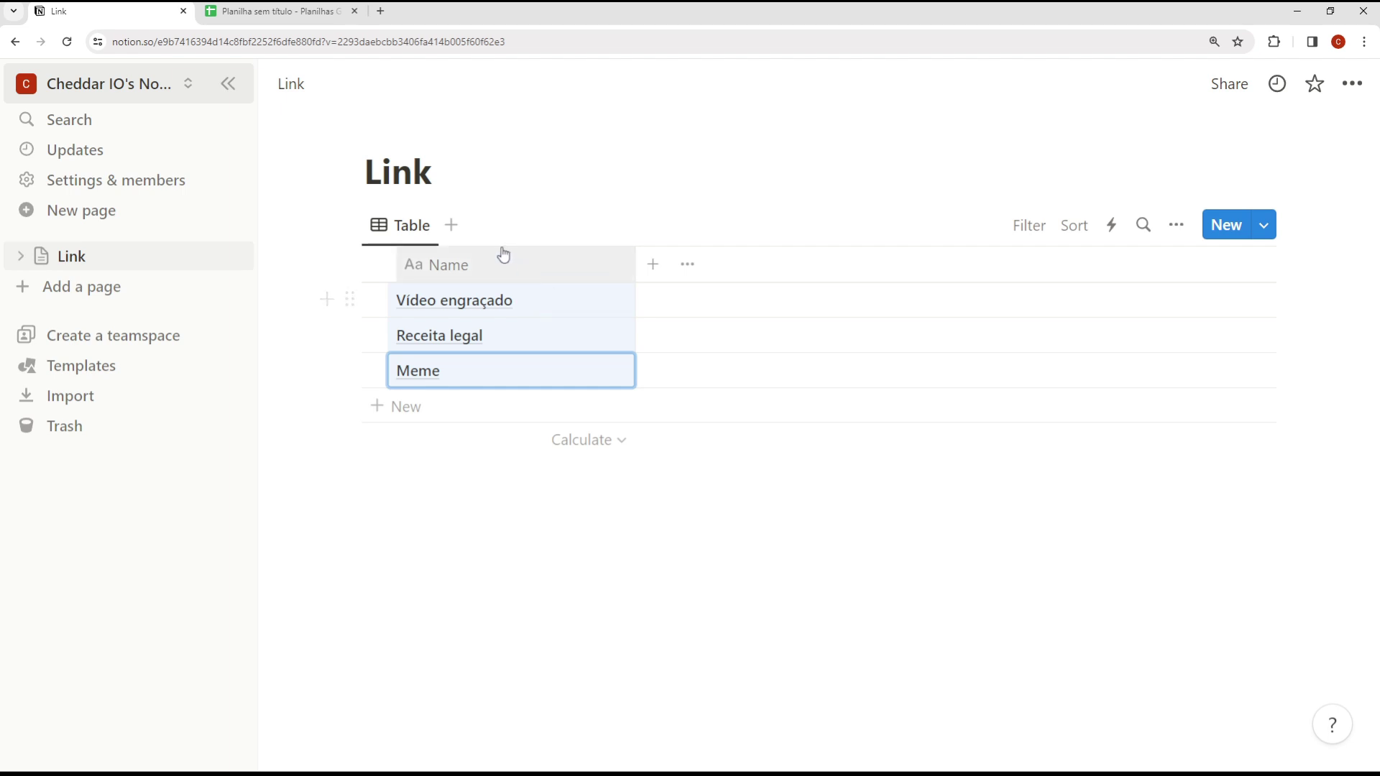
pyautogui.click(521, 518)
# Copy the three Name cells of the Link table into A1:A3 of the blank Google Sheets spreadsheet.
pyautogui.moveTo(537, 305); pyautogui.dragTo(536, 373)
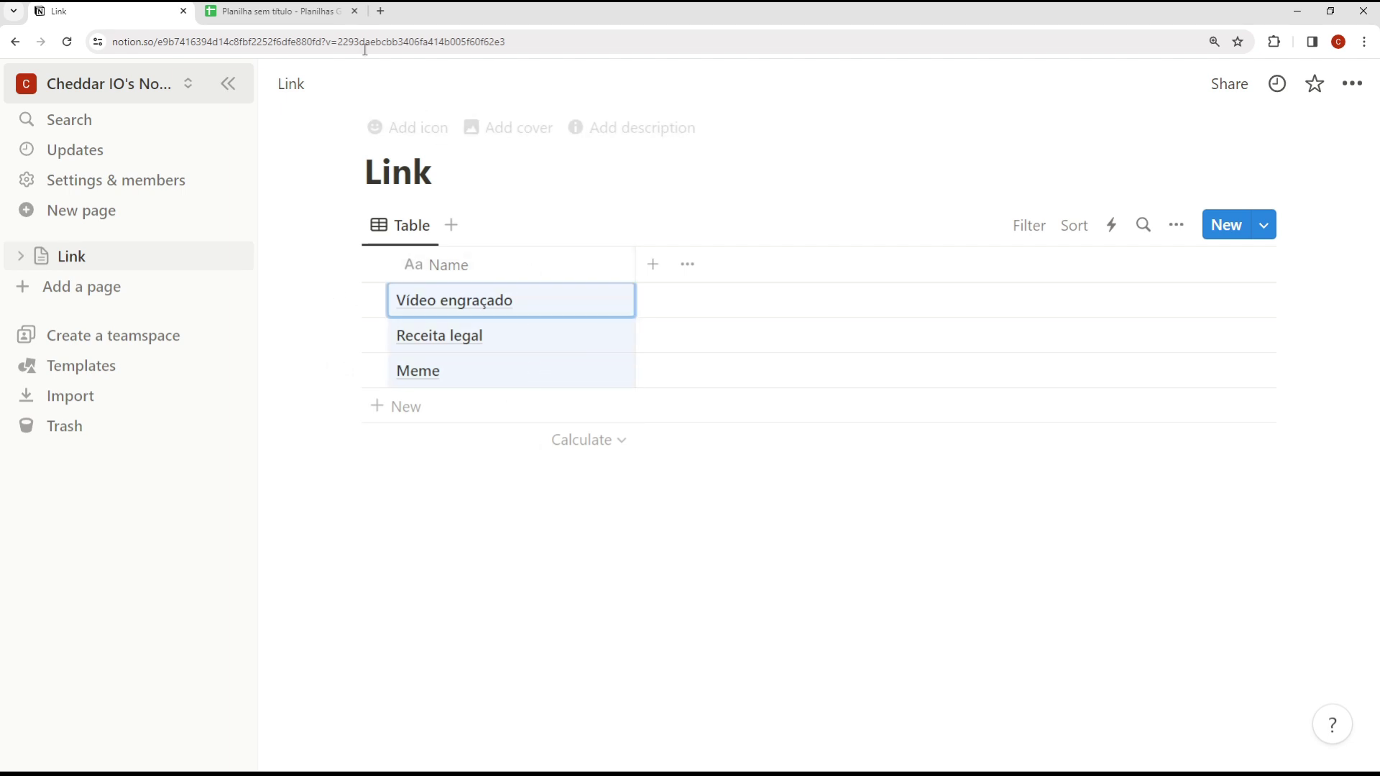
pyautogui.click(319, 17)
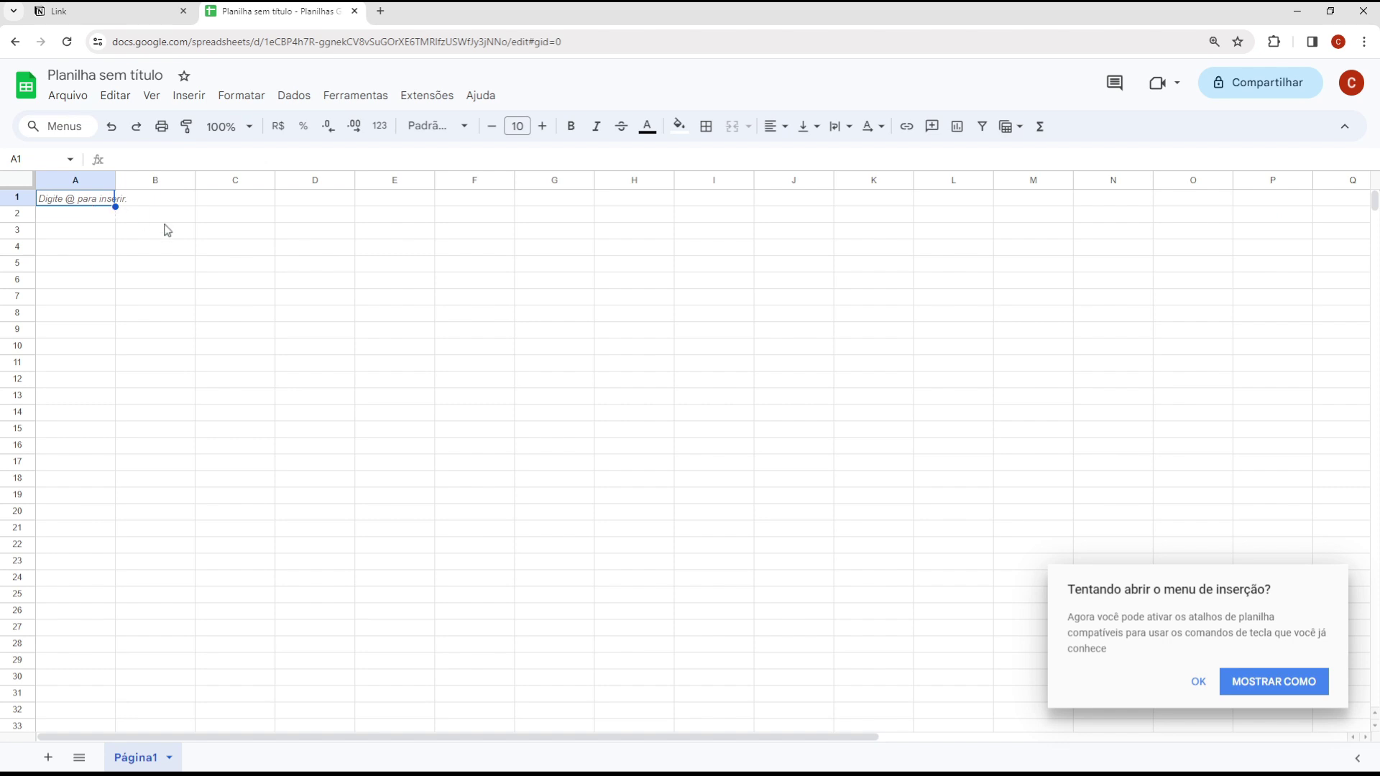
pyautogui.write('Vídeo engraçado Receita legal Meme')
pyautogui.click(87, 216)
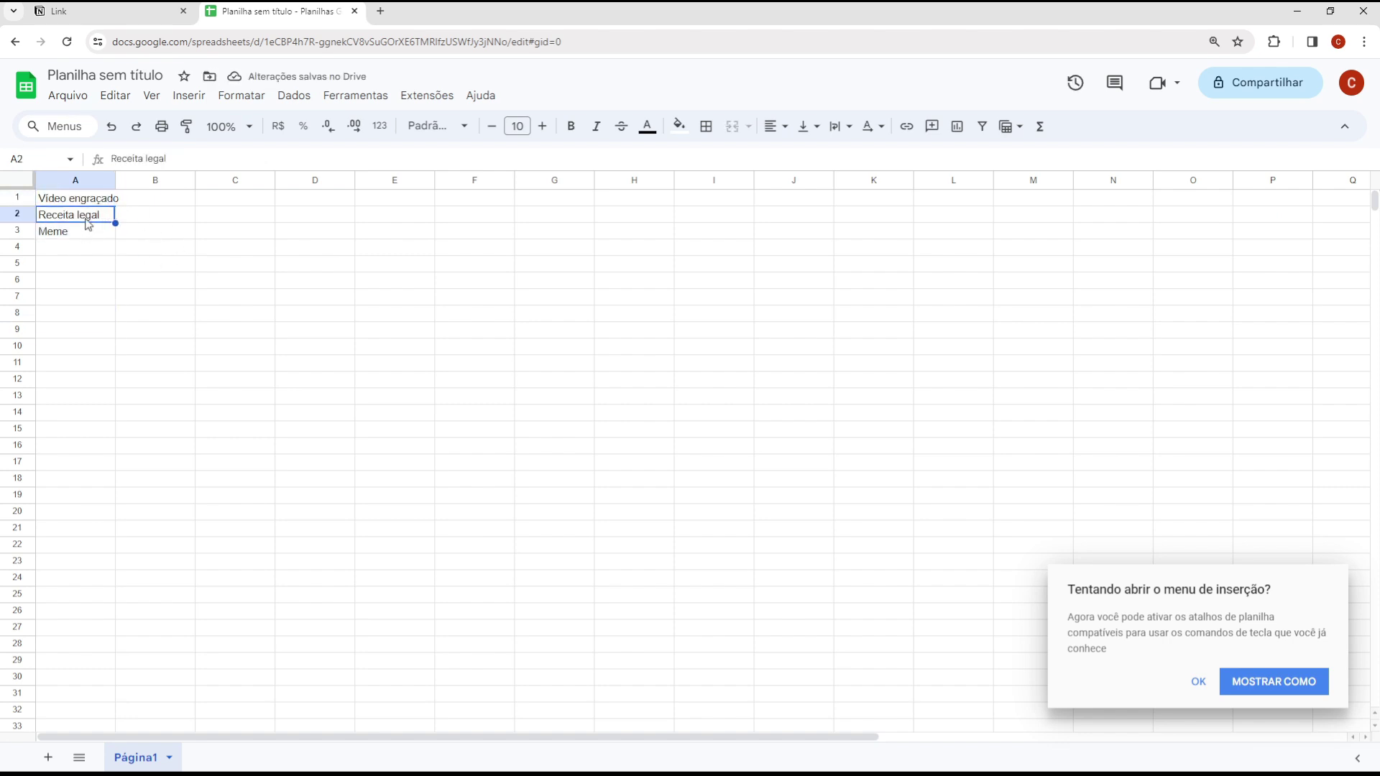
pyautogui.press('Down')
pyautogui.press('Down')
pyautogui.press('Down')
pyautogui.press('Down')
pyautogui.press('Down')
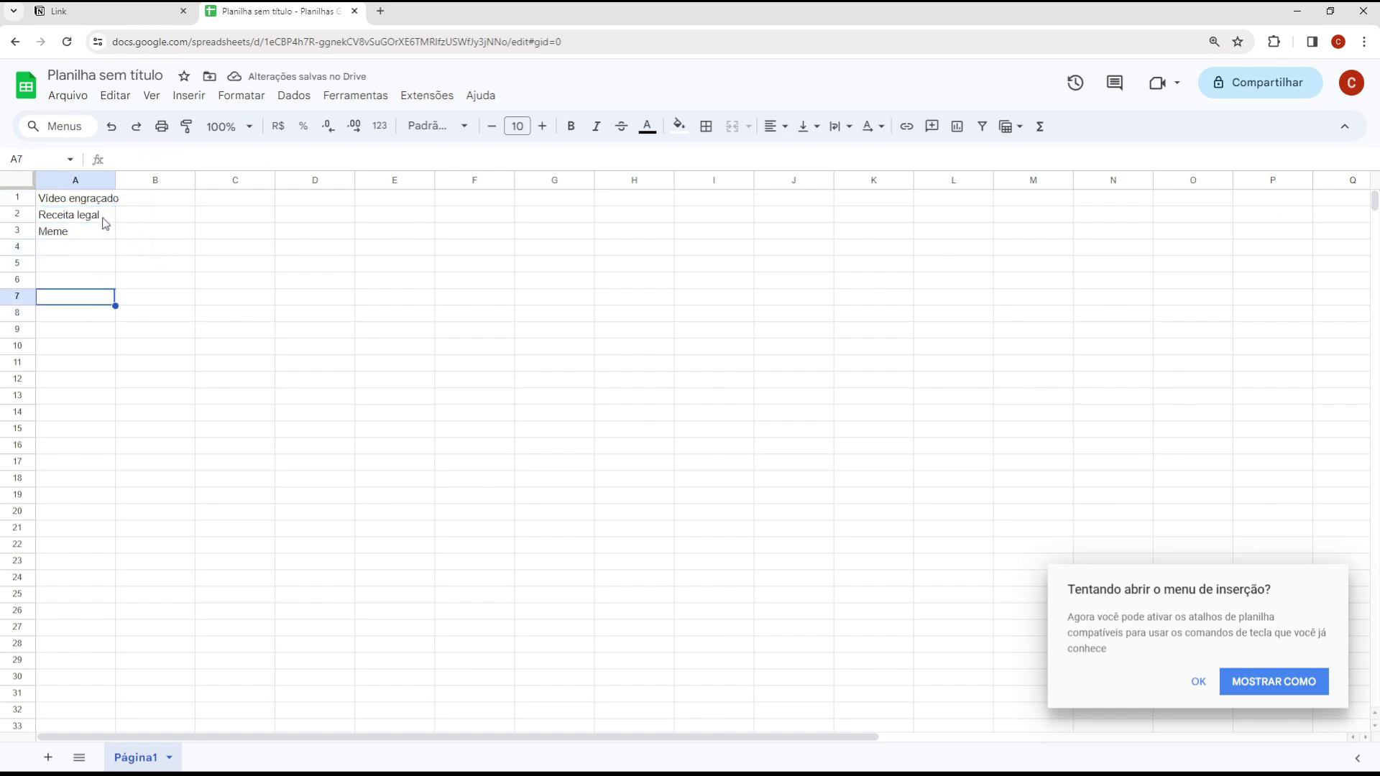
pyautogui.click(98, 204)
pyautogui.click(139, 204)
pyautogui.moveTo(111, 197); pyautogui.dragTo(368, 330)
# Enter 123 in cell D8, 321 in D10 and "a" in C6 as test values.
pyautogui.click(352, 316)
pyautogui.write('123')
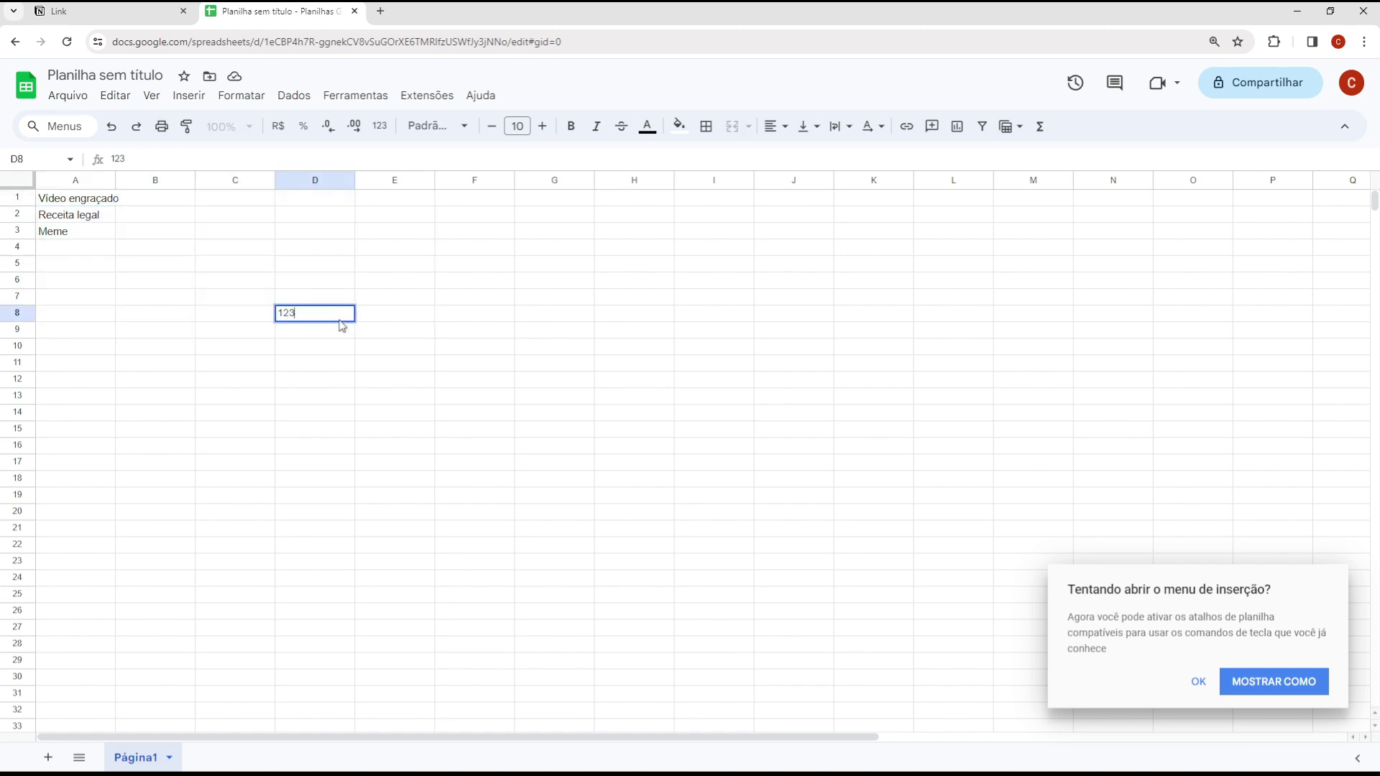
pyautogui.press('Return')
pyautogui.press('Down')
pyautogui.write('321')
pyautogui.click(233, 288)
pyautogui.write('a')
pyautogui.click(309, 232)
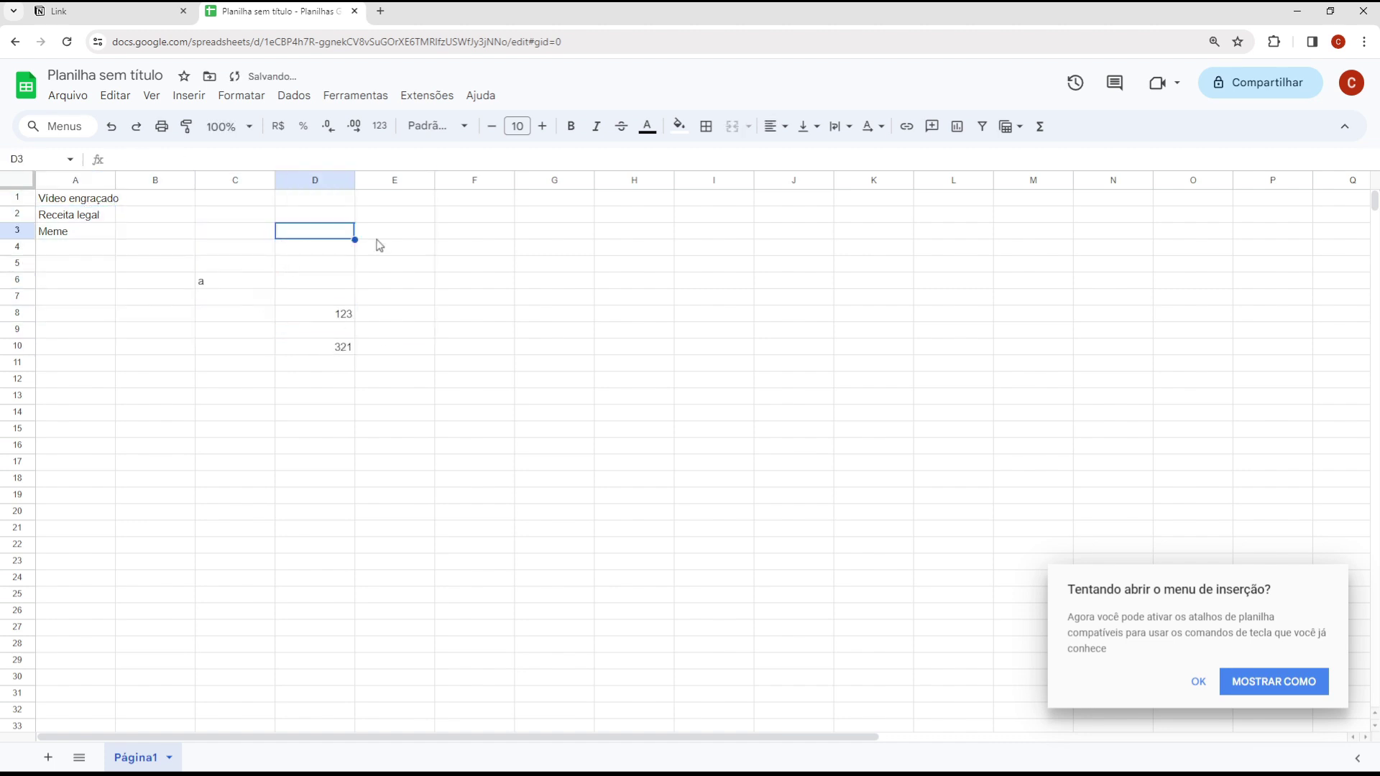
# Undo the three test entries in C6, D8 and D10.
pyautogui.hotkey('ctrl', 'z')
pyautogui.hotkey('ctrl', 'z')
pyautogui.hotkey('ctrl', 'z')
pyautogui.click(170, 216)
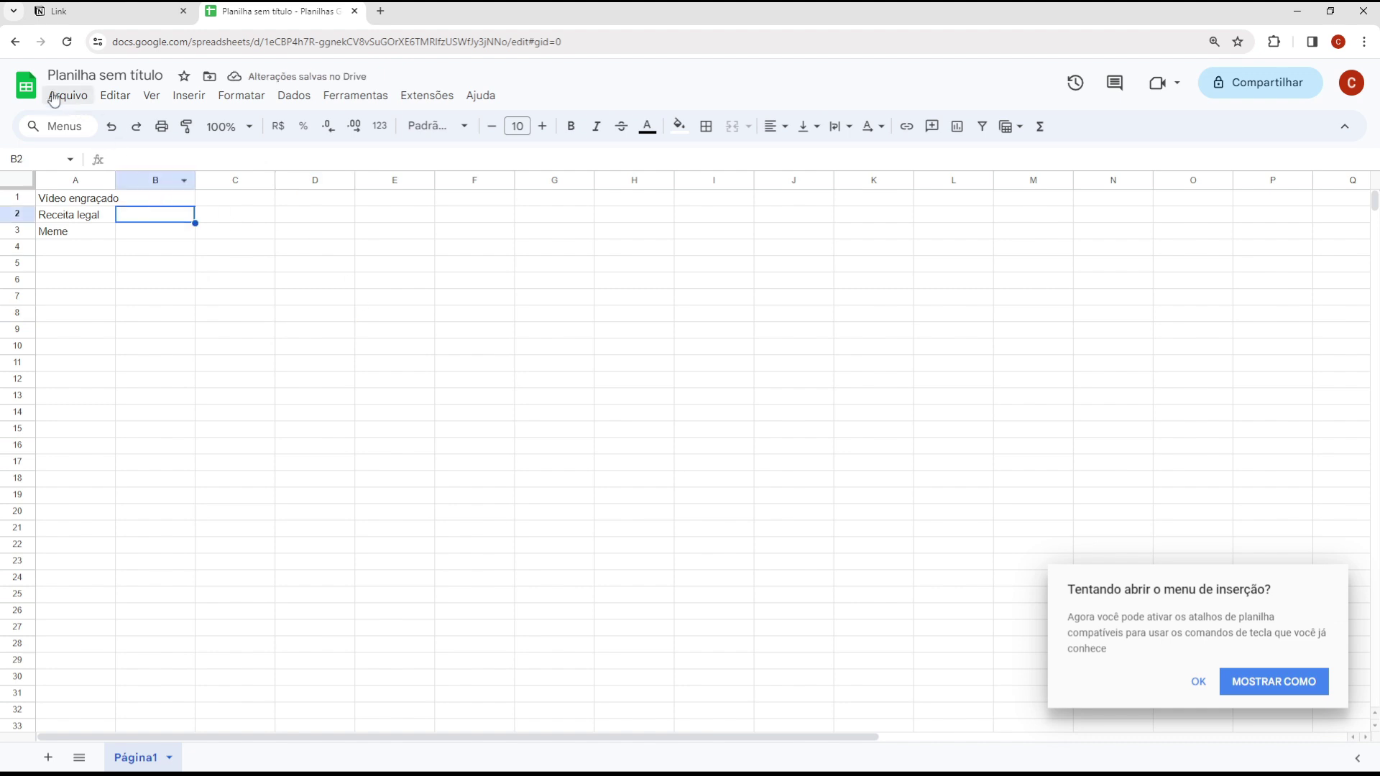
# Go to the Google Sheets home page and create a spreadsheet from the "Lista de jogadores" template in the full template gallery.
pyautogui.click(27, 86)
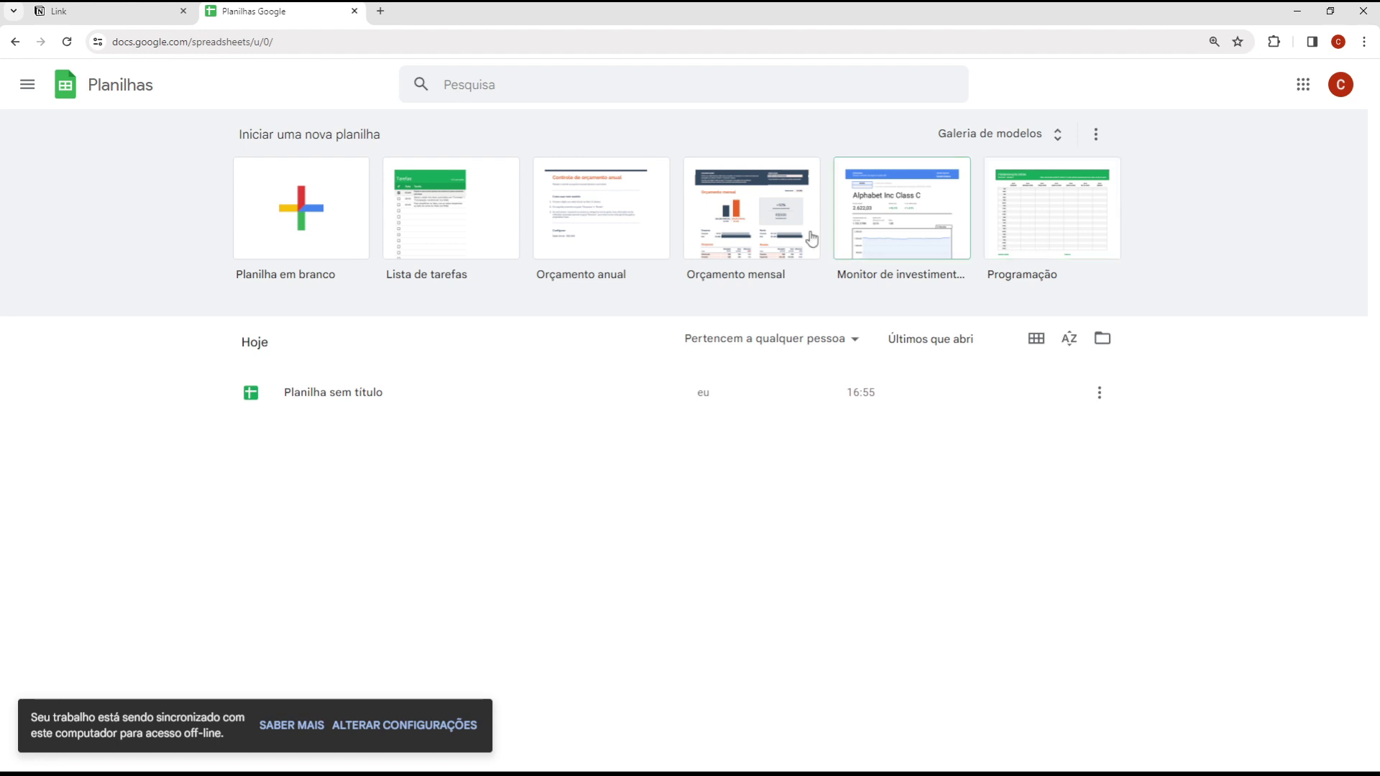
pyautogui.click(1057, 134)
pyautogui.scroll(-2, 844, 422)
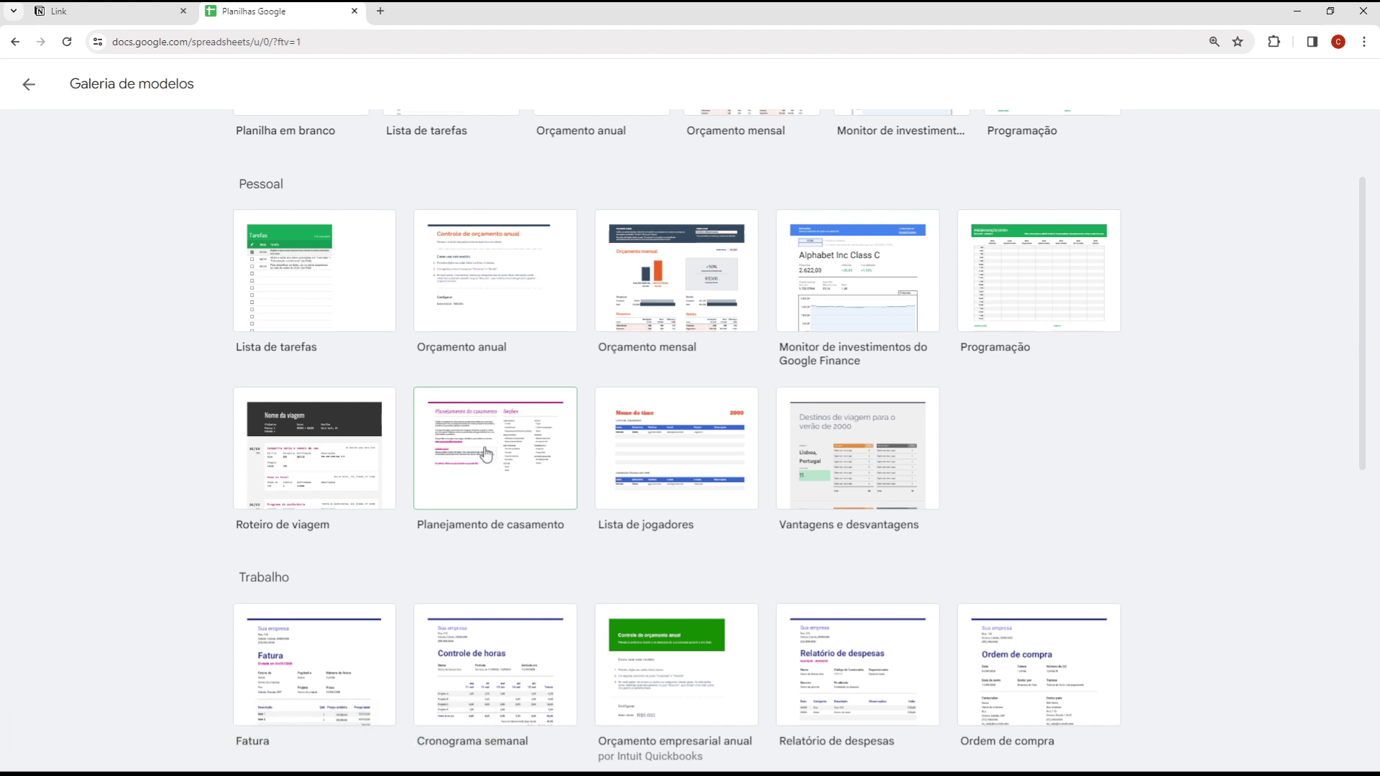
pyautogui.click(676, 451)
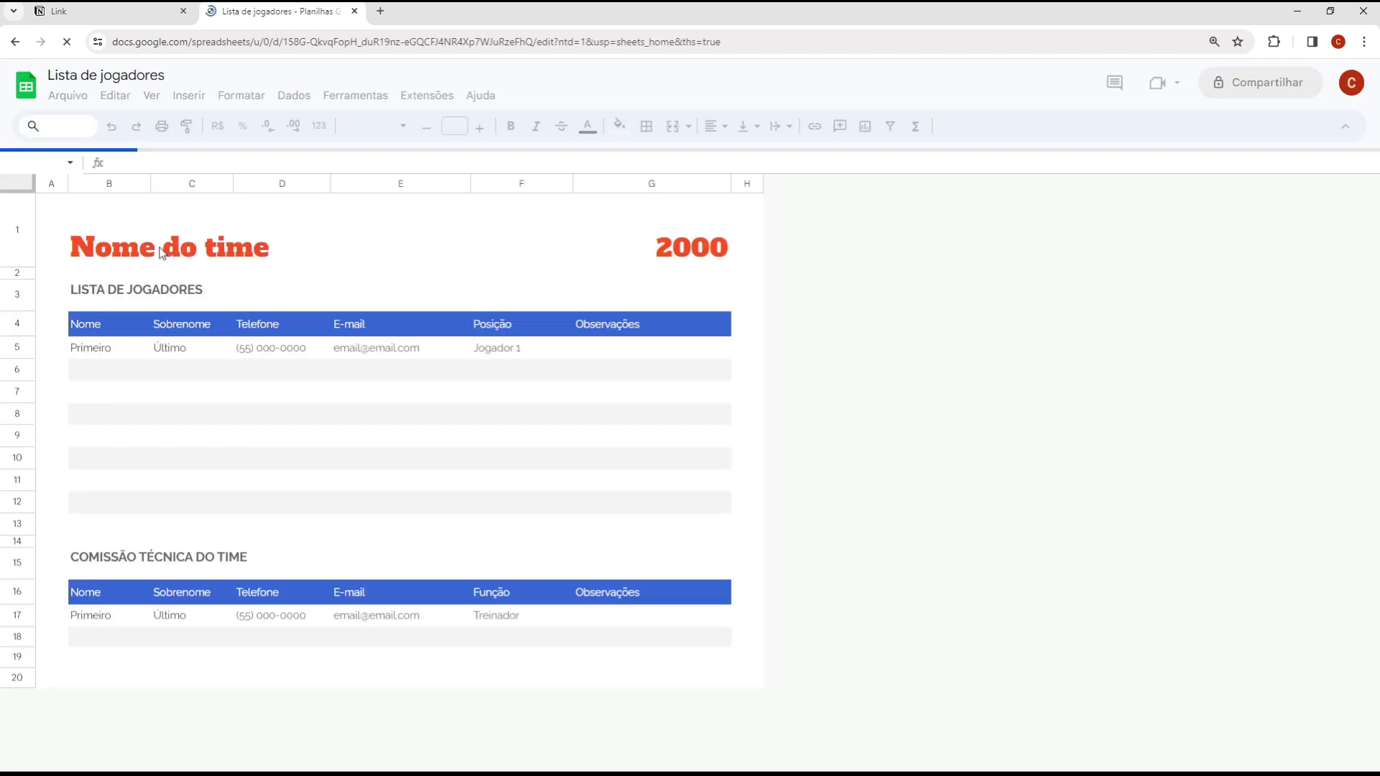
# Copy the player list's header row and first data row, range B4:G5.
pyautogui.click(317, 285)
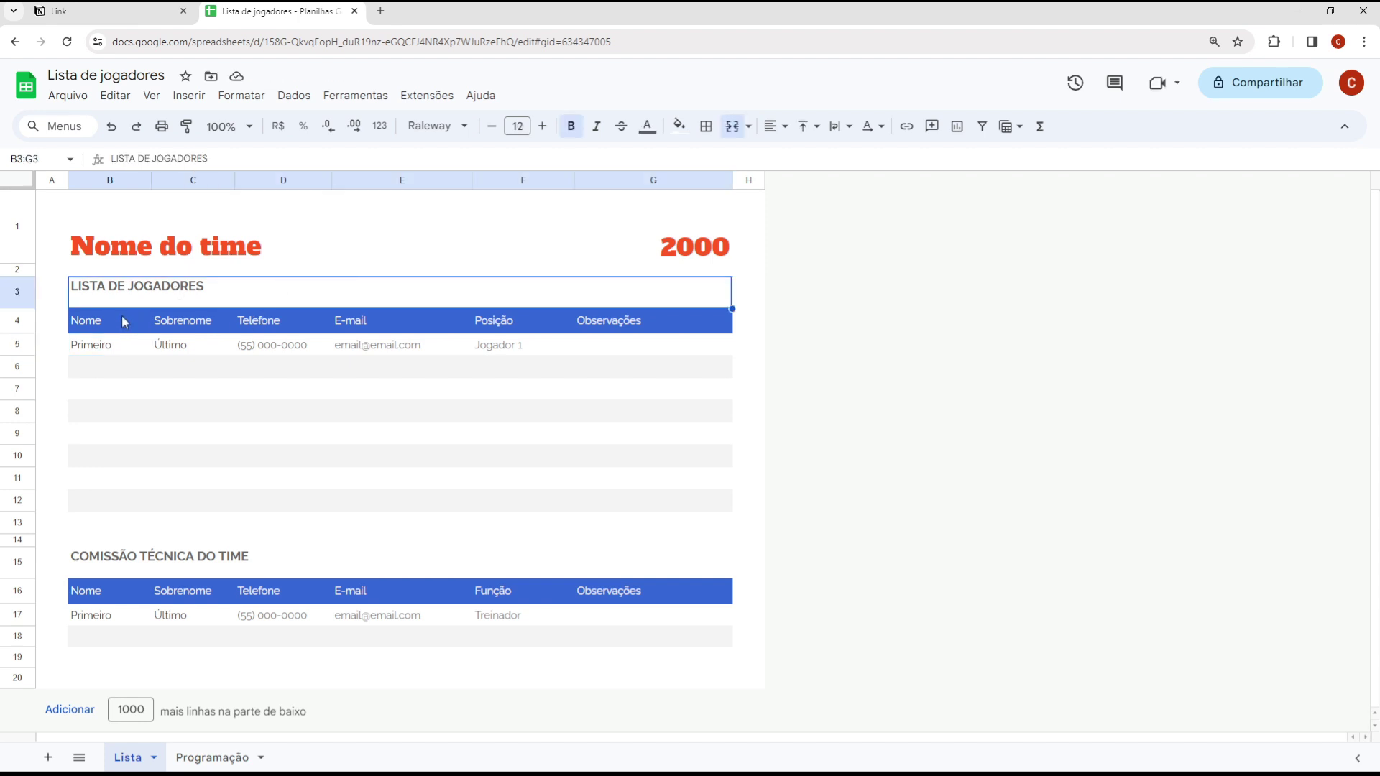
pyautogui.click(98, 324)
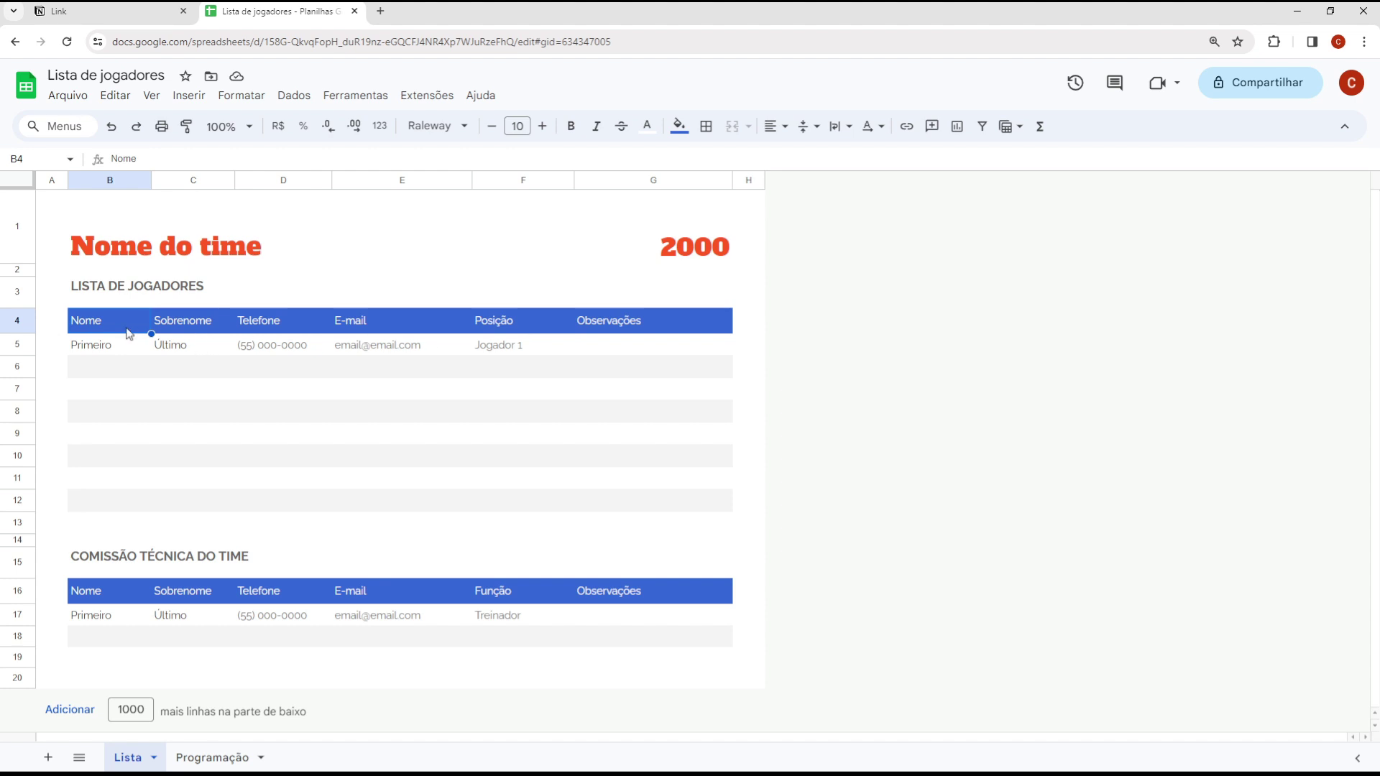
pyautogui.moveTo(128, 332); pyautogui.dragTo(601, 351)
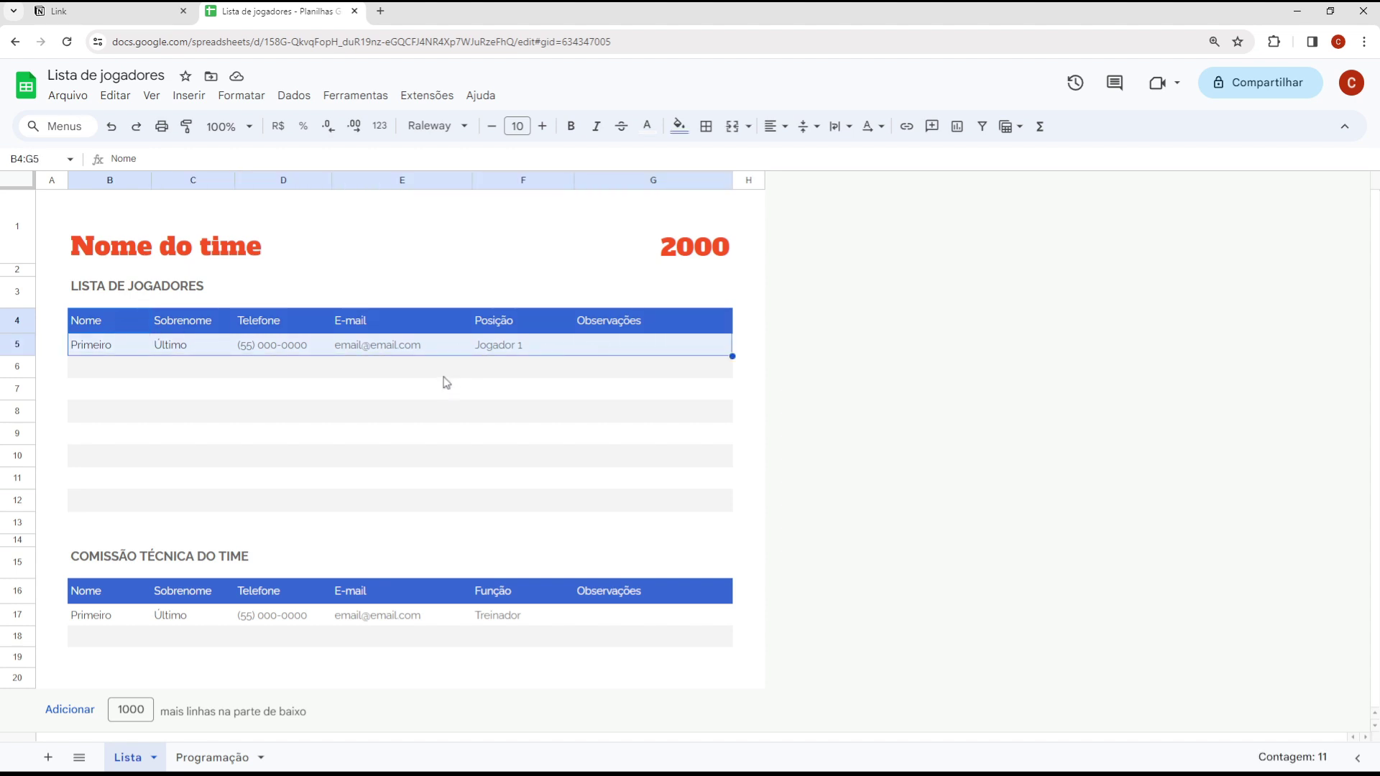
pyautogui.moveTo(137, 322); pyautogui.dragTo(669, 348)
pyautogui.hotkey('ctrl', 'c')
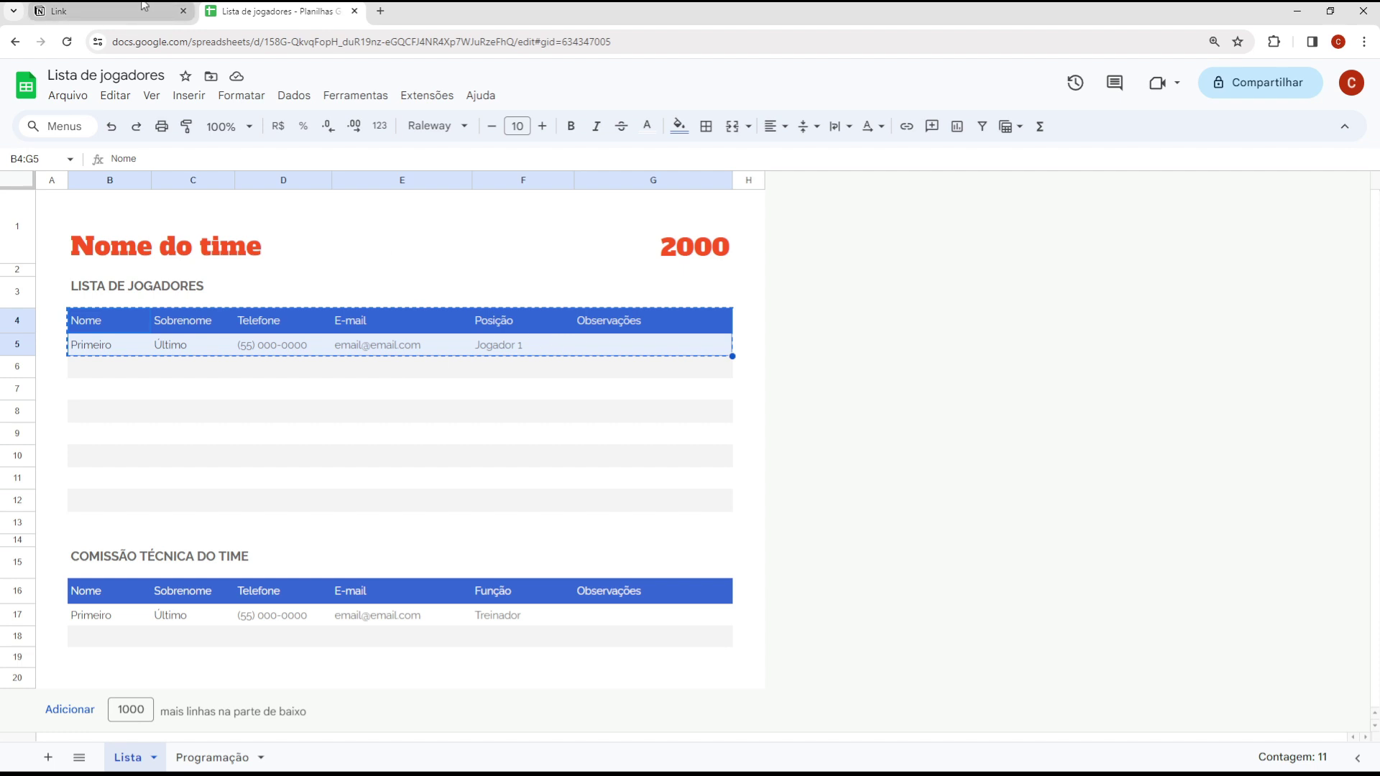
pyautogui.click(111, 13)
pyautogui.click(541, 316)
pyautogui.press('Escape')
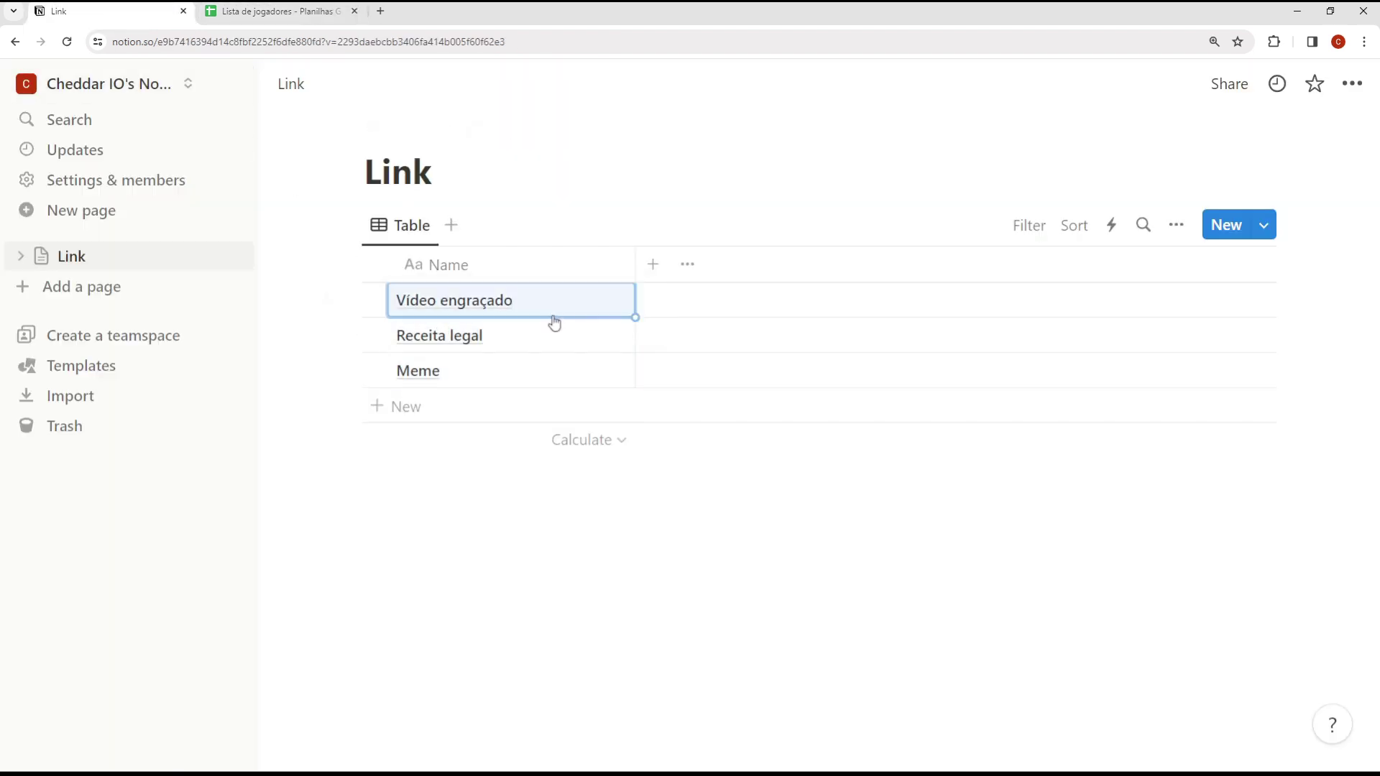
pyautogui.hotkey('ctrl', 'Tab')
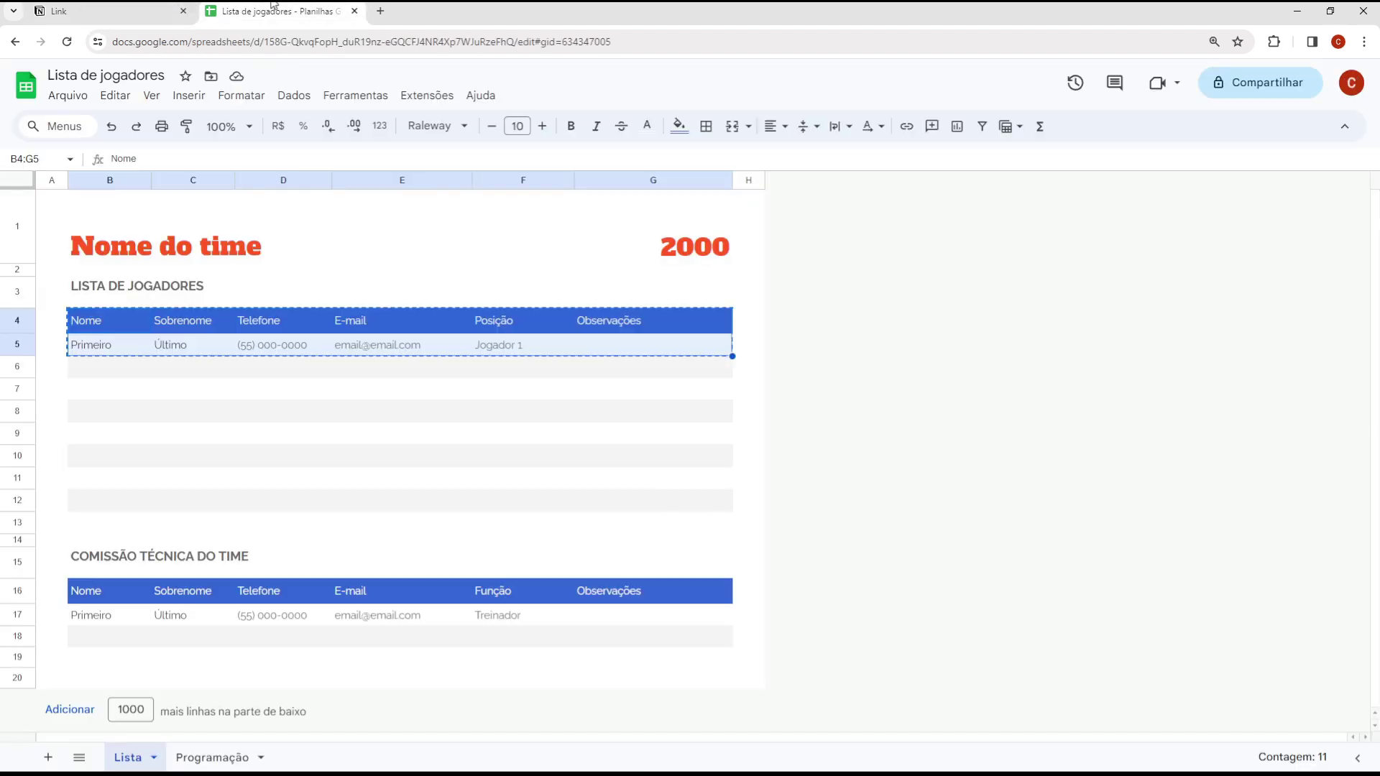
pyautogui.hotkey('ctrl', 'shift', 'Tab')
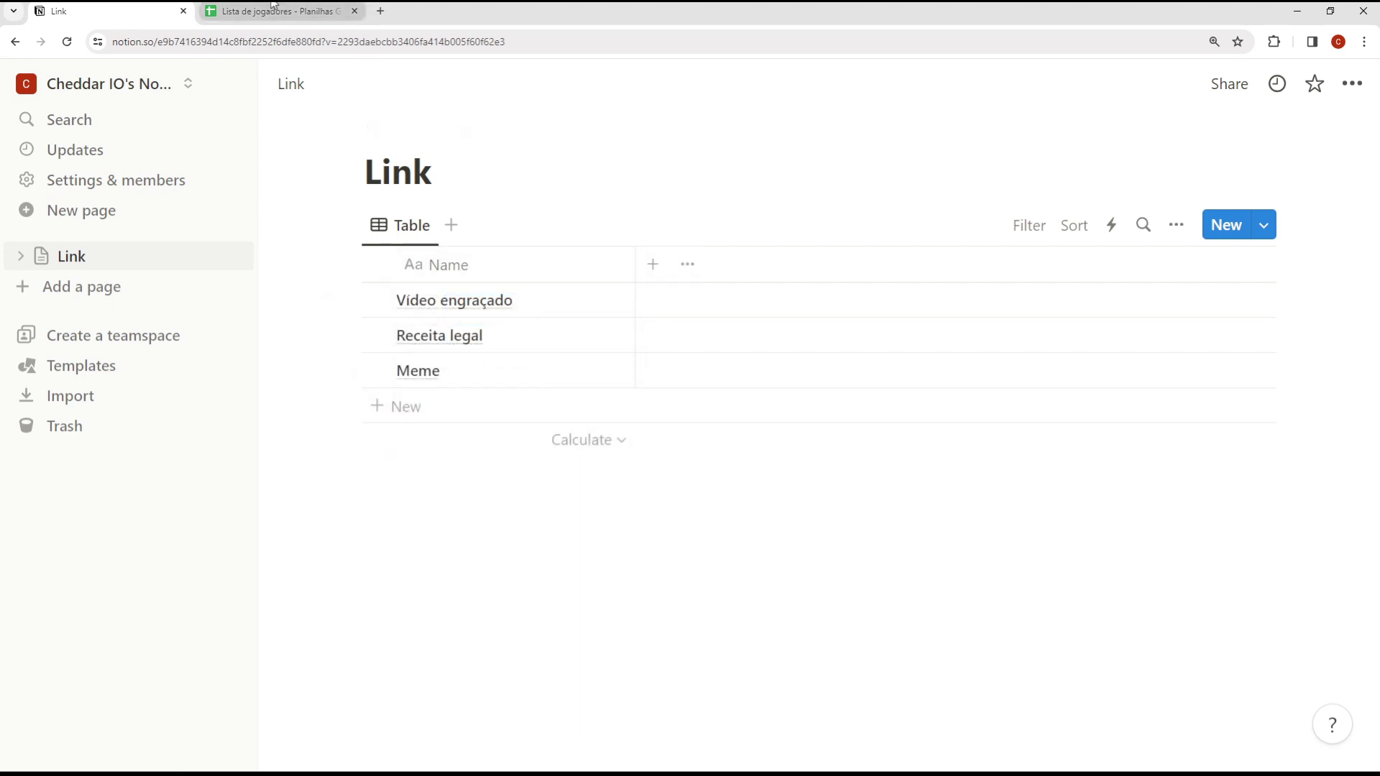
pyautogui.hotkey('ctrl', 'Tab')
pyautogui.click(122, 5)
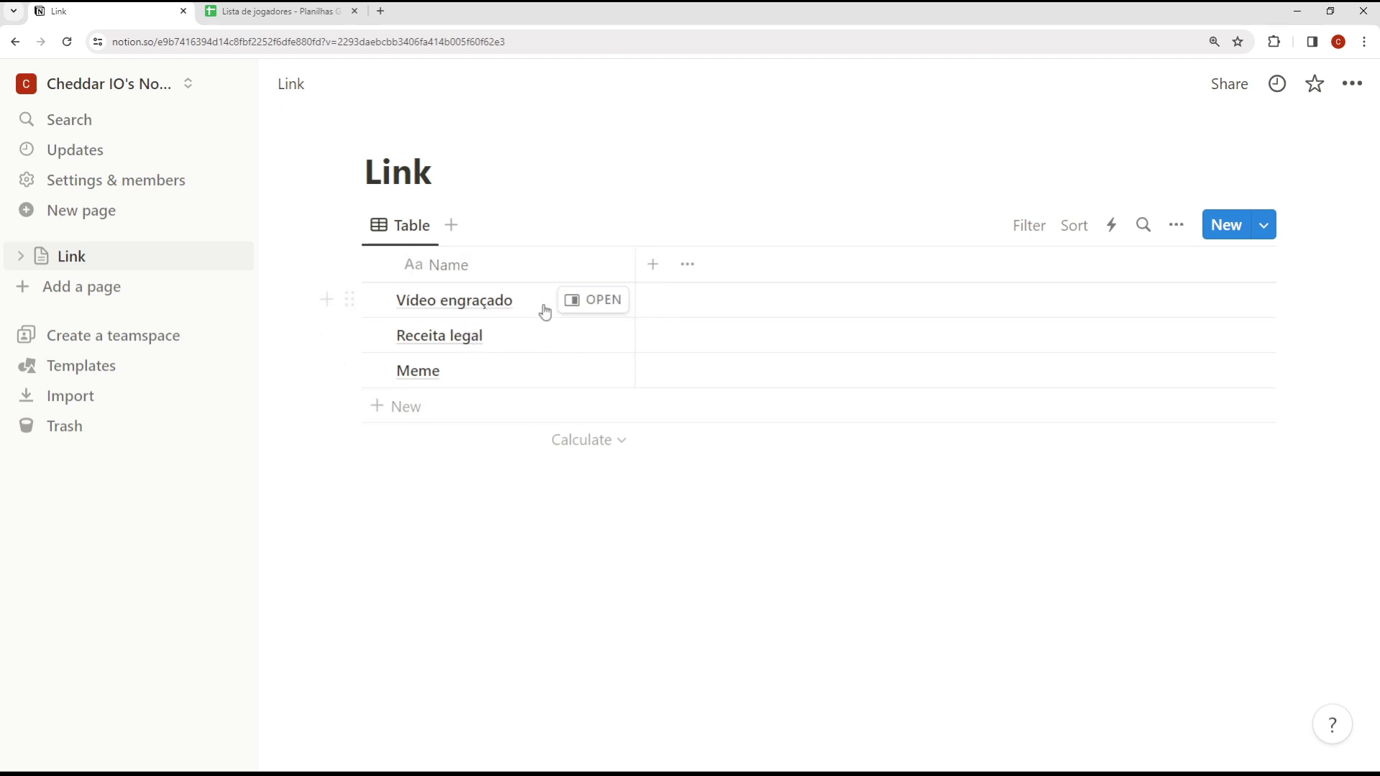
# Copy only the player list's first data row, range B5:G5, from the Google Sheets spreadsheet.
pyautogui.click(274, 11)
pyautogui.click(139, 379)
pyautogui.moveTo(110, 346); pyautogui.dragTo(643, 354)
pyautogui.hotkey('ctrl', 'c')
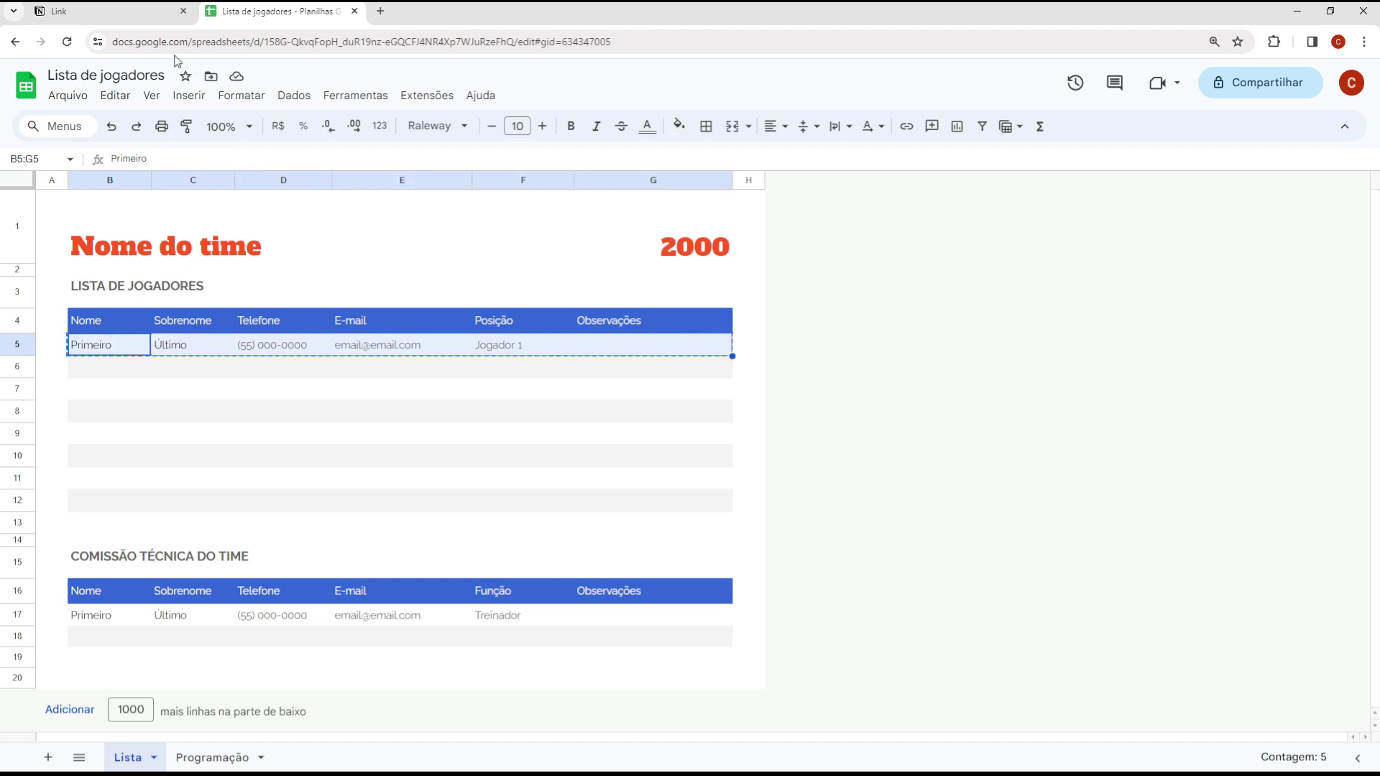
# Switch to the Notion Link table, clear the second and third names, and paste the copied player row over "Vídeo engraçado".
pyautogui.click(136, 12)
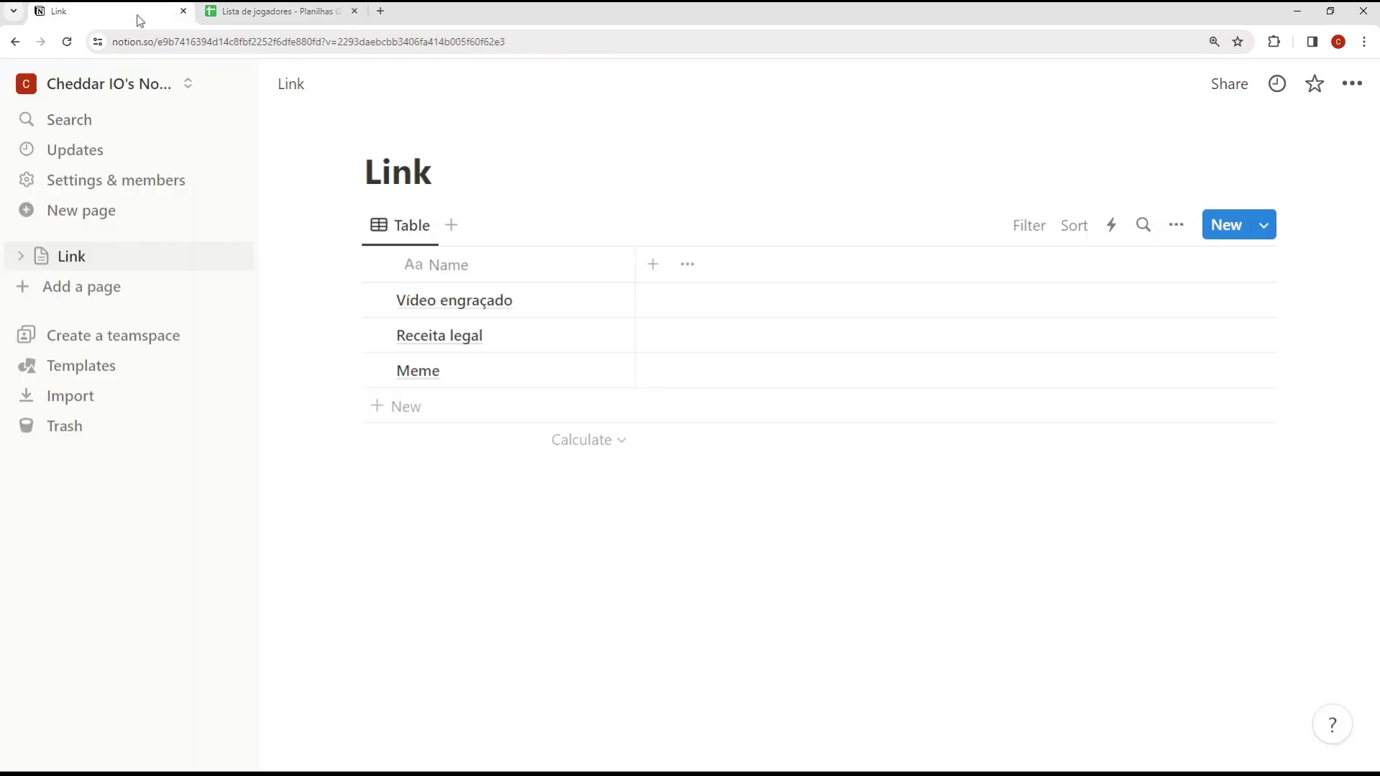
pyautogui.moveTo(545, 335); pyautogui.dragTo(543, 391)
pyautogui.press('Delete')
pyautogui.click(542, 311)
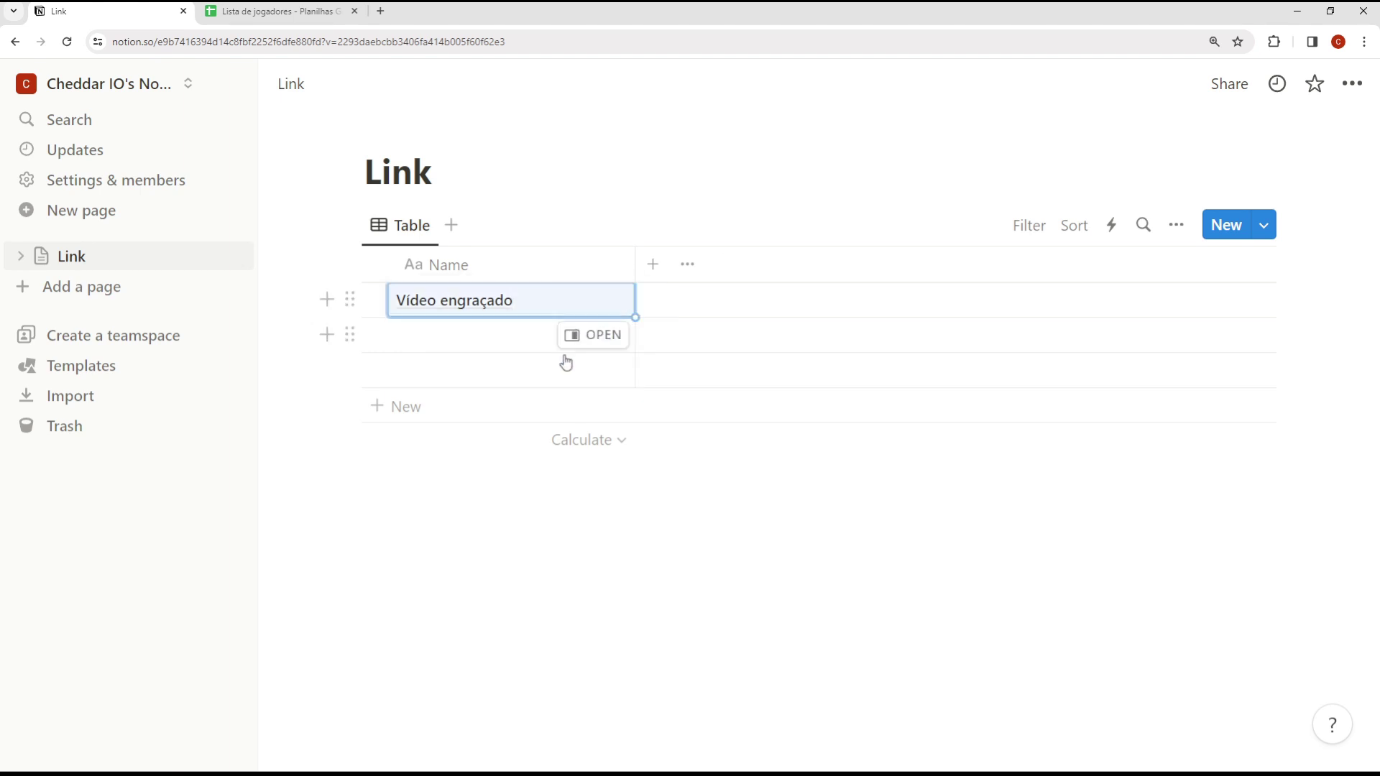
pyautogui.hotkey('ctrl', 'v')
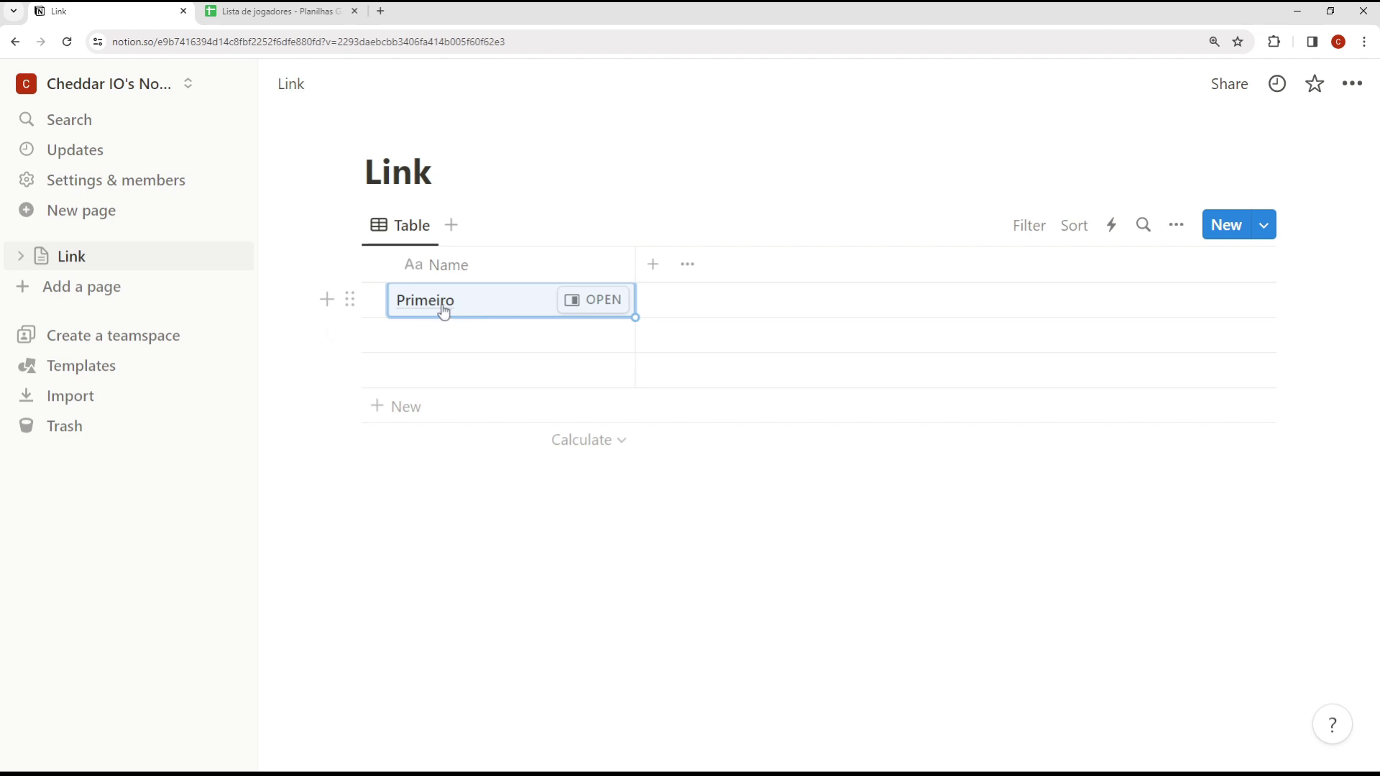
# Add three Text-type columns after the Name column of the Link table, keeping their default names.
pyautogui.click(651, 265)
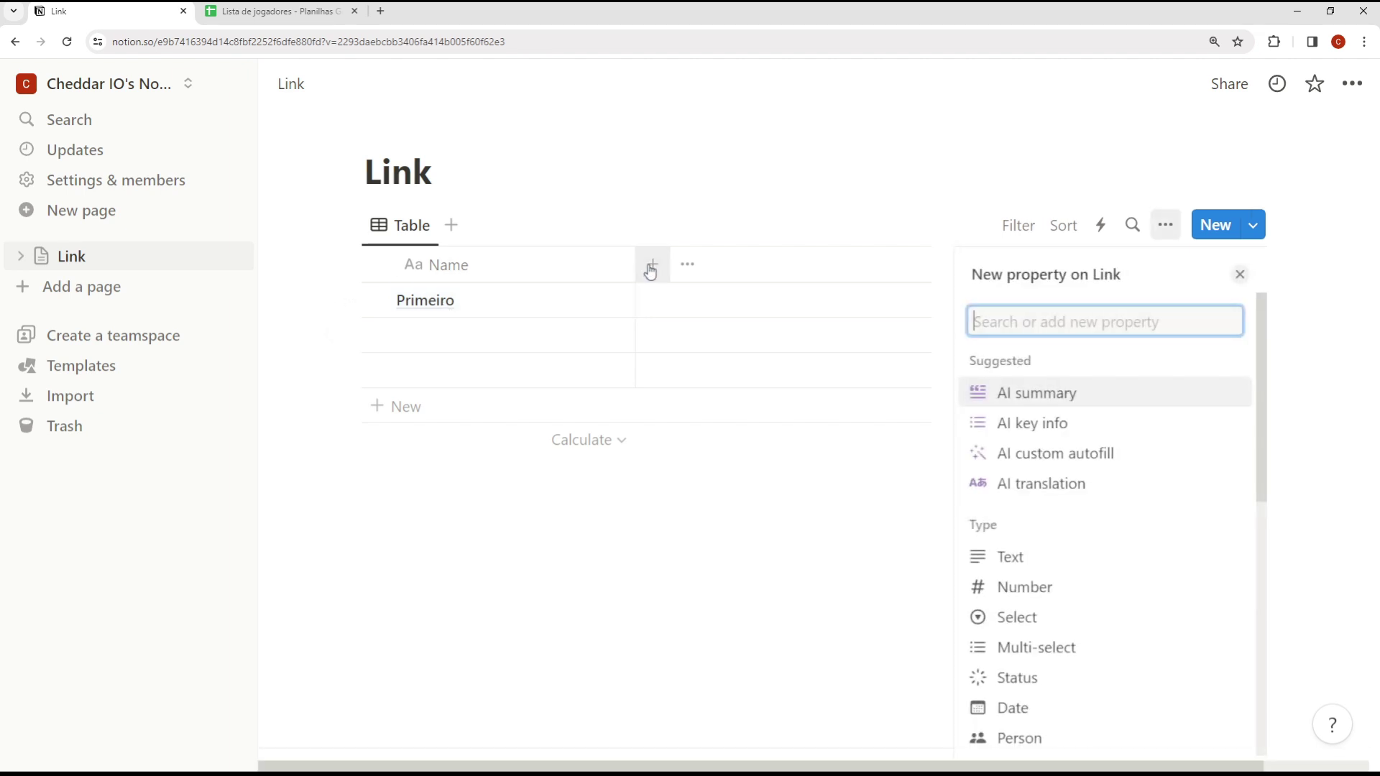
pyautogui.click(1019, 562)
pyautogui.click(867, 266)
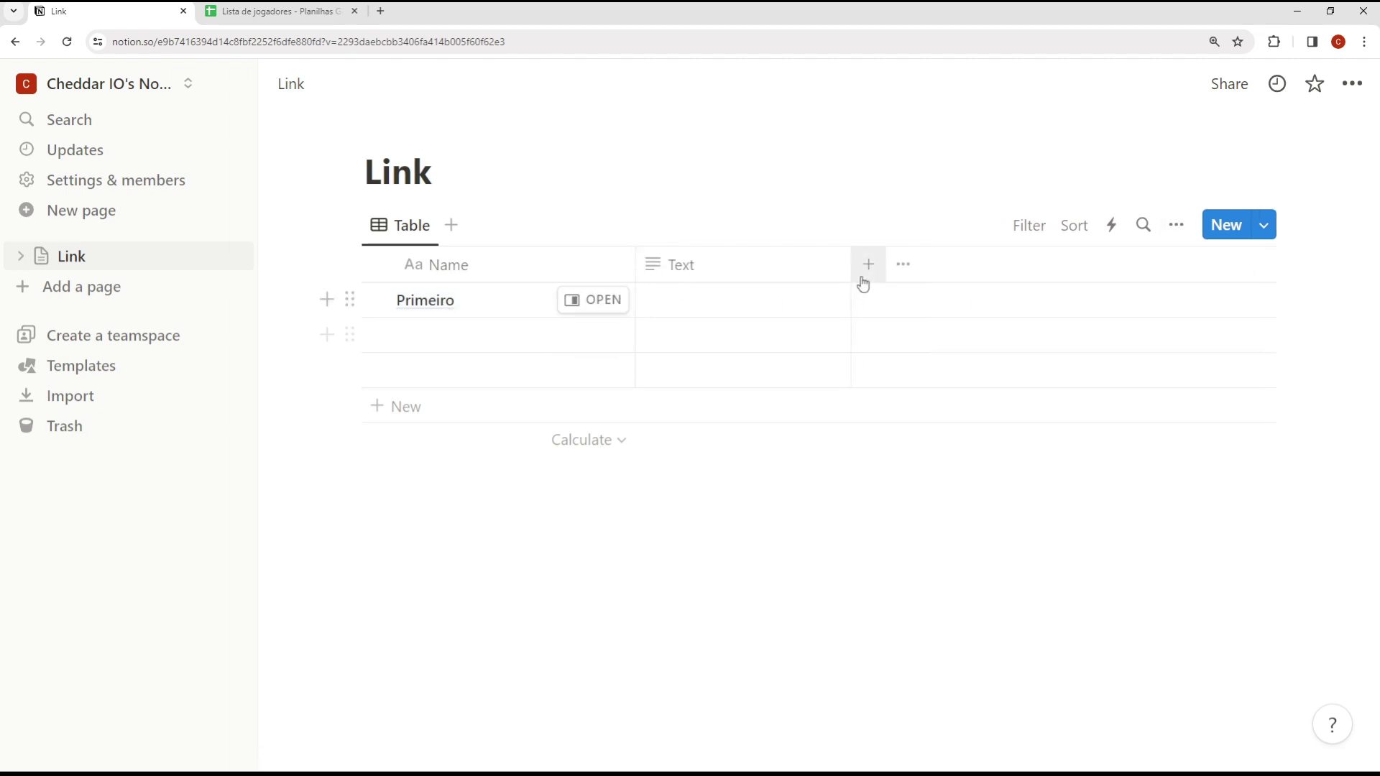
pyautogui.click(867, 264)
pyautogui.click(1013, 558)
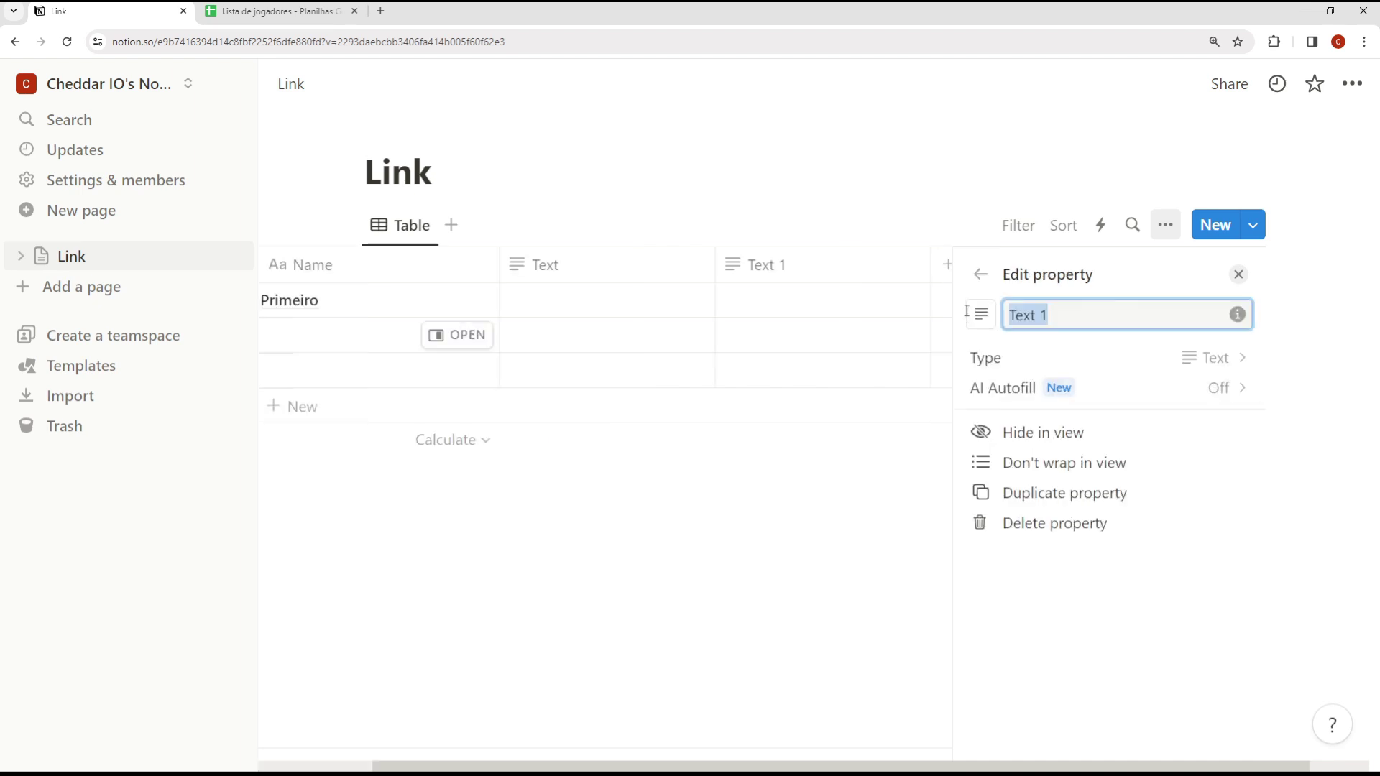
pyautogui.click(912, 329)
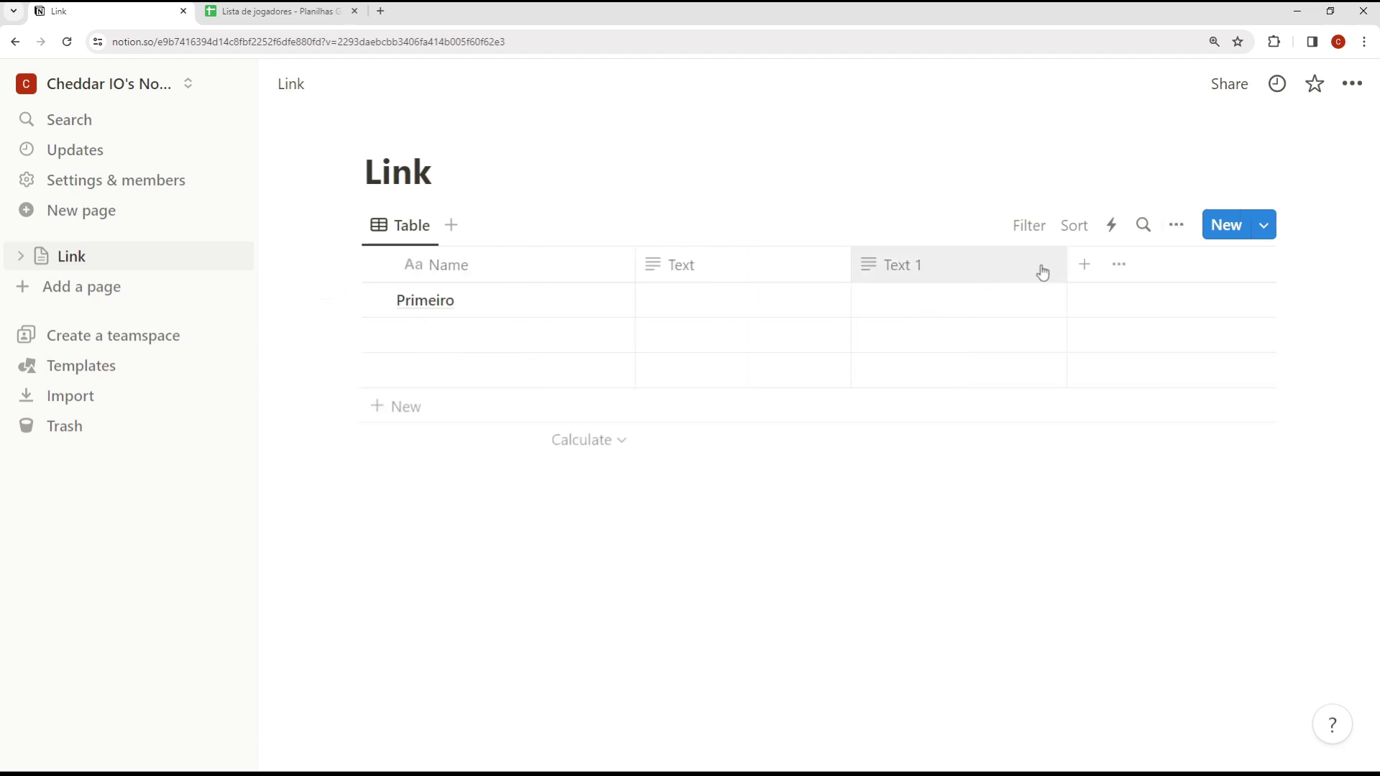
pyautogui.click(1081, 264)
pyautogui.click(1042, 558)
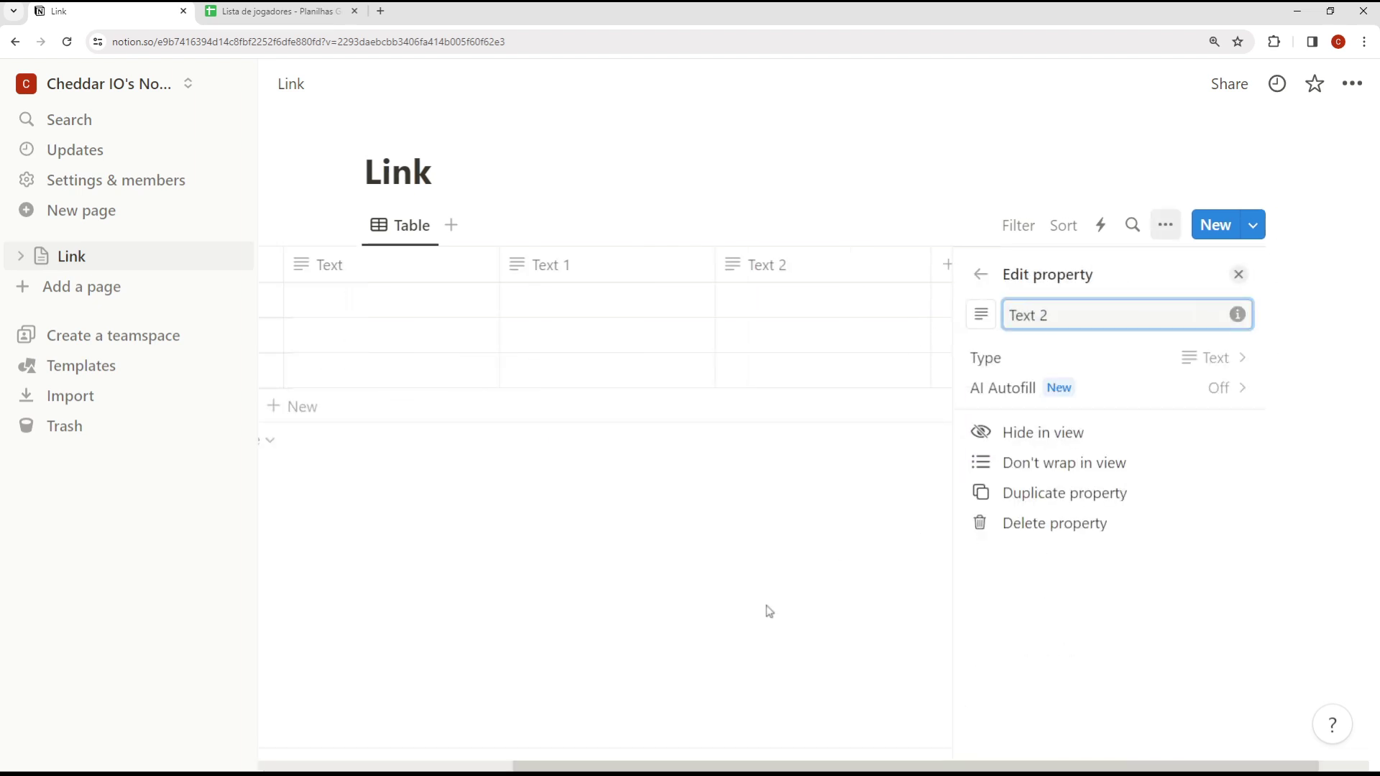
pyautogui.click(736, 503)
# Copy player row B5:G5 from the spreadsheet again and paste it into the Notion table starting at the first Name cell.
pyautogui.click(287, 11)
pyautogui.click(216, 411)
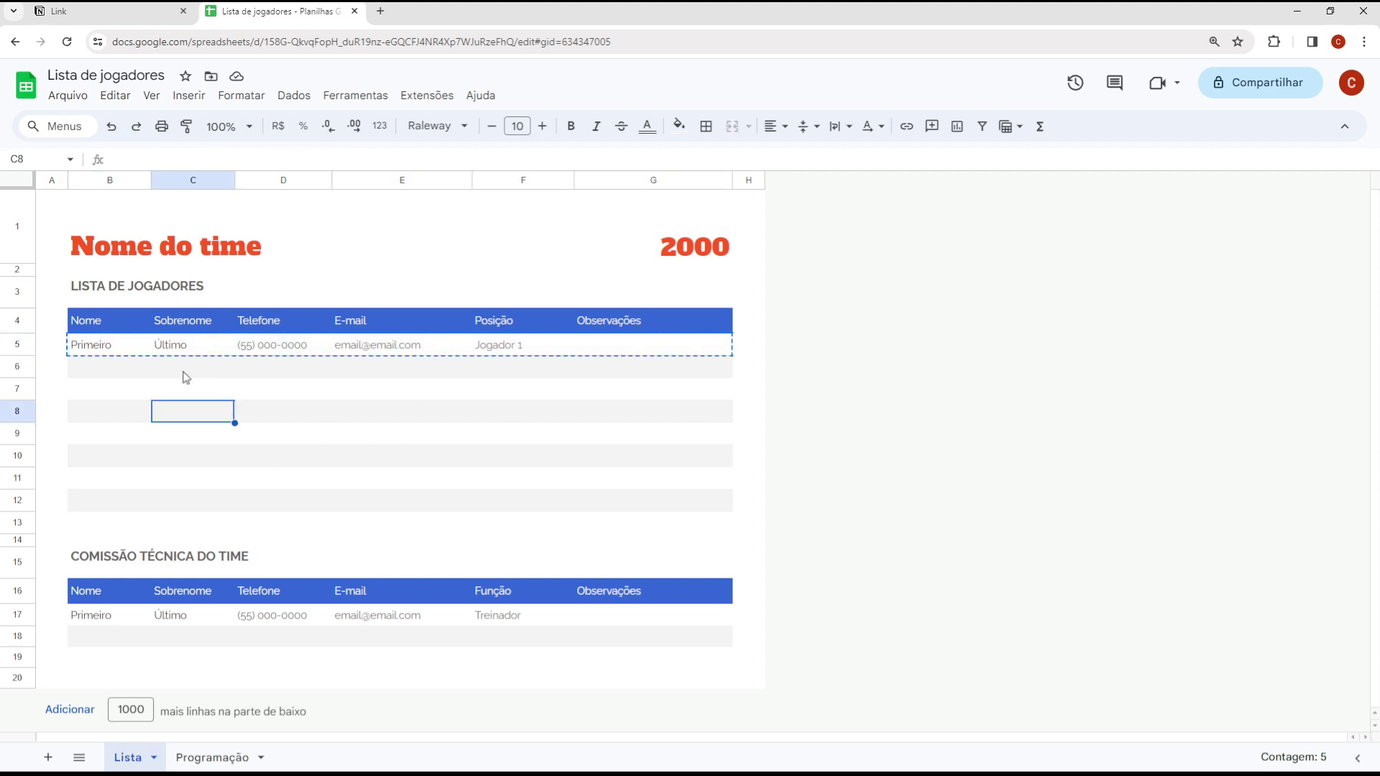
pyautogui.moveTo(144, 352); pyautogui.dragTo(647, 347)
pyautogui.hotkey('ctrl', 'c')
pyautogui.click(107, 10)
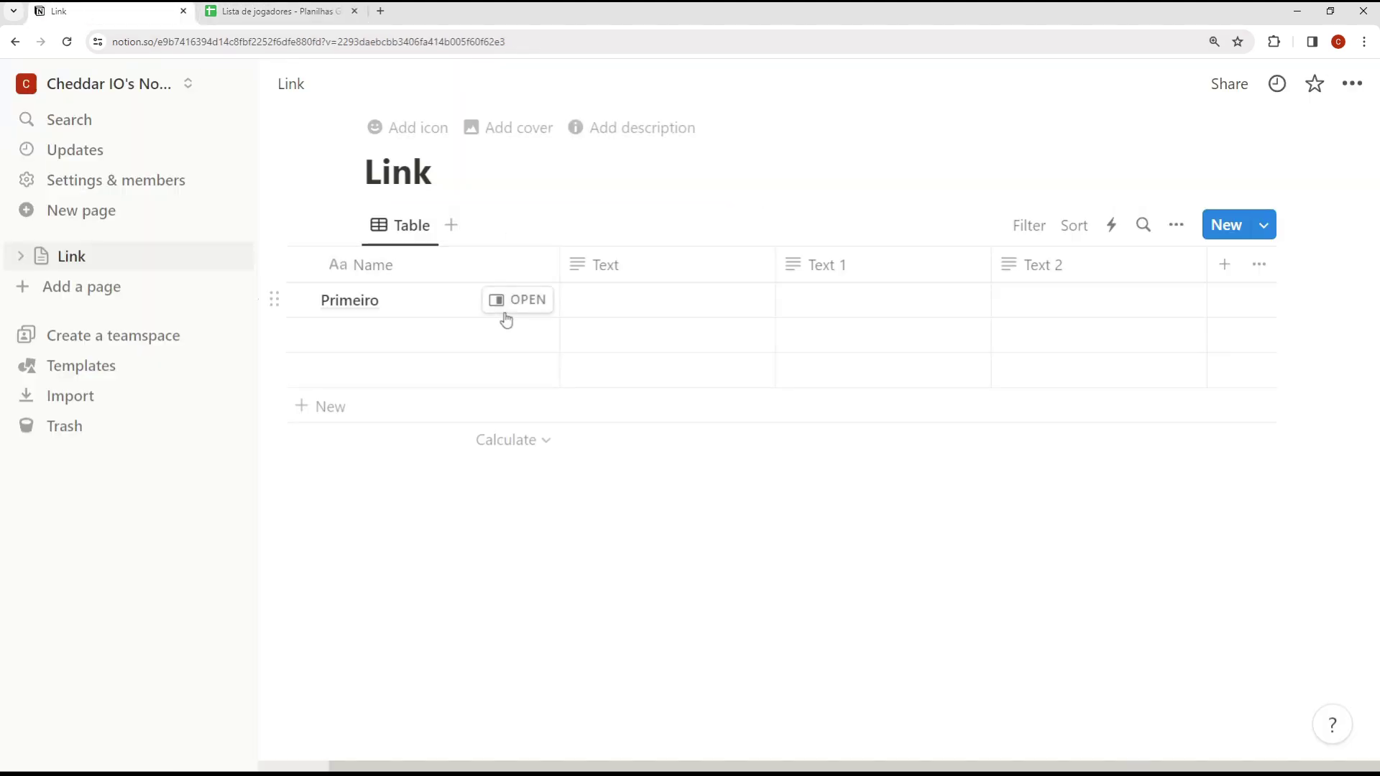
pyautogui.click(503, 308)
pyautogui.click(439, 311)
pyautogui.click(437, 312)
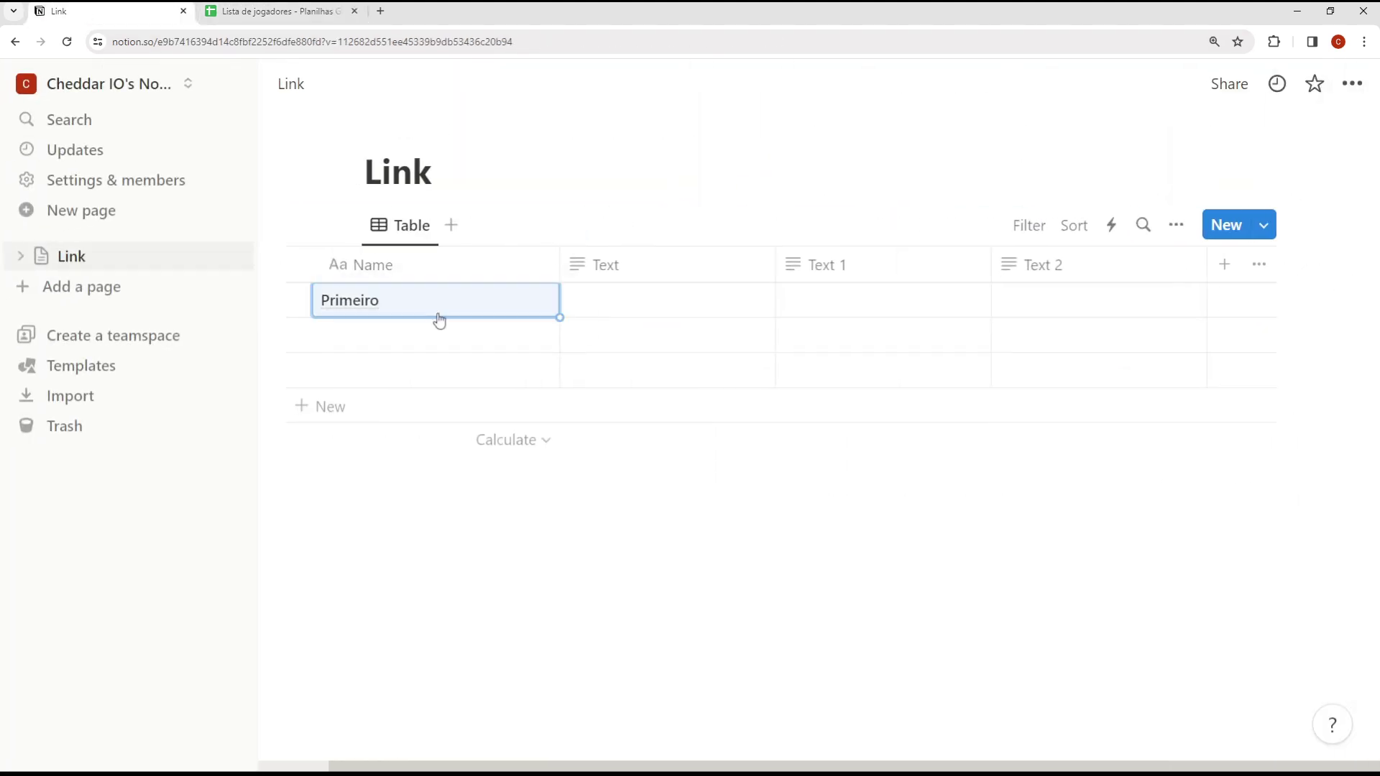
pyautogui.hotkey('ctrl', 'v')
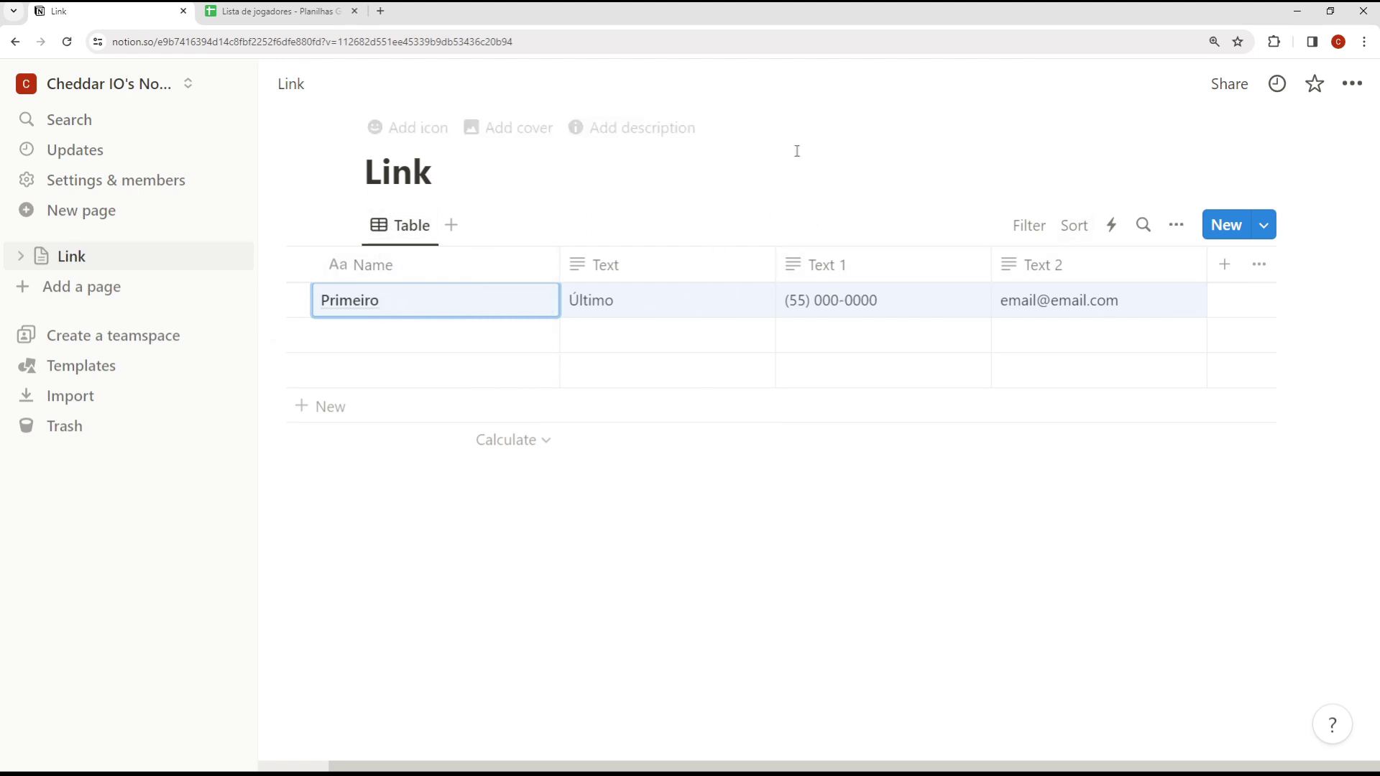
# Switch to the spreadsheet and examine the individual cells of the player row, from Nome to Observações.
pyautogui.click(240, 9)
pyautogui.click(326, 379)
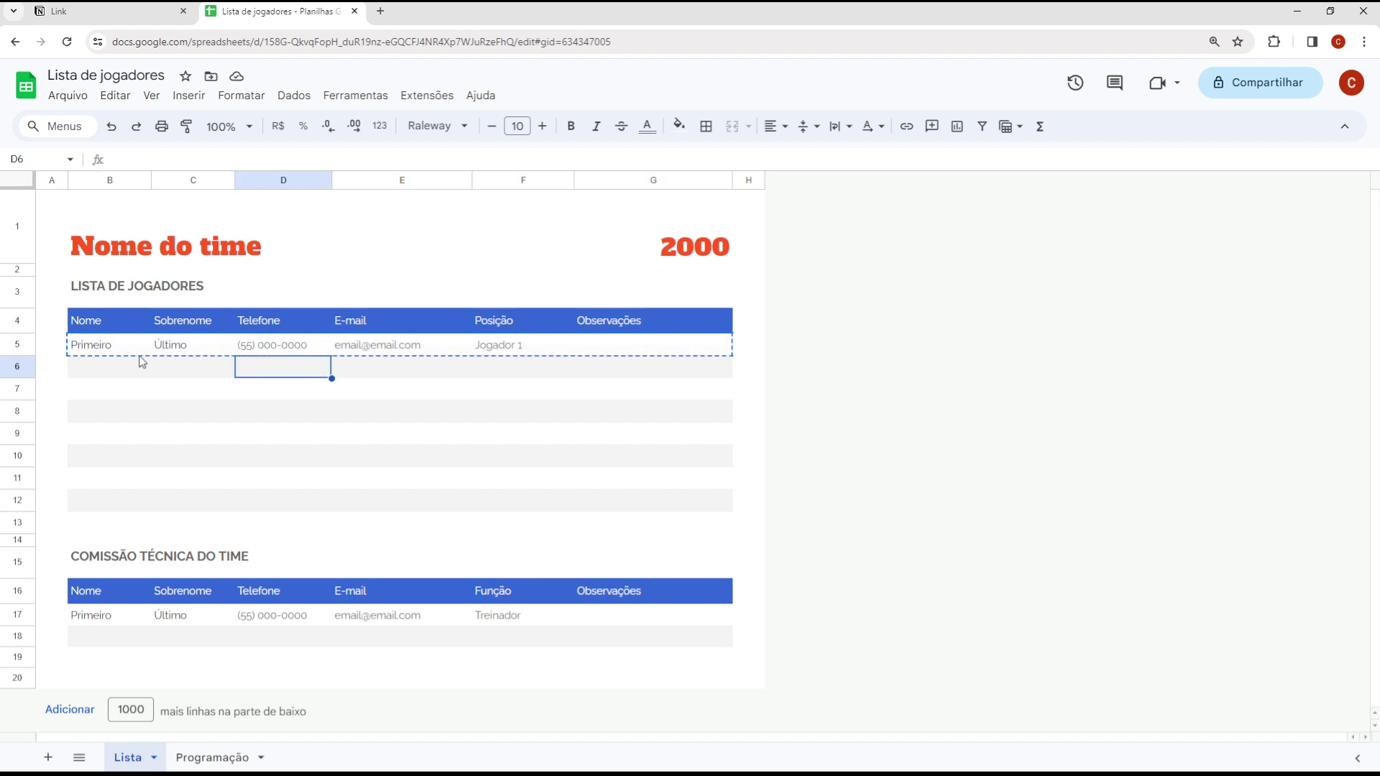
pyautogui.moveTo(108, 346); pyautogui.dragTo(137, 346)
pyautogui.click(392, 345)
pyautogui.click(487, 355)
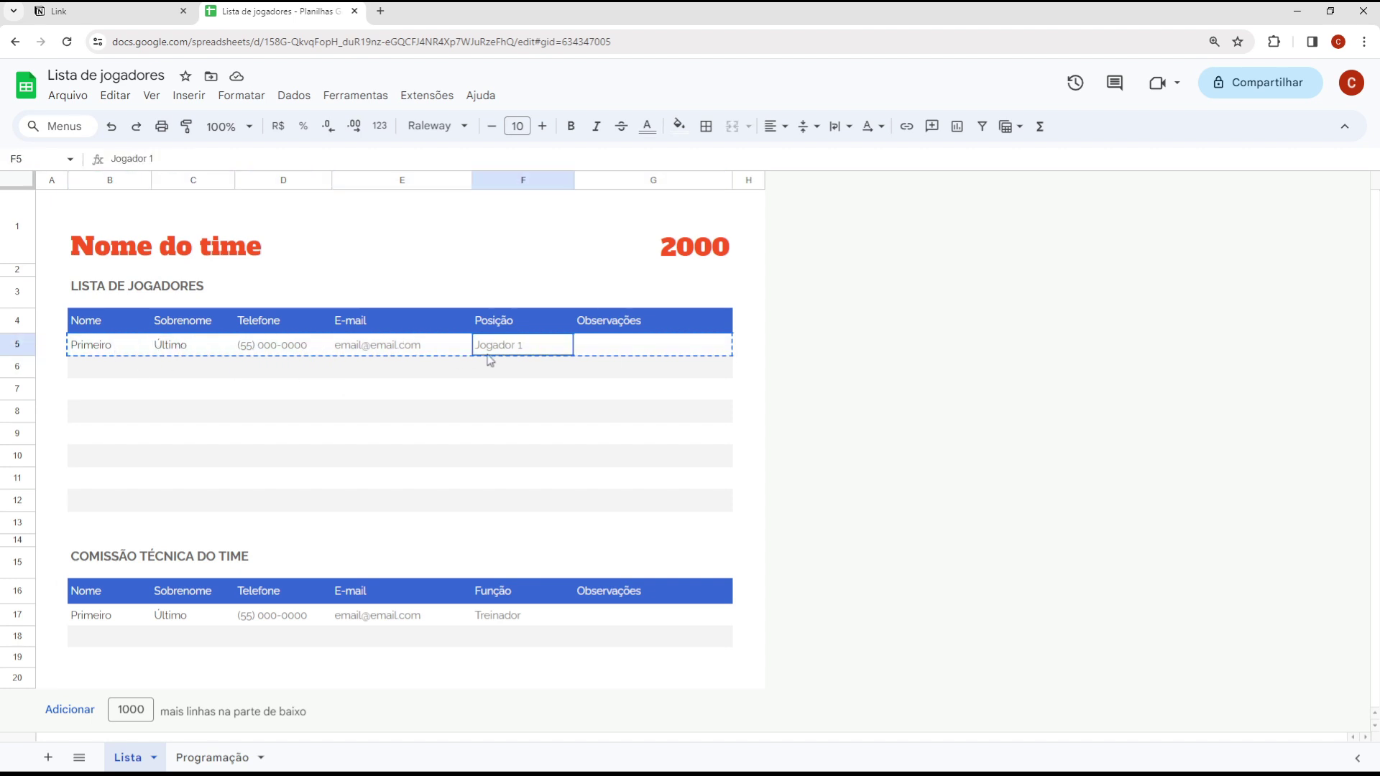
pyautogui.click(330, 351)
pyautogui.click(570, 352)
pyautogui.click(603, 354)
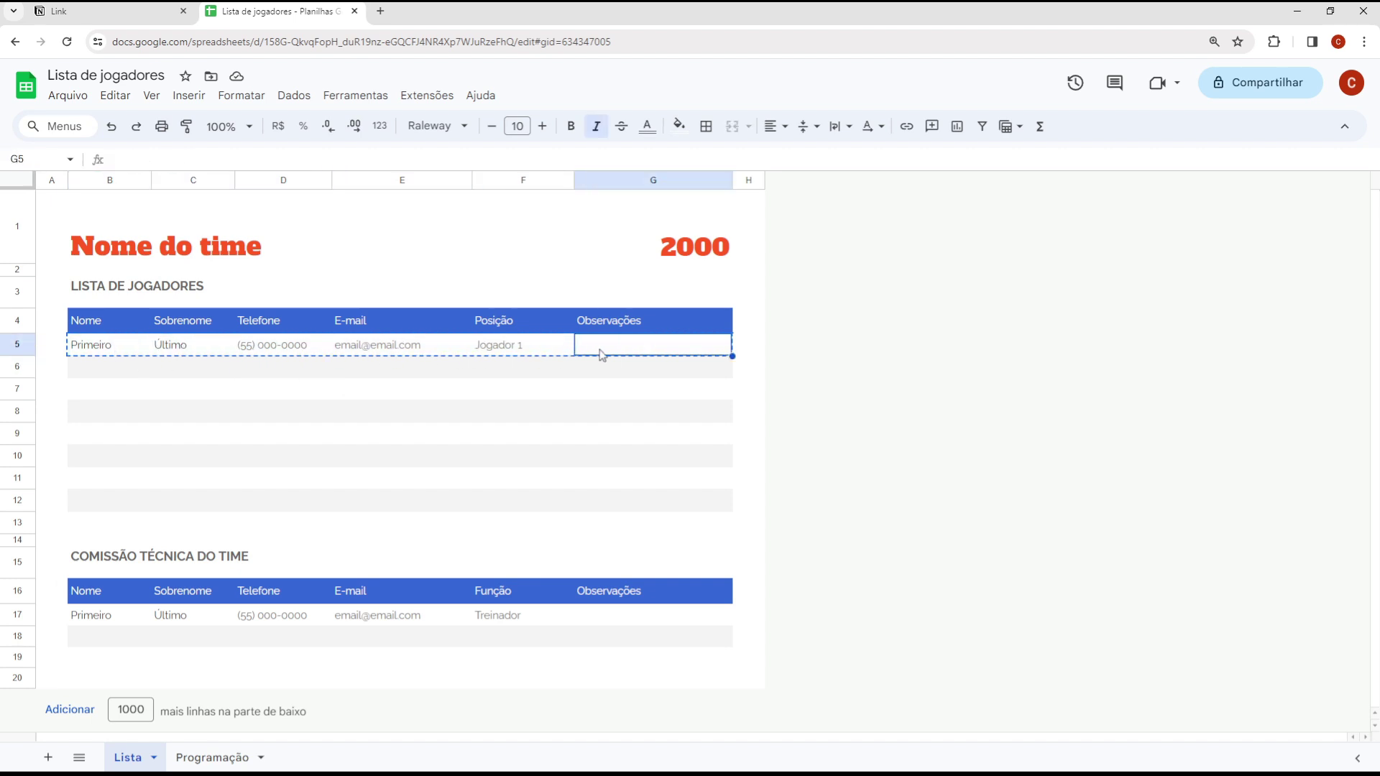
pyautogui.click(41, 346)
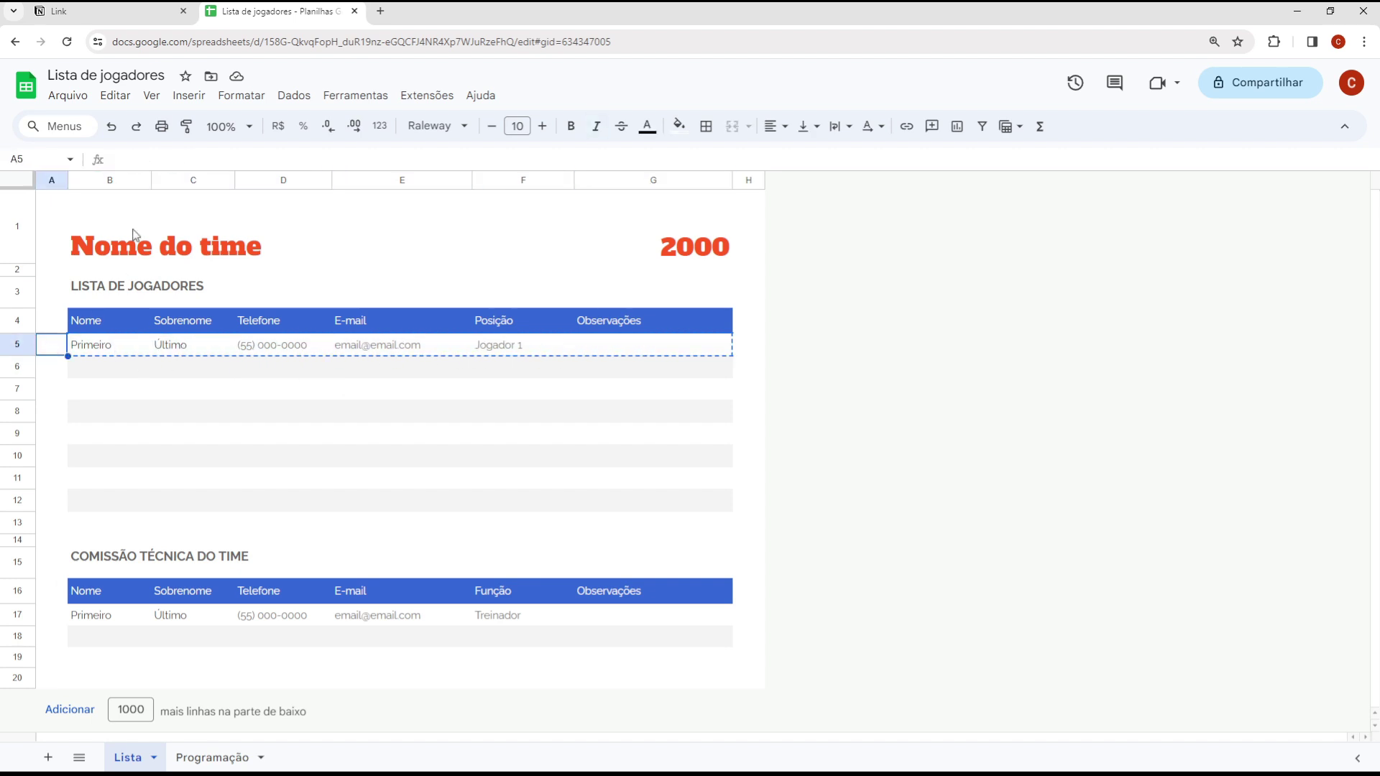
pyautogui.click(169, 161)
# Return to the Notion Link table and view the options available for the Text 1 column.
pyautogui.hotkey('ctrl', 'Tab')
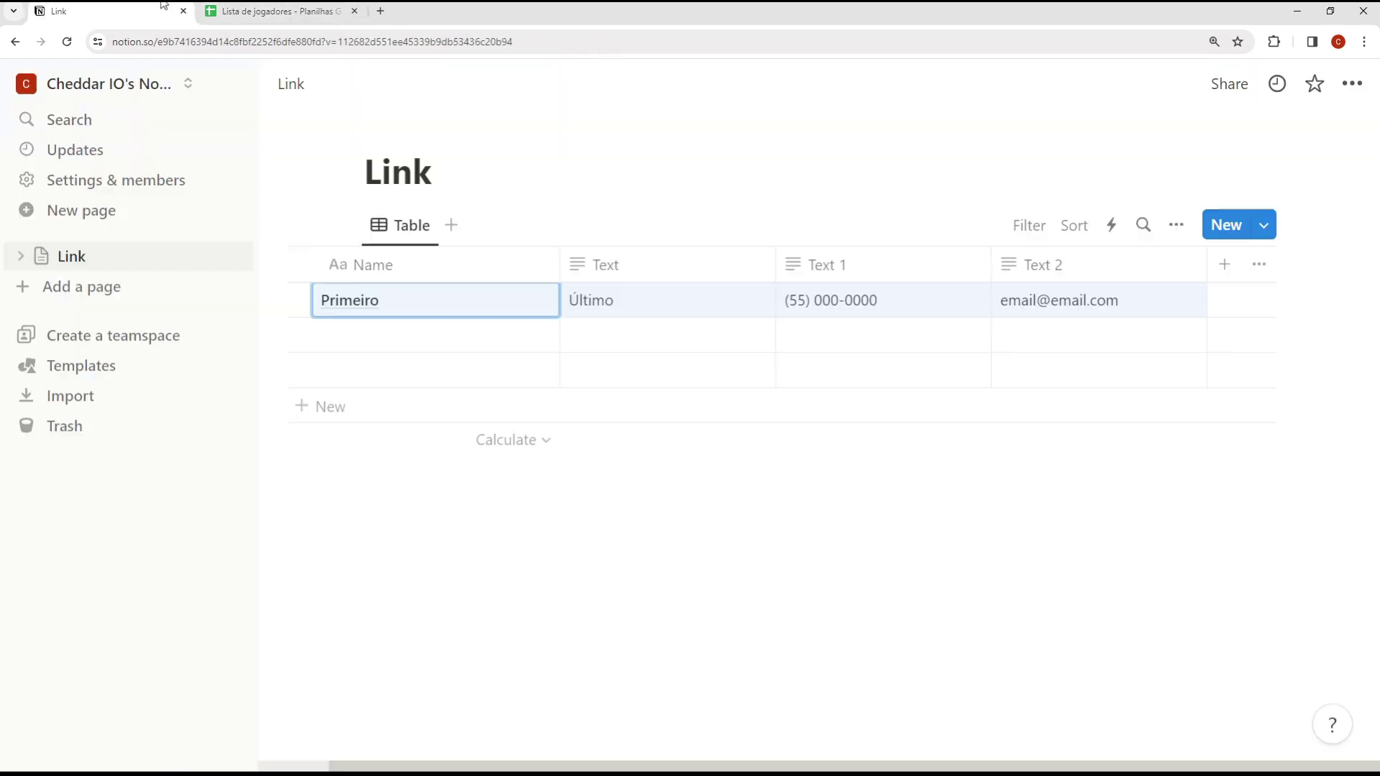
pyautogui.click(668, 333)
pyautogui.press('Escape')
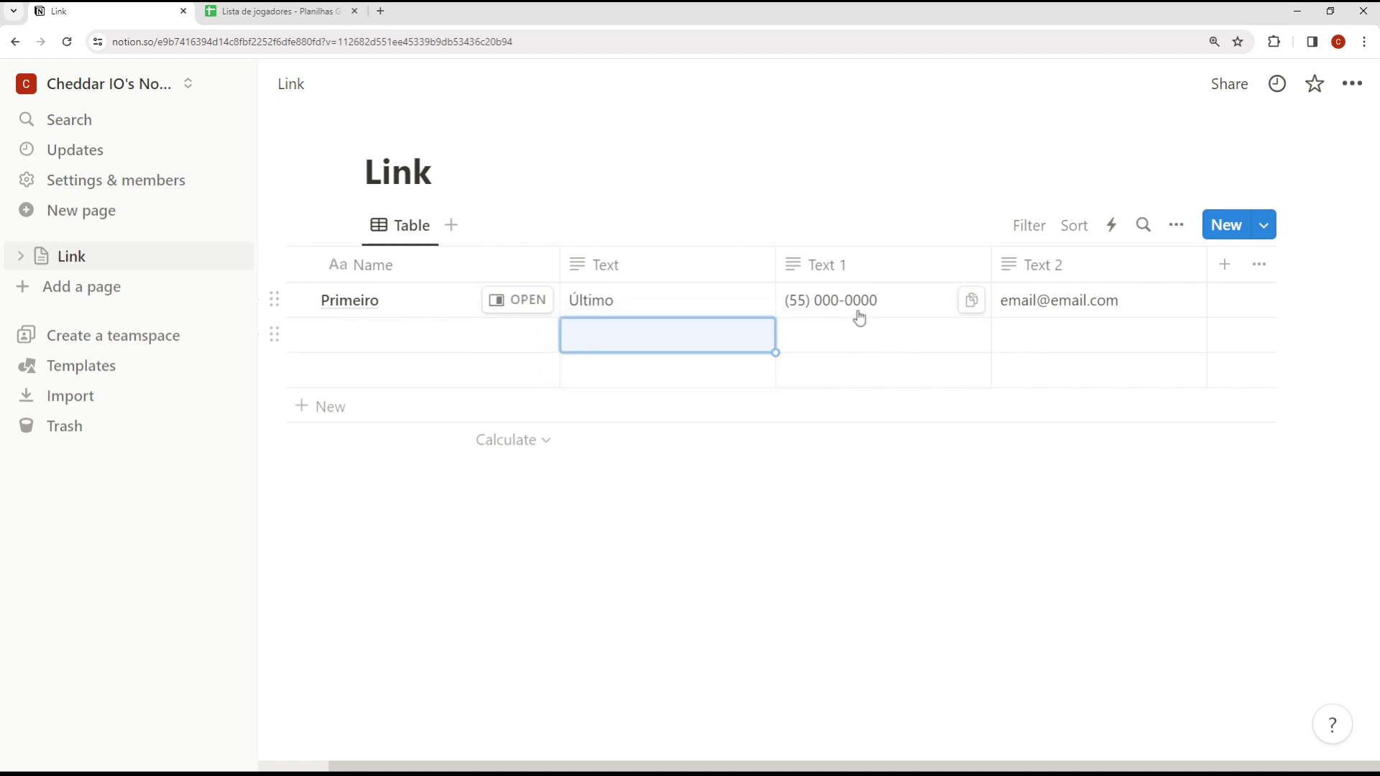
pyautogui.click(832, 179)
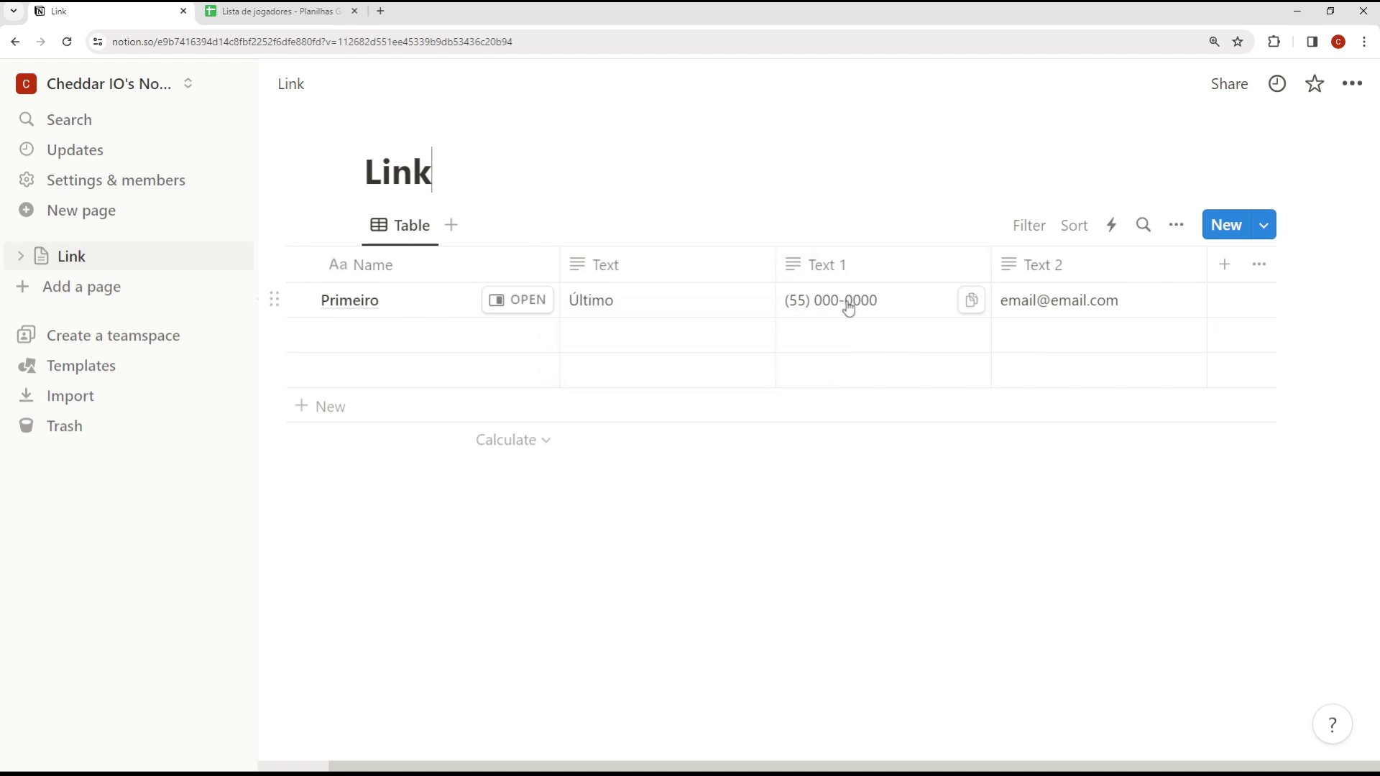
pyautogui.click(848, 266)
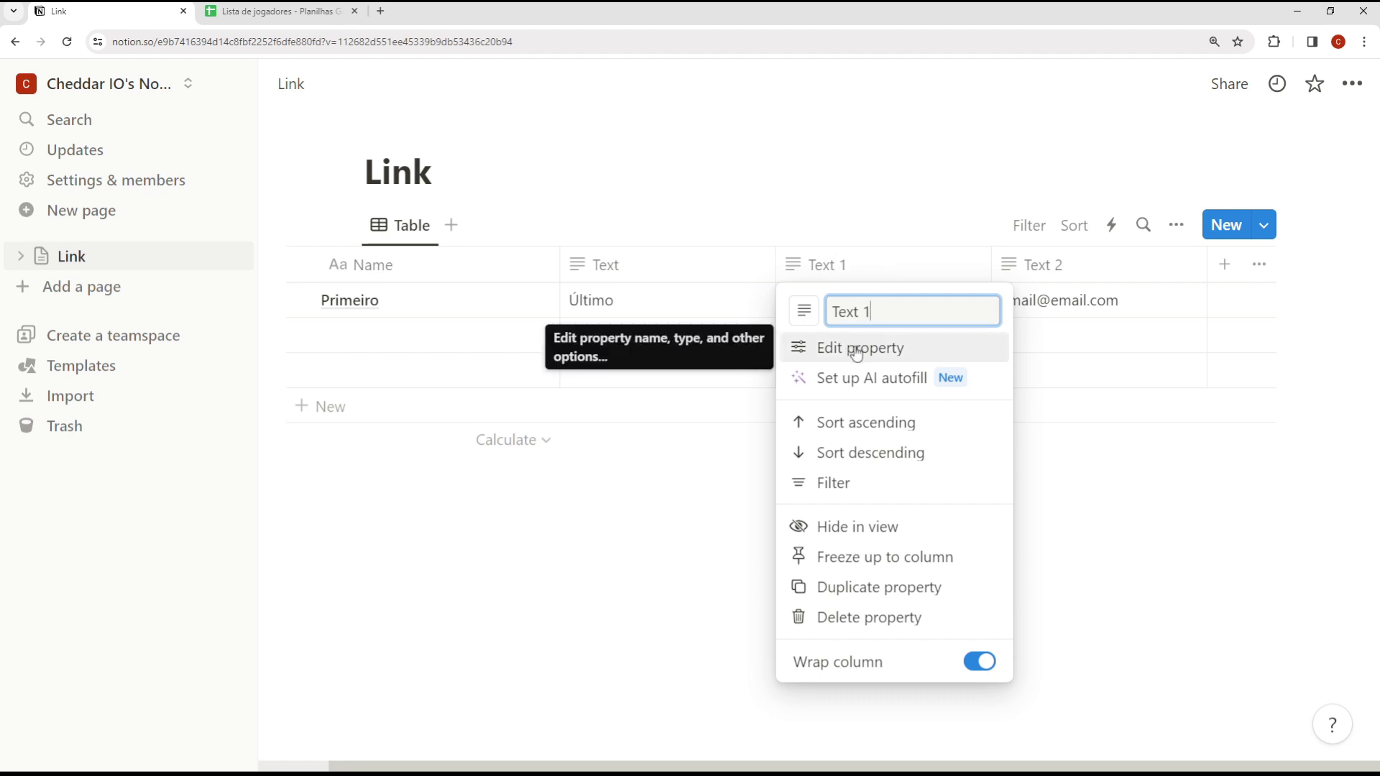
pyautogui.click(616, 570)
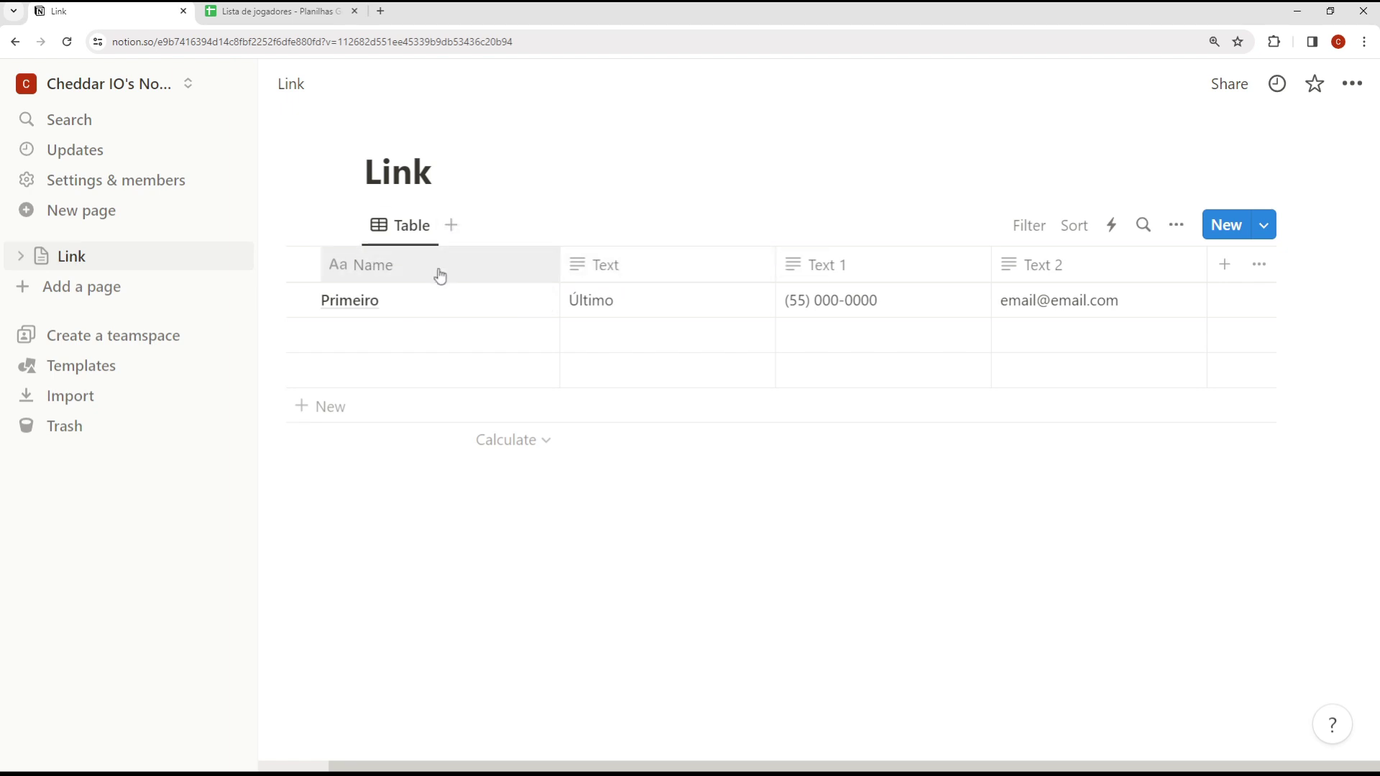
# Open the Text column's property settings and review the list of available property types.
pyautogui.click(625, 270)
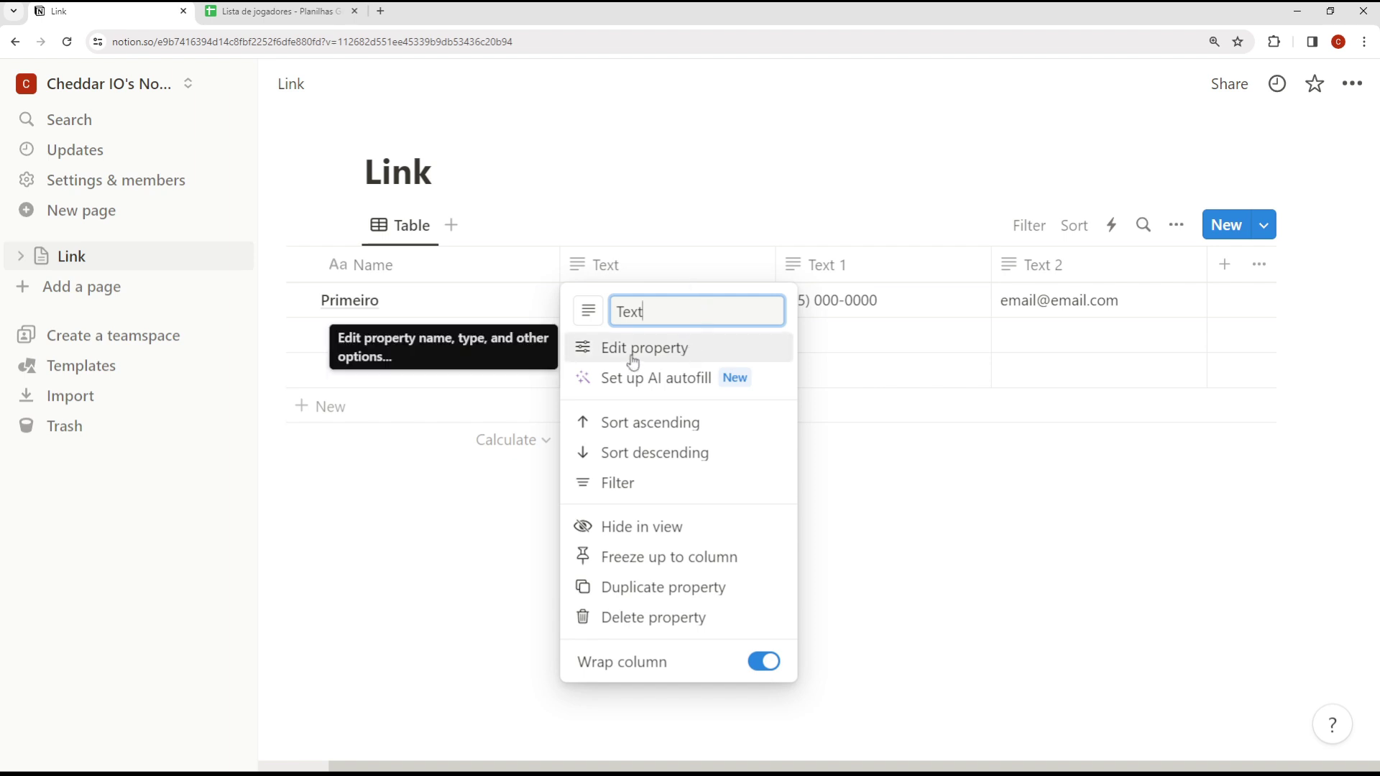
pyautogui.click(611, 350)
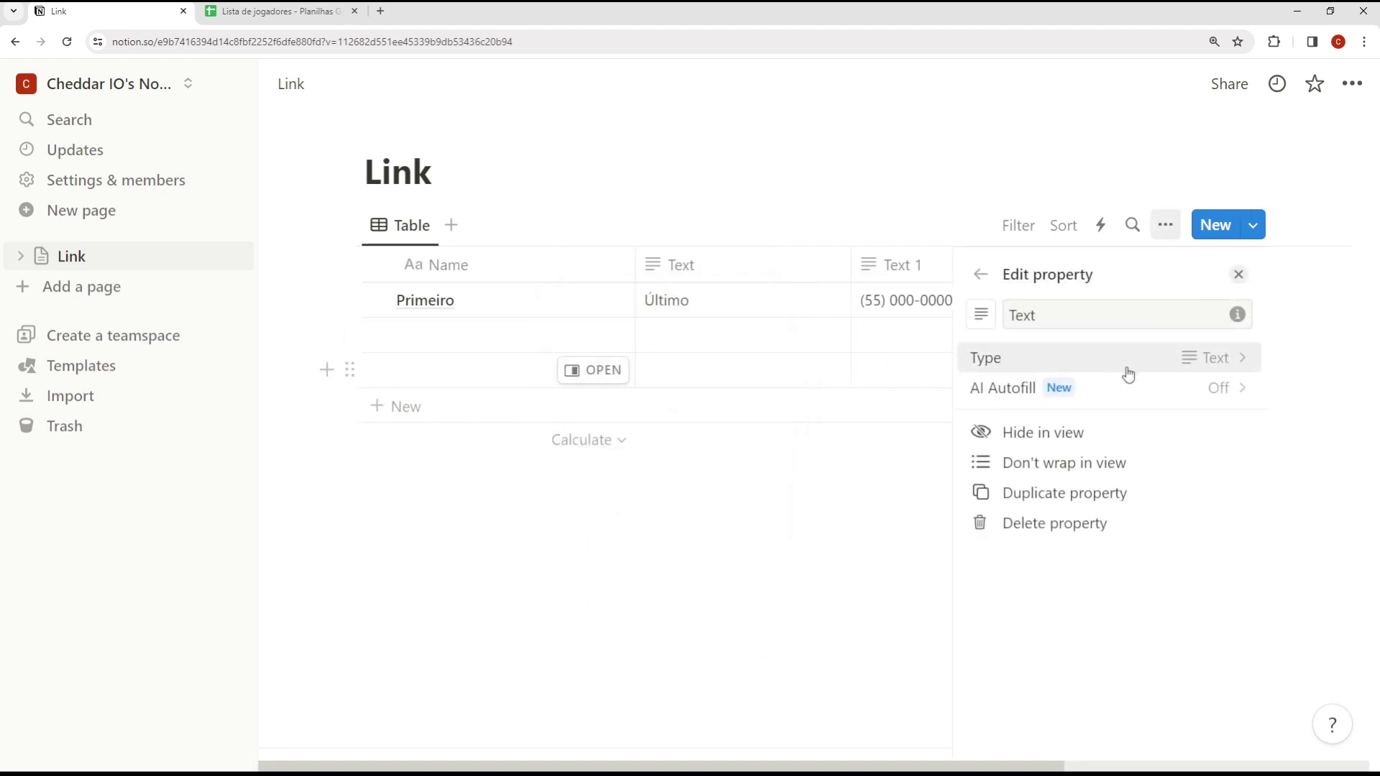
pyautogui.click(1174, 360)
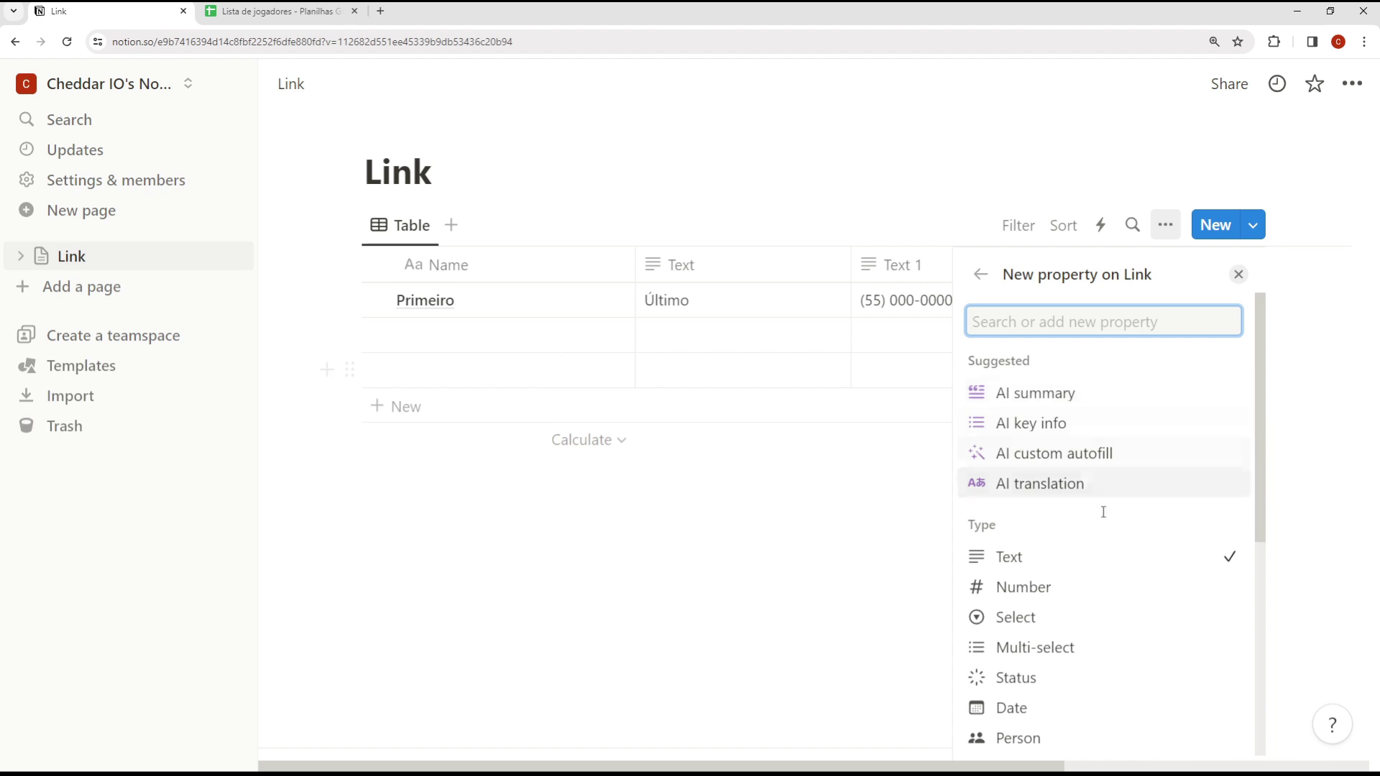
pyautogui.scroll(-1, 1105, 514)
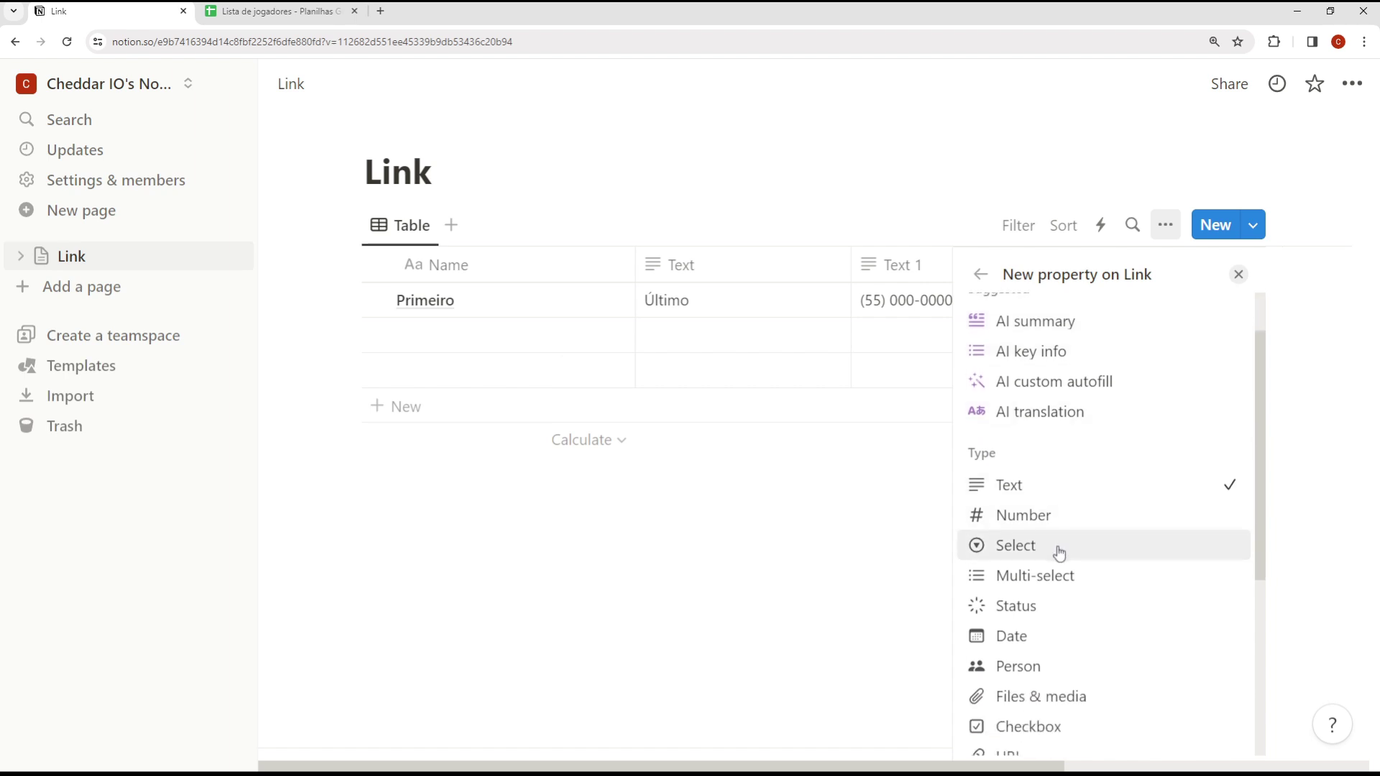
pyautogui.scroll(-3, 1053, 547)
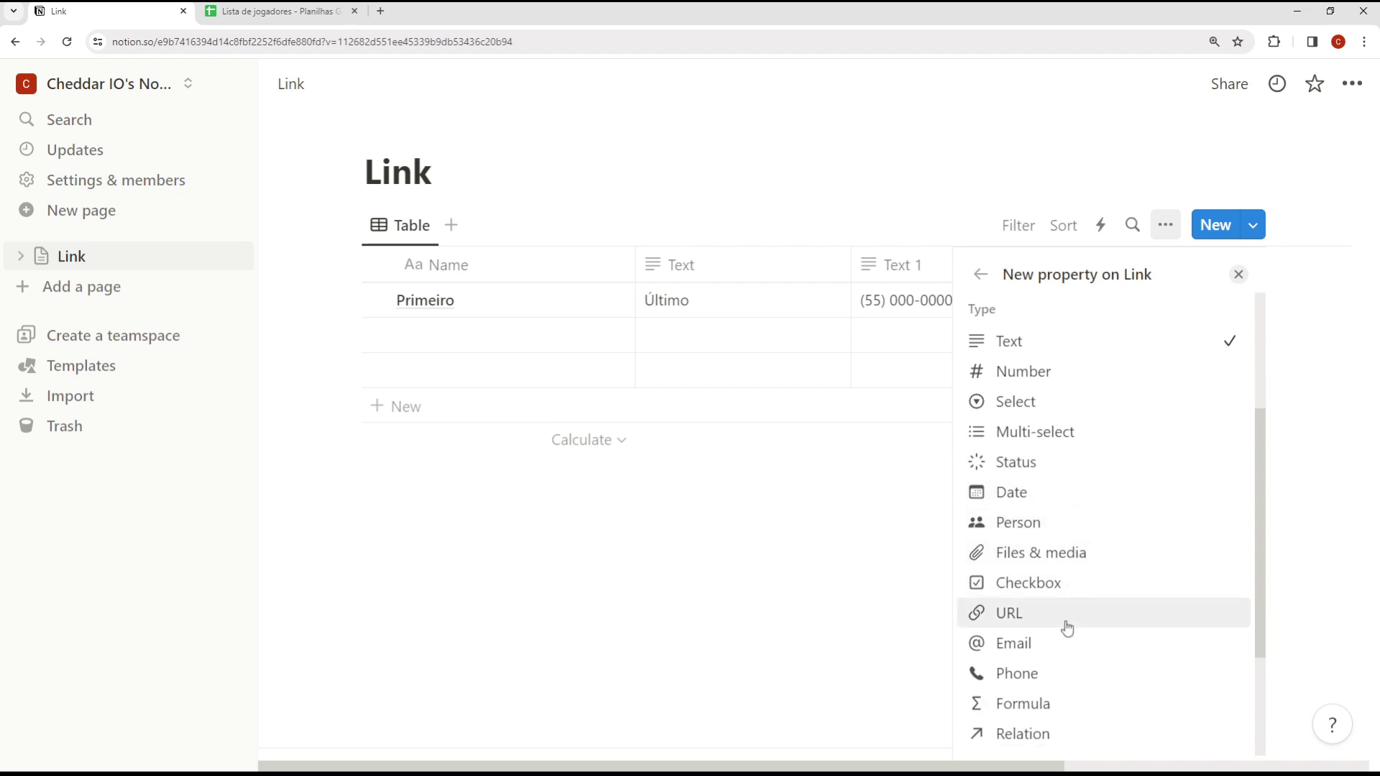
pyautogui.click(742, 601)
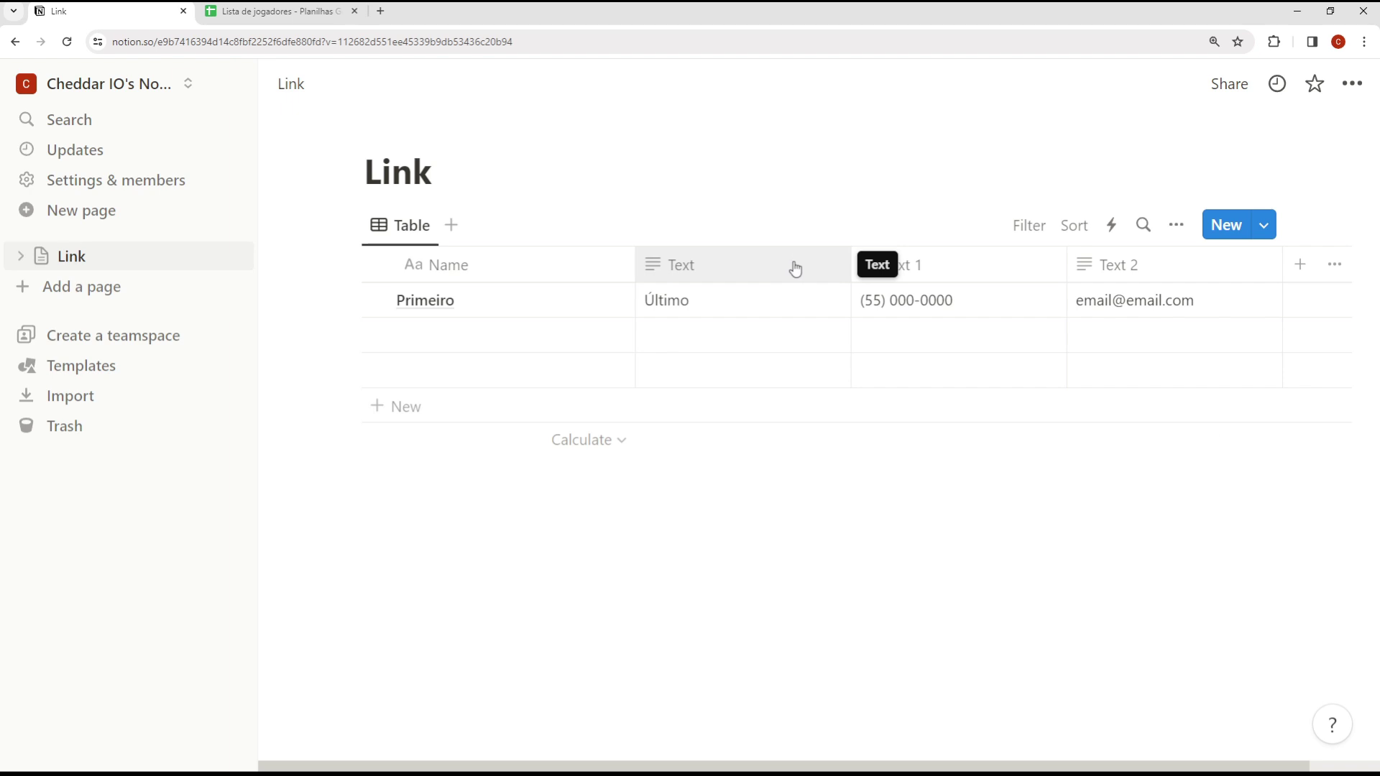
# Delete the Text and Text 1 columns from the Link table.
pyautogui.click(750, 272)
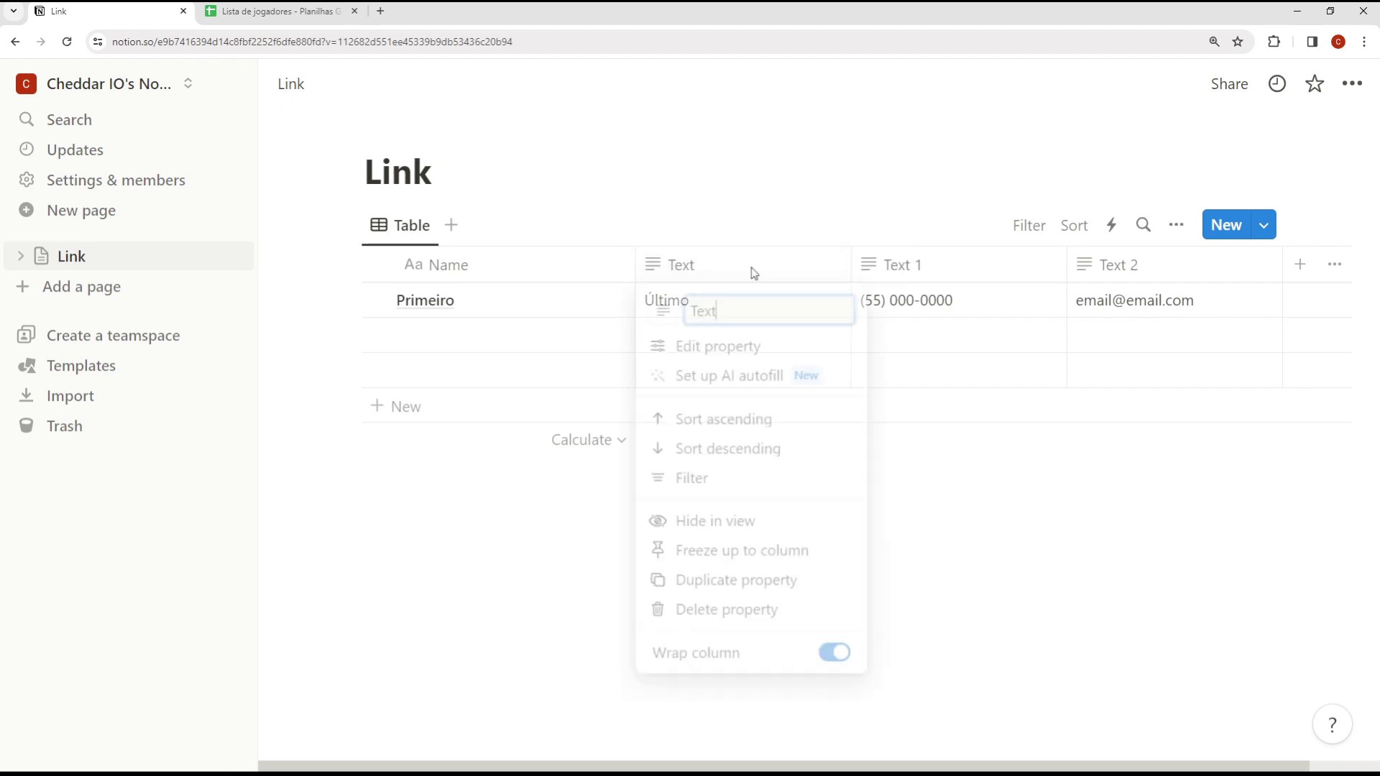
pyautogui.click(739, 617)
pyautogui.click(709, 423)
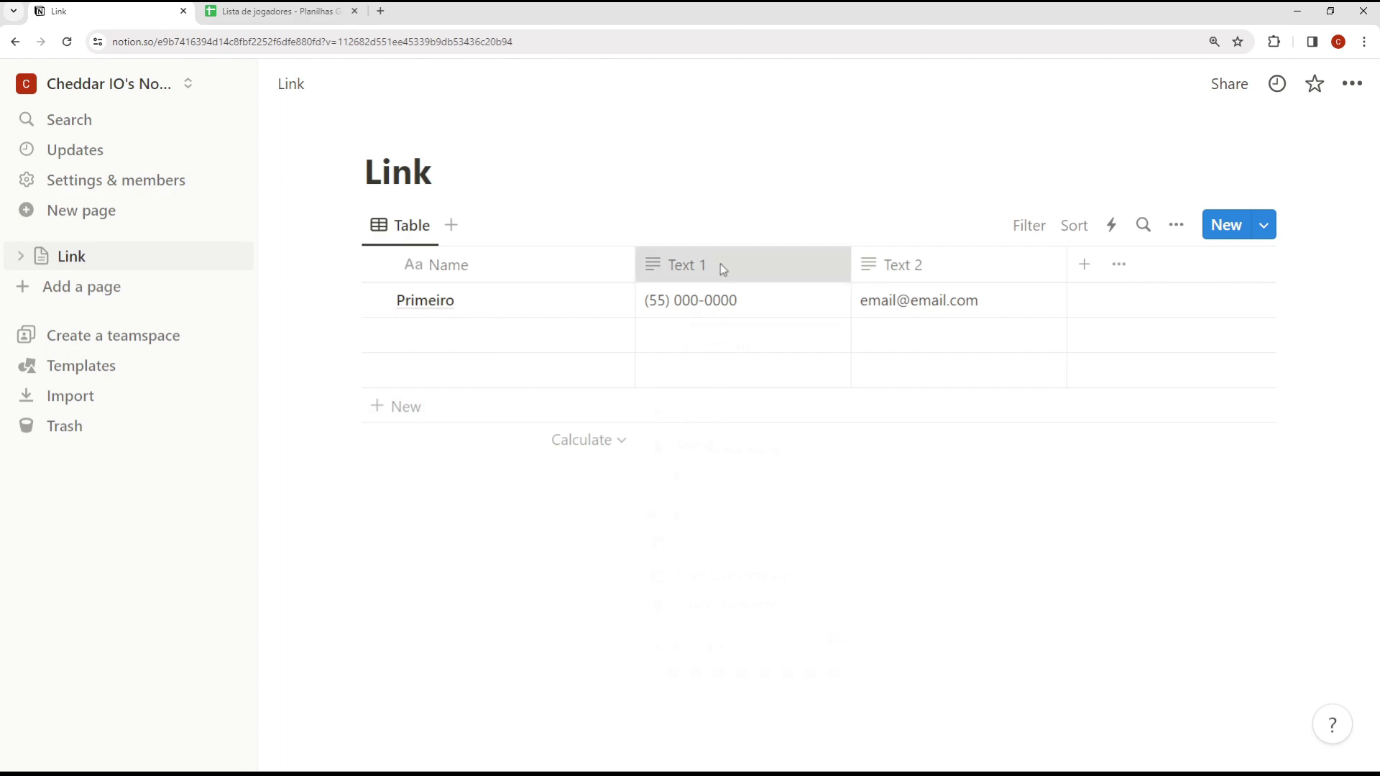
pyautogui.click(720, 264)
pyautogui.click(744, 612)
pyautogui.click(717, 412)
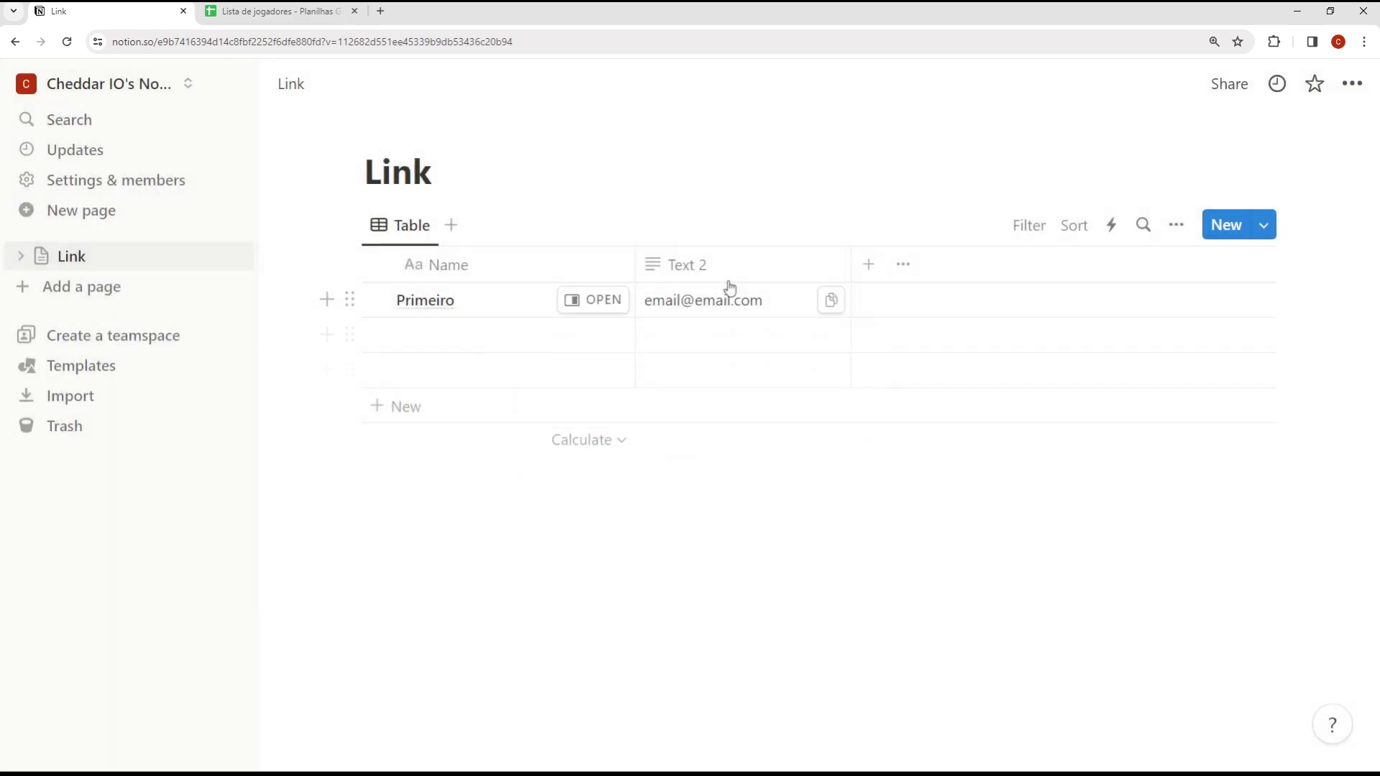
# Delete the Text 2 column from the Link table.
pyautogui.click(724, 272)
pyautogui.click(751, 624)
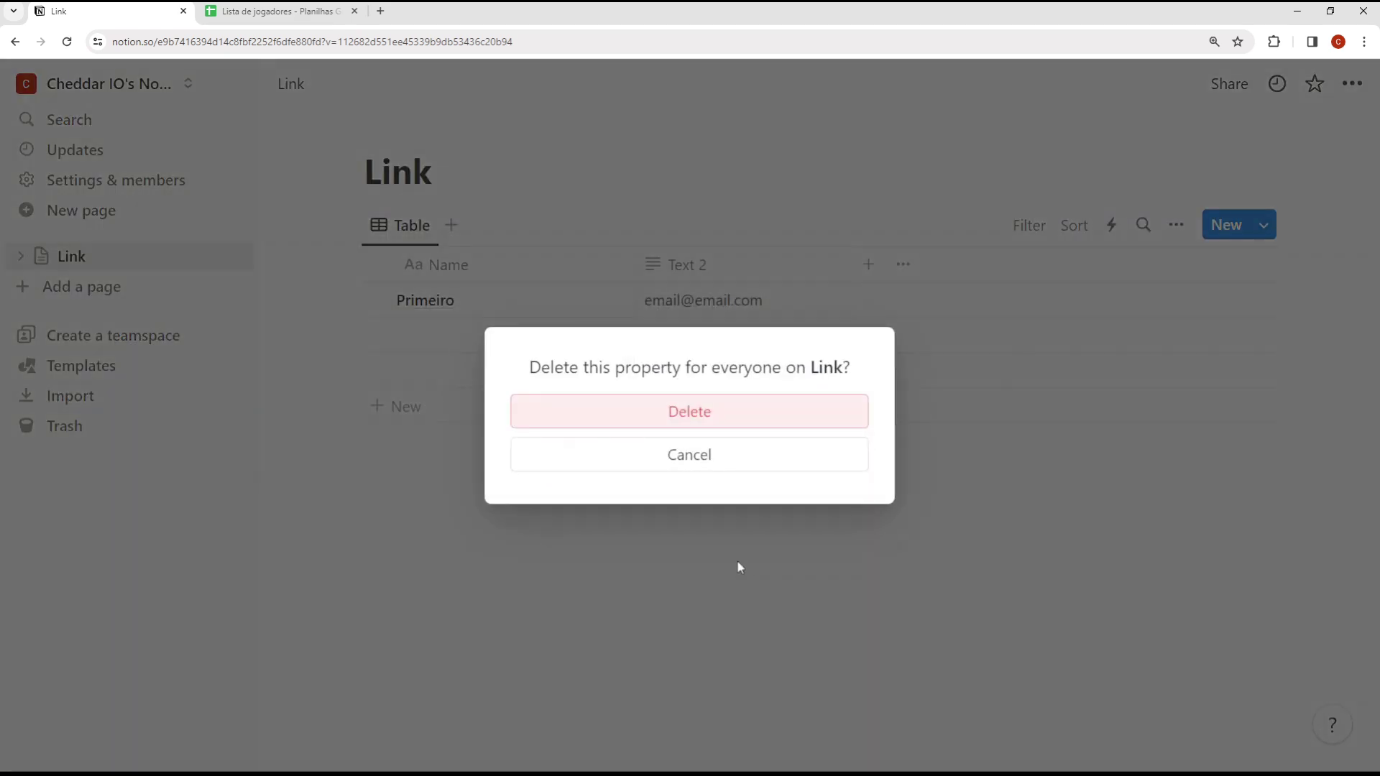
pyautogui.click(731, 410)
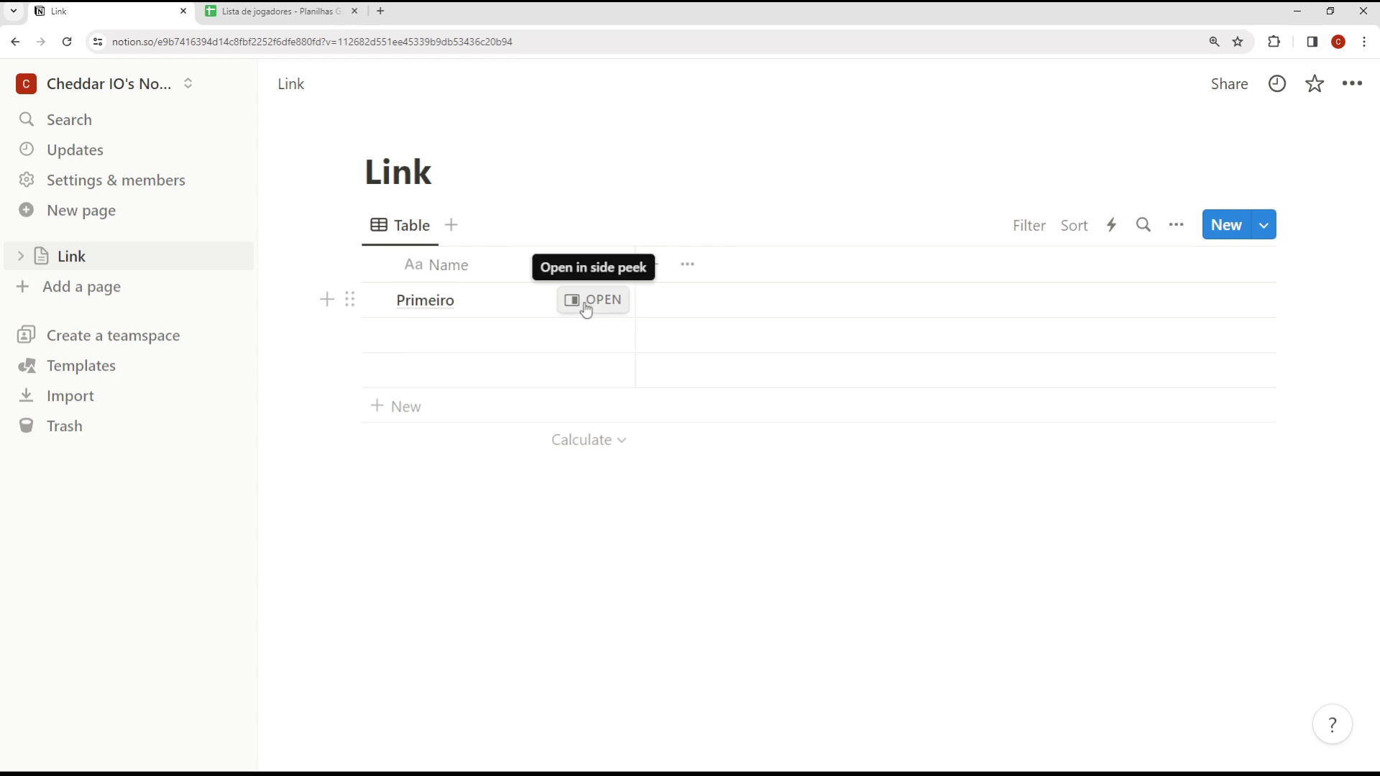
# Undo the recent column deletions in the Link table, back to the state with Text, Text 1 and Text 2.
pyautogui.hotkey('ctrl', 'z')
pyautogui.hotkey('ctrl', 'z')
pyautogui.hotkey('ctrl', 'z')
pyautogui.hotkey('ctrl', 'z')
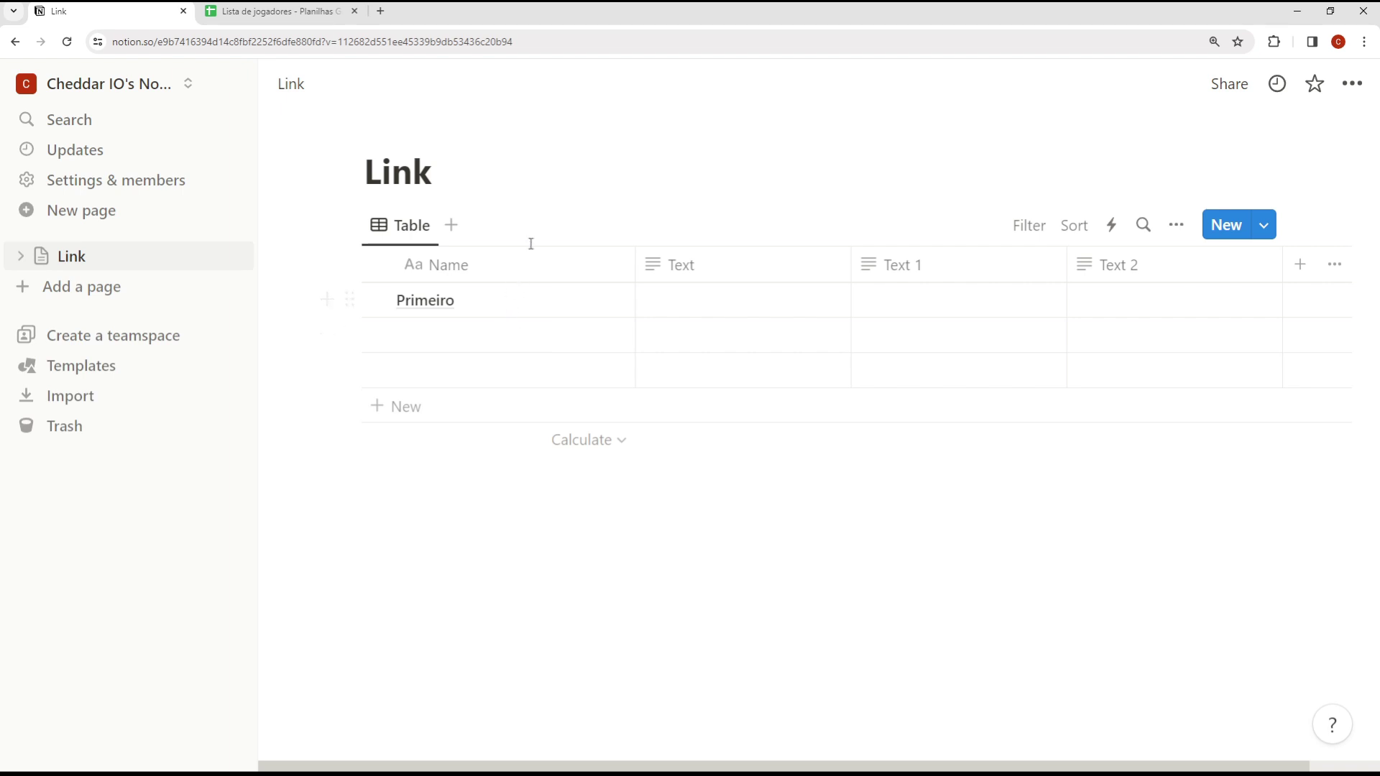
# Replace the name of the table's first row with "Vídeo no youtube".
pyautogui.click(521, 299)
pyautogui.press('Escape')
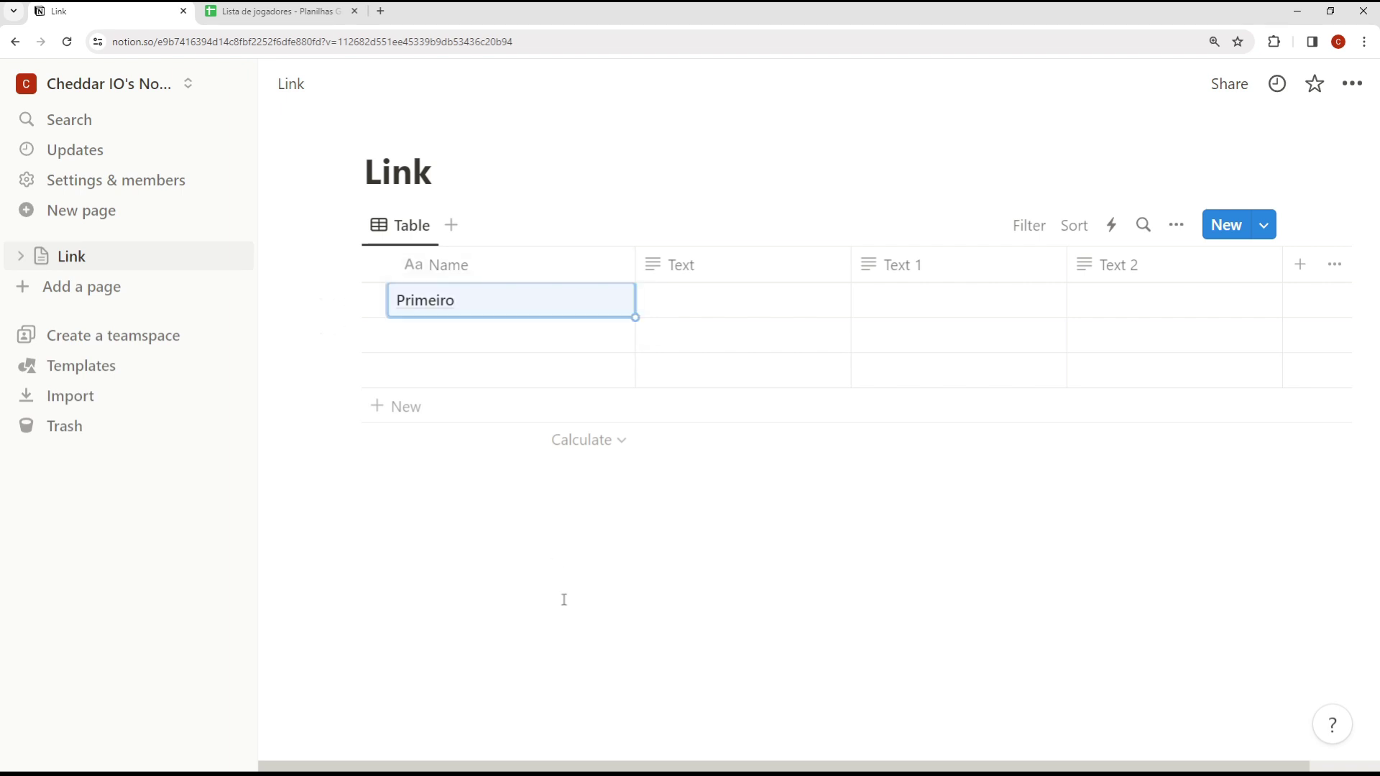
pyautogui.click(559, 336)
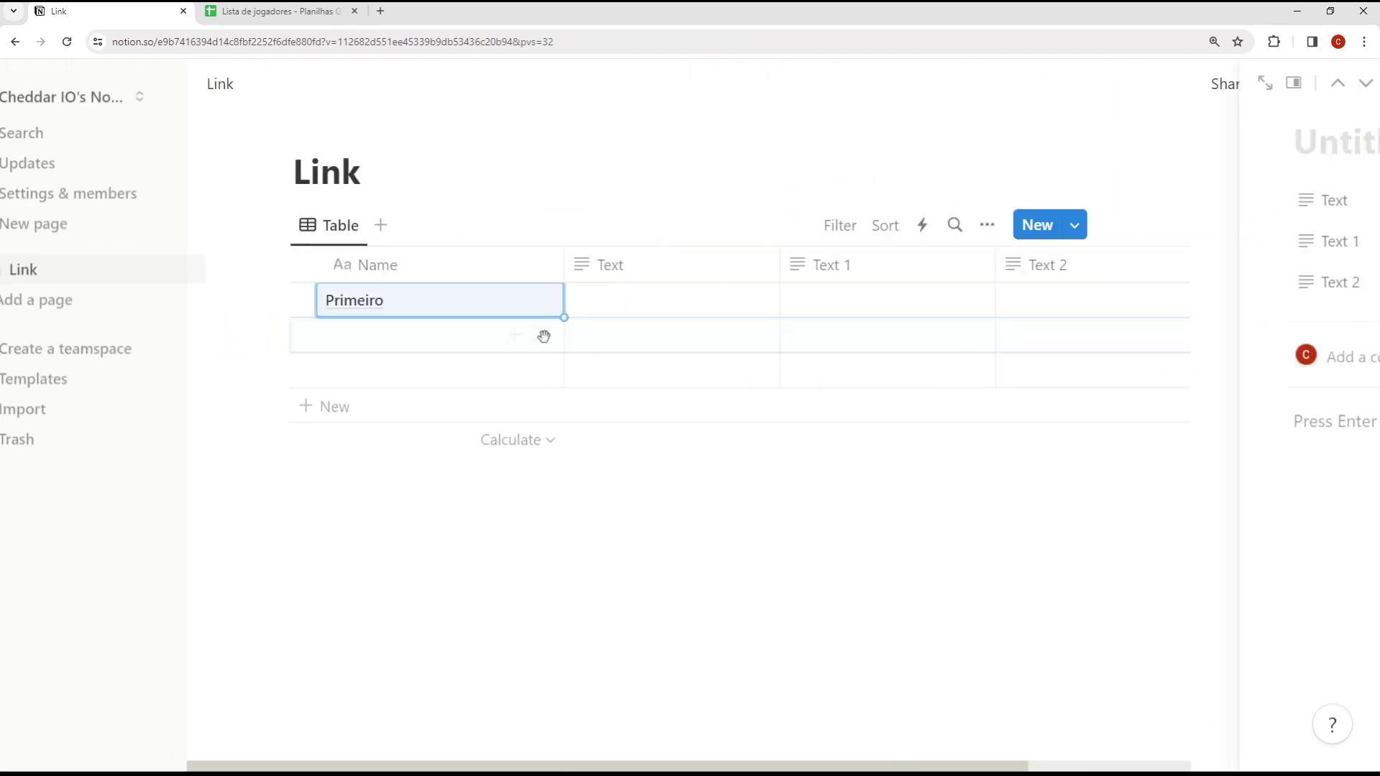
pyautogui.press('Escape')
pyautogui.click(514, 308)
pyautogui.hotkey('ctrl', 'a')
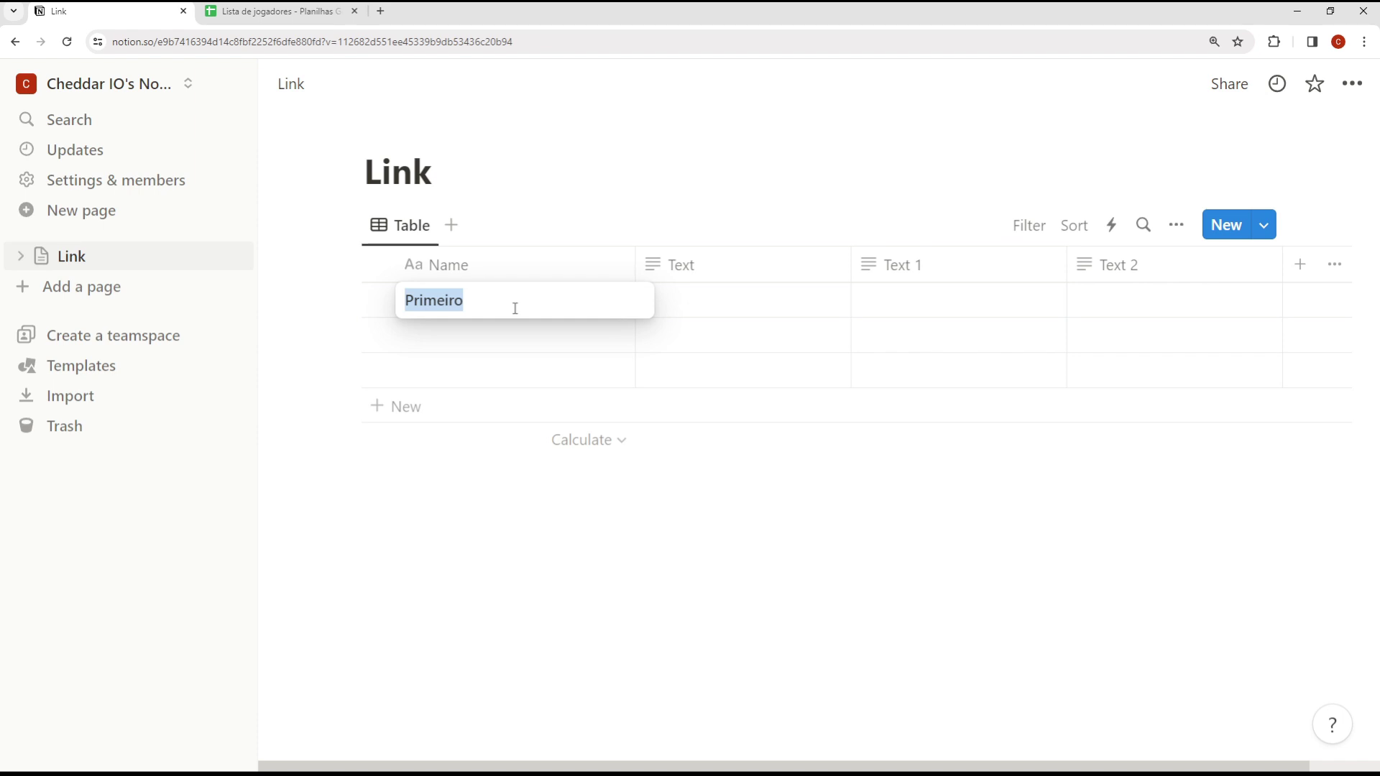
pyautogui.write('Vi')
pyautogui.write('deo no yout')
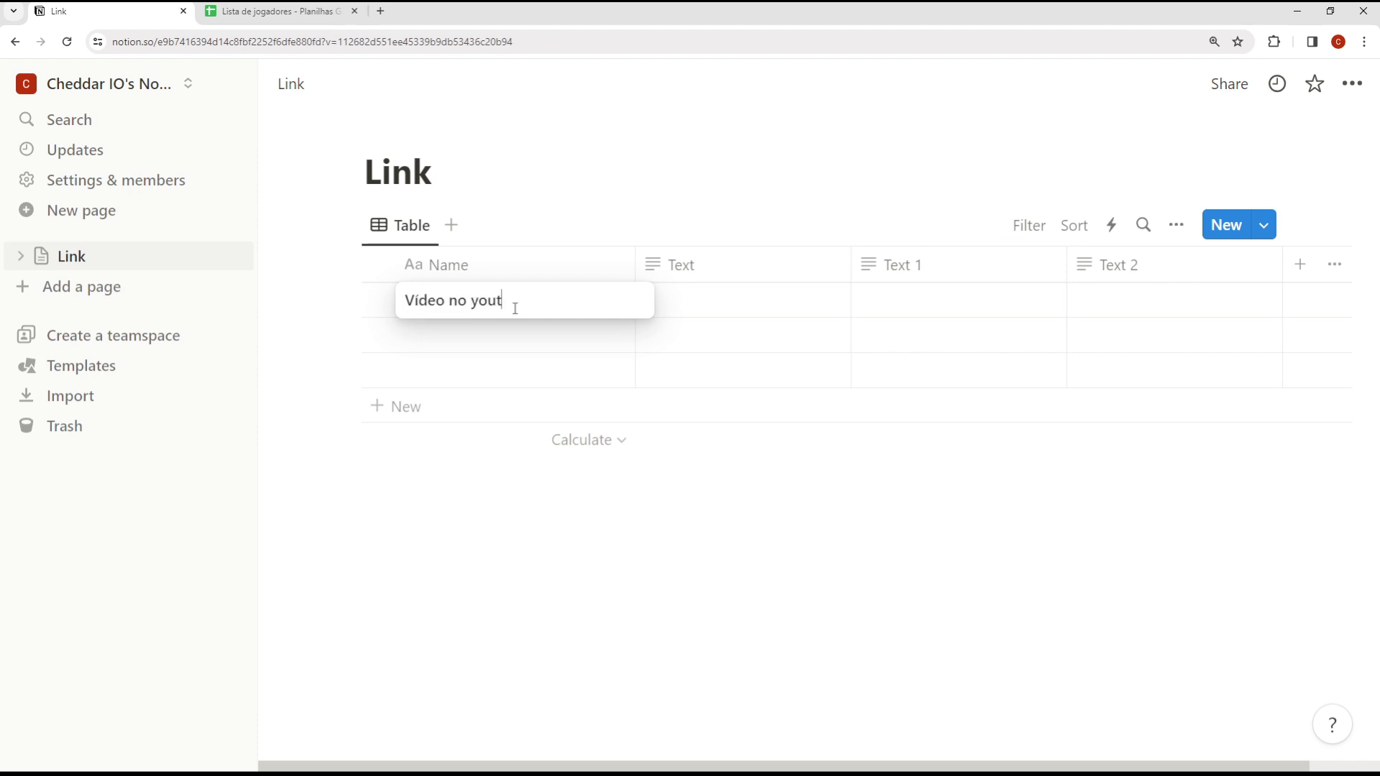
pyautogui.write('ube')
pyautogui.press('Return')
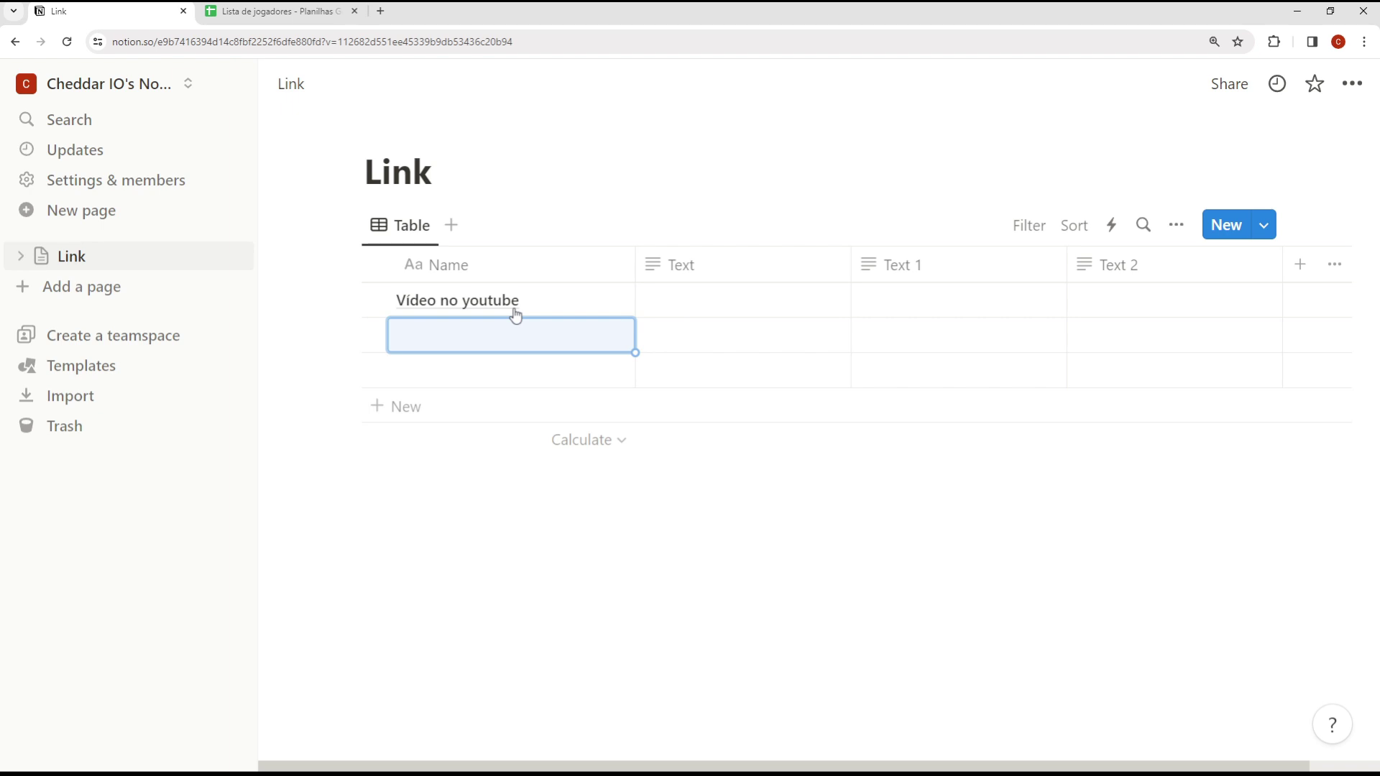
# Name the second row "Receita legal" and the third row "Meme engraçado".
pyautogui.write('Receita legal')
pyautogui.press('Return')
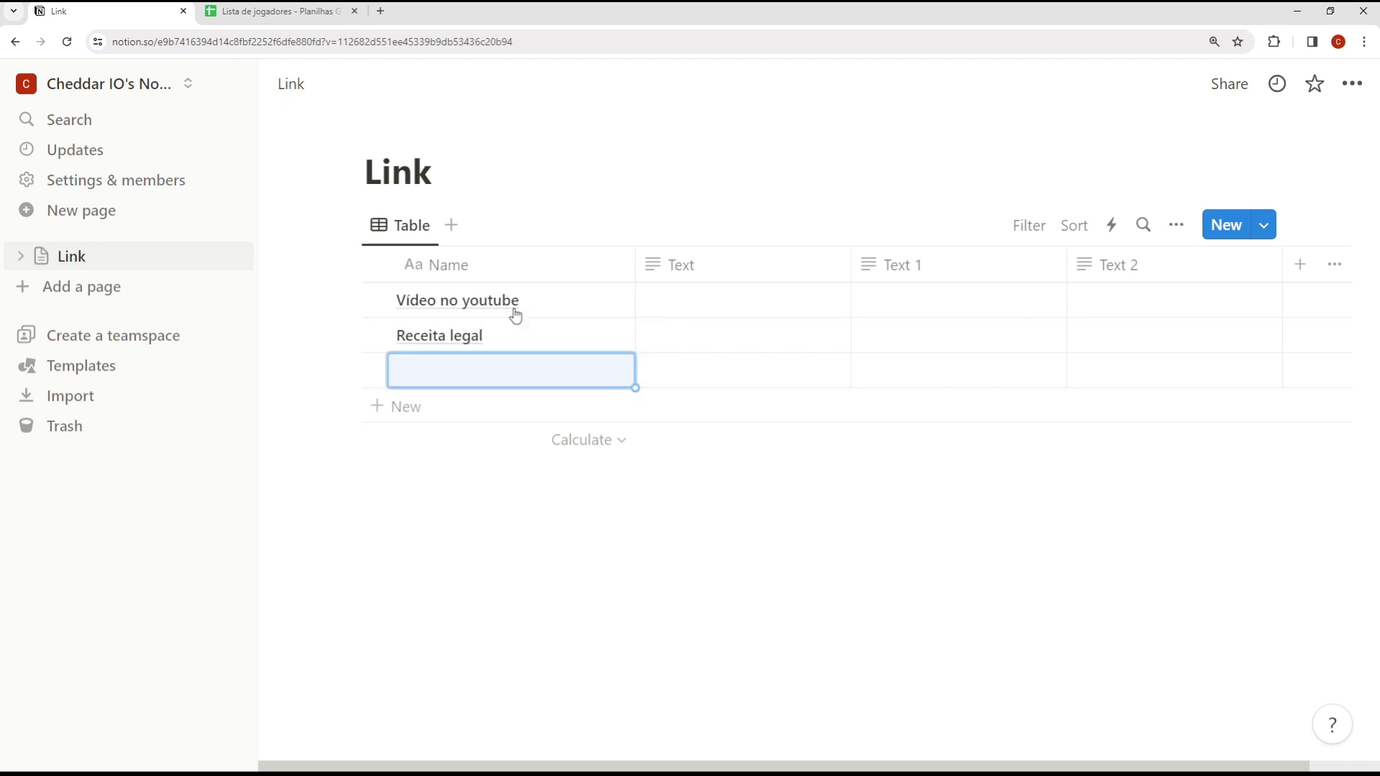
pyautogui.write('Meme engraçado')
pyautogui.press('Return')
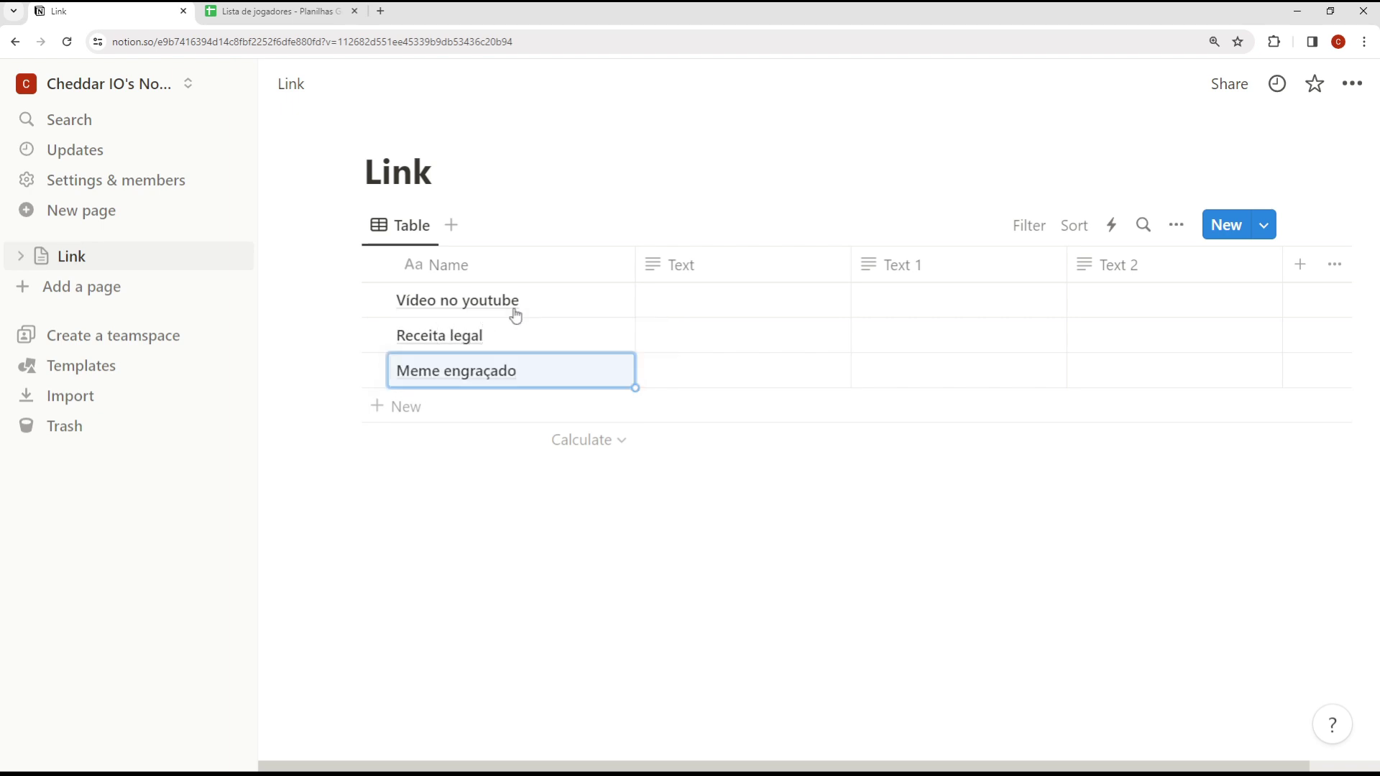
# Delete the Text, Text 1 and Text 2 columns so that only the Name column remains.
pyautogui.click(743, 274)
pyautogui.click(730, 617)
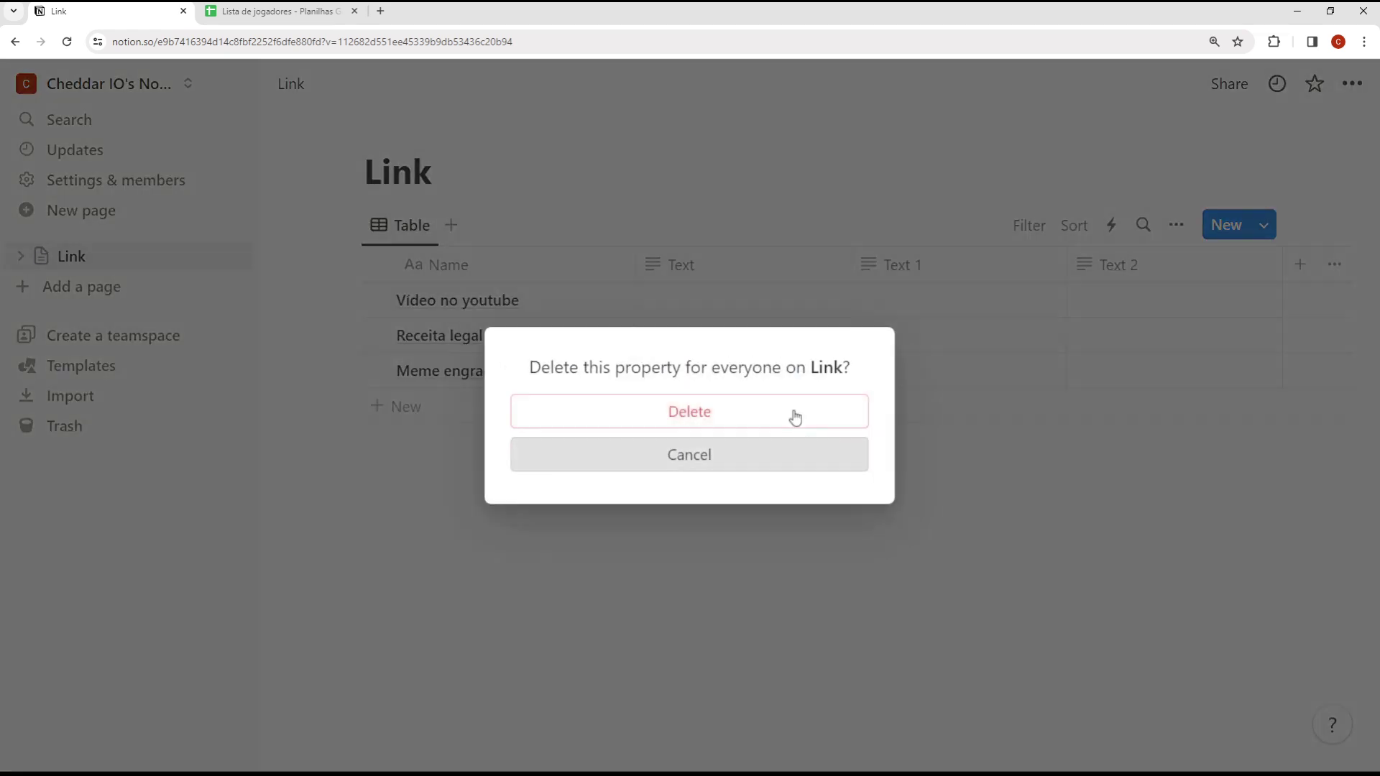
pyautogui.click(795, 414)
pyautogui.click(740, 268)
pyautogui.click(779, 614)
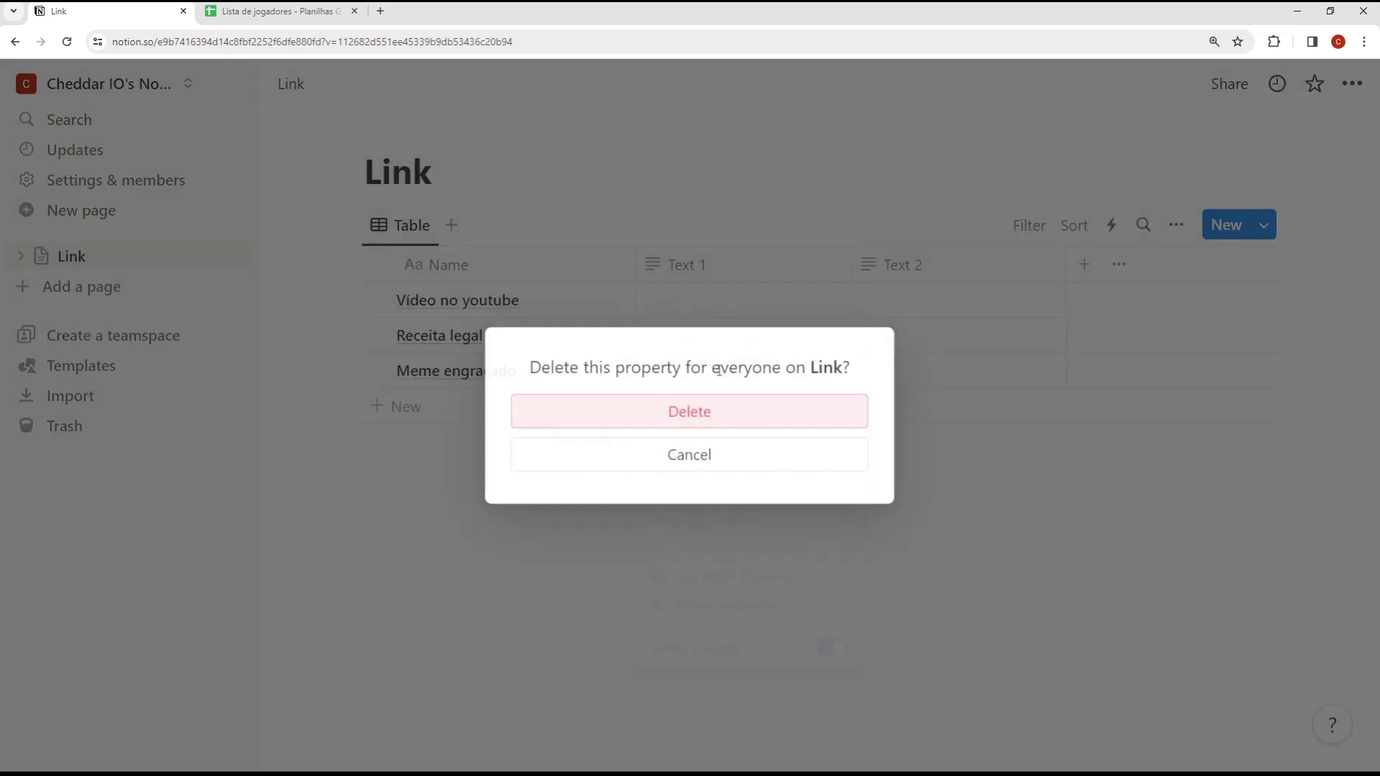
pyautogui.click(798, 413)
pyautogui.click(747, 265)
pyautogui.click(770, 616)
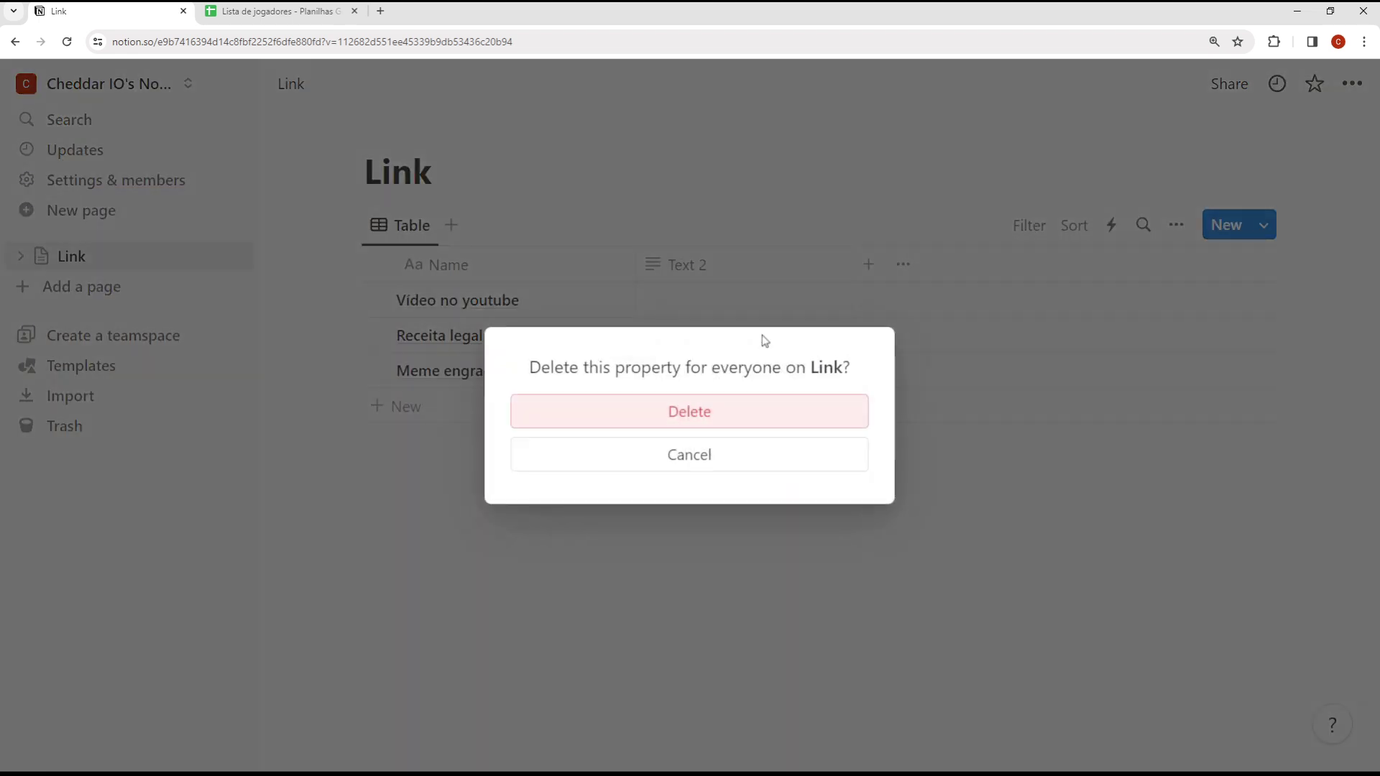
pyautogui.click(745, 424)
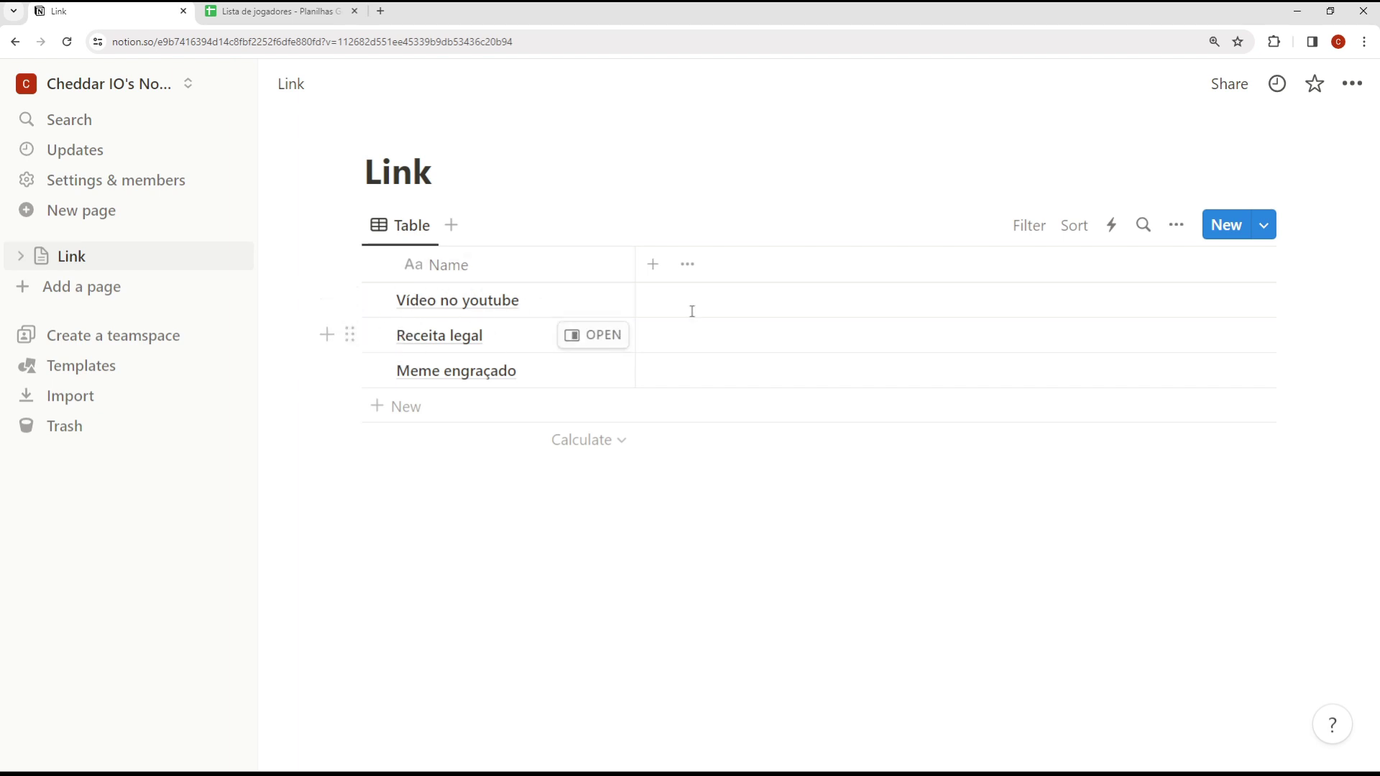
# Examine the property types offered for a new column in the Link table, and close the list without adding one.
pyautogui.click(652, 274)
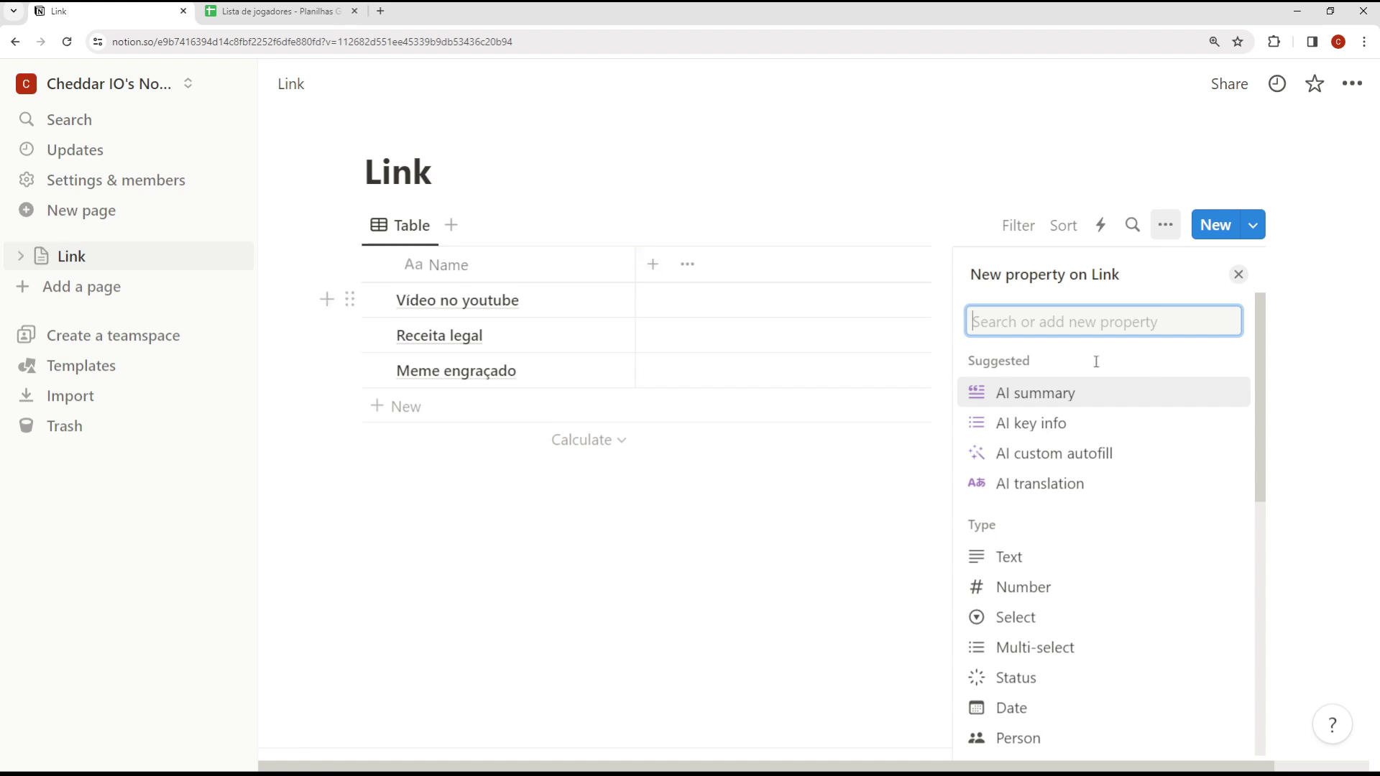
pyautogui.scroll(-1, 1093, 447)
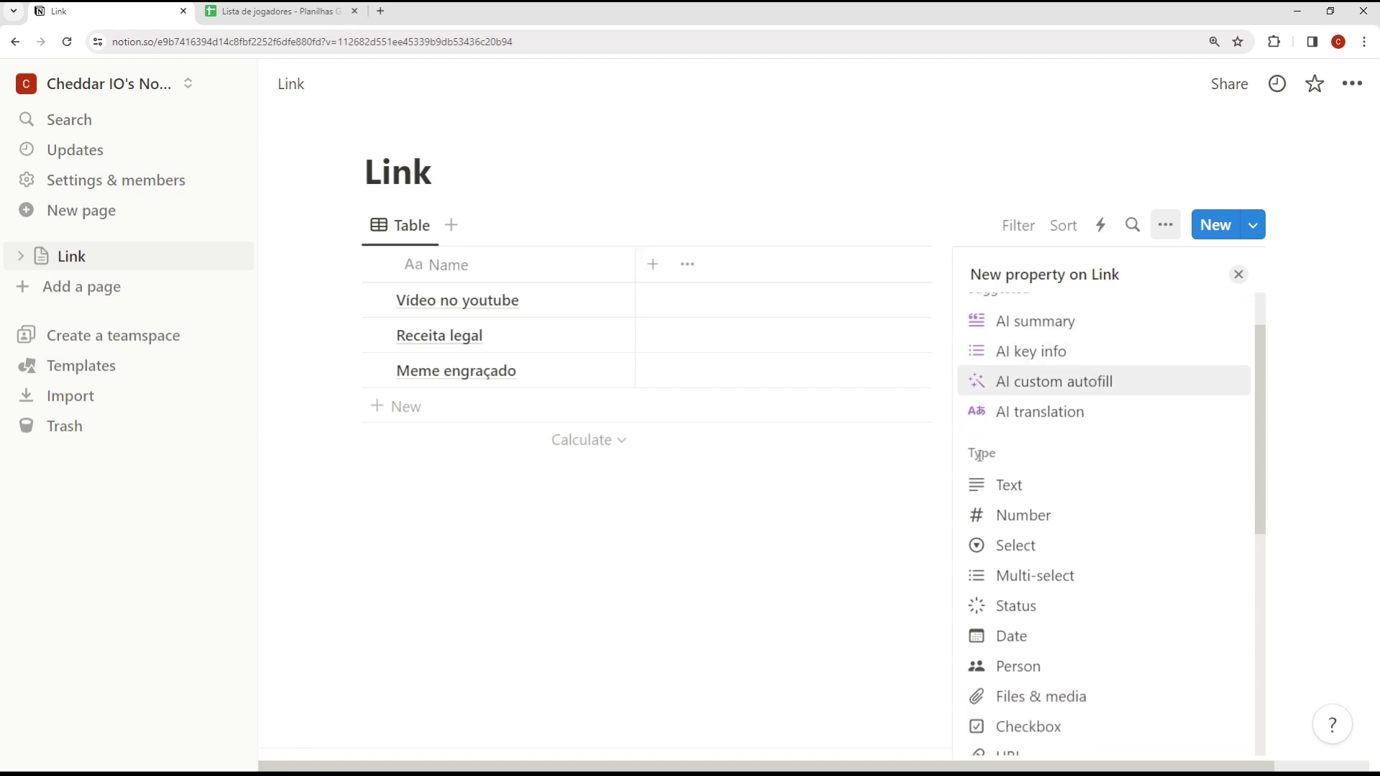
pyautogui.scroll(1, 1006, 439)
pyautogui.scroll(-1, 1021, 402)
pyautogui.scroll(-2, 1042, 432)
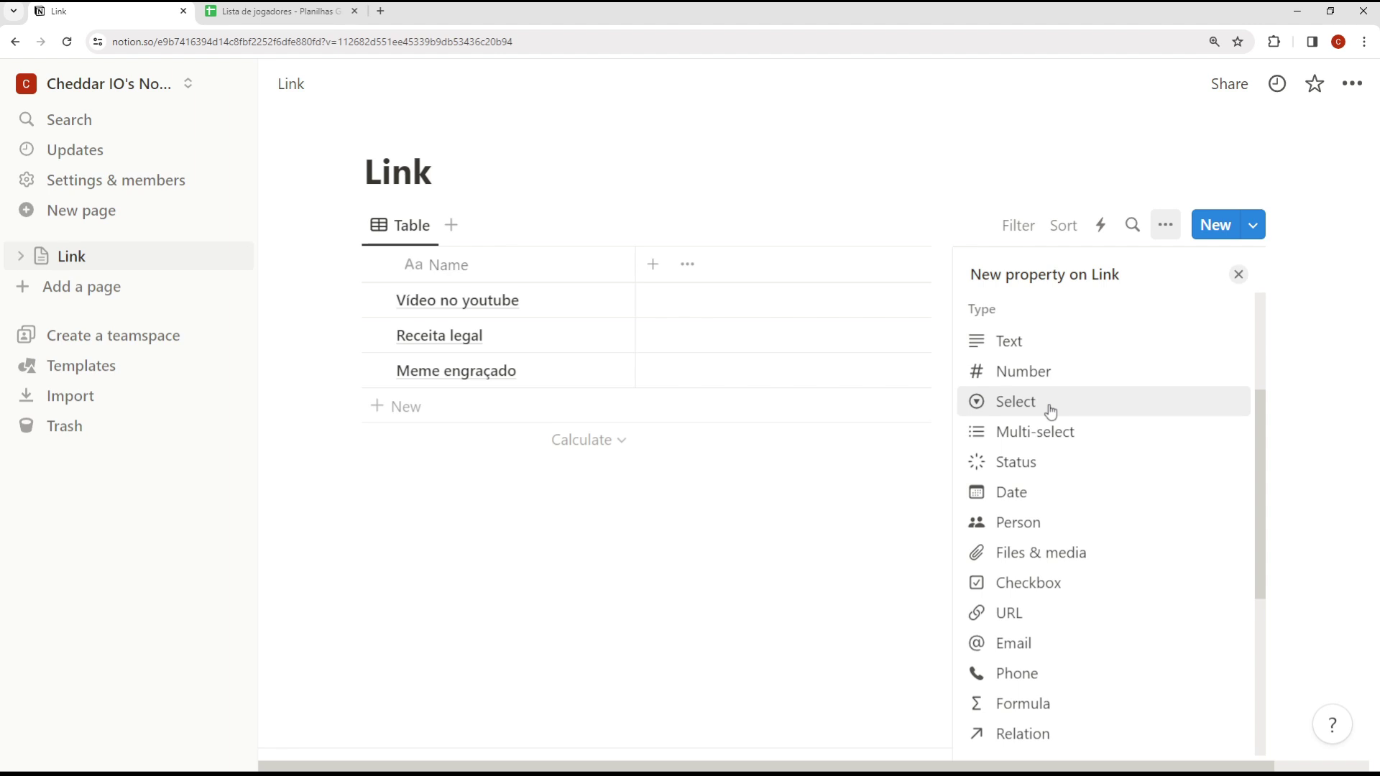
pyautogui.click(501, 435)
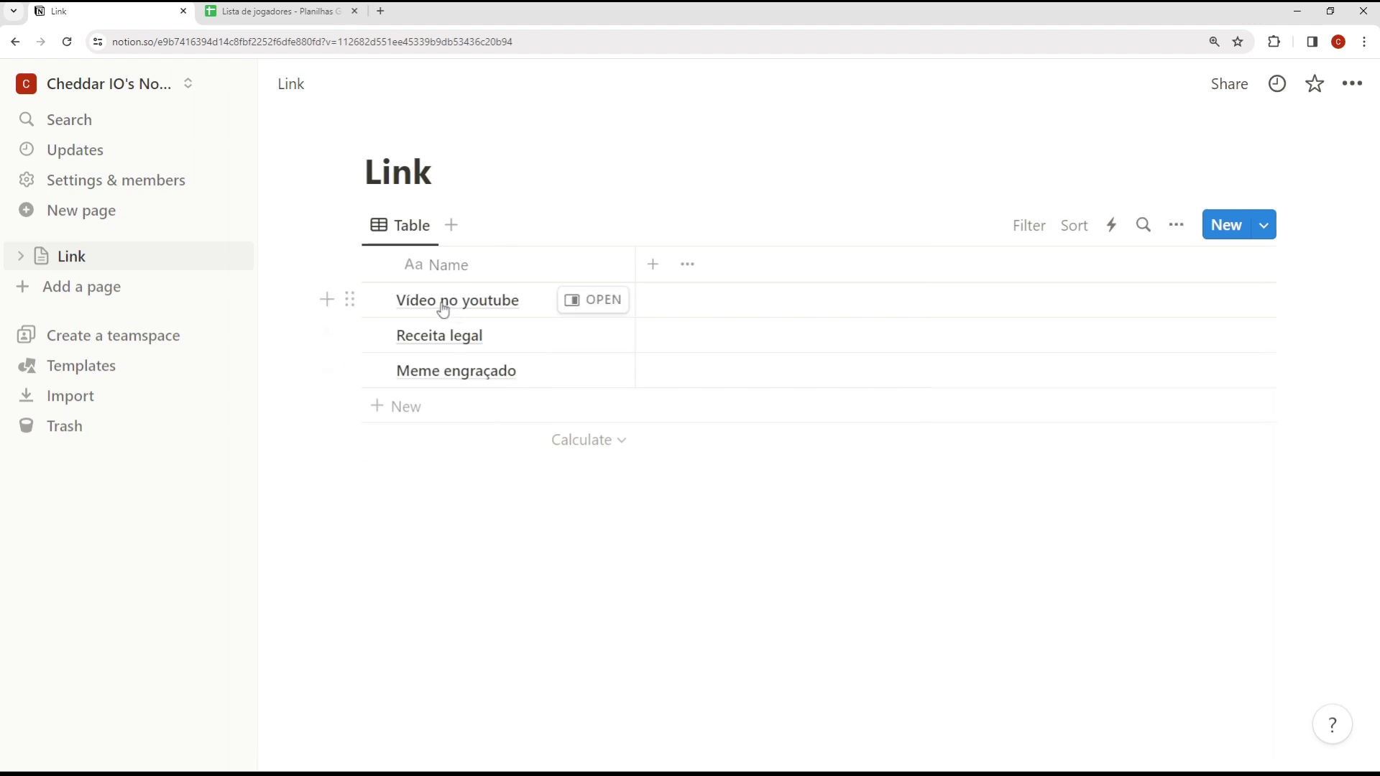
# Shorten the first row's name to "Vídeo".
pyautogui.click(531, 304)
pyautogui.moveTo(536, 307); pyautogui.dragTo(475, 306)
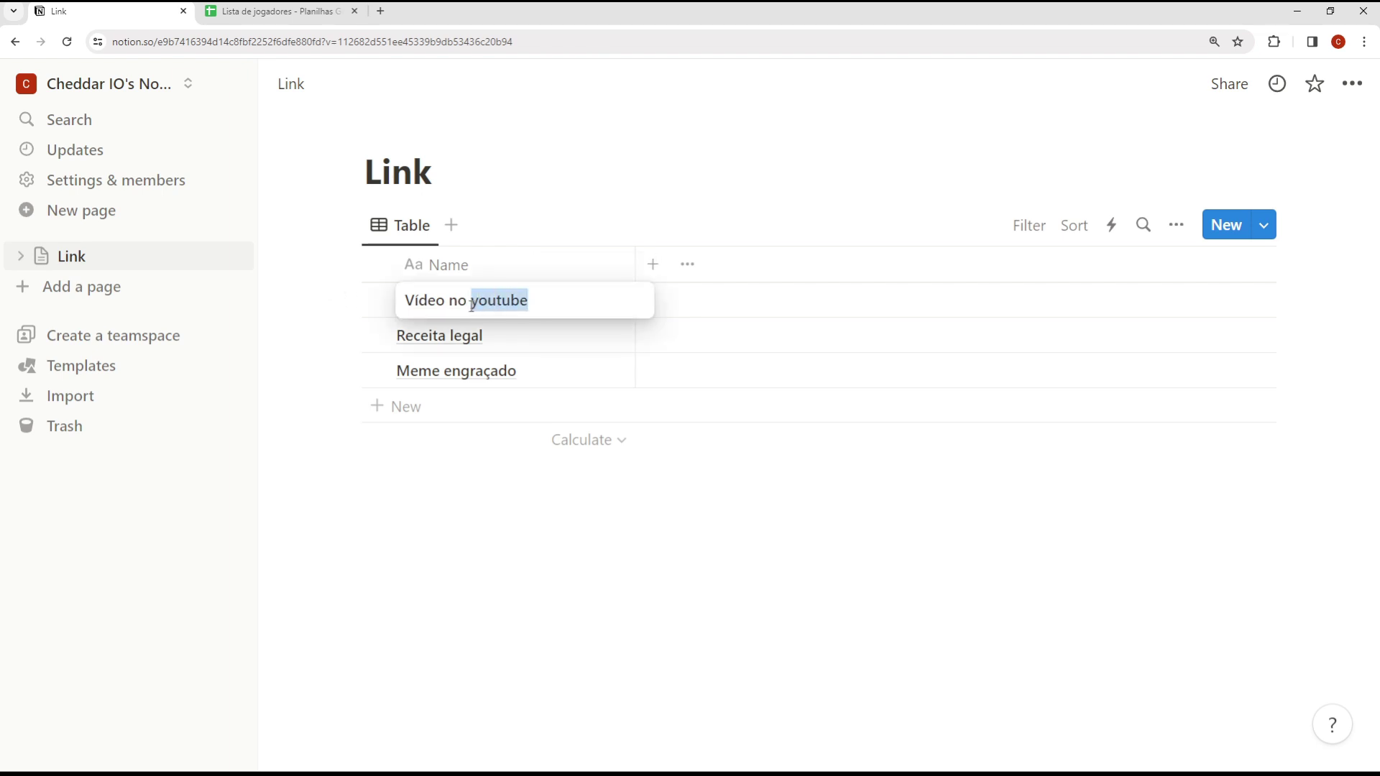
pyautogui.press('BackSpace')
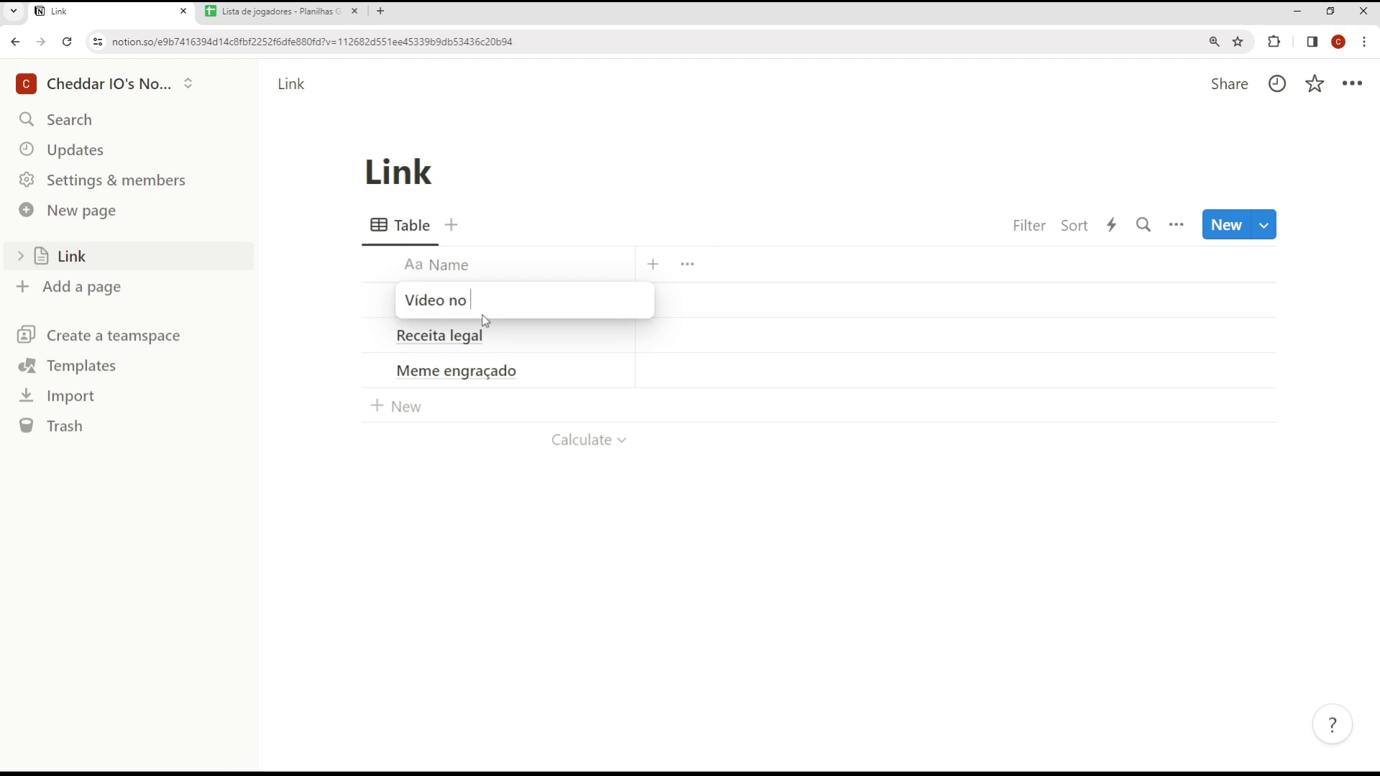
pyautogui.click(486, 322)
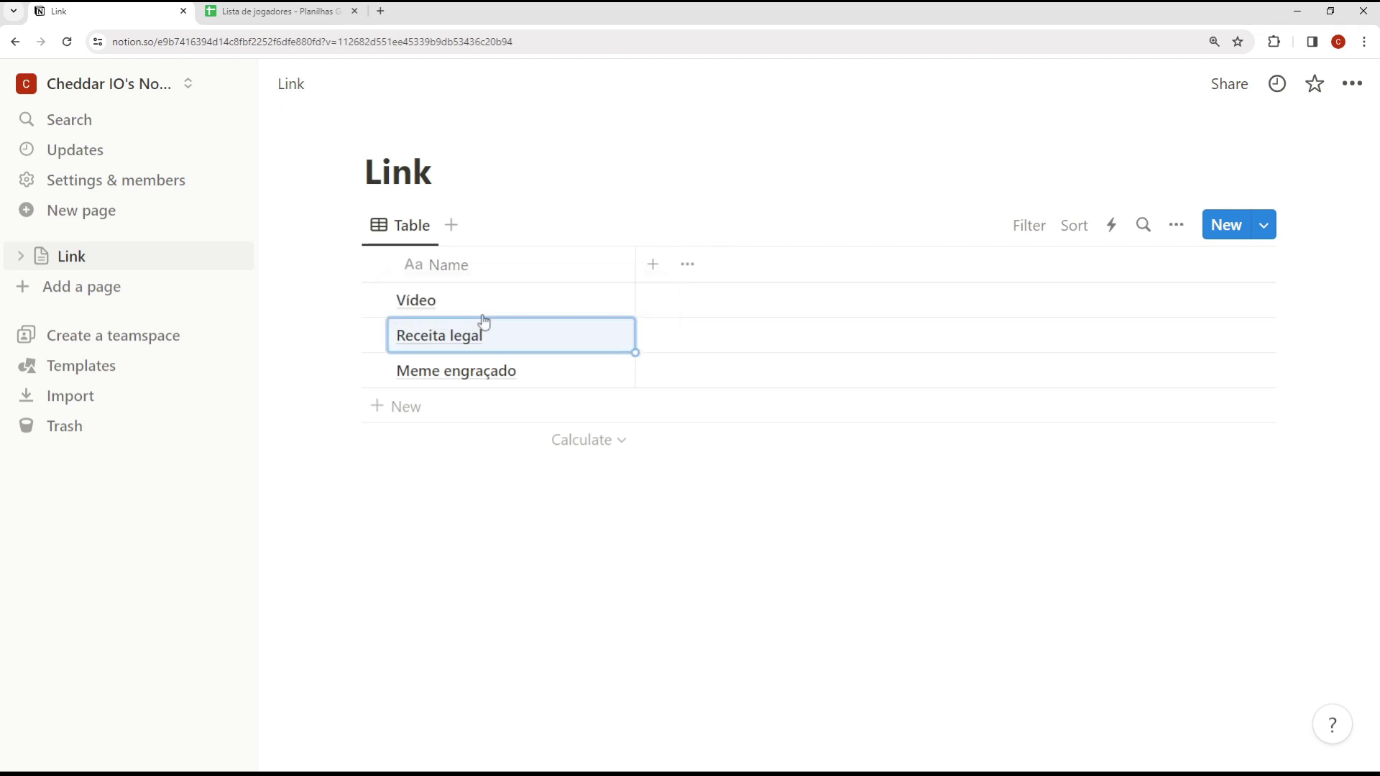
# Add a Select property to the Link table and name it "Site".
pyautogui.click(654, 266)
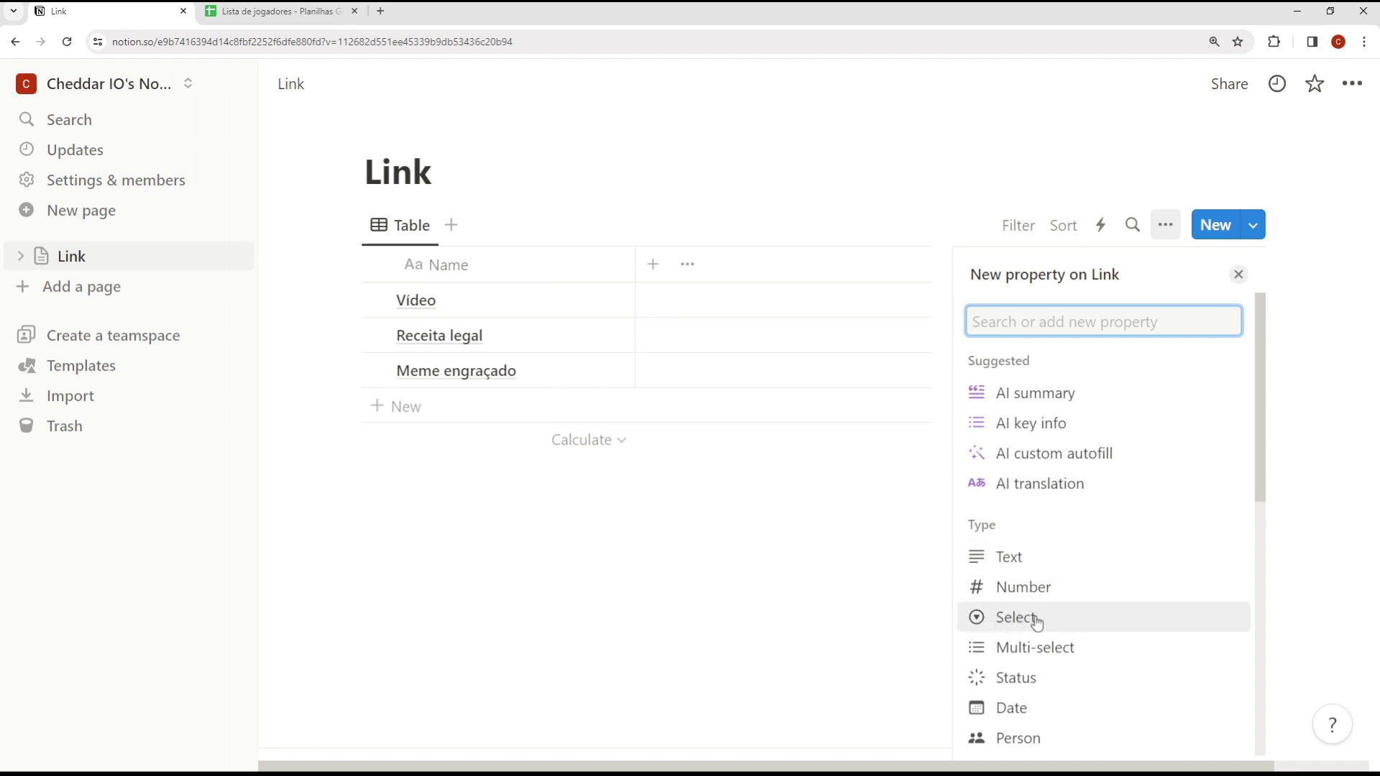
pyautogui.click(980, 619)
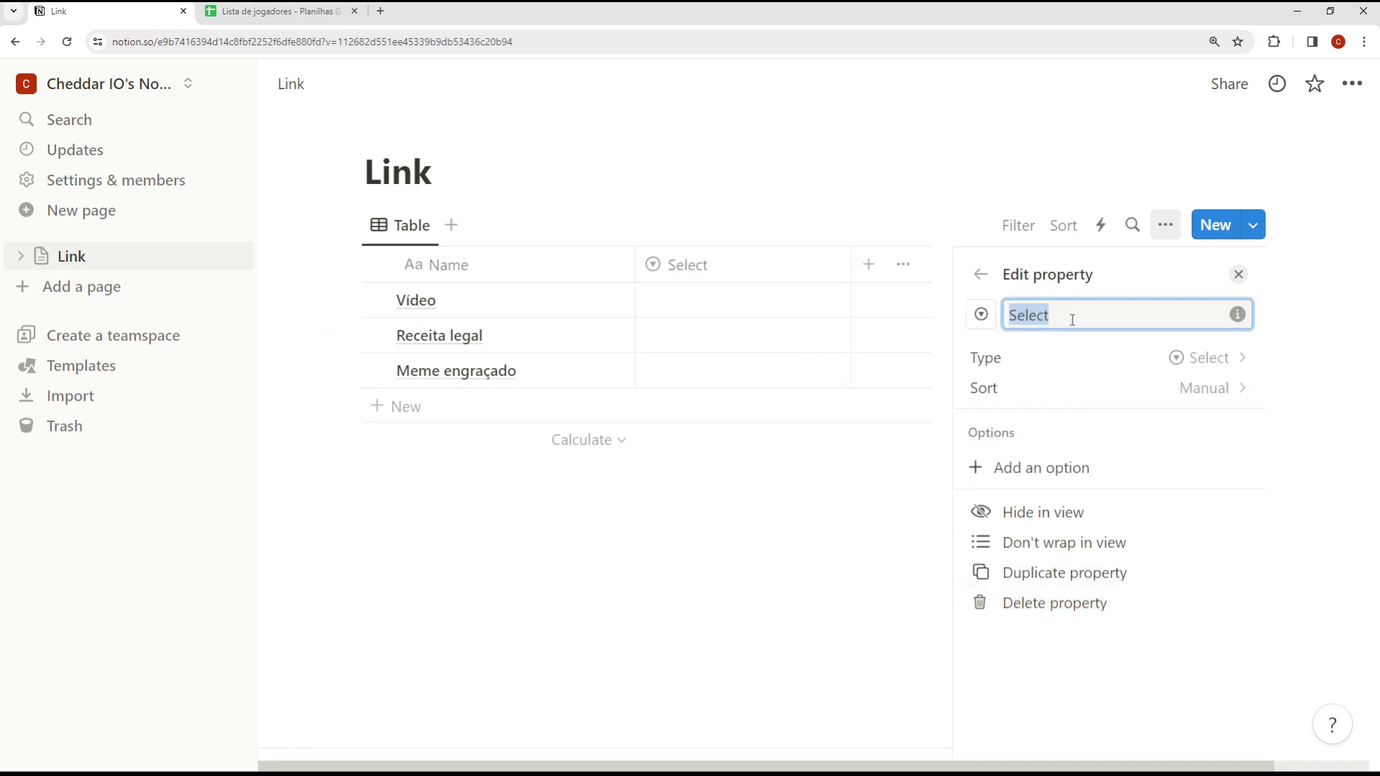
pyautogui.write('si')
pyautogui.press('BackSpace')
pyautogui.press('BackSpace')
pyautogui.write('Site')
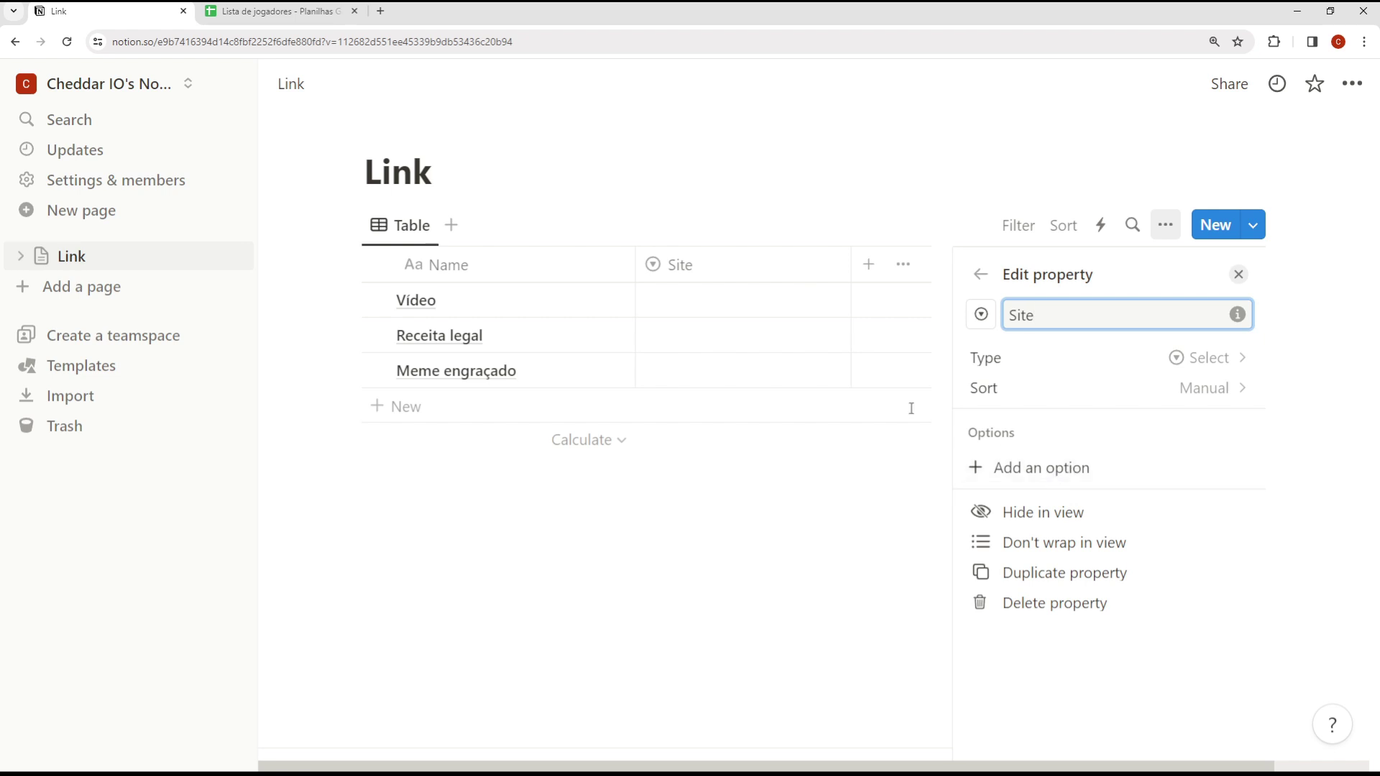
# Add a "Youtube" option to the Site property and set its color to red.
pyautogui.click(1064, 474)
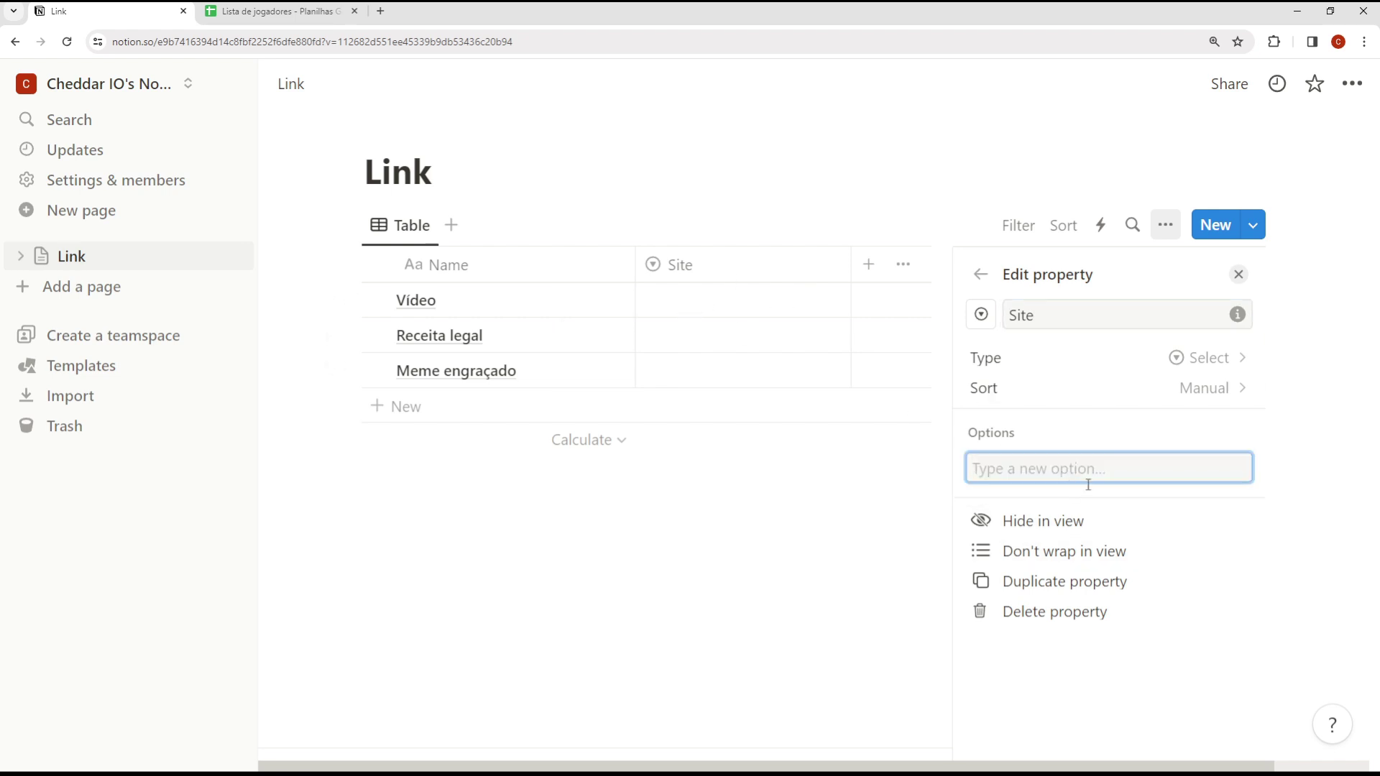
pyautogui.write('Youtube')
pyautogui.press('Return')
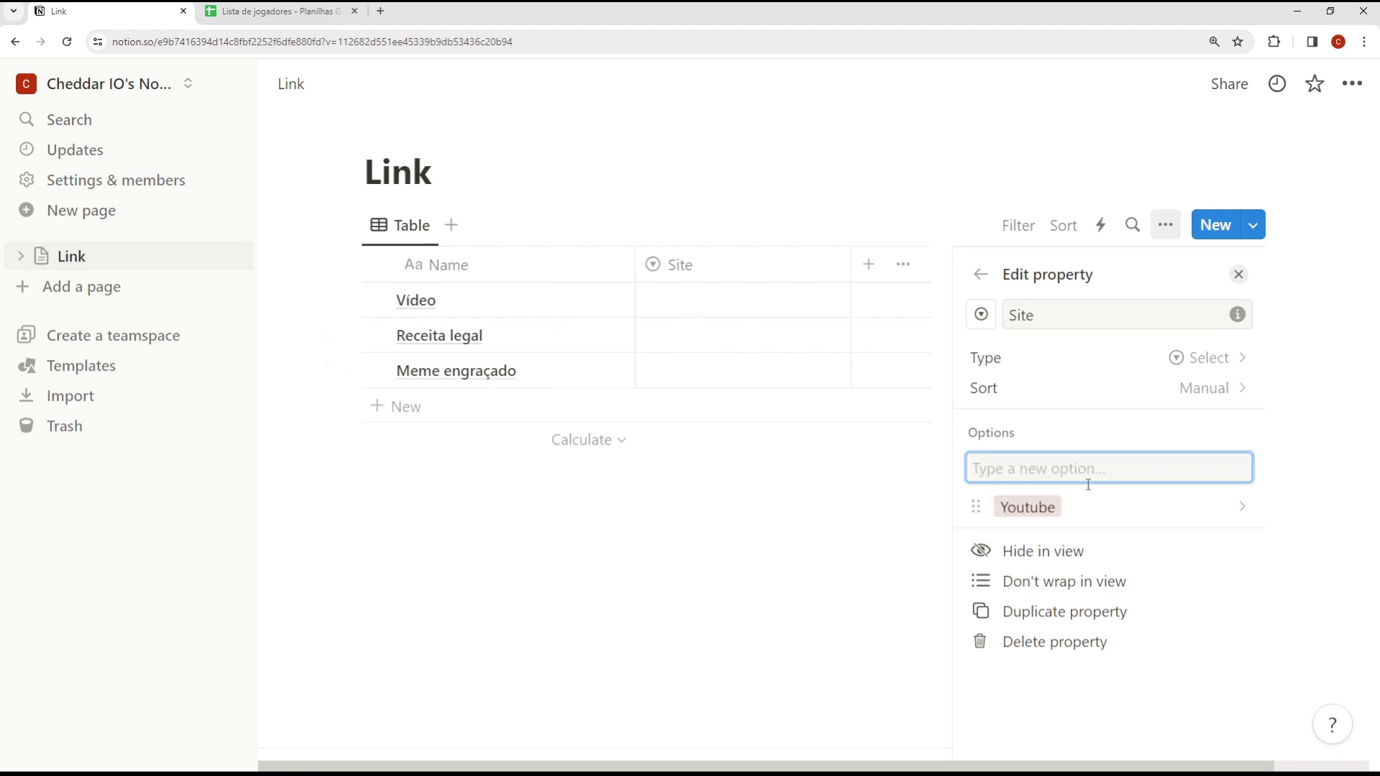
pyautogui.click(986, 509)
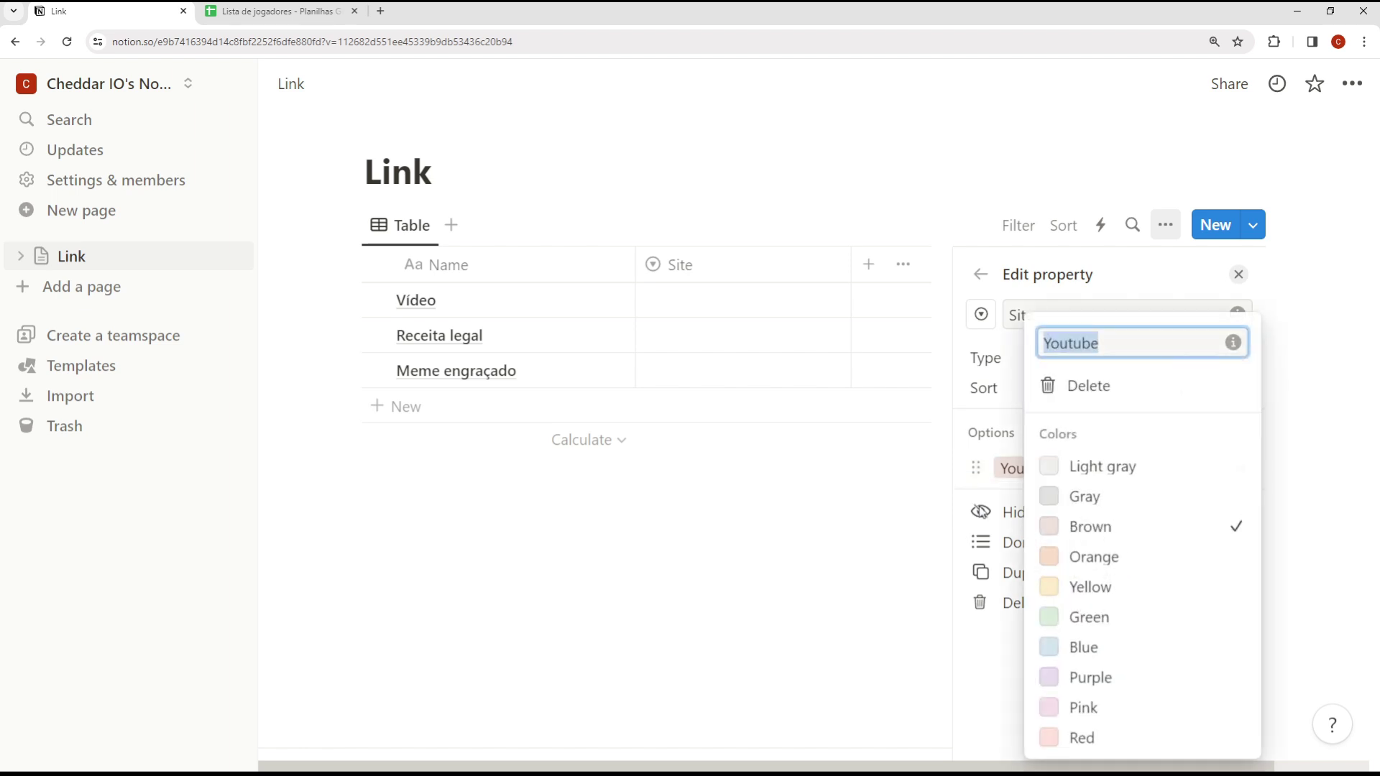
pyautogui.click(976, 475)
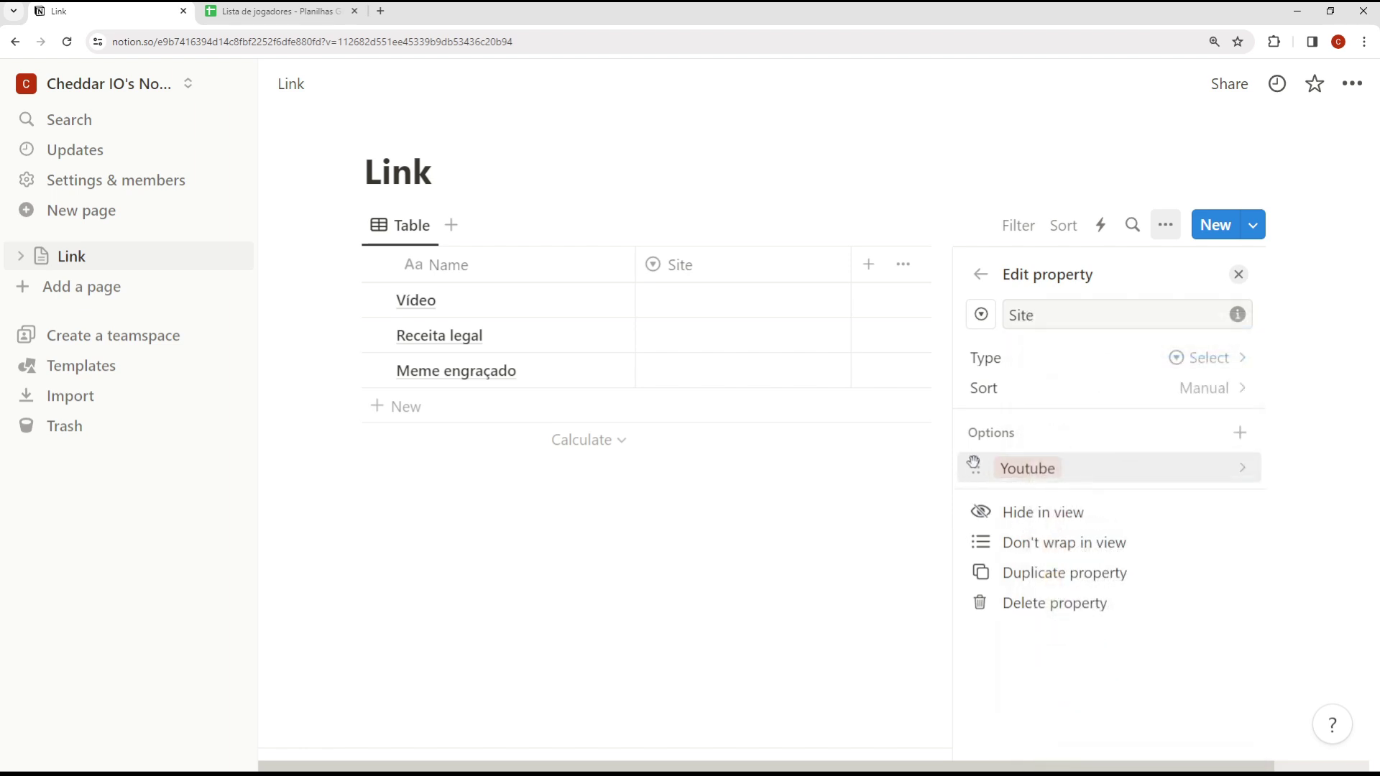
pyautogui.click(975, 467)
pyautogui.click(1088, 741)
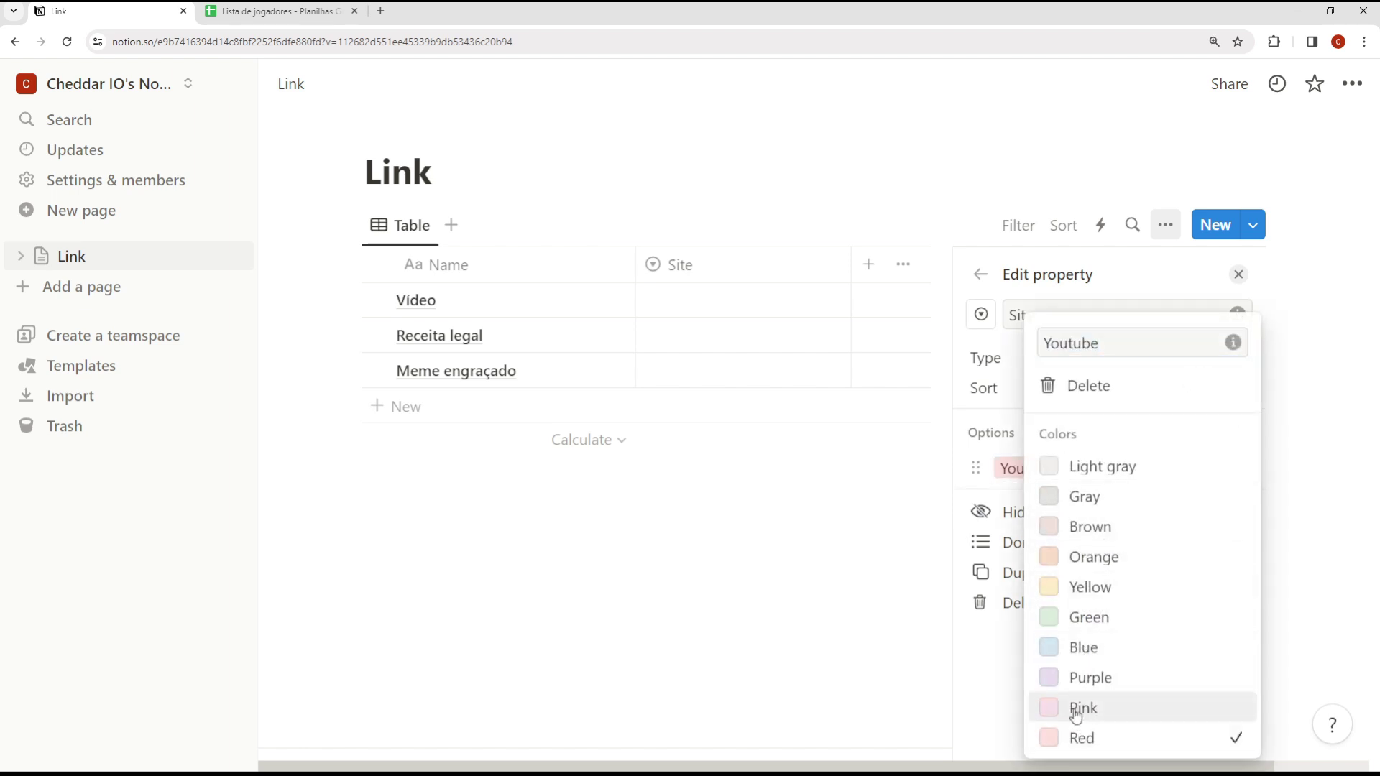
pyautogui.click(863, 615)
pyautogui.click(867, 608)
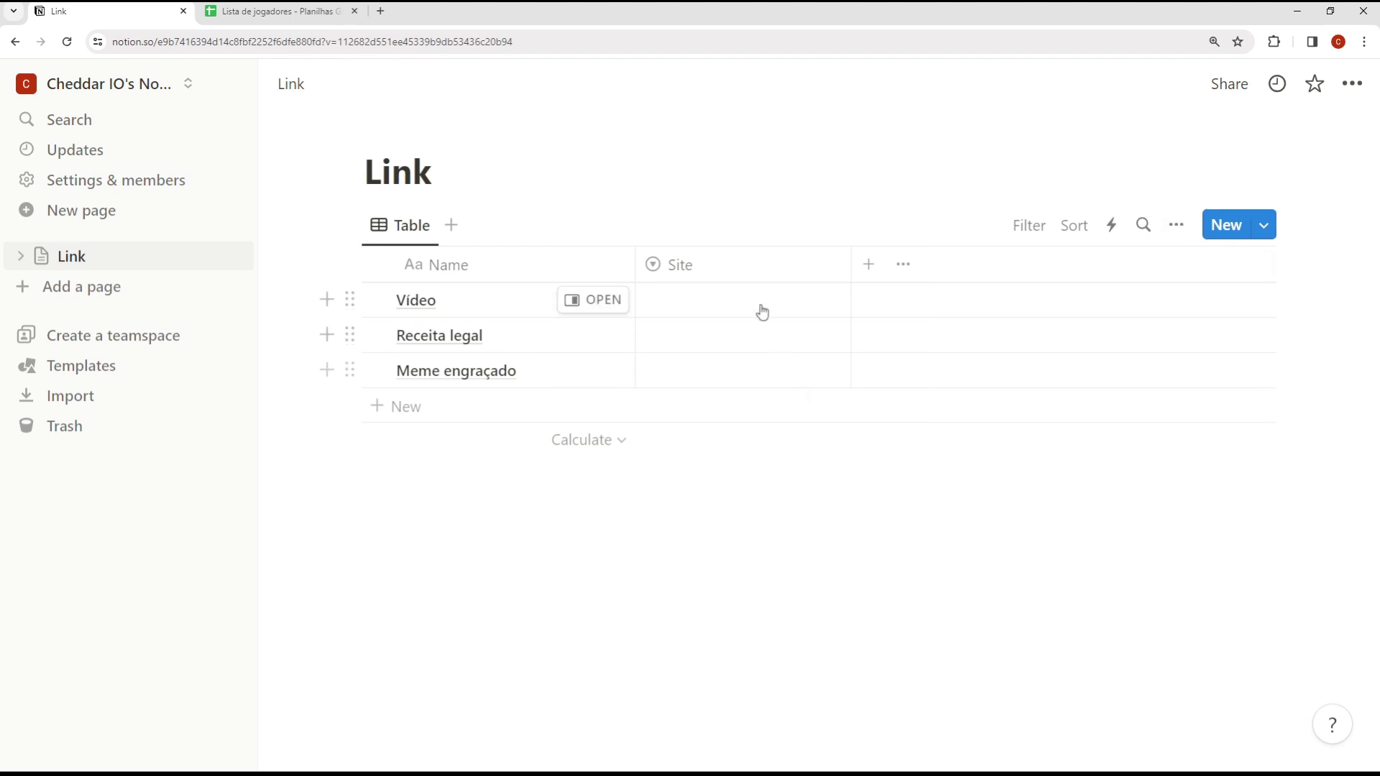
# Set the Site of the Vídeo row to Youtube.
pyautogui.click(761, 309)
pyautogui.click(734, 369)
pyautogui.click(765, 581)
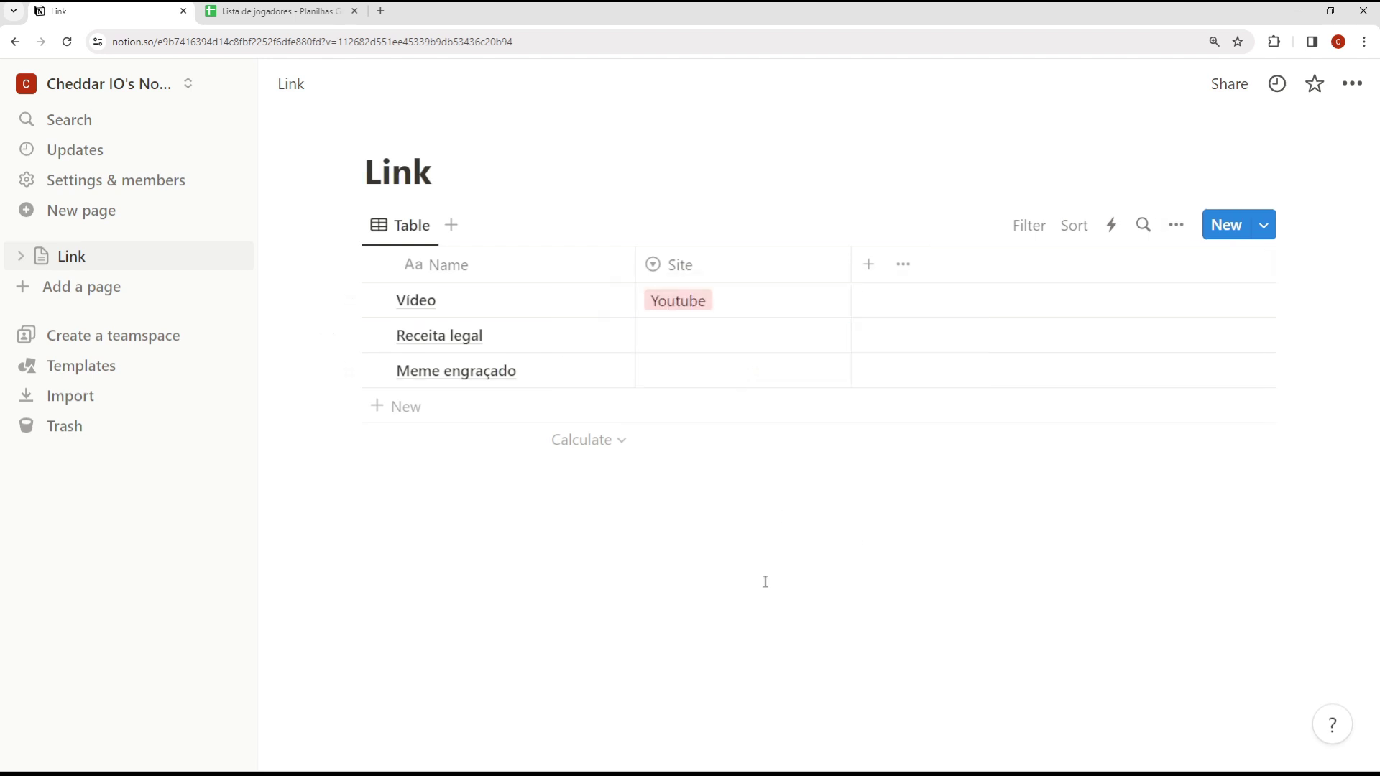
# Create the Site option "Ana Maria" from the Receita legal row and assign it to that row.
pyautogui.click(744, 335)
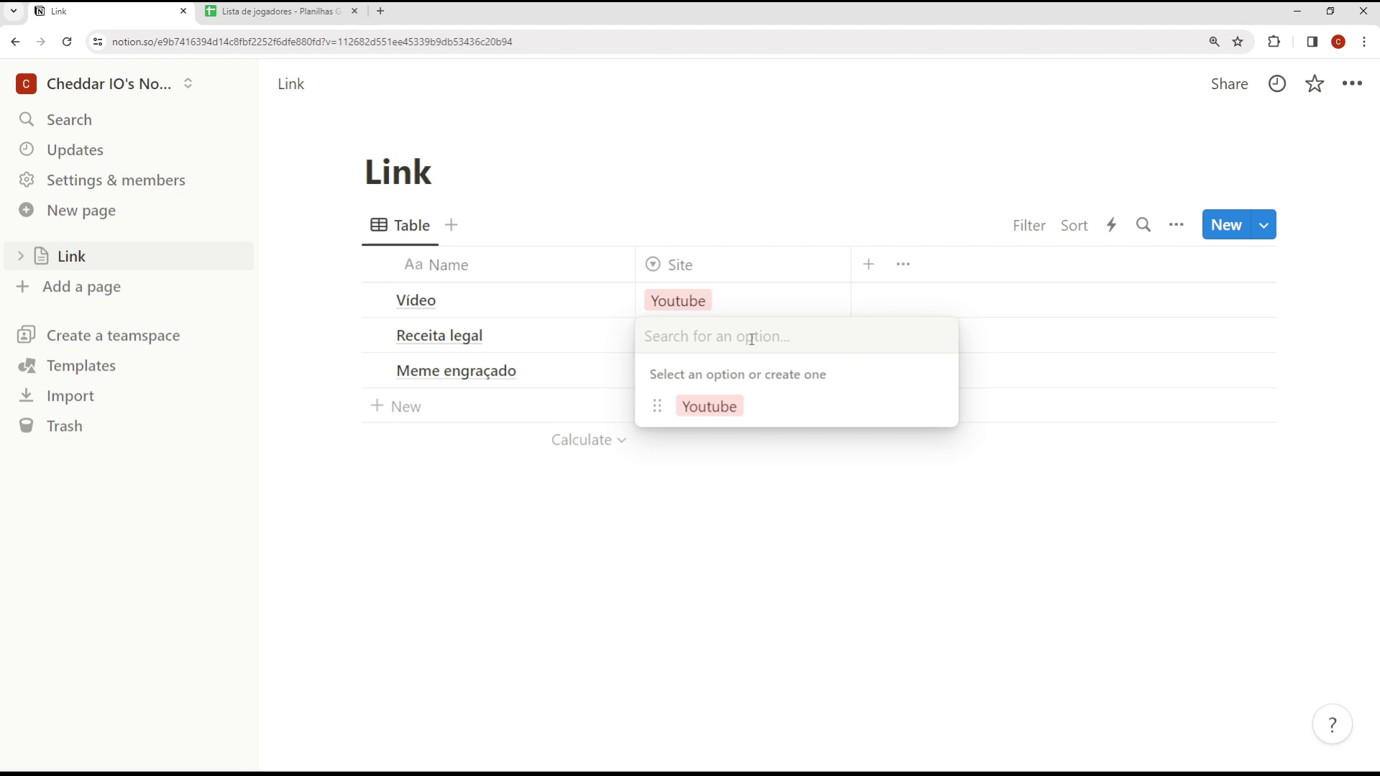
pyautogui.write('Ana Maria')
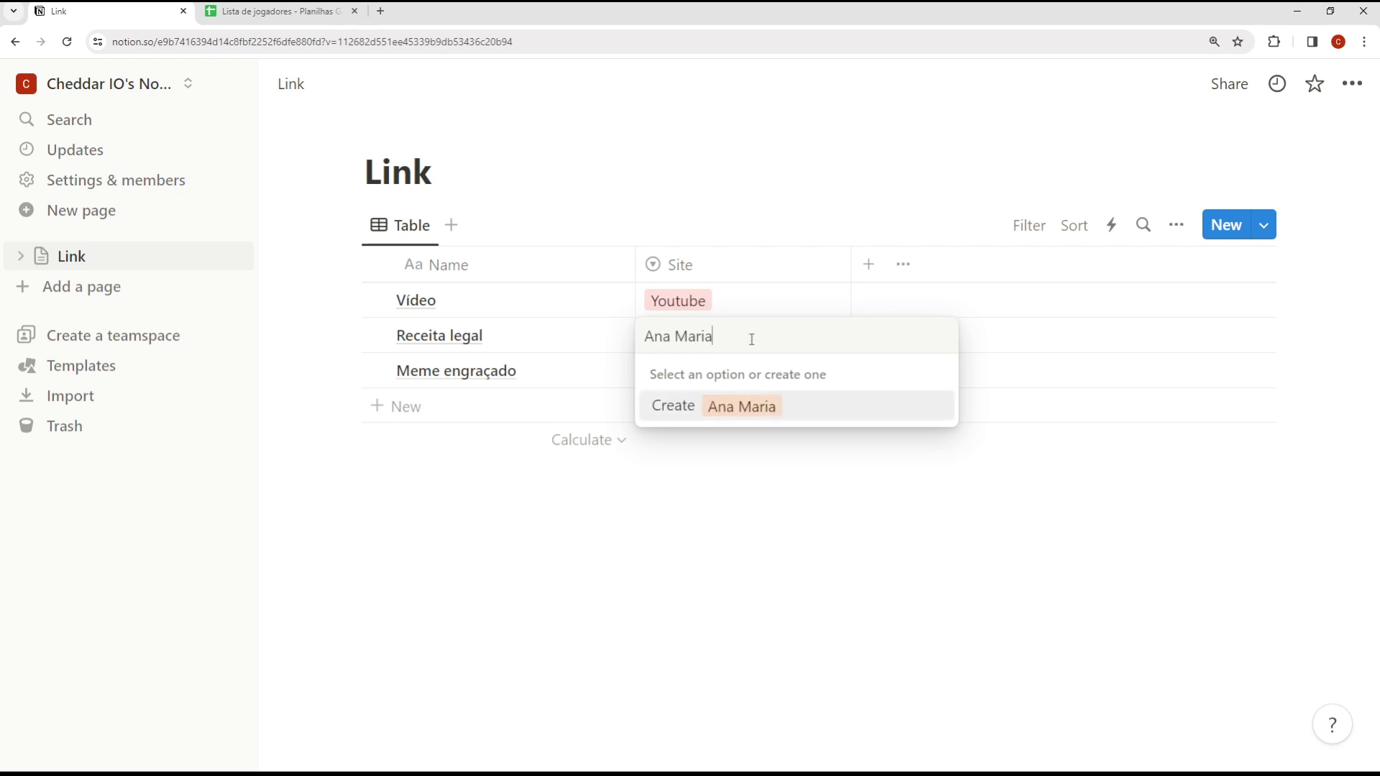
pyautogui.click(696, 412)
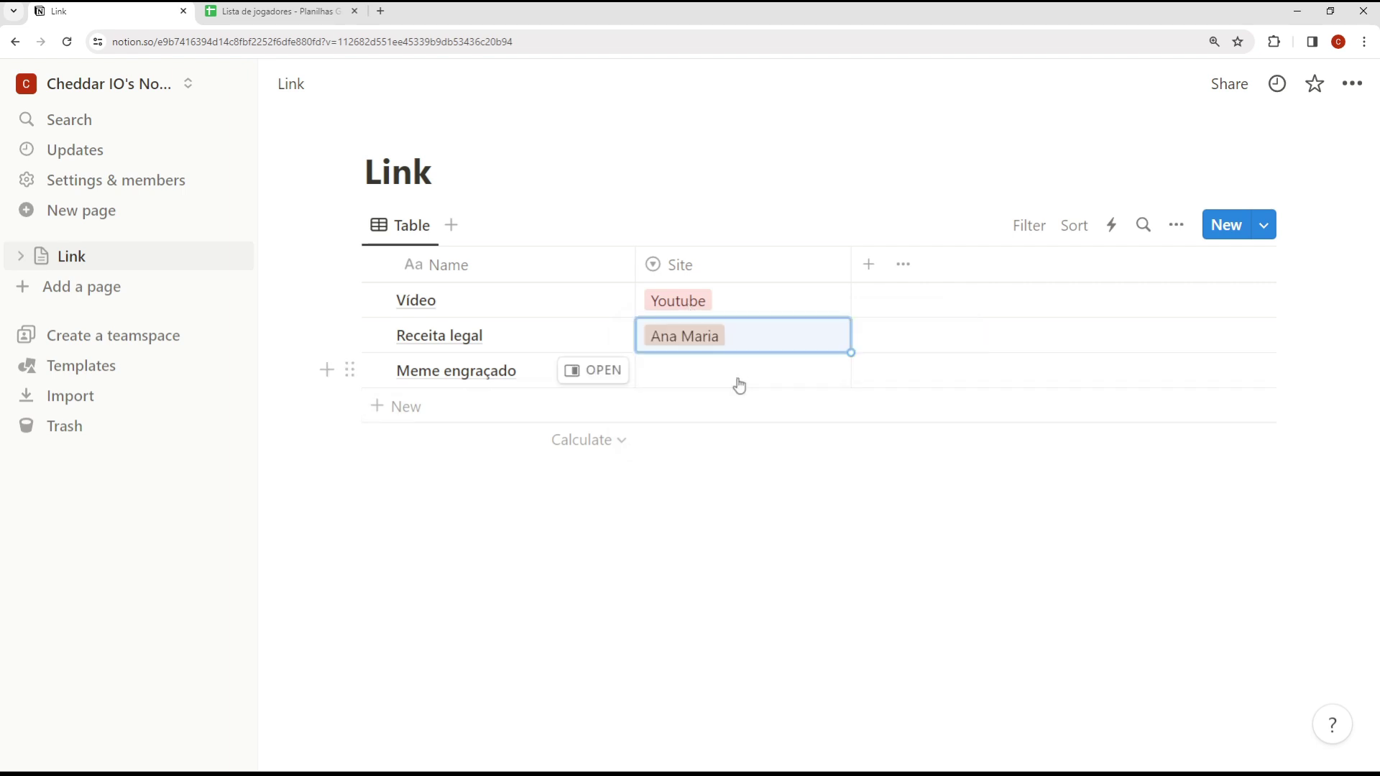
# Create the Site option "Twitter" from the Meme engraçado row and assign it to that row.
pyautogui.click(739, 381)
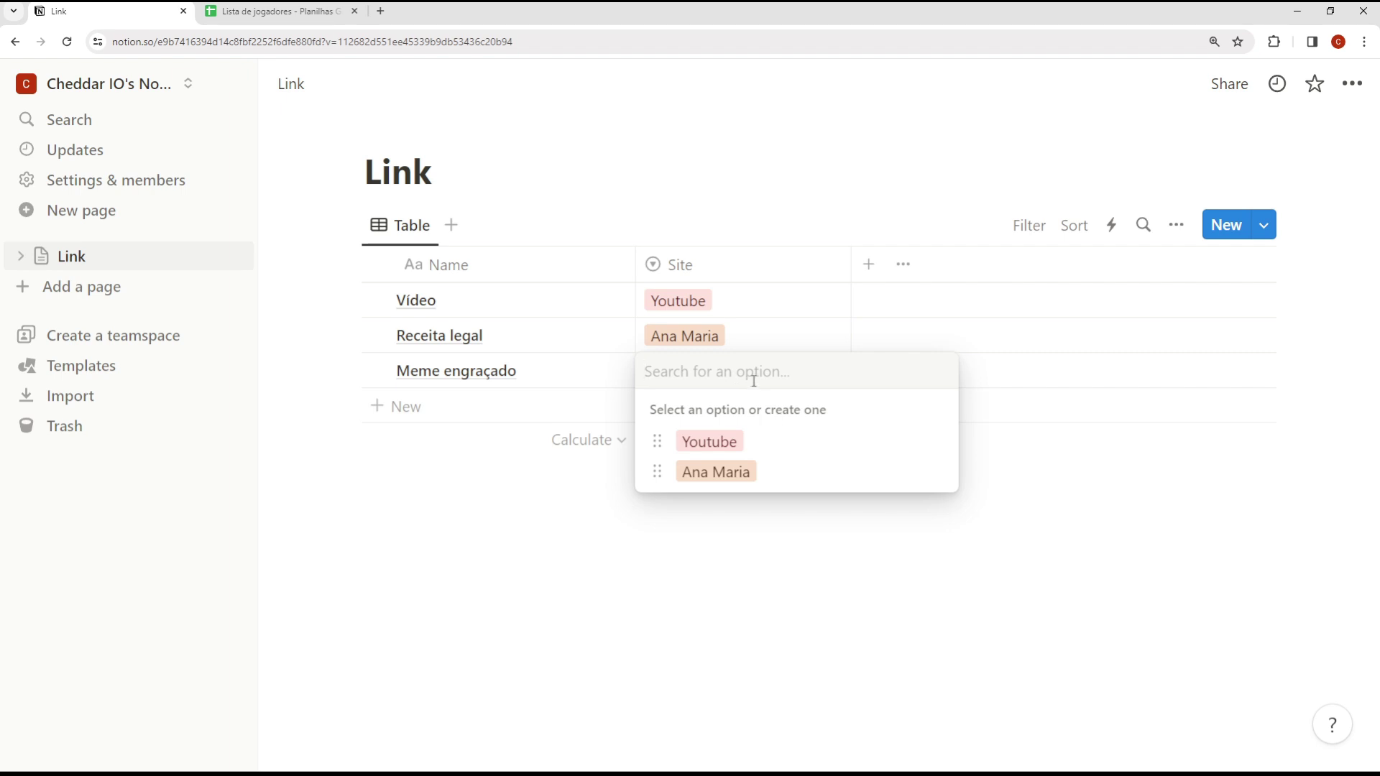
pyautogui.write('Twitter')
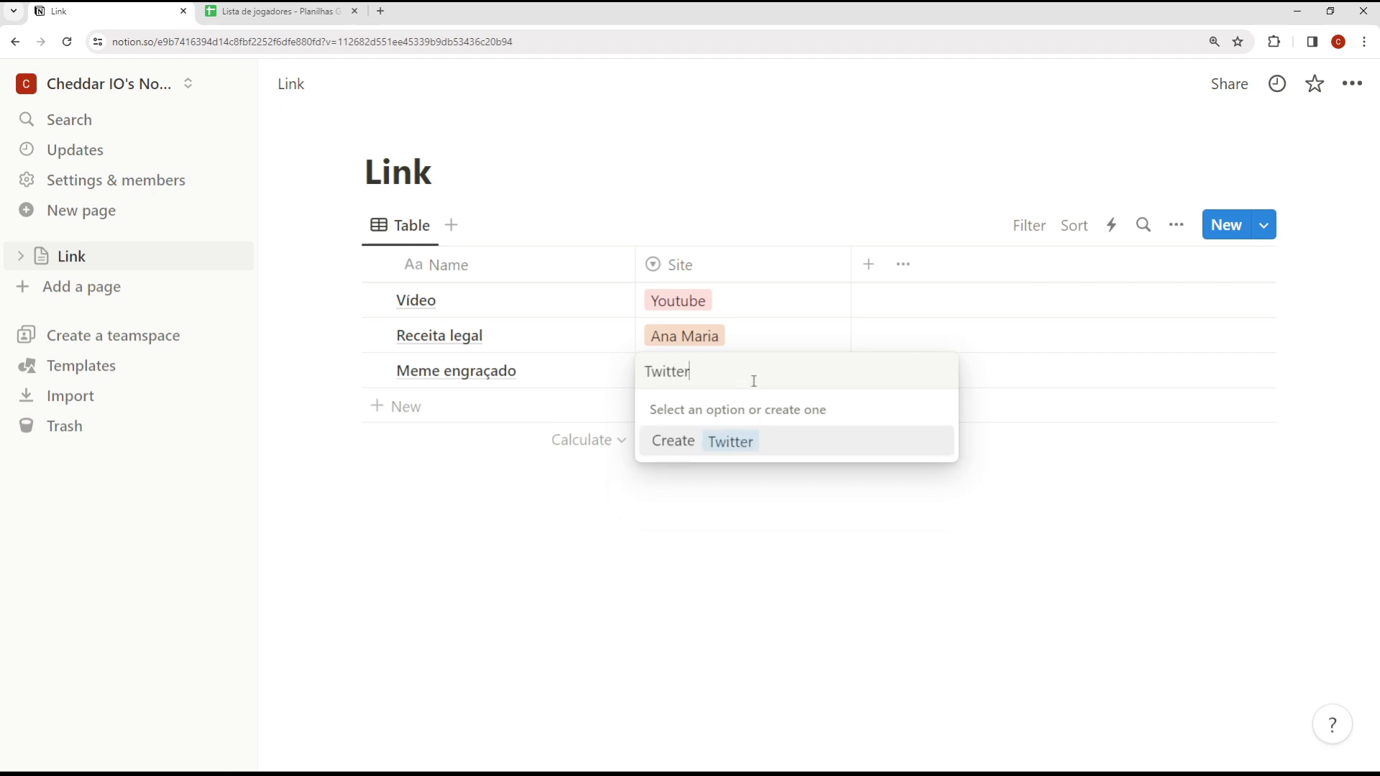
pyautogui.click(758, 437)
pyautogui.click(807, 561)
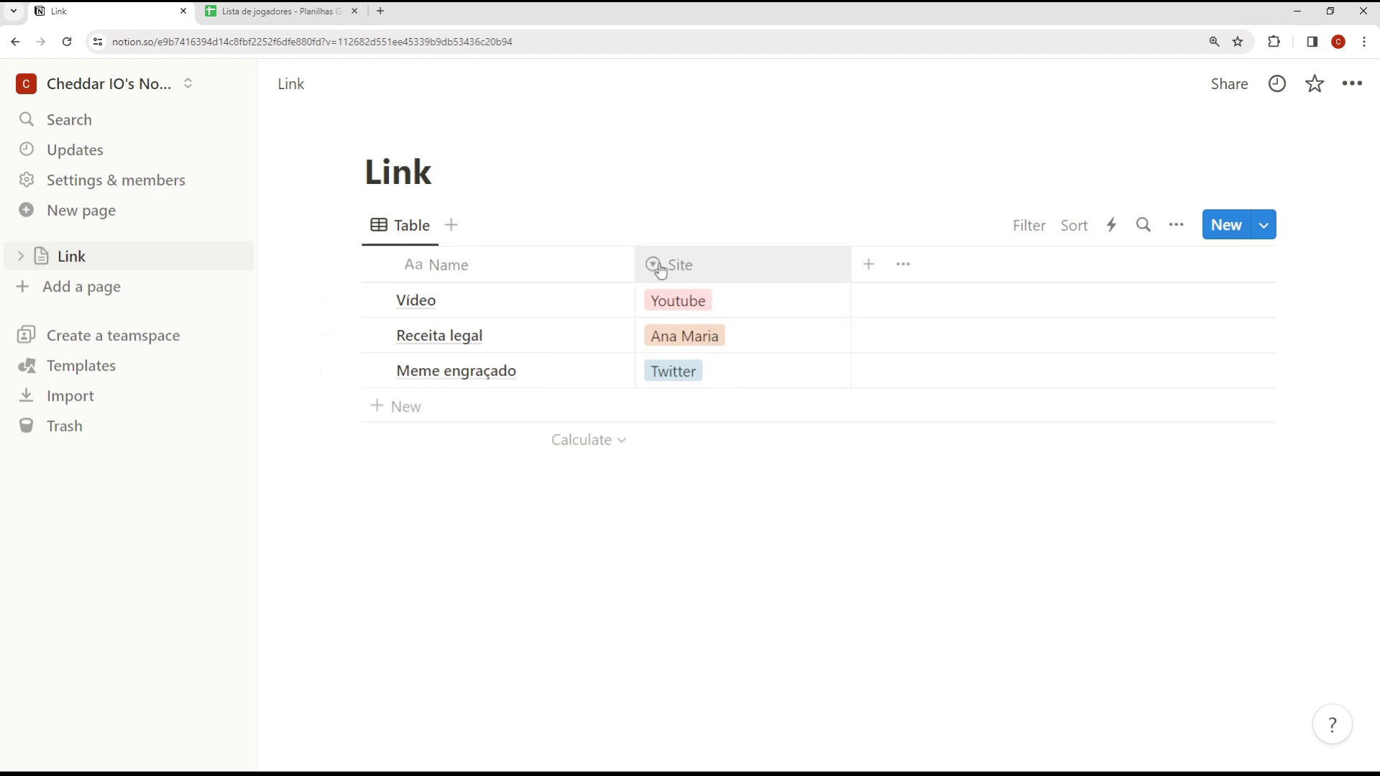
# Add a URL property to the Link table, keeping its default name.
pyautogui.click(868, 264)
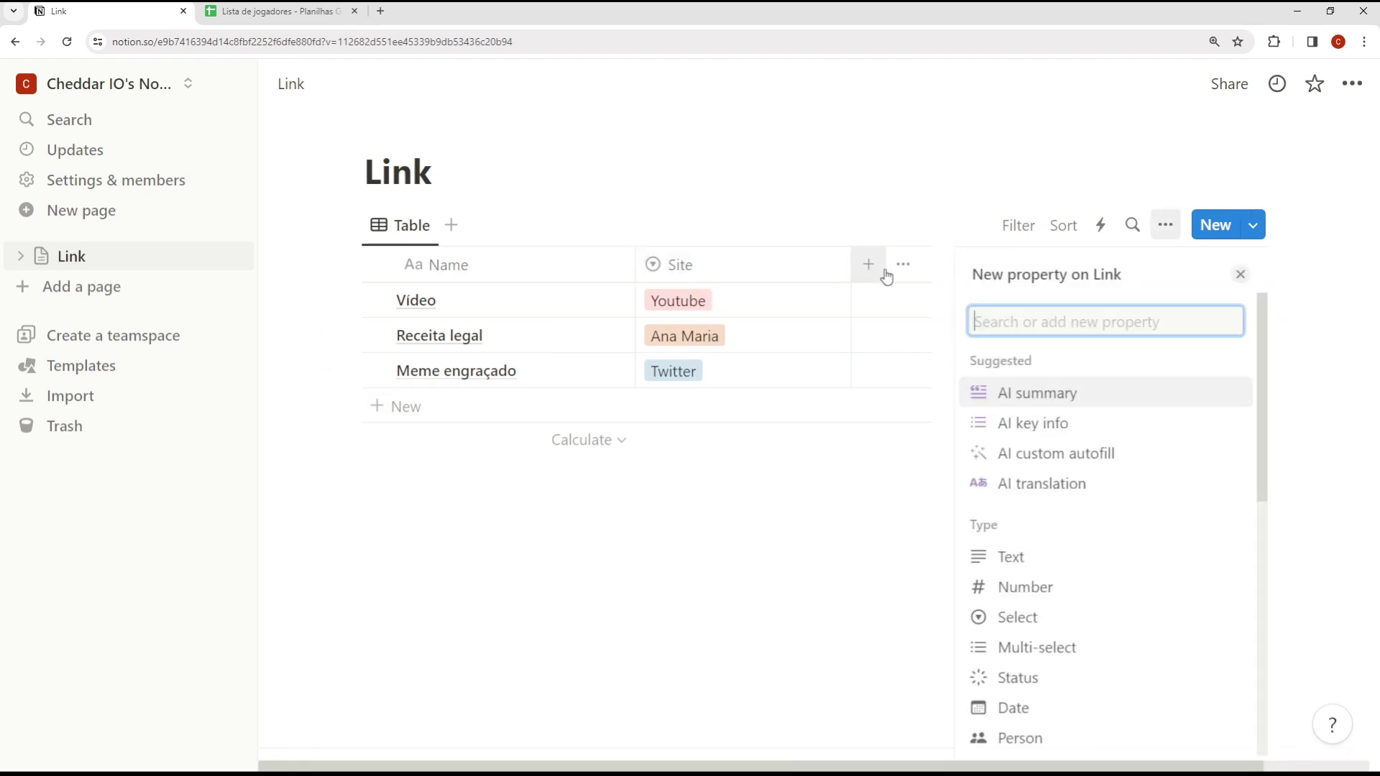
pyautogui.scroll(-3, 1035, 503)
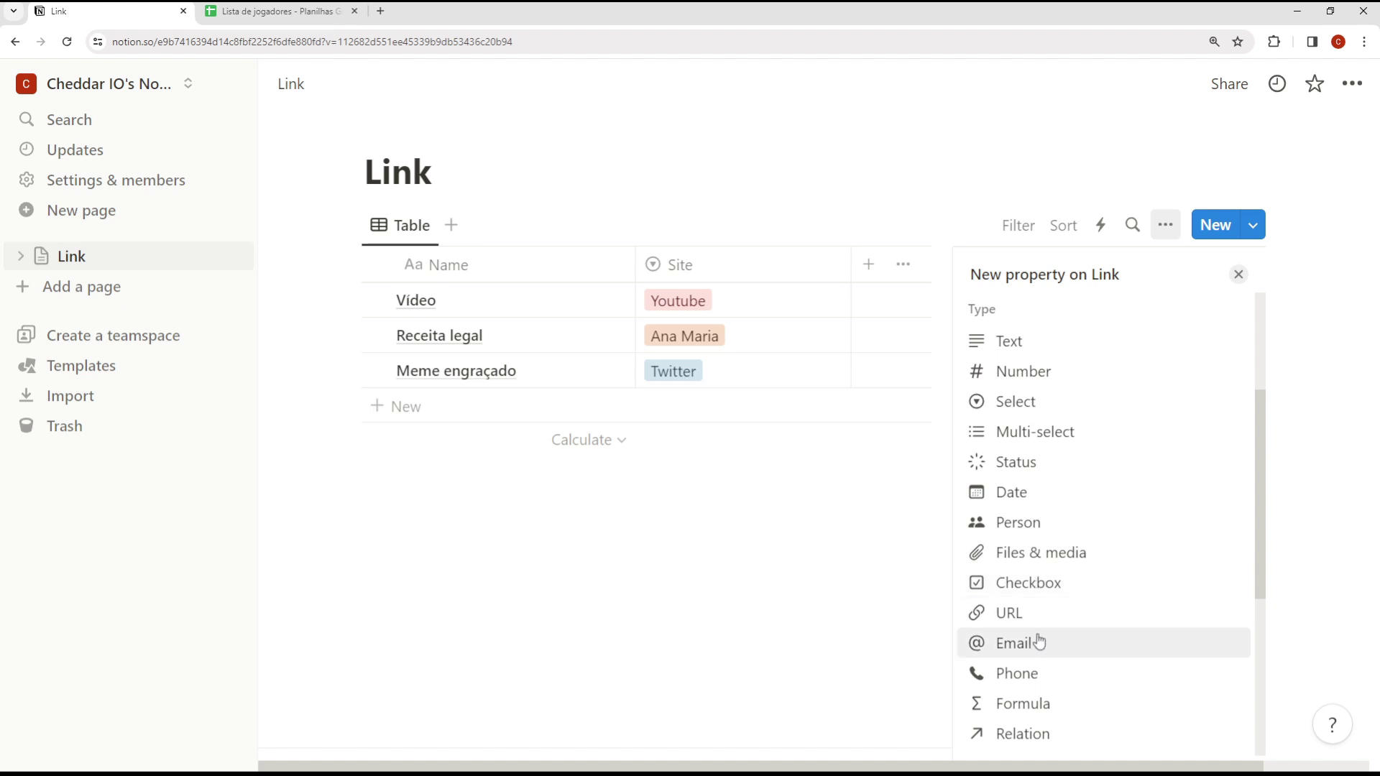
pyautogui.click(1037, 621)
pyautogui.click(878, 598)
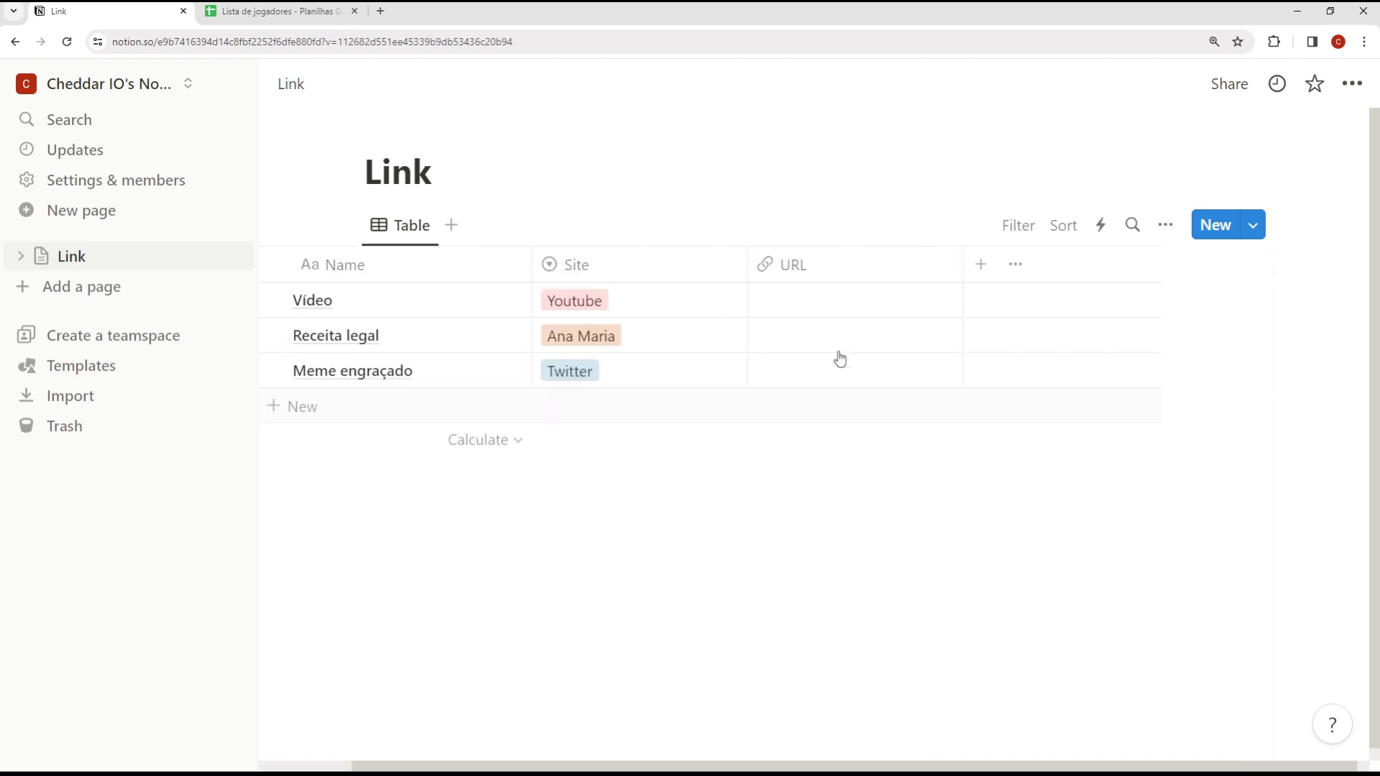
# Copy the current page's web address into the URL of the Vídeo row, open that link, and close the page it opens.
pyautogui.click(501, 51)
pyautogui.hotkey('ctrl', 'c')
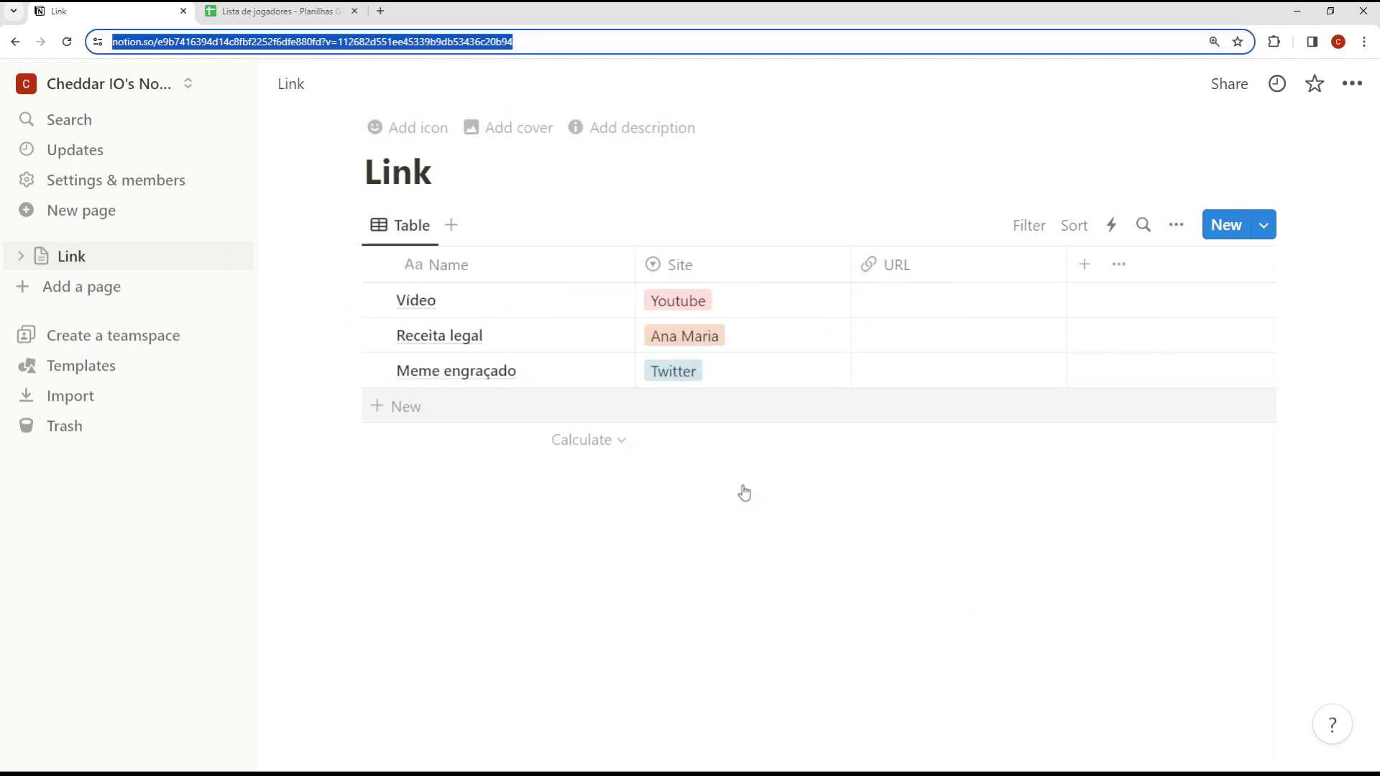
pyautogui.click(913, 306)
pyautogui.hotkey('ctrl', 'v')
pyautogui.press('Escape')
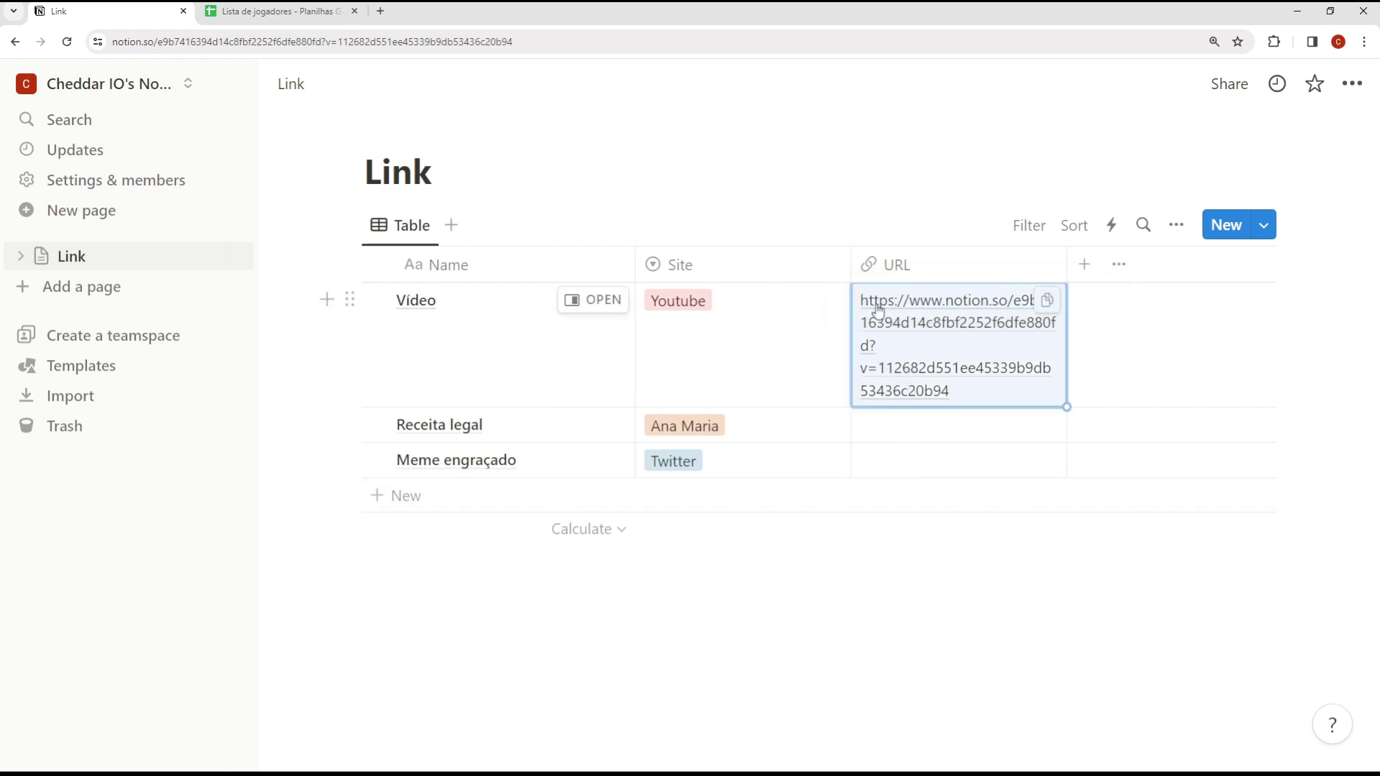
pyautogui.click(938, 309)
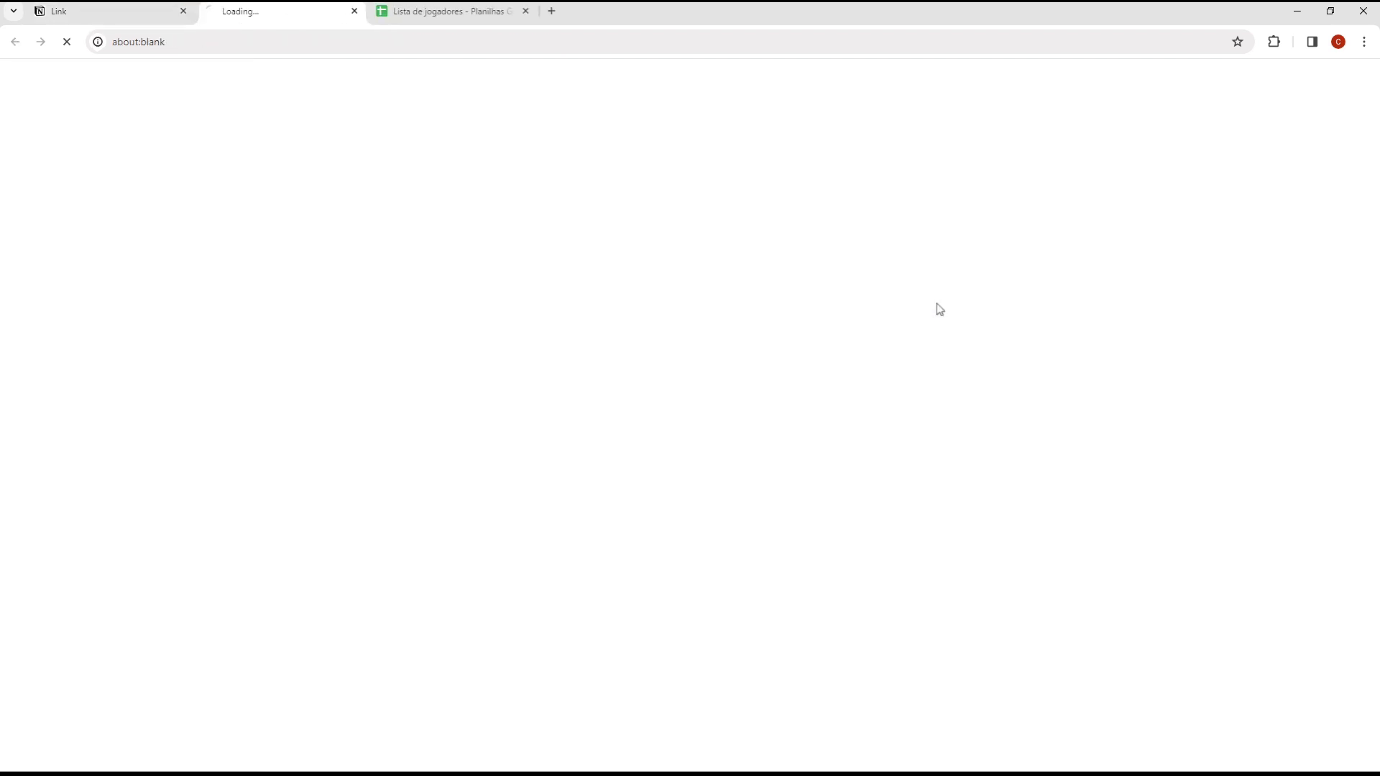
pyautogui.click(354, 11)
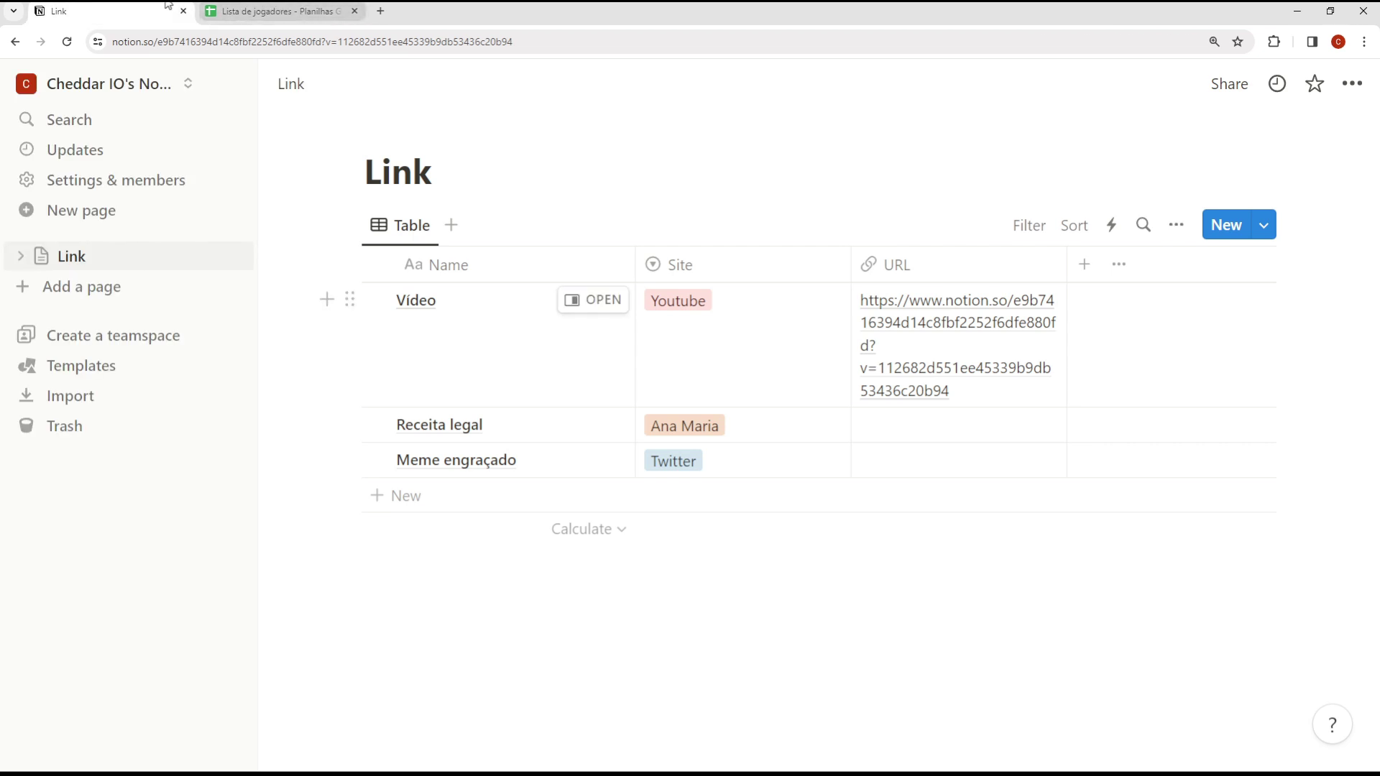
# Clear the web address from the URL of the Vídeo row.
pyautogui.click(1010, 395)
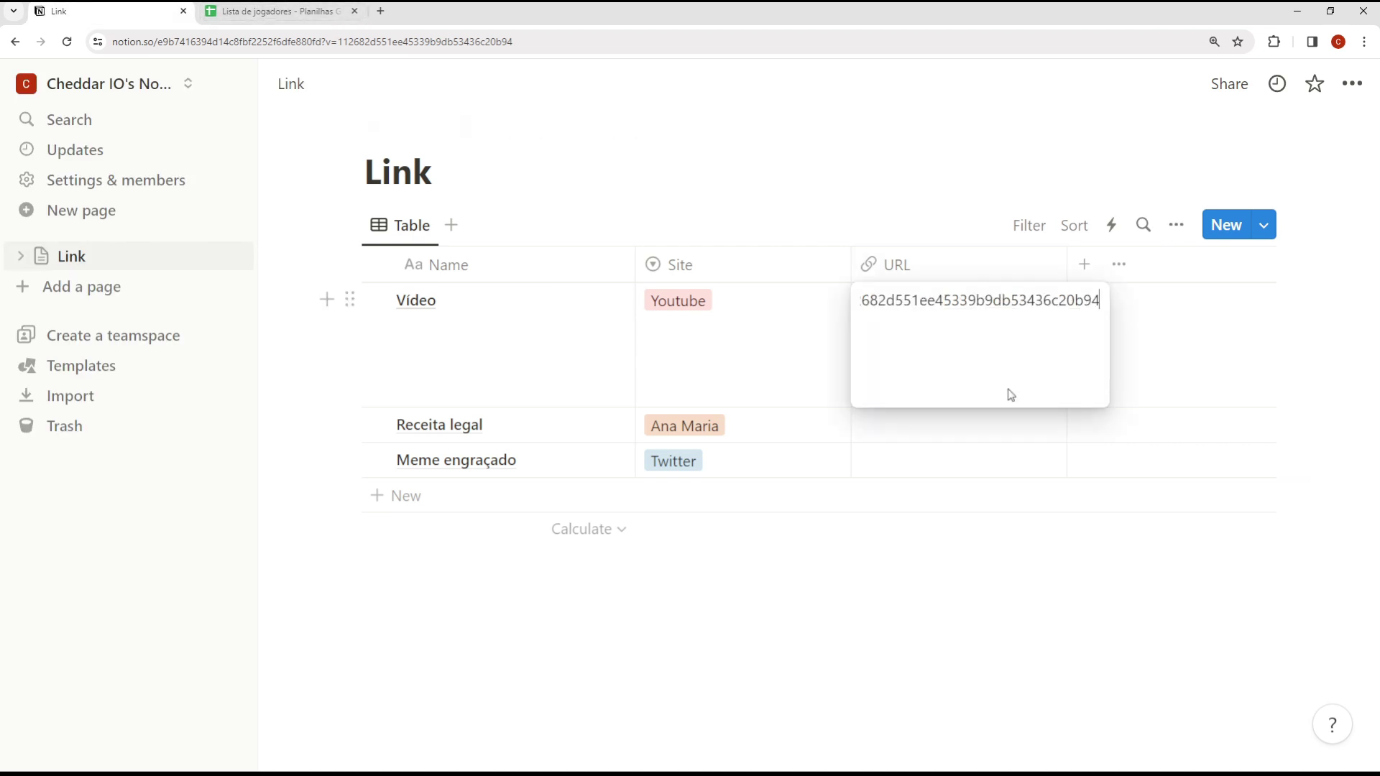
pyautogui.hotkey('ctrl', 'a')
pyautogui.press('BackSpace')
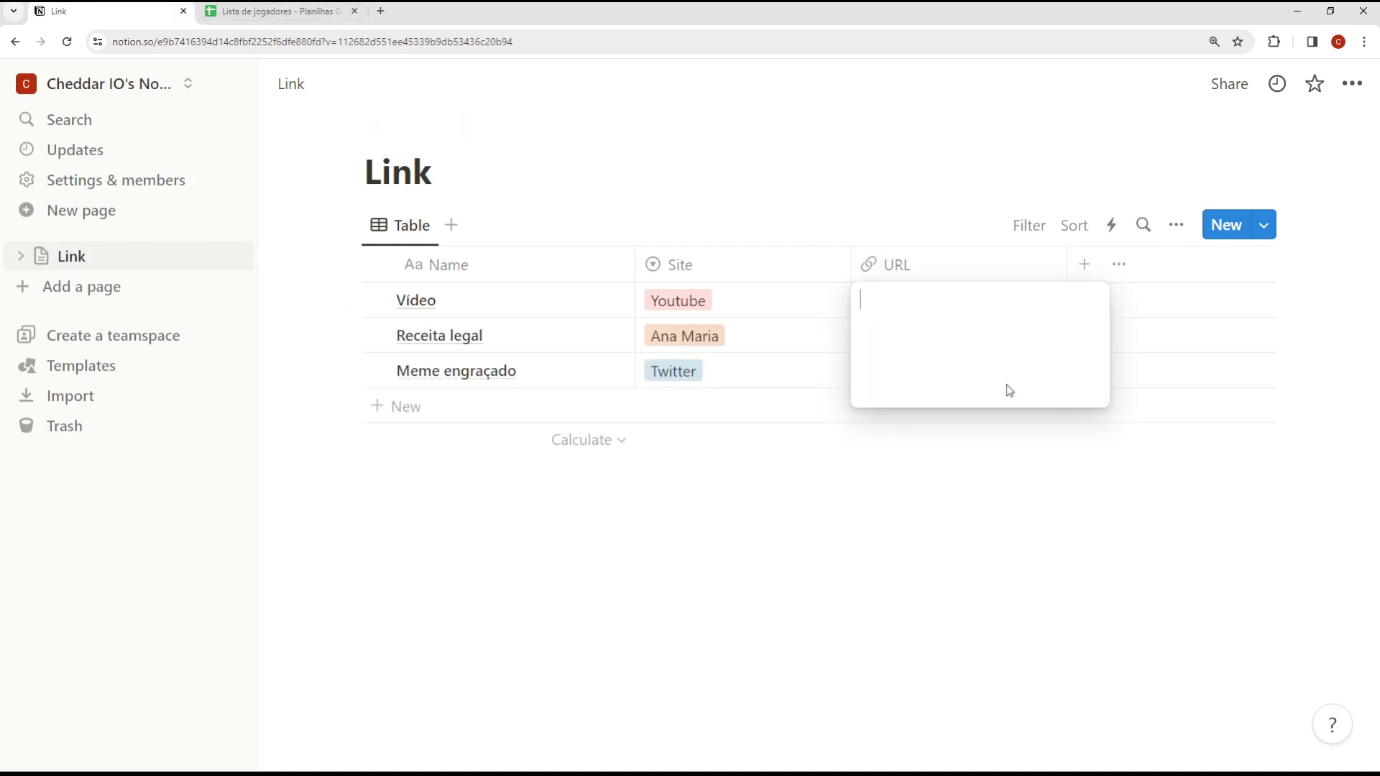
pyautogui.press('Escape')
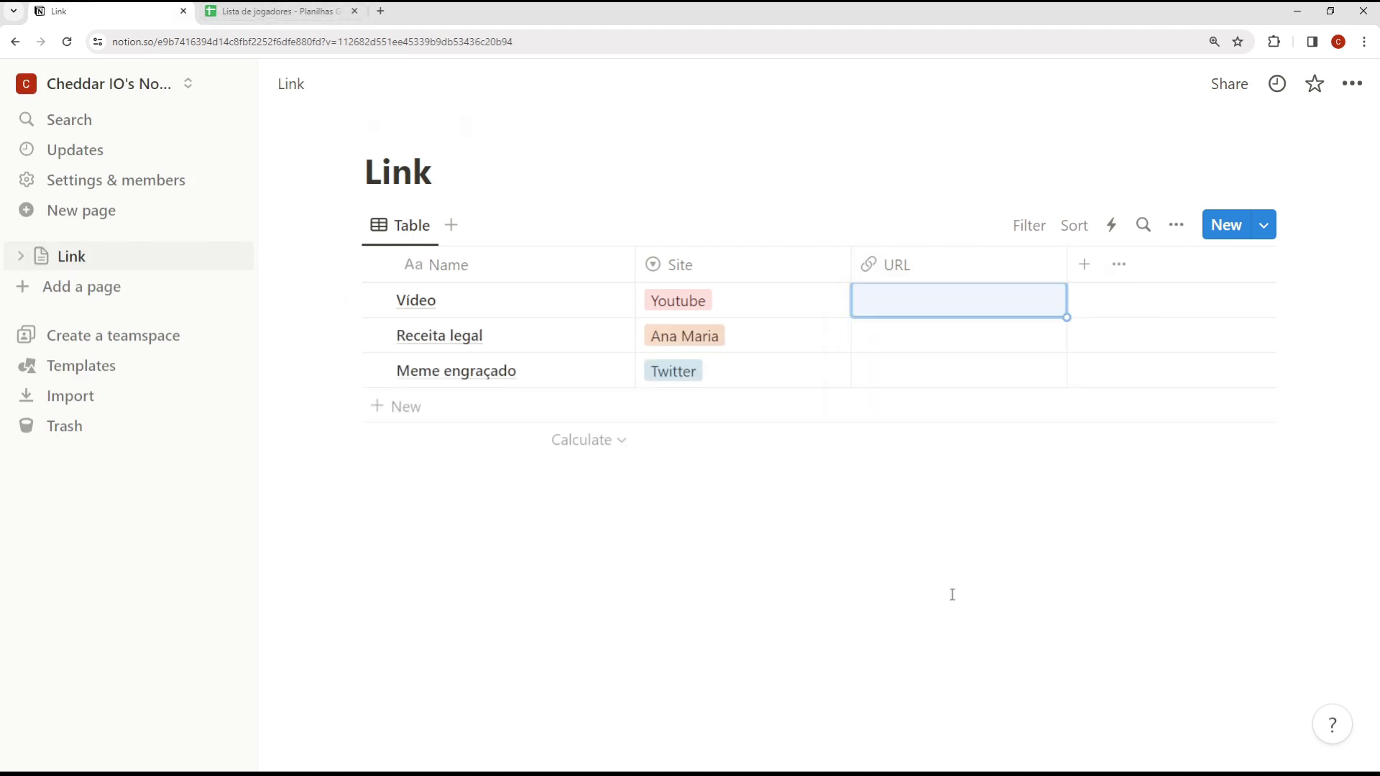
pyautogui.click(1083, 267)
pyautogui.scroll(-7, 1119, 499)
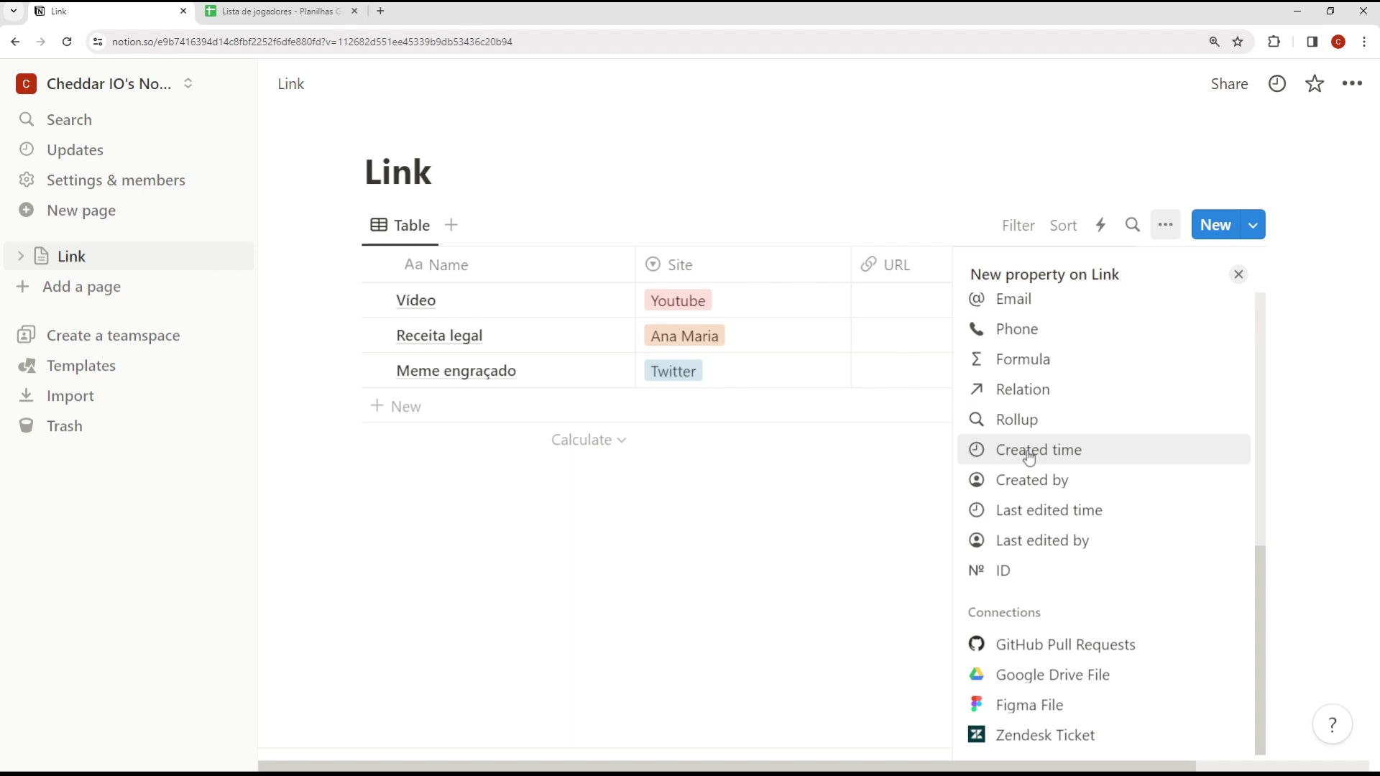
pyautogui.press('Escape')
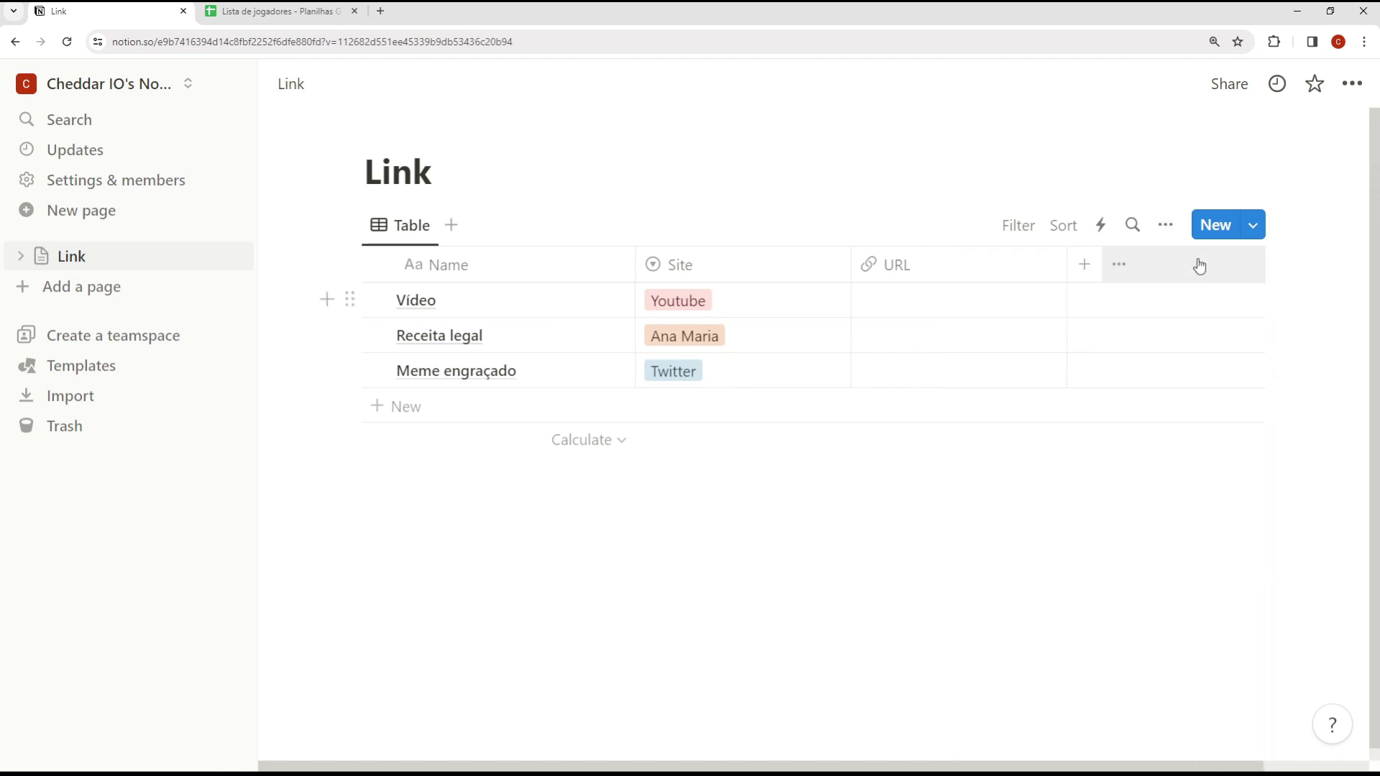
# Add a new entry named "Vídeo sobre Notion" to the Link table and set its Site to Youtube.
pyautogui.click(1222, 225)
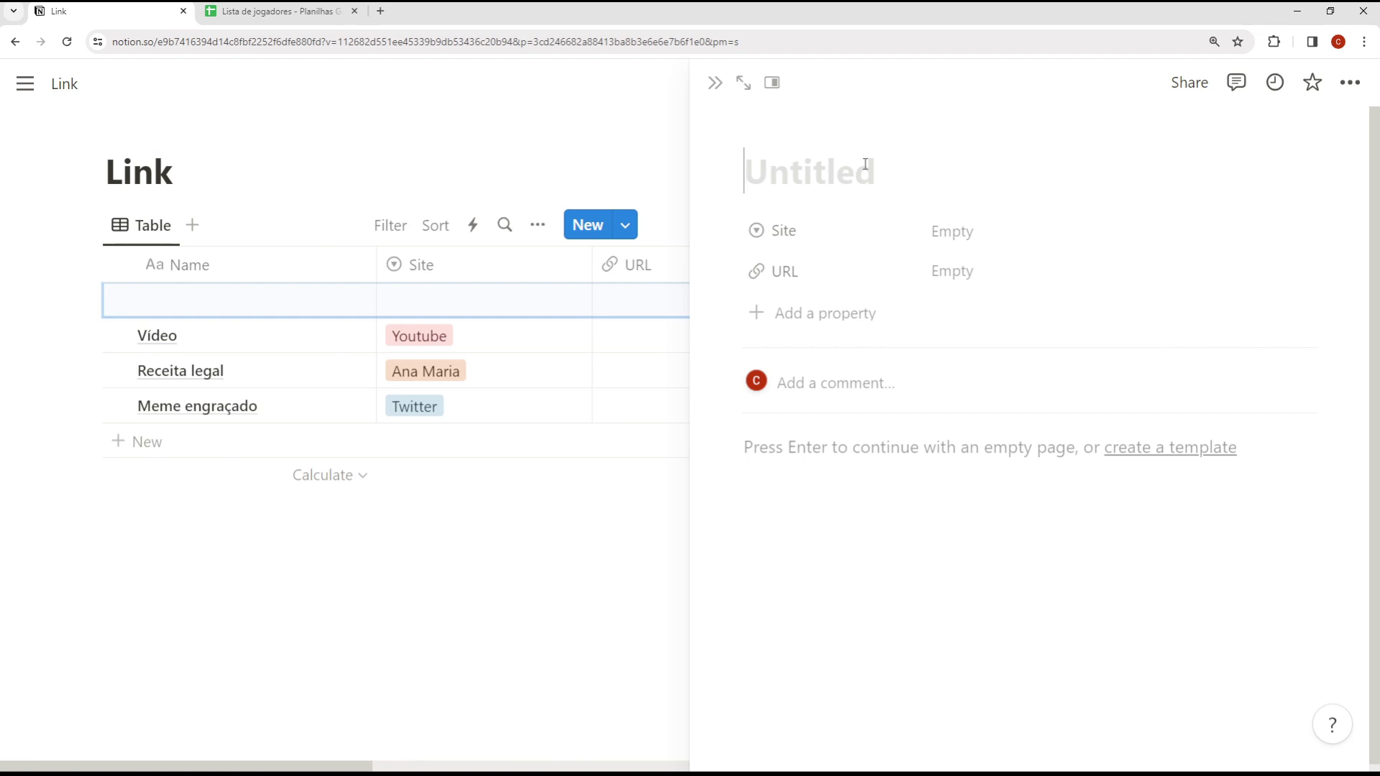
pyautogui.write('Vídoe')
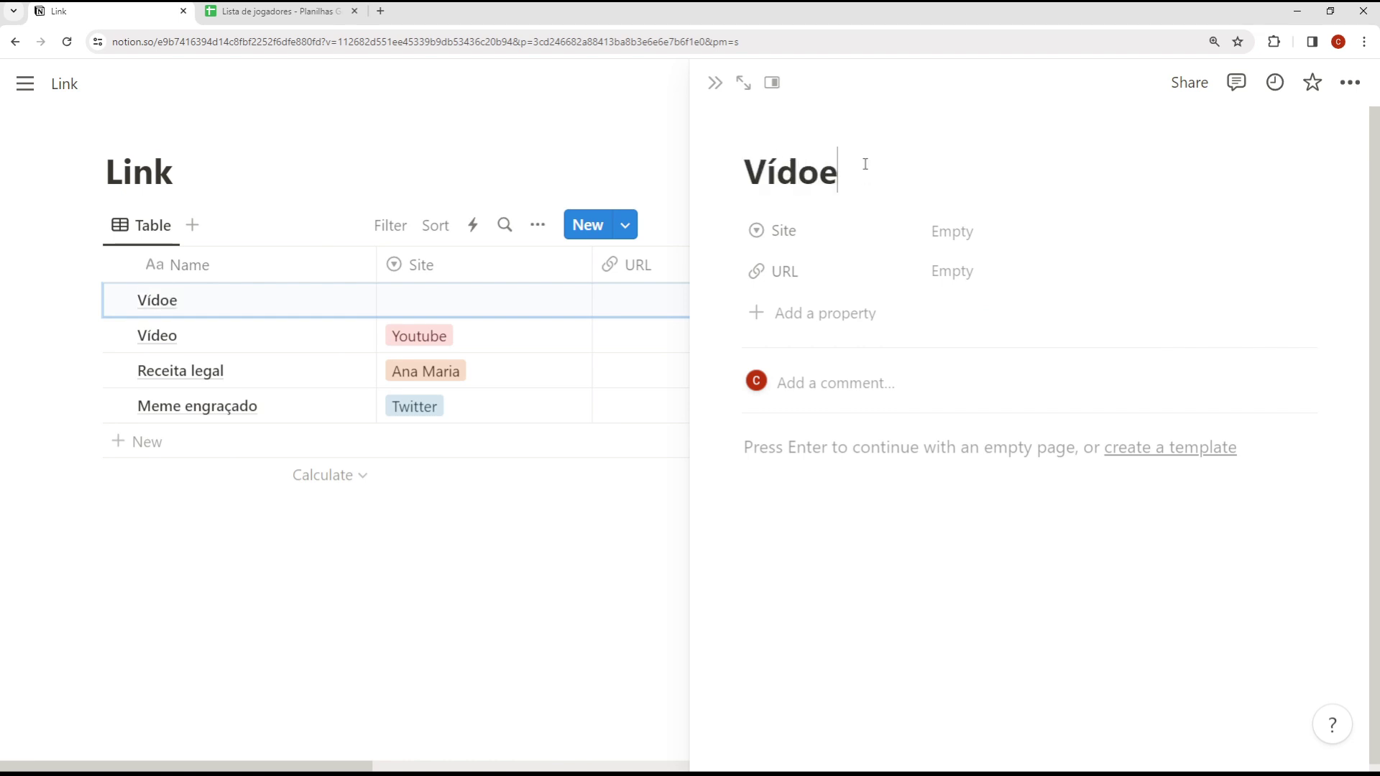
pyautogui.press('BackSpace')
pyautogui.press('BackSpace')
pyautogui.write('eo sobre Notion')
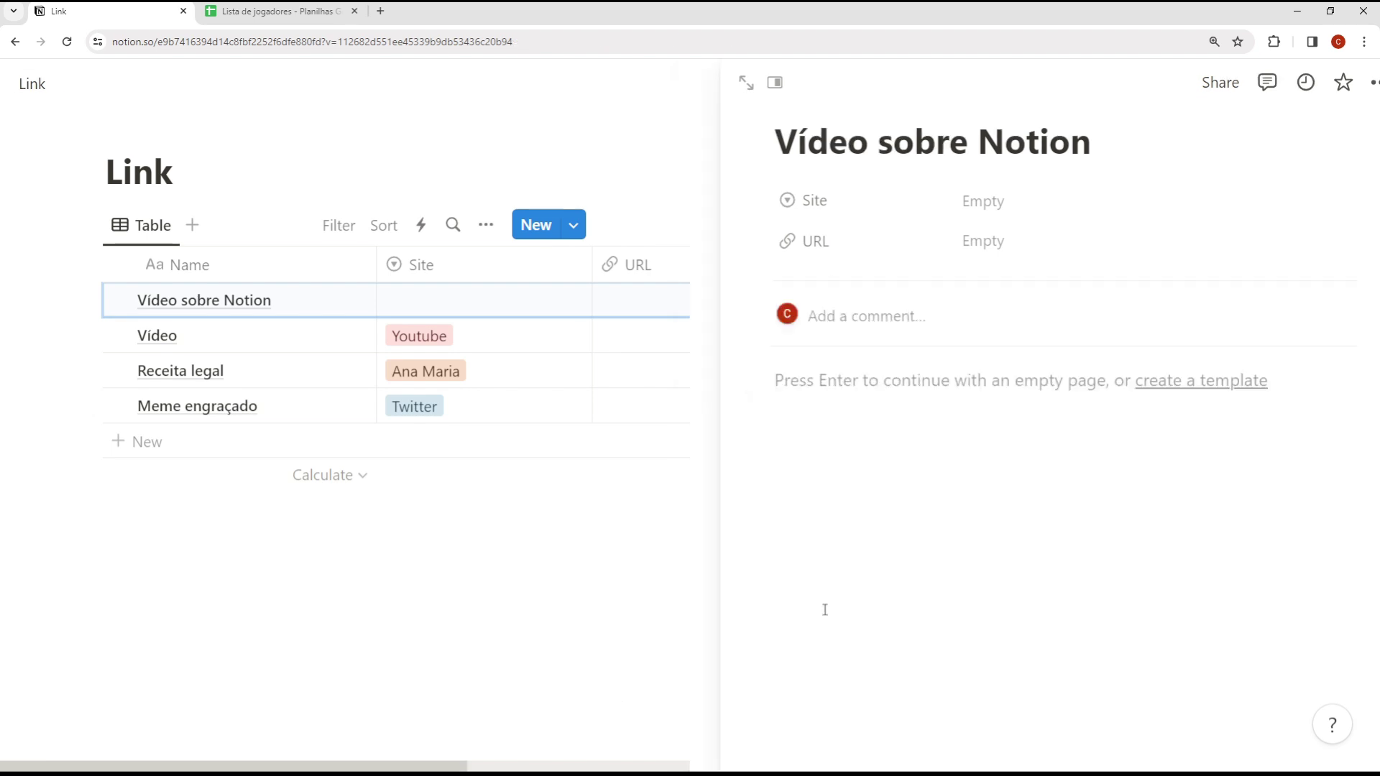
pyautogui.press('Escape')
pyautogui.click(701, 301)
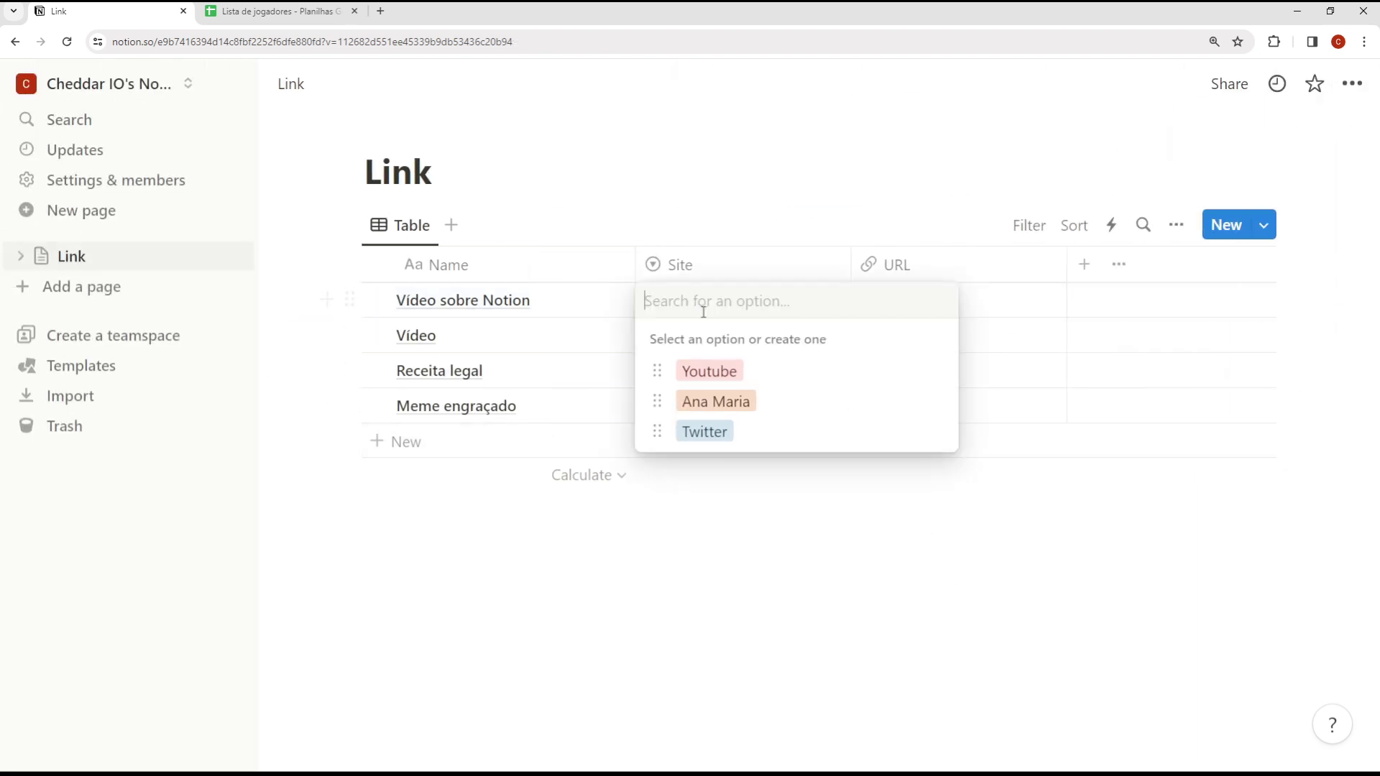
pyautogui.click(744, 371)
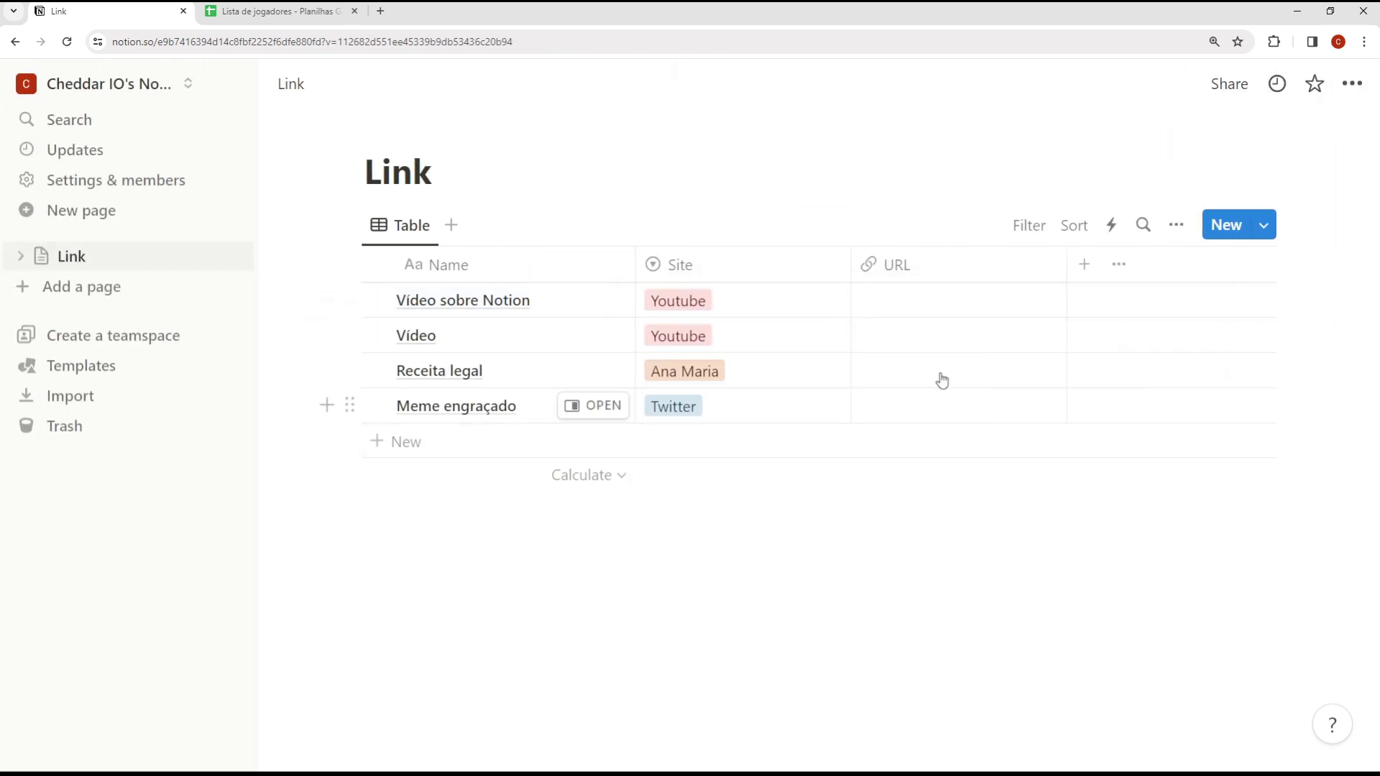
# Copy the current page's web address into the URL of the Vídeo sobre Notion row.
pyautogui.click(930, 309)
pyautogui.press('Escape')
pyautogui.click(381, 41)
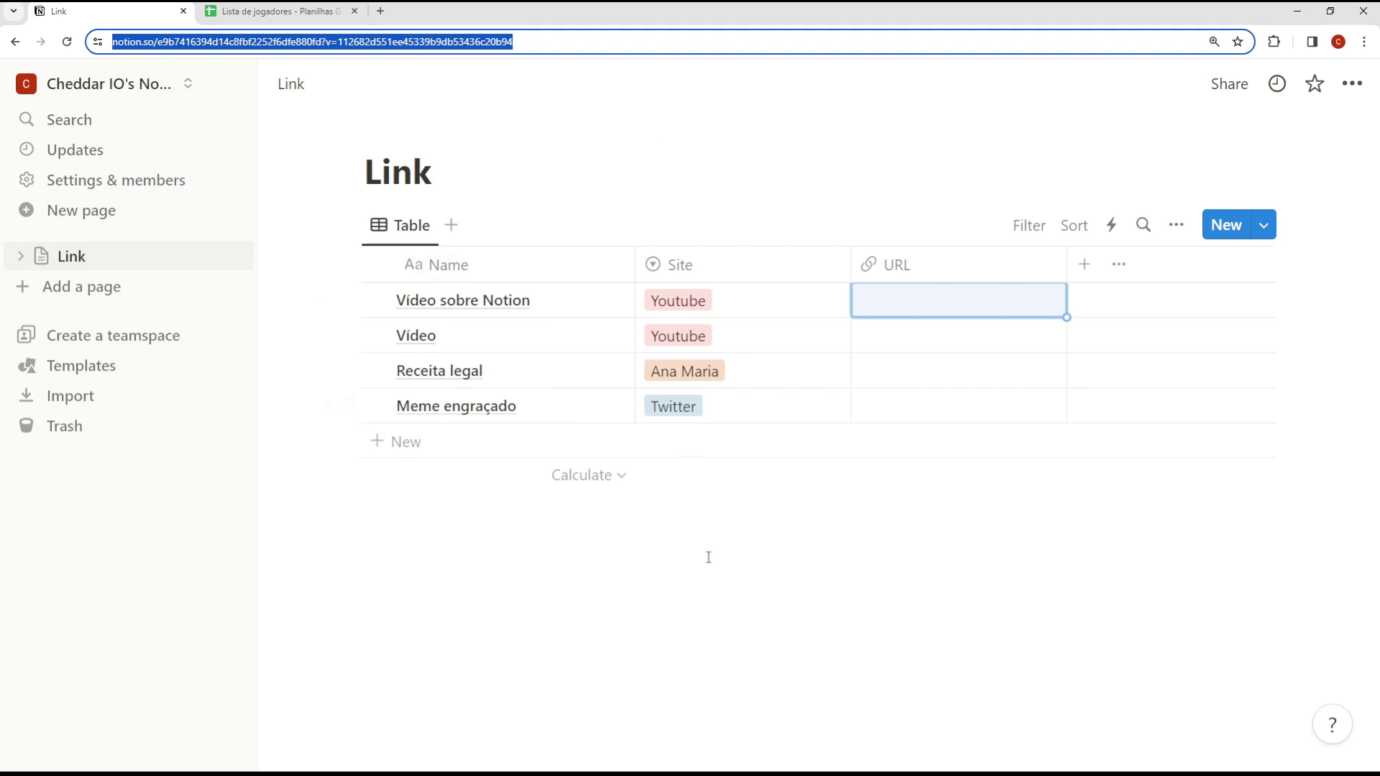
pyautogui.hotkey('ctrl', 'c')
pyautogui.click(915, 295)
pyautogui.hotkey('ctrl', 'v')
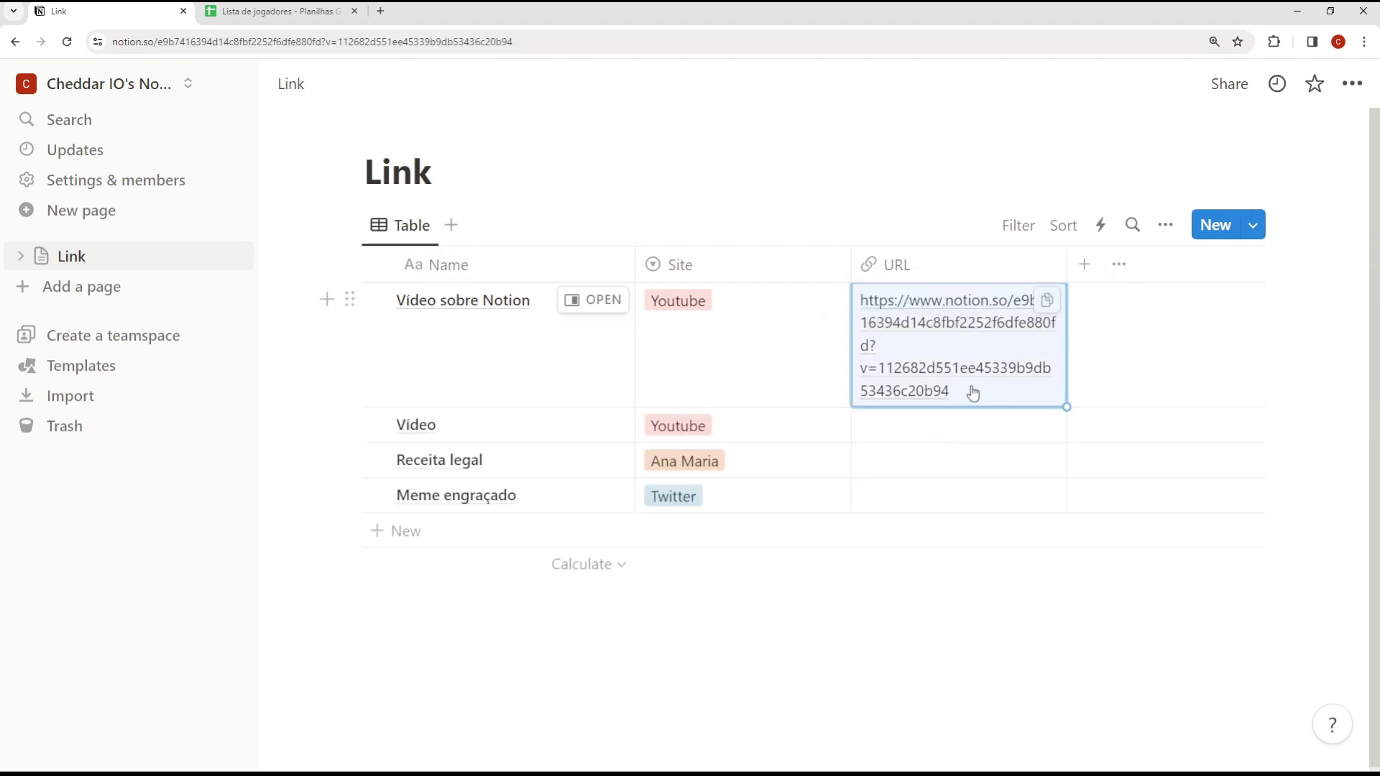
# Set the URL of the Vídeo sobre Notion row to google.com.
pyautogui.hotkey('ctrl', 'a')
pyautogui.write('googl')
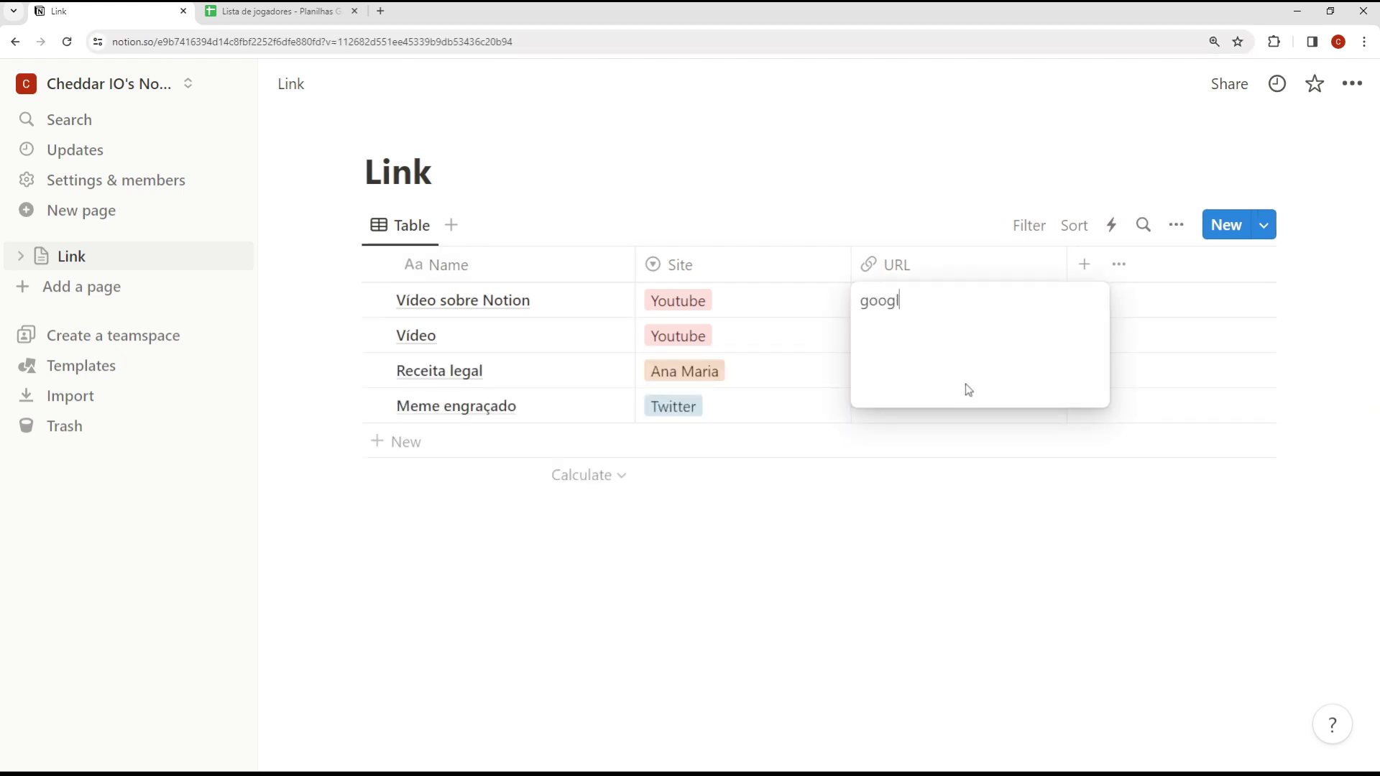
pyautogui.write('e.com')
pyautogui.press('Return')
pyautogui.click(999, 606)
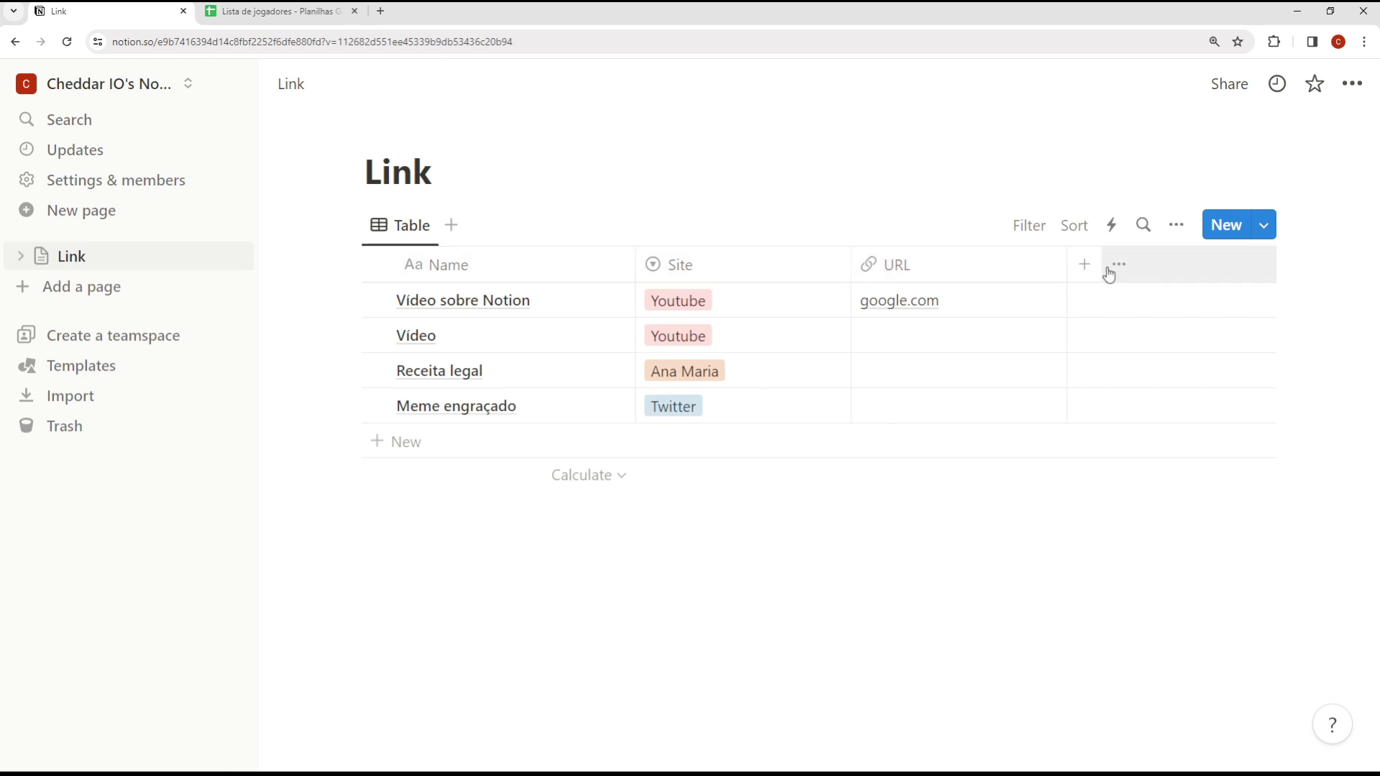
# Add a Created time property to the Link table and name it "Quando".
pyautogui.click(1083, 263)
pyautogui.scroll(-5, 1103, 570)
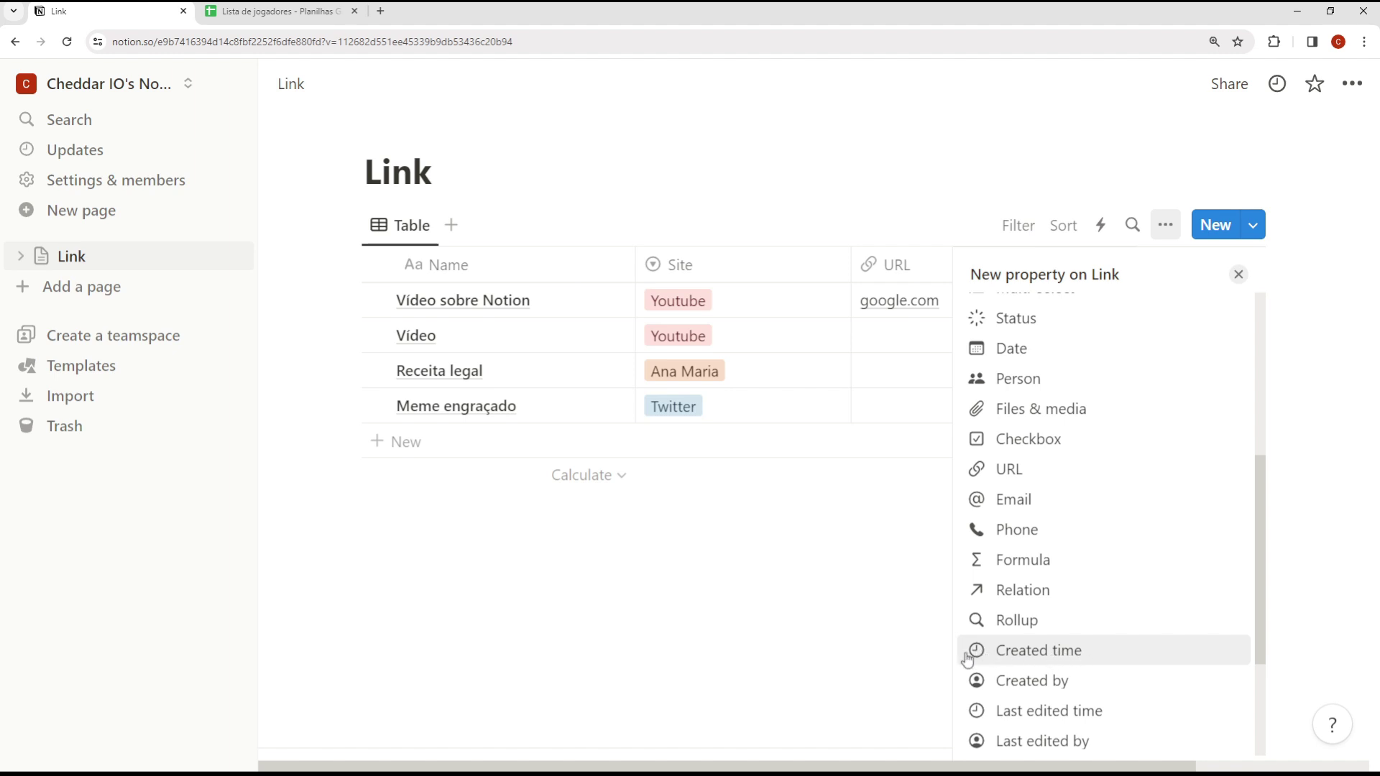
pyautogui.click(1019, 653)
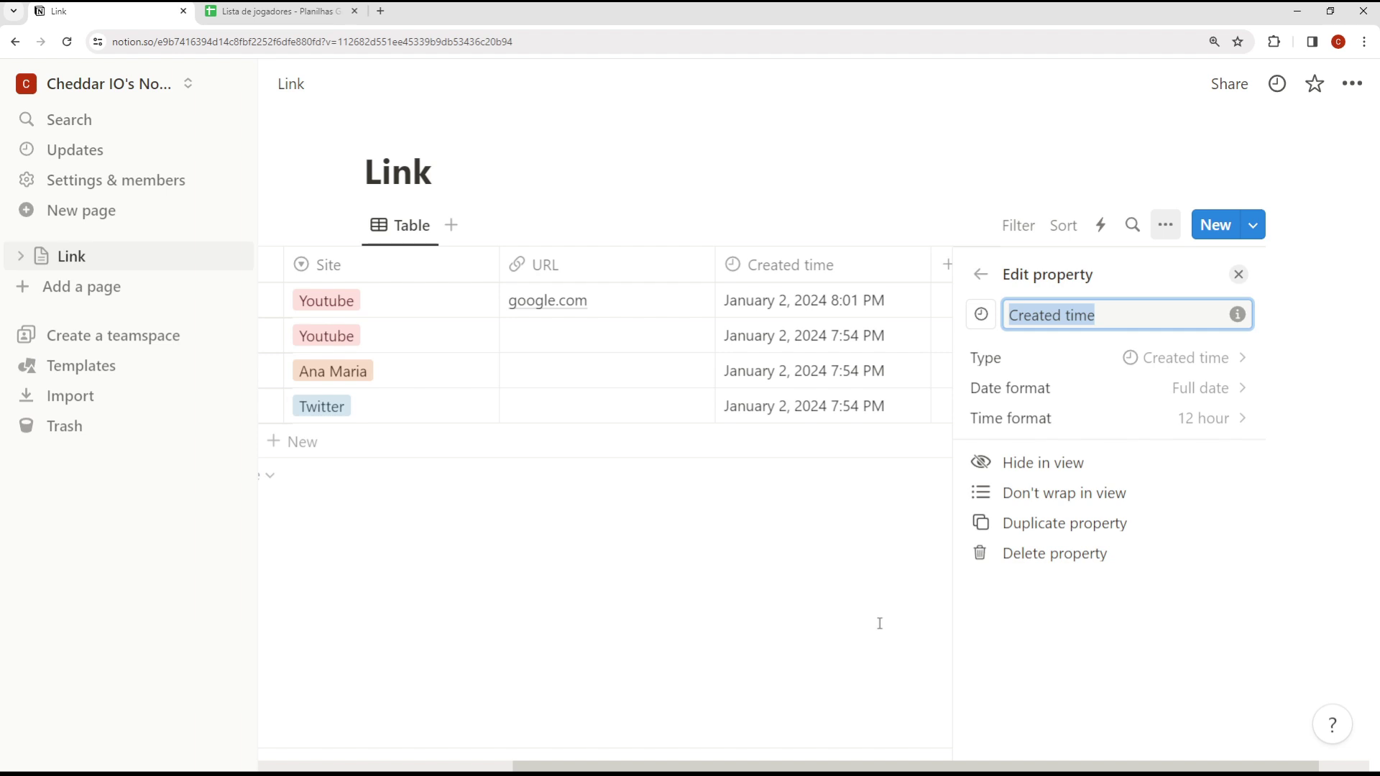
pyautogui.write('Quando')
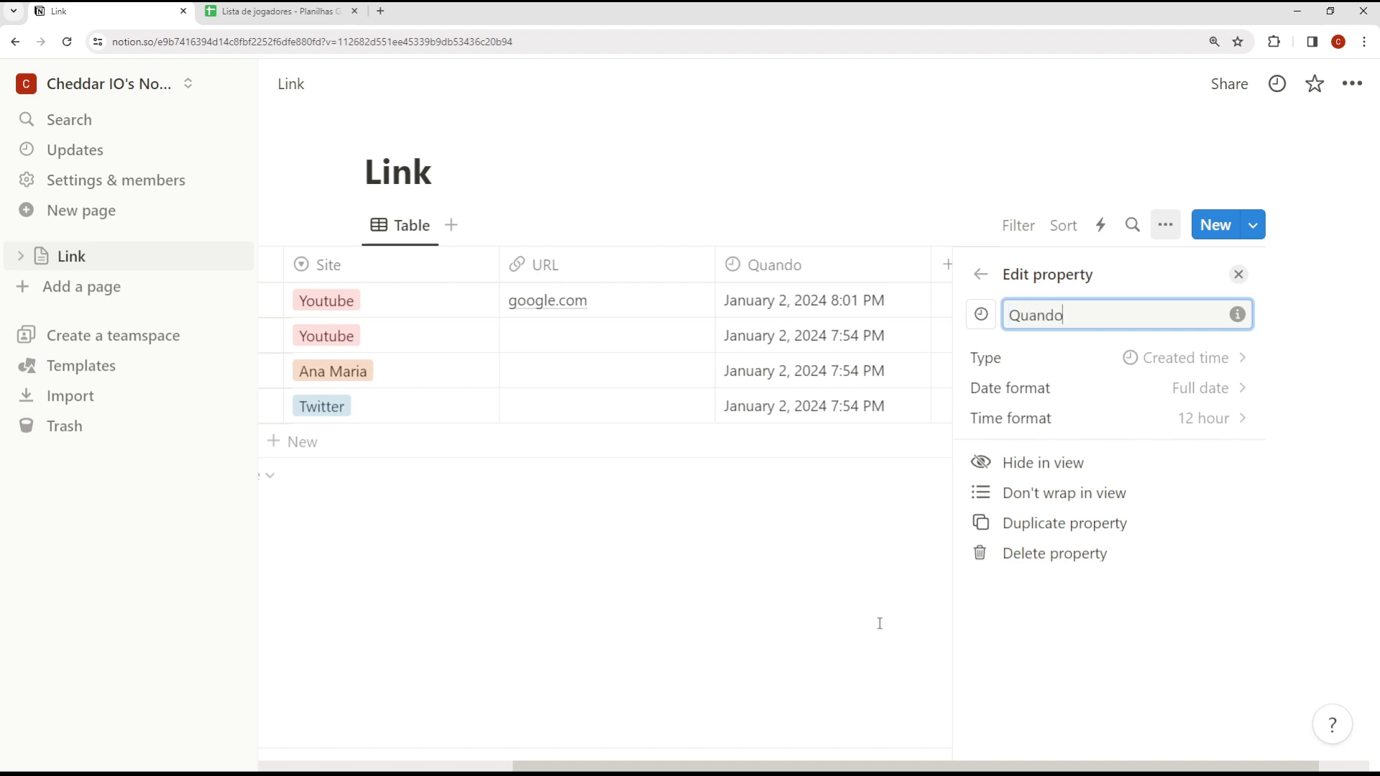
pyautogui.click(880, 623)
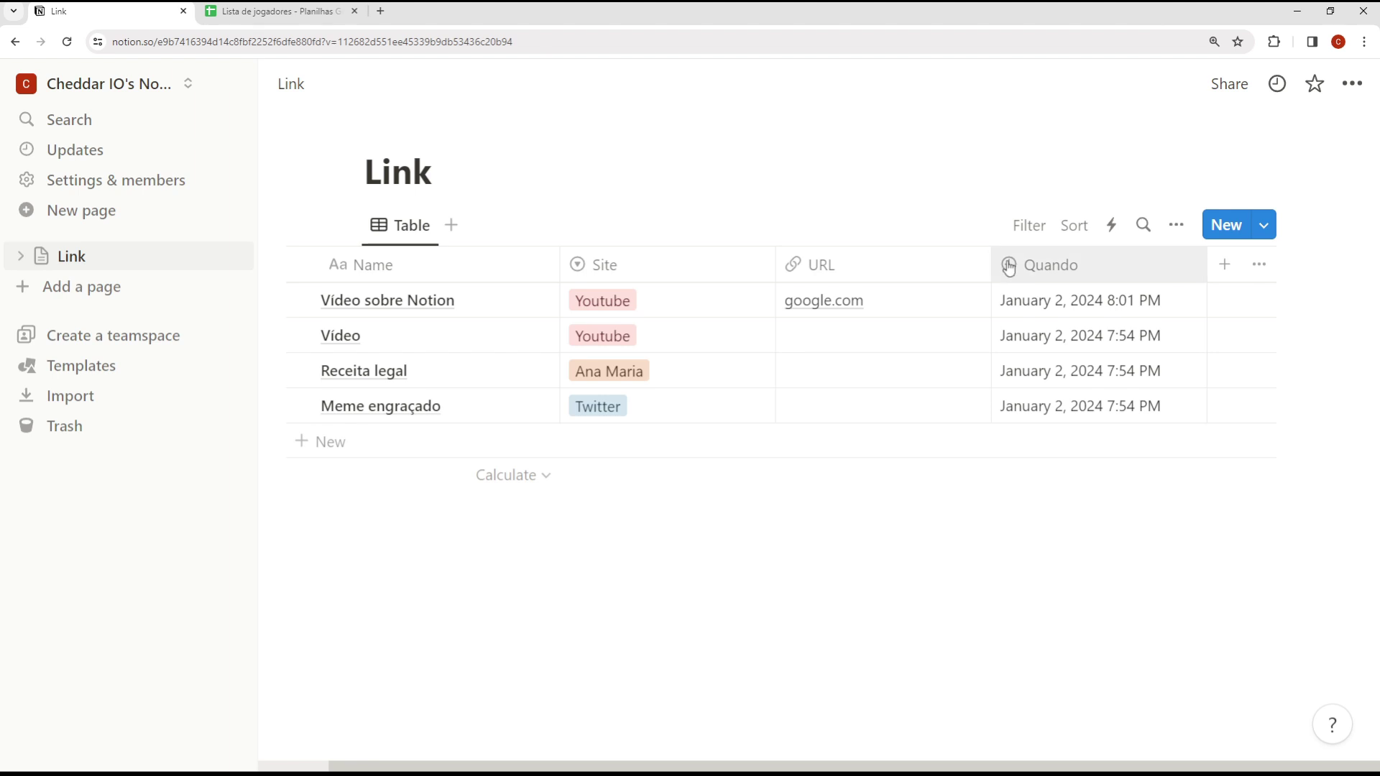
# Add a Date property to the Link table, keeping its default name.
pyautogui.click(1228, 268)
pyautogui.scroll(-3, 1140, 533)
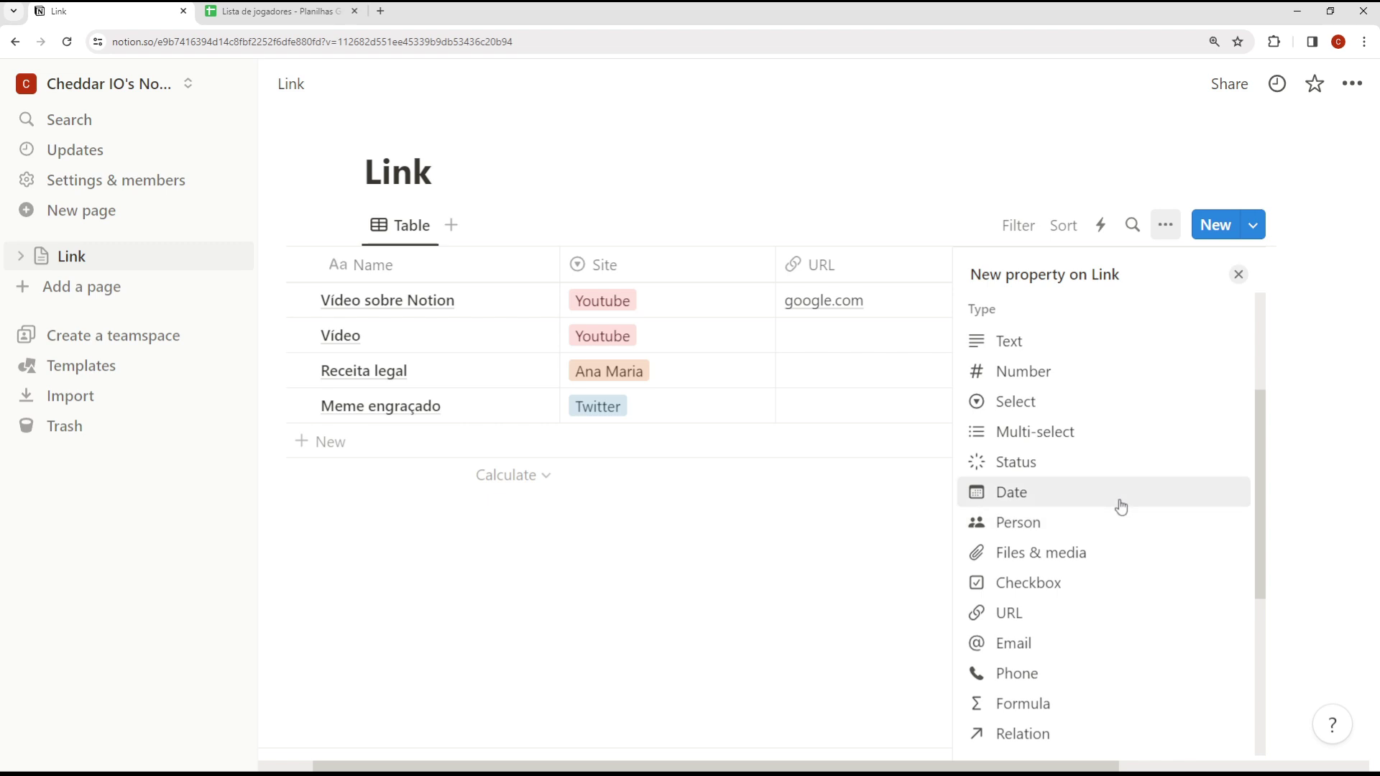
pyautogui.click(1037, 498)
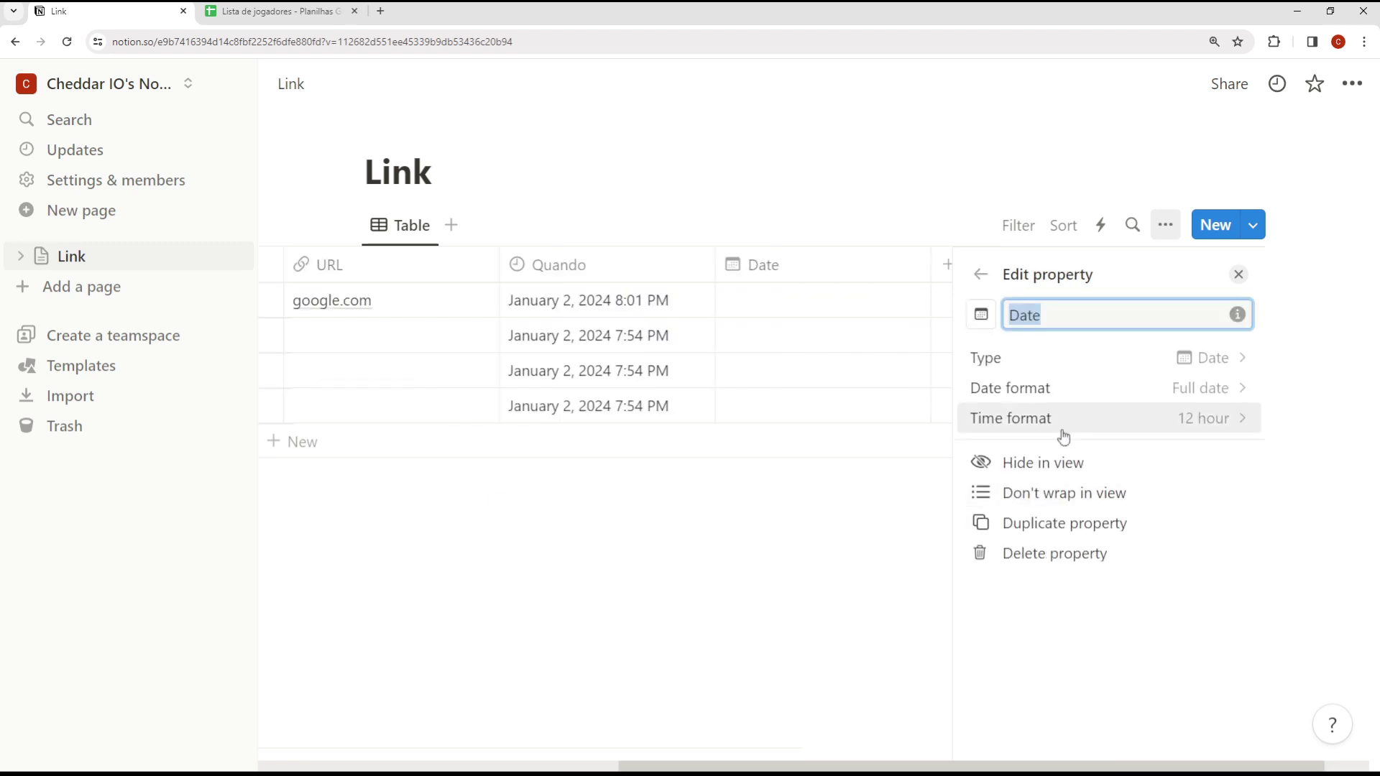
pyautogui.click(861, 533)
# Set the Date of the Vídeo sobre Notion row to January 20, 2024.
pyautogui.click(1112, 338)
pyautogui.click(1235, 379)
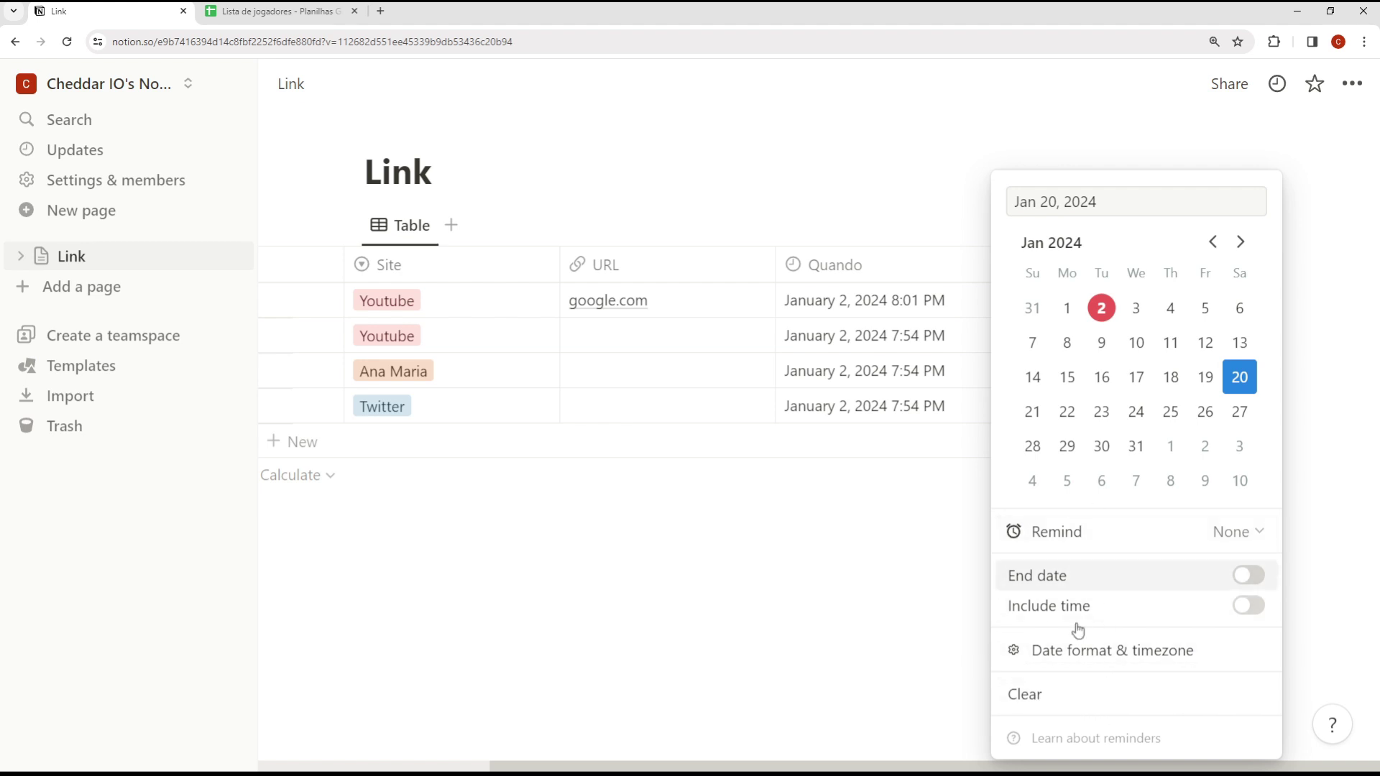
pyautogui.click(902, 609)
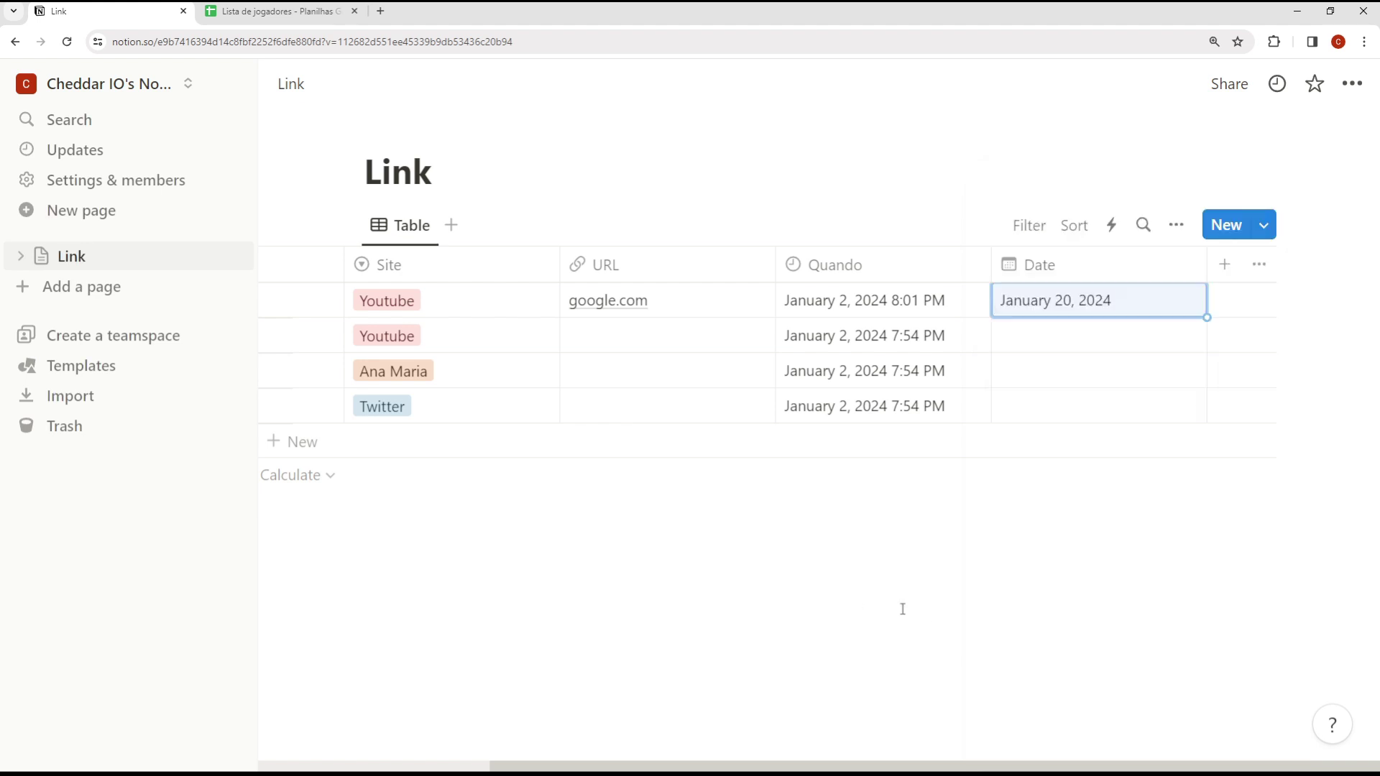
# Add a Checkbox property to the Link table, keeping its default name.
pyautogui.click(1222, 265)
pyautogui.scroll(-6, 1162, 493)
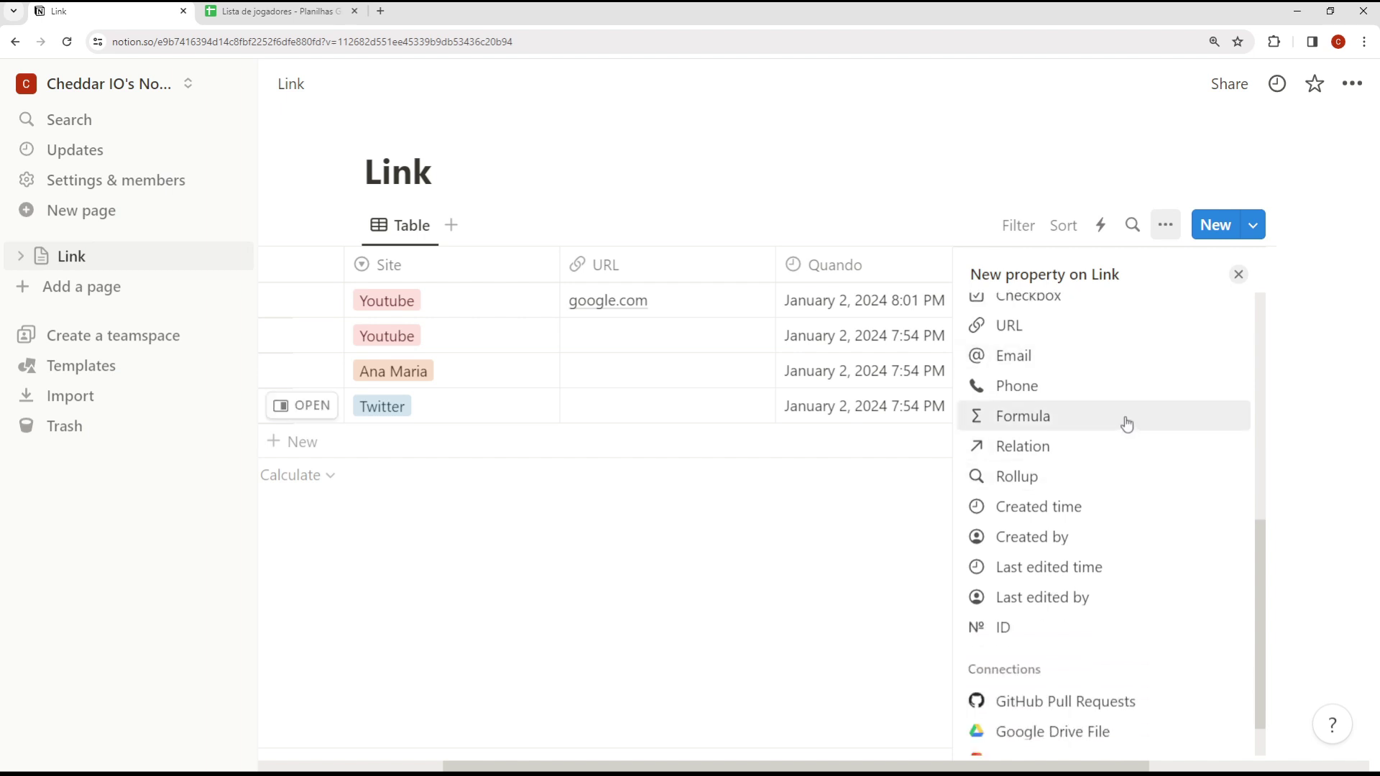
pyautogui.scroll(-1, 1126, 424)
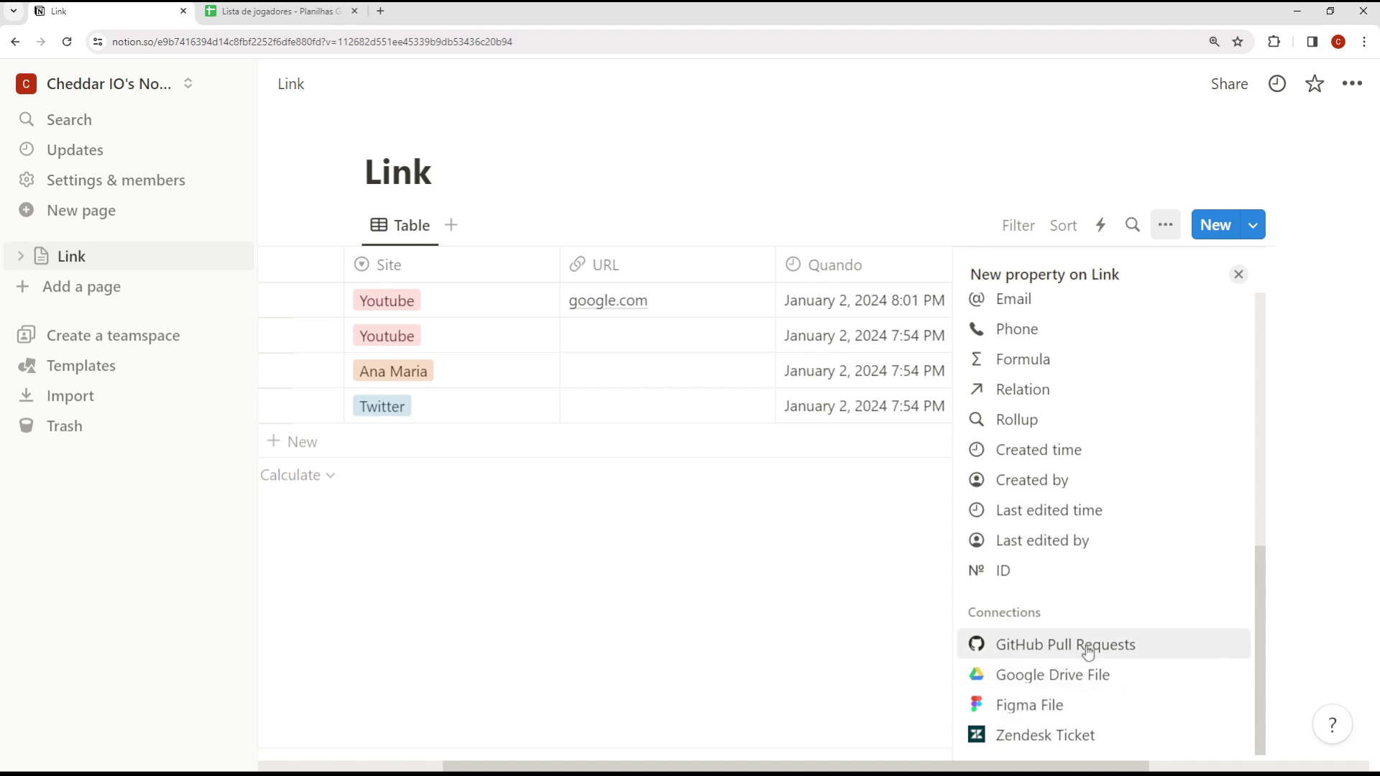
pyautogui.scroll(2, 1112, 555)
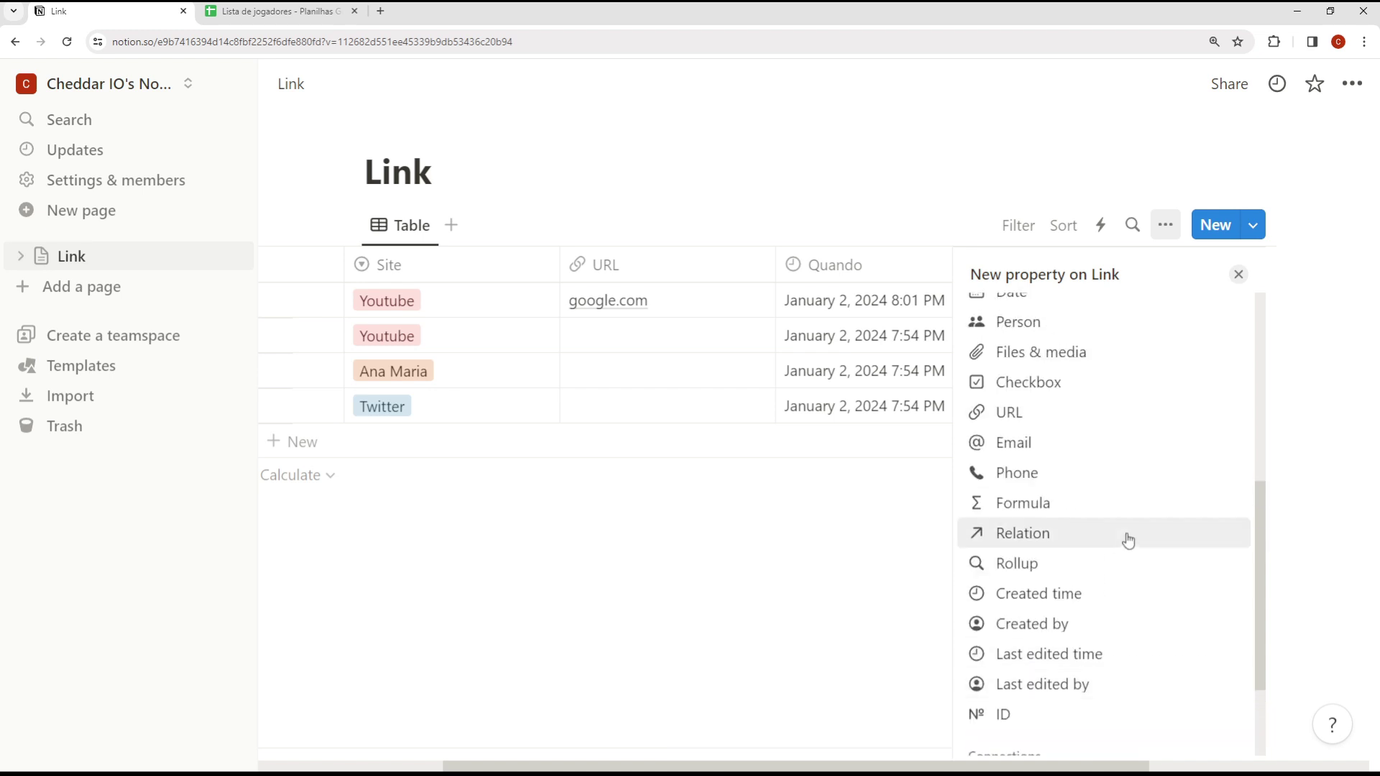
pyautogui.scroll(2, 1124, 536)
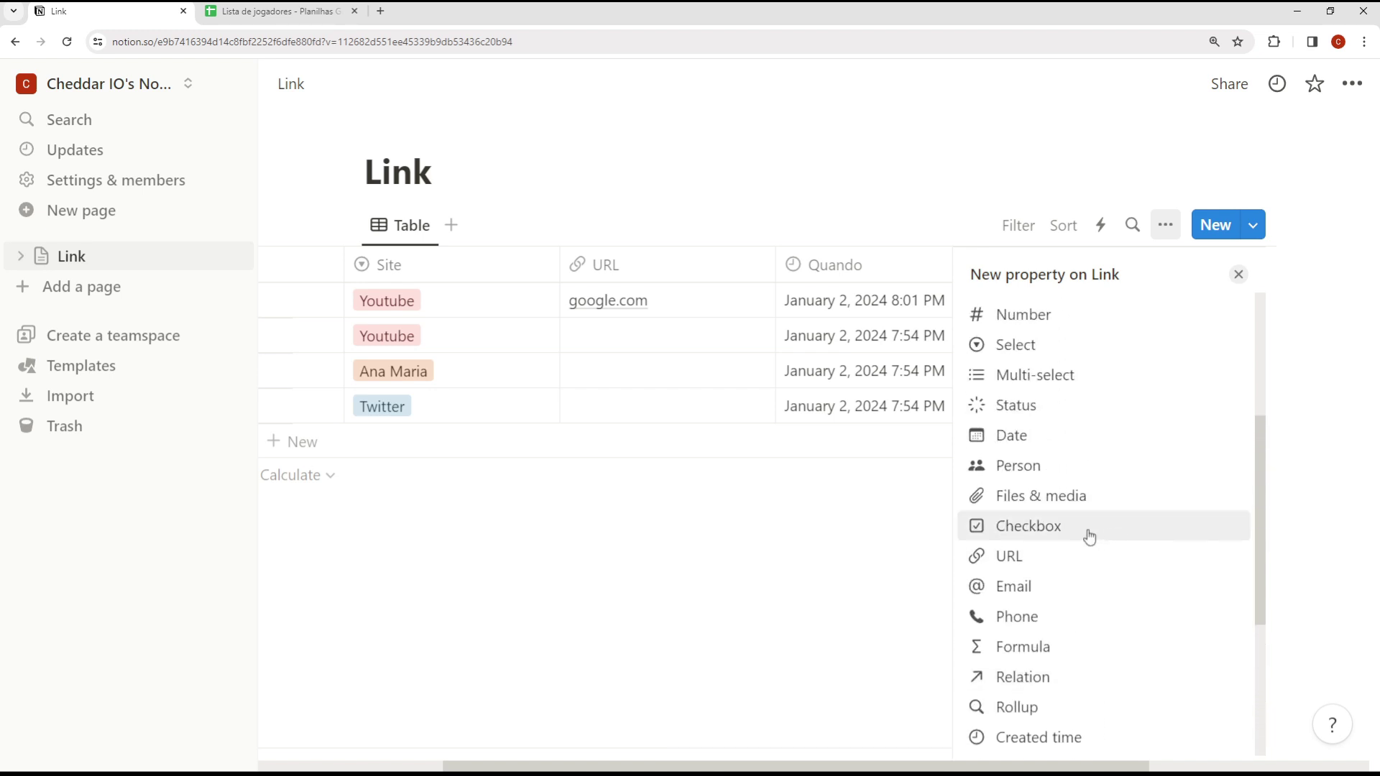
pyautogui.click(982, 534)
pyautogui.click(872, 508)
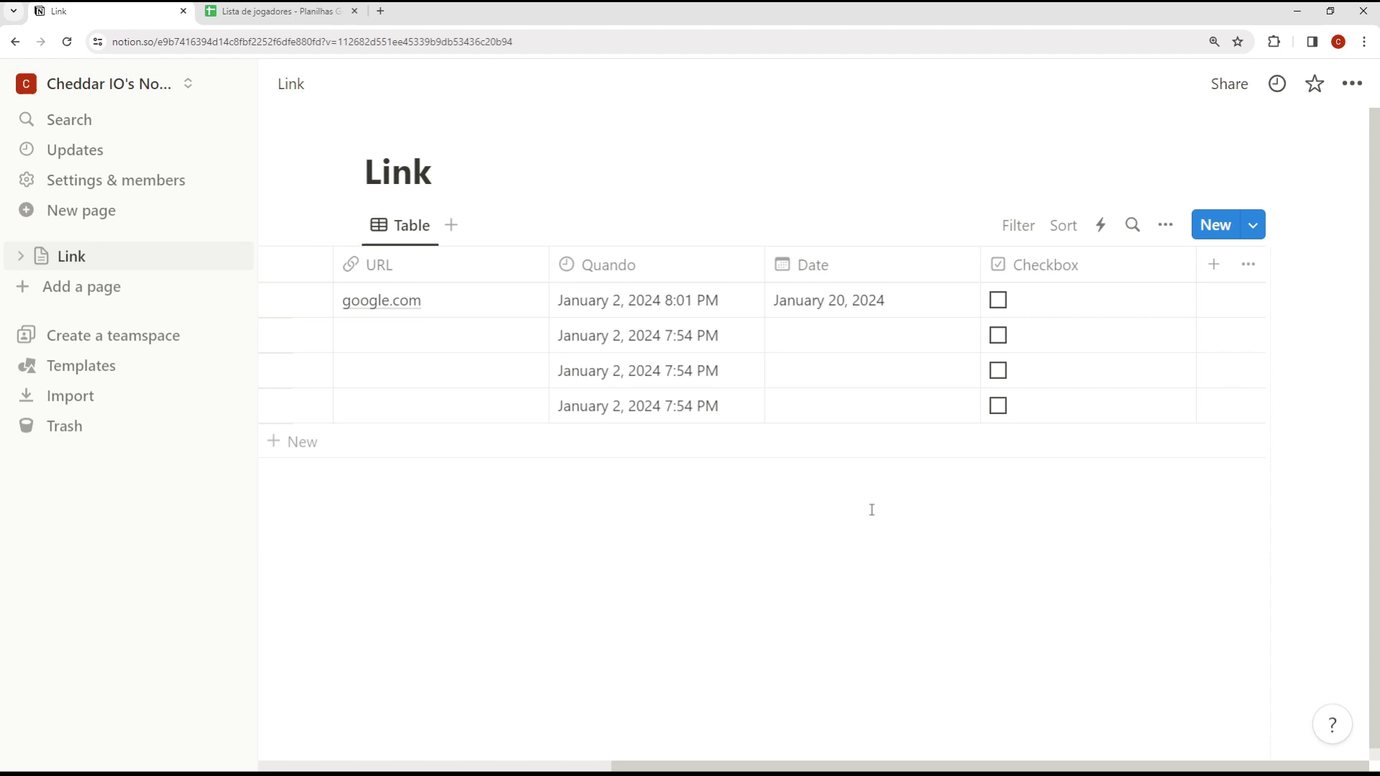
# Tick the Checkbox of the Vídeo sobre Notion row.
pyautogui.click(1024, 310)
pyautogui.click(922, 679)
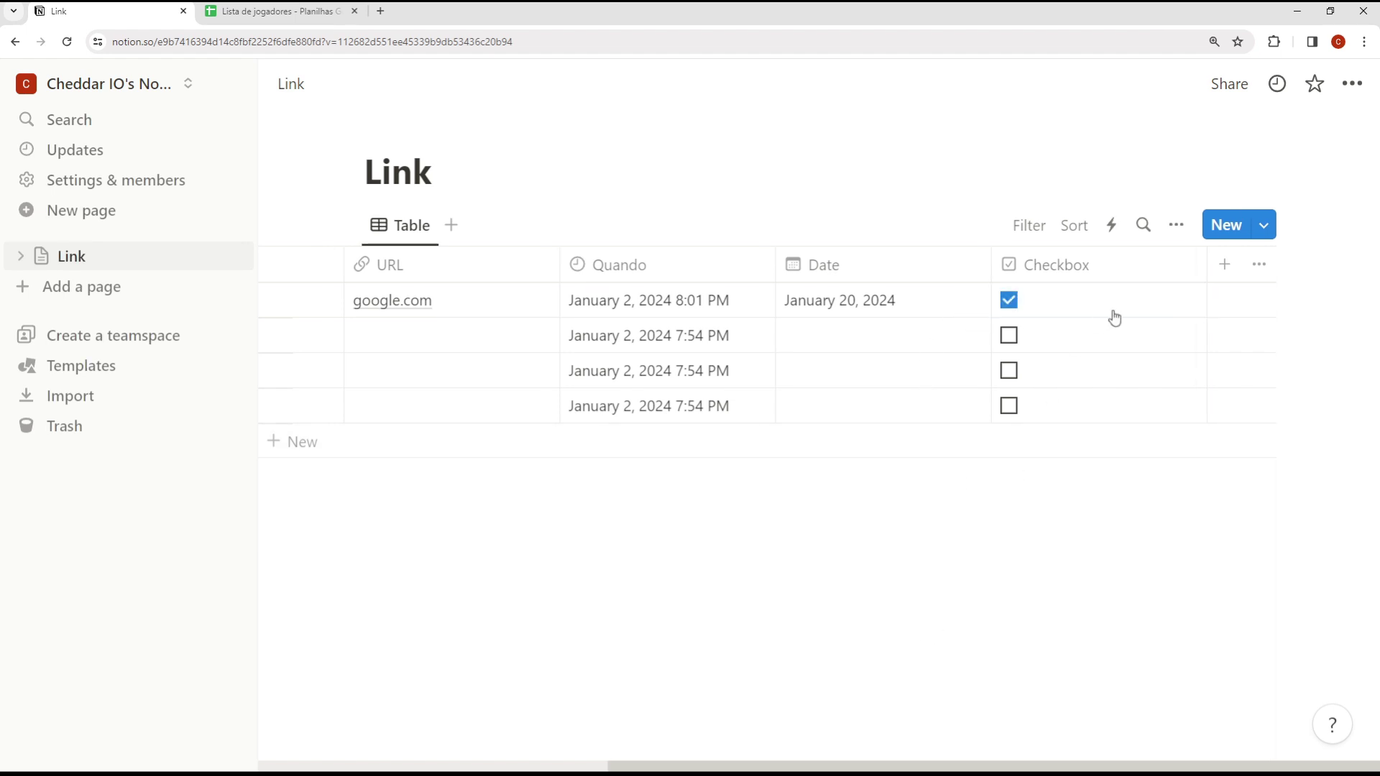
pyautogui.click(1259, 264)
pyautogui.press('Escape')
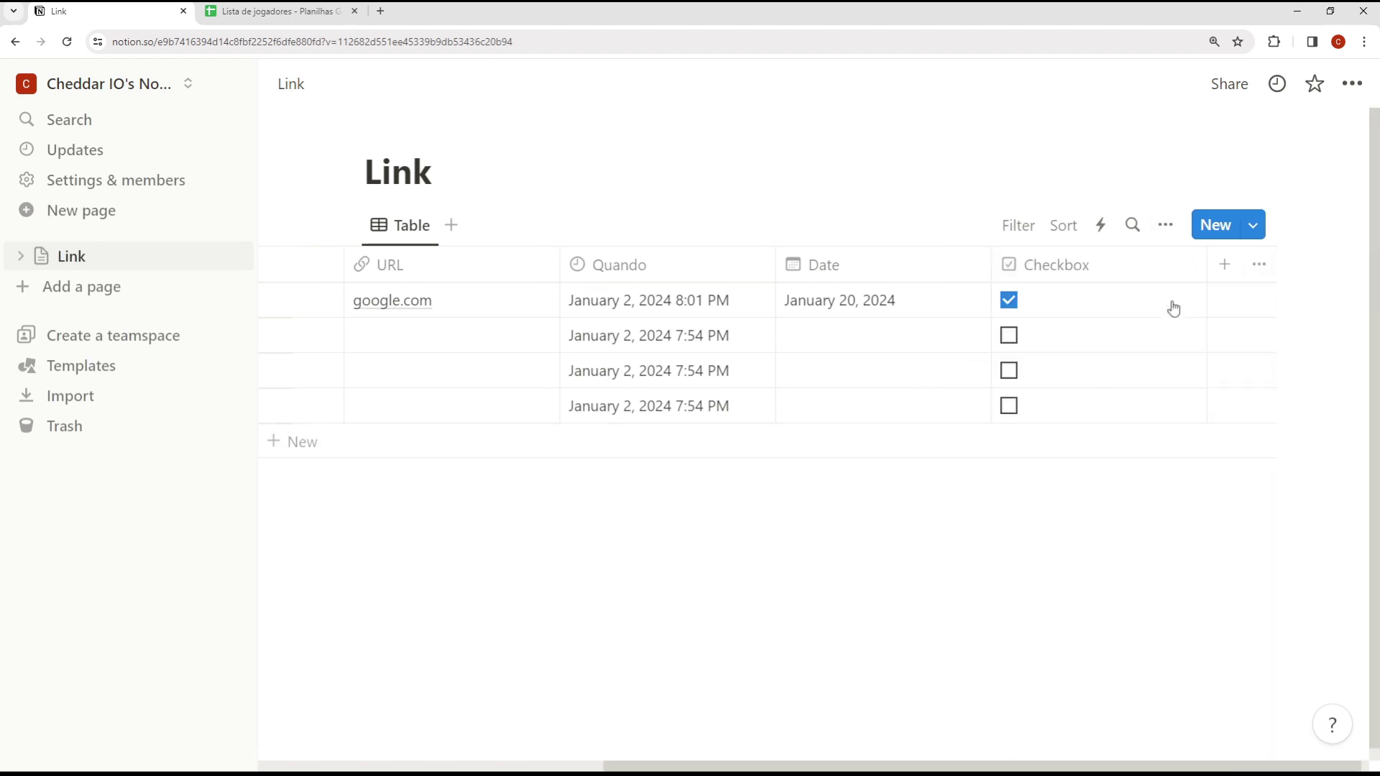
pyautogui.click(1225, 265)
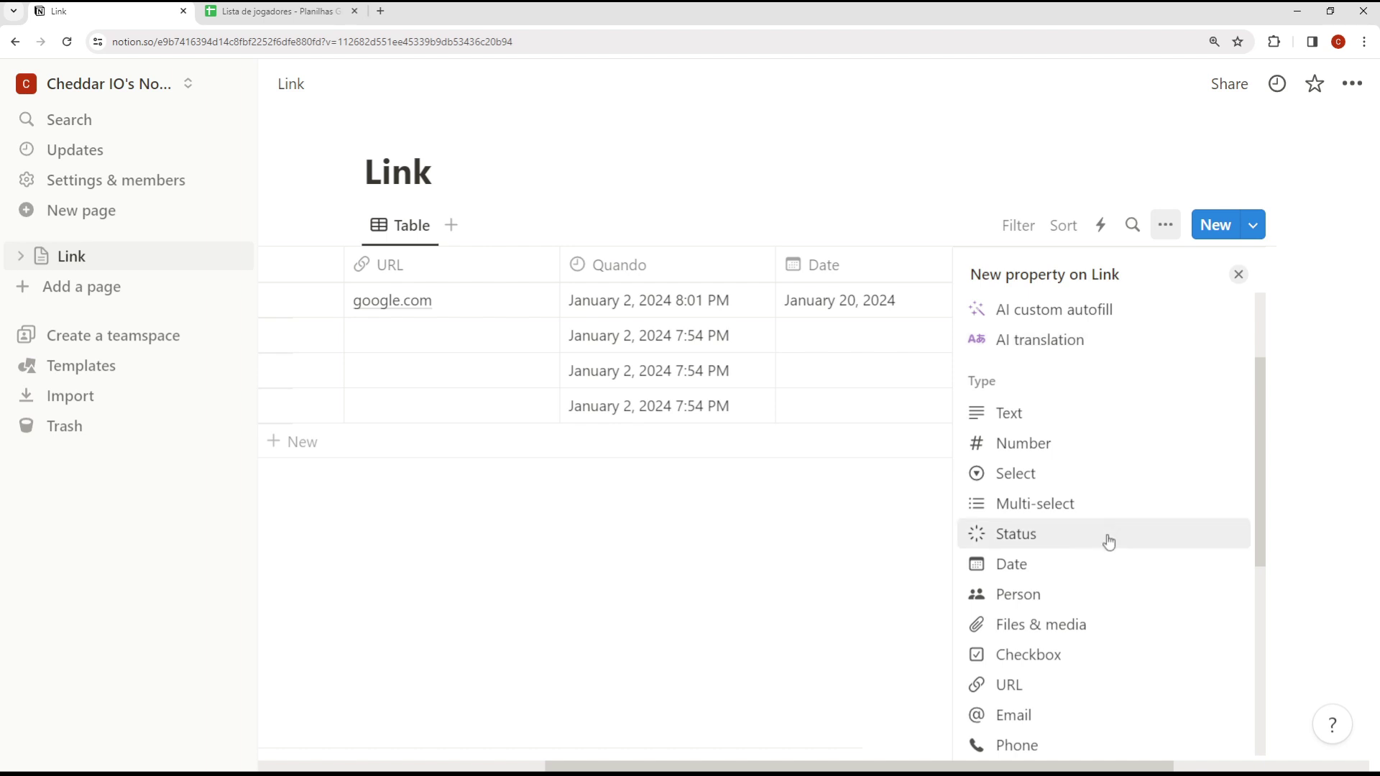
pyautogui.scroll(-1, 1107, 547)
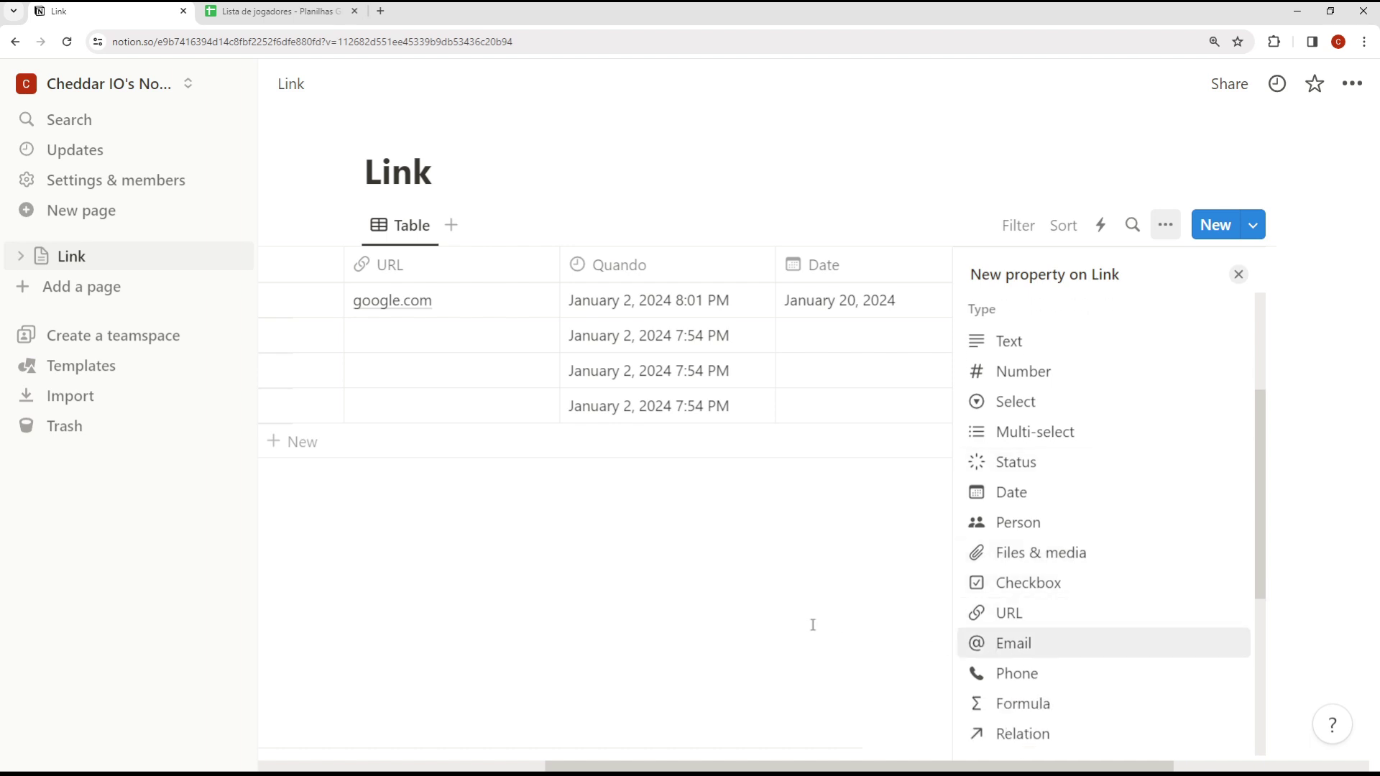
pyautogui.scroll(-3, 1048, 692)
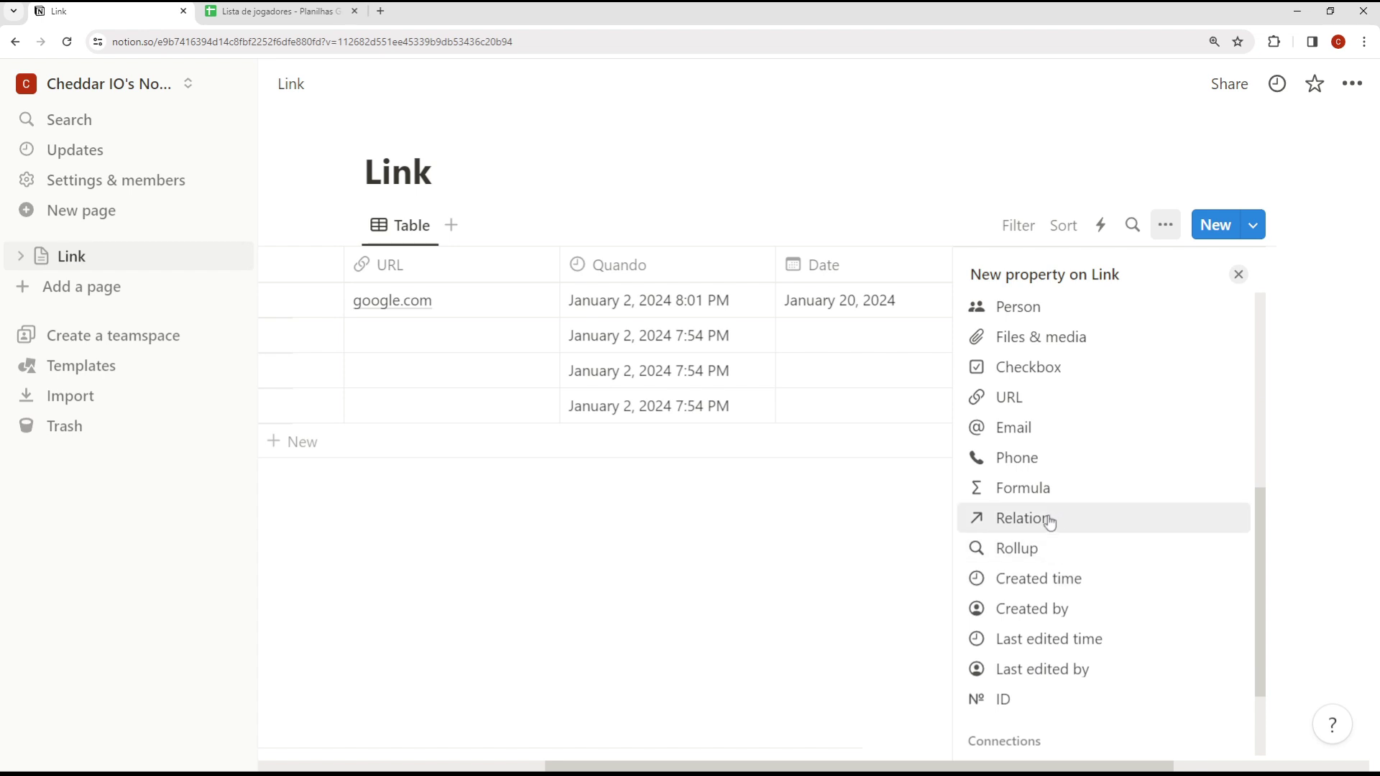
pyautogui.click(1046, 524)
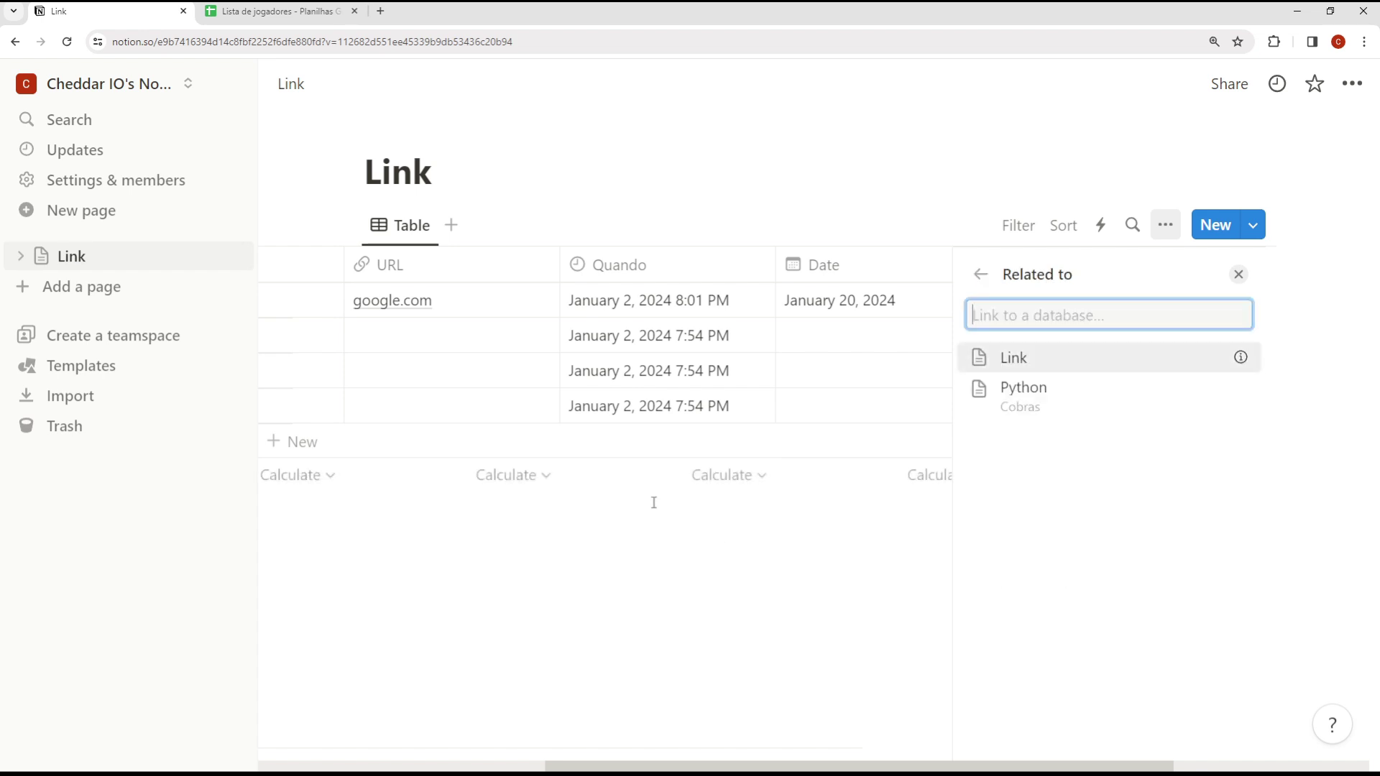
pyautogui.hscroll(-5, 715, 436)
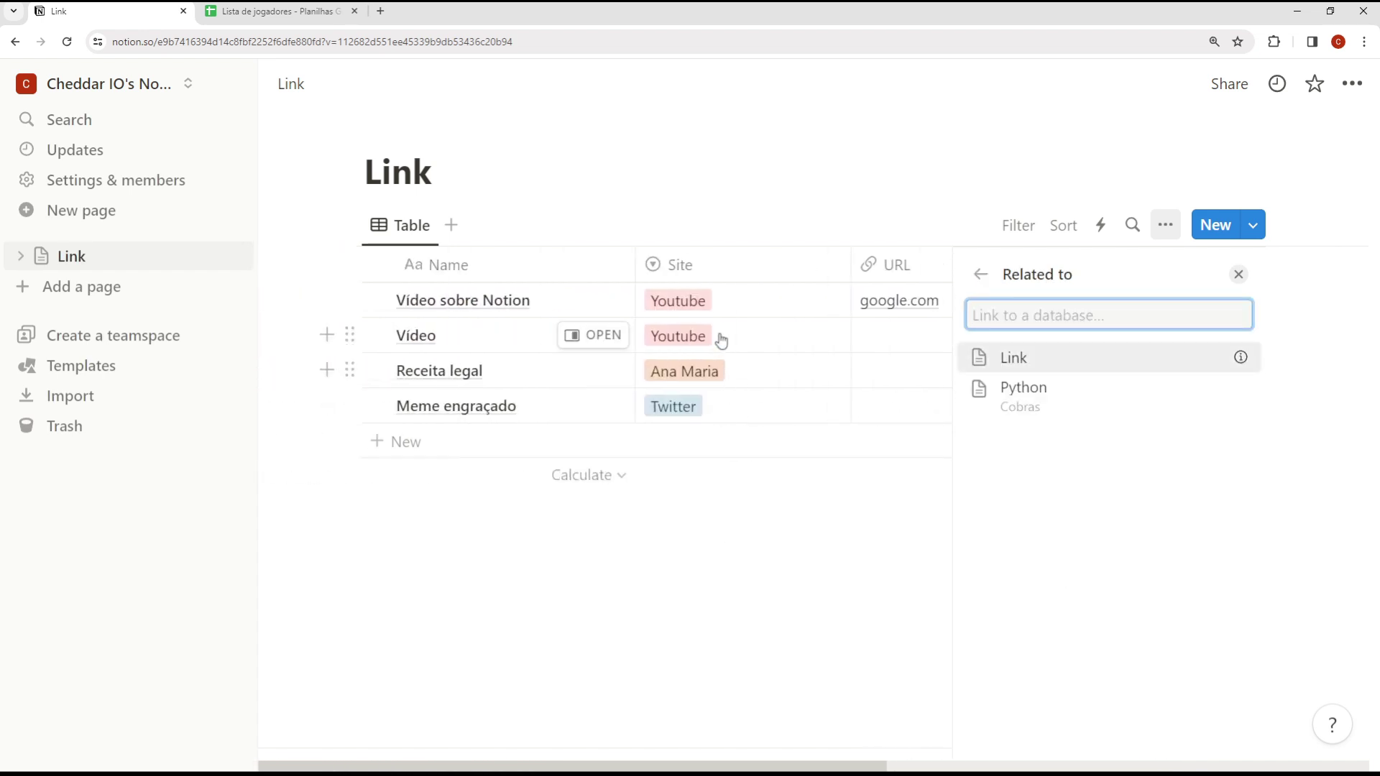
pyautogui.click(1049, 397)
pyautogui.click(1075, 453)
pyautogui.hscroll(5, 1119, 379)
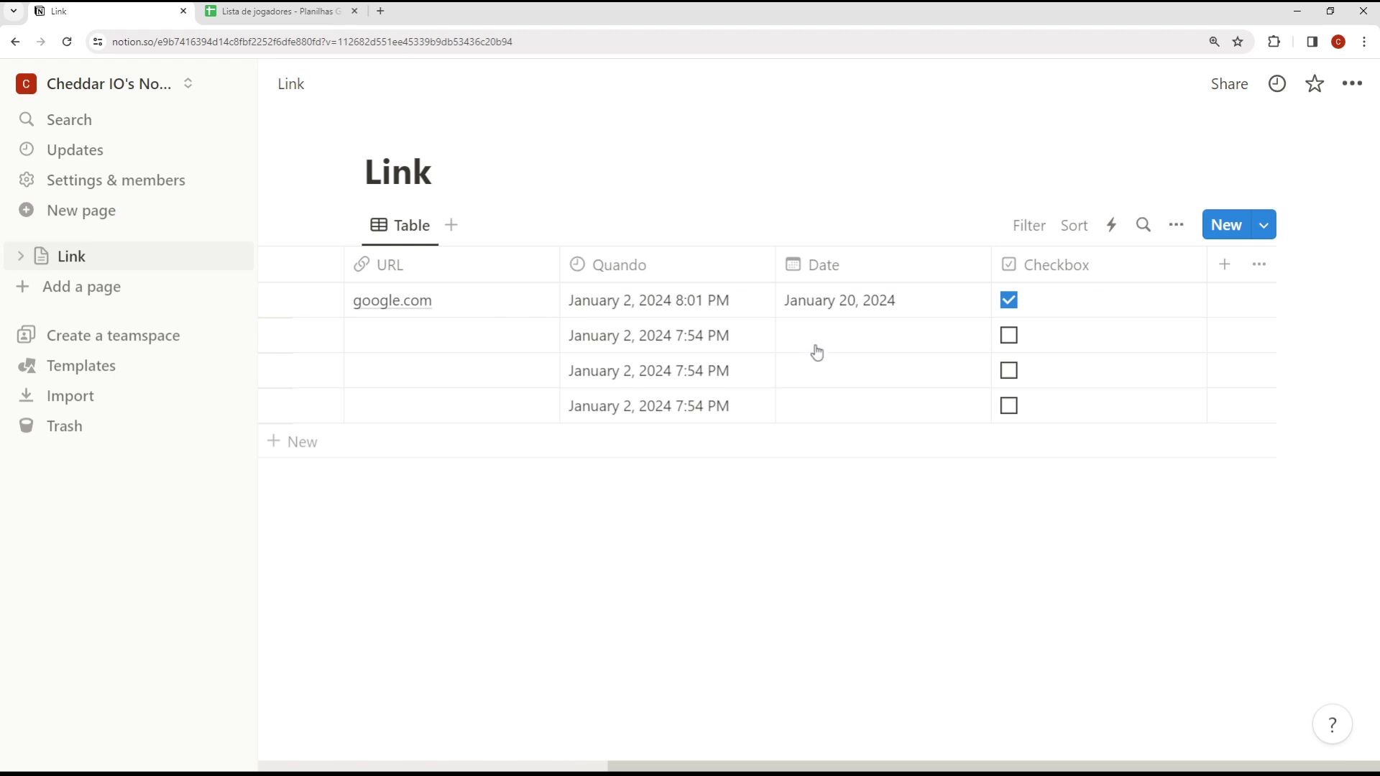
# Select all four rows of the Link table from Name through Checkbox and copy them.
pyautogui.hscroll(-7, 817, 348)
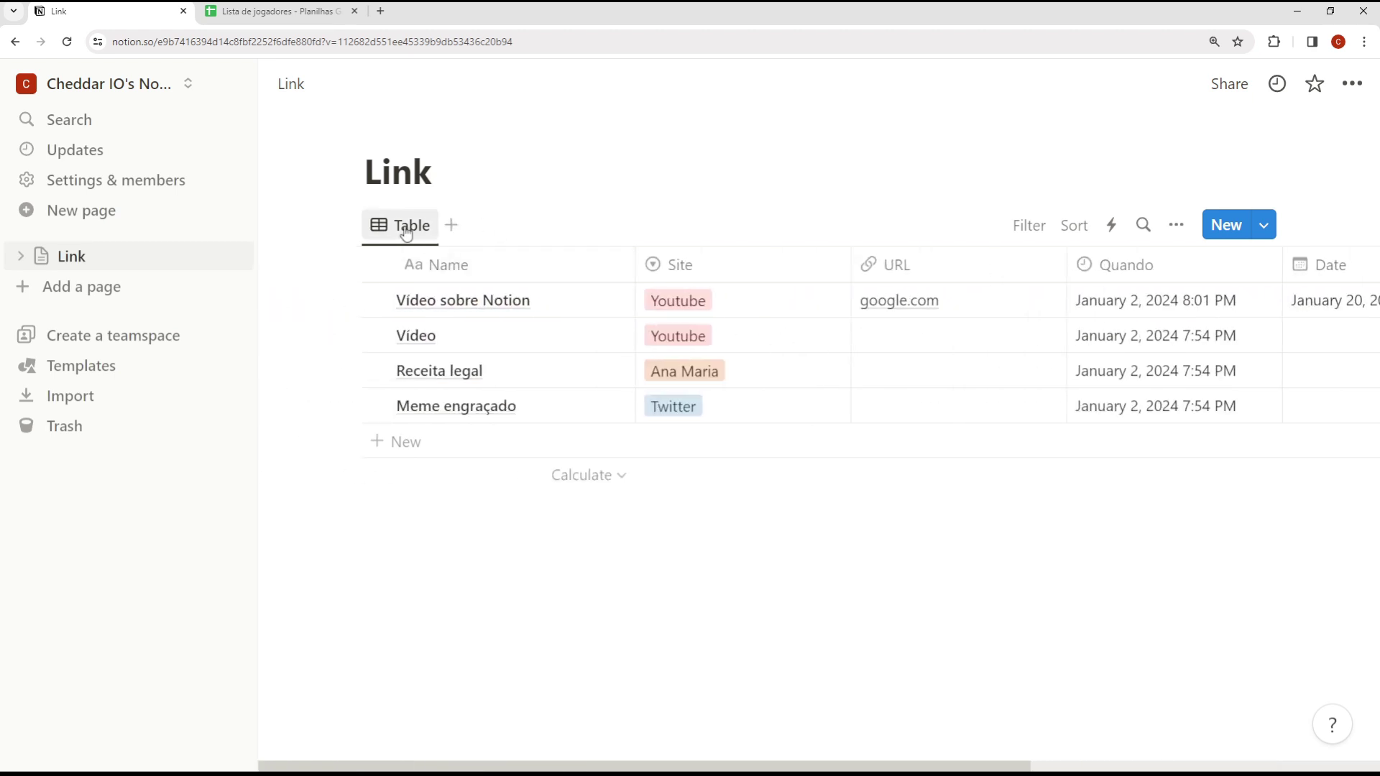
pyautogui.click(554, 314)
pyautogui.press('Escape')
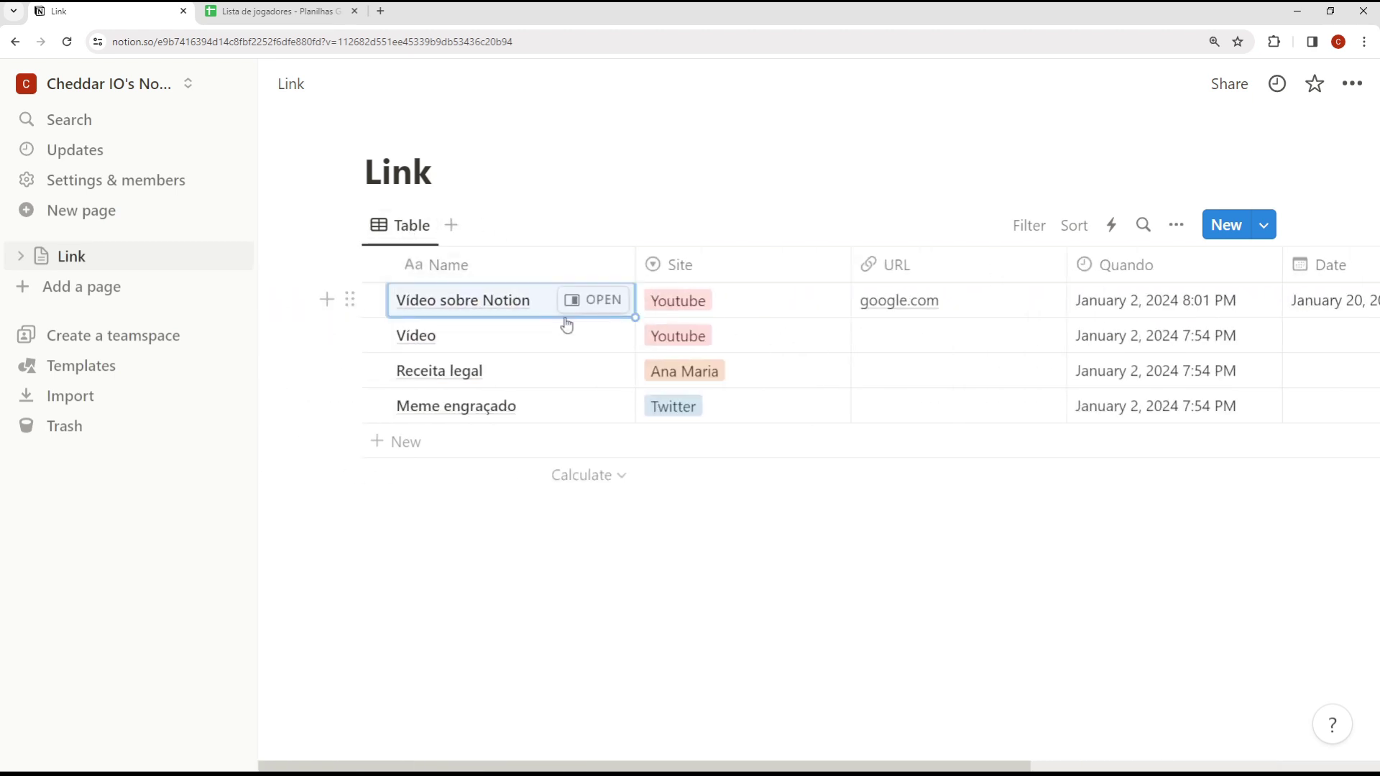
pyautogui.hotkey('shift', 'Down')
pyautogui.hotkey('shift', 'Right')
pyautogui.hotkey('shift', 'Right')
pyautogui.hotkey('shift', 'Down')
pyautogui.hotkey('shift', 'Right')
pyautogui.hotkey('shift', 'Right')
pyautogui.hotkey('shift', 'Down')
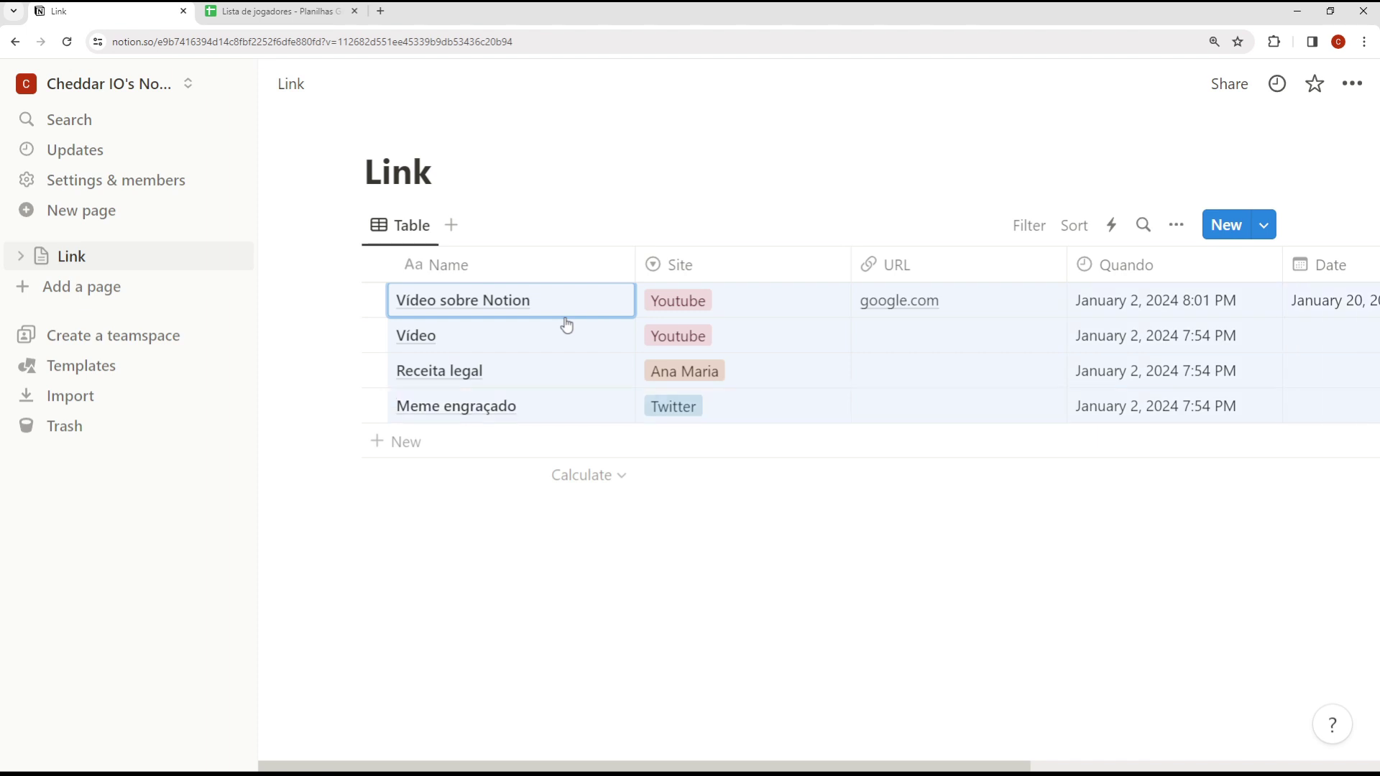
pyautogui.hotkey('shift', 'Right')
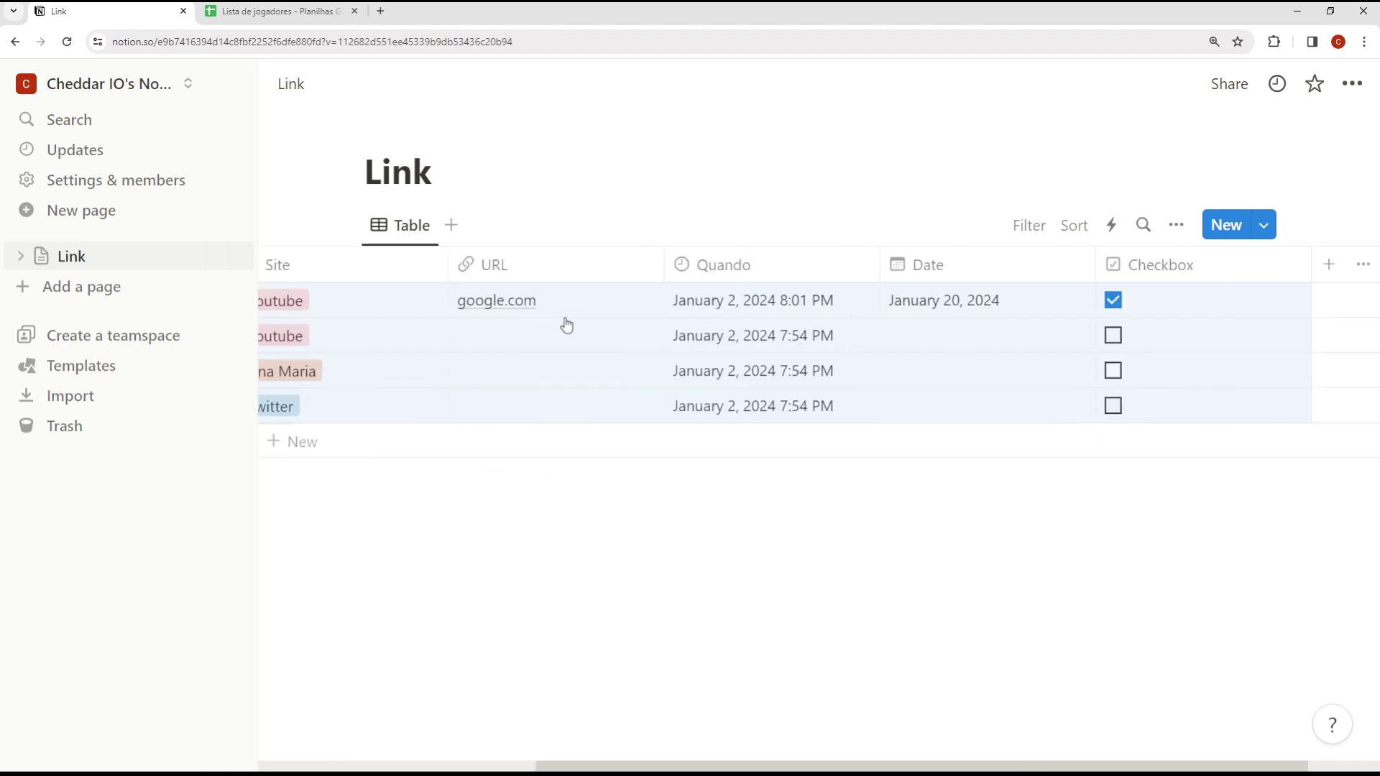
# Switch to Google Sheets, create a blank spreadsheet and paste the copied Link rows starting at A1.
pyautogui.click(299, 12)
pyautogui.click(52, 98)
pyautogui.moveTo(209, 127)
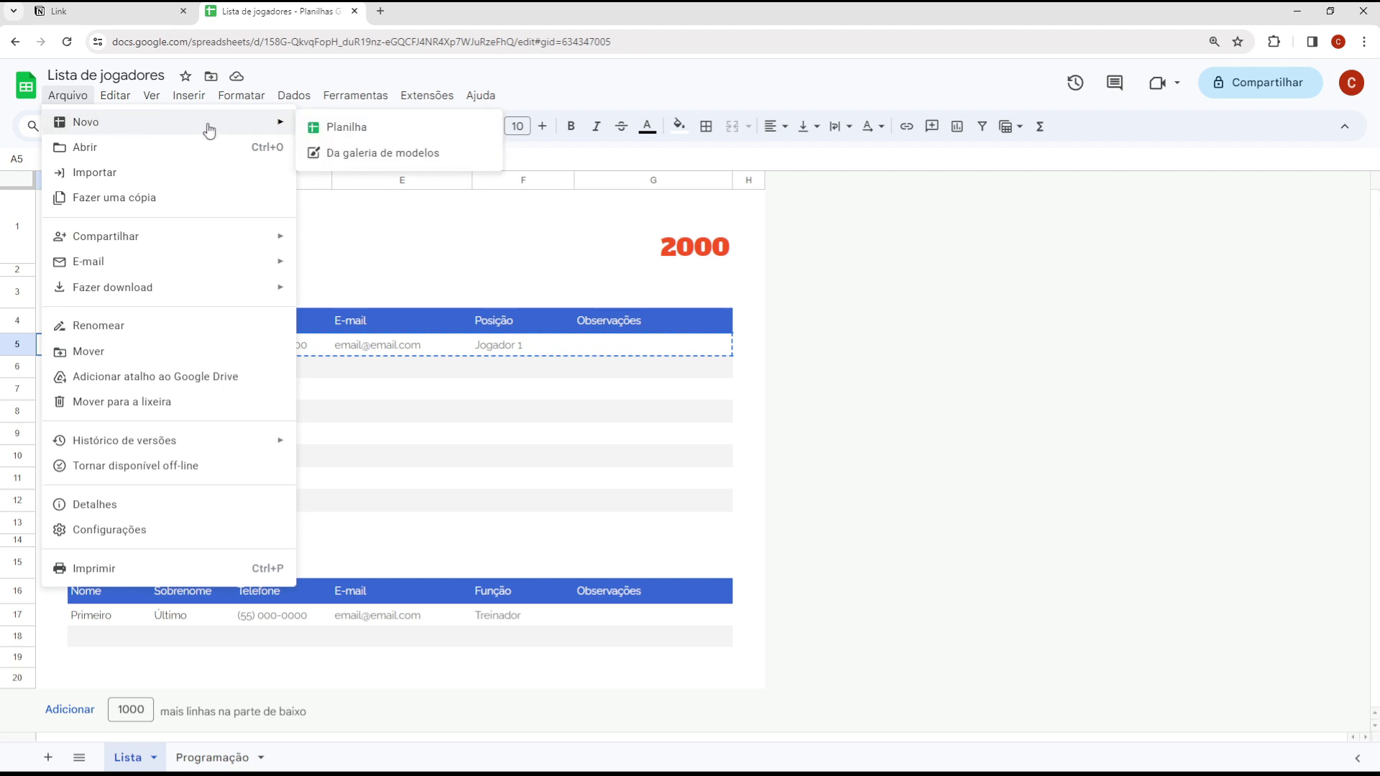
pyautogui.click(314, 125)
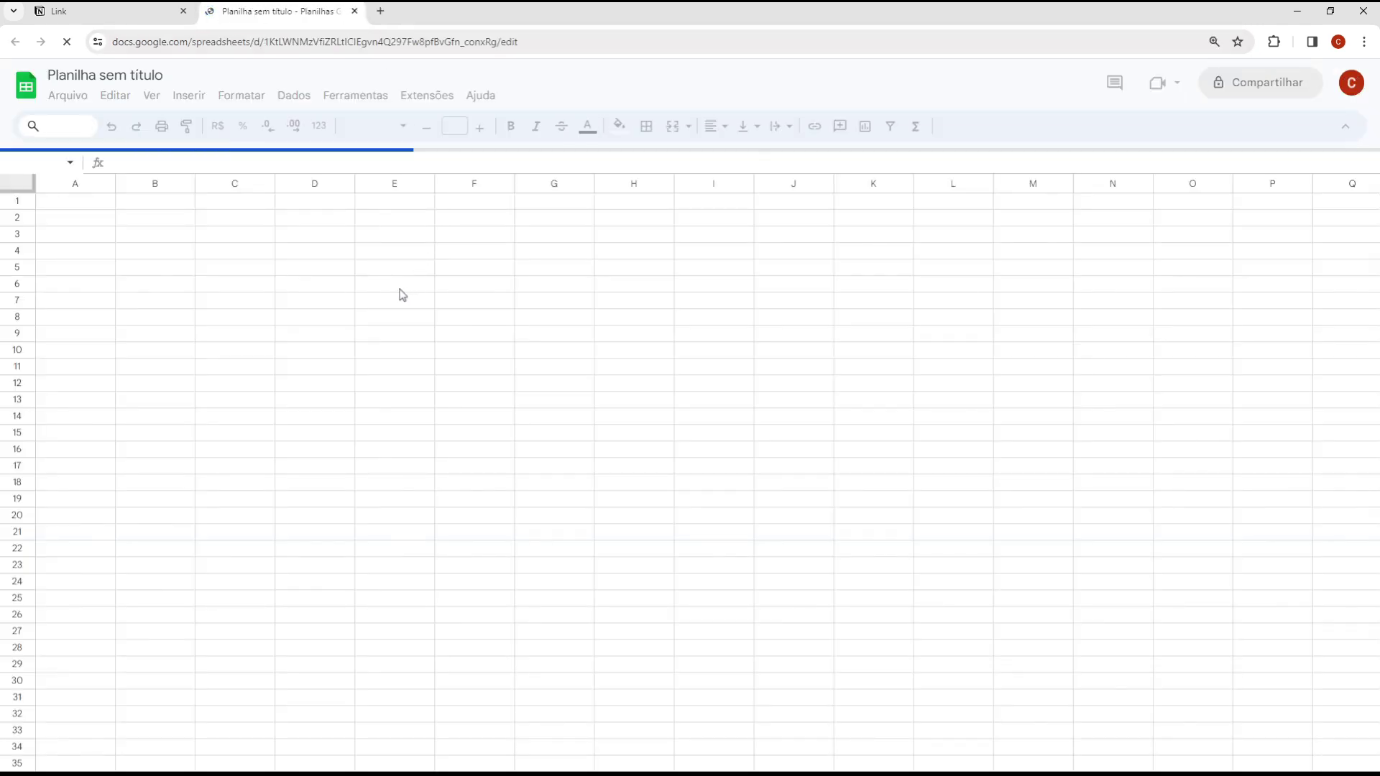
pyautogui.hotkey('ctrl', 'v')
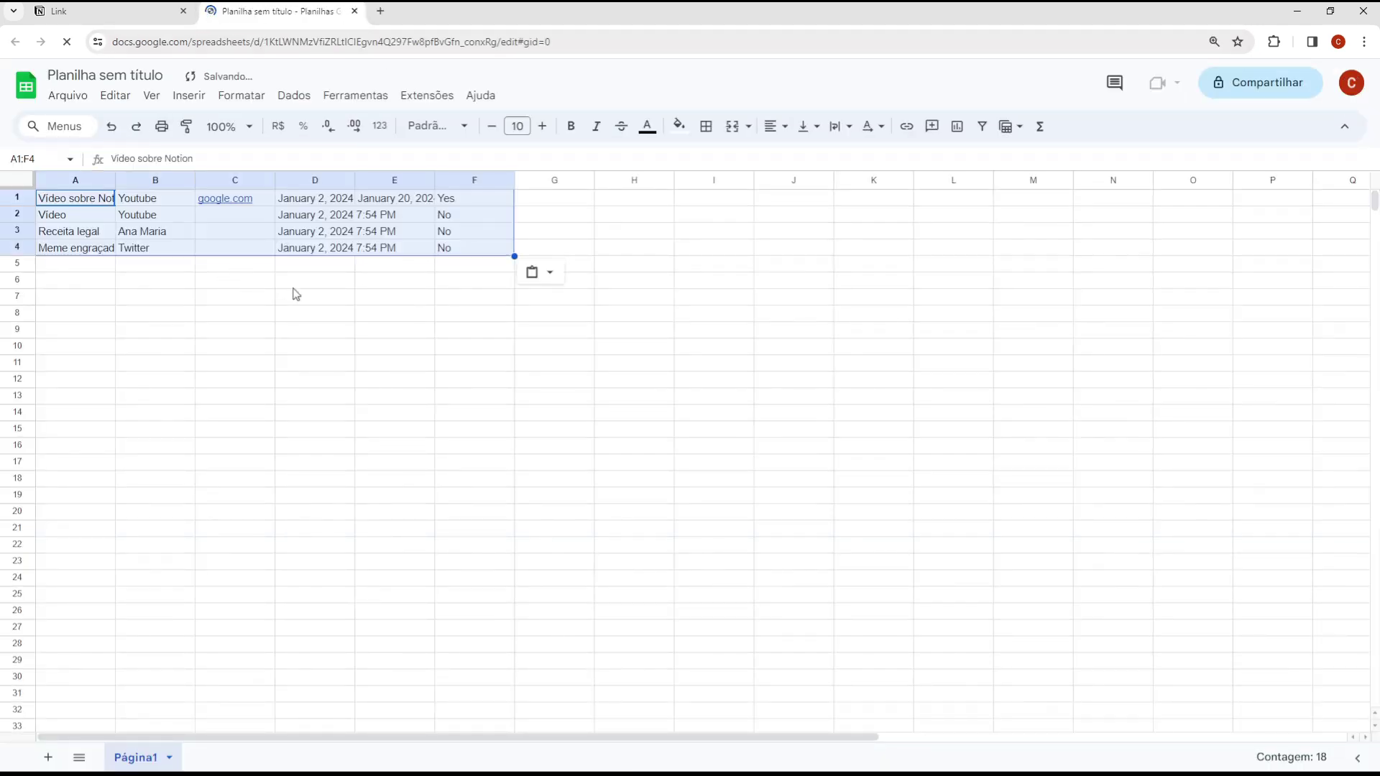
# Compare the pasted cells in Google Sheets, especially the checkbox values in column F, with the Link table in Notion.
pyautogui.click(296, 293)
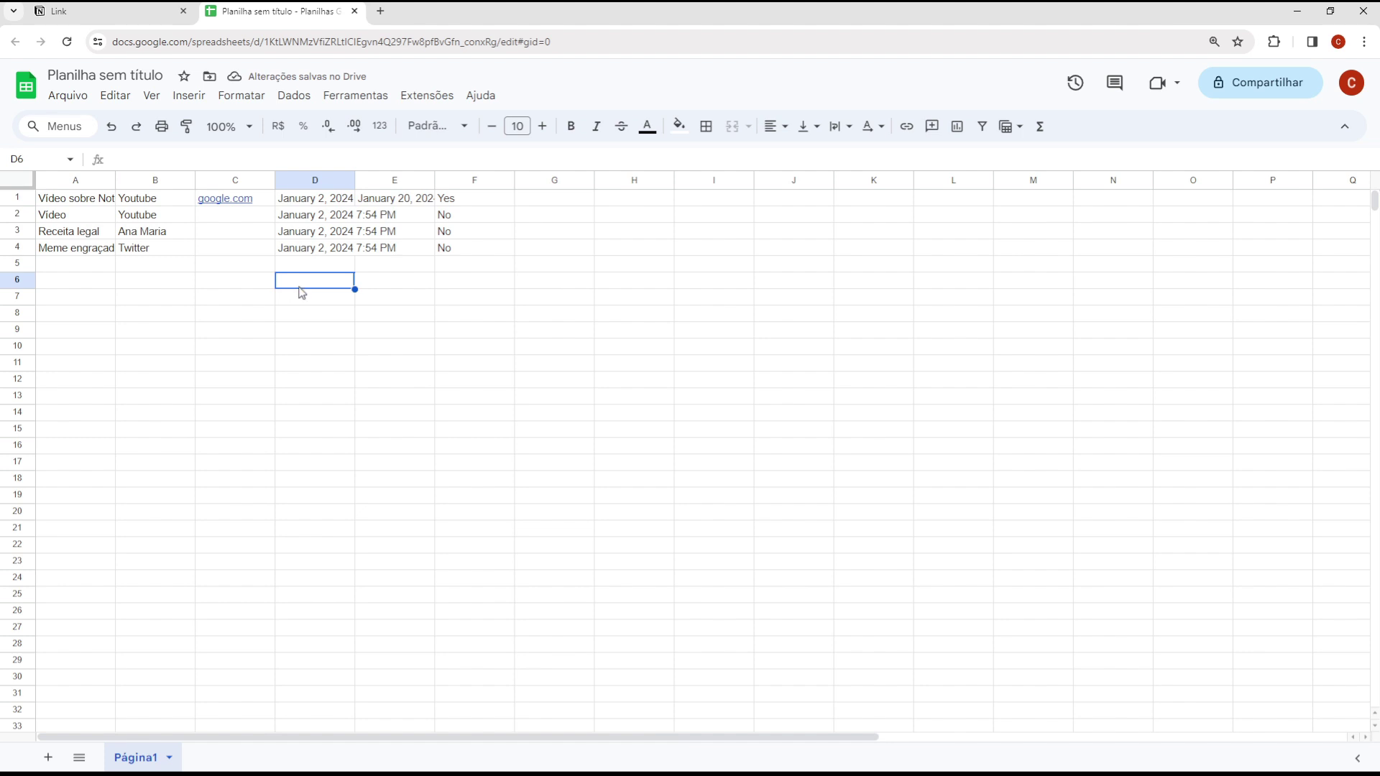
pyautogui.click(441, 252)
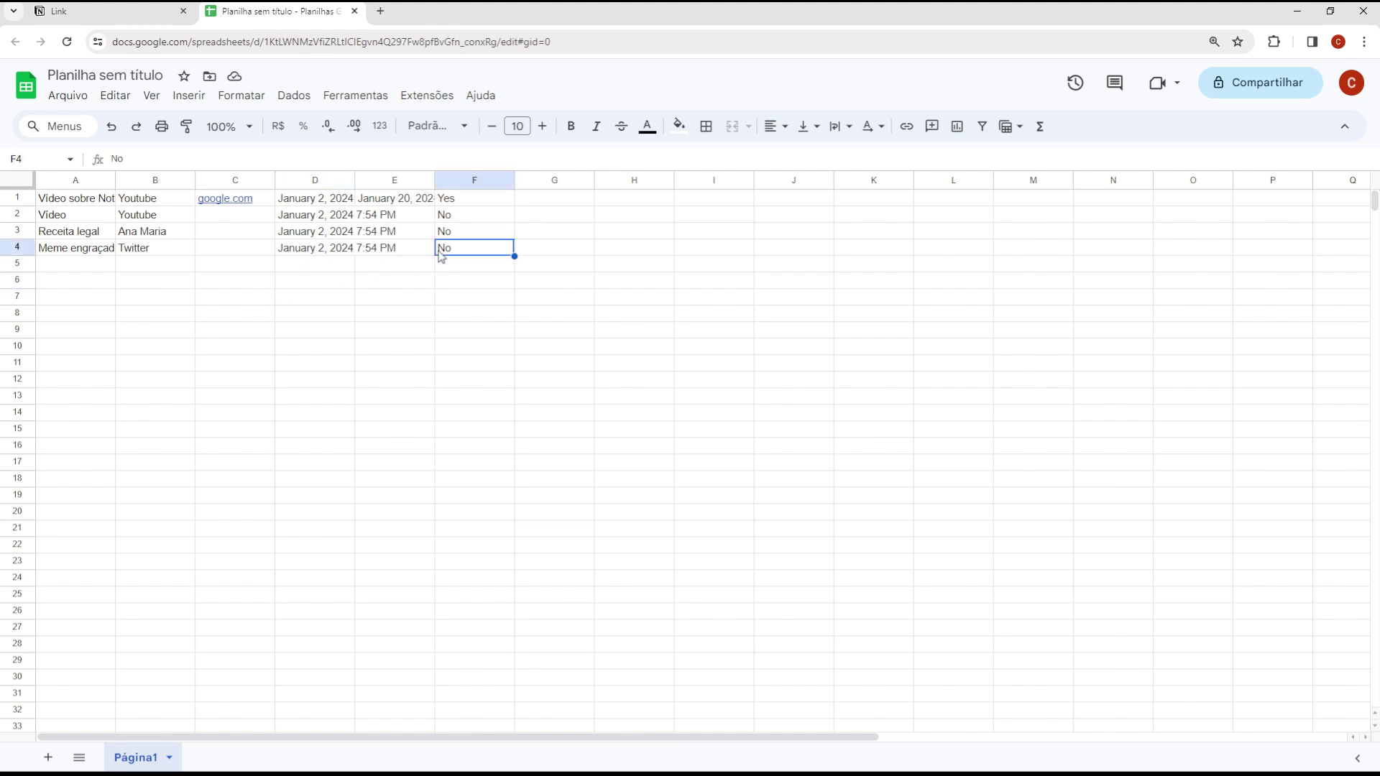
pyautogui.click(186, 254)
pyautogui.click(126, 10)
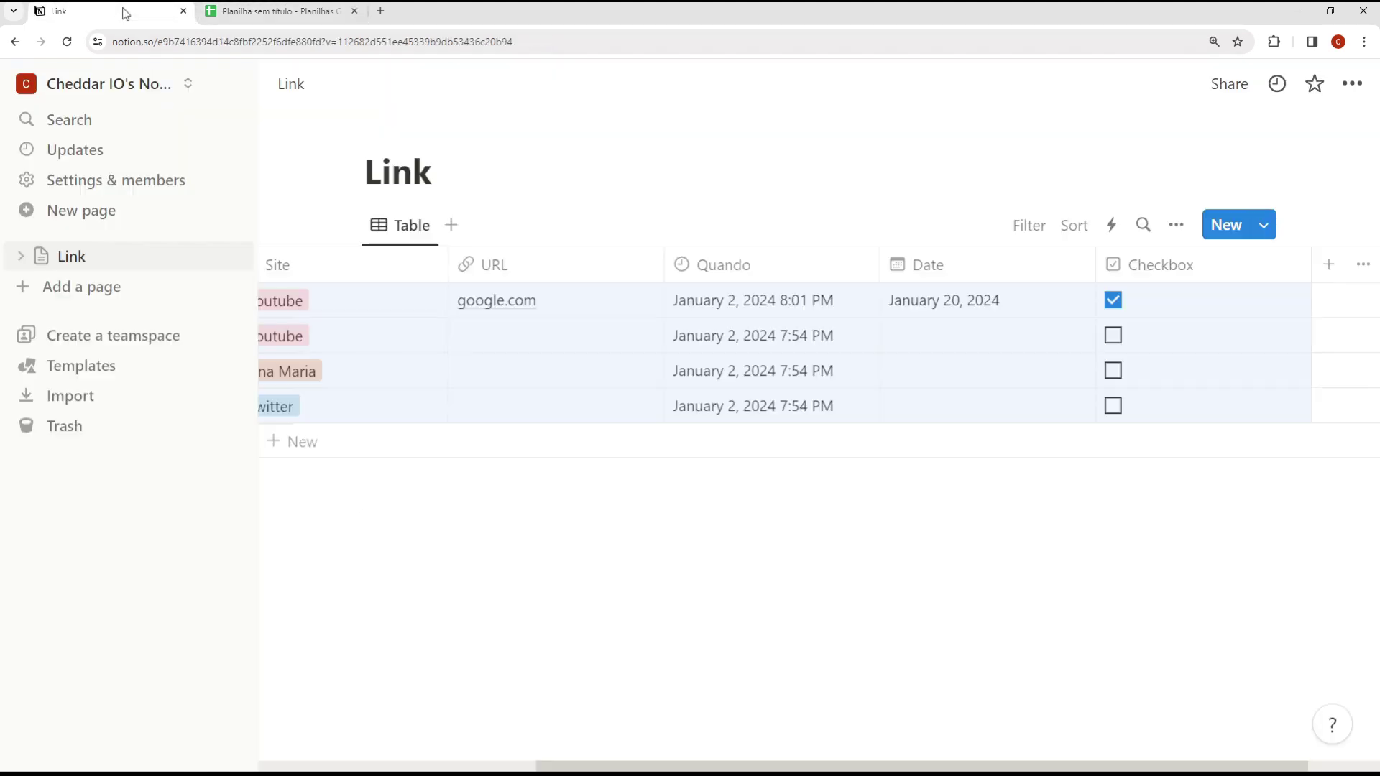
pyautogui.click(301, 7)
pyautogui.click(464, 200)
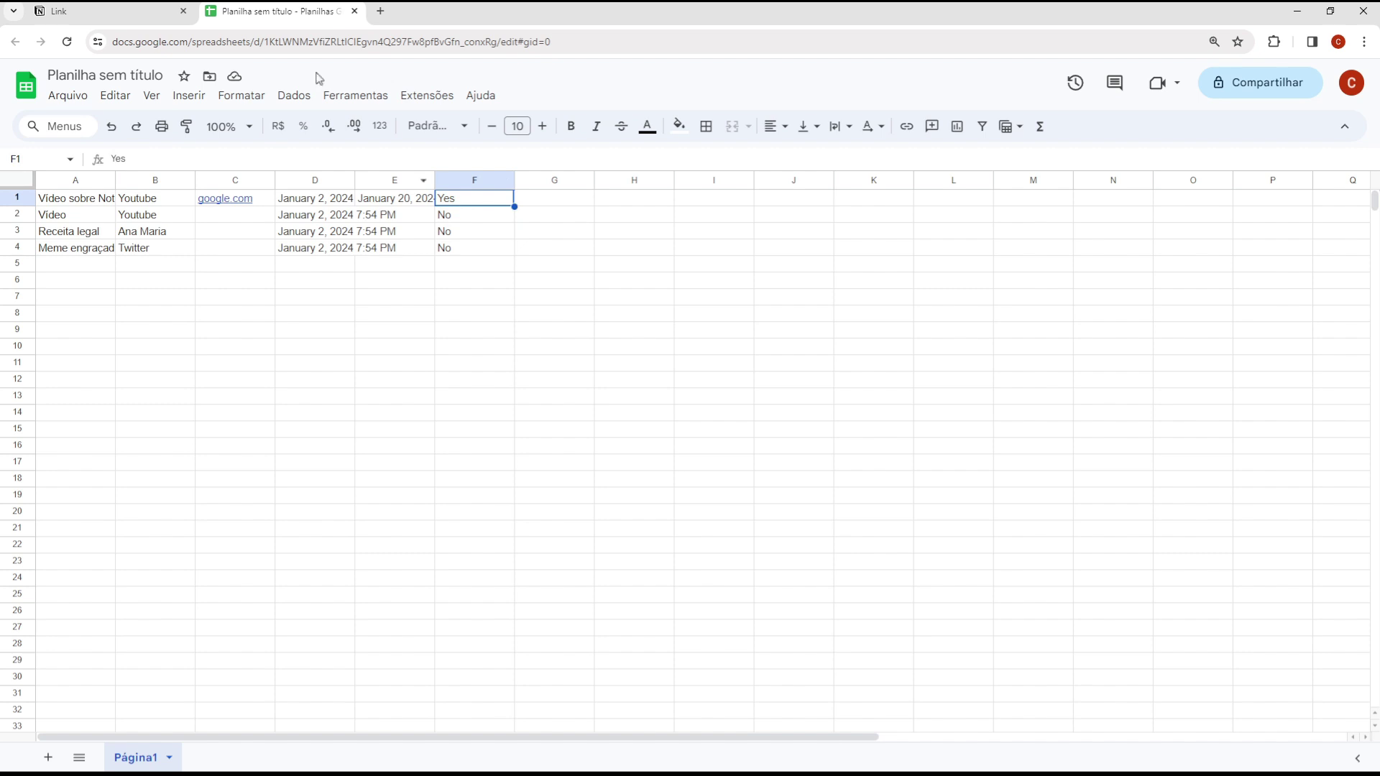
pyautogui.click(108, 11)
pyautogui.click(277, 8)
pyautogui.click(375, 281)
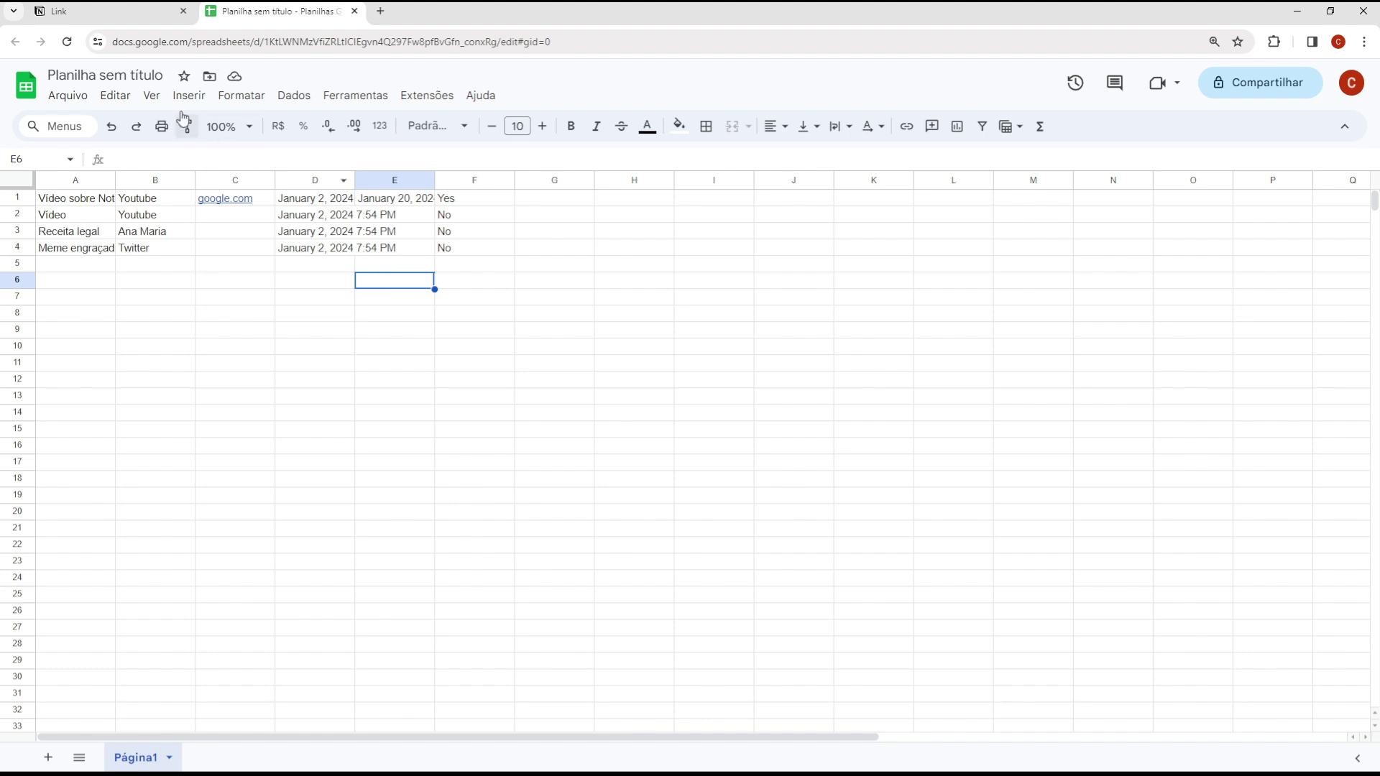
# Return to the Link table in Notion and move the Checkbox column between URL and Quando.
pyautogui.click(137, 12)
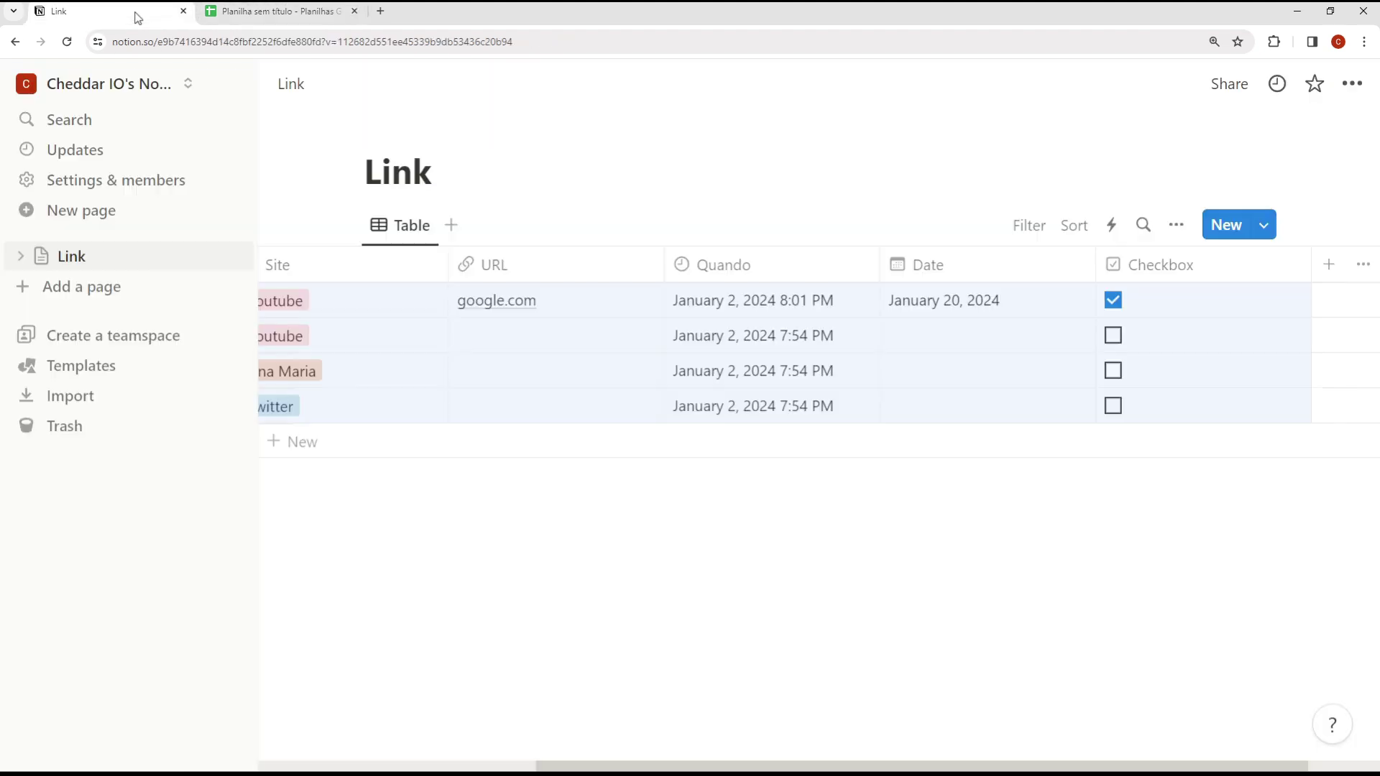
pyautogui.click(607, 572)
pyautogui.hscroll(5, 582, 359)
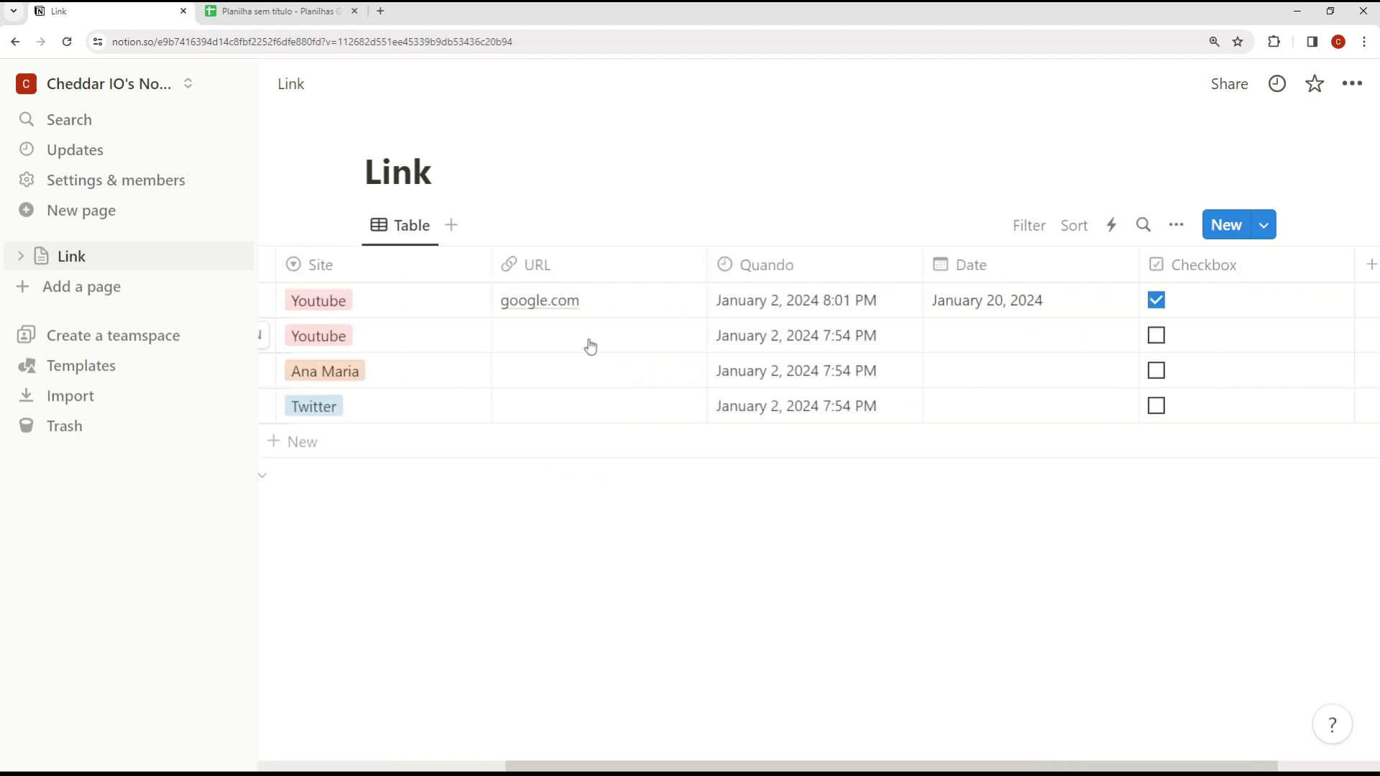
pyautogui.hscroll(-5, 792, 360)
pyautogui.hscroll(5, 1039, 323)
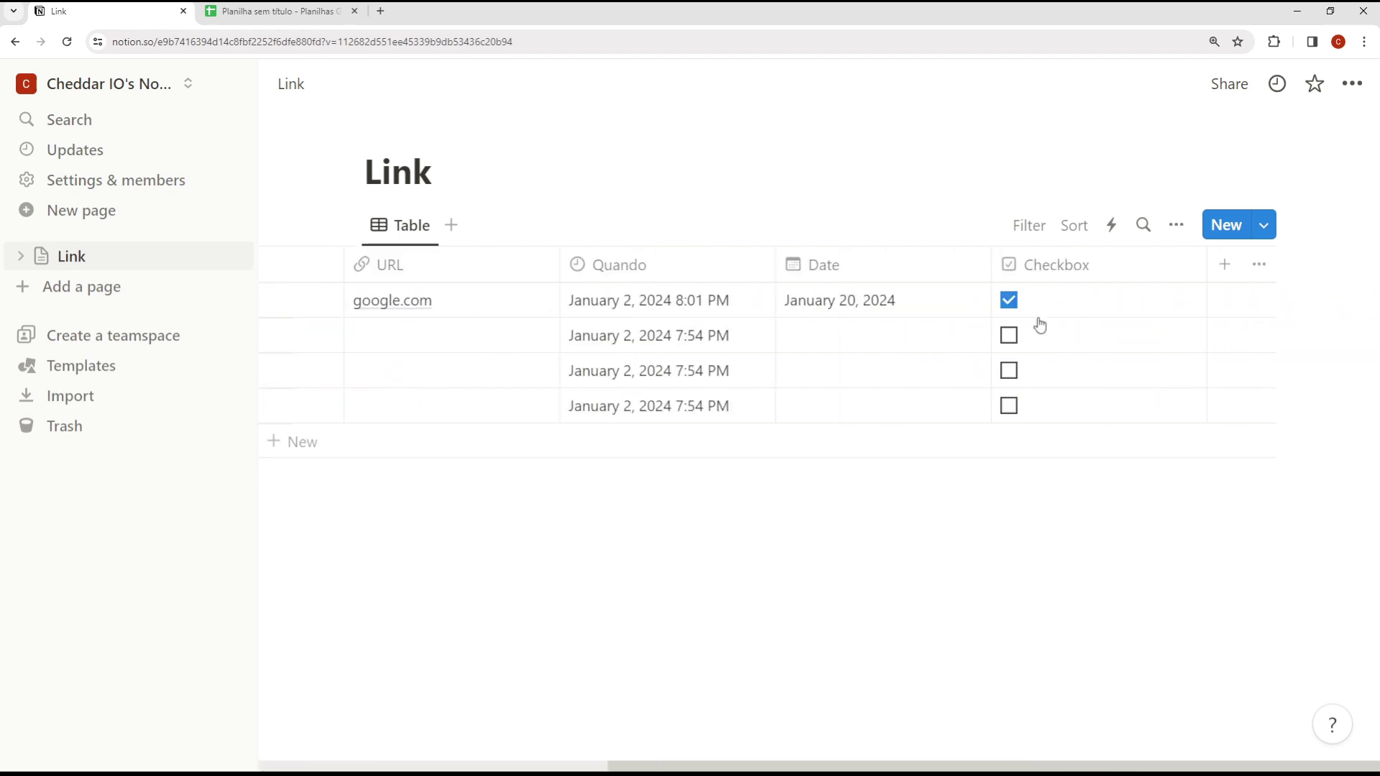
pyautogui.hscroll(-4, 1023, 350)
pyautogui.hscroll(4, 1035, 324)
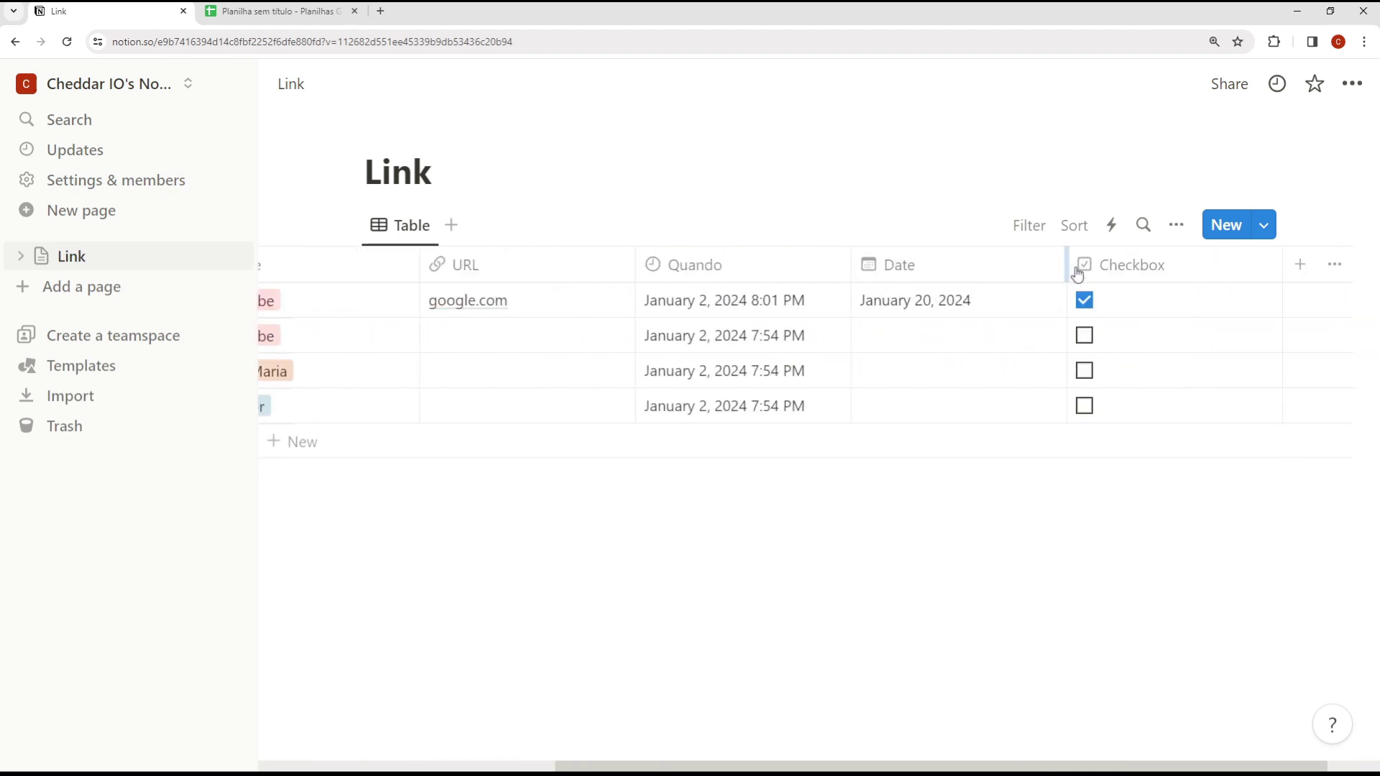
pyautogui.moveTo(1072, 263); pyautogui.dragTo(680, 271)
pyautogui.hscroll(-4, 699, 493)
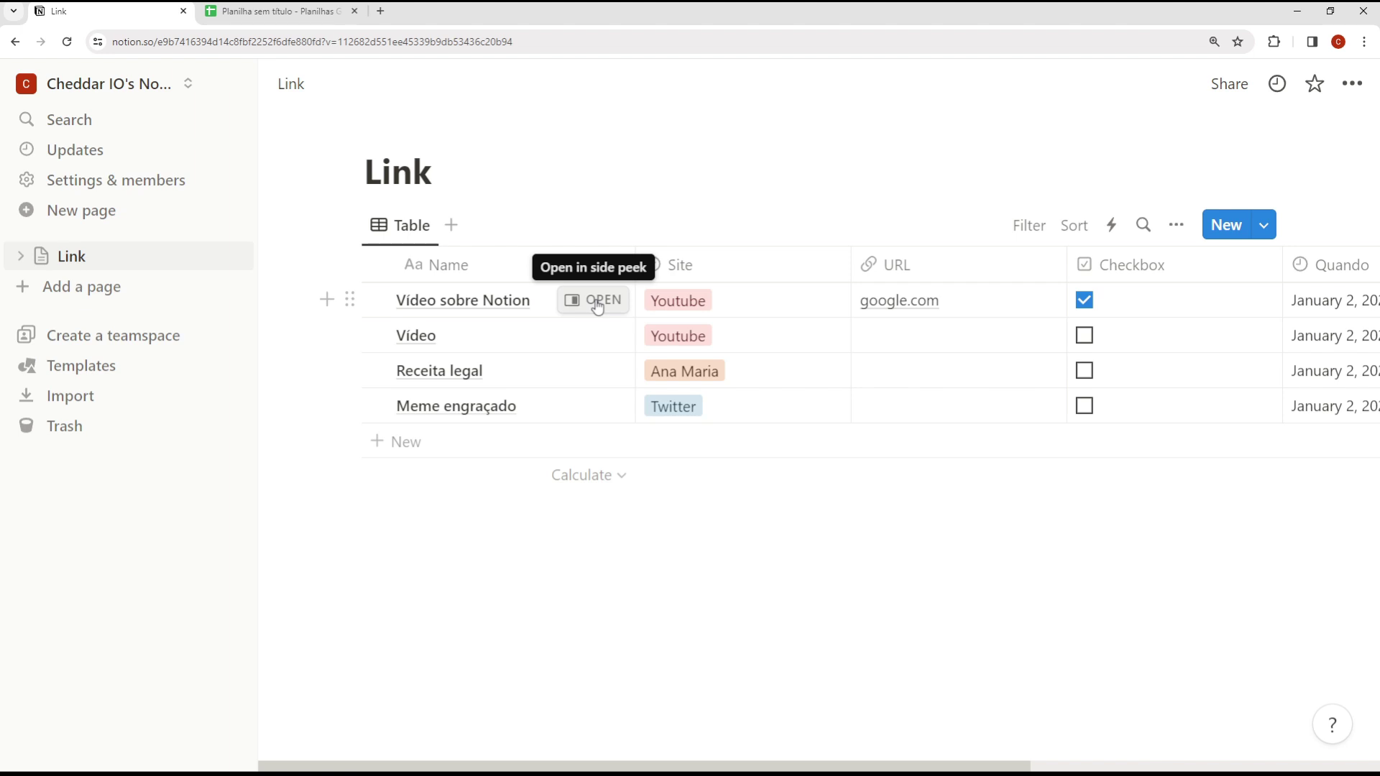
# Switch to the Google Sheets spreadsheet and examine the first pasted row from A1 to F1.
pyautogui.click(316, 11)
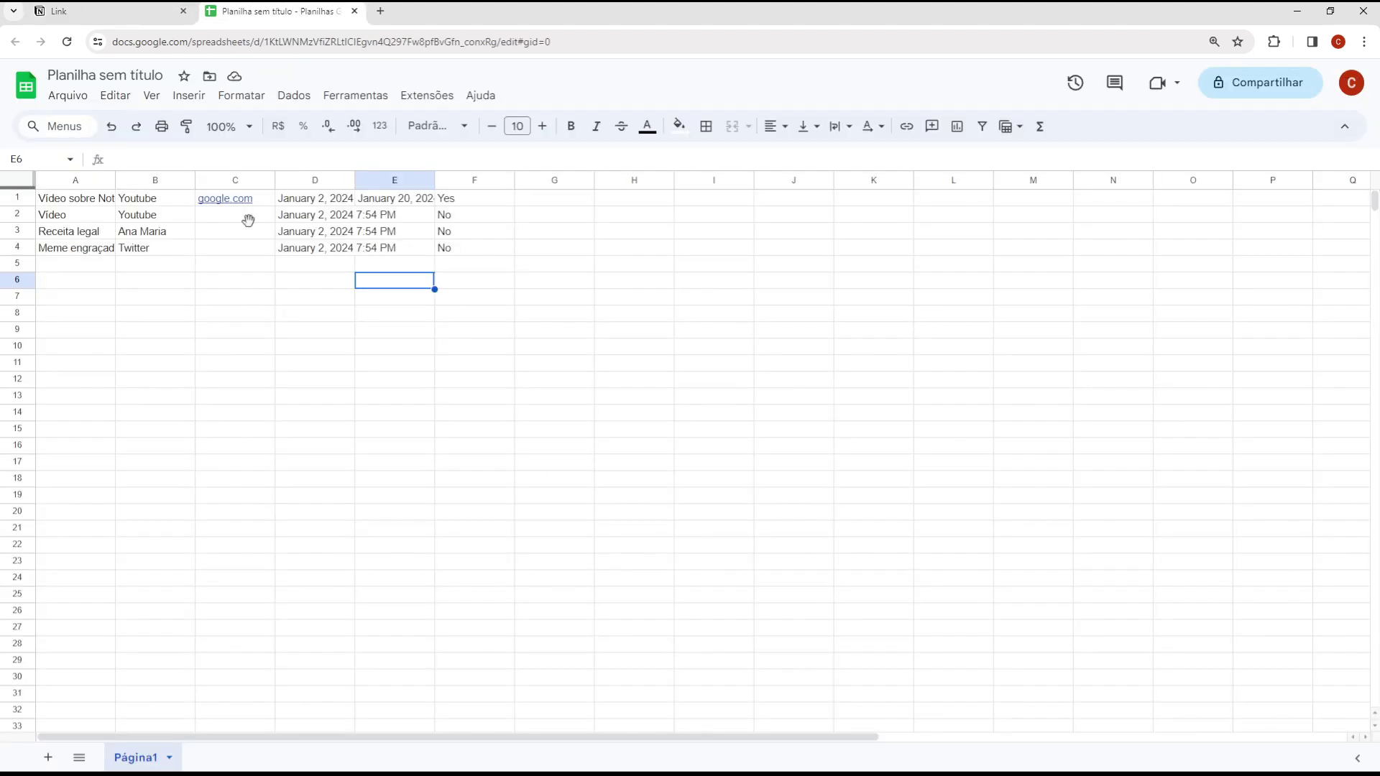
pyautogui.click(84, 203)
pyautogui.click(468, 203)
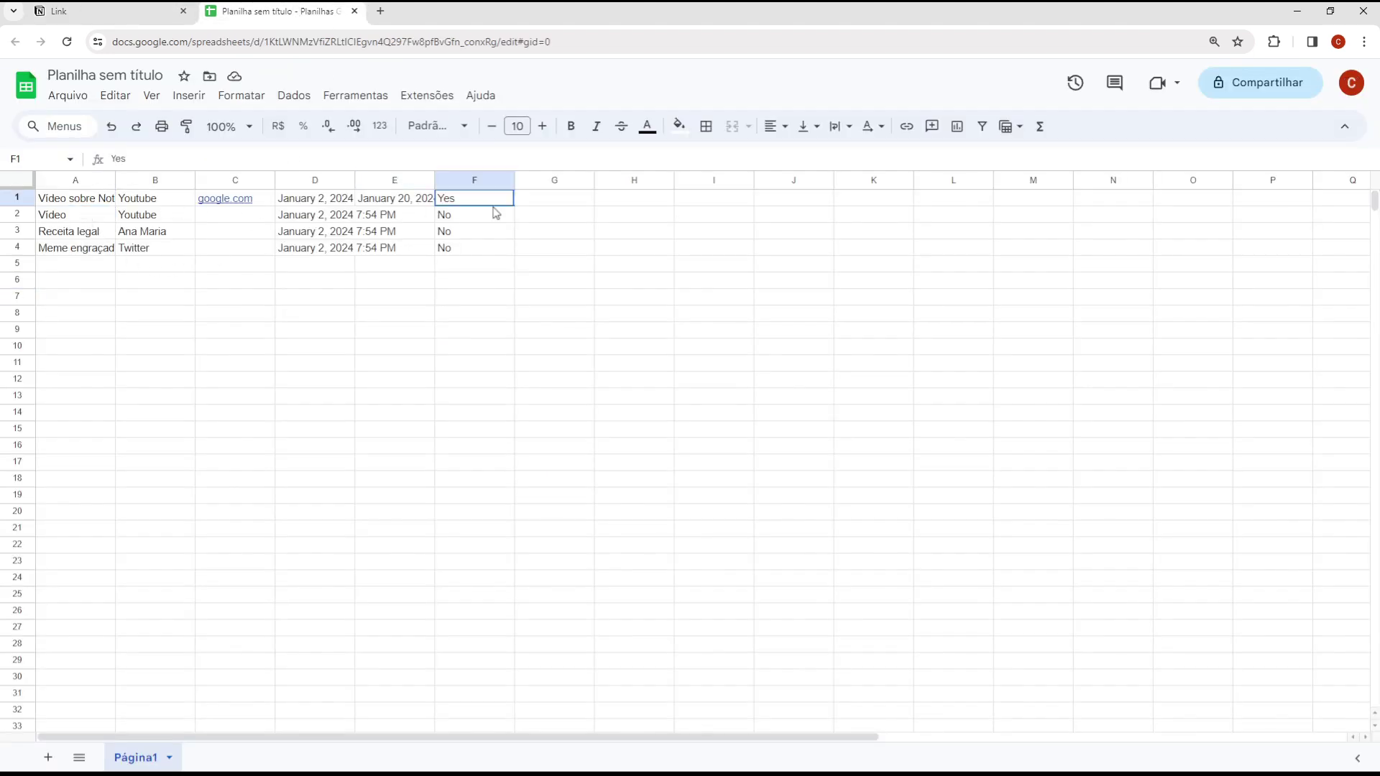
pyautogui.click(101, 203)
# Switch back to Notion, open the Vídeo sobre Notion row in side peek and start an empty page in it.
pyautogui.click(143, 22)
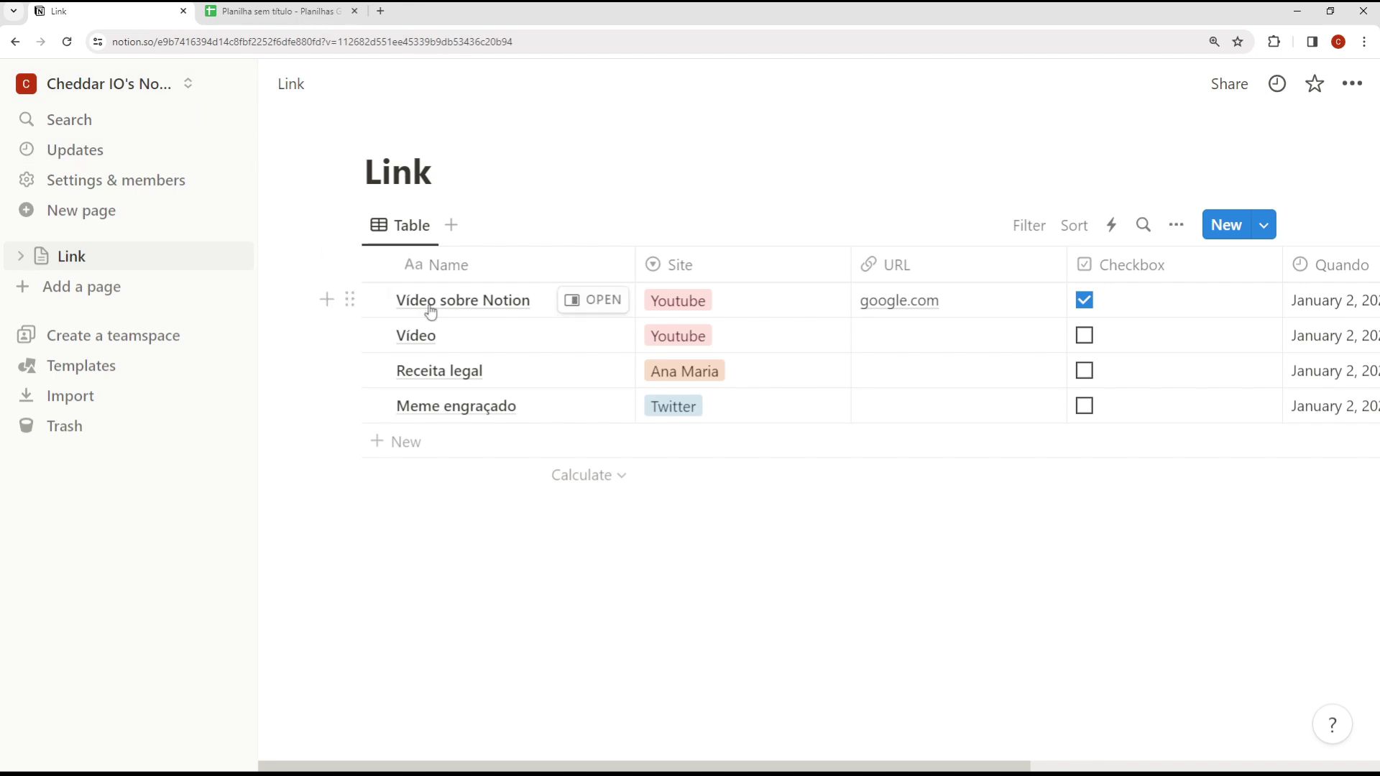
pyautogui.click(606, 302)
pyautogui.scroll(-2, 936, 410)
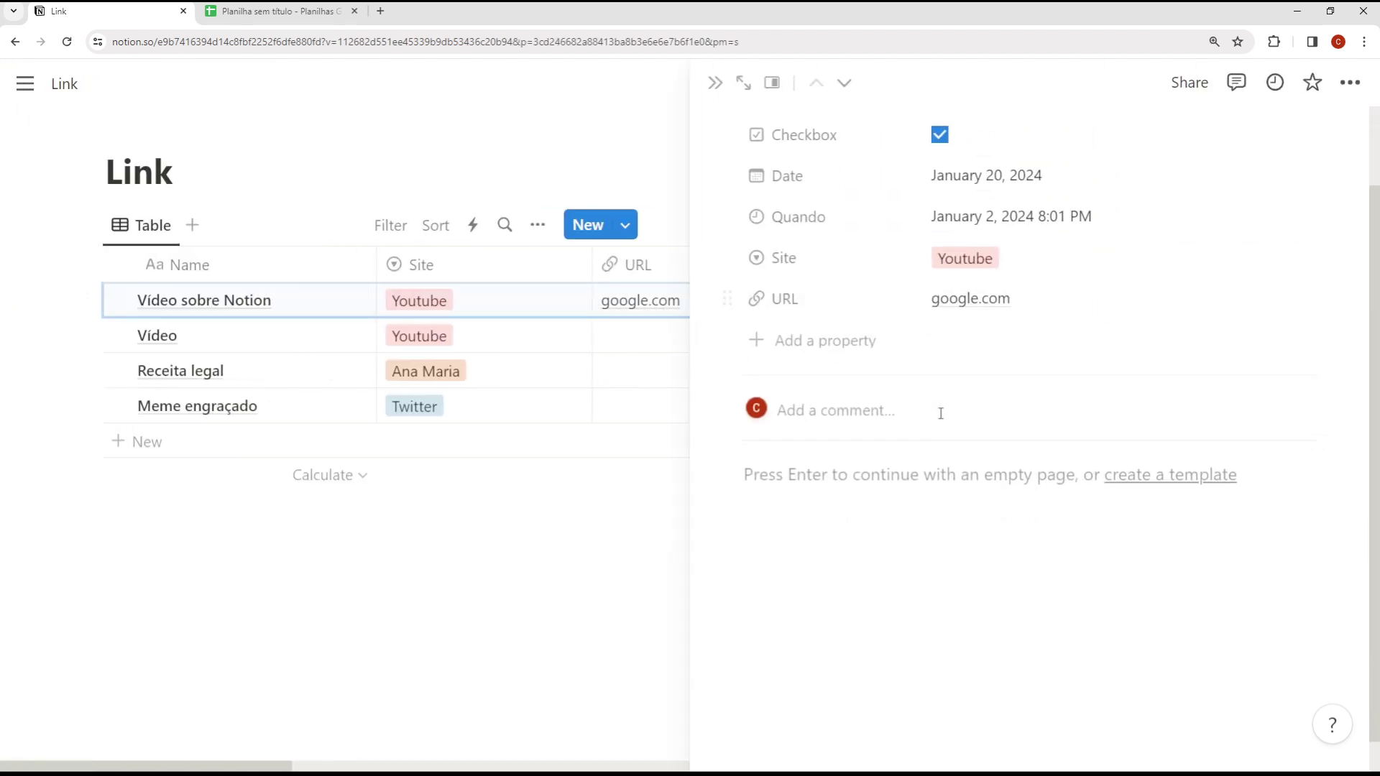
pyautogui.click(908, 449)
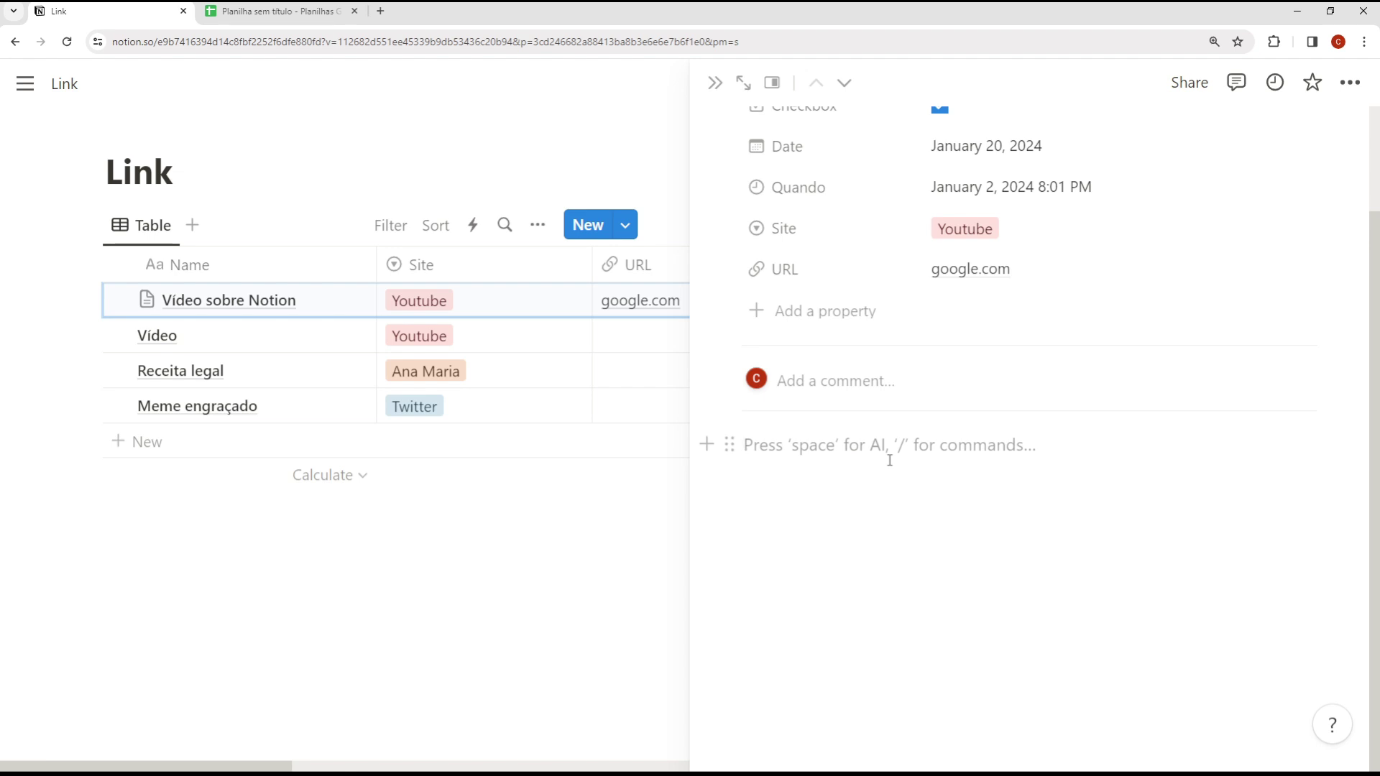
# Review the properties and body of the Vídeo sobre Notion page, and remove its started empty page.
pyautogui.scroll(2, 880, 302)
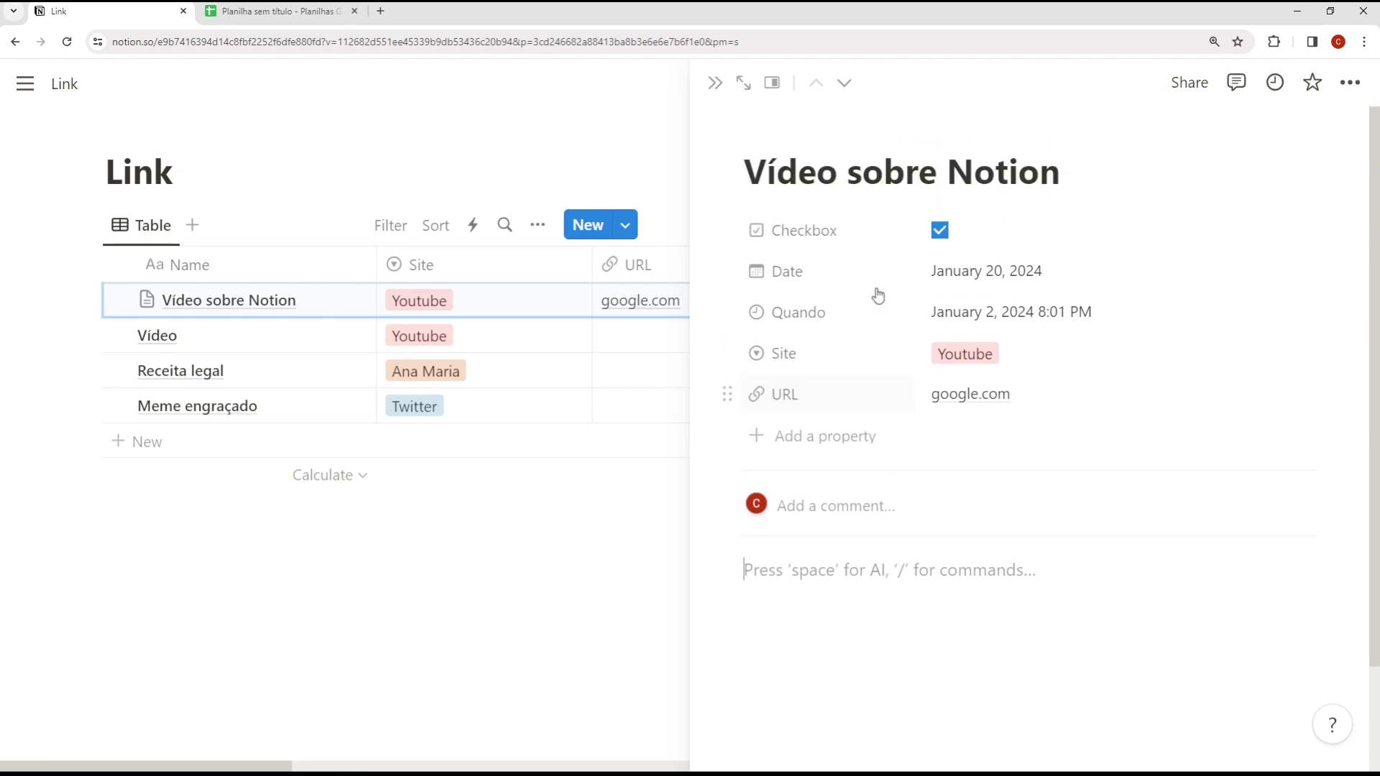
pyautogui.scroll(-2, 918, 565)
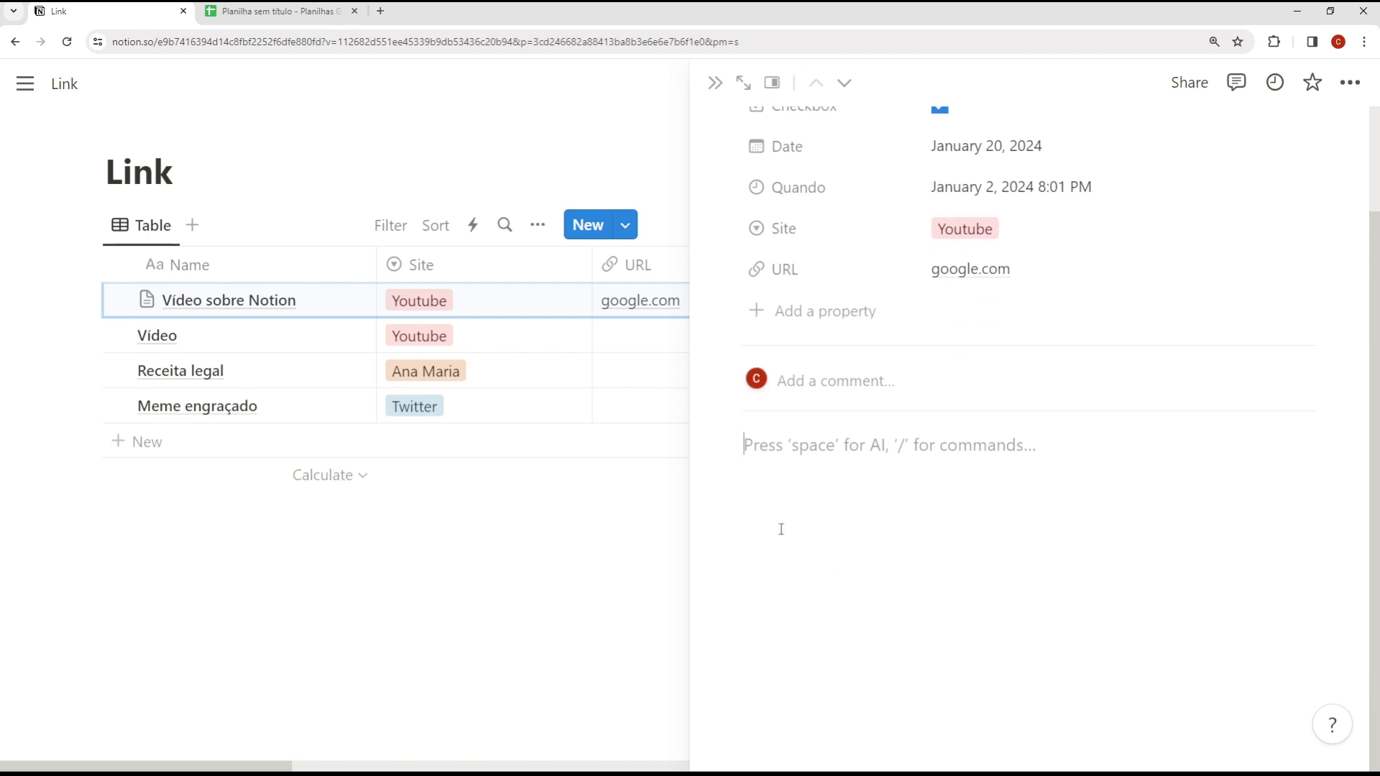
pyautogui.scroll(2, 782, 529)
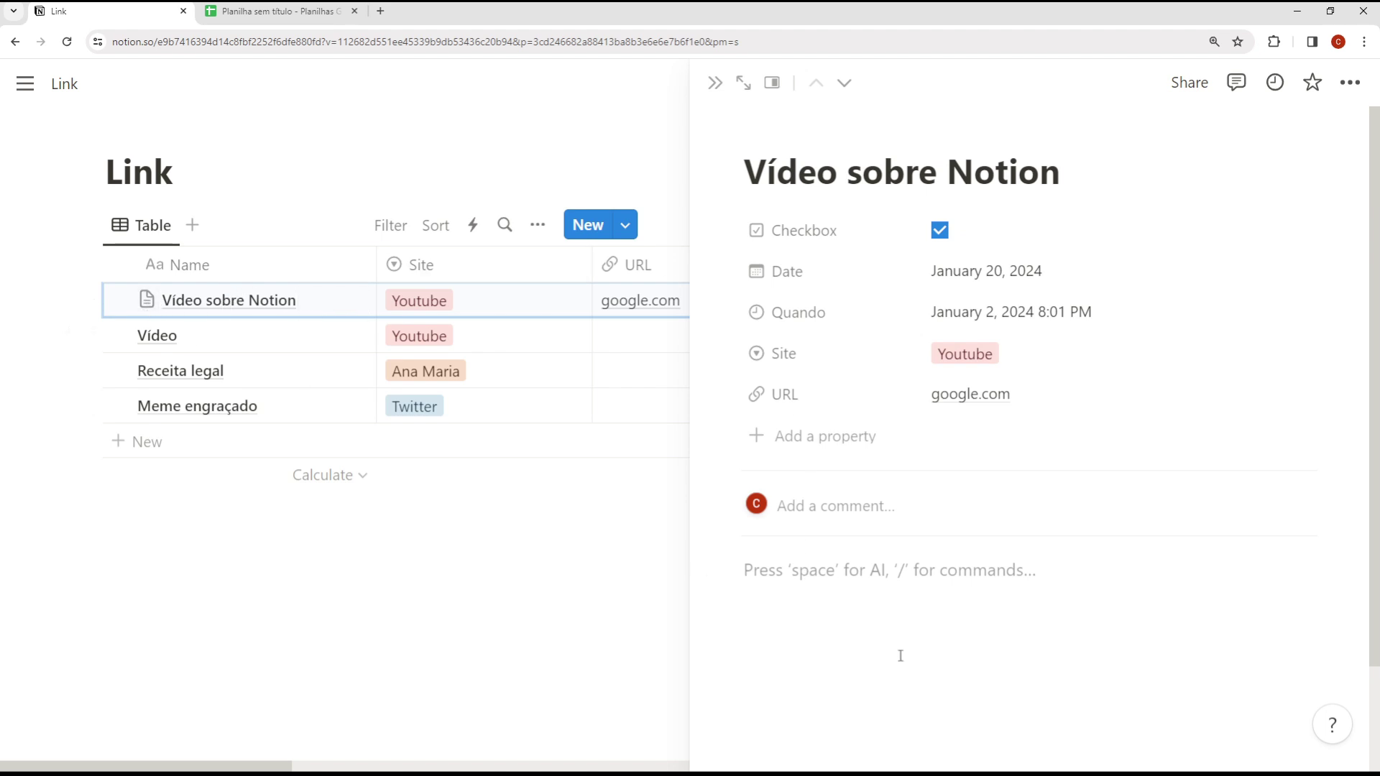
pyautogui.press('BackSpace')
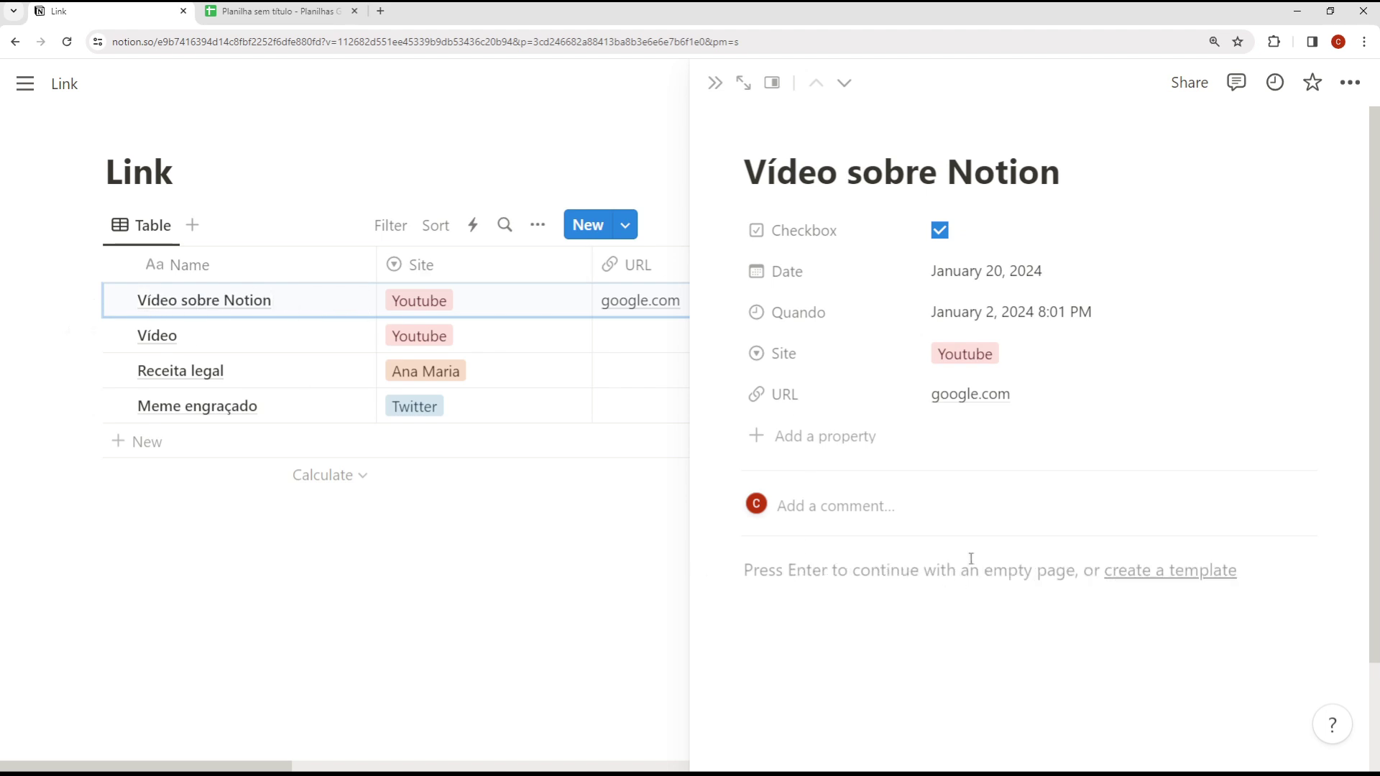
# Start the empty page body in Vídeo sobre Notion again and remove it.
pyautogui.scroll(-2, 933, 603)
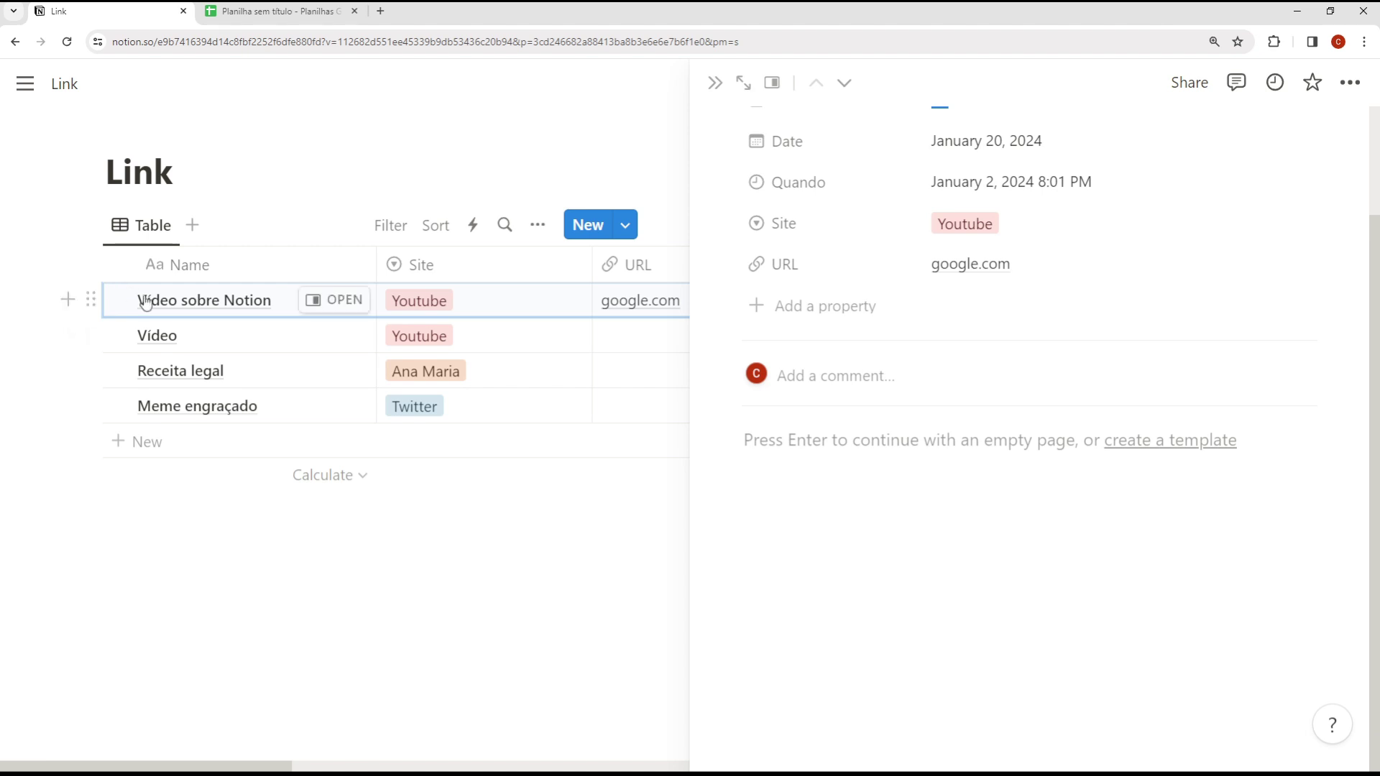
pyautogui.click(912, 460)
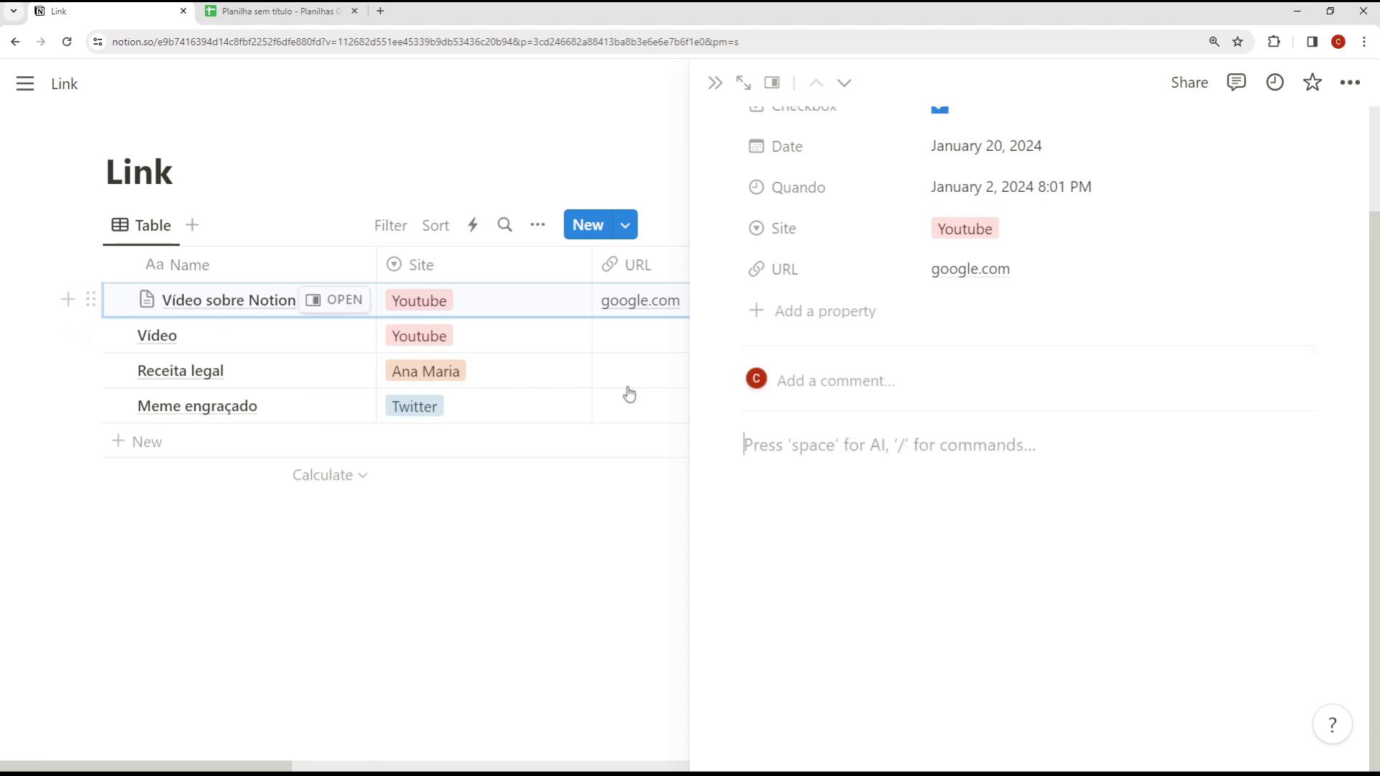
pyautogui.press('BackSpace')
pyautogui.scroll(2, 813, 467)
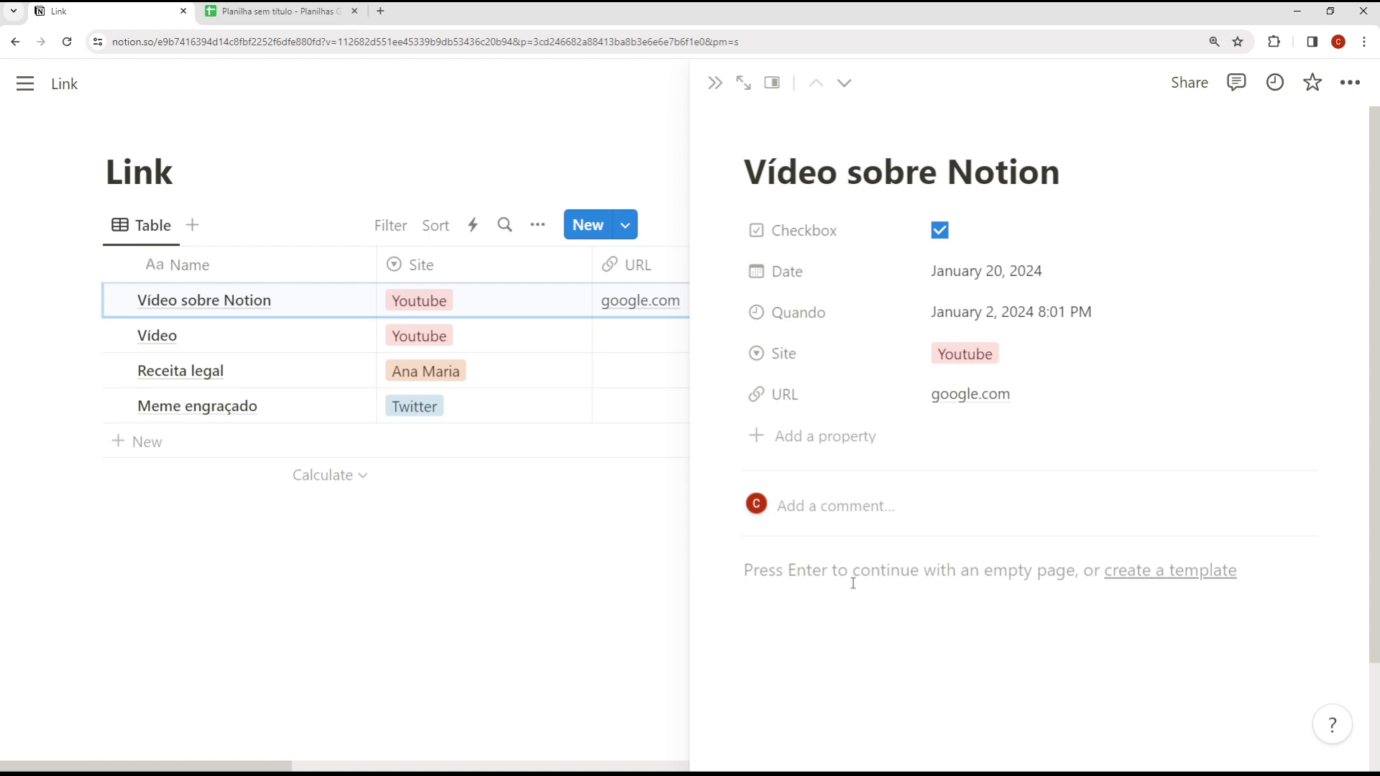
# Close the side peek of Vídeo sobre Notion and return to the full Link table.
pyautogui.scroll(-2, 834, 547)
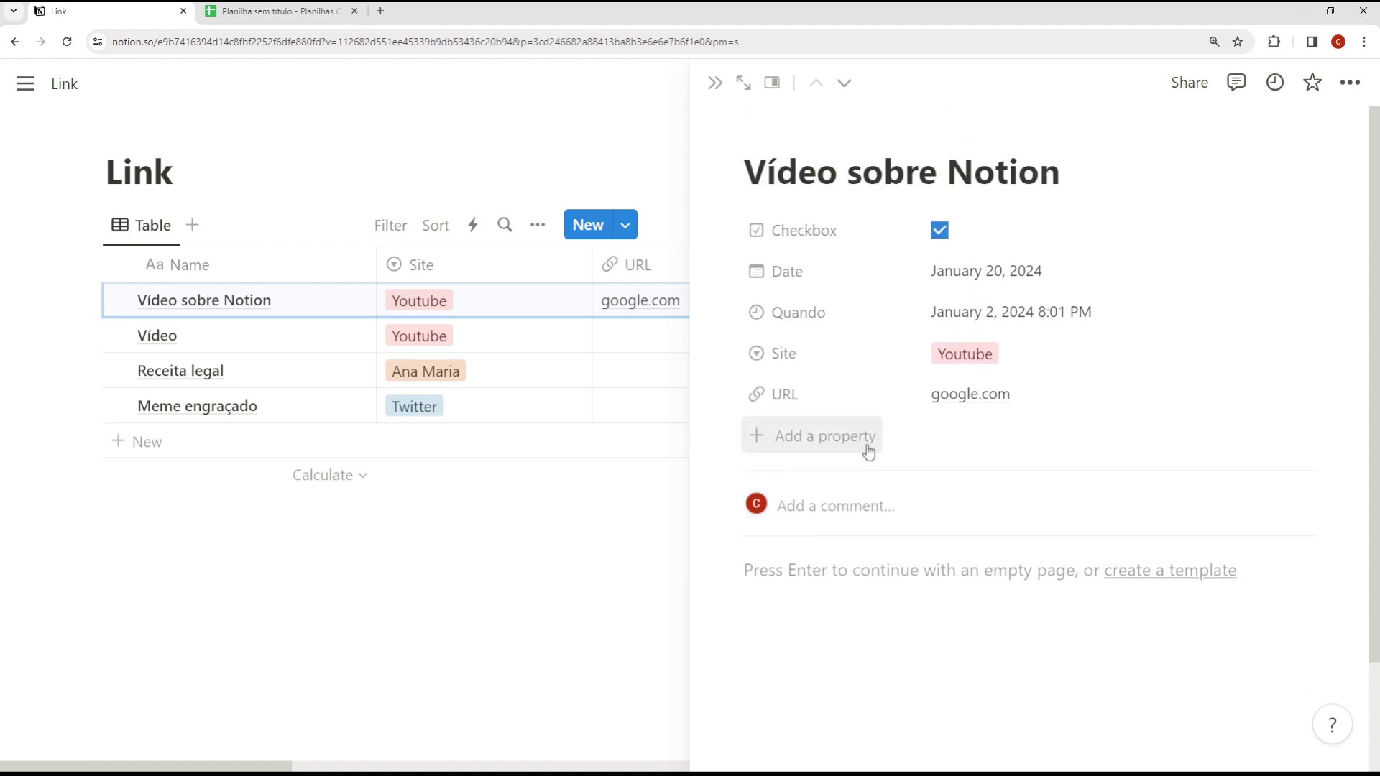
pyautogui.scroll(2, 867, 452)
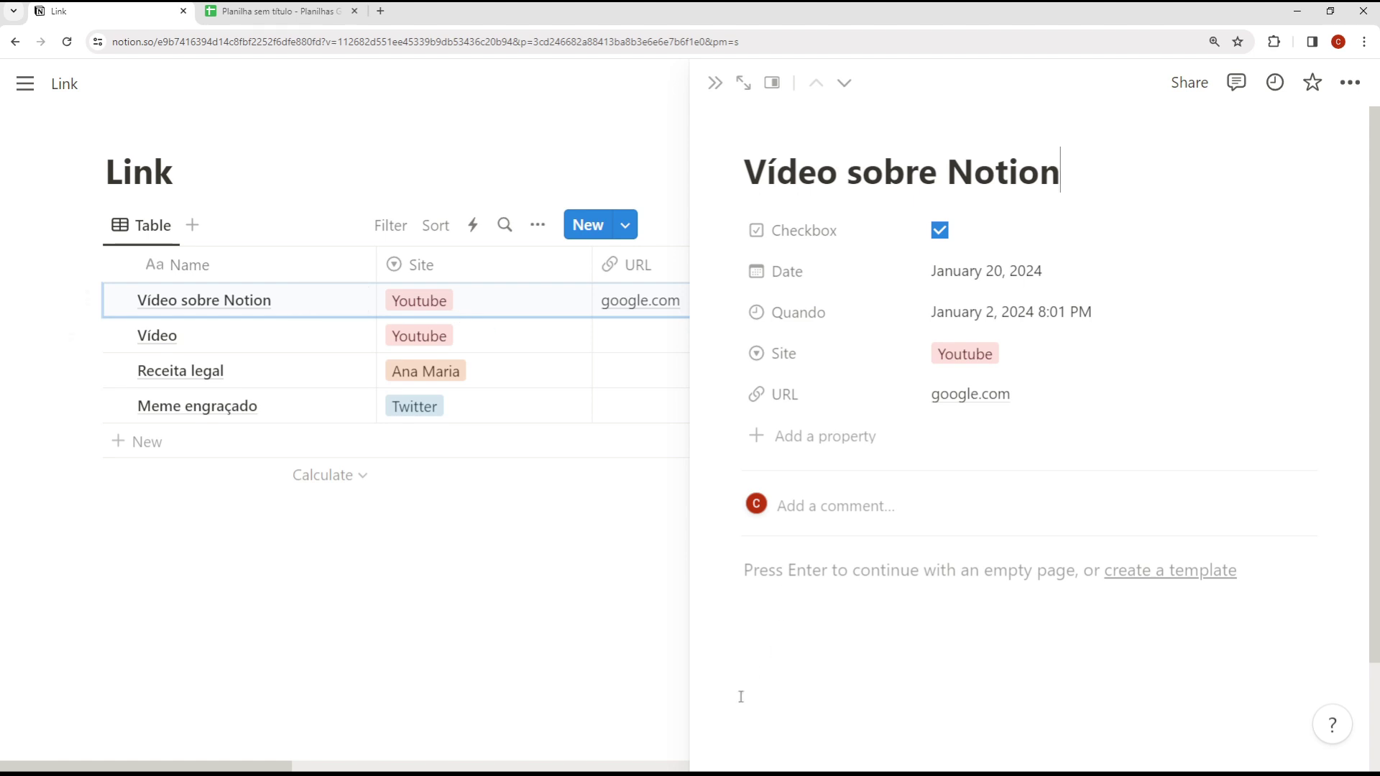
pyautogui.click(637, 606)
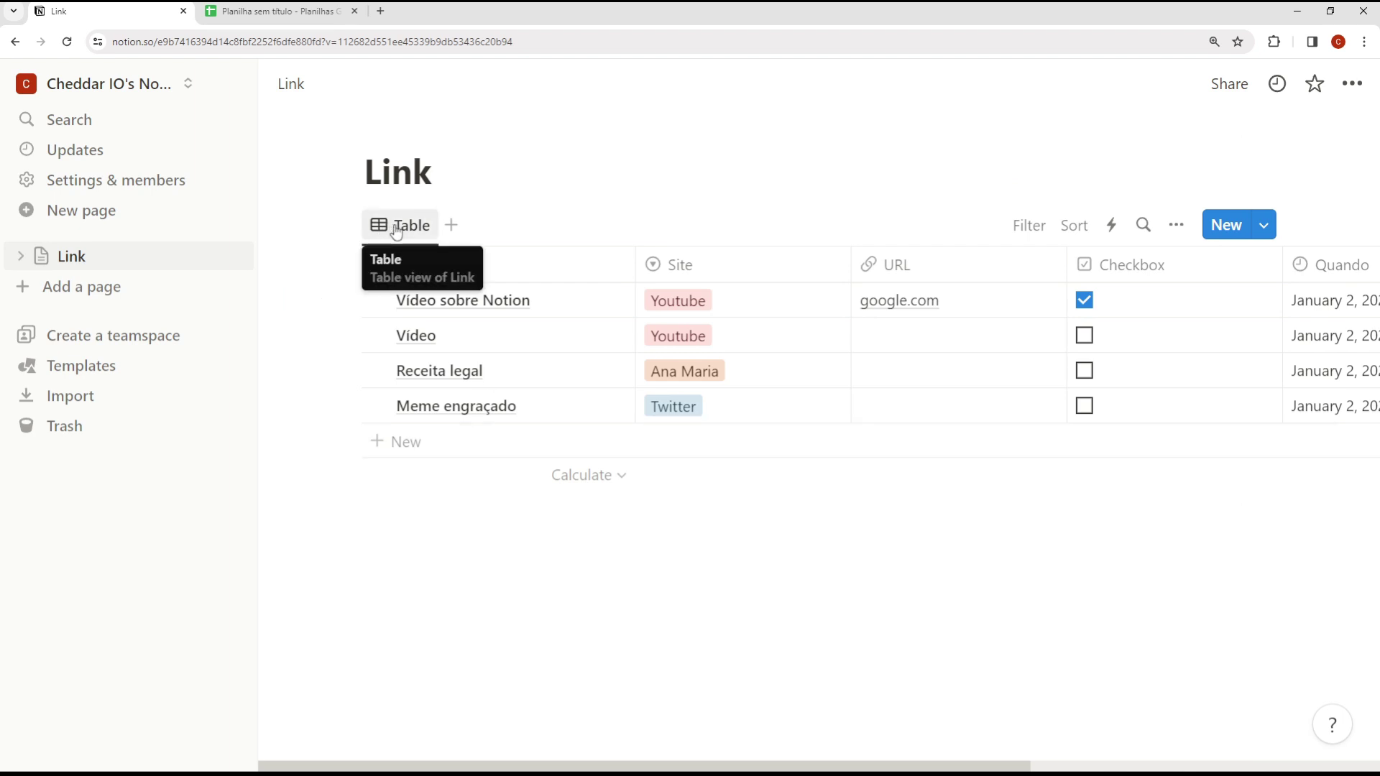
# Switch to the Google Sheets spreadsheet and insert a chart based on the cells A1:F4.
pyautogui.moveTo(585, 315)
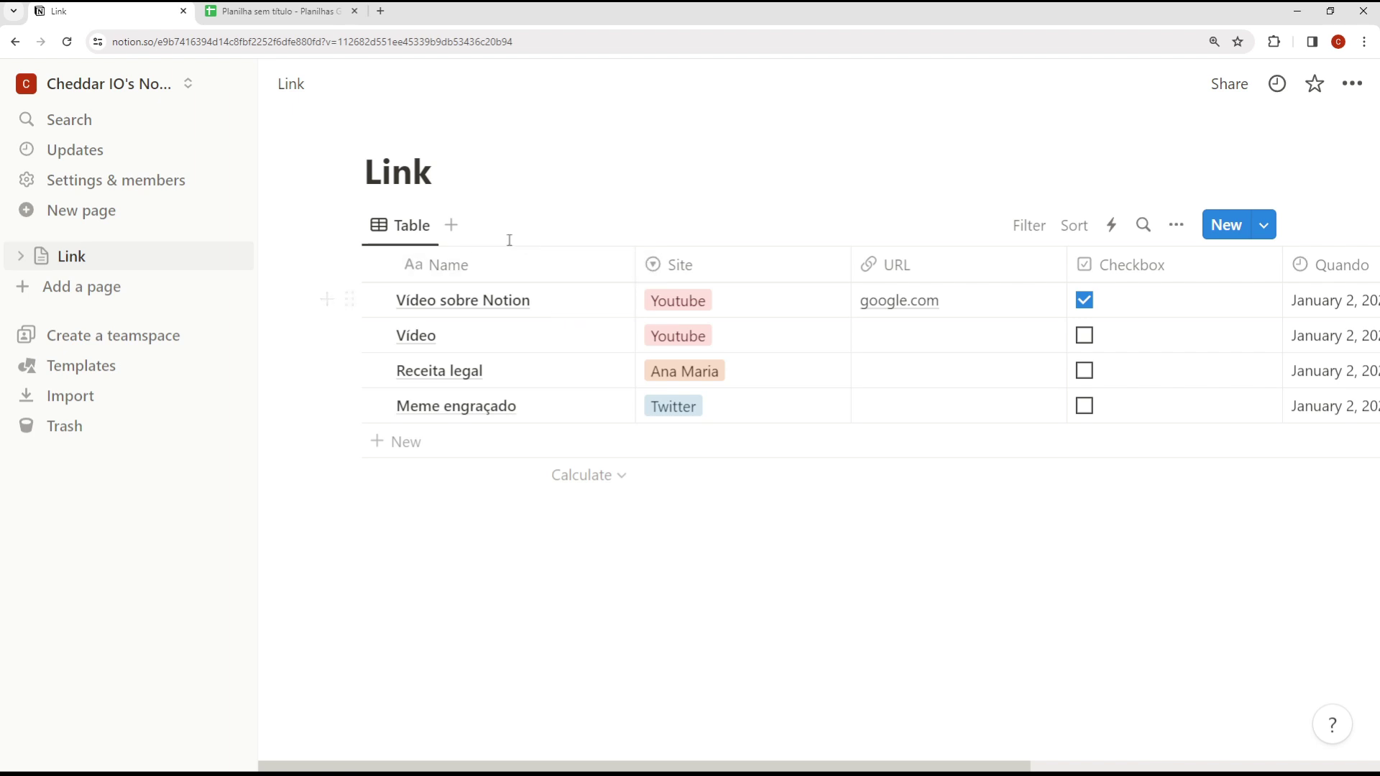
pyautogui.click(284, 11)
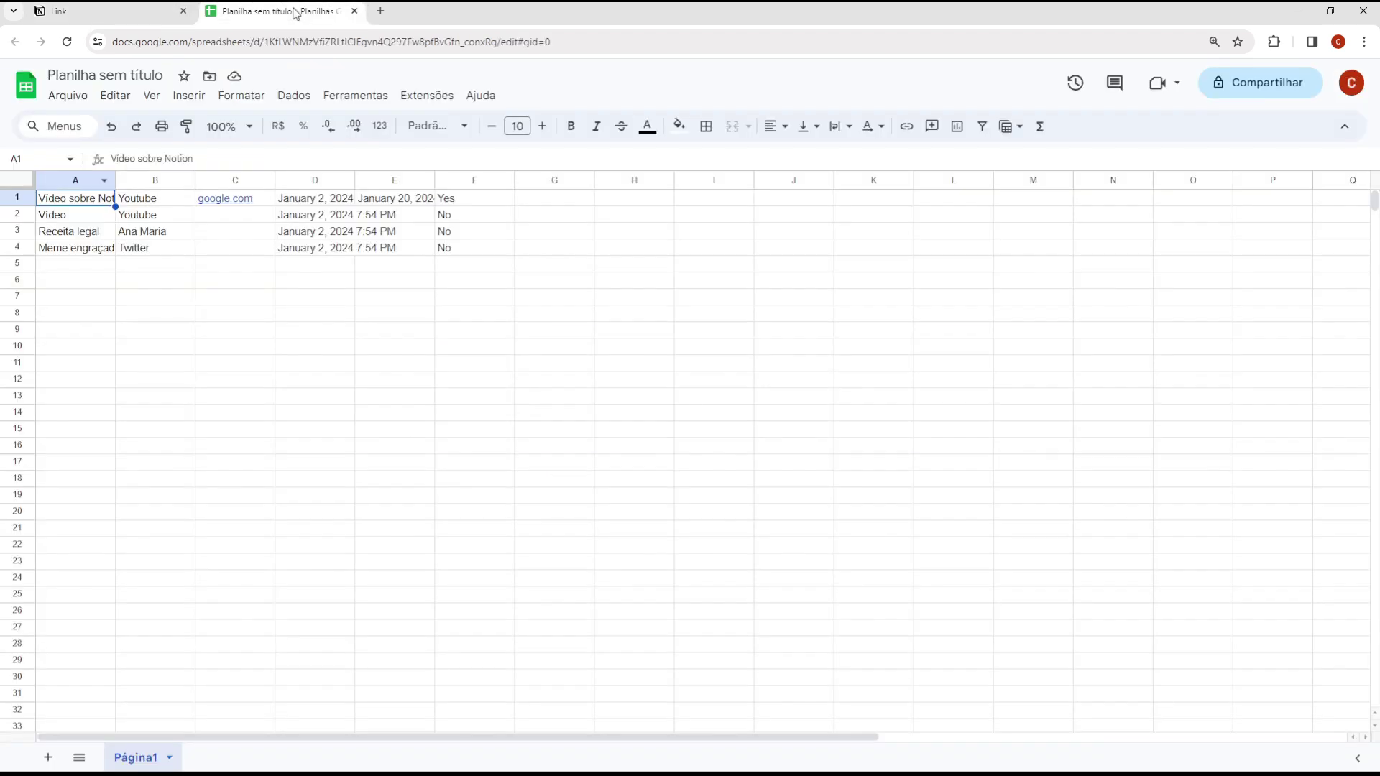
pyautogui.moveTo(86, 205); pyautogui.dragTo(450, 256)
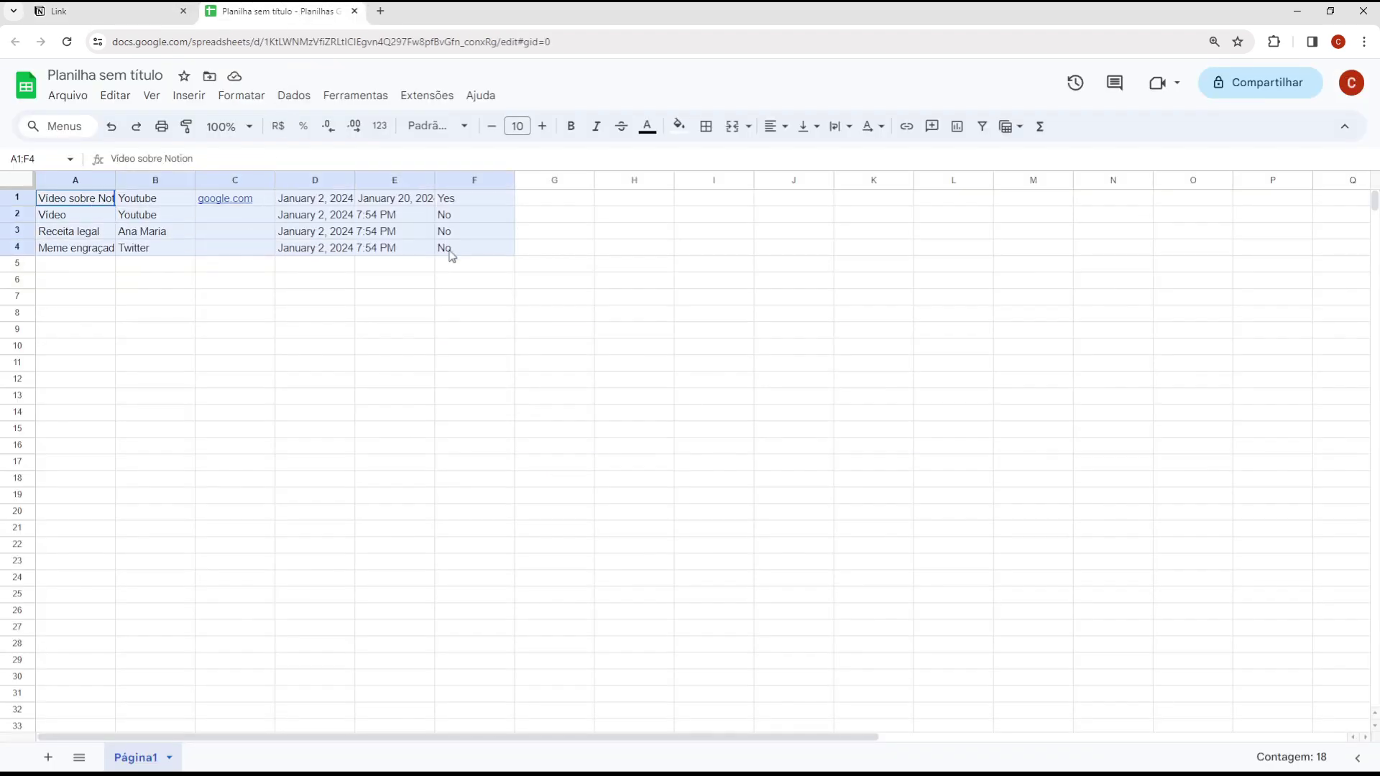
pyautogui.click(151, 96)
pyautogui.moveTo(230, 130)
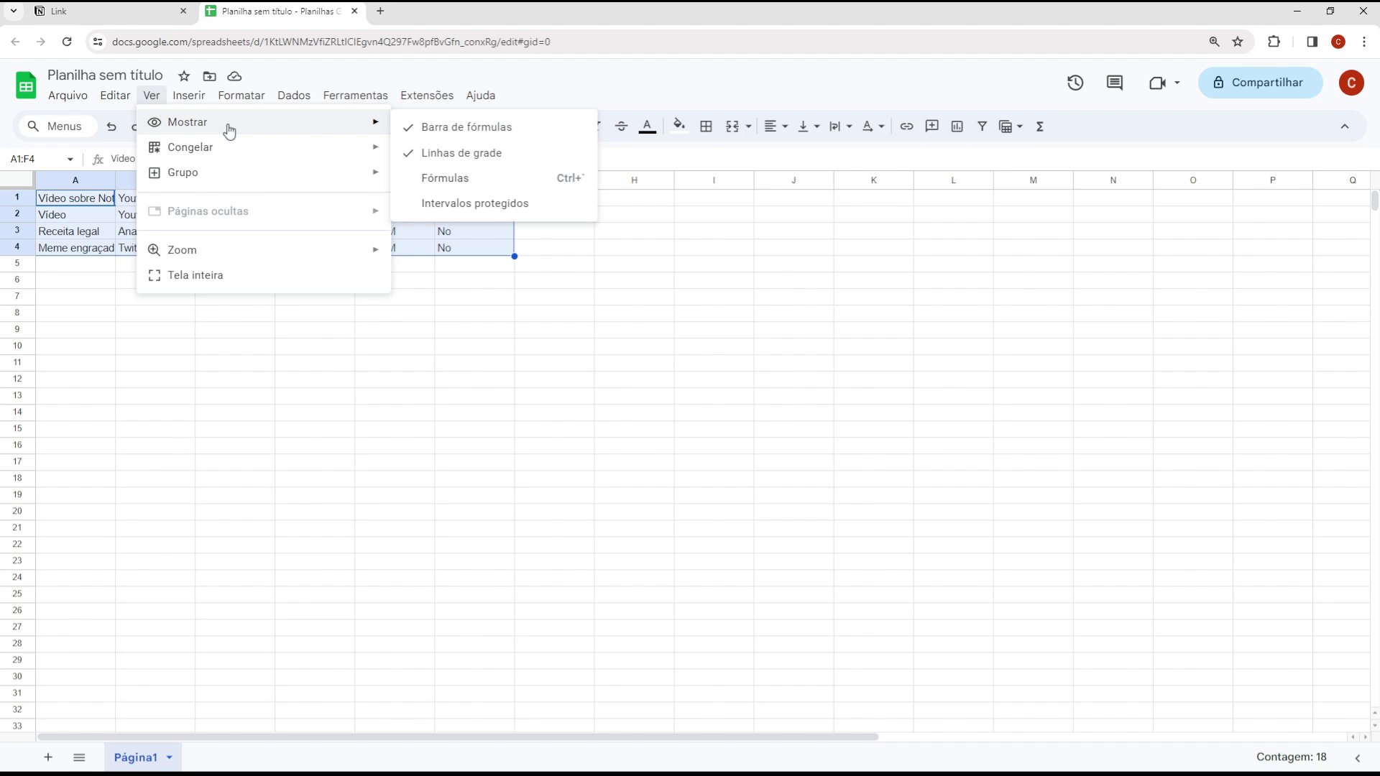
pyautogui.moveTo(251, 105)
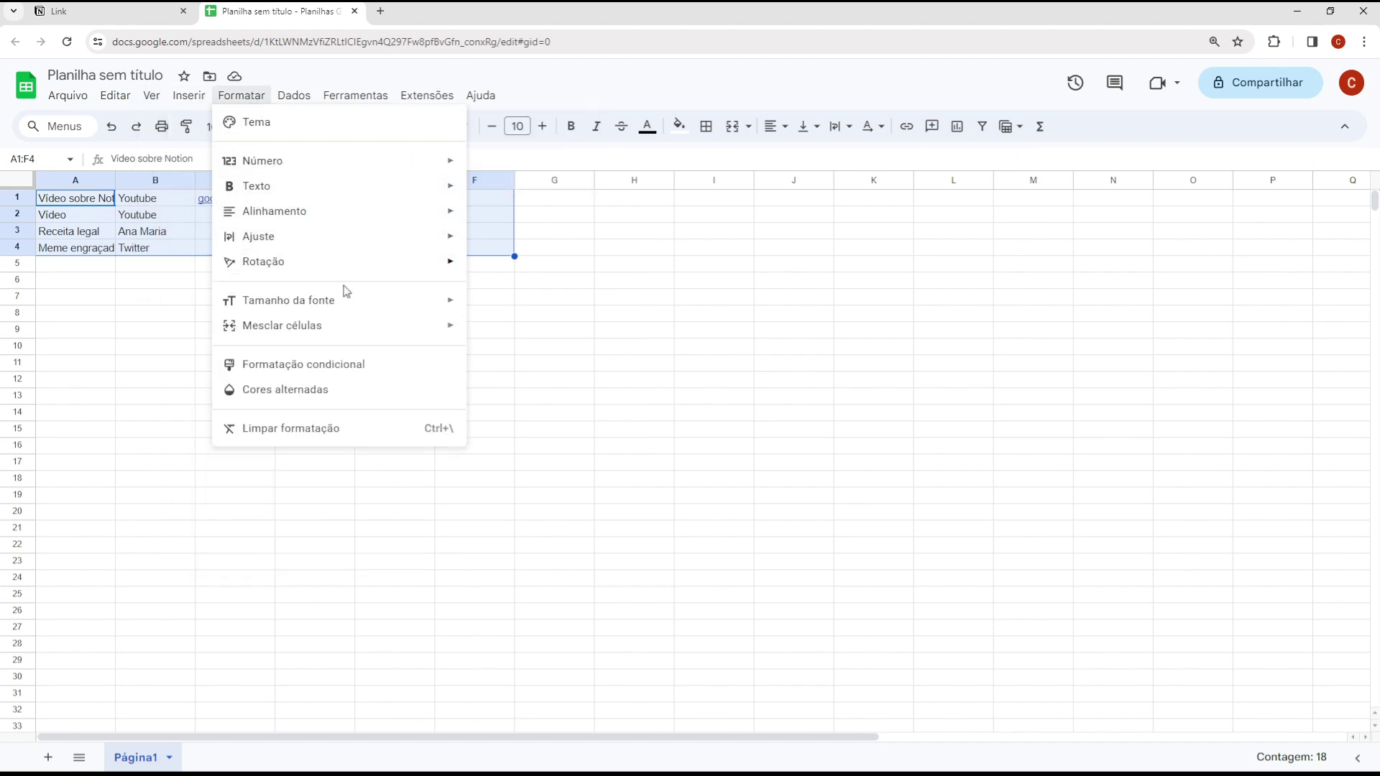
pyautogui.moveTo(363, 101)
pyautogui.moveTo(189, 99)
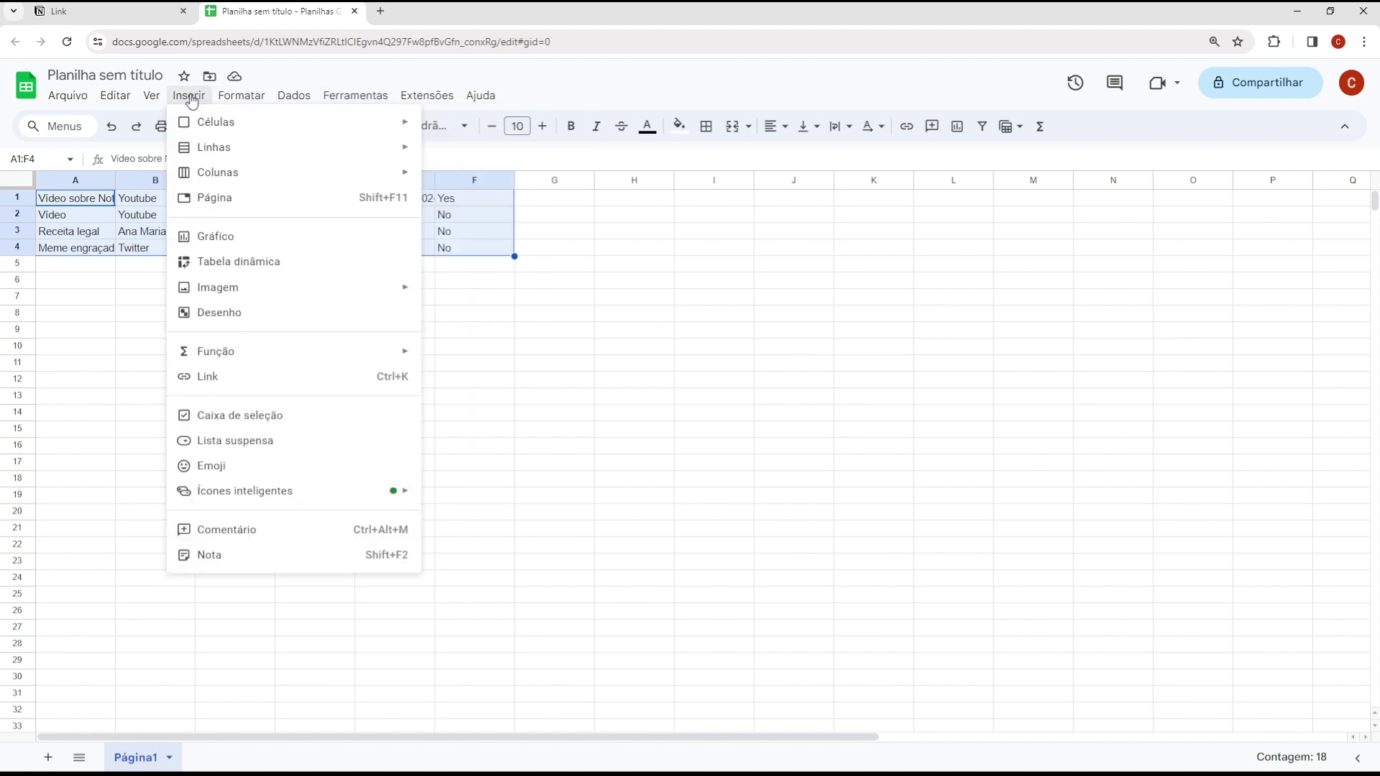
pyautogui.click(287, 239)
pyautogui.moveTo(606, 310); pyautogui.dragTo(690, 288)
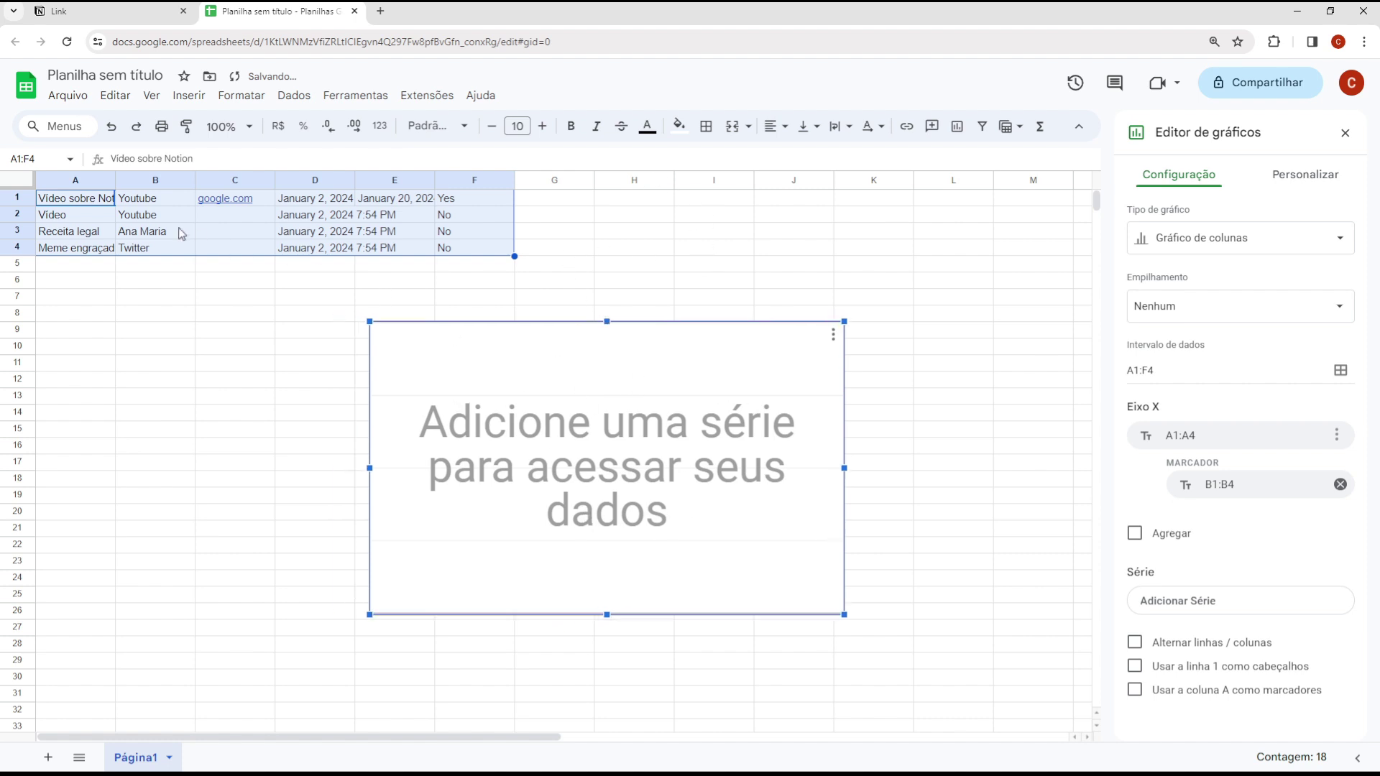
# Close the Google Sheets spreadsheet and return to the Link database in Notion.
pyautogui.moveTo(106, 203); pyautogui.dragTo(337, 234)
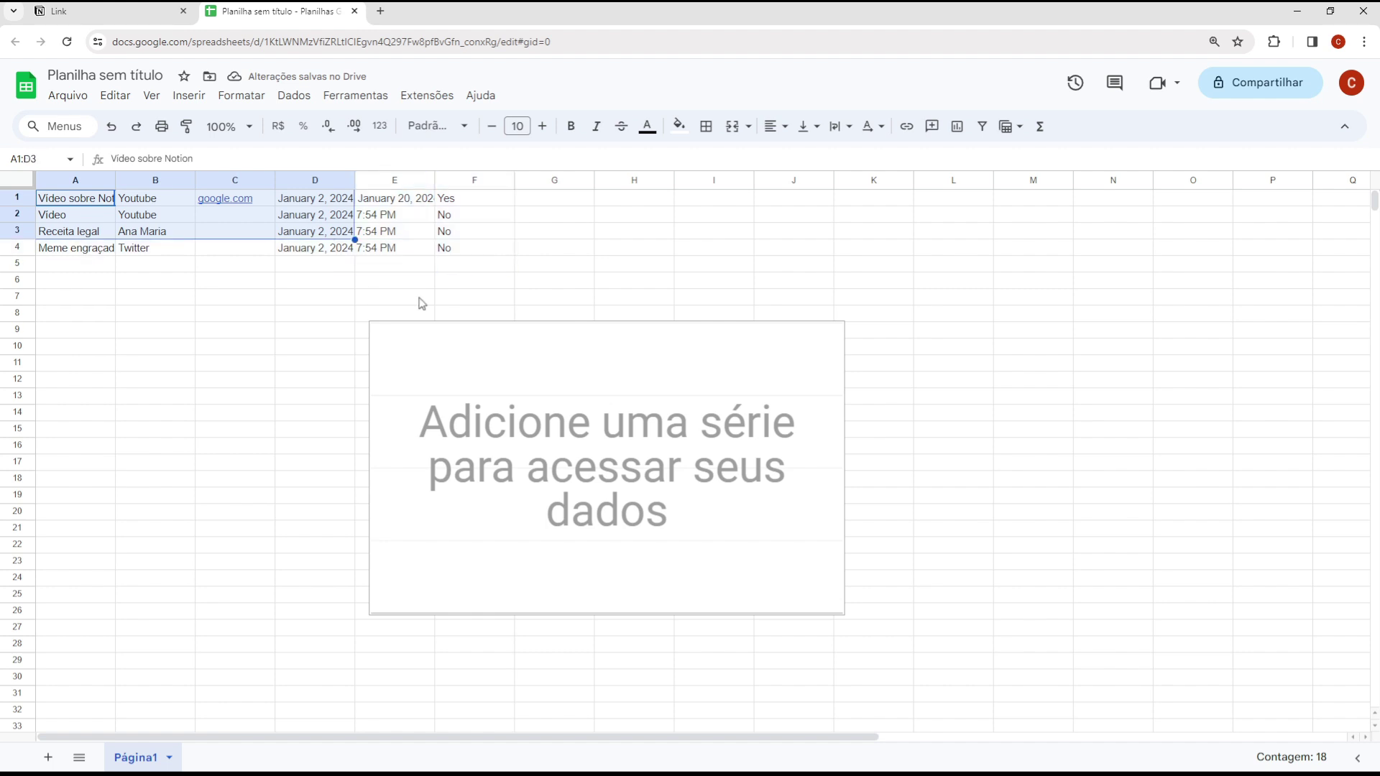
pyautogui.click(525, 357)
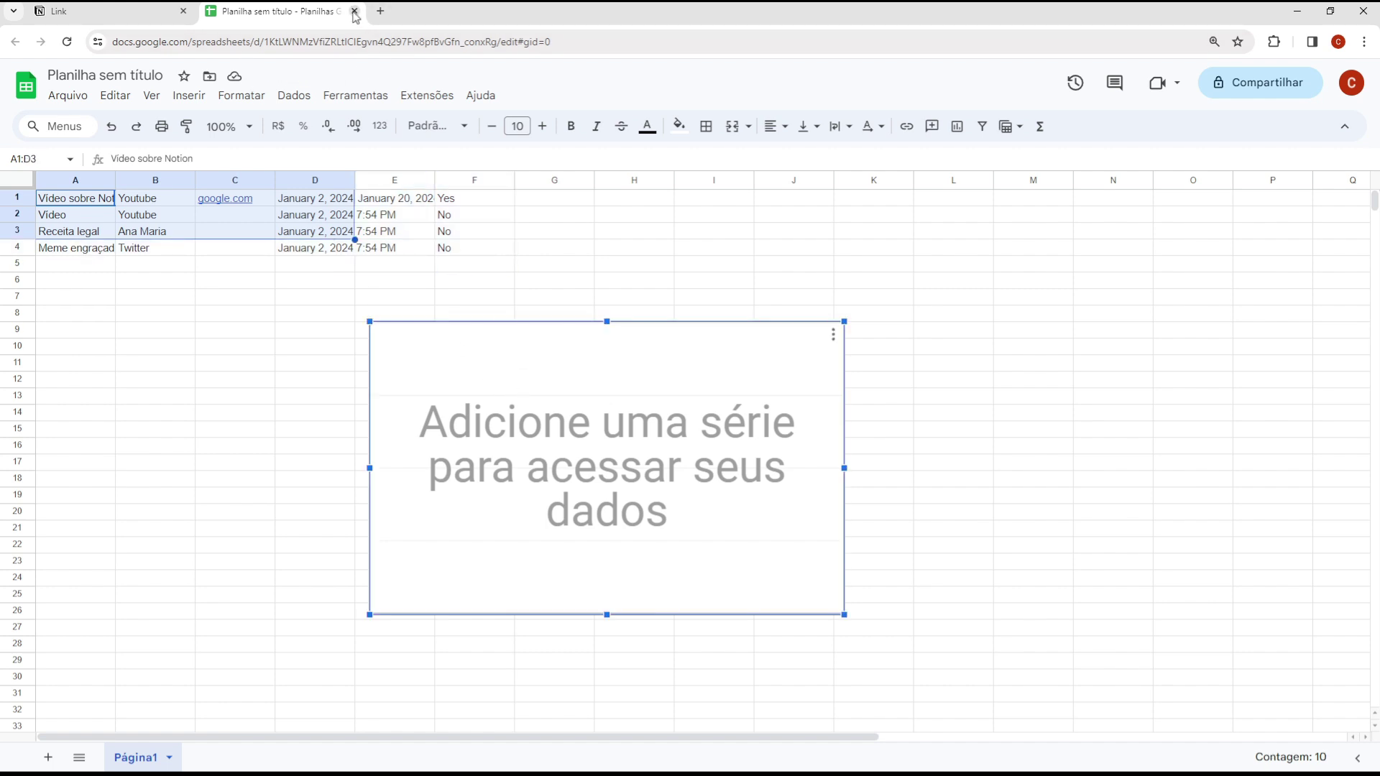
pyautogui.click(355, 10)
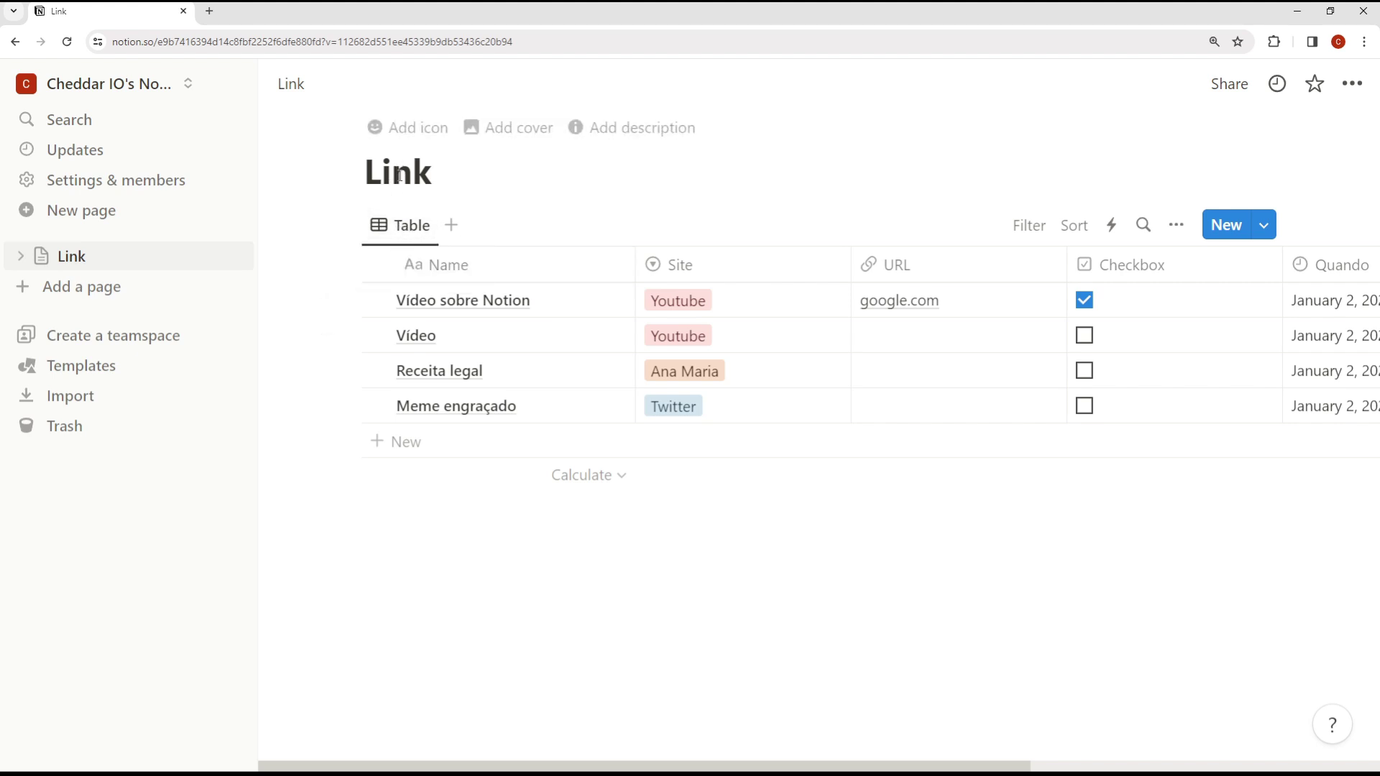
pyautogui.moveTo(381, 172); pyautogui.dragTo(440, 171)
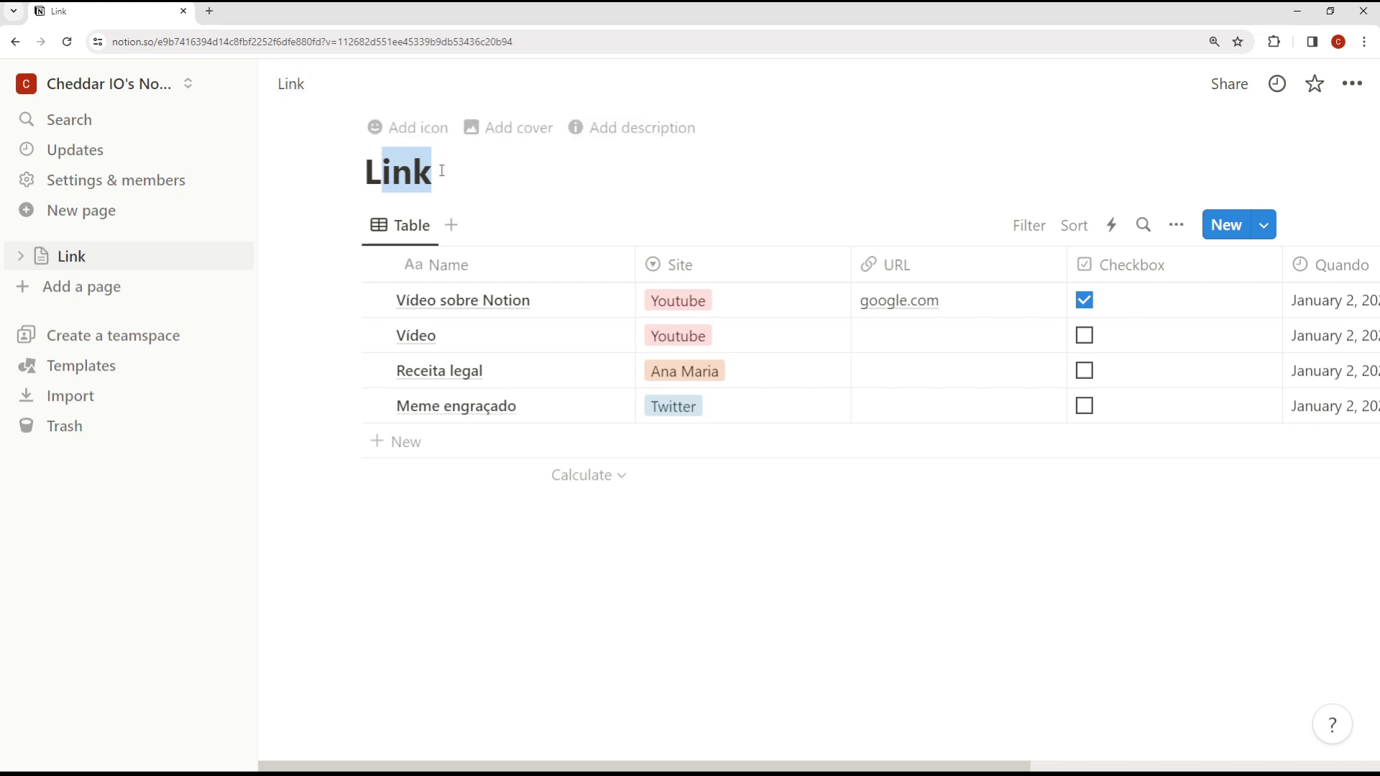
pyautogui.click(441, 170)
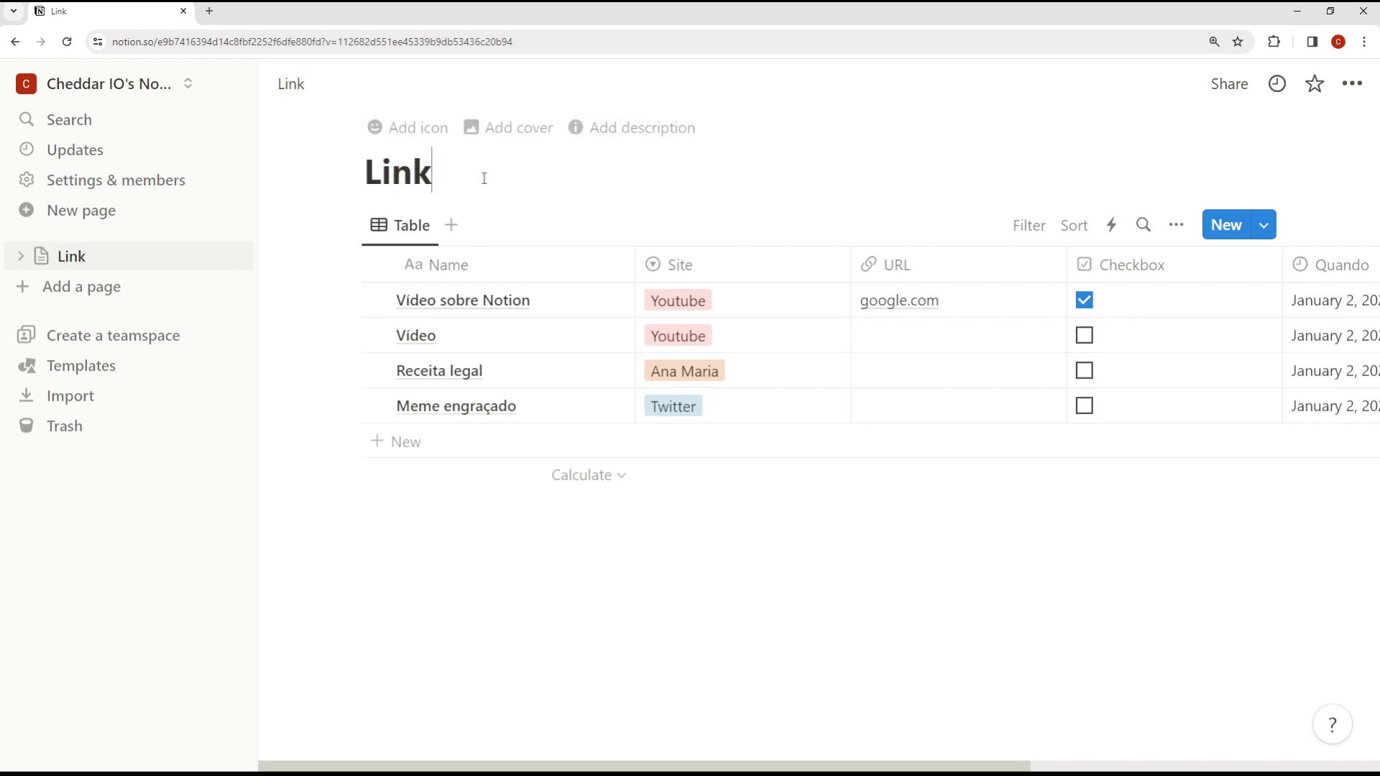
# Add a Board view to the Link database.
pyautogui.click(452, 227)
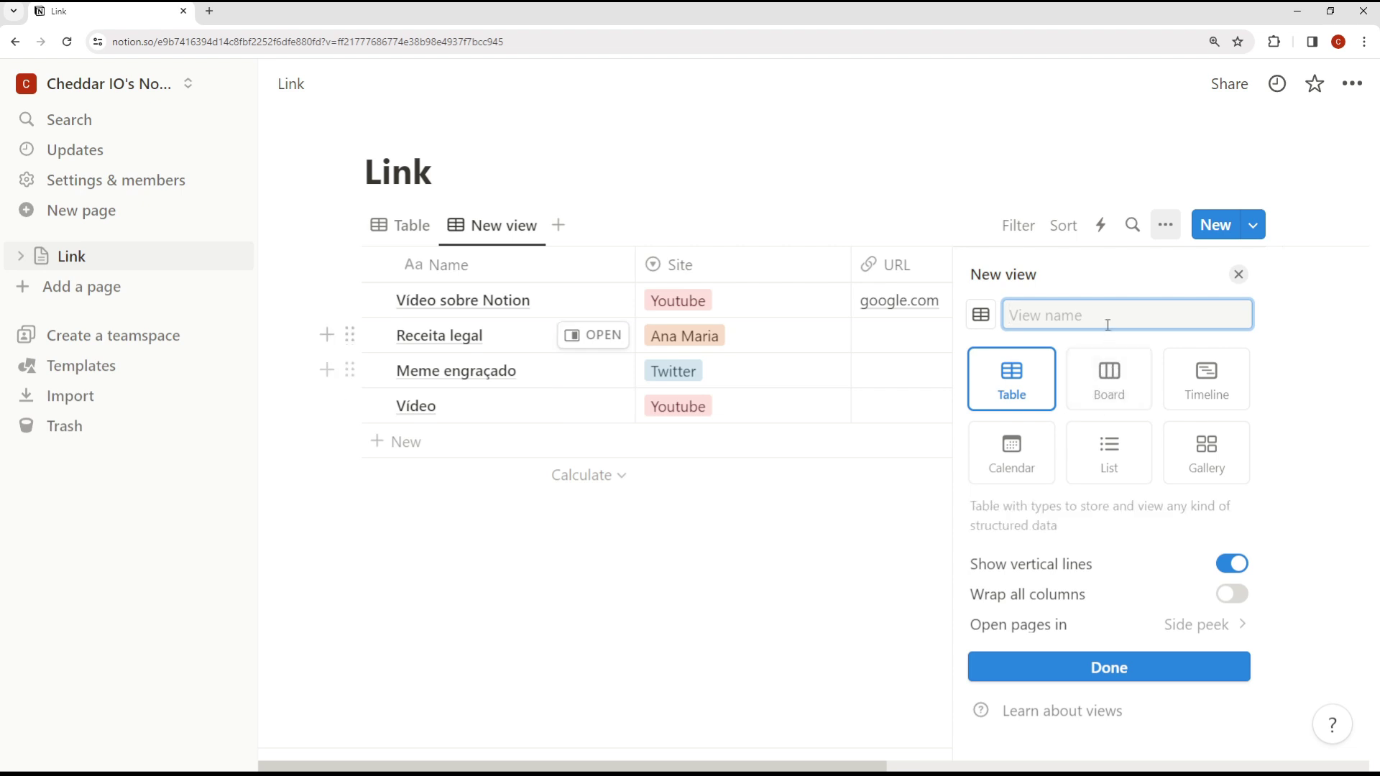
pyautogui.click(1115, 388)
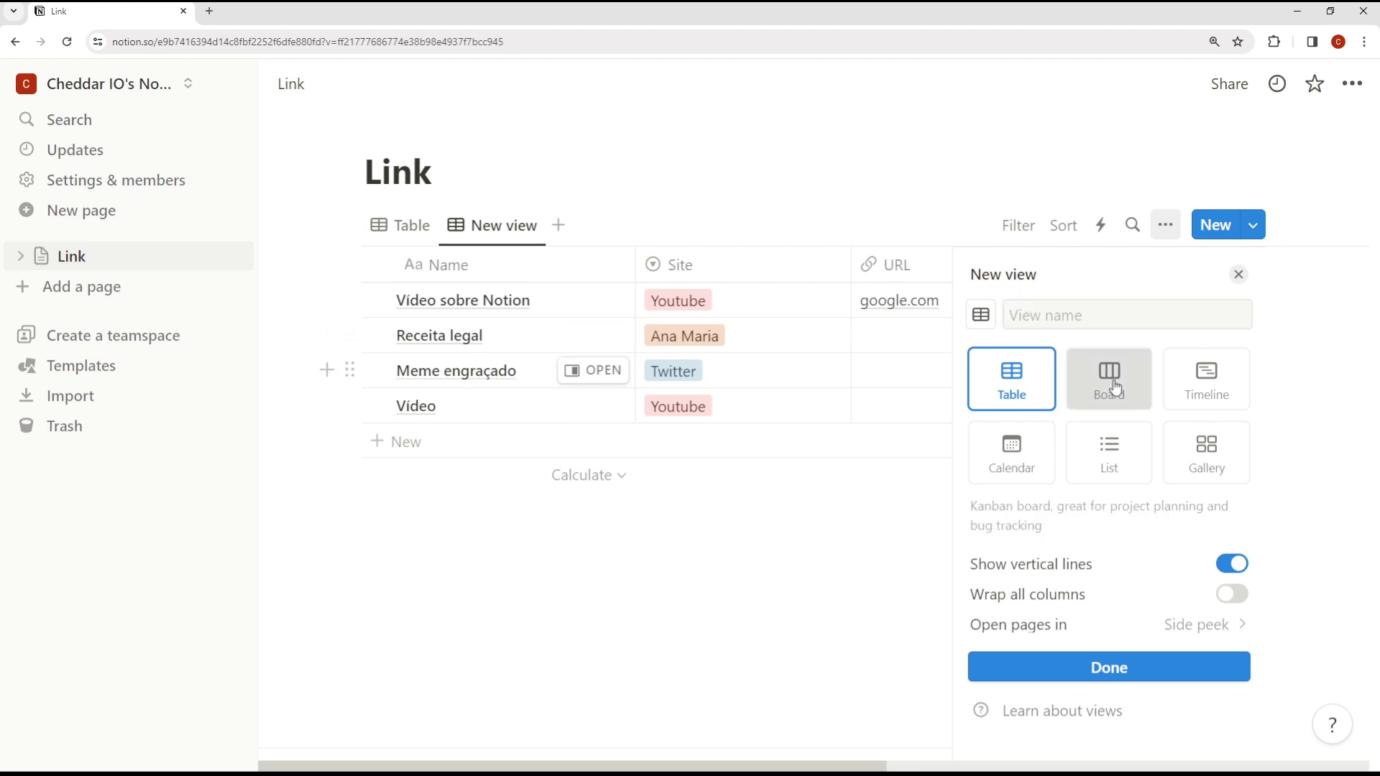
pyautogui.click(802, 603)
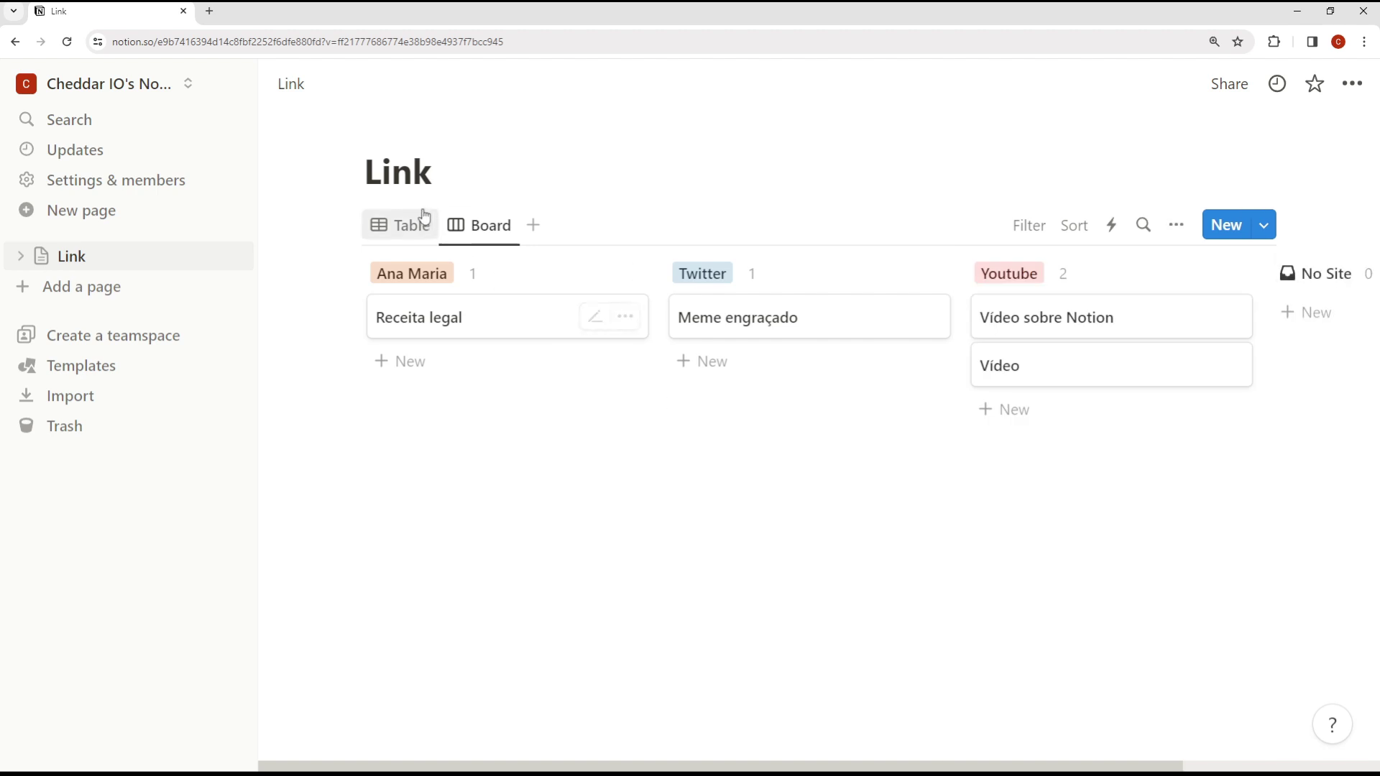
# Compare how the Table and Board views of the Link database present the same rows and their Site values.
pyautogui.click(406, 225)
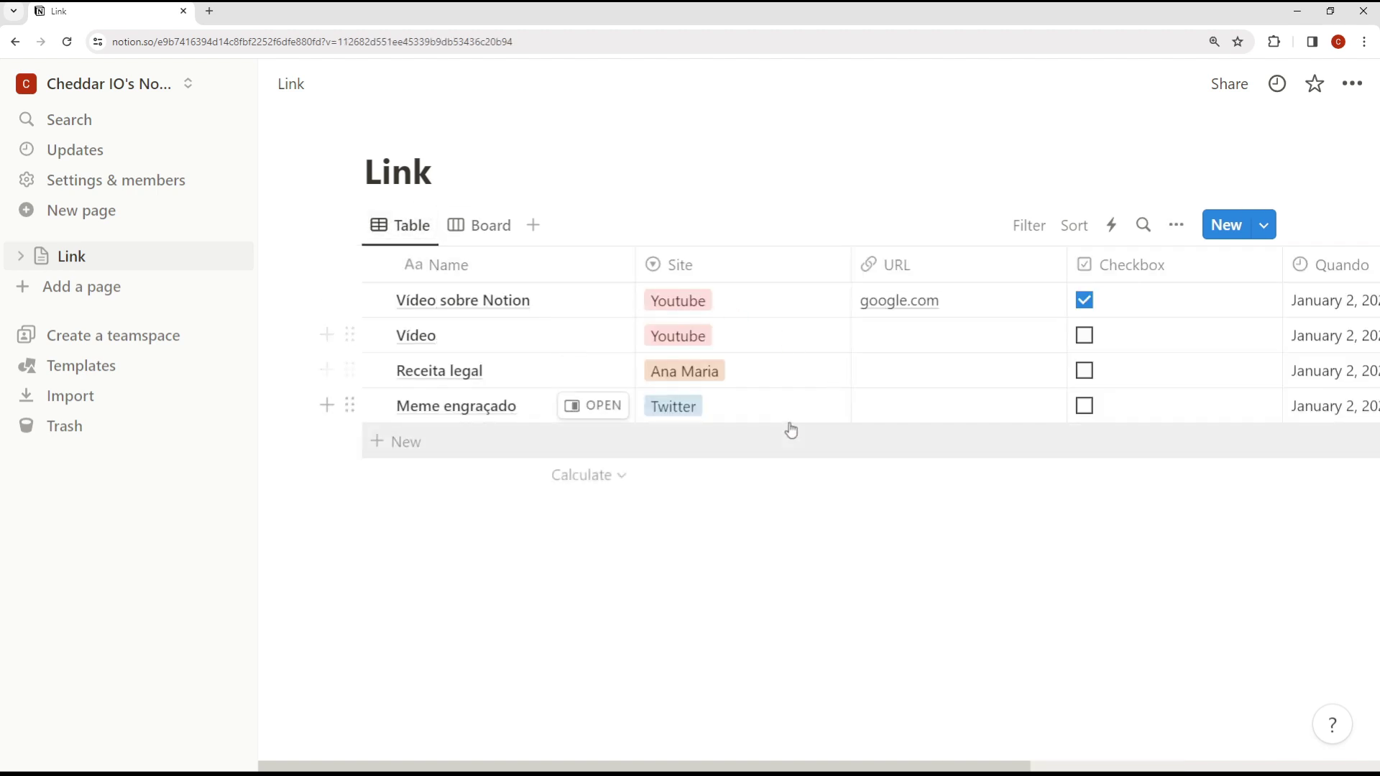
pyautogui.hscroll(3, 844, 382)
pyautogui.hscroll(-3, 839, 375)
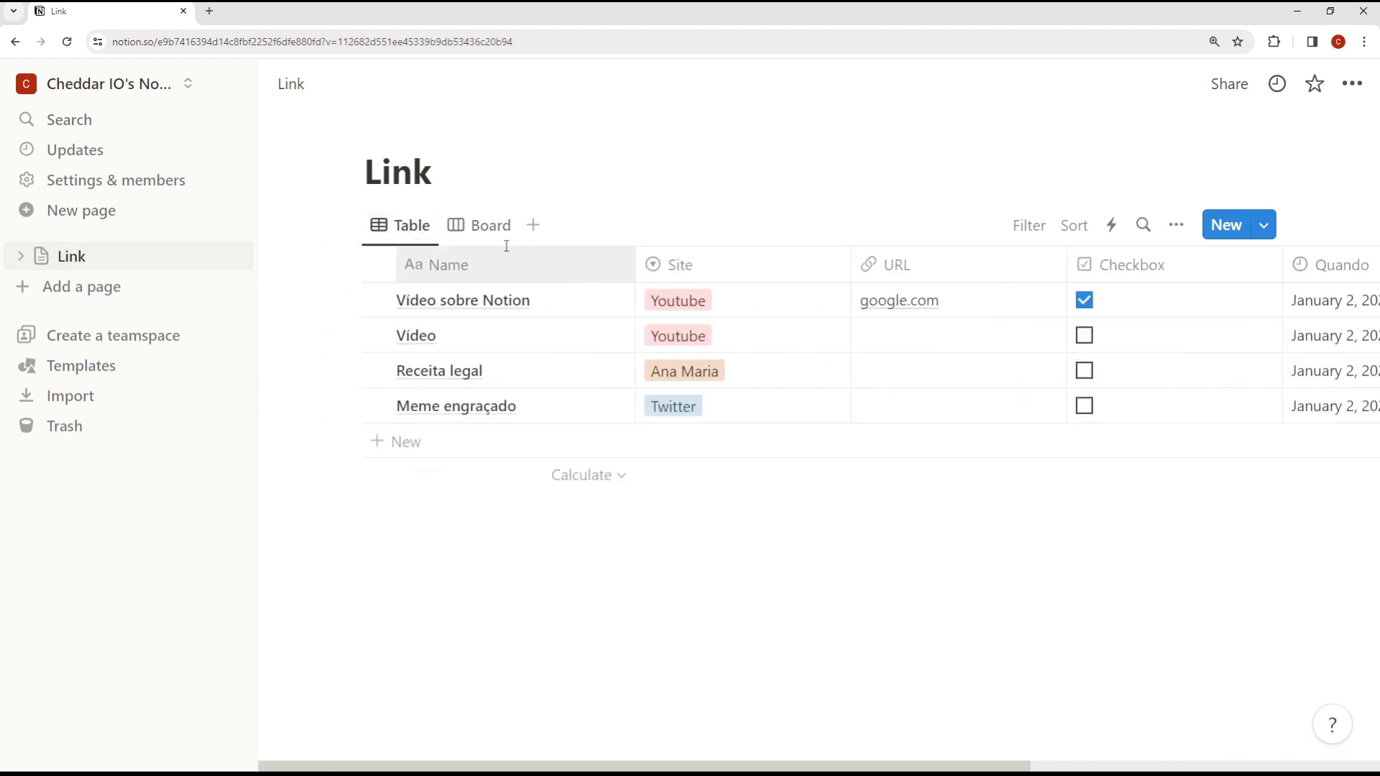
pyautogui.click(488, 233)
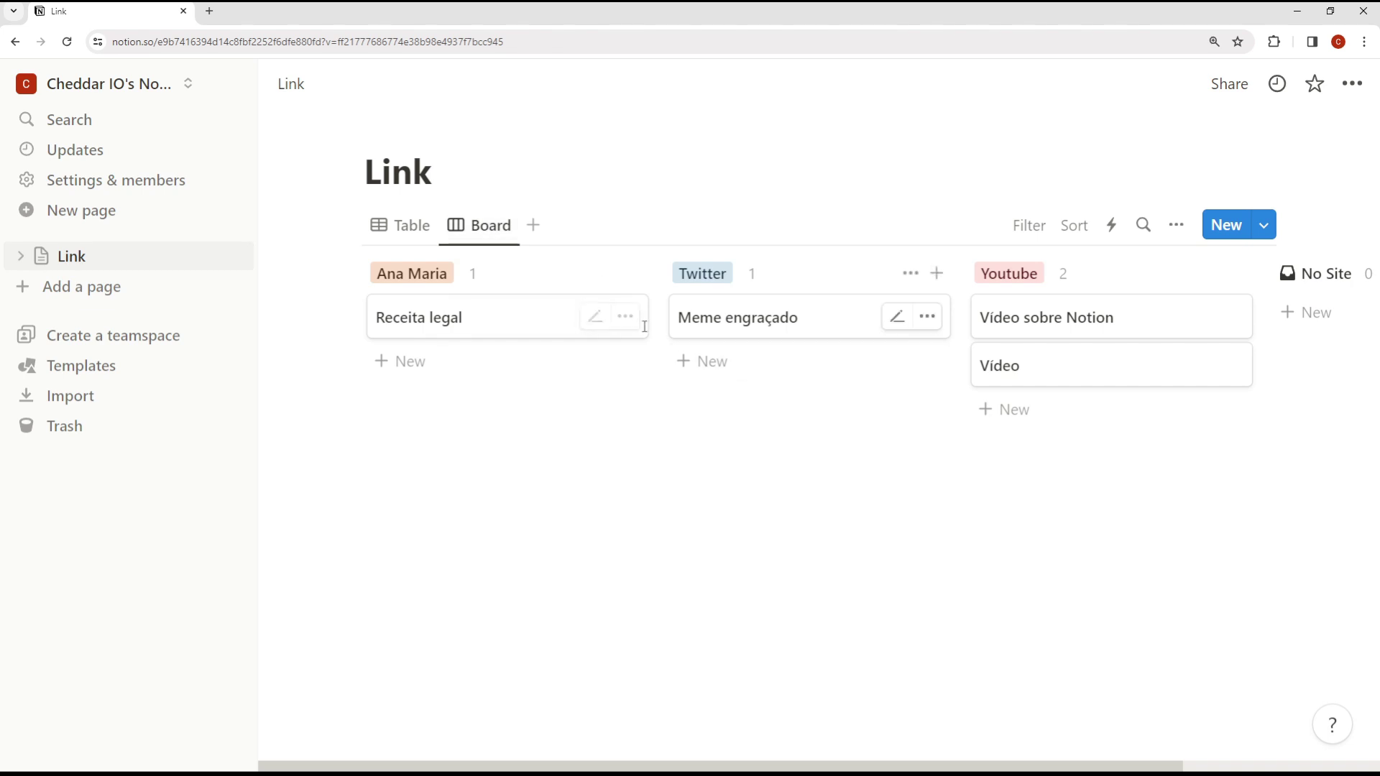
pyautogui.click(418, 230)
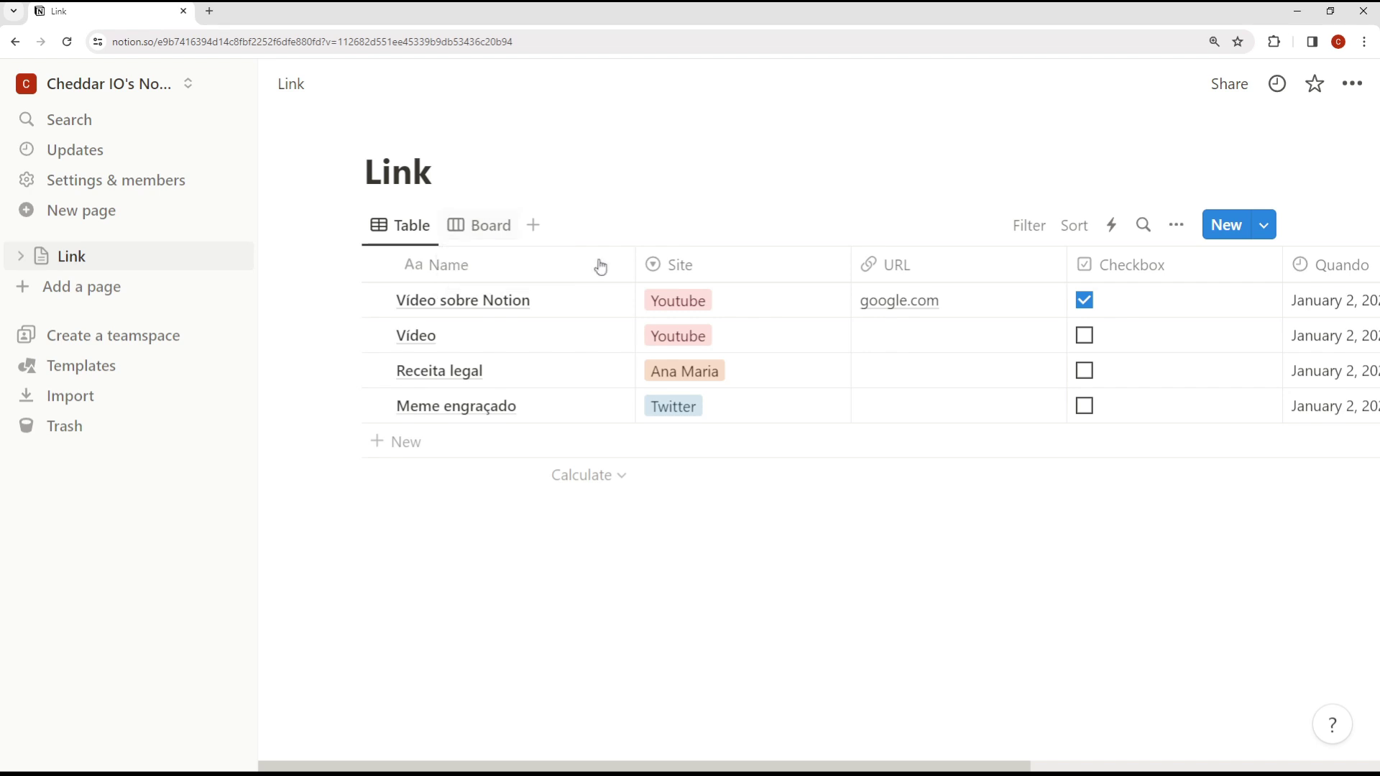
pyautogui.click(482, 228)
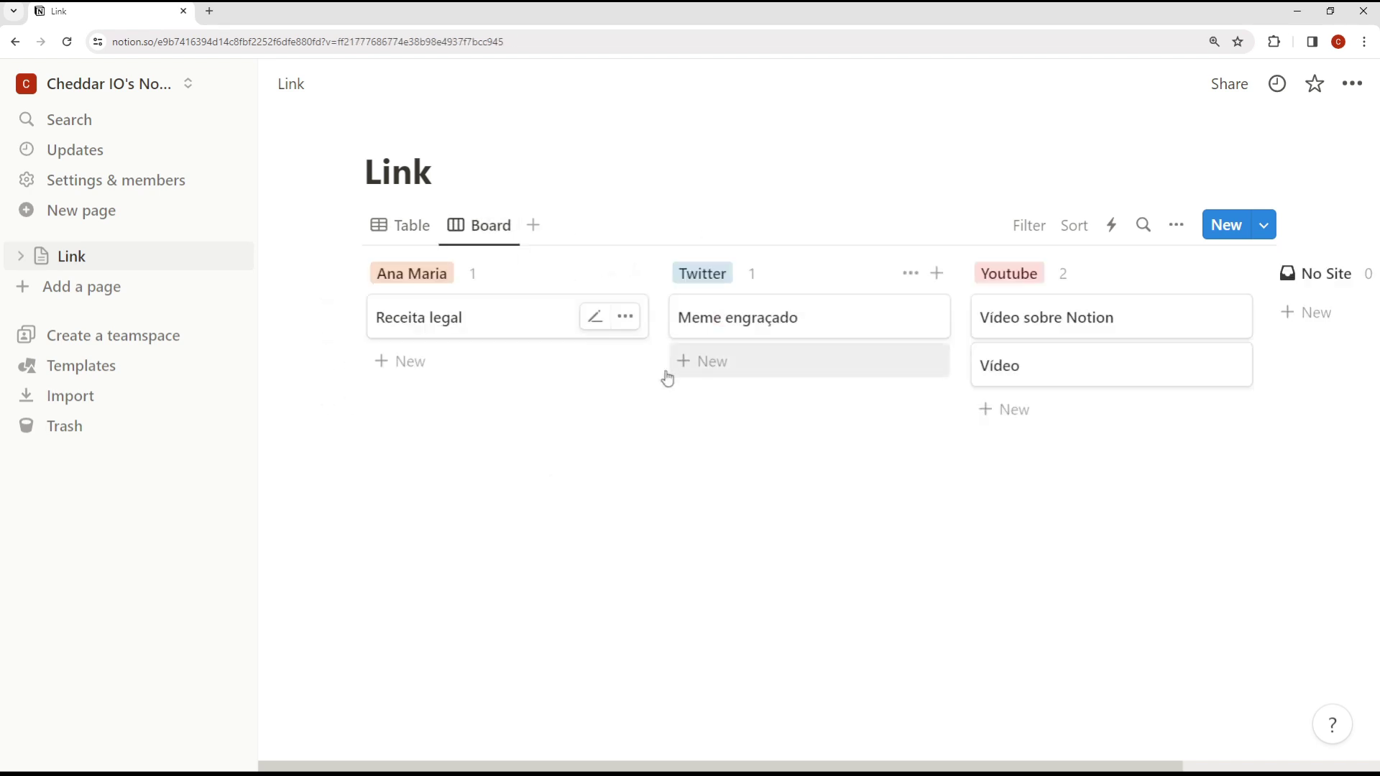
pyautogui.click(420, 228)
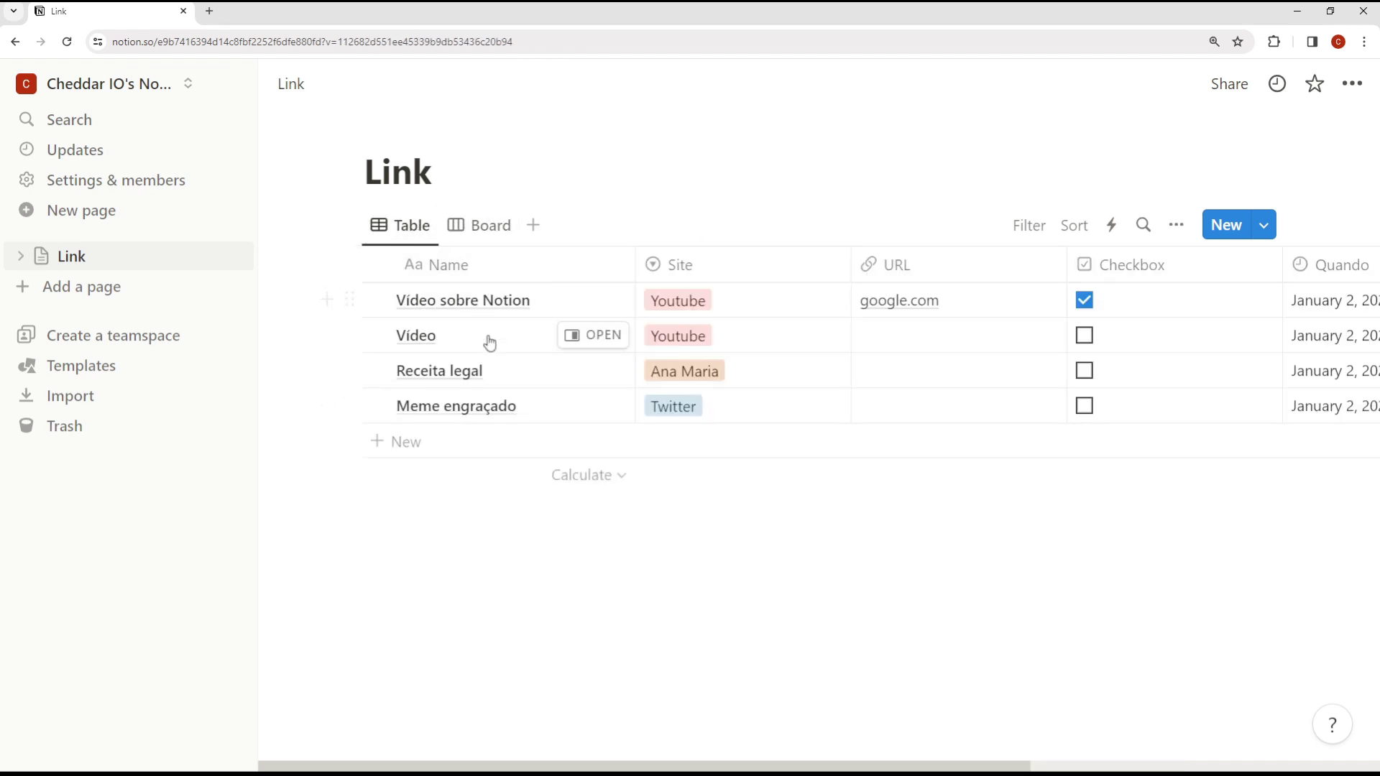
pyautogui.click(473, 229)
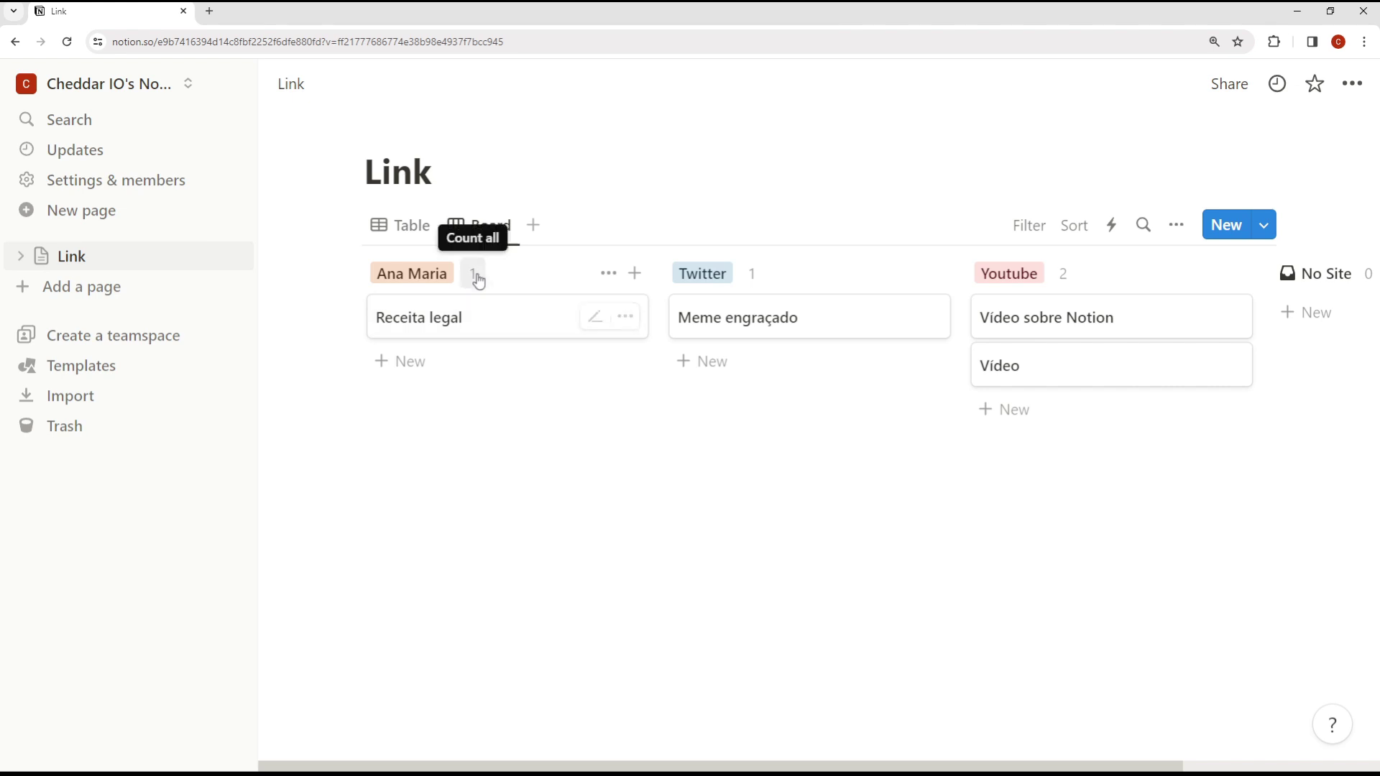
pyautogui.click(412, 227)
pyautogui.click(491, 223)
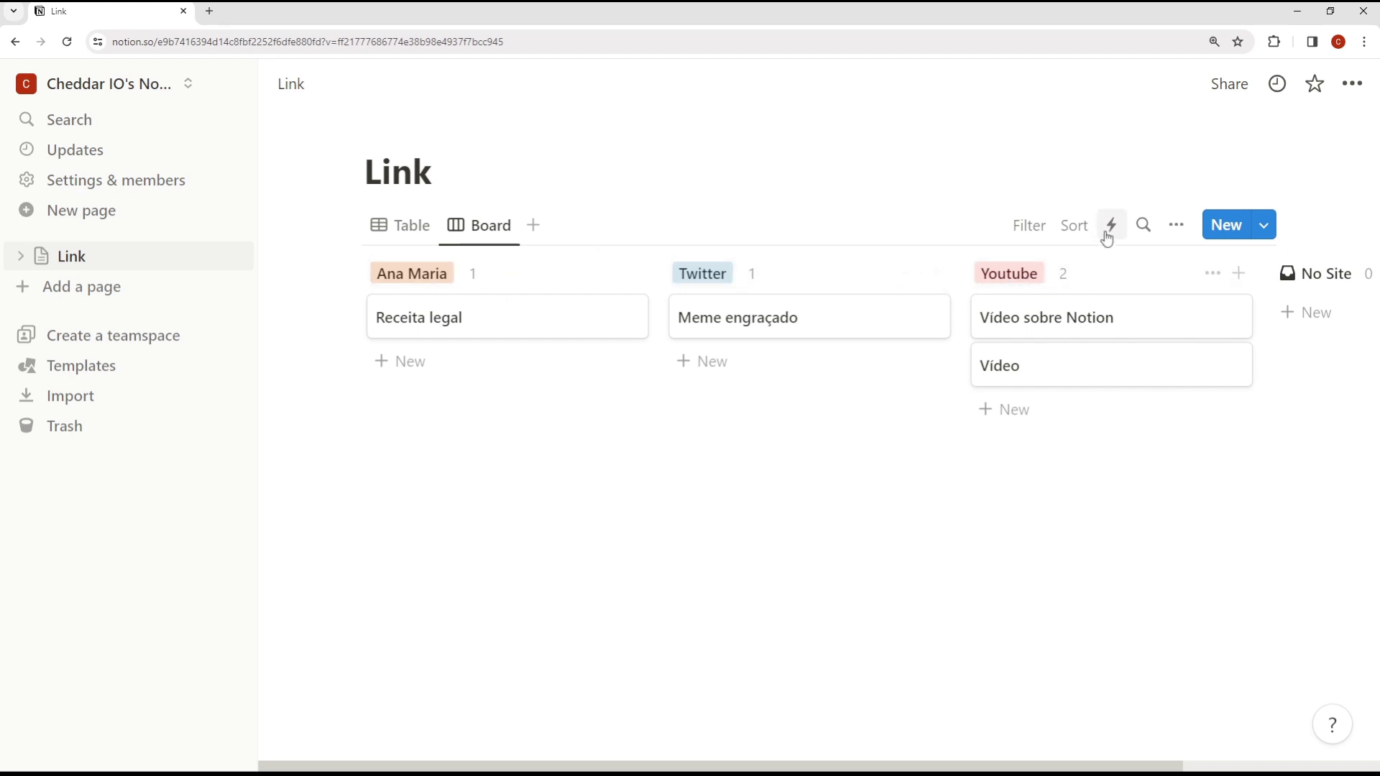
# Examine the Board view's options and layout settings, including the available card preview choices.
pyautogui.click(1174, 228)
pyautogui.click(1175, 230)
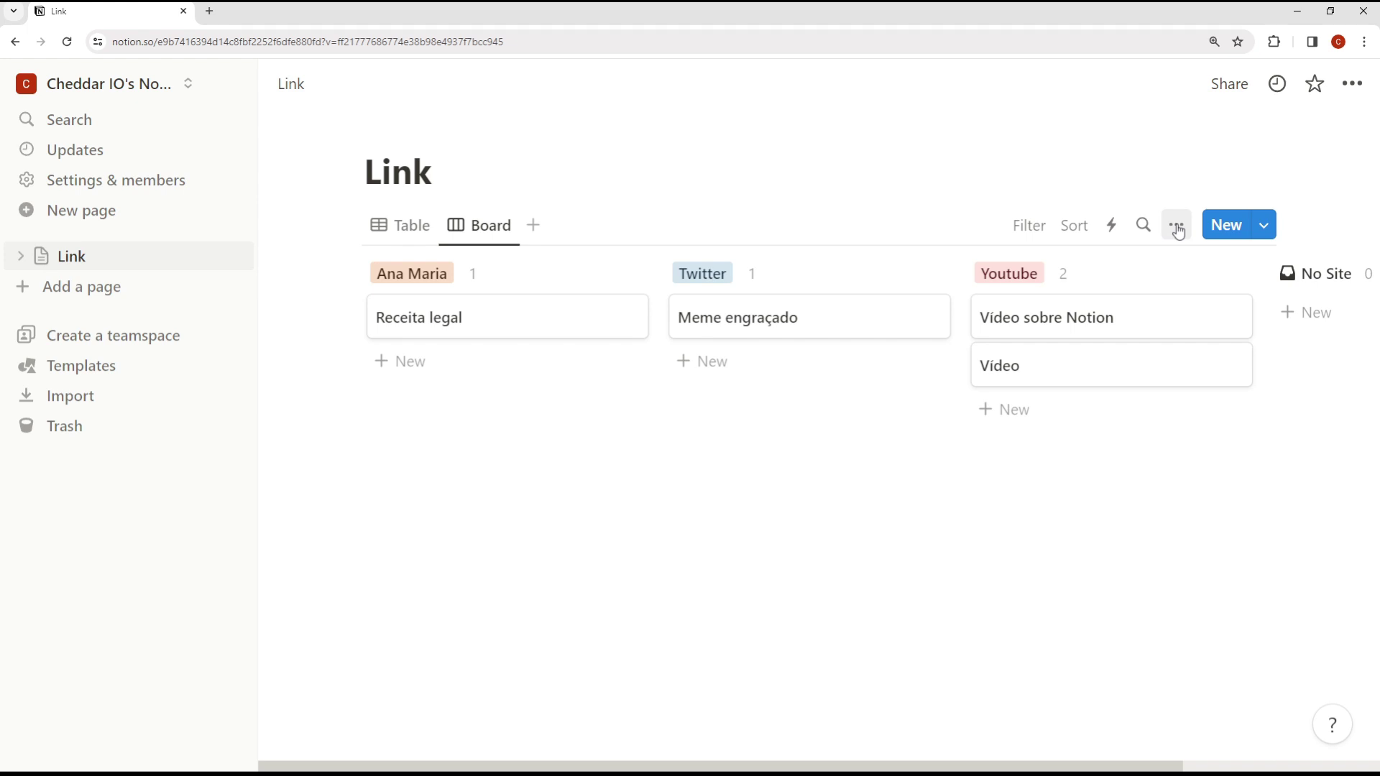
pyautogui.click(1177, 228)
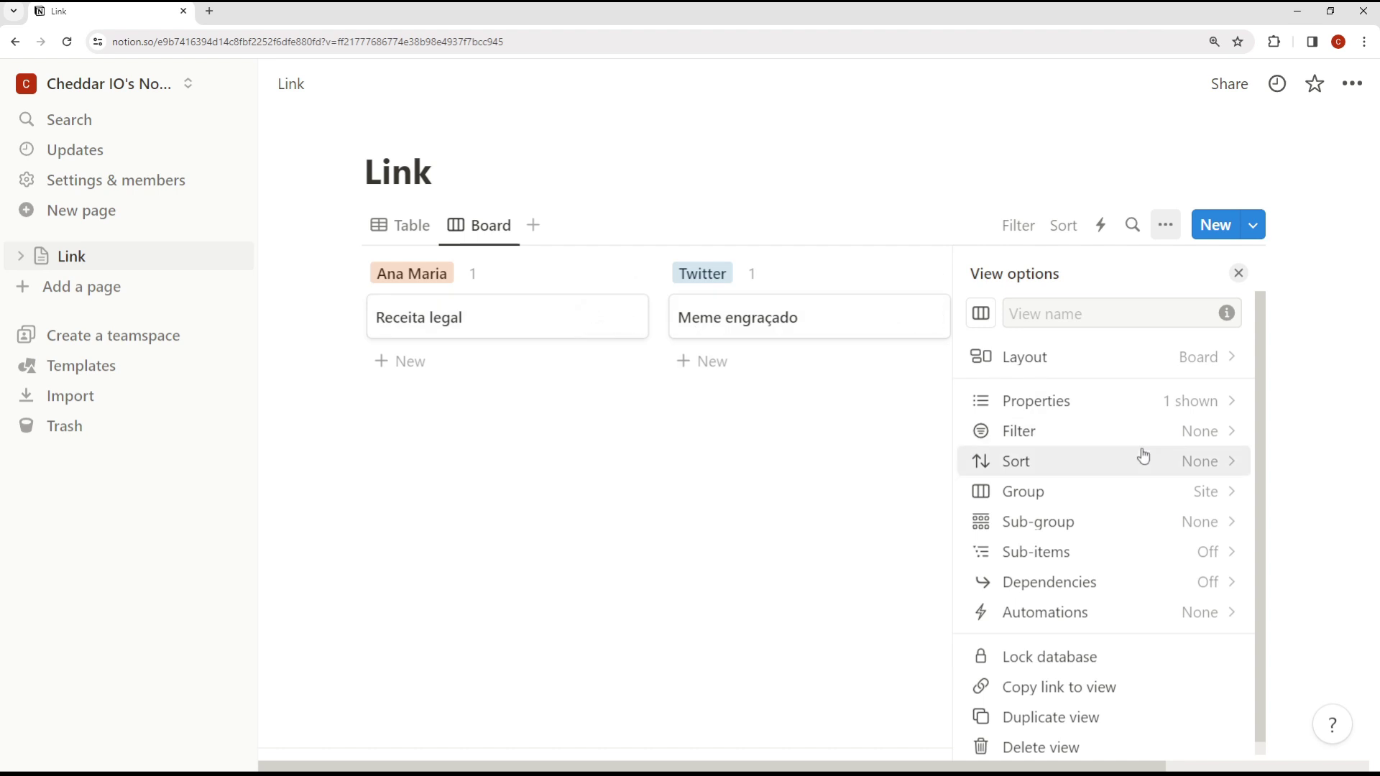
pyautogui.click(1143, 358)
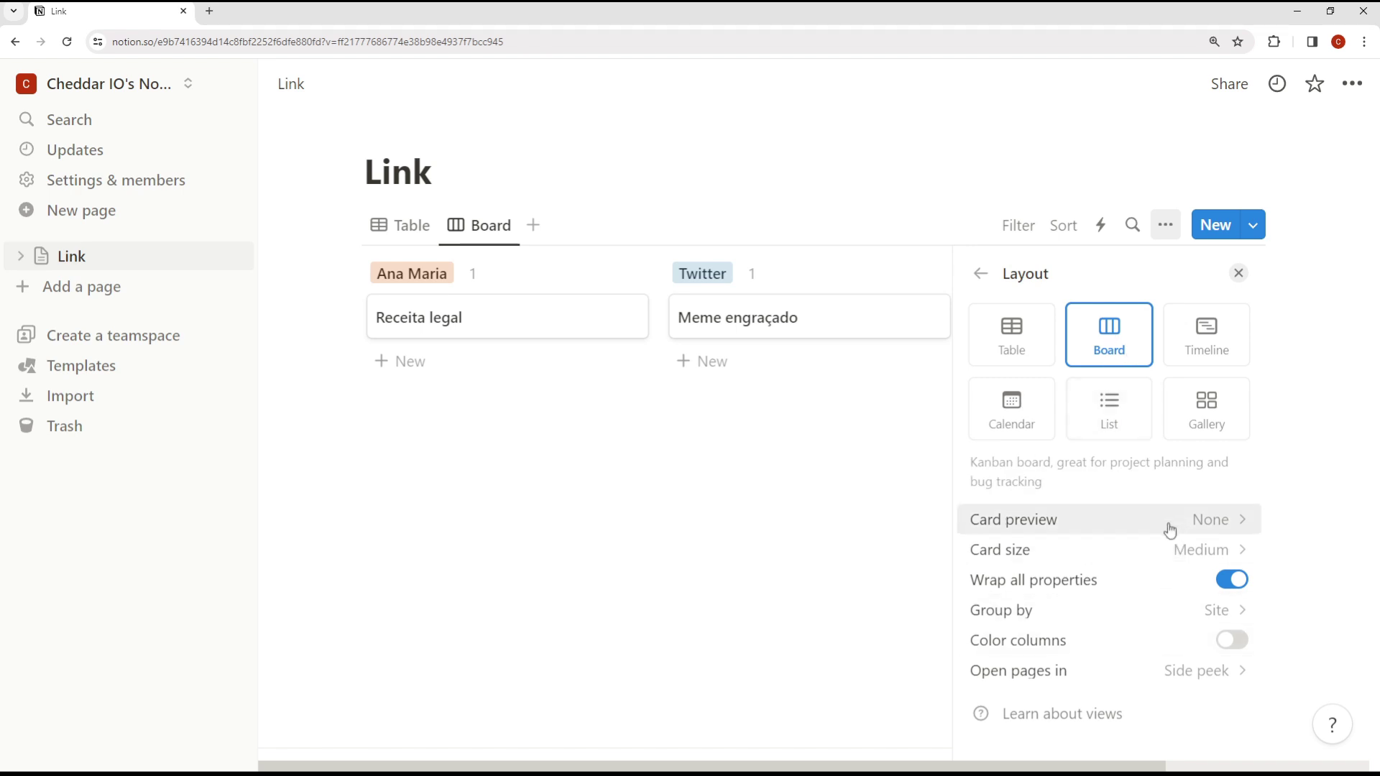
pyautogui.click(981, 273)
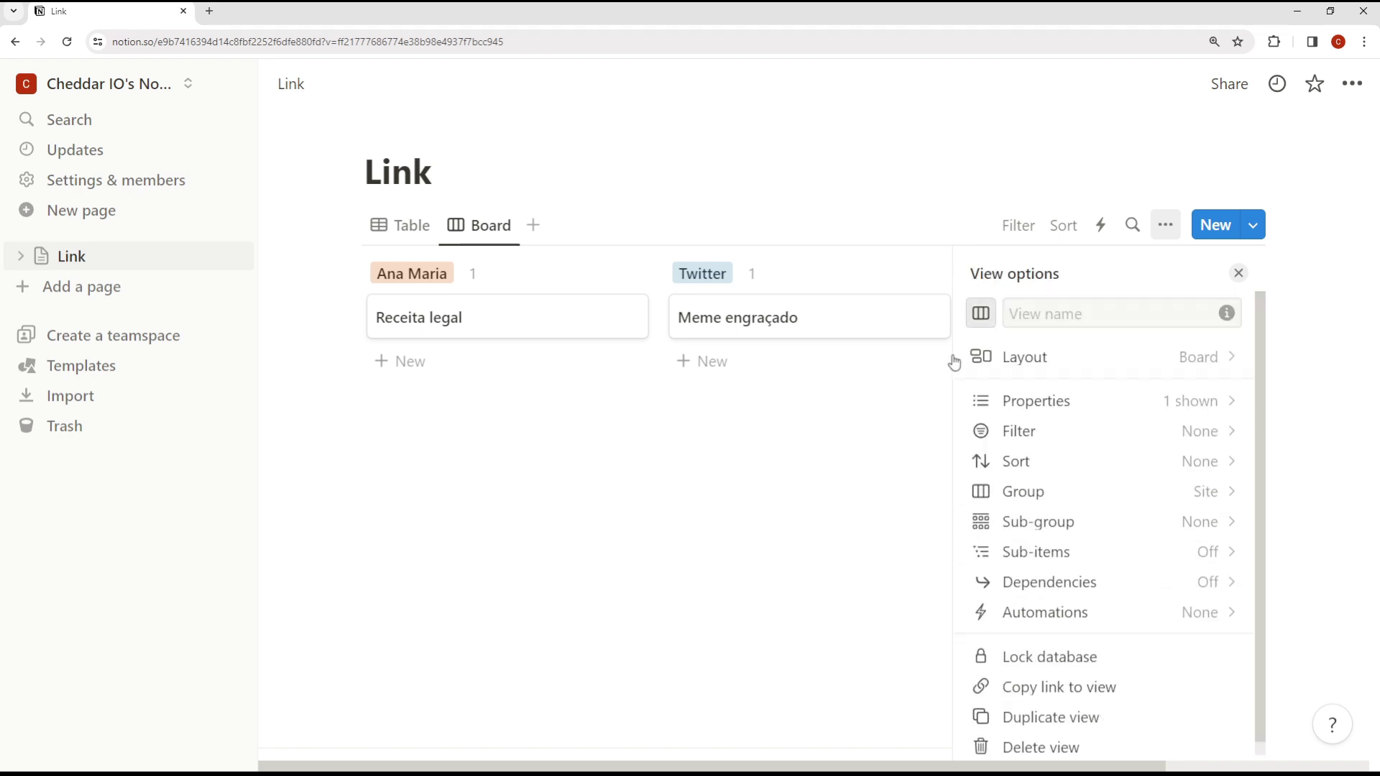
pyautogui.click(955, 360)
pyautogui.click(1165, 225)
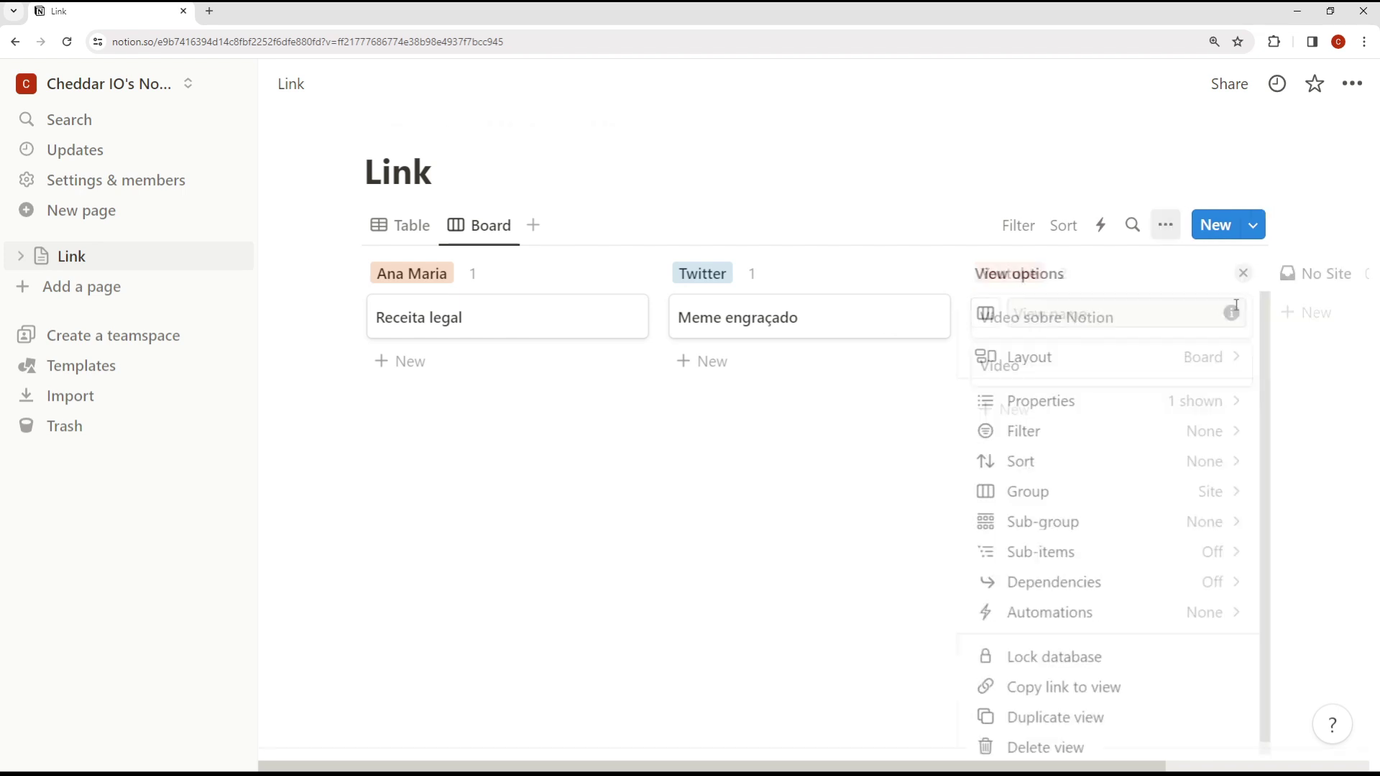
pyautogui.click(1070, 365)
pyautogui.click(1211, 523)
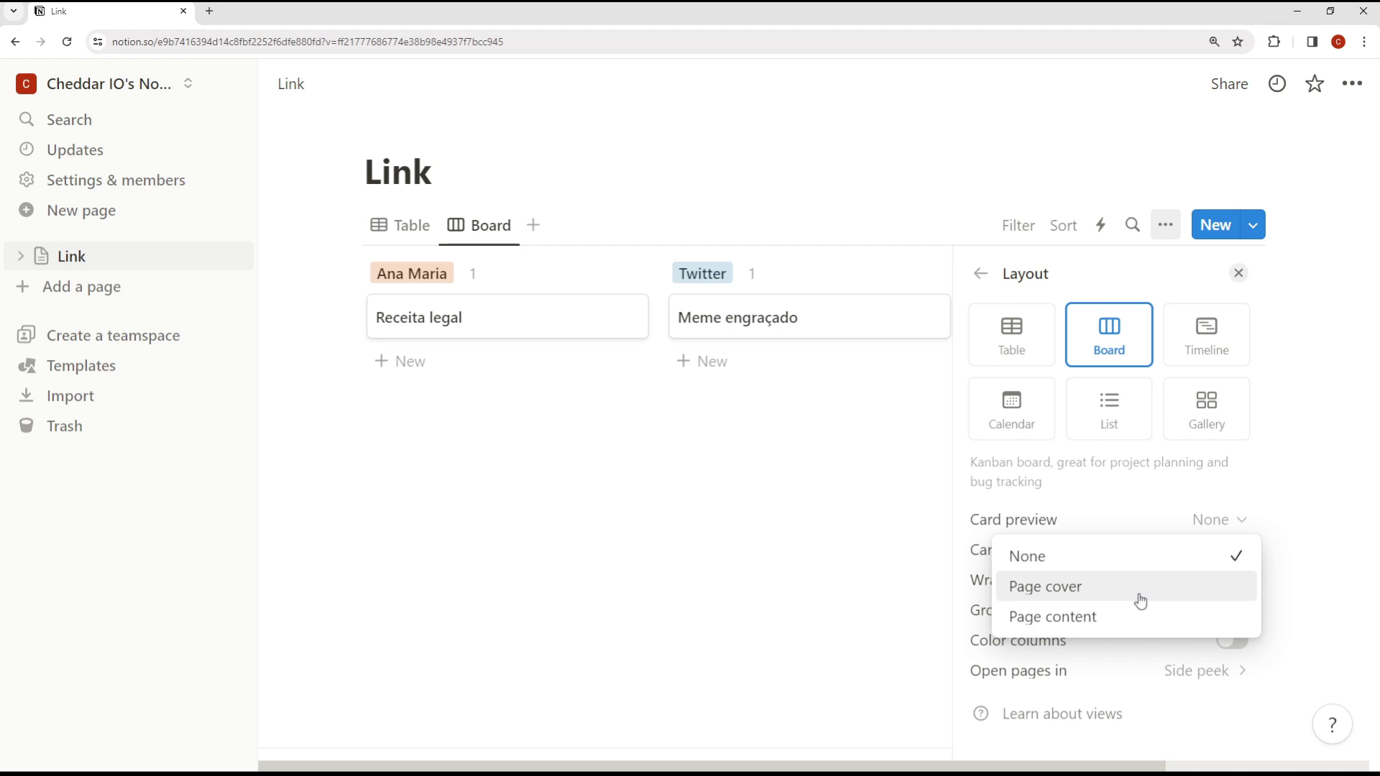
pyautogui.click(762, 559)
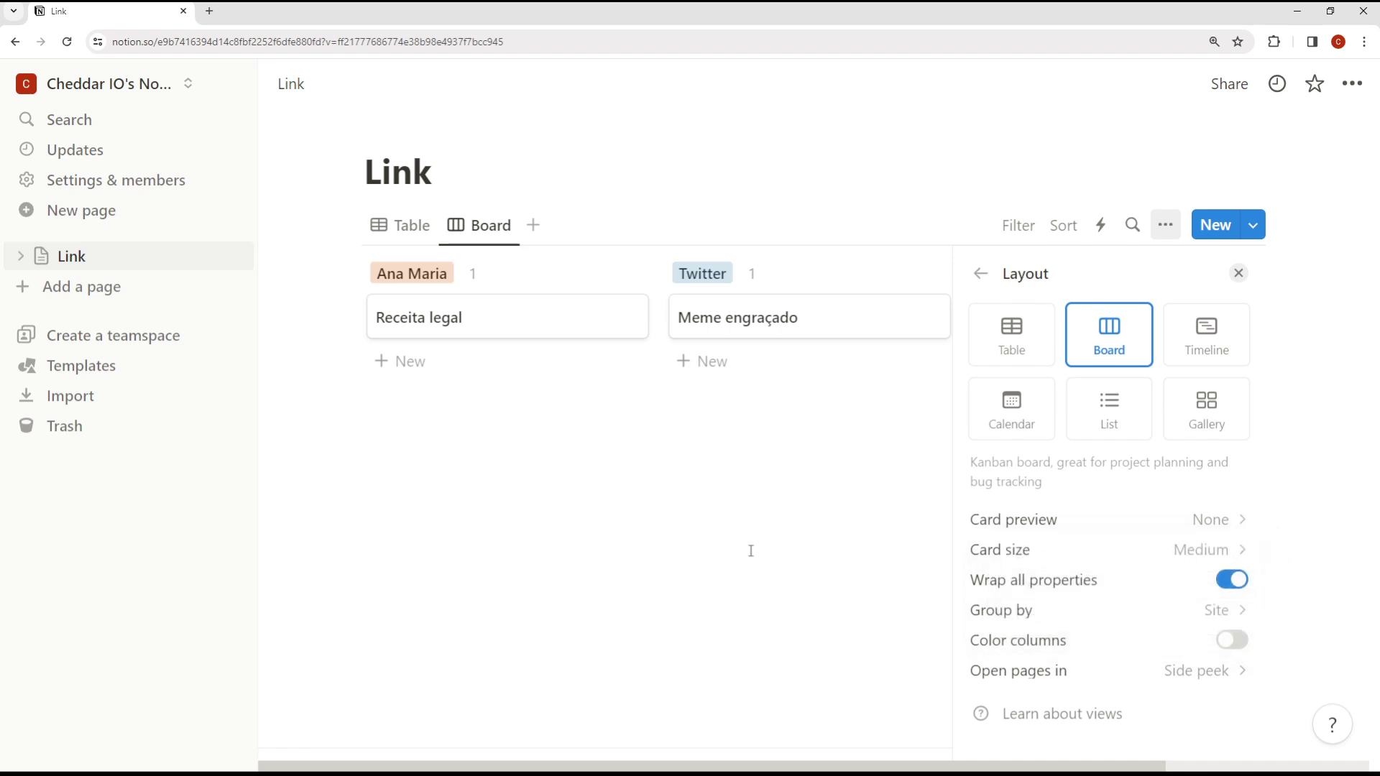
pyautogui.click(1228, 524)
pyautogui.click(775, 557)
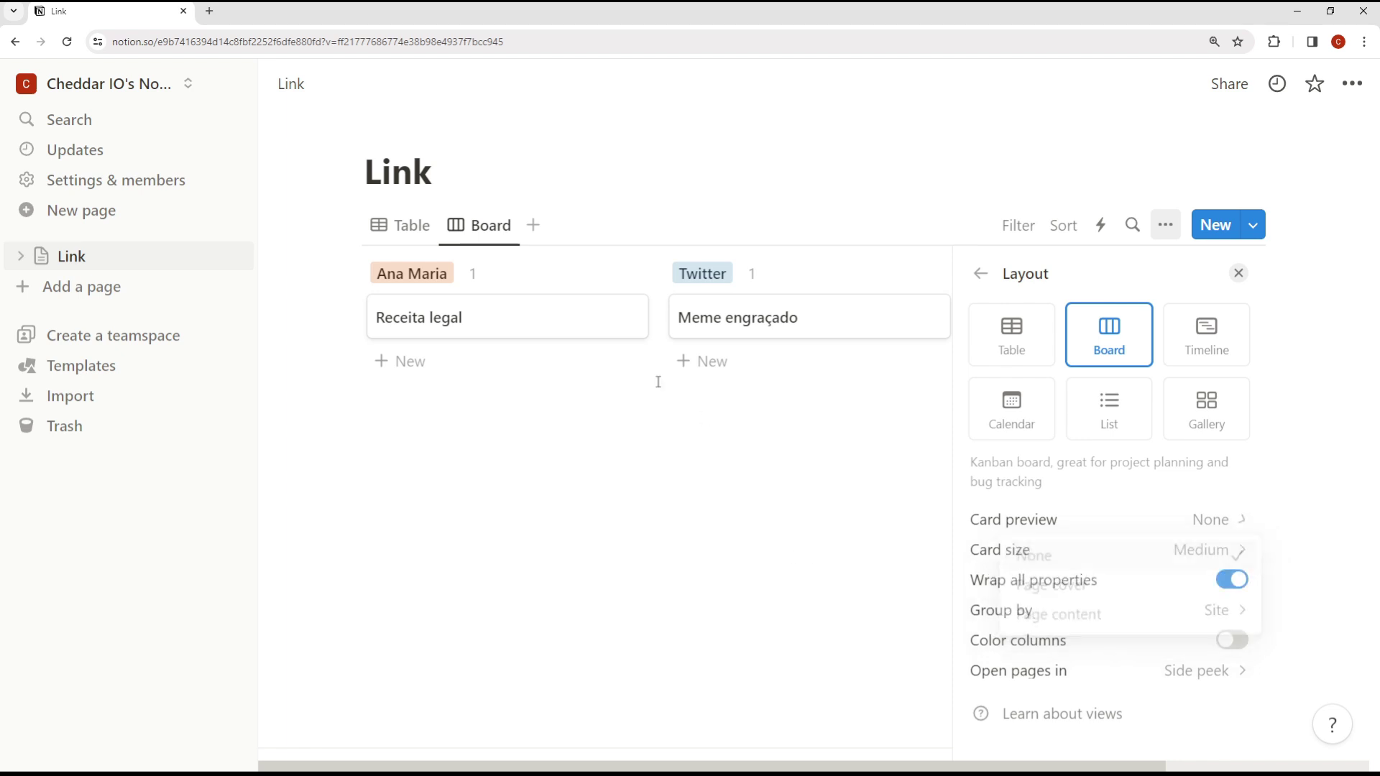
# Add a cover to the "Receita legal" page and return to the board.
pyautogui.click(431, 318)
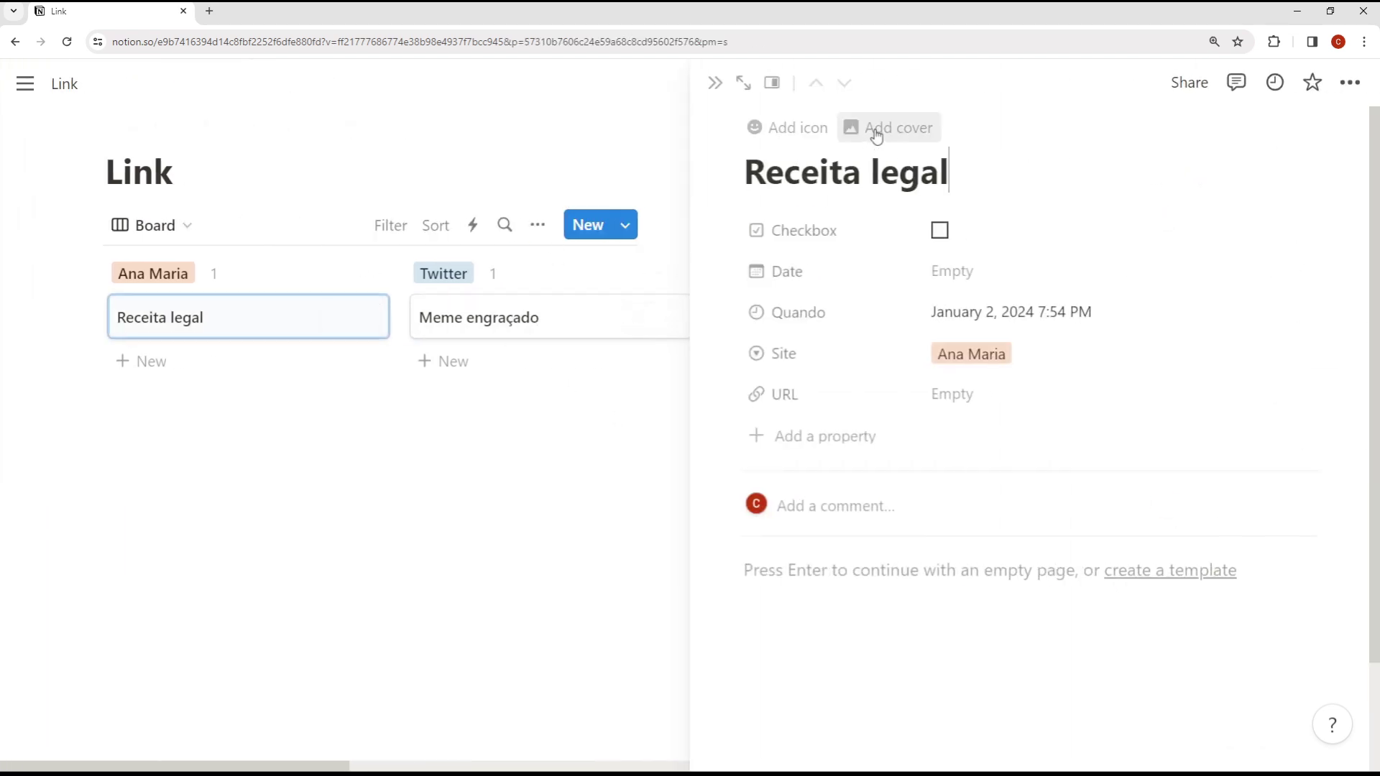
pyautogui.click(875, 134)
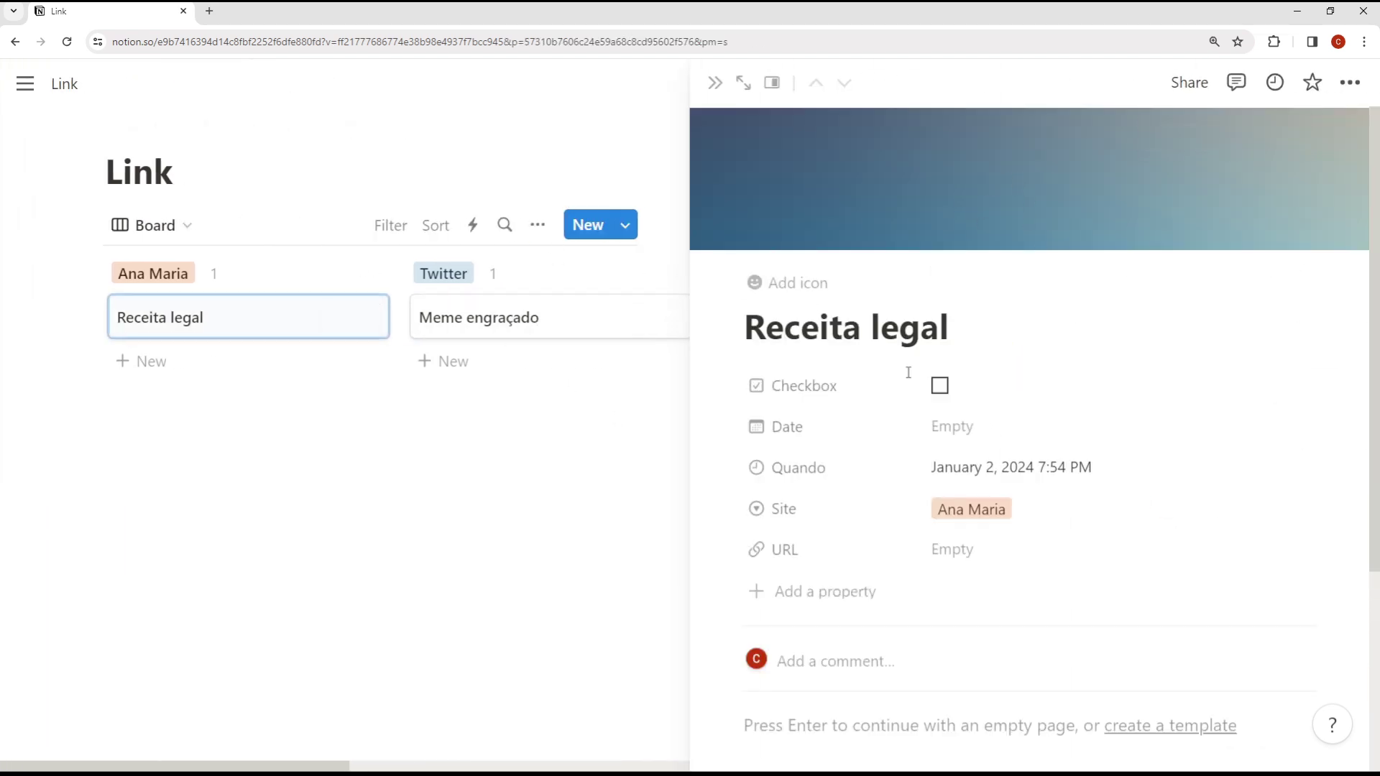
pyautogui.click(603, 579)
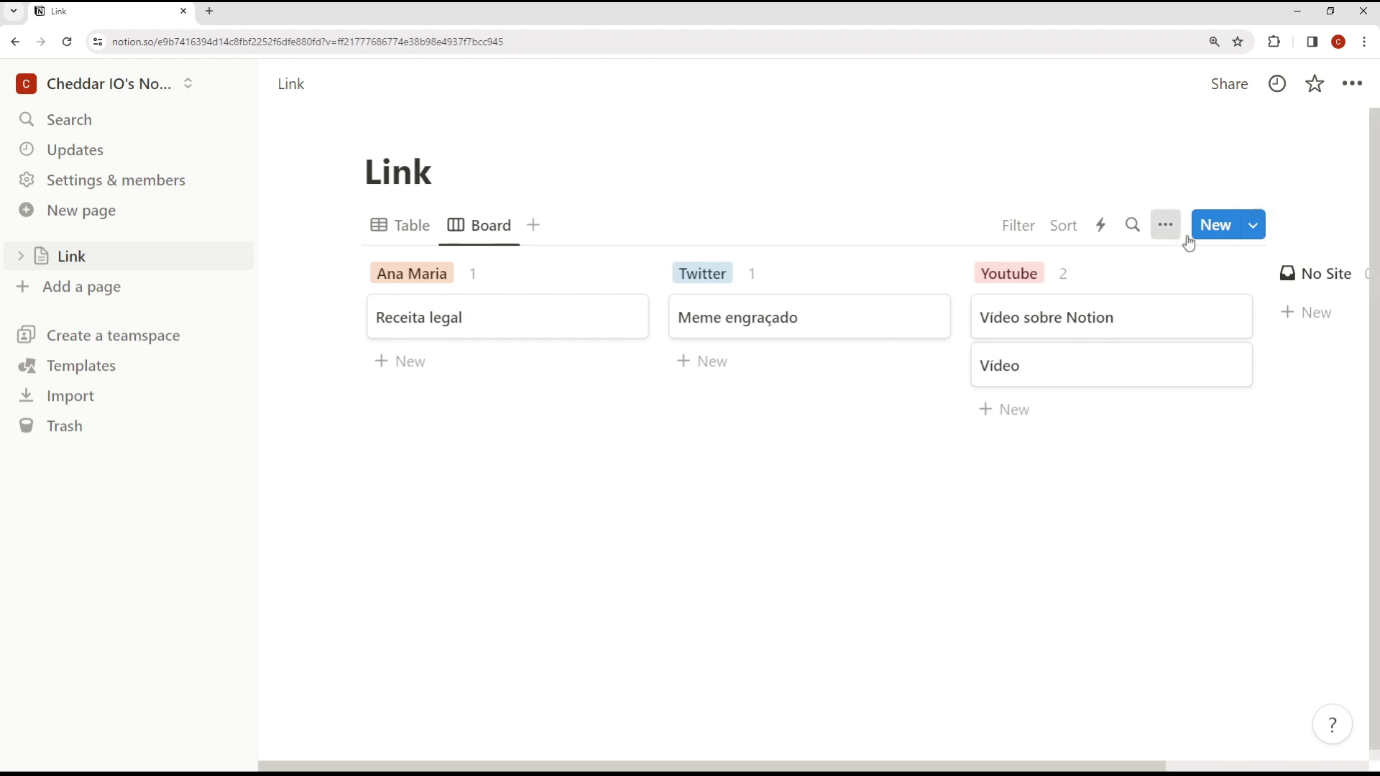
# Set the Board view's card preview to Page cover and check the cover inside the "Receita legal" page.
pyautogui.click(1172, 227)
pyautogui.click(659, 490)
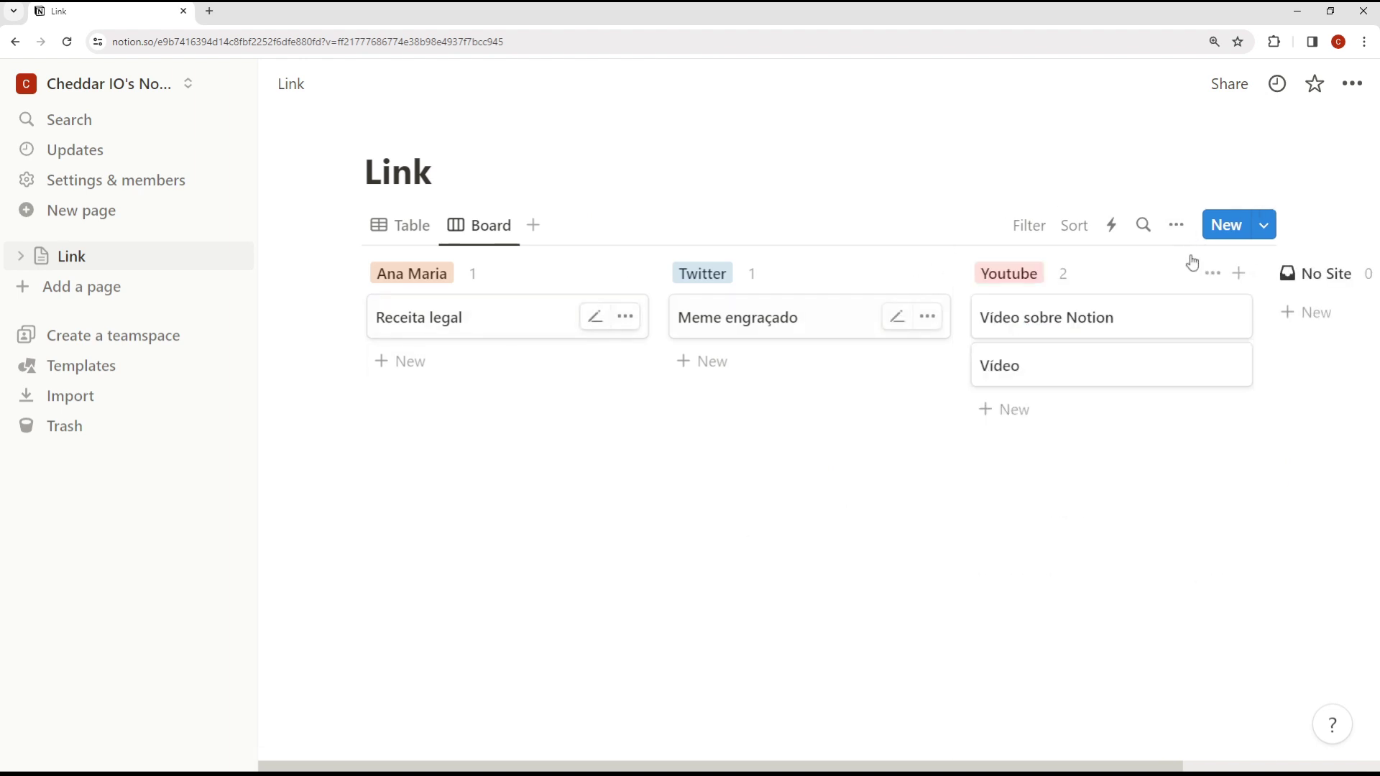
pyautogui.click(1175, 225)
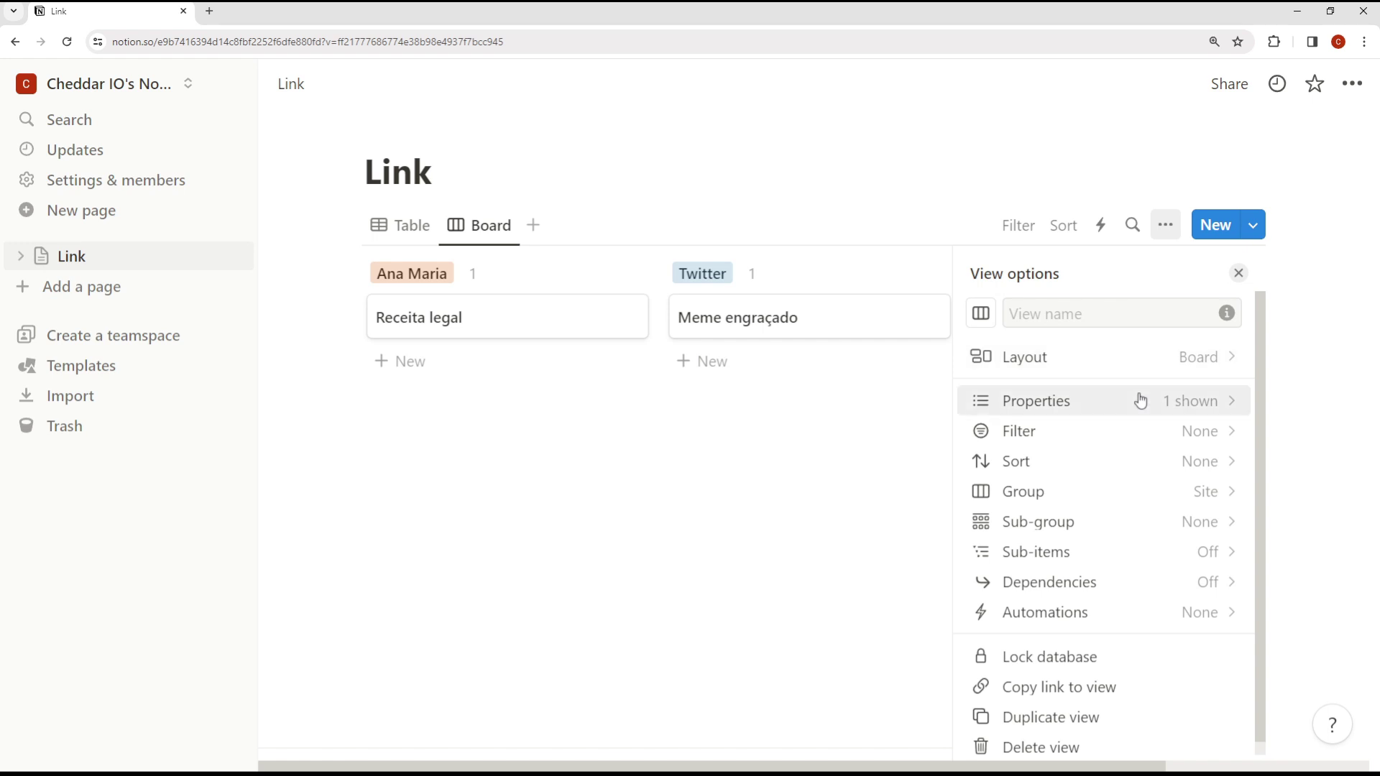
pyautogui.click(1141, 401)
pyautogui.press('Escape')
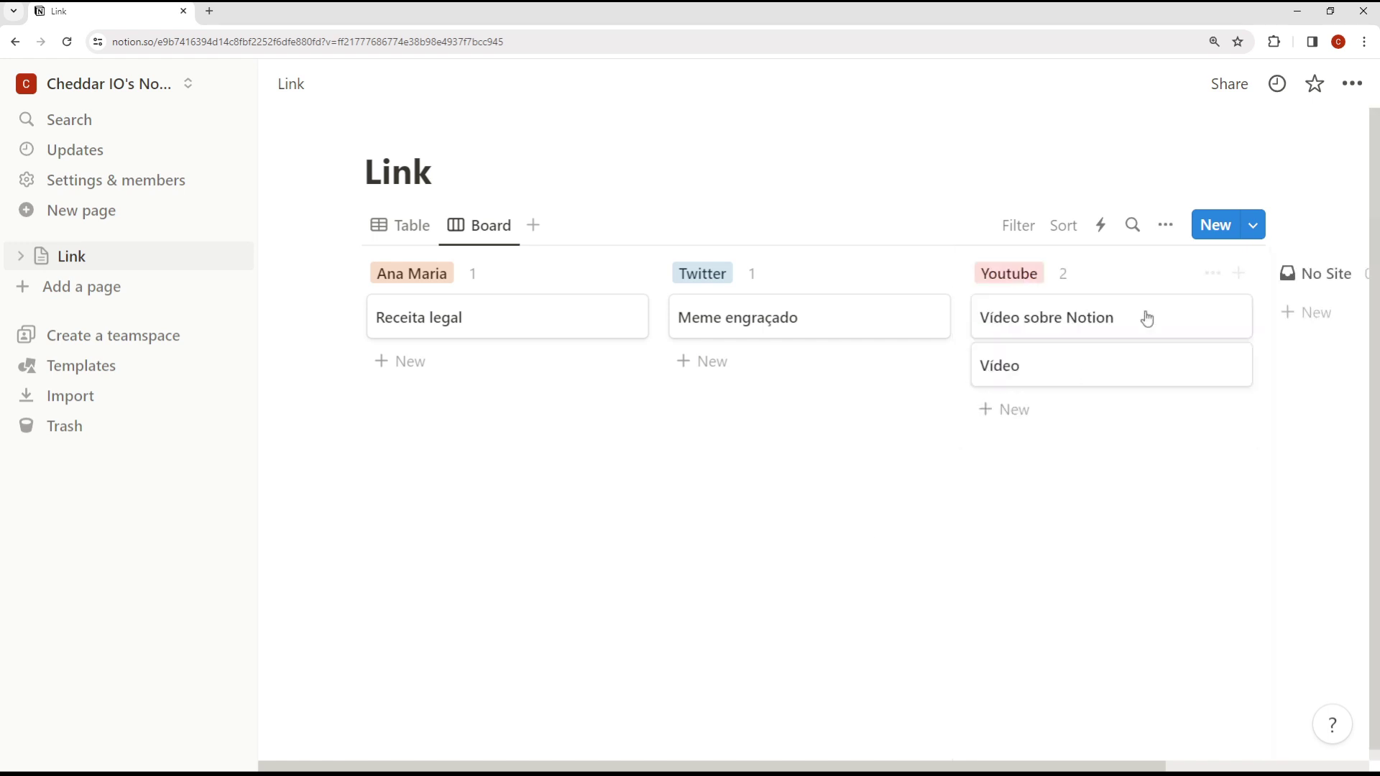
pyautogui.click(1167, 225)
pyautogui.click(1106, 360)
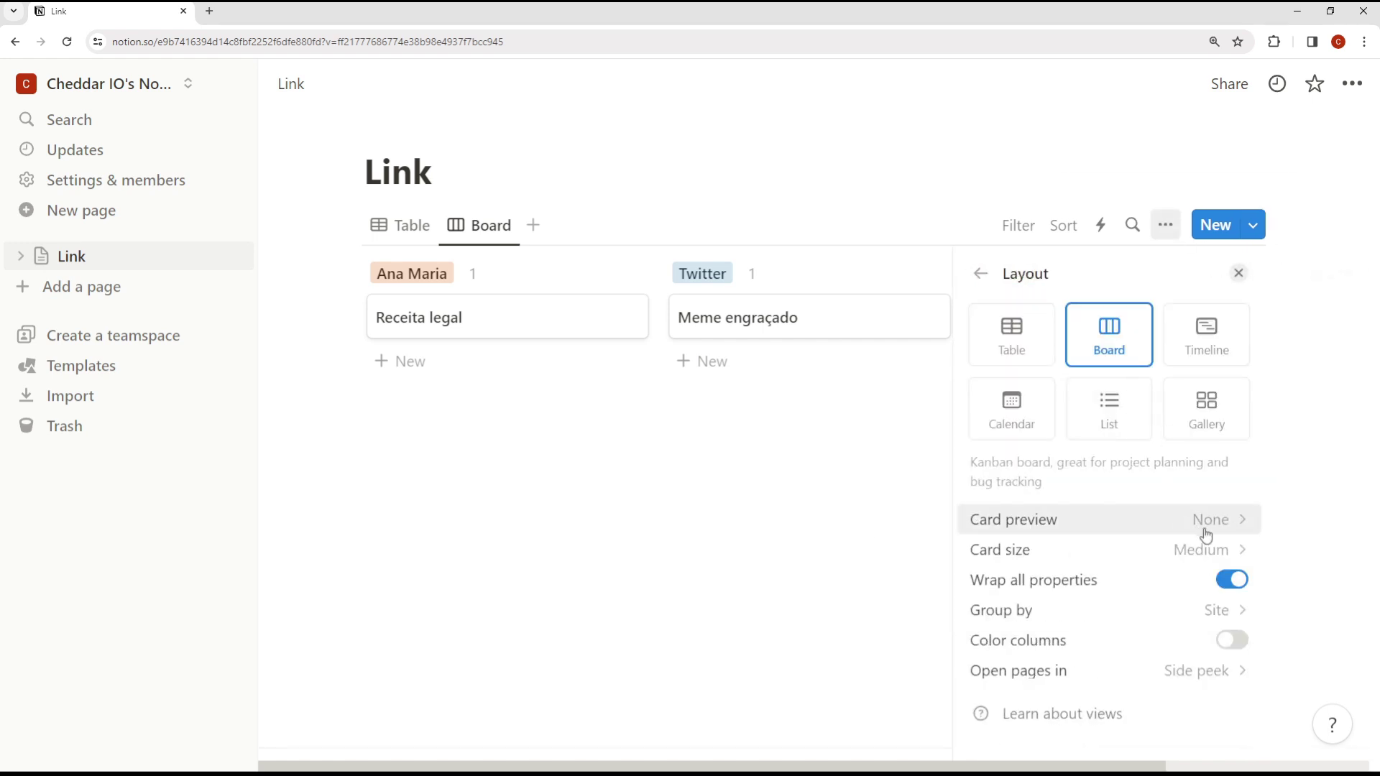
pyautogui.click(1128, 533)
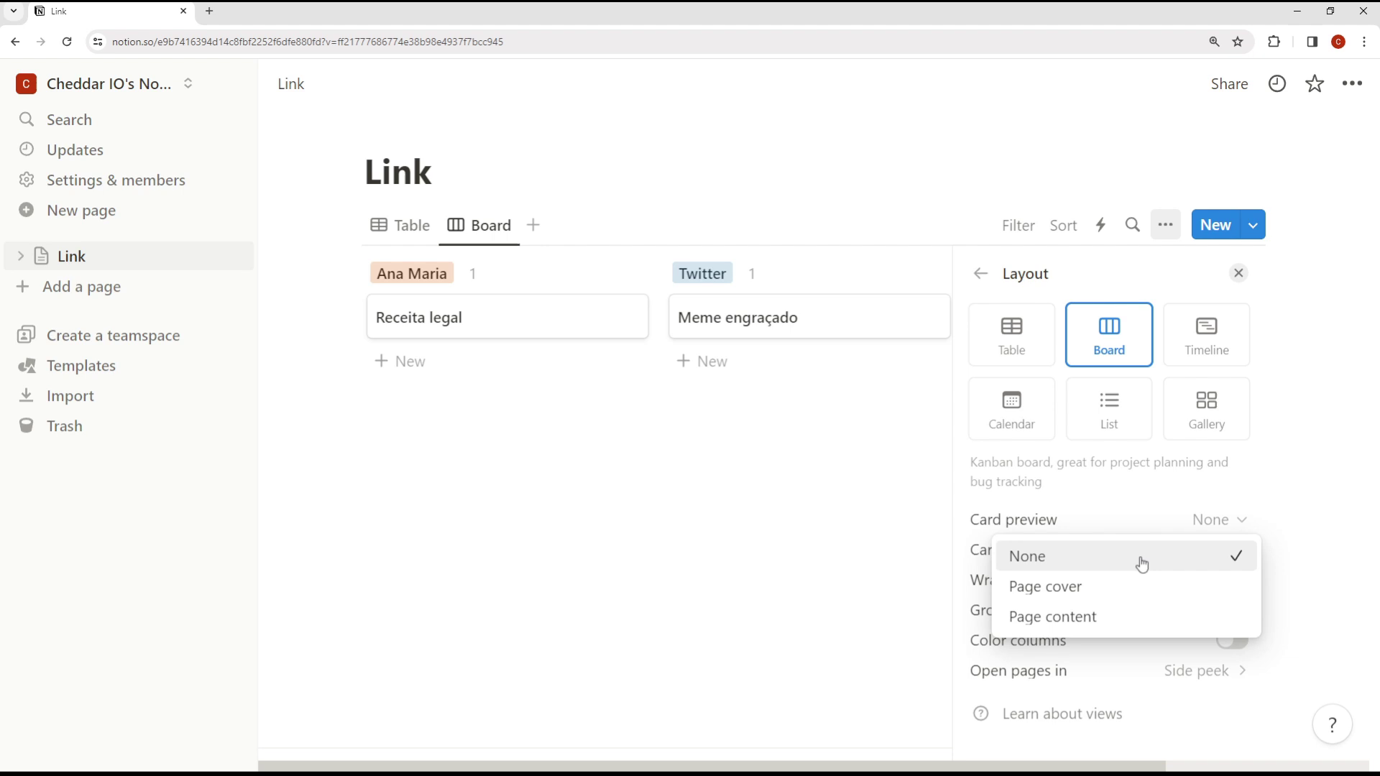
pyautogui.click(1114, 598)
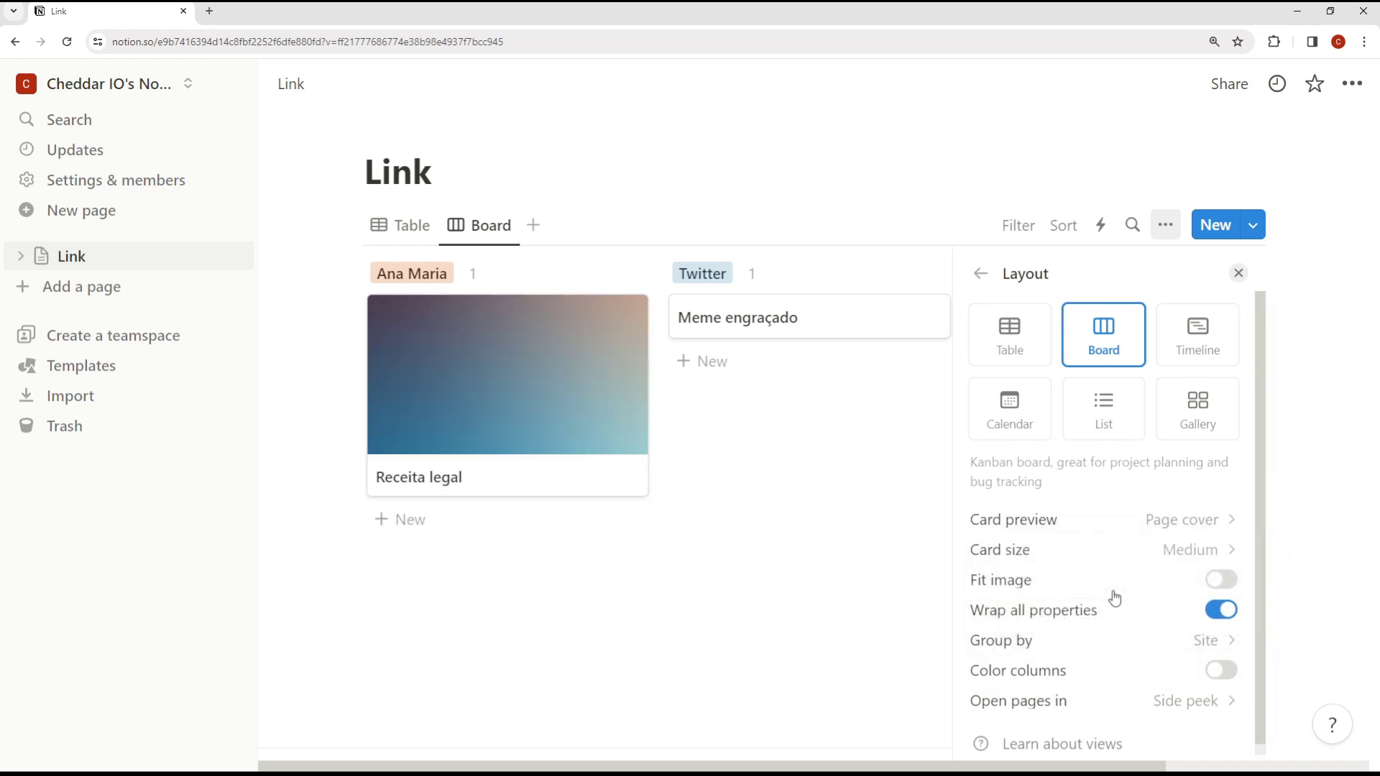
pyautogui.click(578, 406)
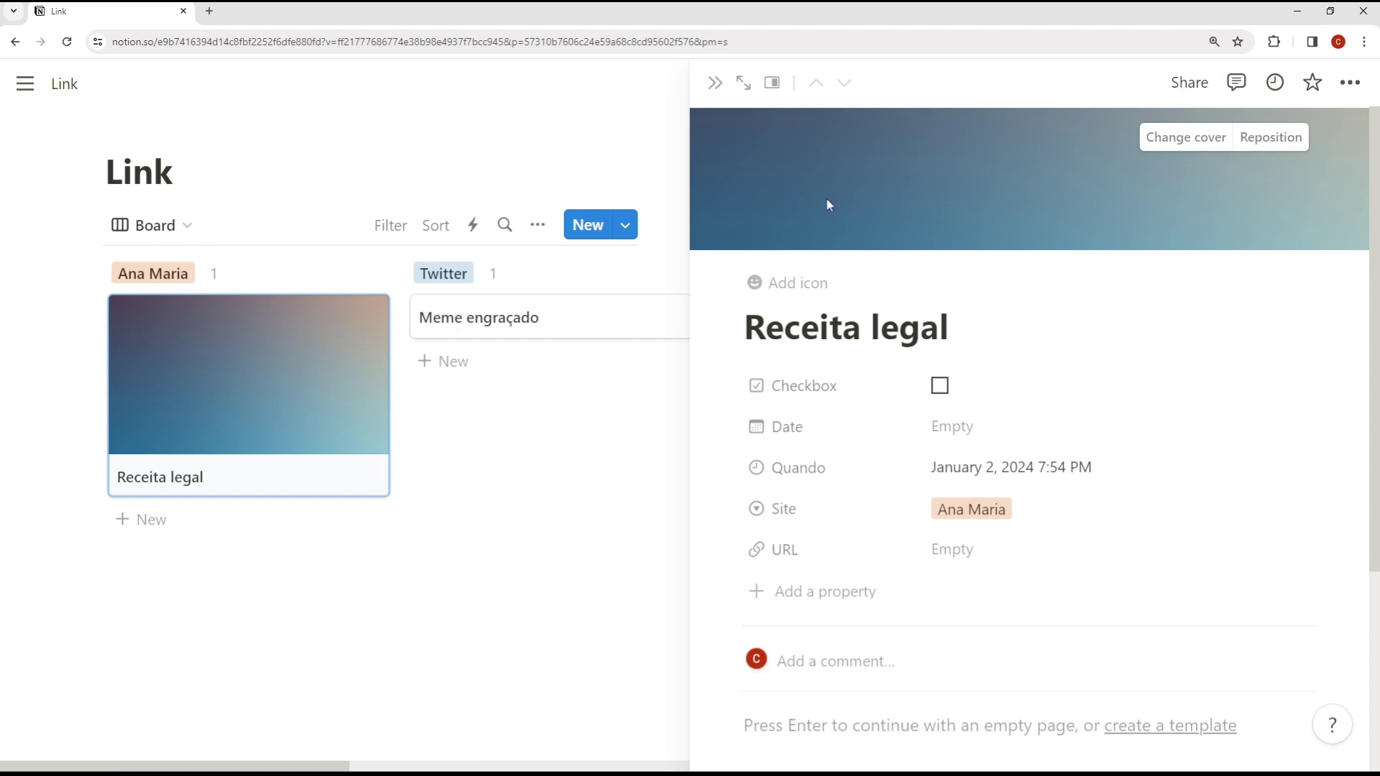
pyautogui.click(588, 530)
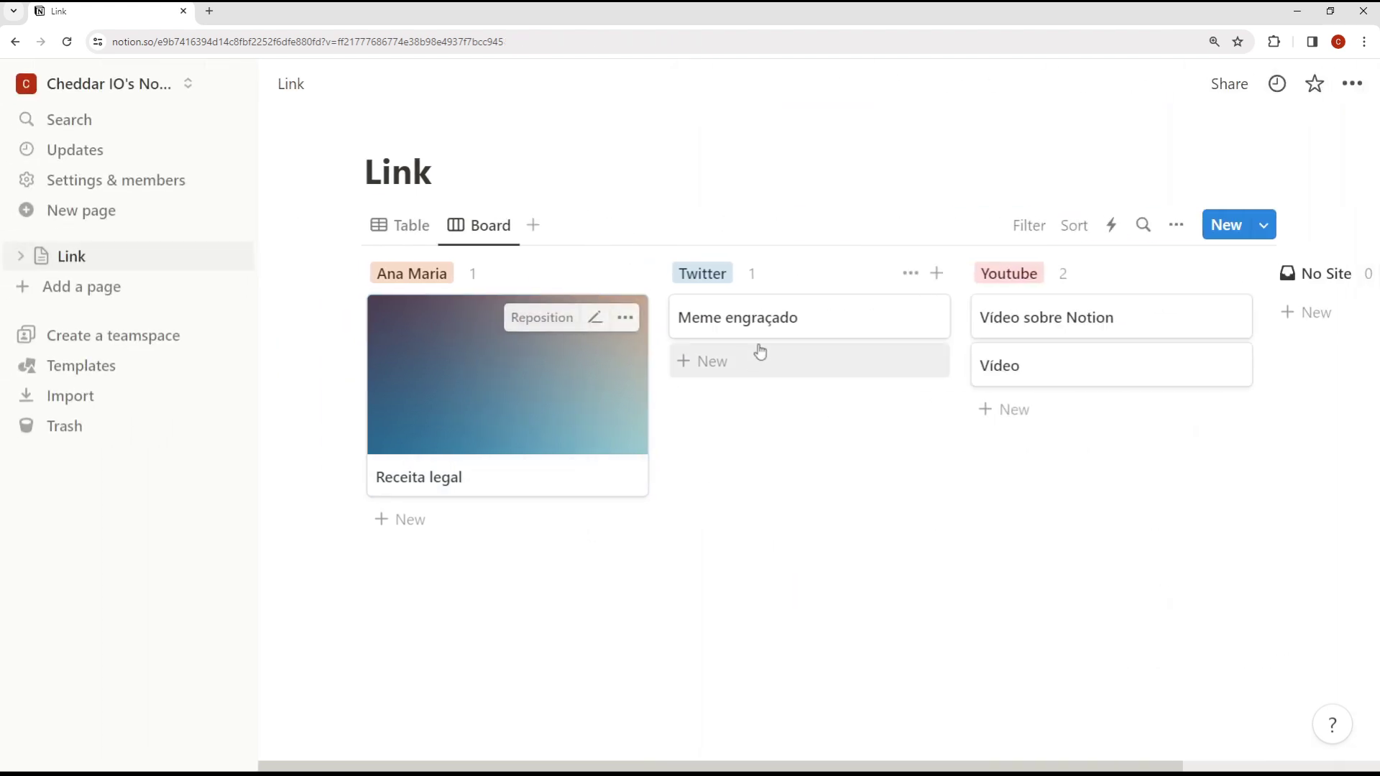
# Paste the copied gradient image into the body of the "Meme engraçado" page and return to the board.
pyautogui.click(787, 325)
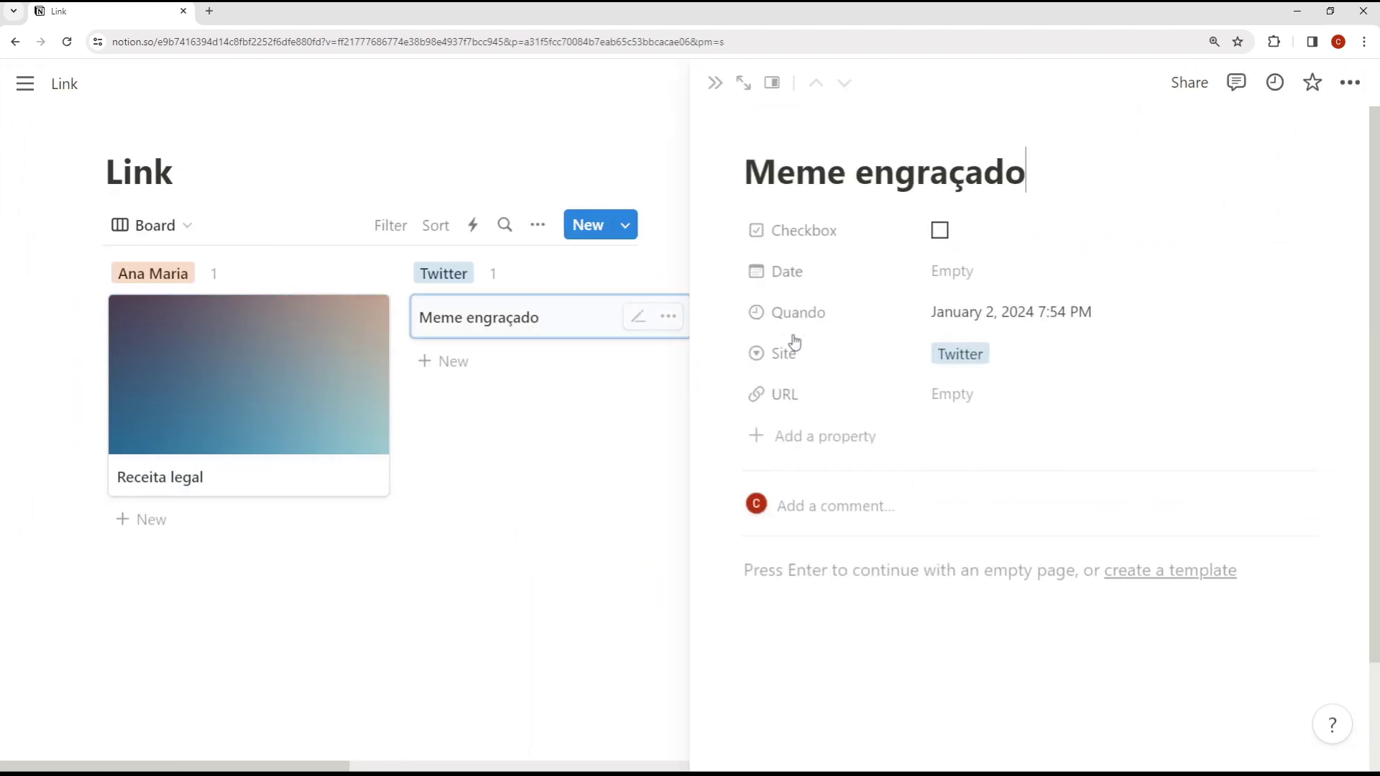
pyautogui.click(904, 642)
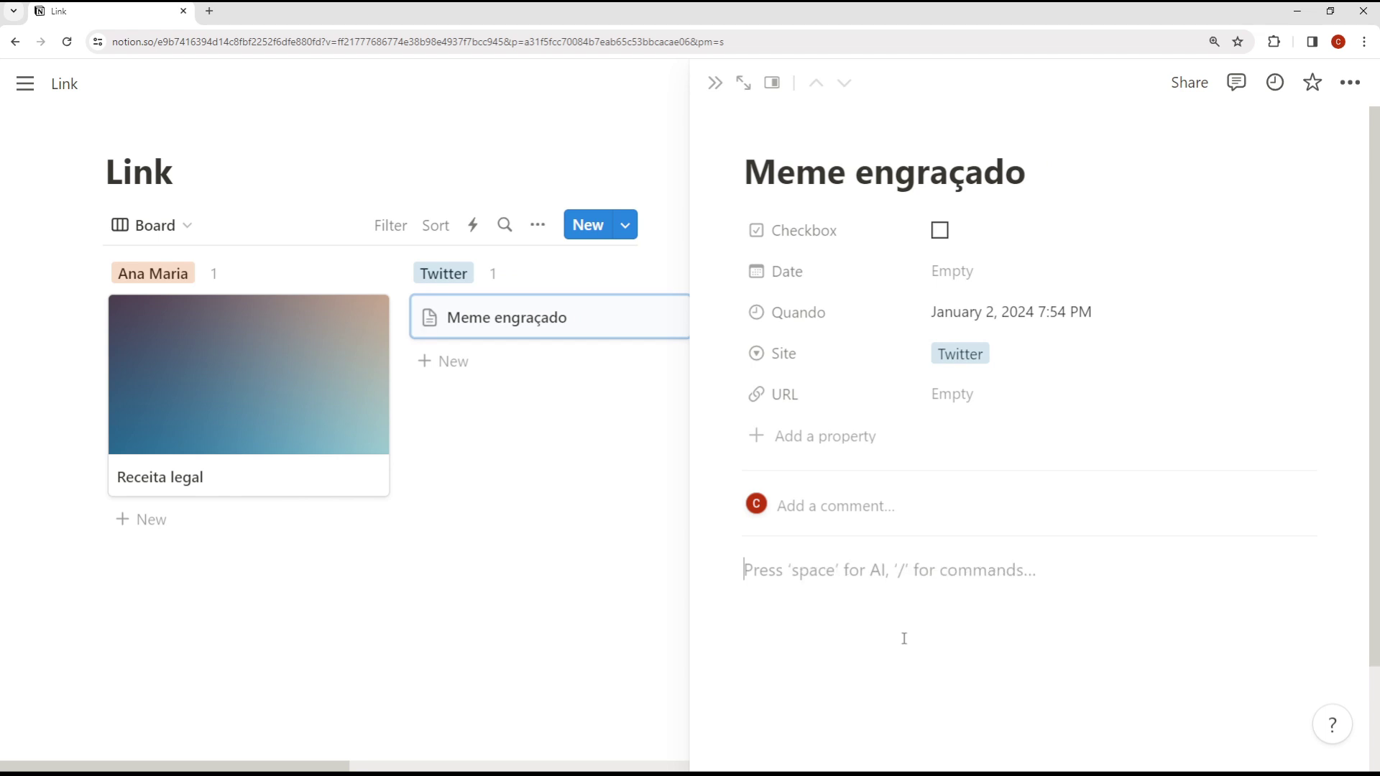
pyautogui.hotkey('ctrl', 'v')
pyautogui.scroll(-6, 932, 588)
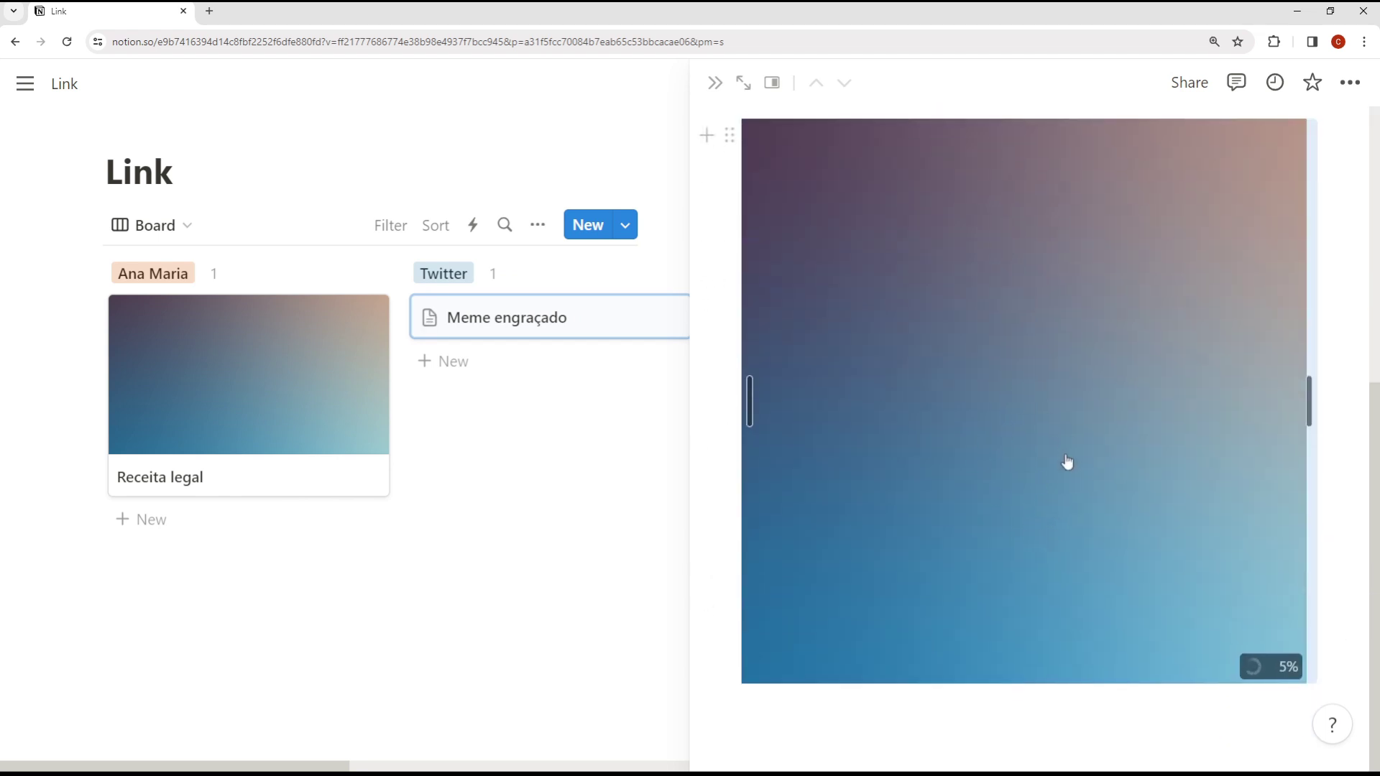
pyautogui.scroll(1, 1083, 453)
pyautogui.scroll(-1, 1083, 453)
pyautogui.scroll(4, 1083, 453)
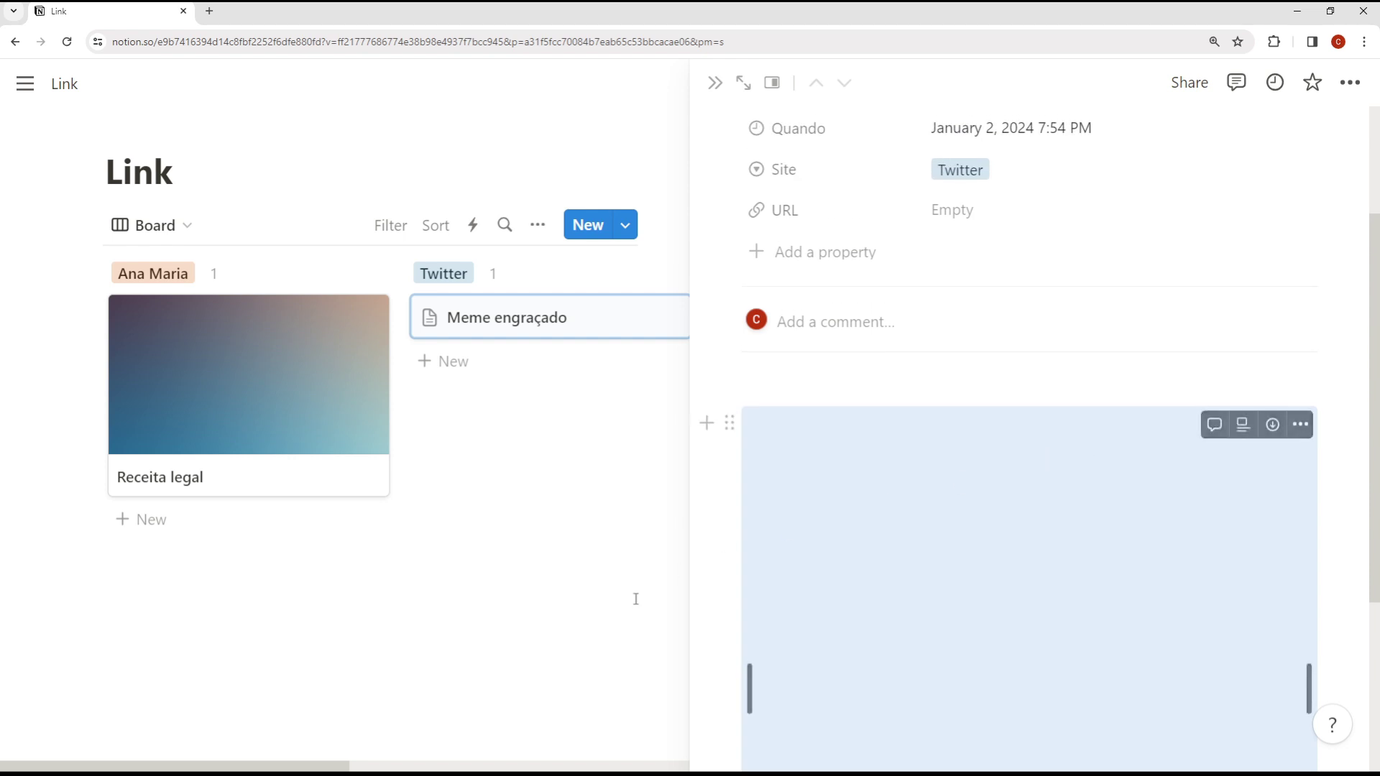
pyautogui.click(635, 599)
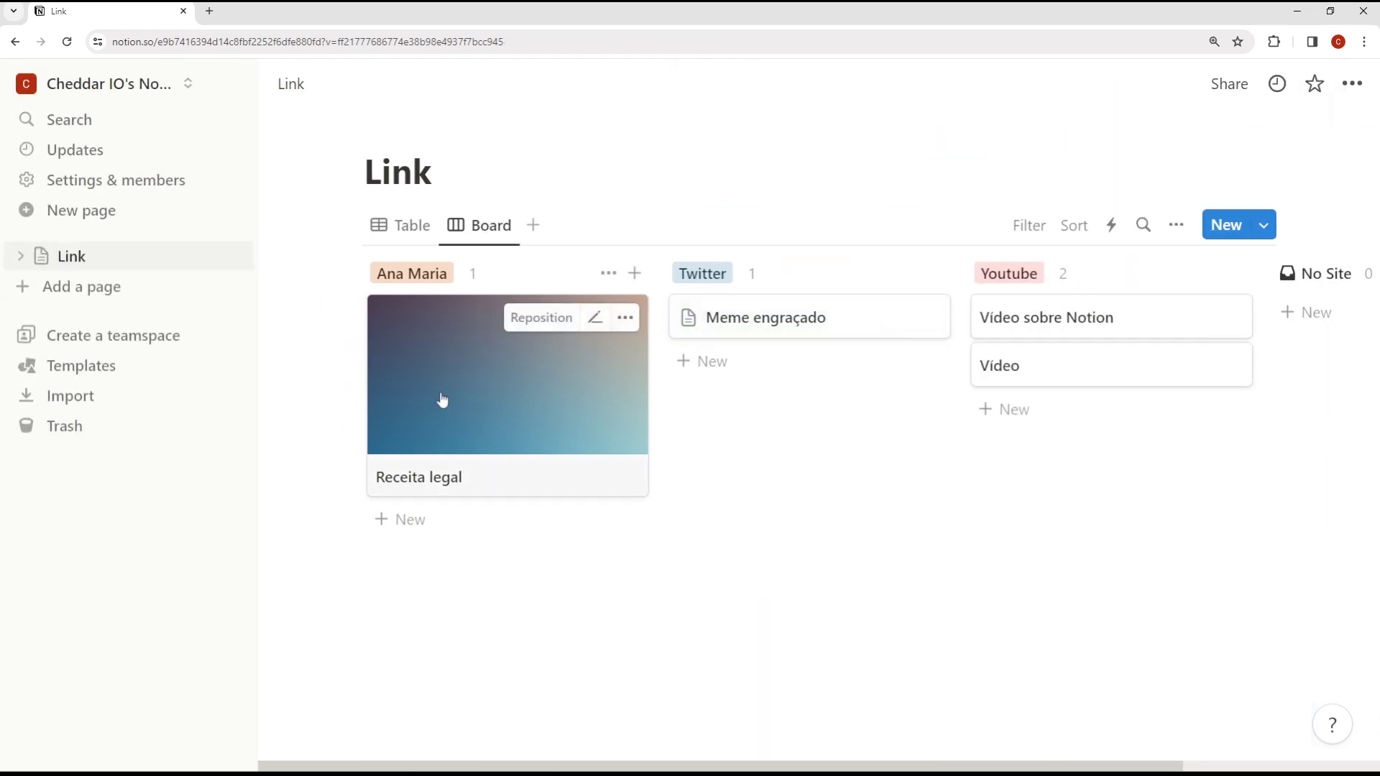
# Recheck the "Receita legal" page's cover, and set the Board view's card preview to Page content.
pyautogui.click(442, 401)
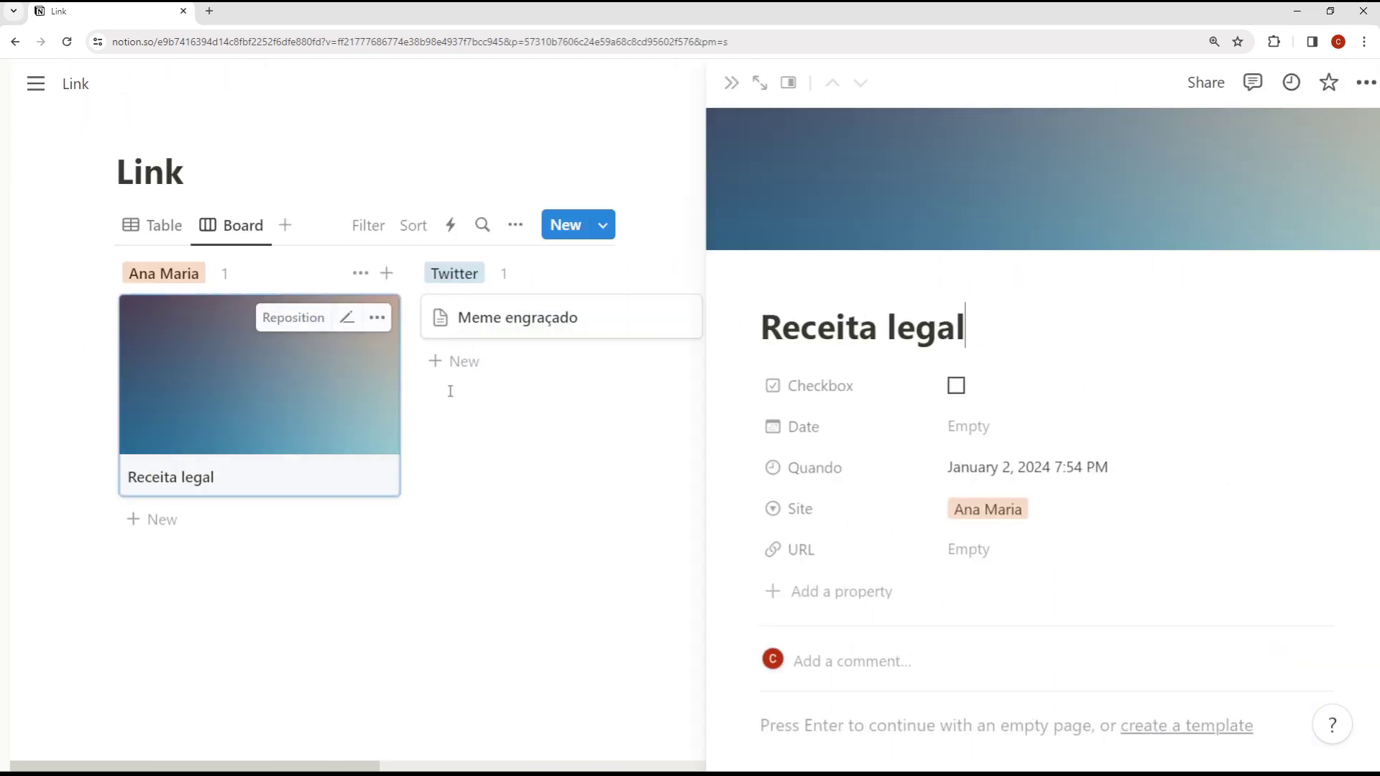
pyautogui.click(534, 542)
pyautogui.click(1167, 225)
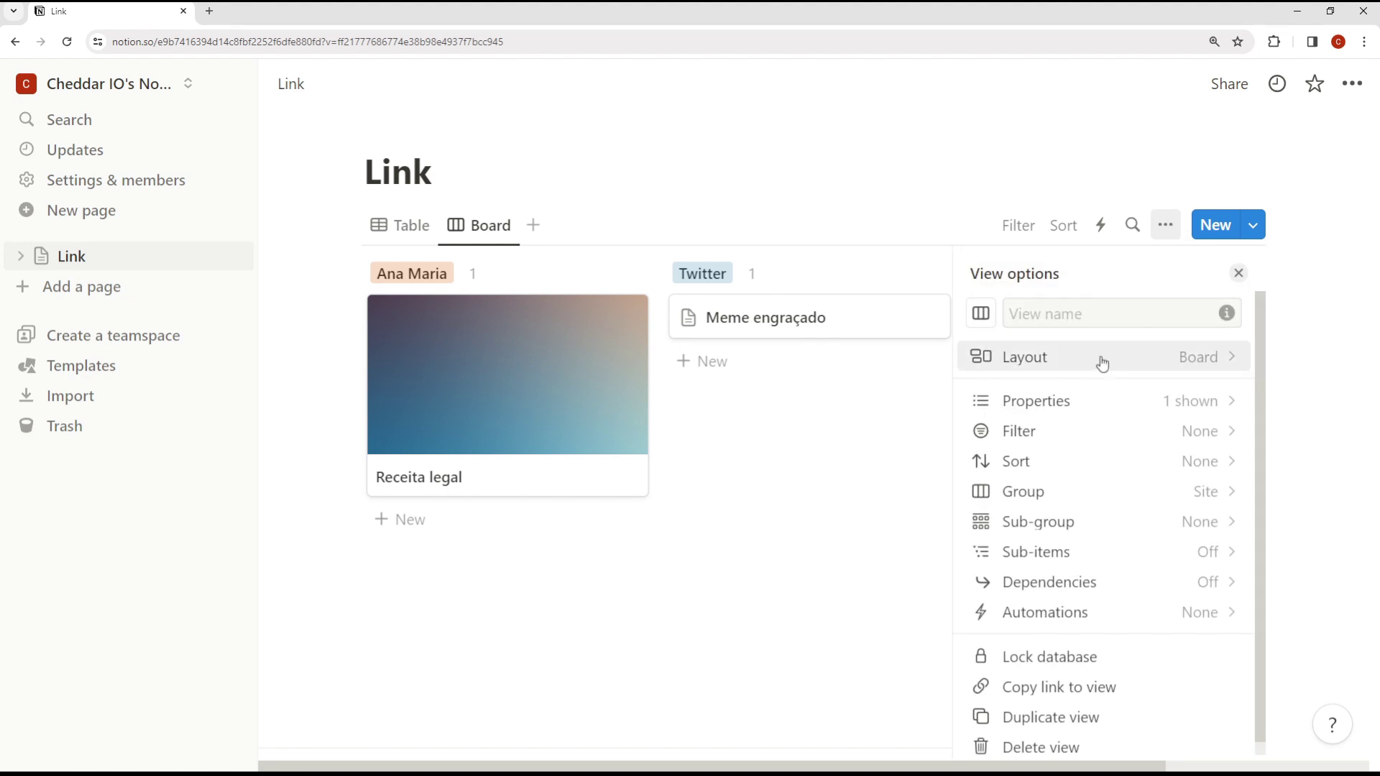
pyautogui.click(1102, 361)
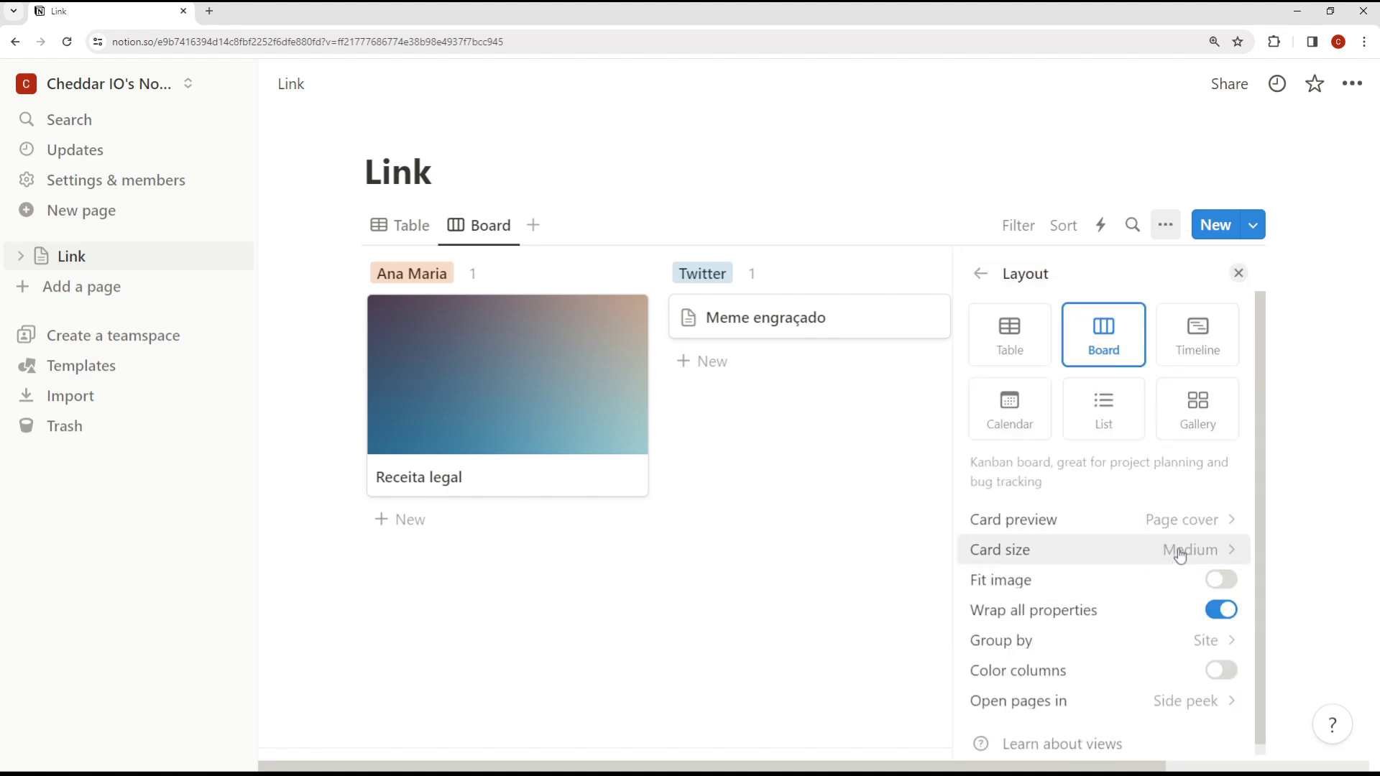
pyautogui.click(1180, 524)
pyautogui.click(1111, 619)
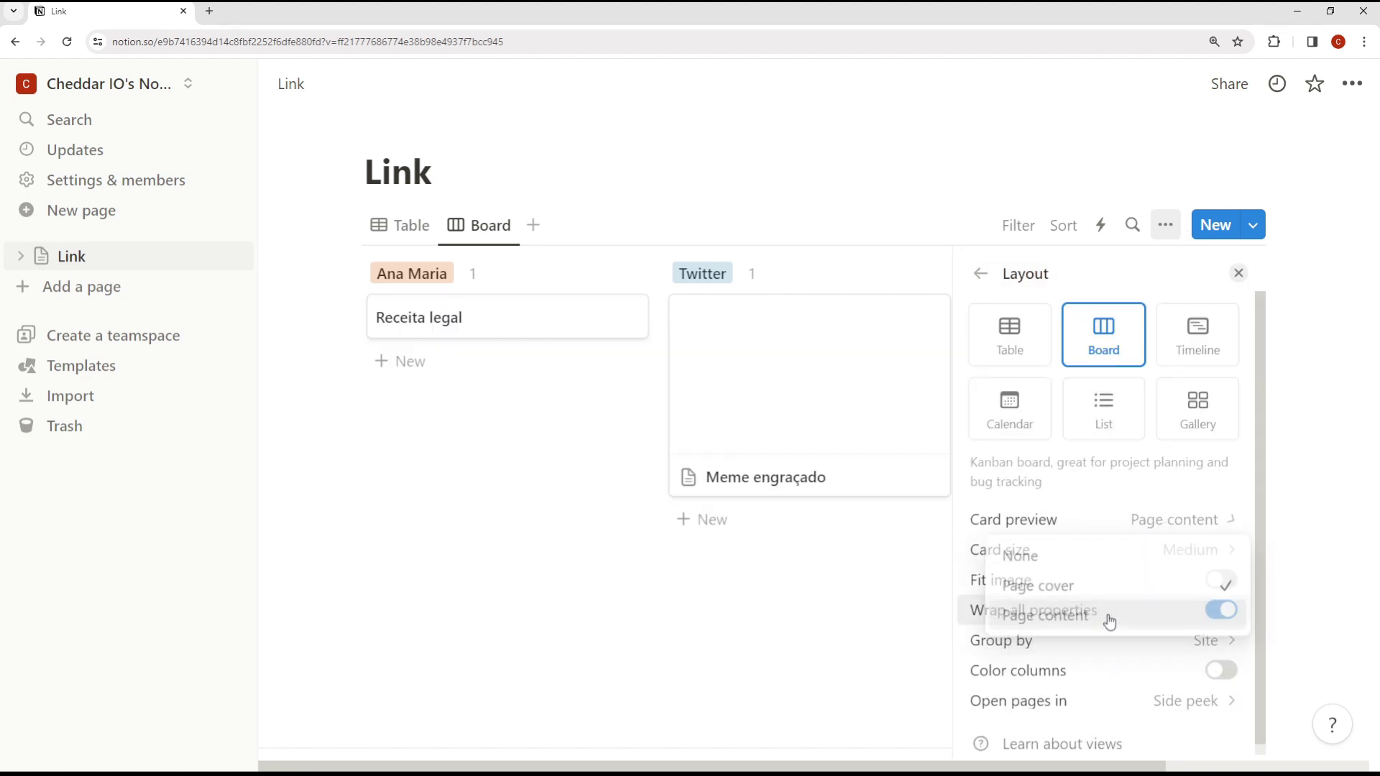
# Examine the body of the "Receita legal" page for content a card preview could use.
pyautogui.click(410, 317)
pyautogui.scroll(-3, 912, 551)
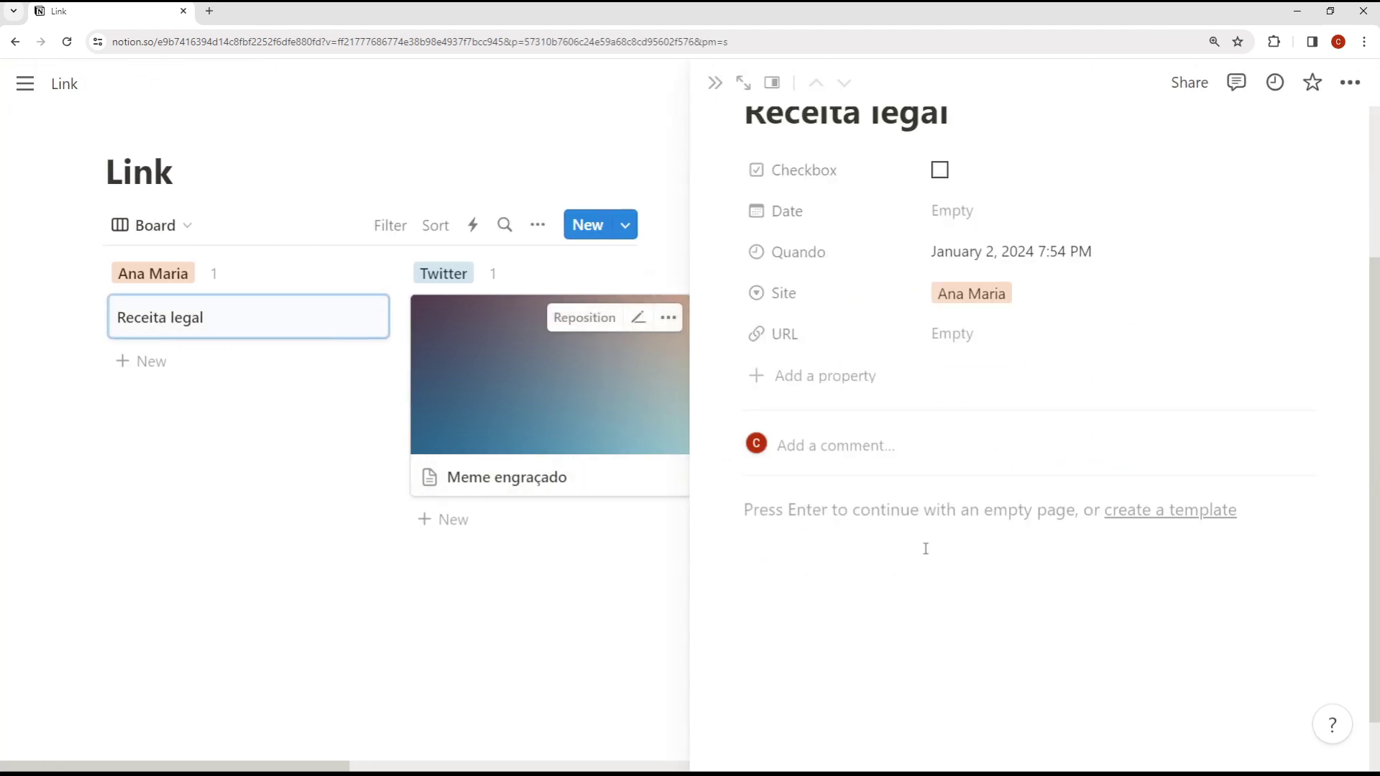
pyautogui.scroll(3, 862, 504)
pyautogui.click(585, 579)
# Delete the gradient image from the body of the "Meme engraçado" page and return to the board.
pyautogui.click(807, 438)
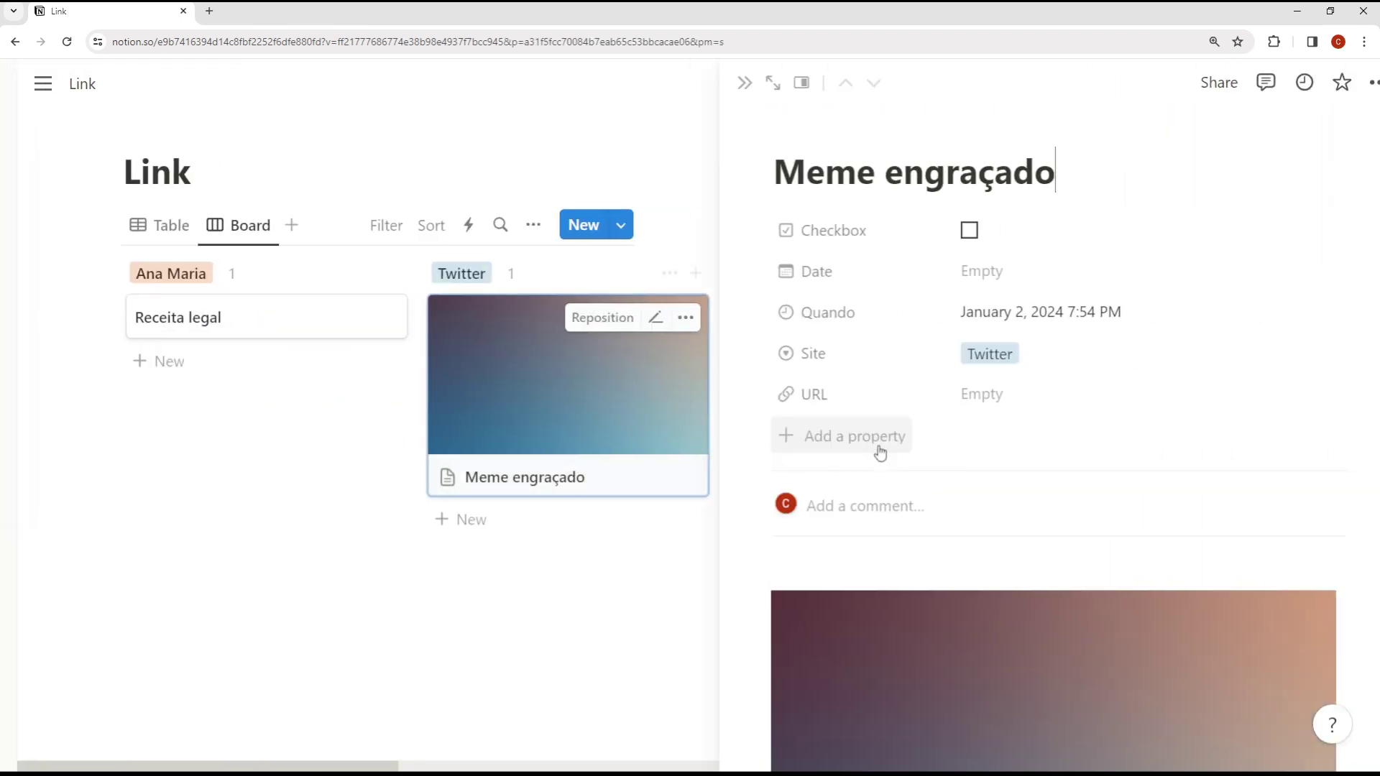
pyautogui.scroll(-5, 998, 567)
pyautogui.scroll(4, 991, 537)
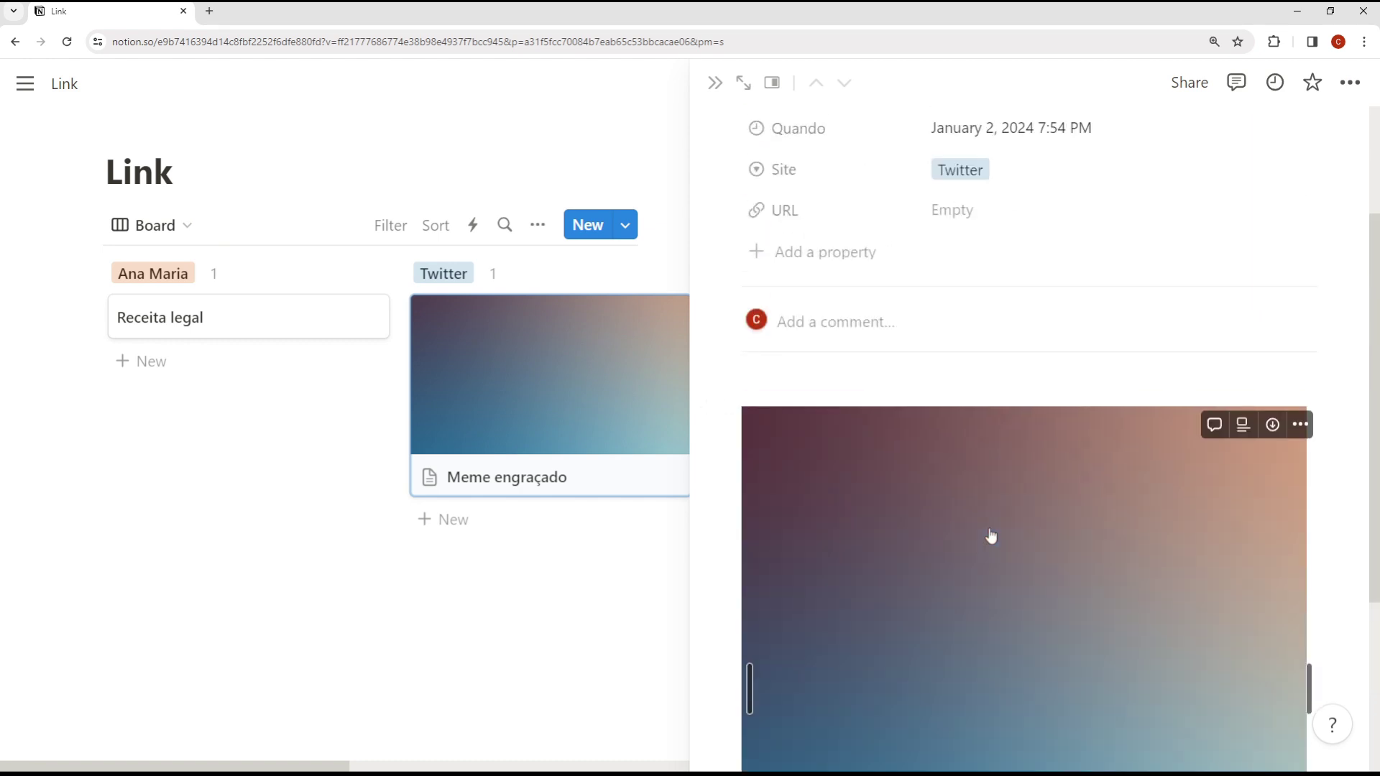
pyautogui.scroll(-4, 991, 536)
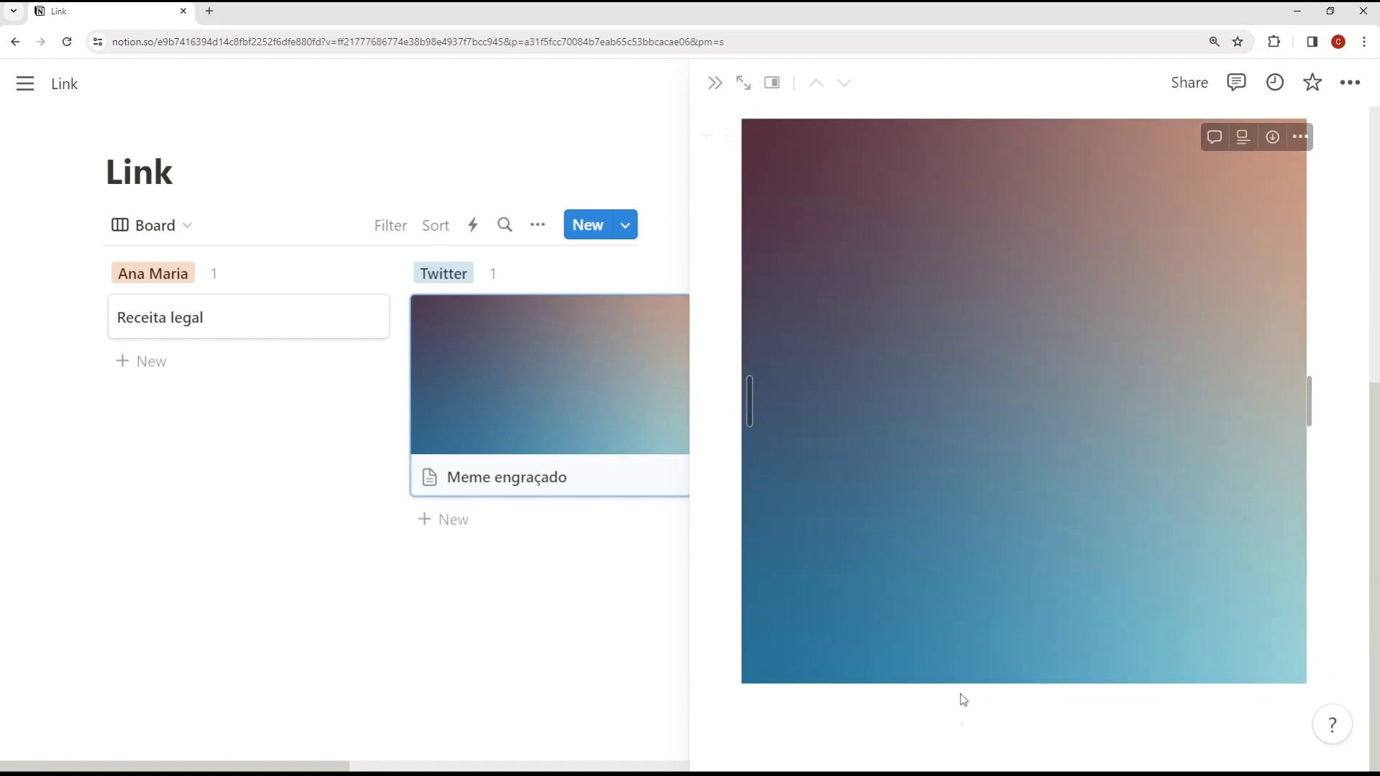
pyautogui.press('BackSpace')
pyautogui.click(633, 546)
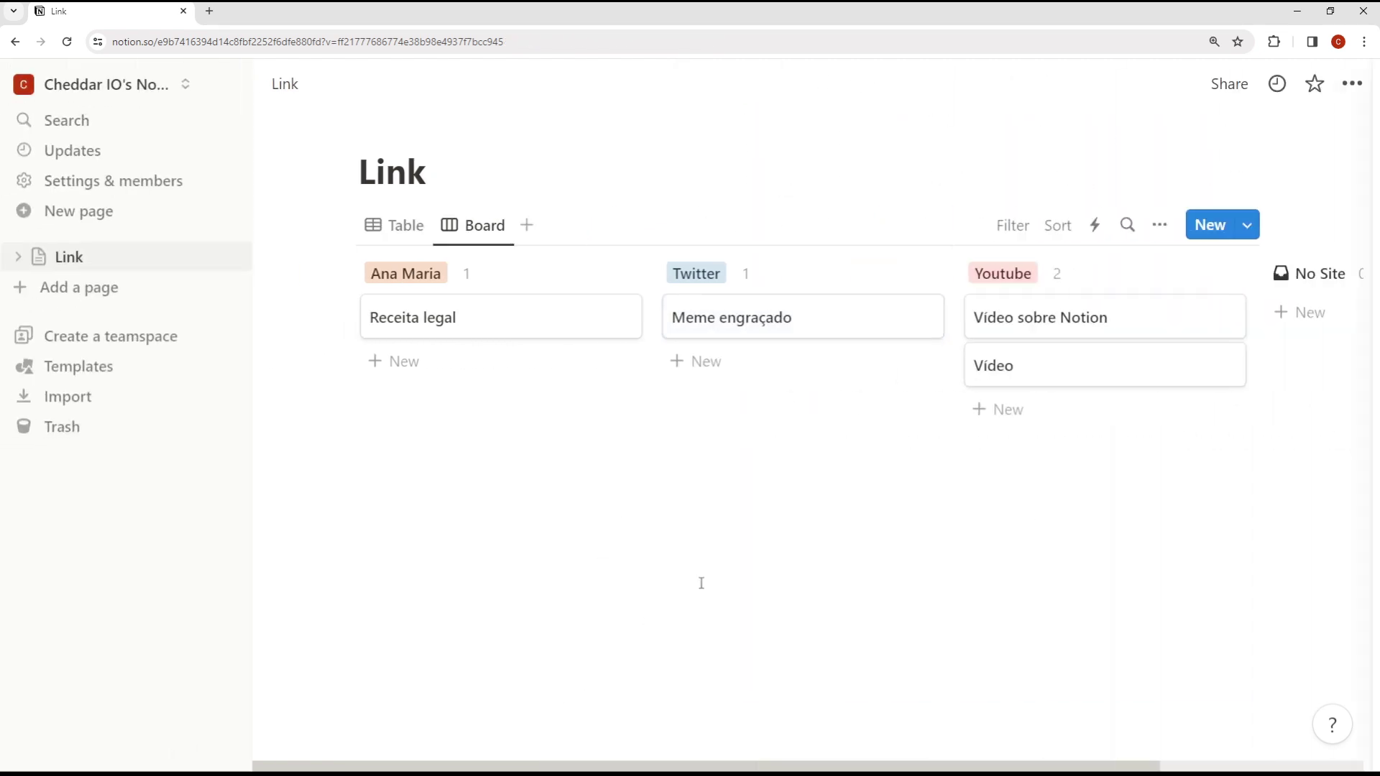
# Group the Board view by the Checkbox property instead of Site.
pyautogui.click(1177, 228)
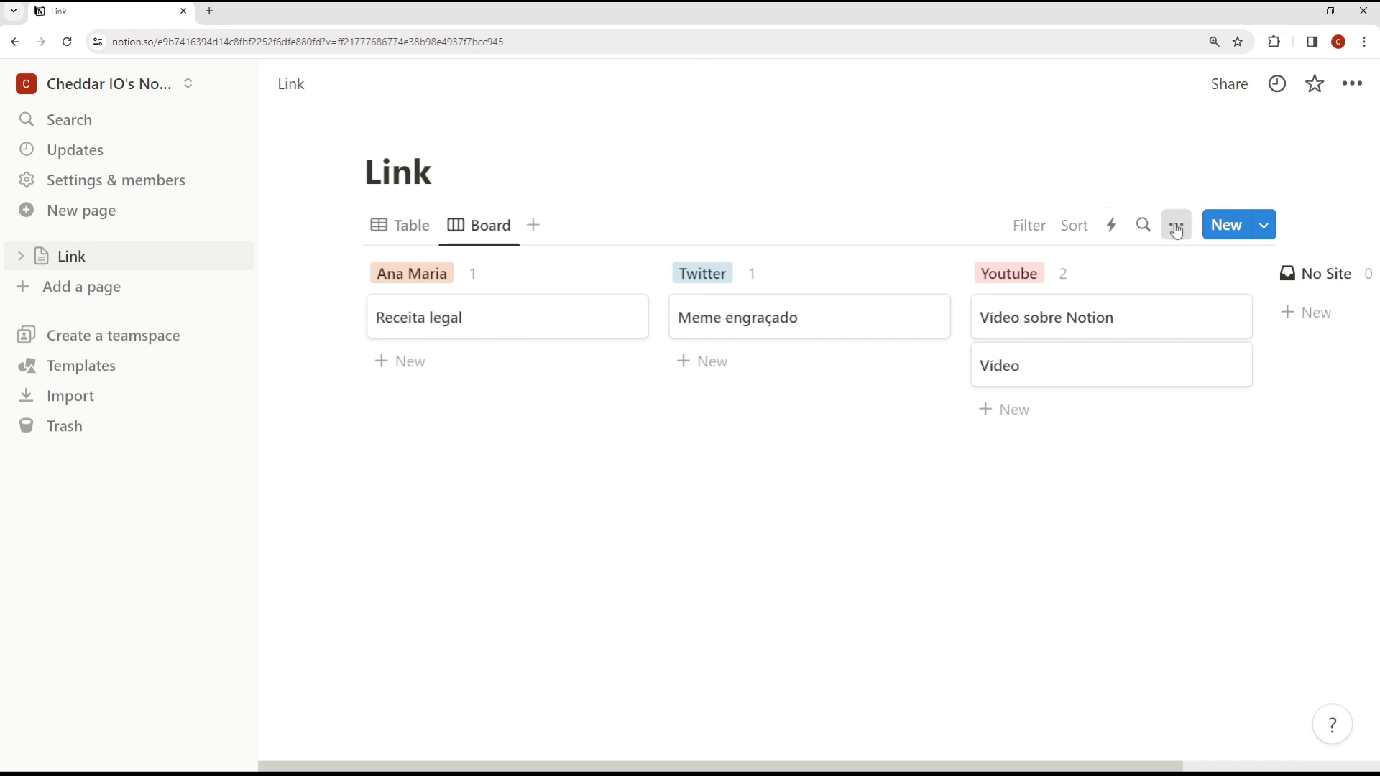
pyautogui.click(1179, 357)
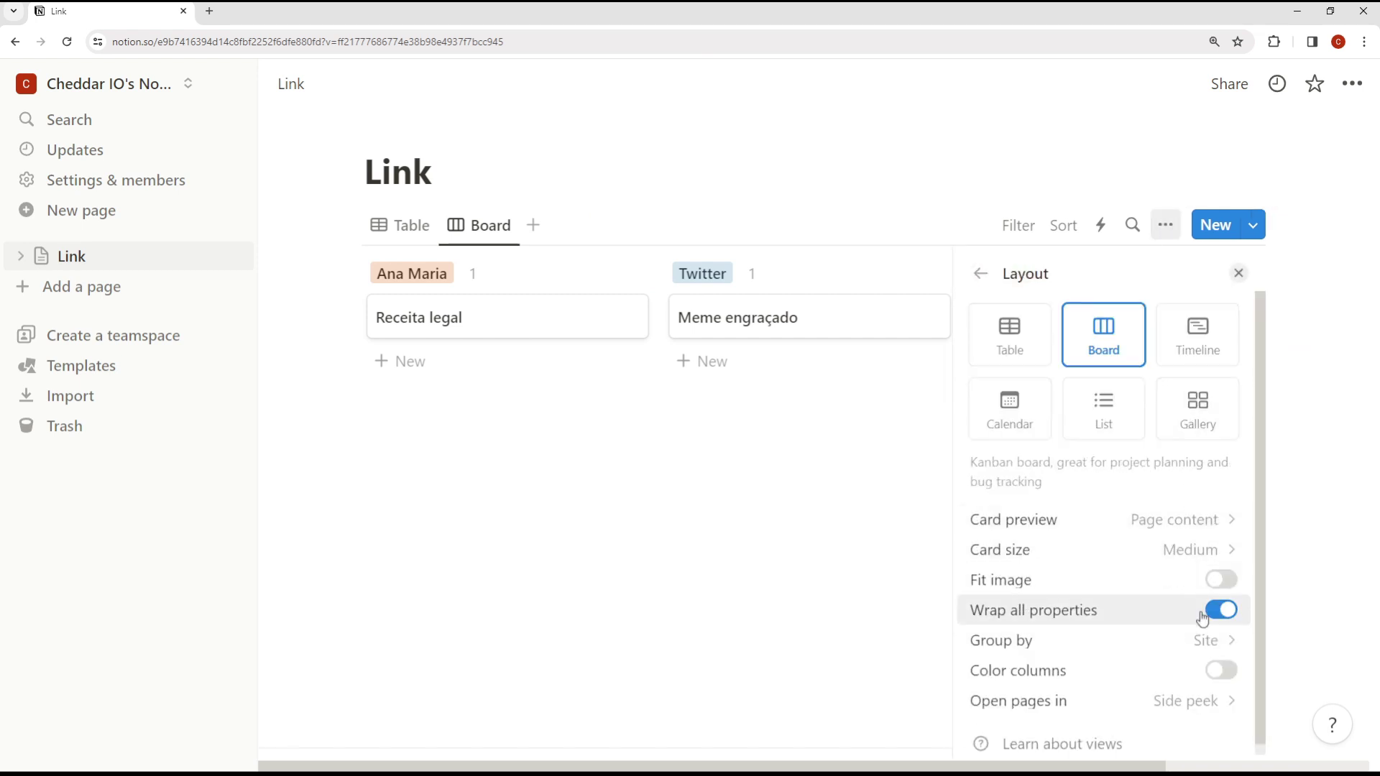
pyautogui.click(1024, 652)
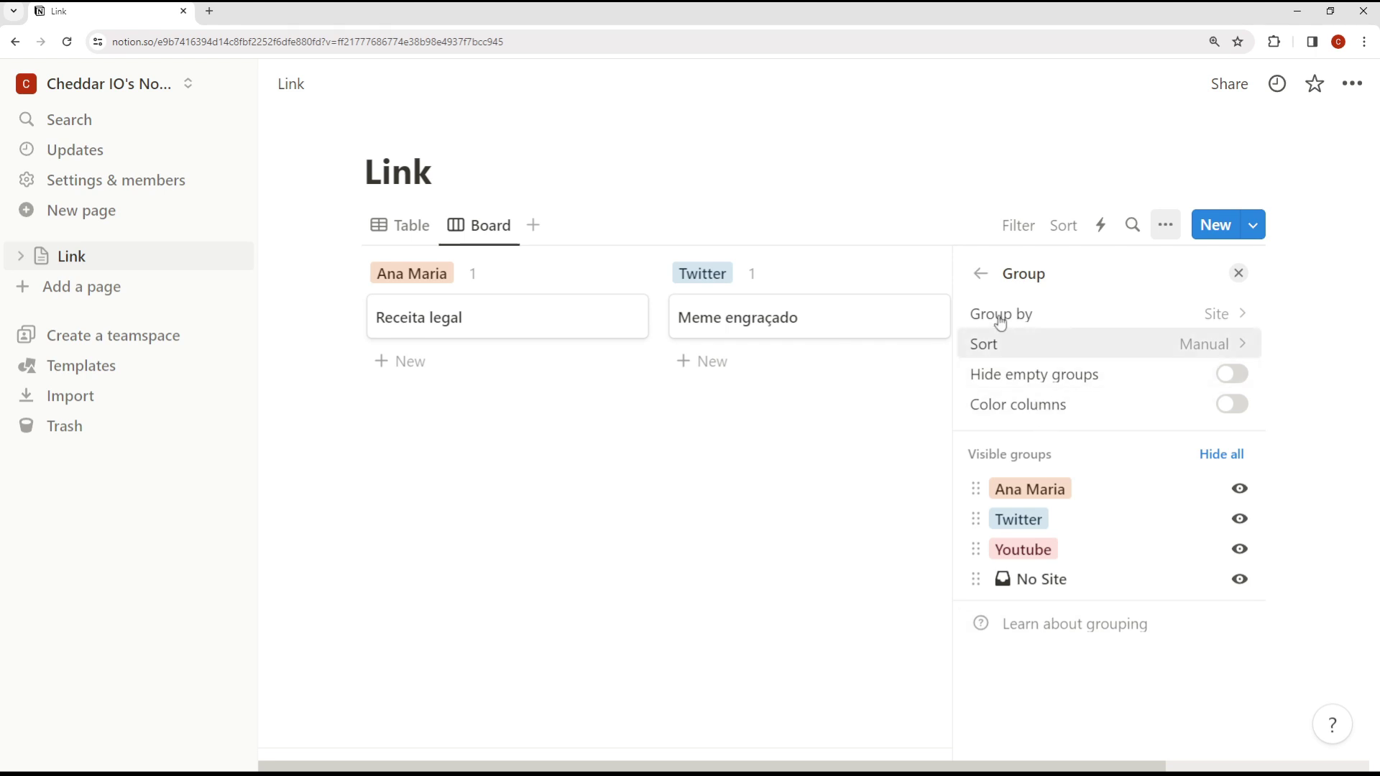
pyautogui.click(980, 274)
pyautogui.click(1055, 653)
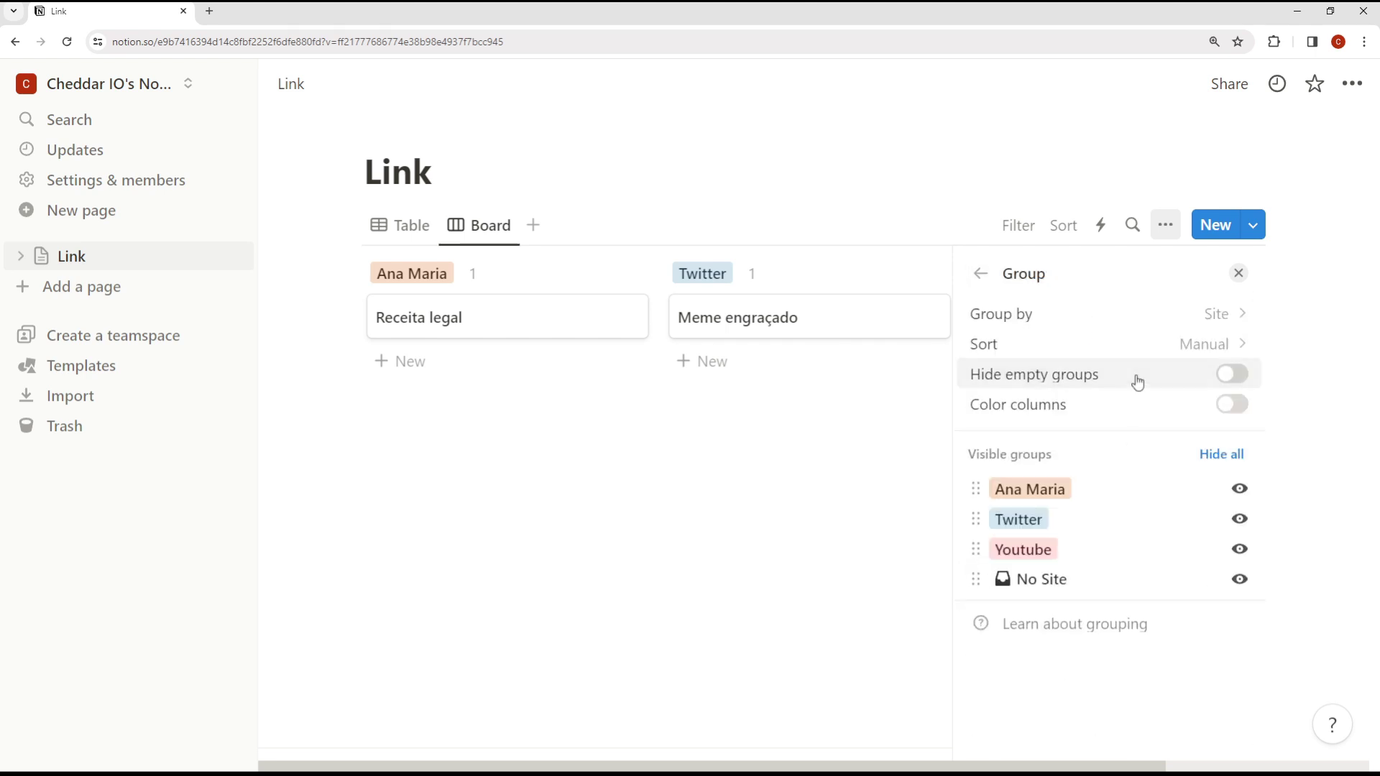
pyautogui.click(1102, 316)
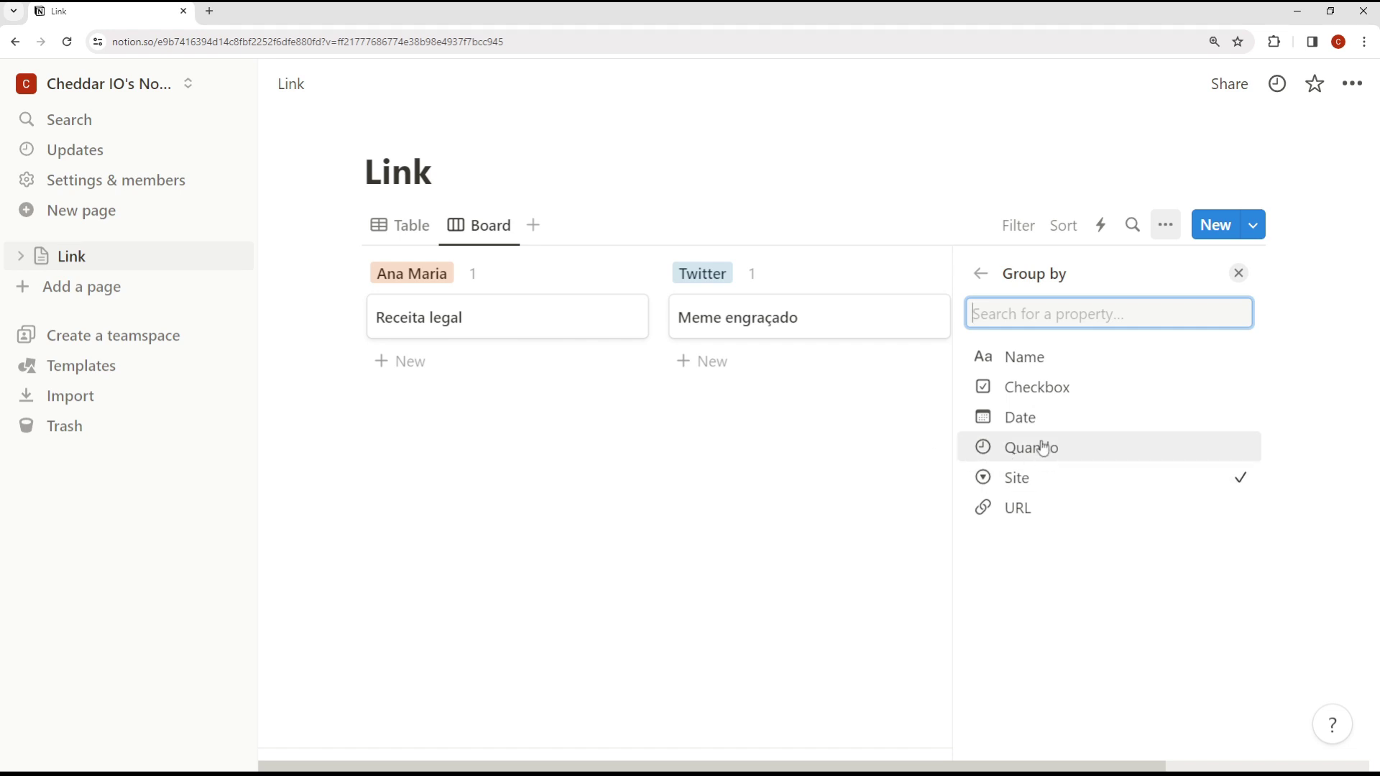
pyautogui.click(1048, 388)
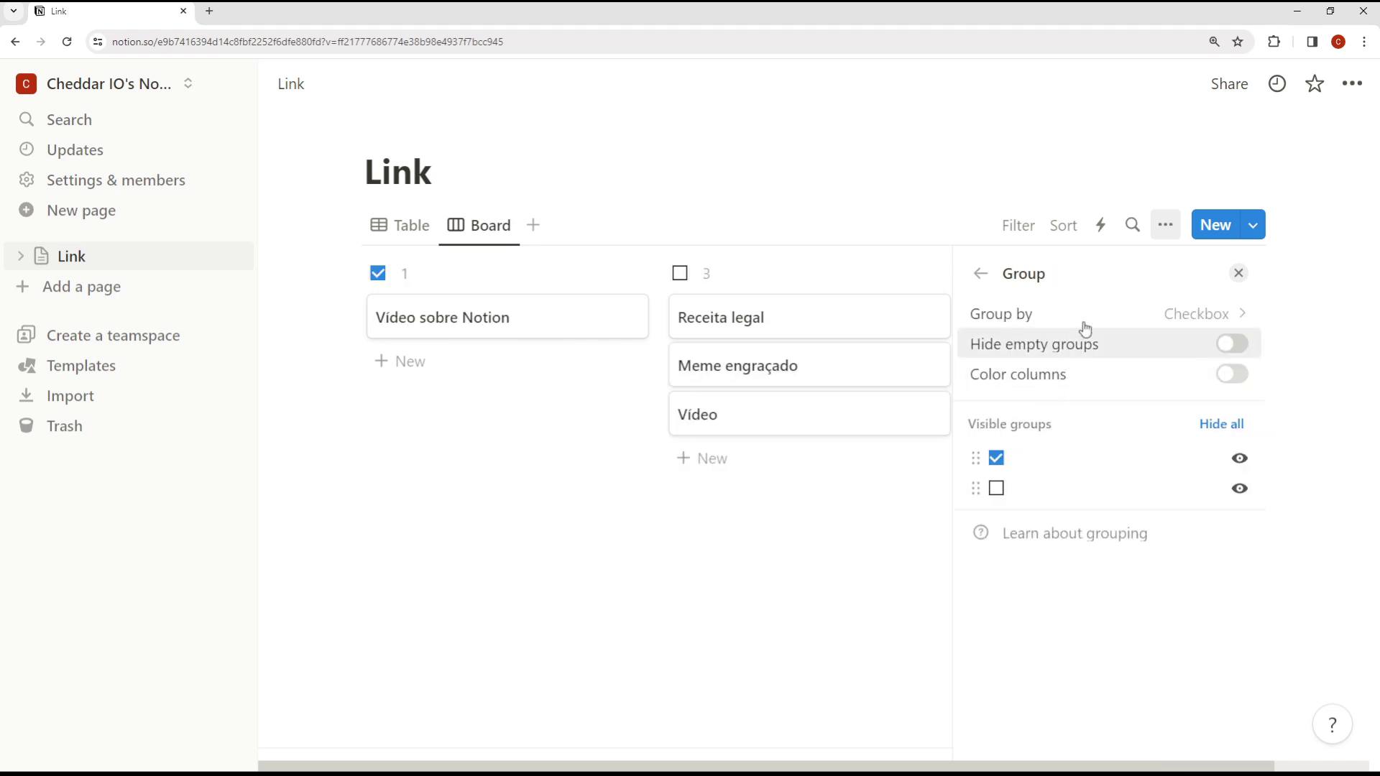
pyautogui.click(1150, 321)
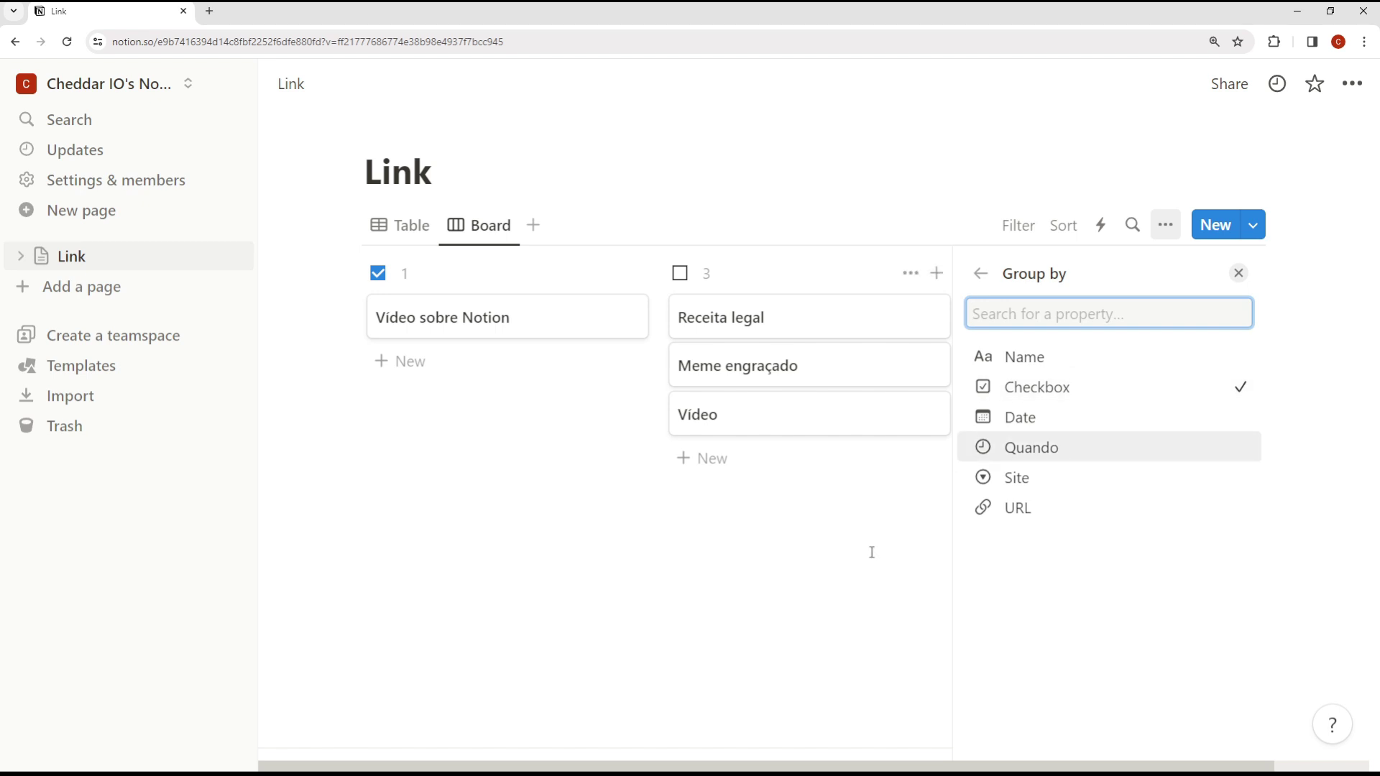
pyautogui.click(866, 579)
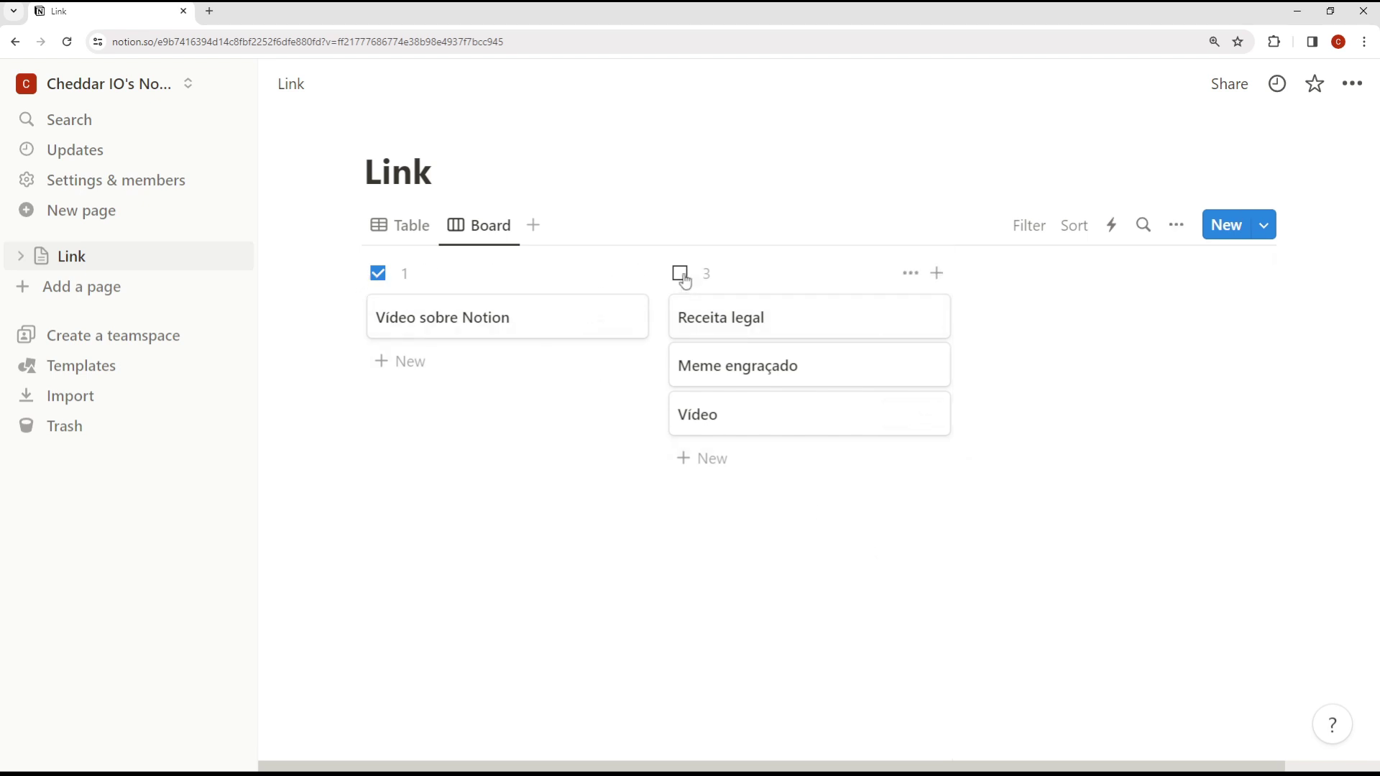
# Tick the checkbox of "Receita legal" in the Table view and return to the Board view.
pyautogui.click(400, 225)
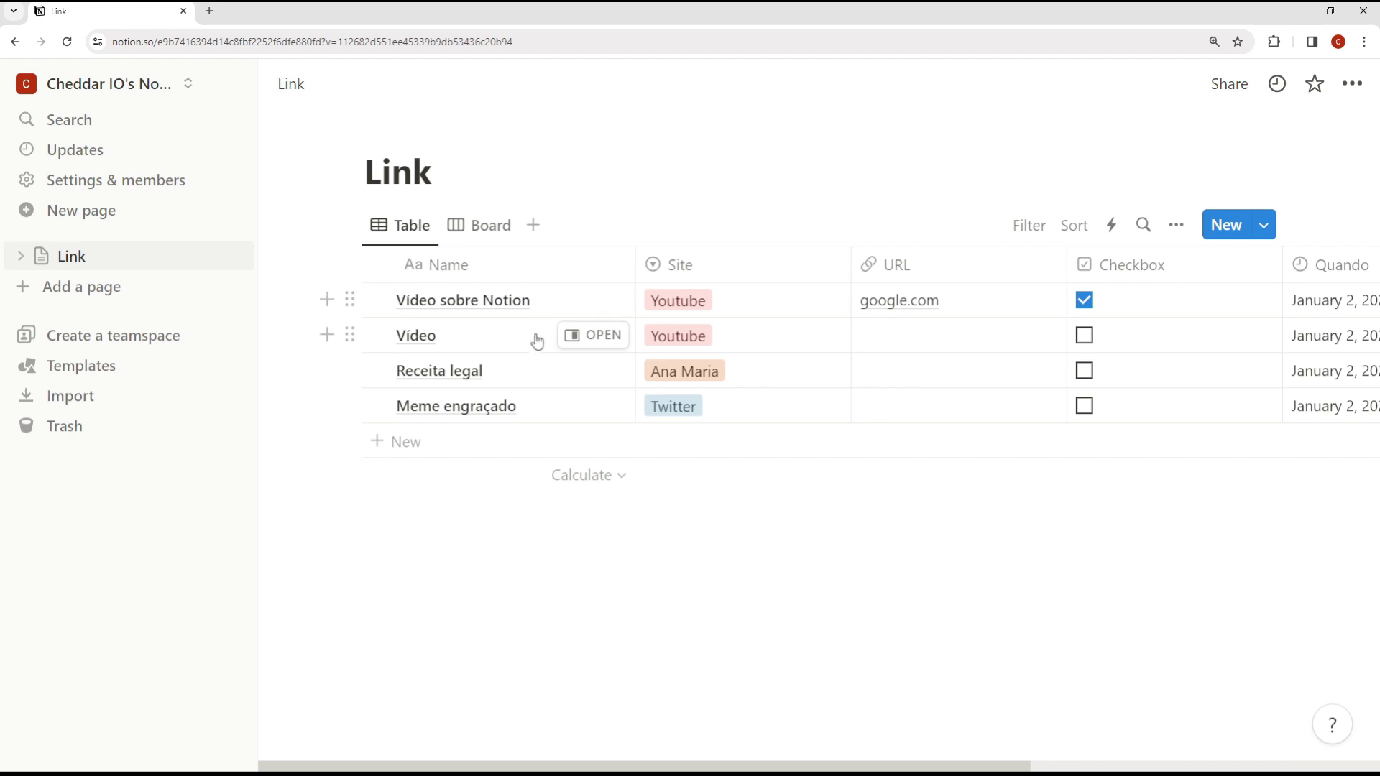
pyautogui.click(1085, 371)
pyautogui.click(476, 225)
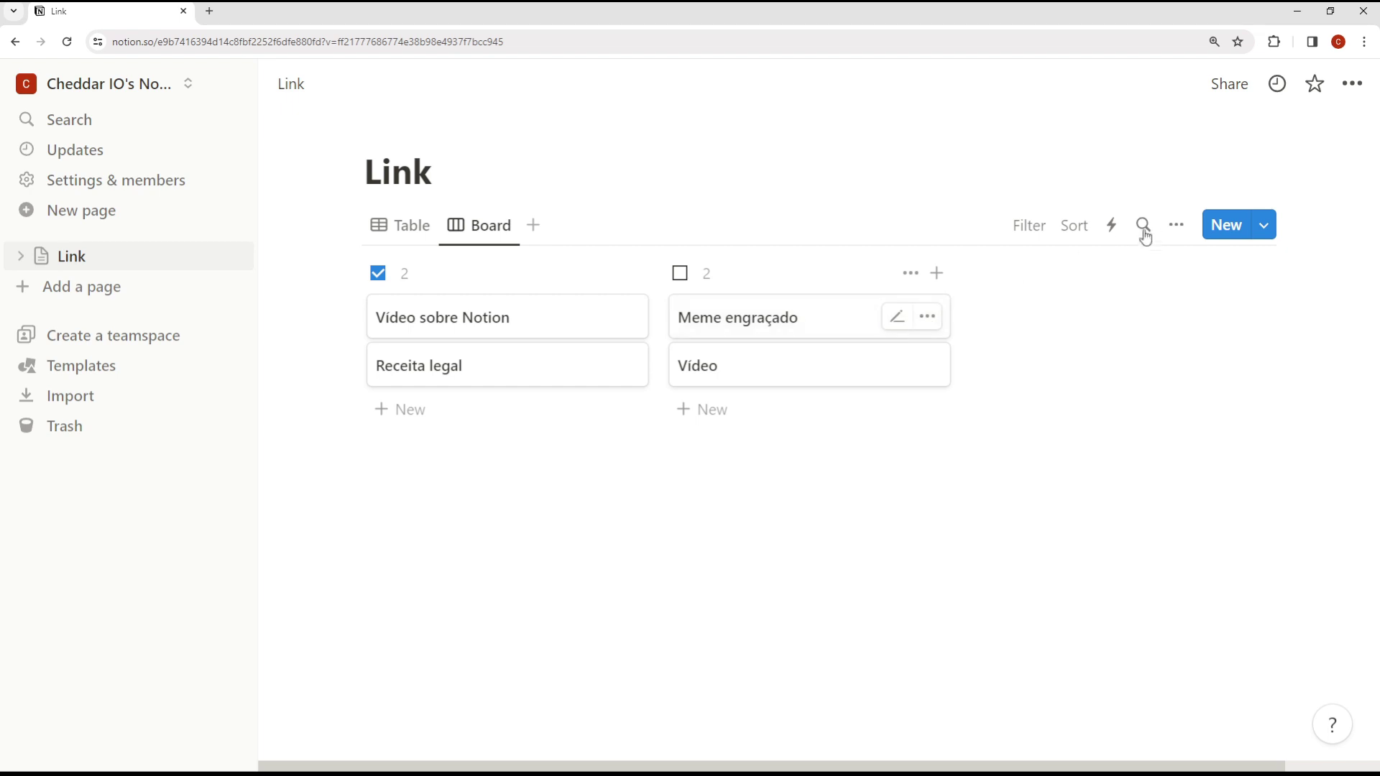
# Show the Checkbox property on the board cards.
pyautogui.click(1166, 225)
pyautogui.click(1165, 400)
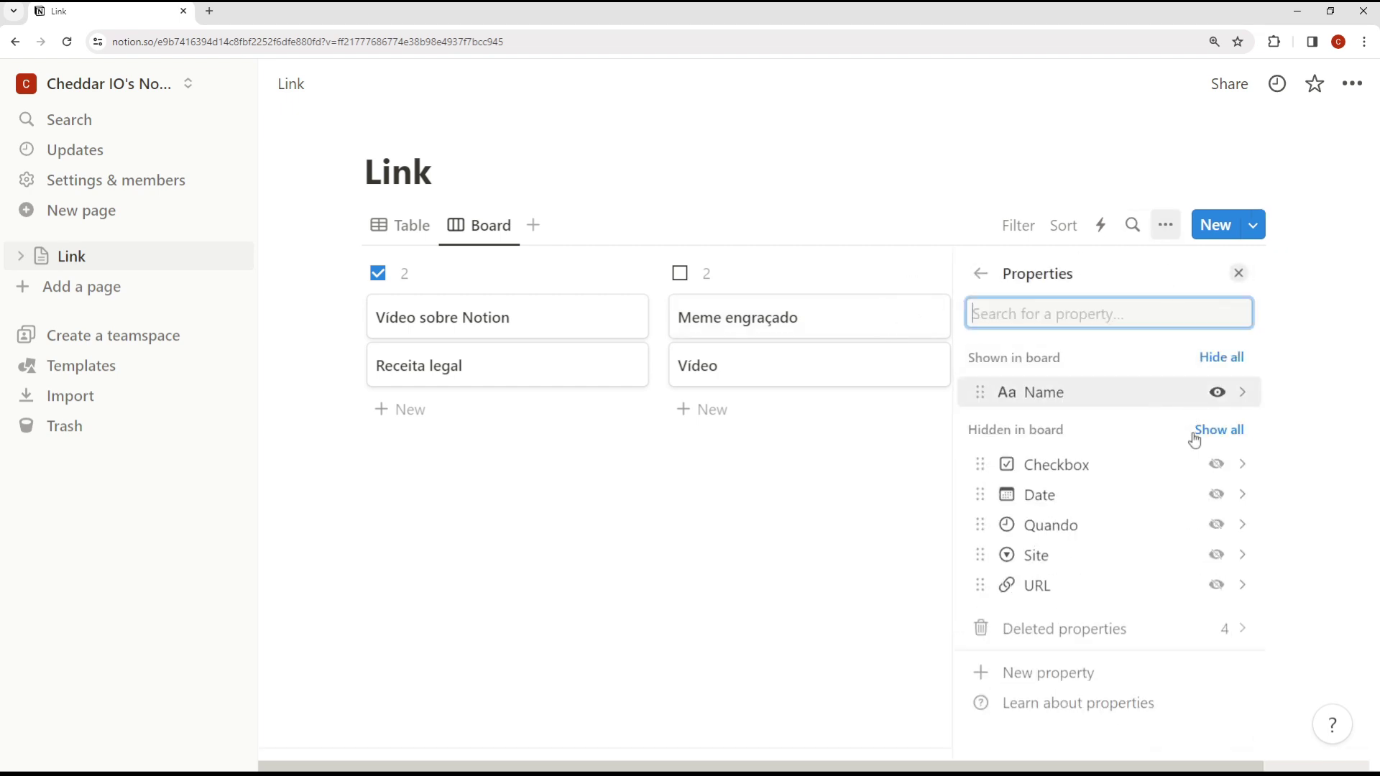
pyautogui.click(1220, 470)
pyautogui.click(714, 638)
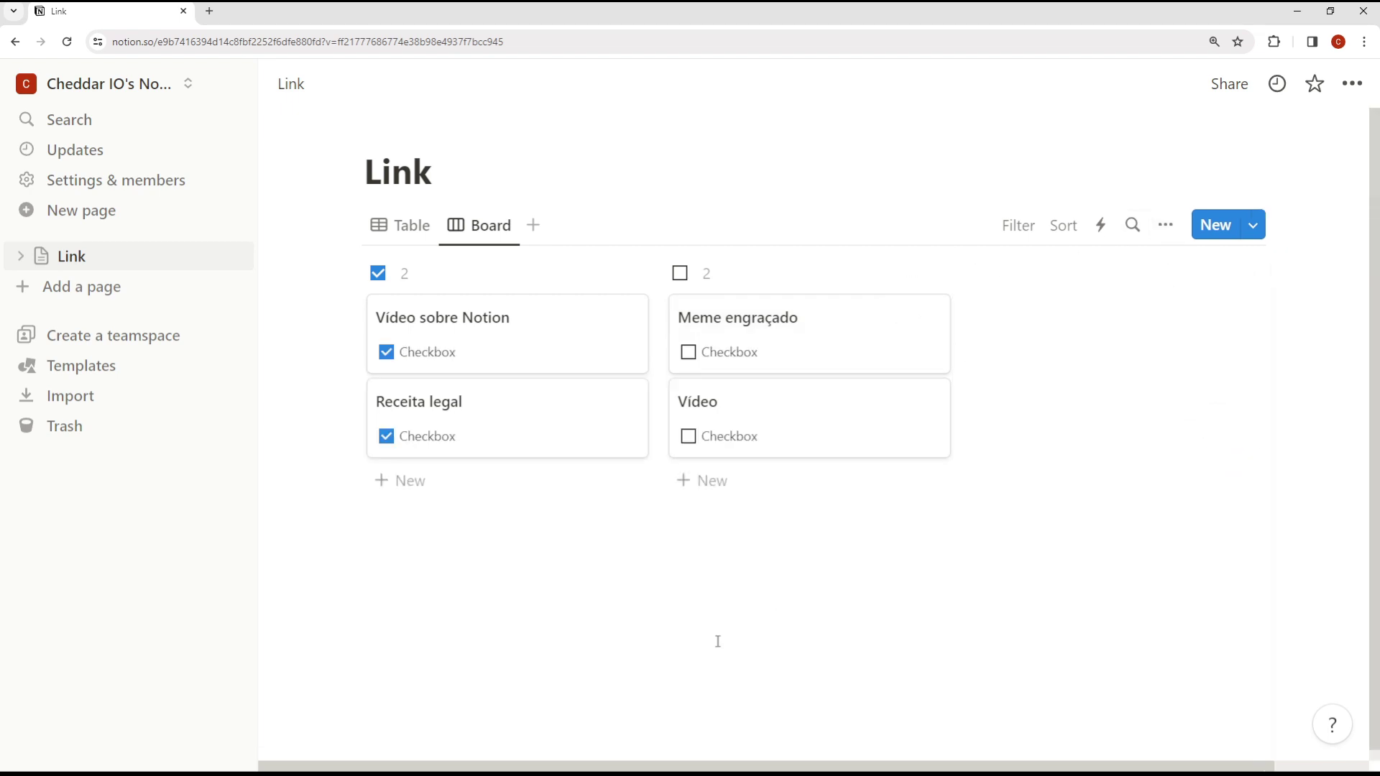
# Tick the "Meme engraçado" and "Vídeo" cards on the board, and untick them together with "Receita legal".
pyautogui.click(711, 360)
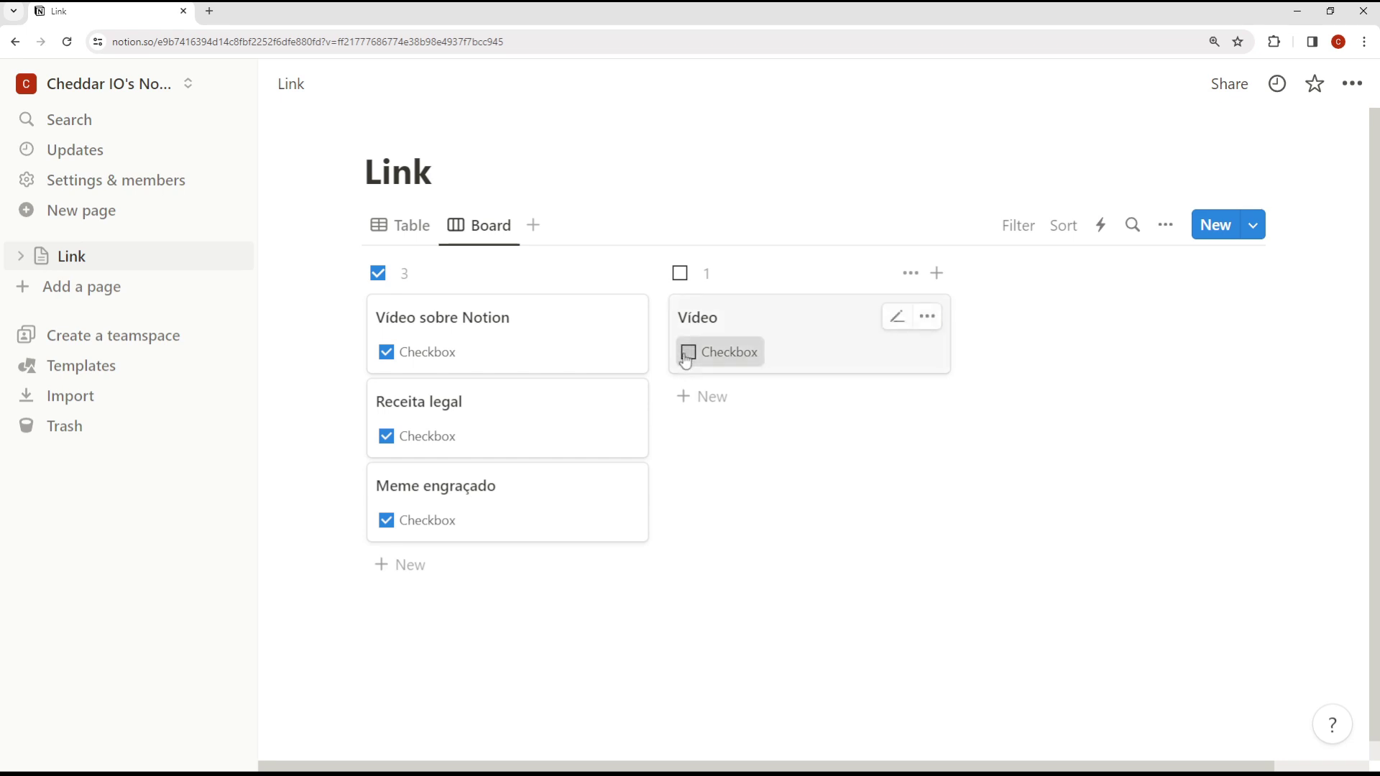
pyautogui.click(687, 352)
pyautogui.click(386, 603)
pyautogui.click(387, 521)
pyautogui.click(386, 436)
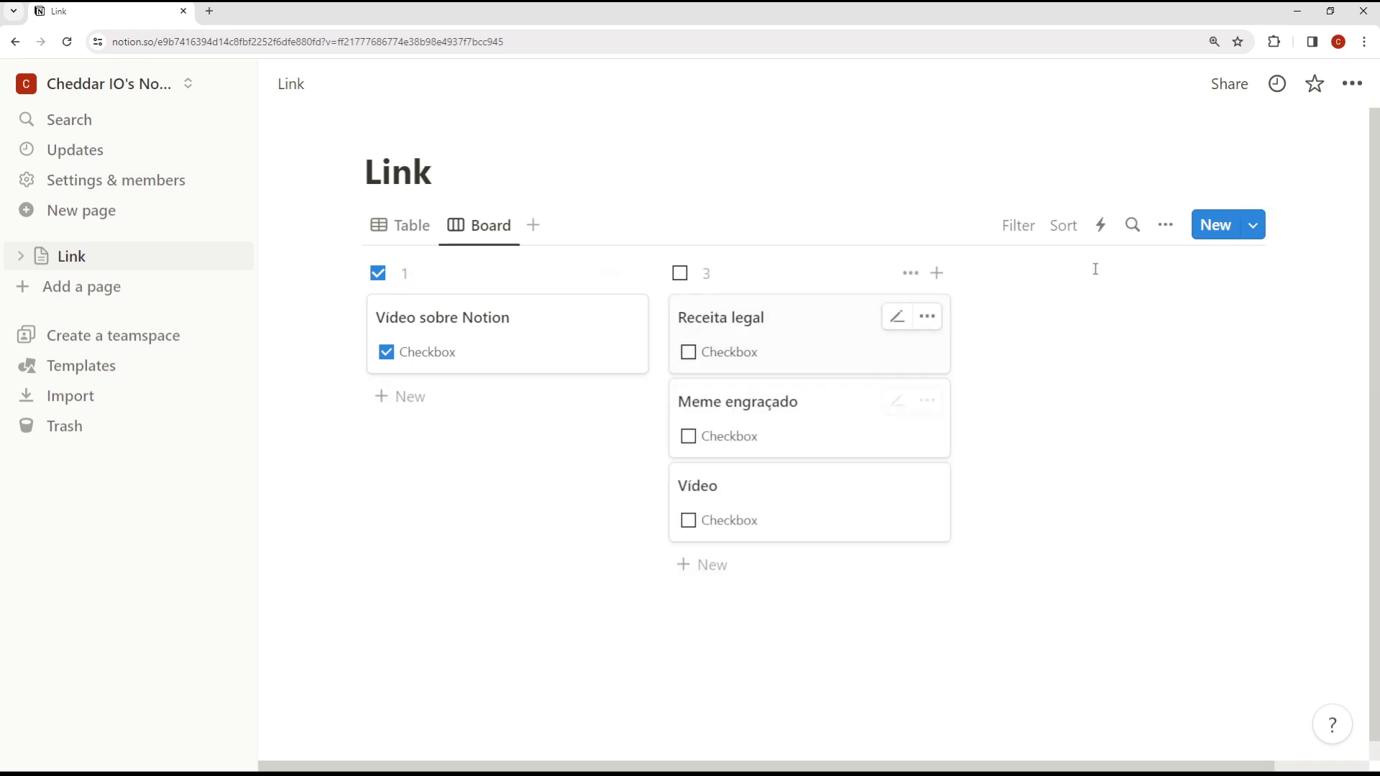
# Show the Date, Site and Quando properties on the board cards.
pyautogui.click(1165, 225)
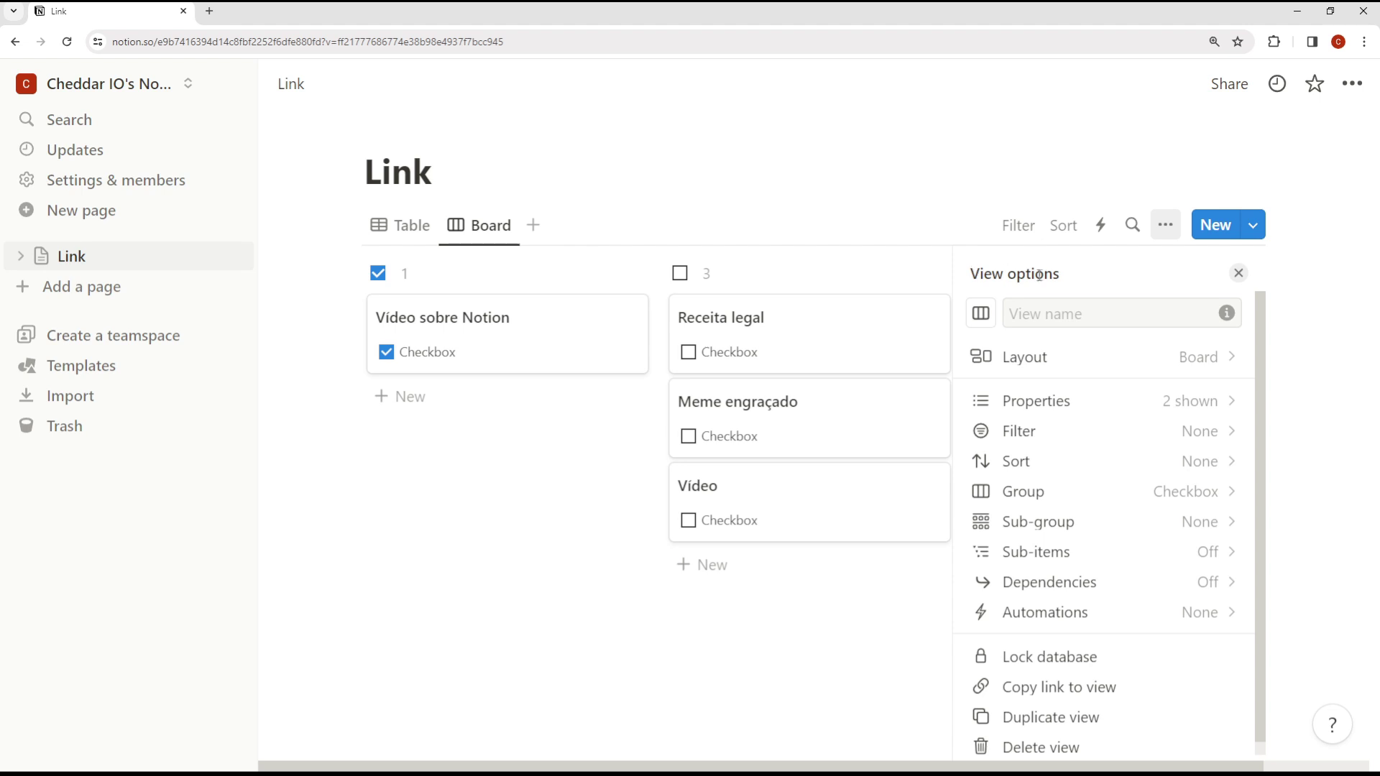
pyautogui.click(1035, 404)
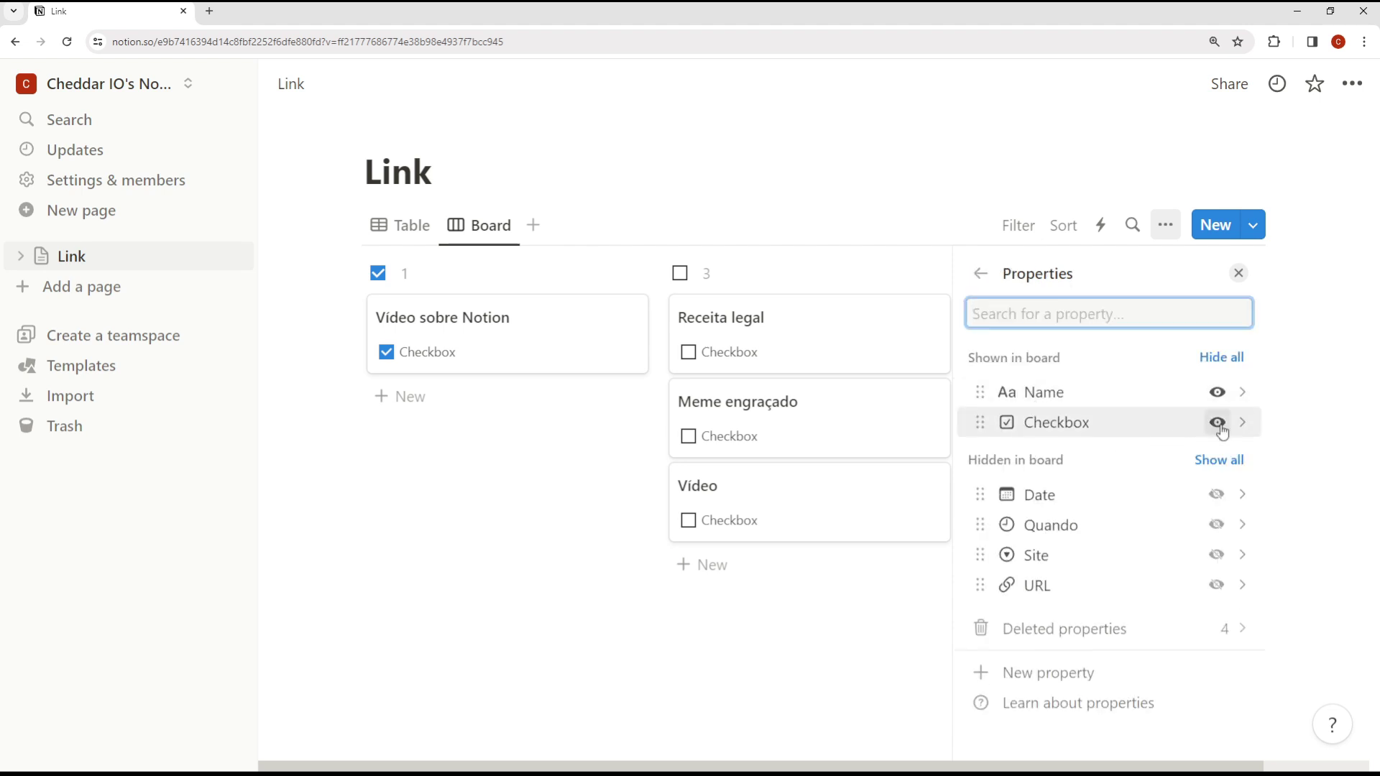
pyautogui.click(1216, 495)
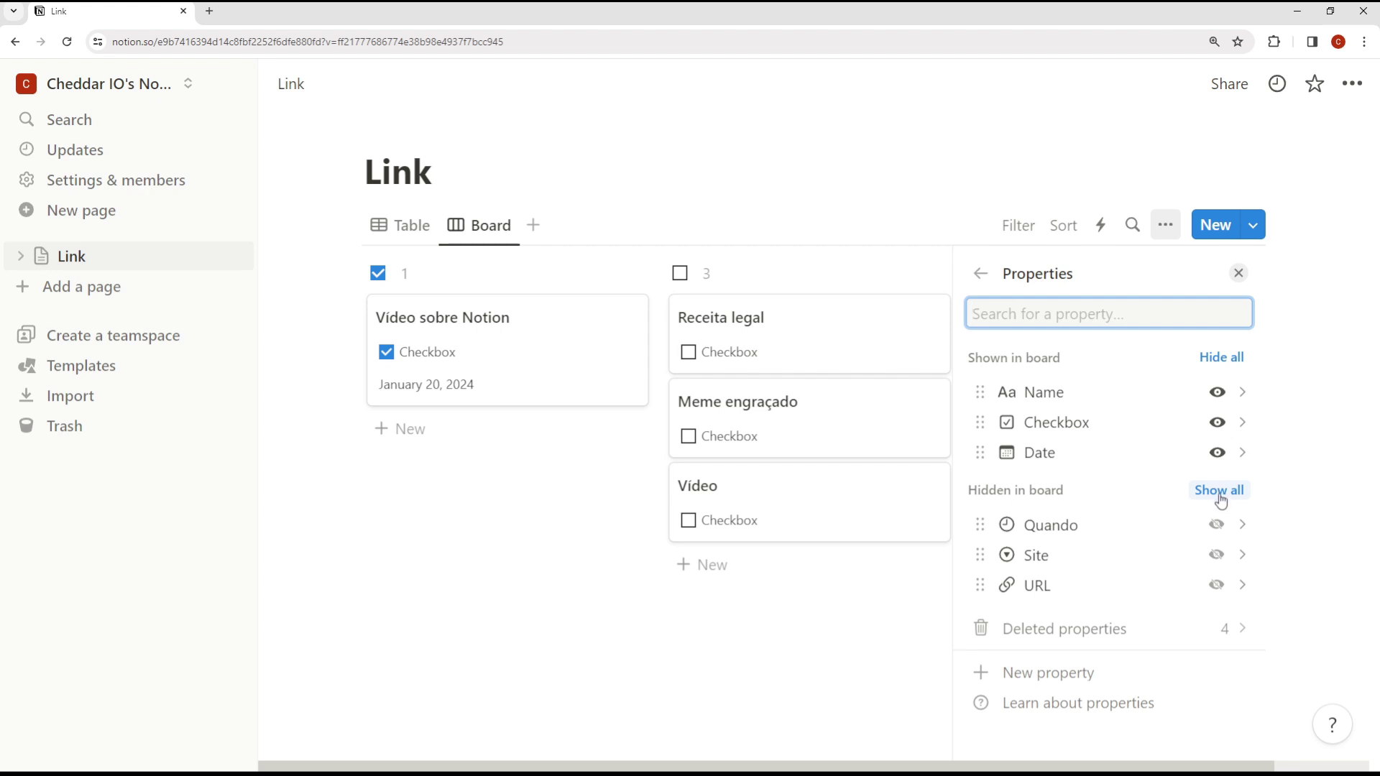
pyautogui.click(1216, 555)
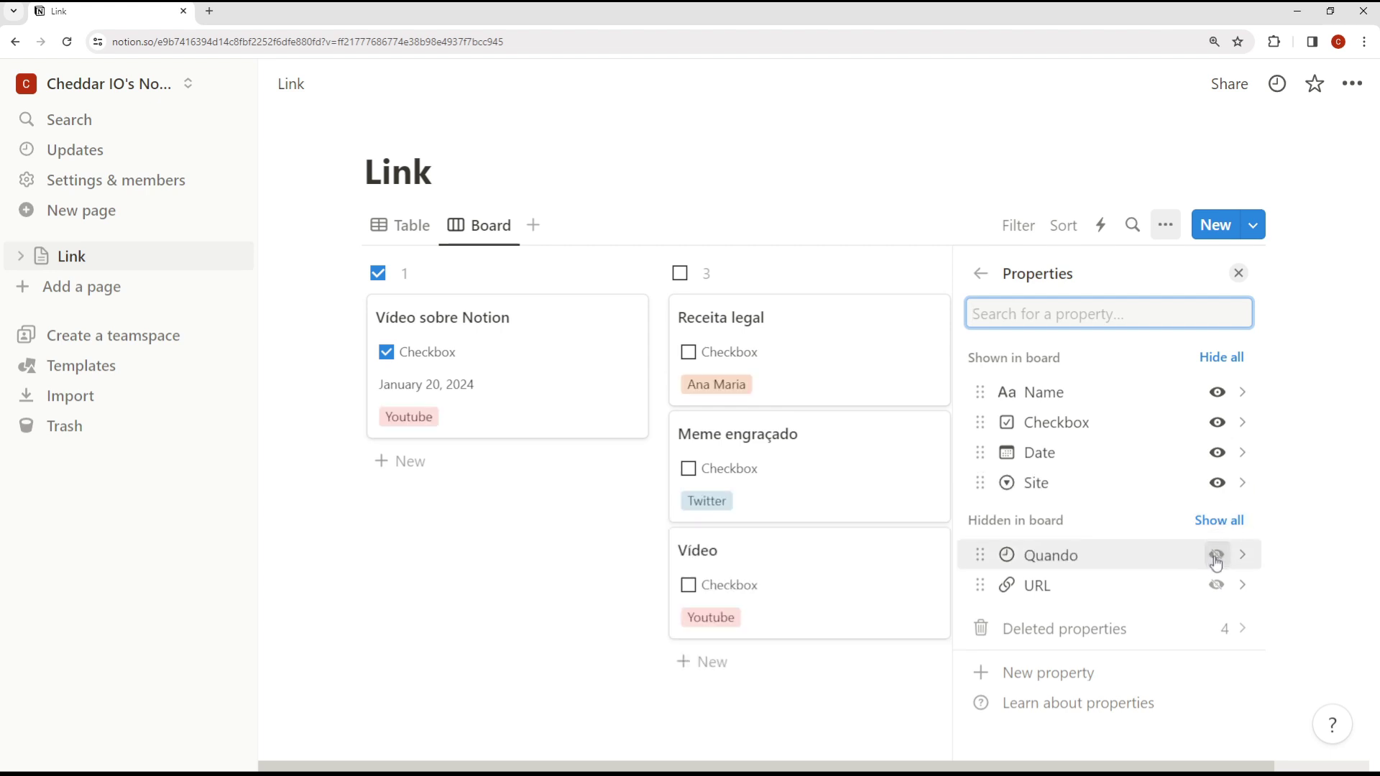
# Hide all properties from the board cards, show only Name again, and check the Name property's settings.
pyautogui.click(1217, 483)
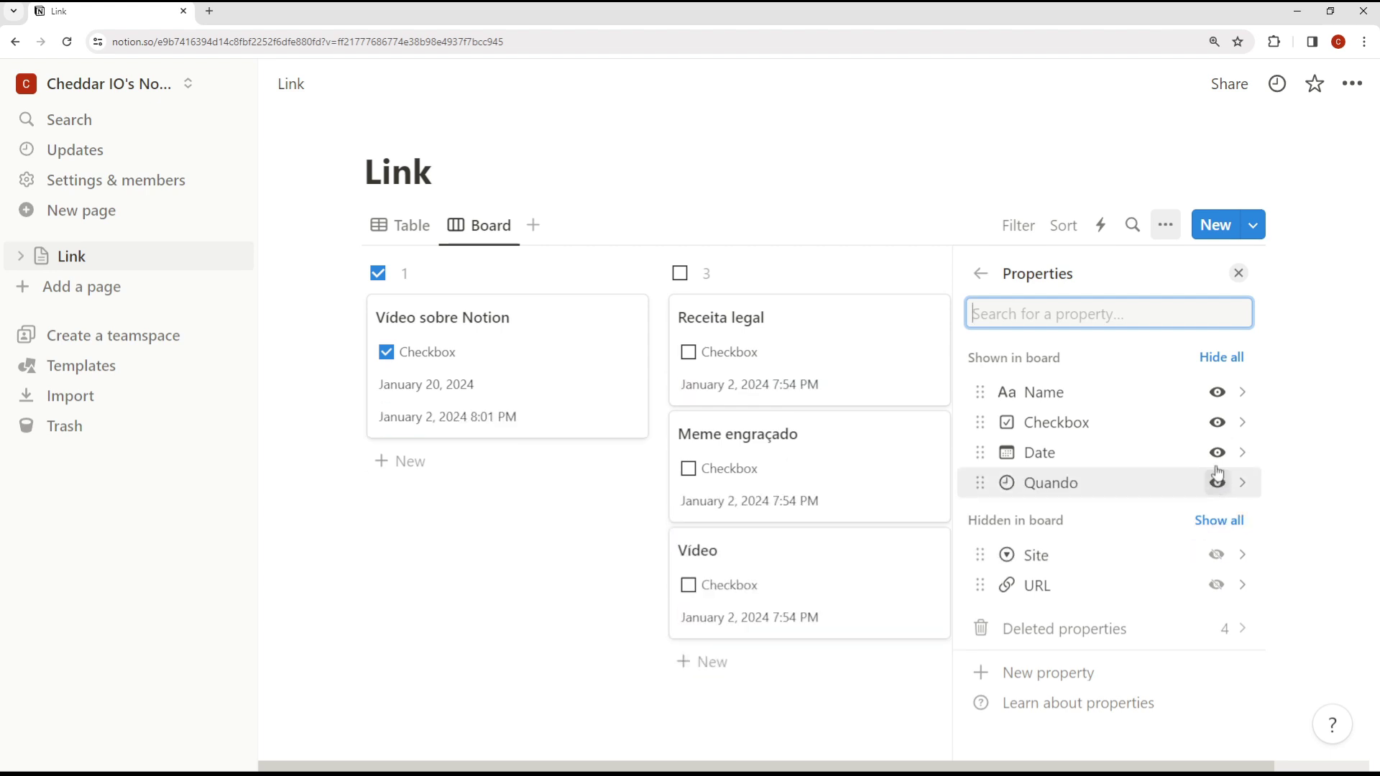
pyautogui.click(1217, 452)
pyautogui.click(1217, 422)
pyautogui.click(1217, 392)
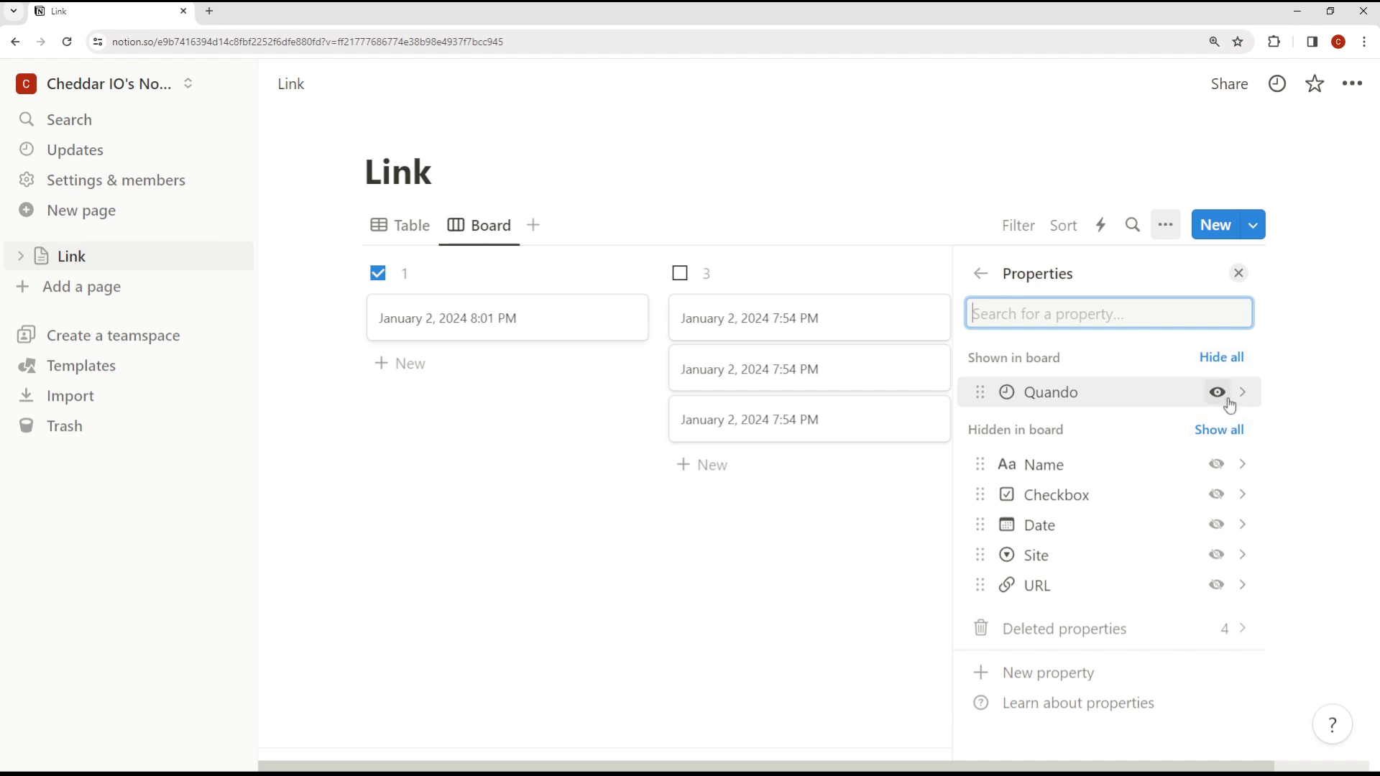
pyautogui.click(1217, 392)
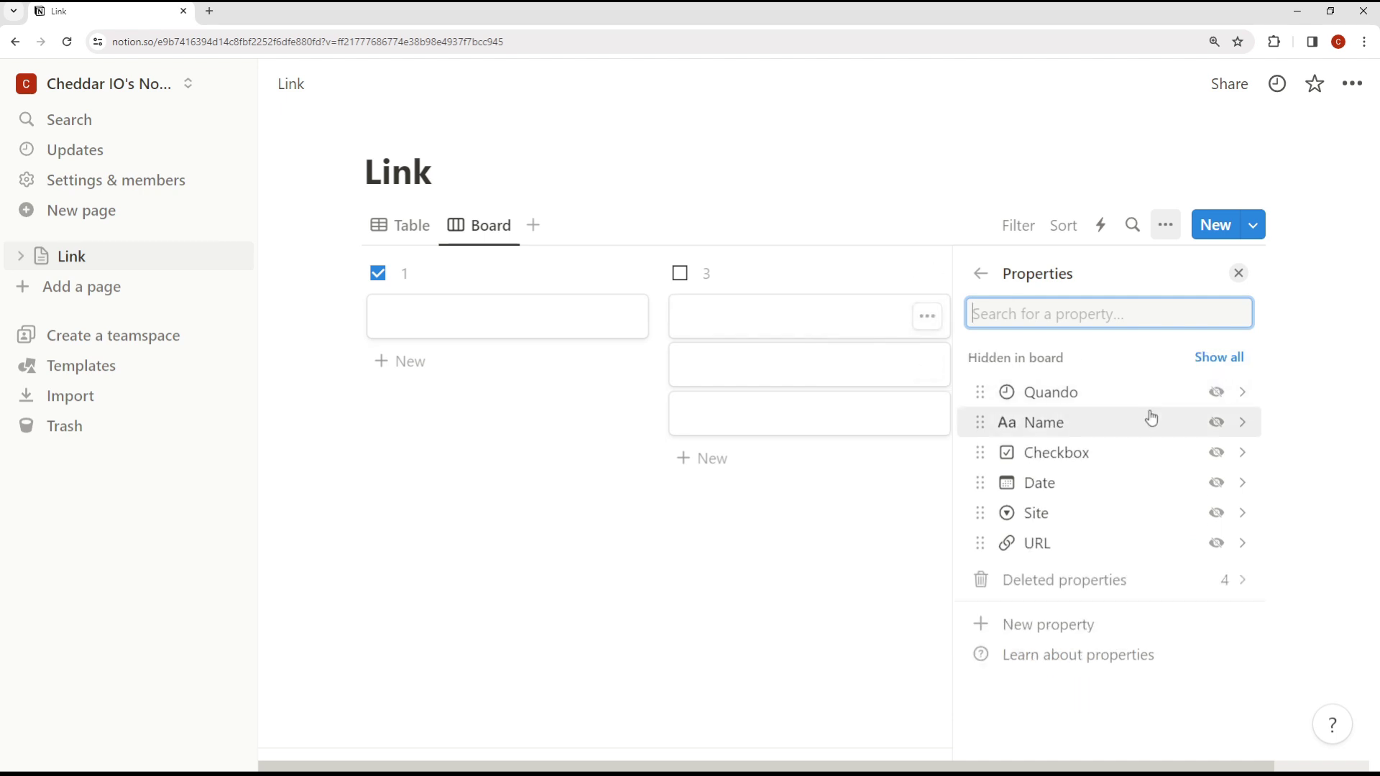
pyautogui.click(1217, 422)
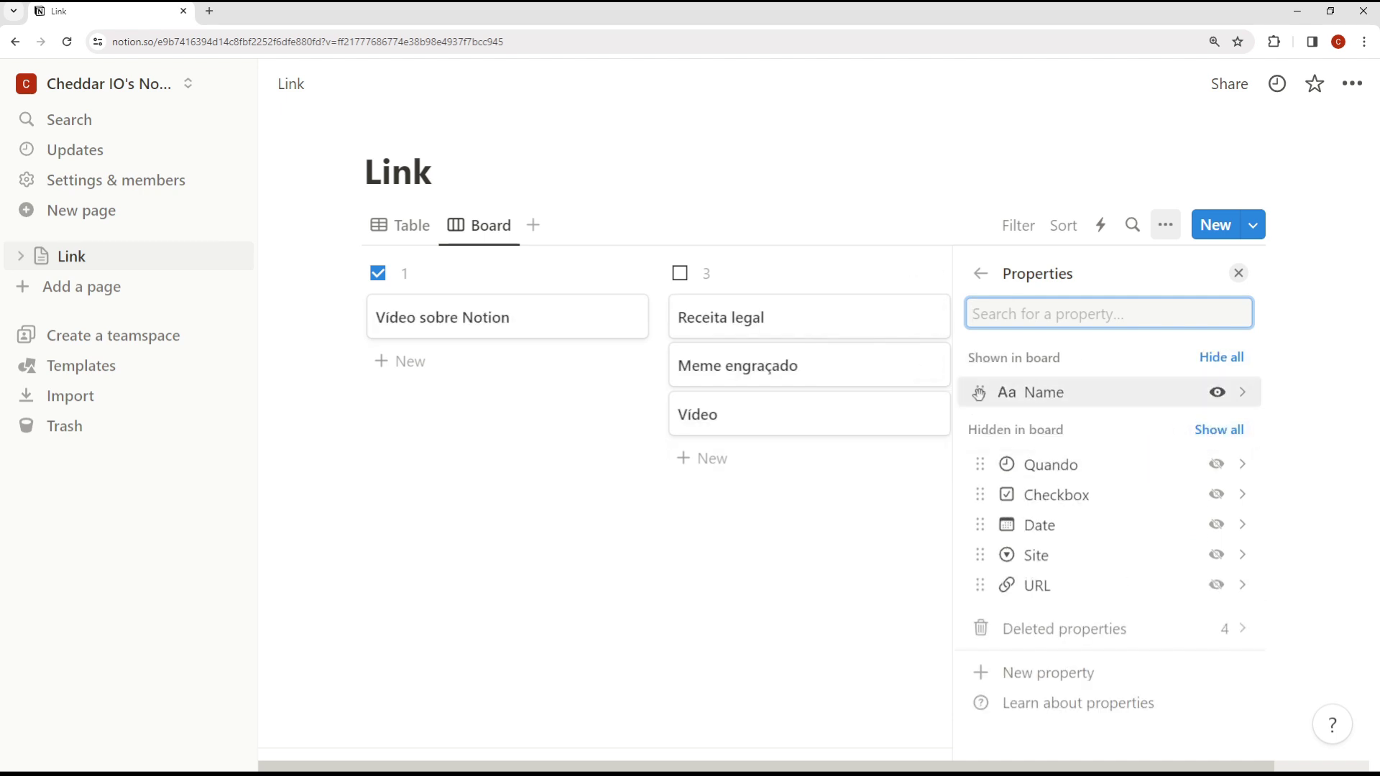
pyautogui.click(1165, 393)
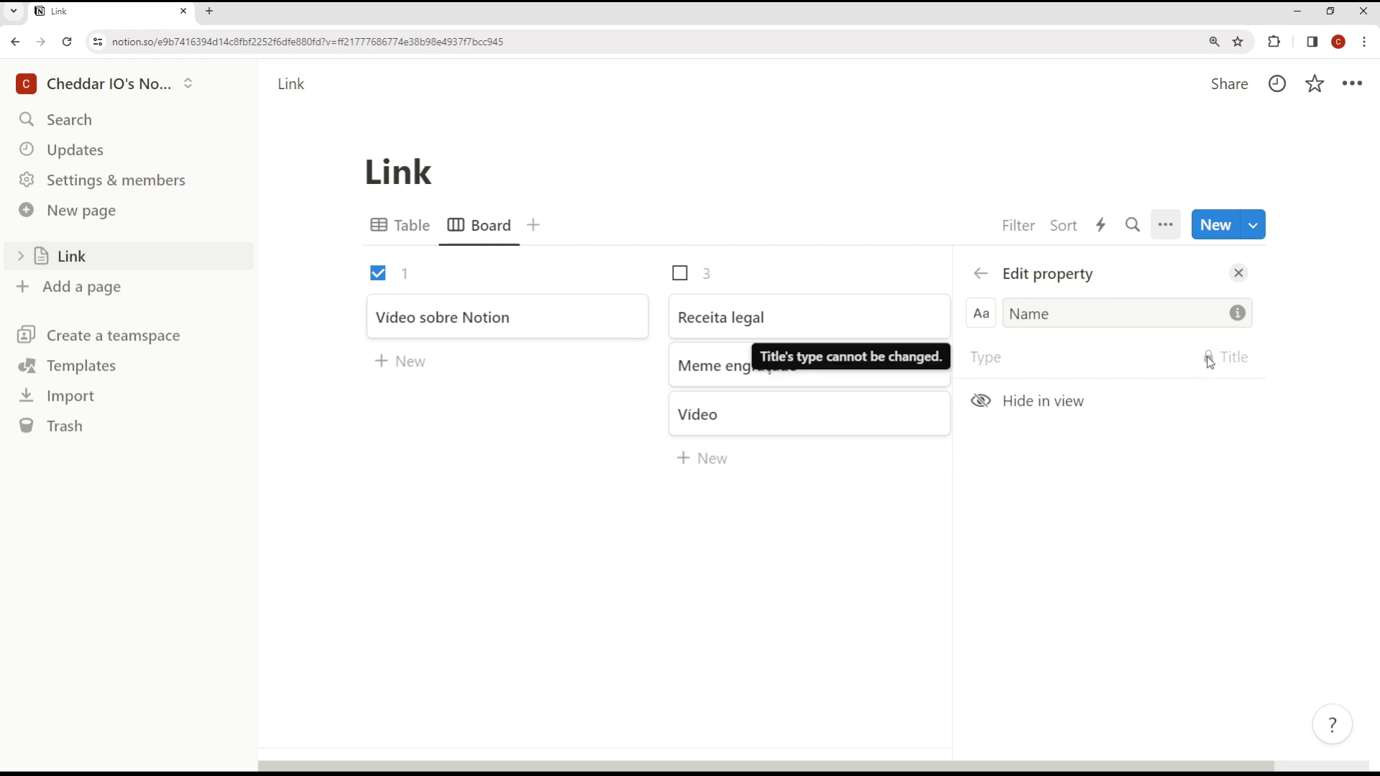
pyautogui.click(980, 274)
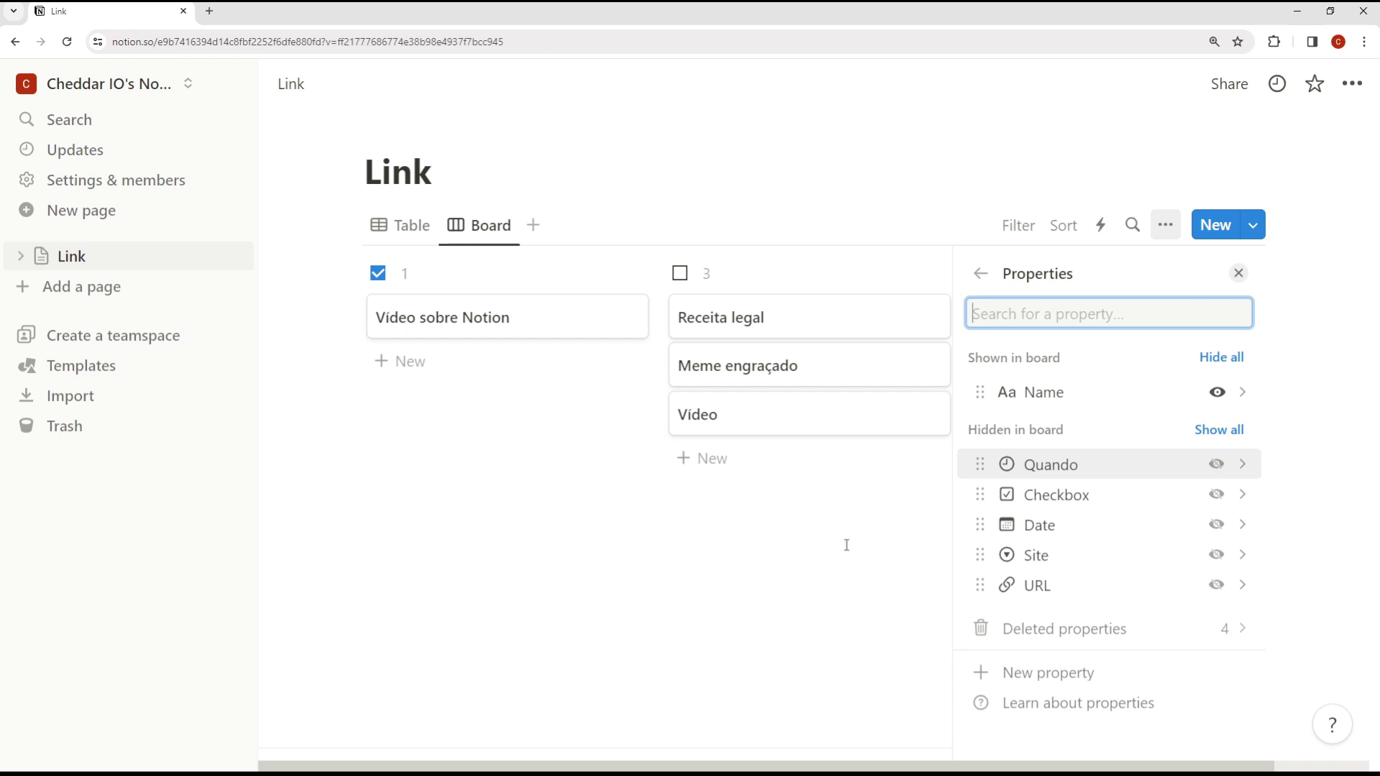
# Filter the Board view to entries whose Site is Youtube.
pyautogui.click(980, 275)
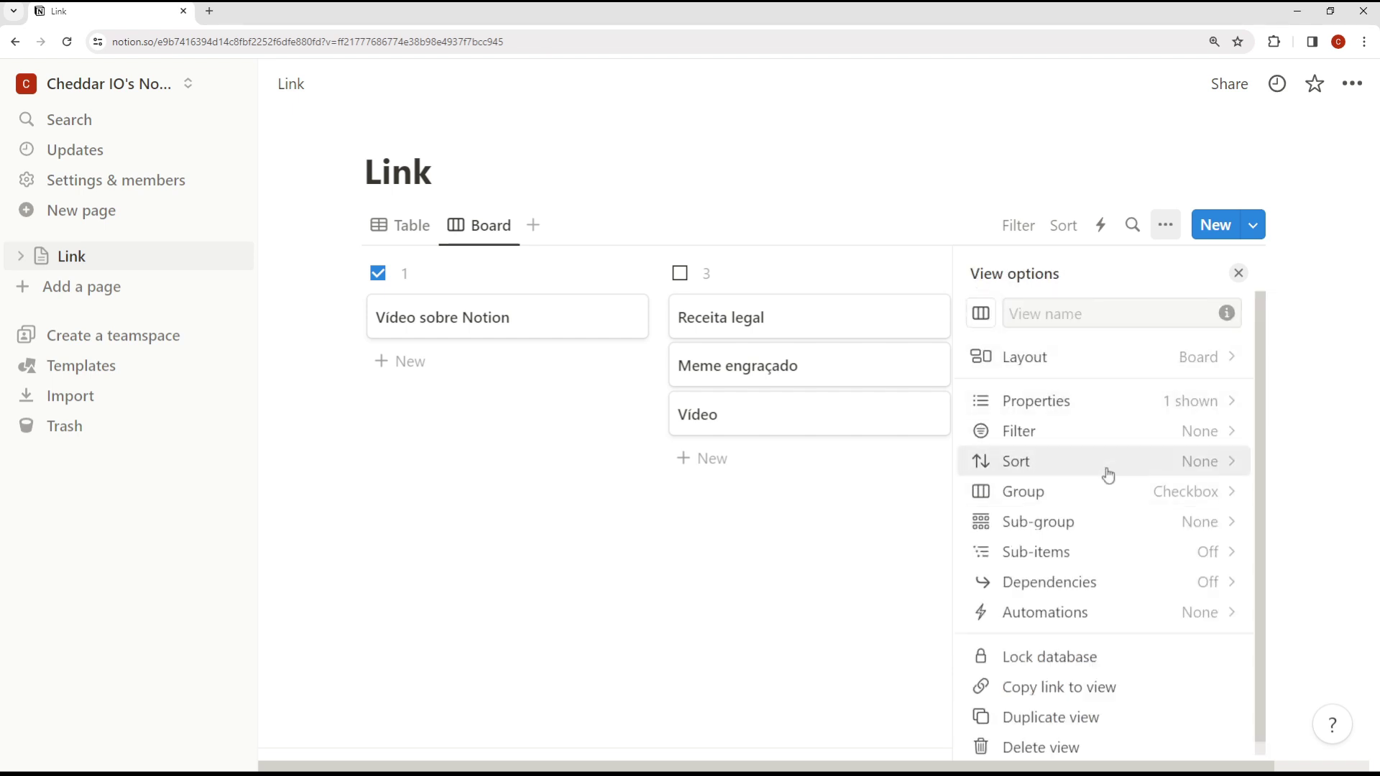
pyautogui.click(985, 437)
pyautogui.click(1030, 469)
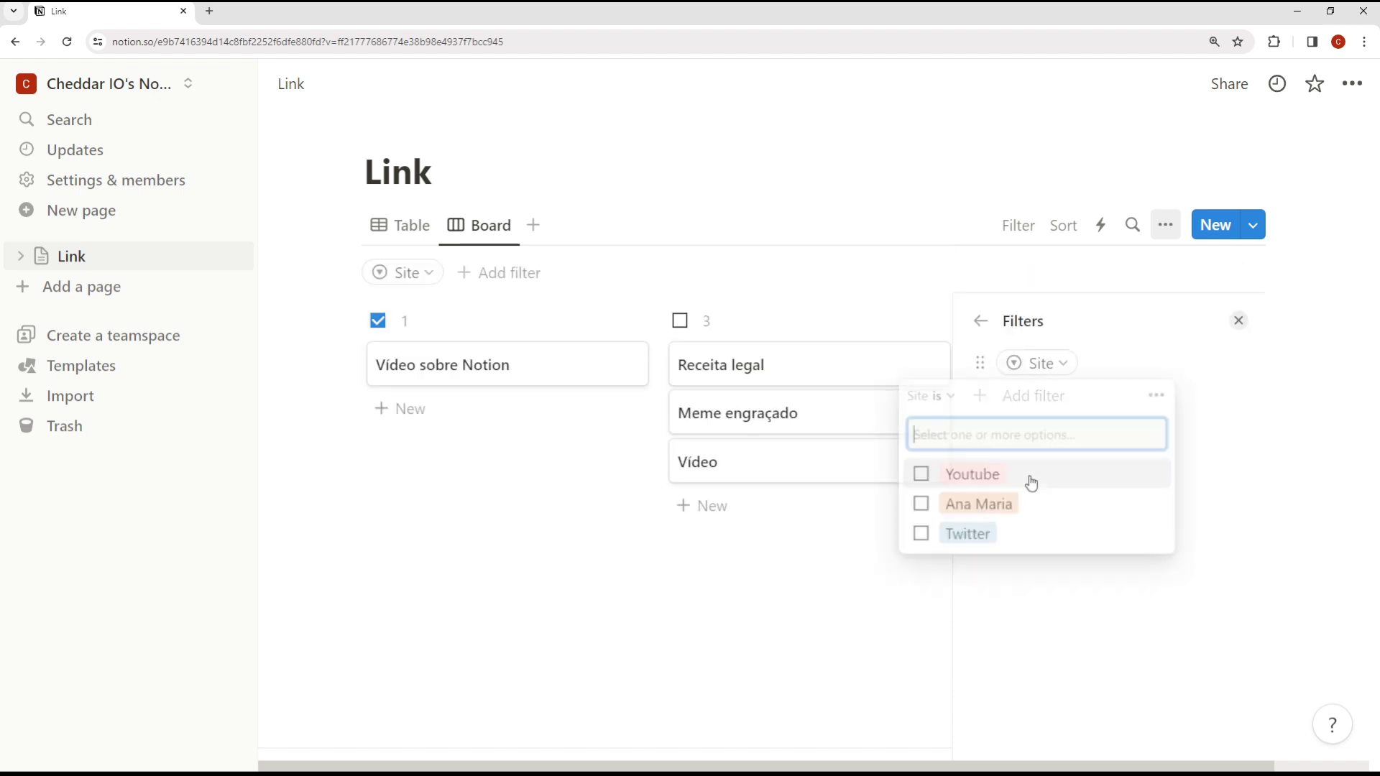
pyautogui.click(996, 481)
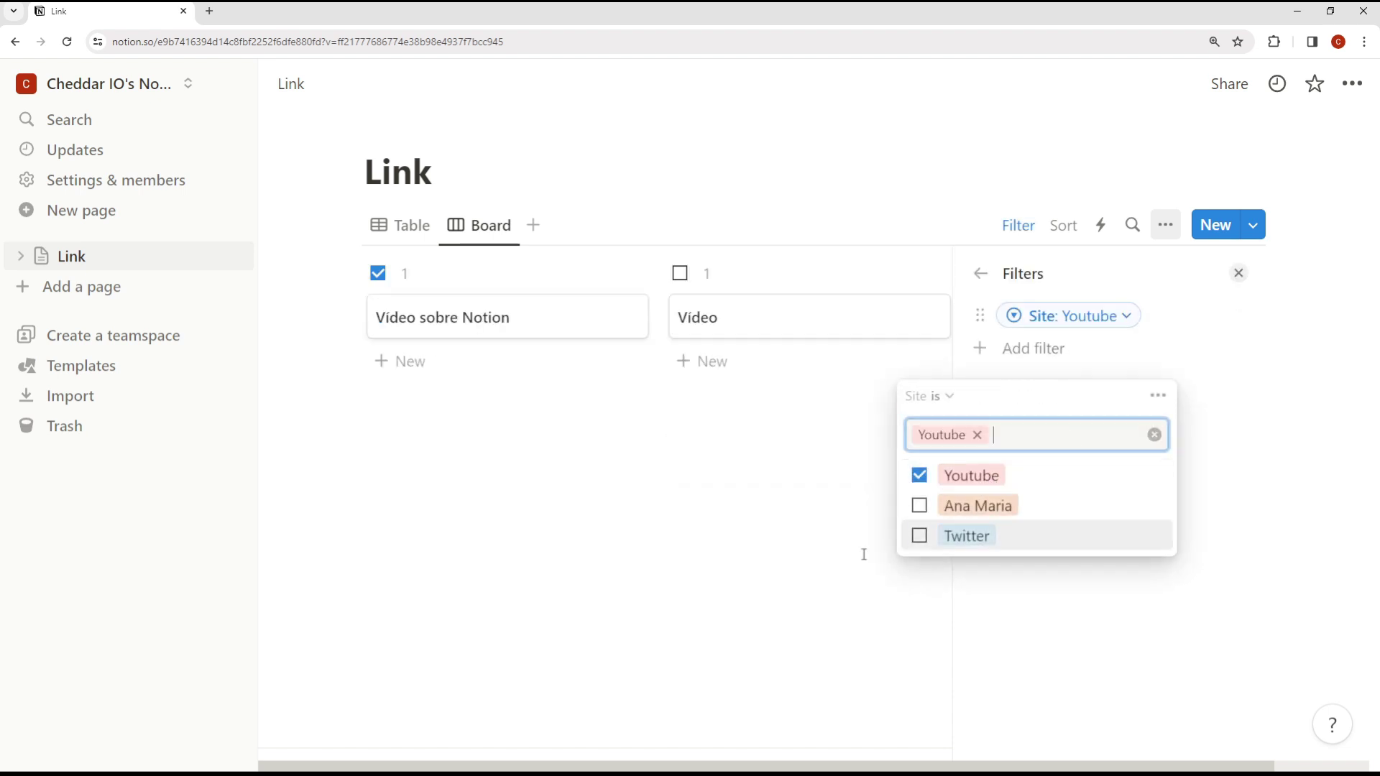
pyautogui.click(803, 571)
# Rename the Board view as "Youtube".
pyautogui.click(480, 235)
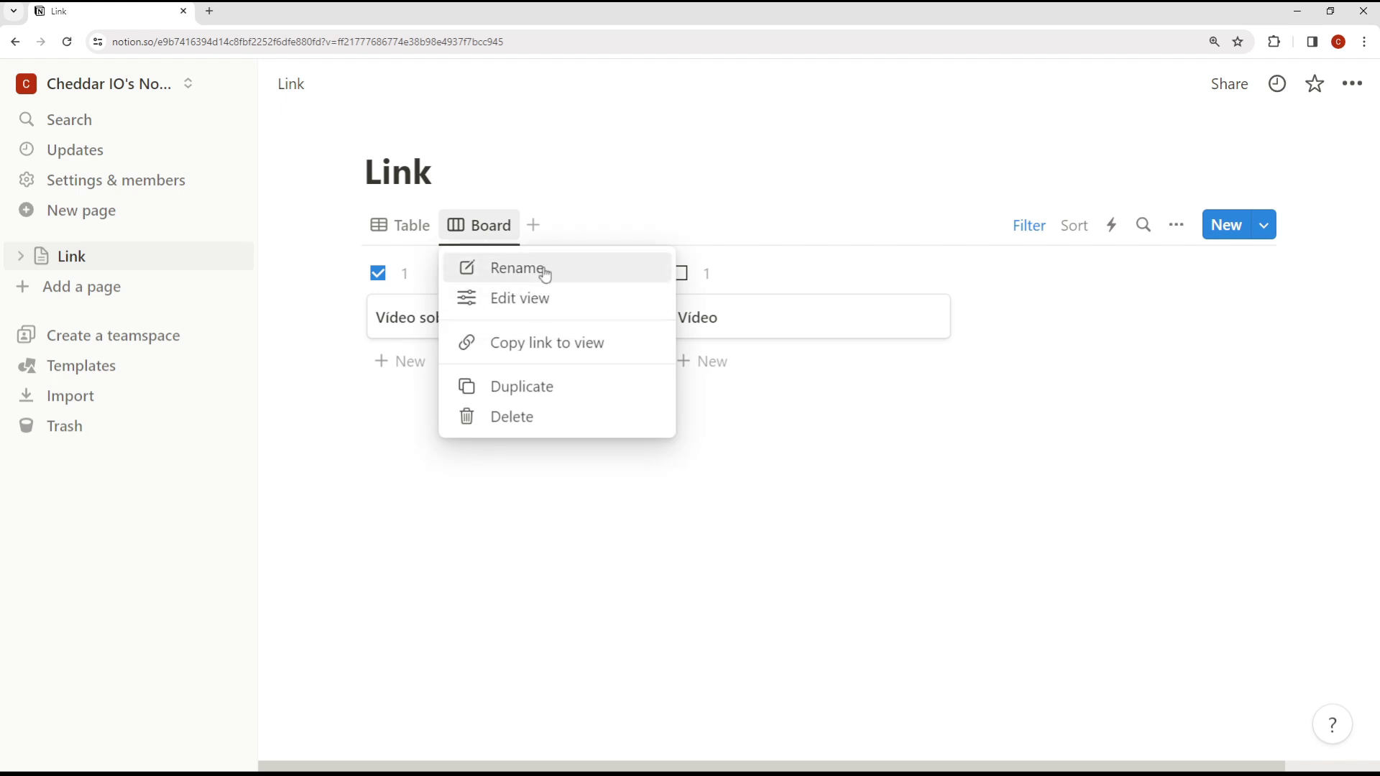
pyautogui.click(543, 270)
pyautogui.write('Youtube')
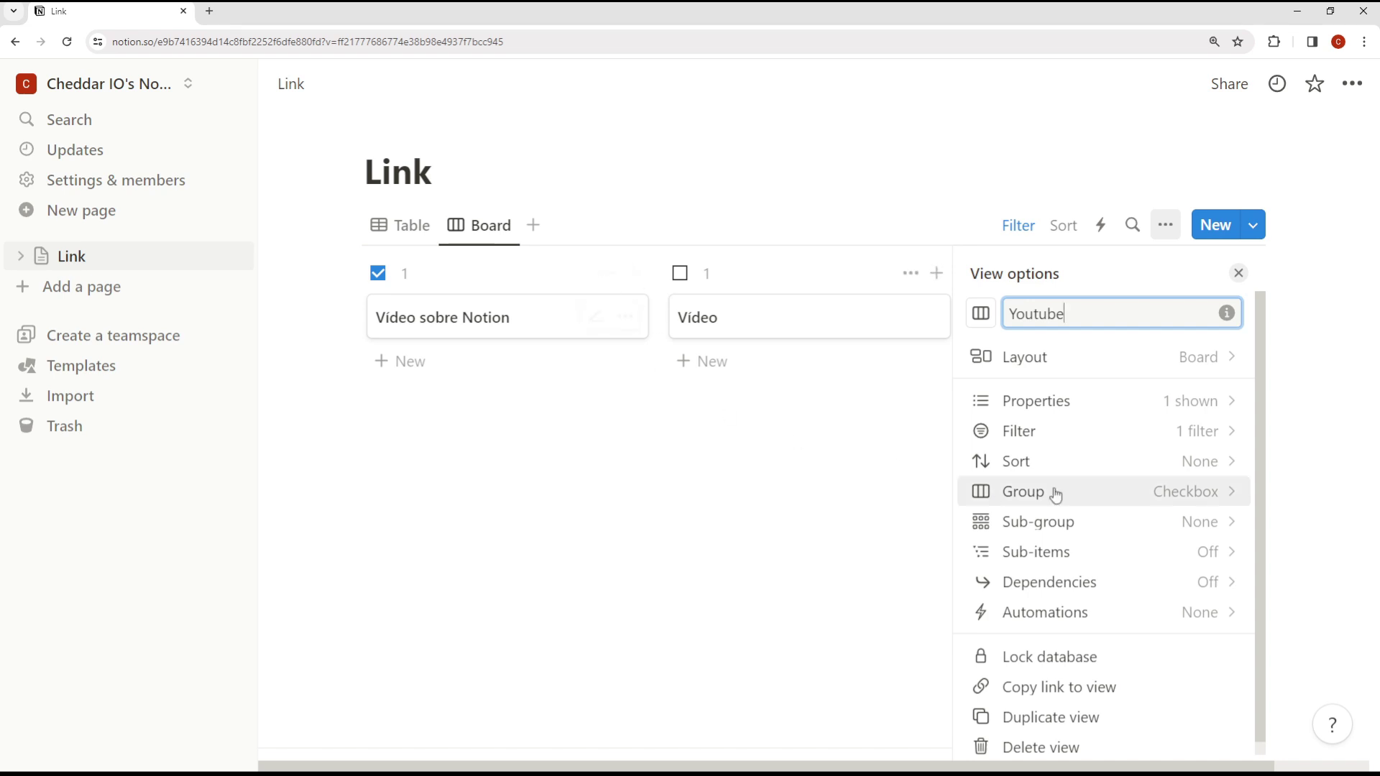
pyautogui.scroll(-1, 1050, 493)
pyautogui.click(798, 502)
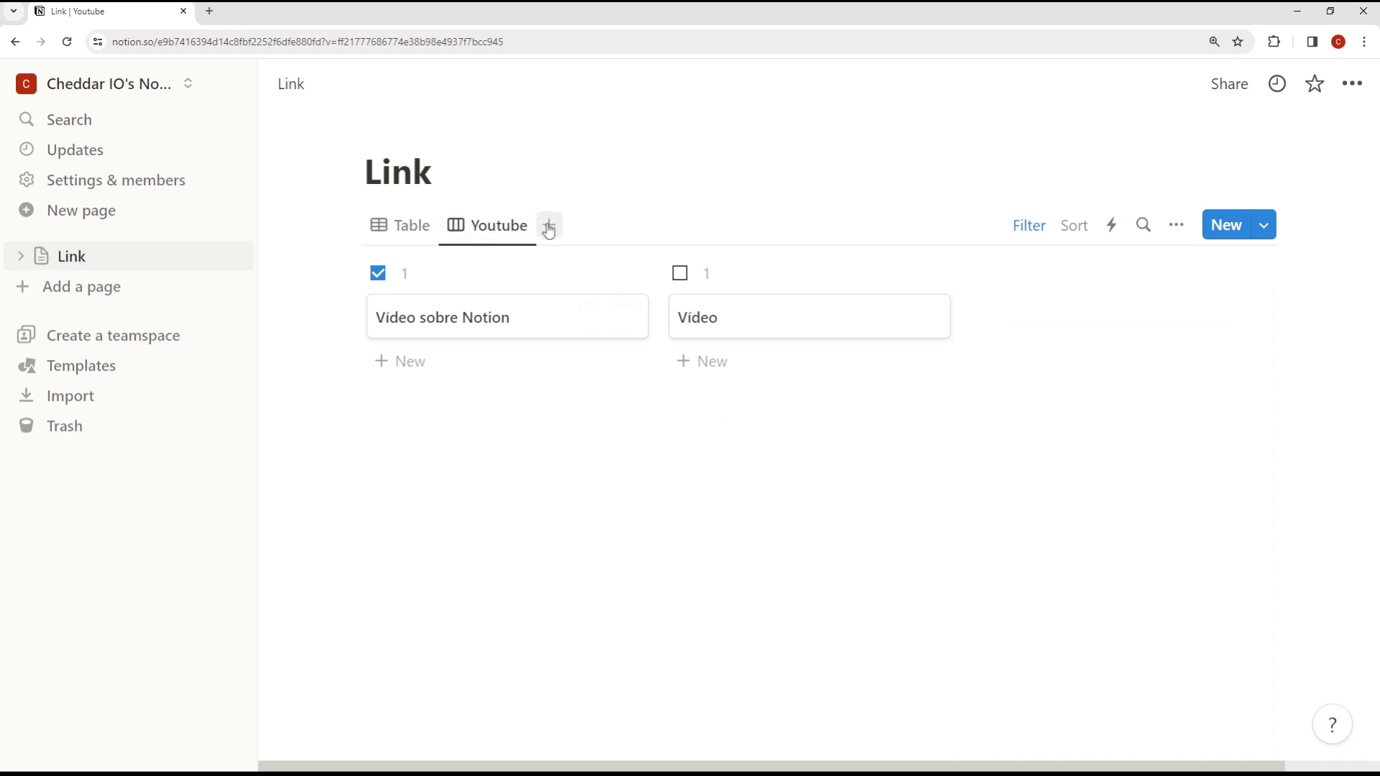
# Add a new Board view named "Twitter" to the Link database.
pyautogui.click(548, 227)
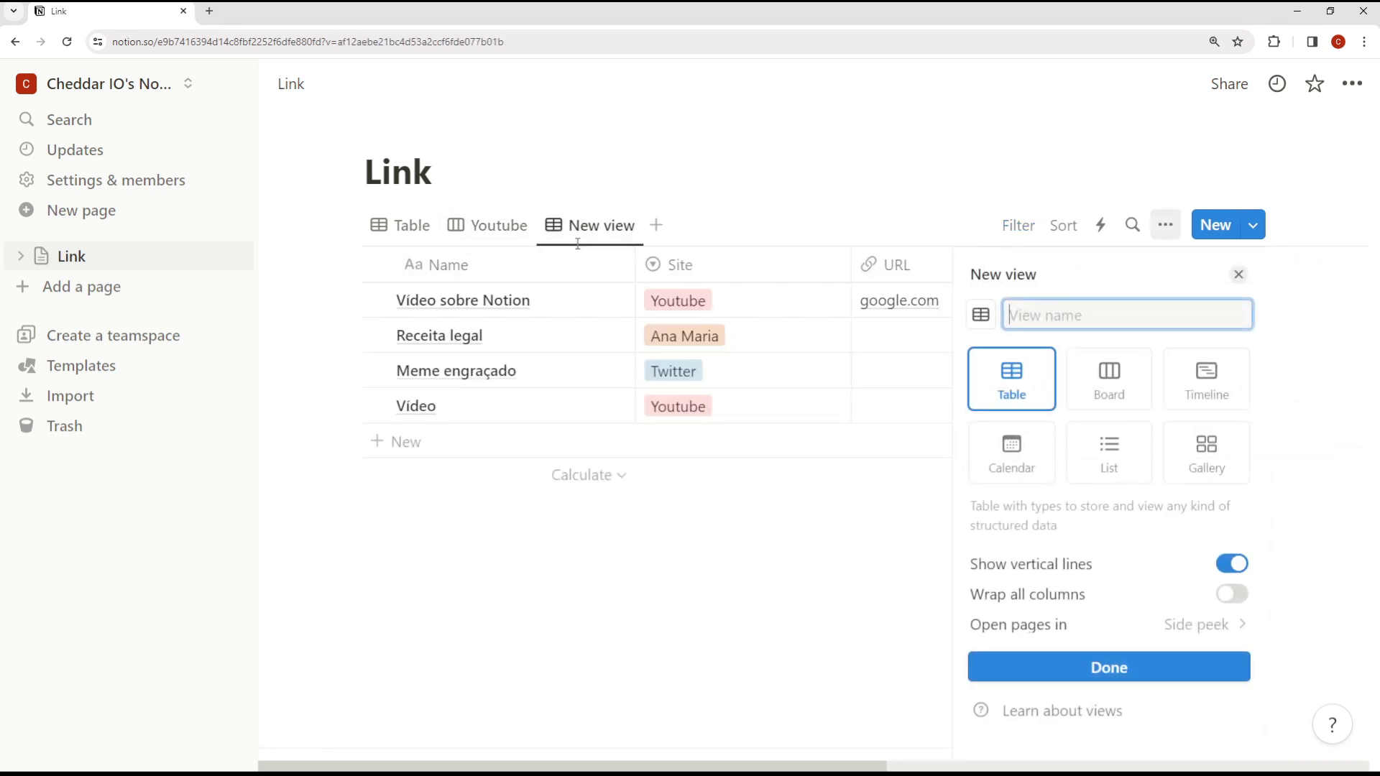
pyautogui.click(1115, 384)
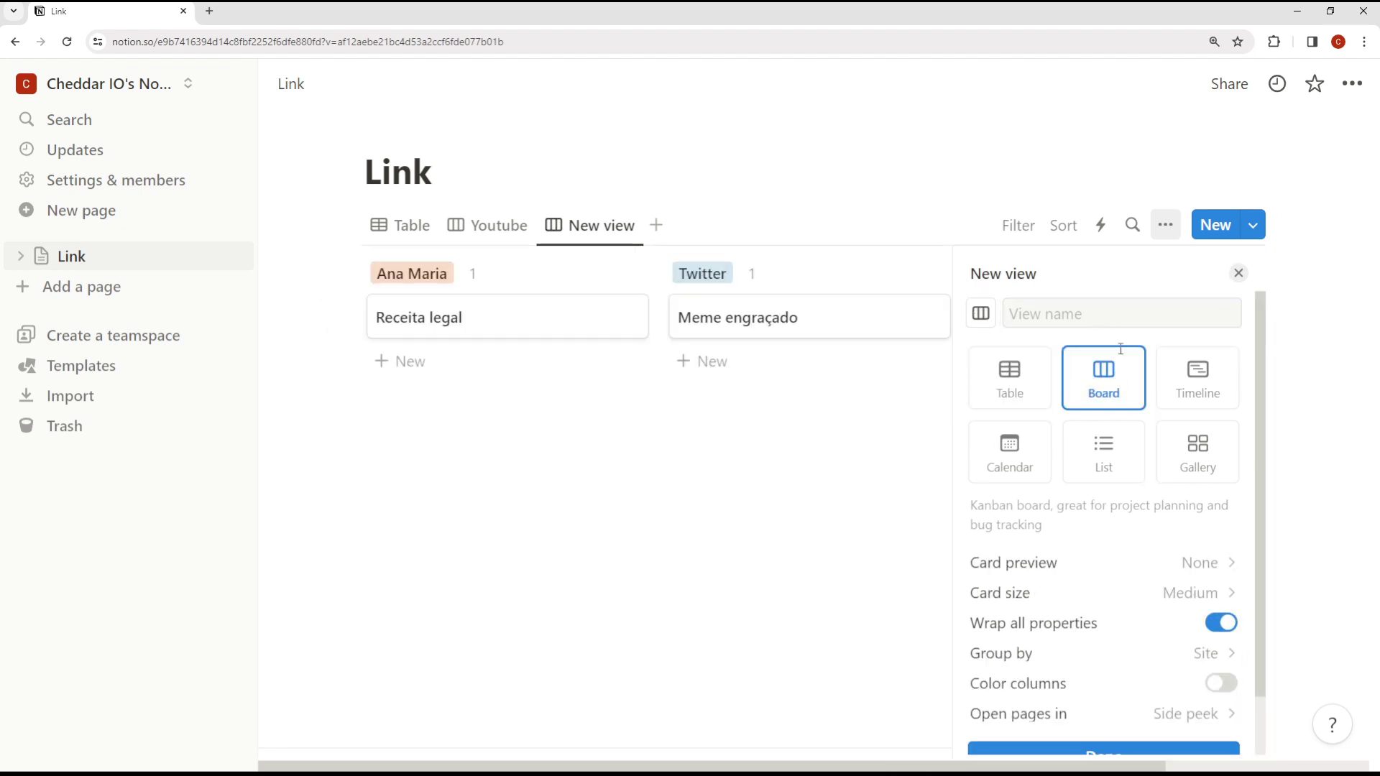
pyautogui.click(1082, 319)
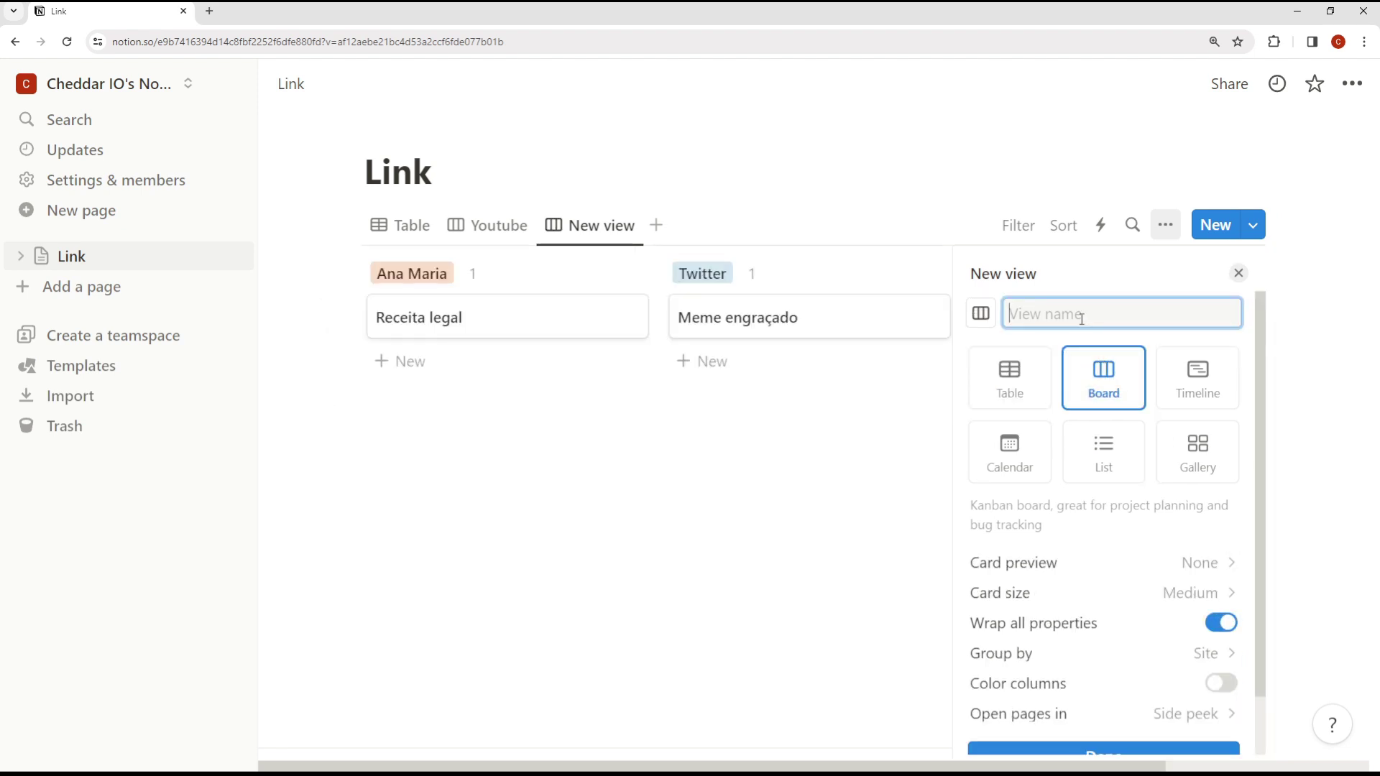
pyautogui.write('Twitter')
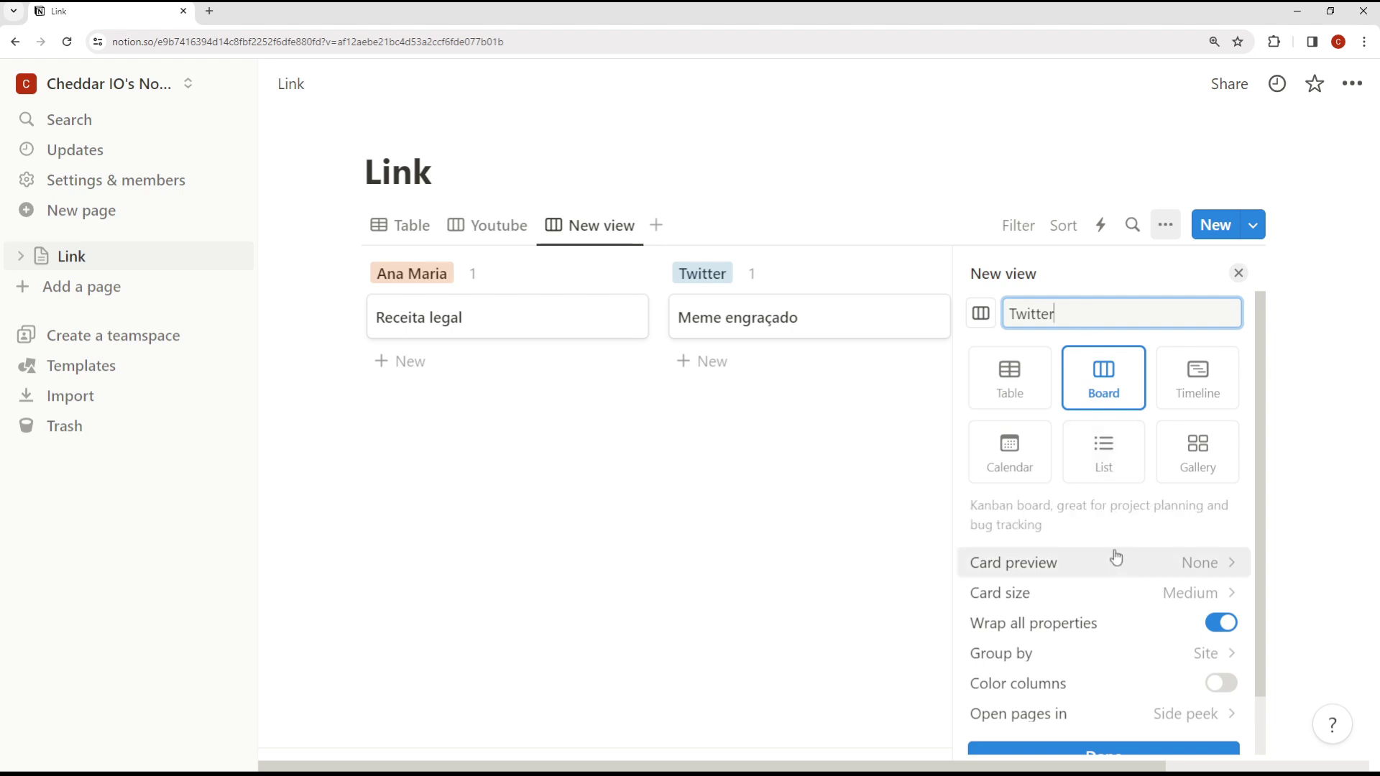
pyautogui.scroll(-1, 1124, 536)
pyautogui.scroll(1, 1133, 607)
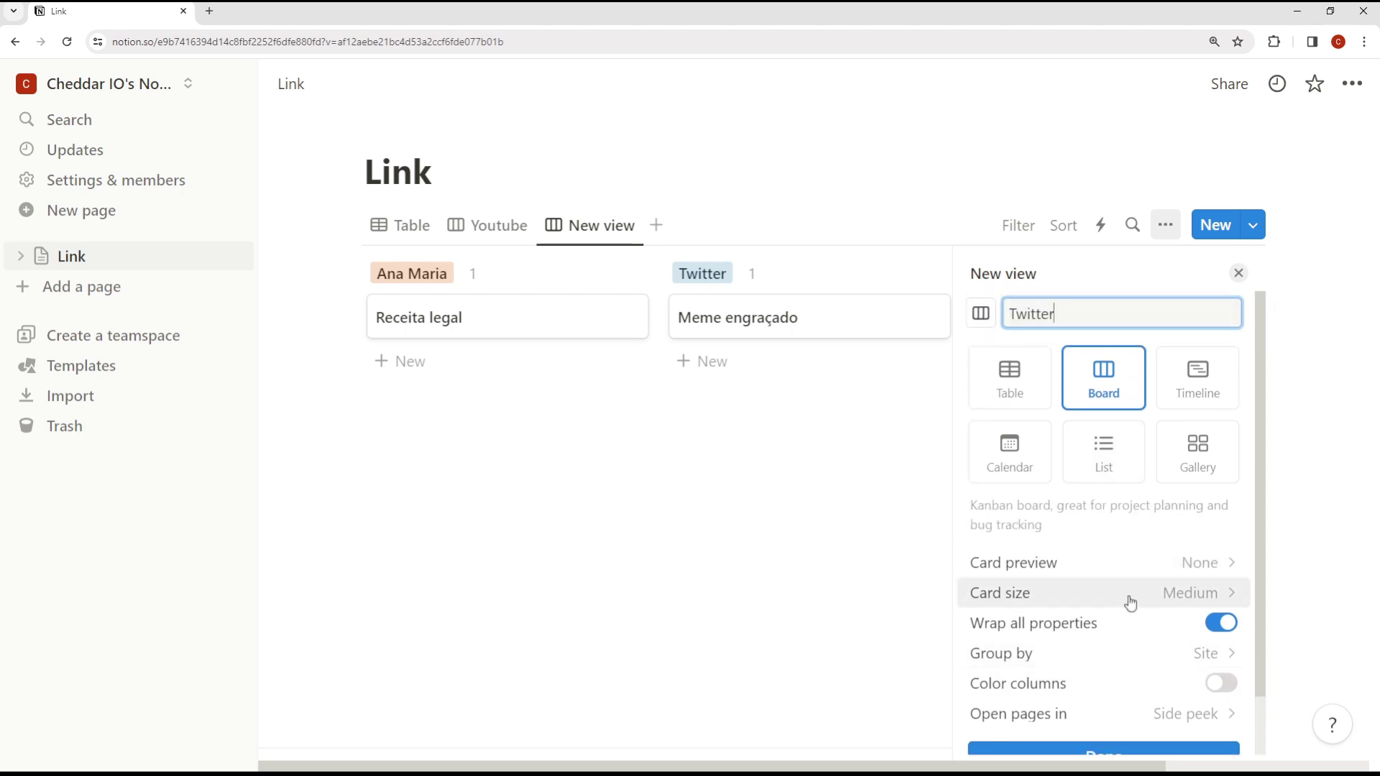
pyautogui.scroll(-1, 1131, 601)
pyautogui.scroll(1, 1075, 524)
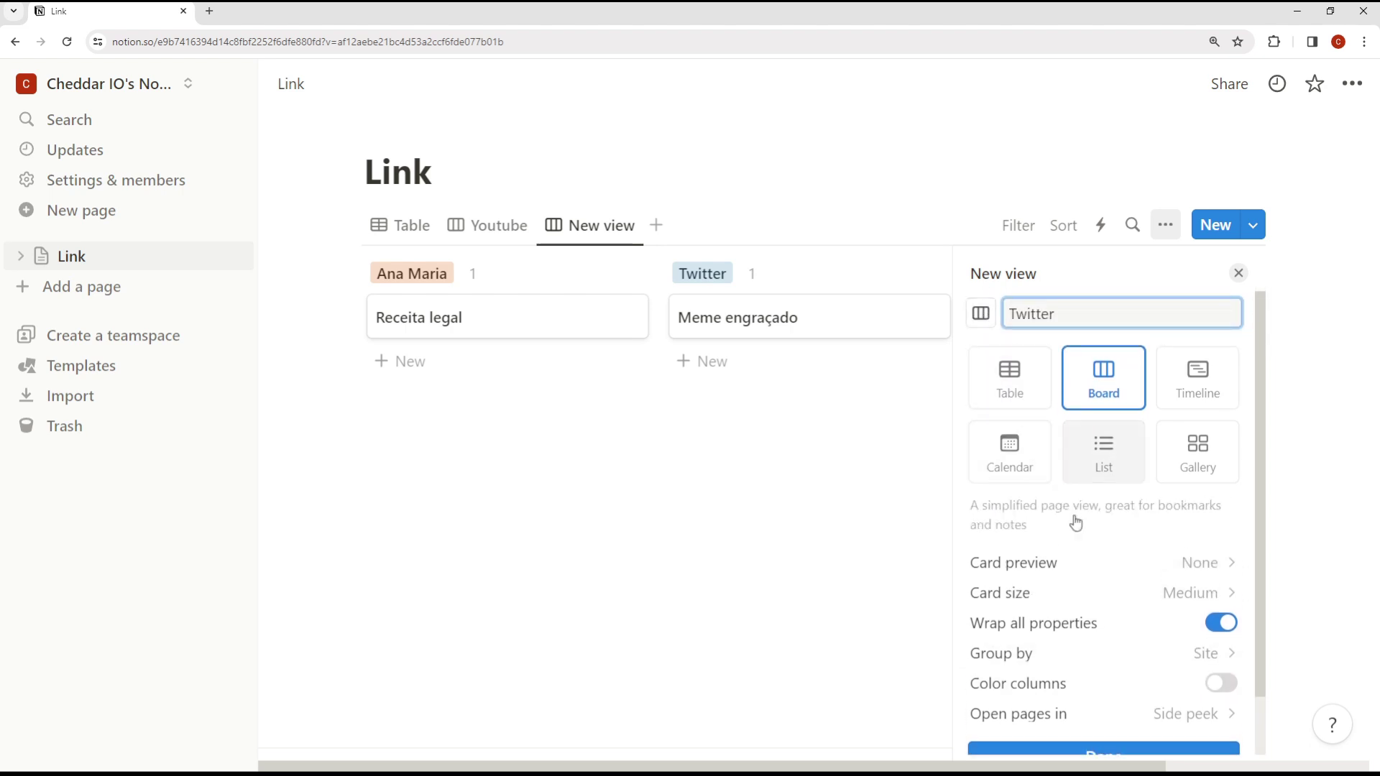
pyautogui.click(1105, 751)
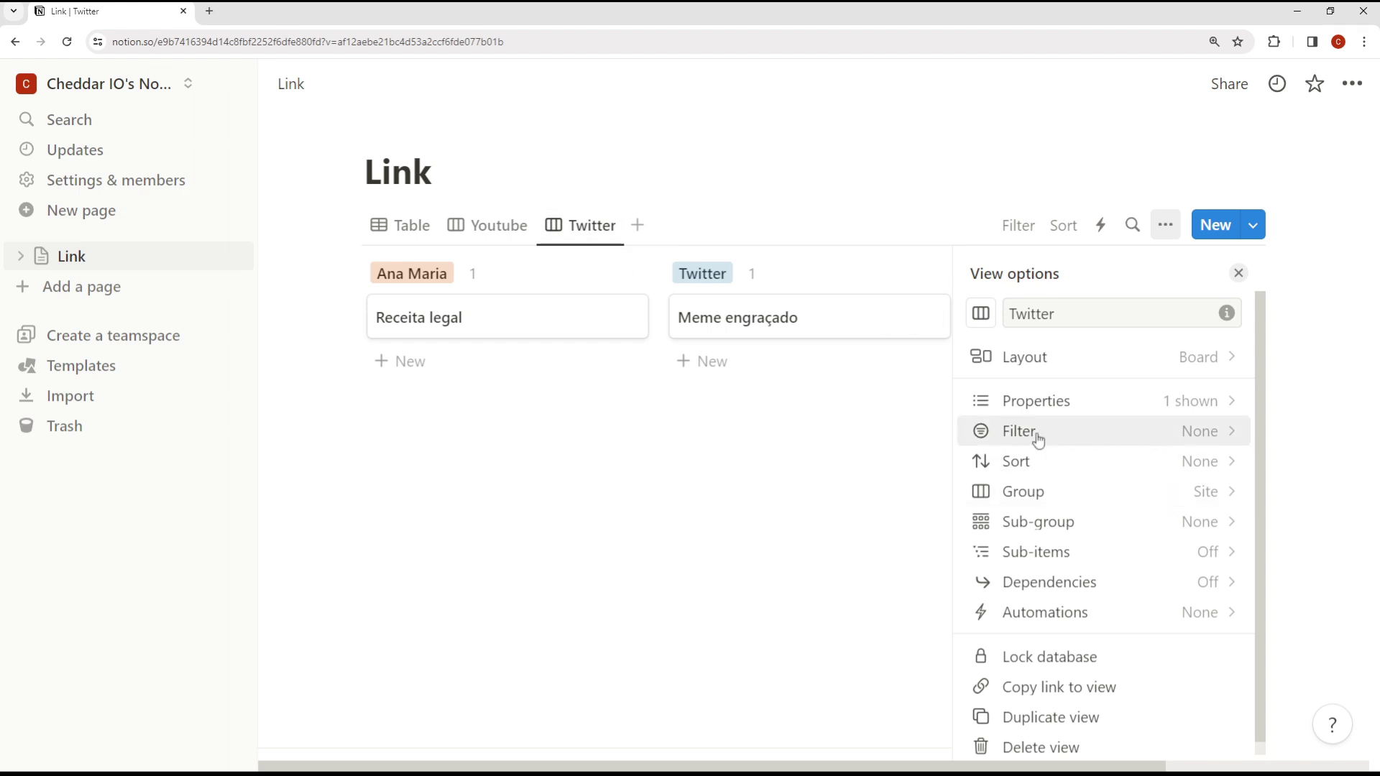
# Filter the Twitter board to entries whose Site is Twitter, and move this view ahead of the Table view.
pyautogui.click(1142, 436)
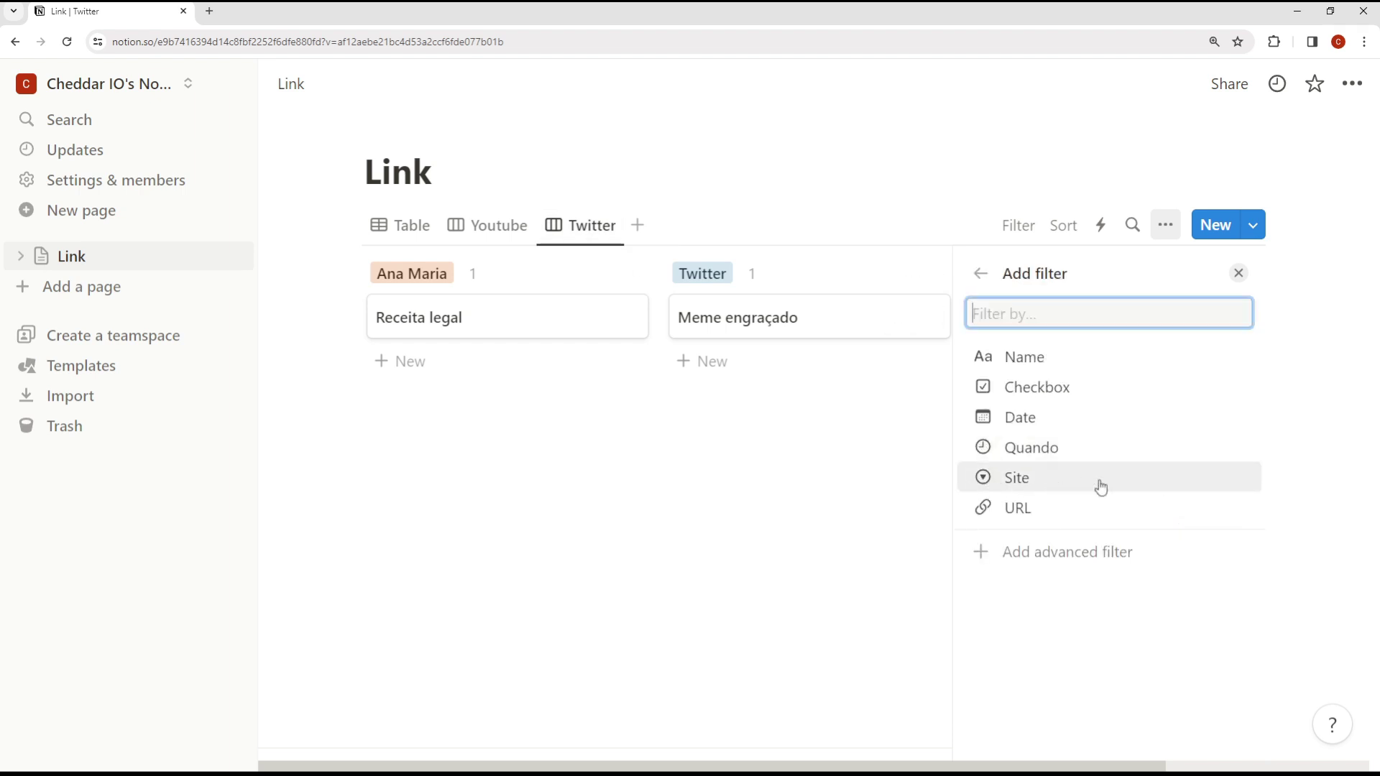
pyautogui.click(1054, 481)
pyautogui.click(920, 536)
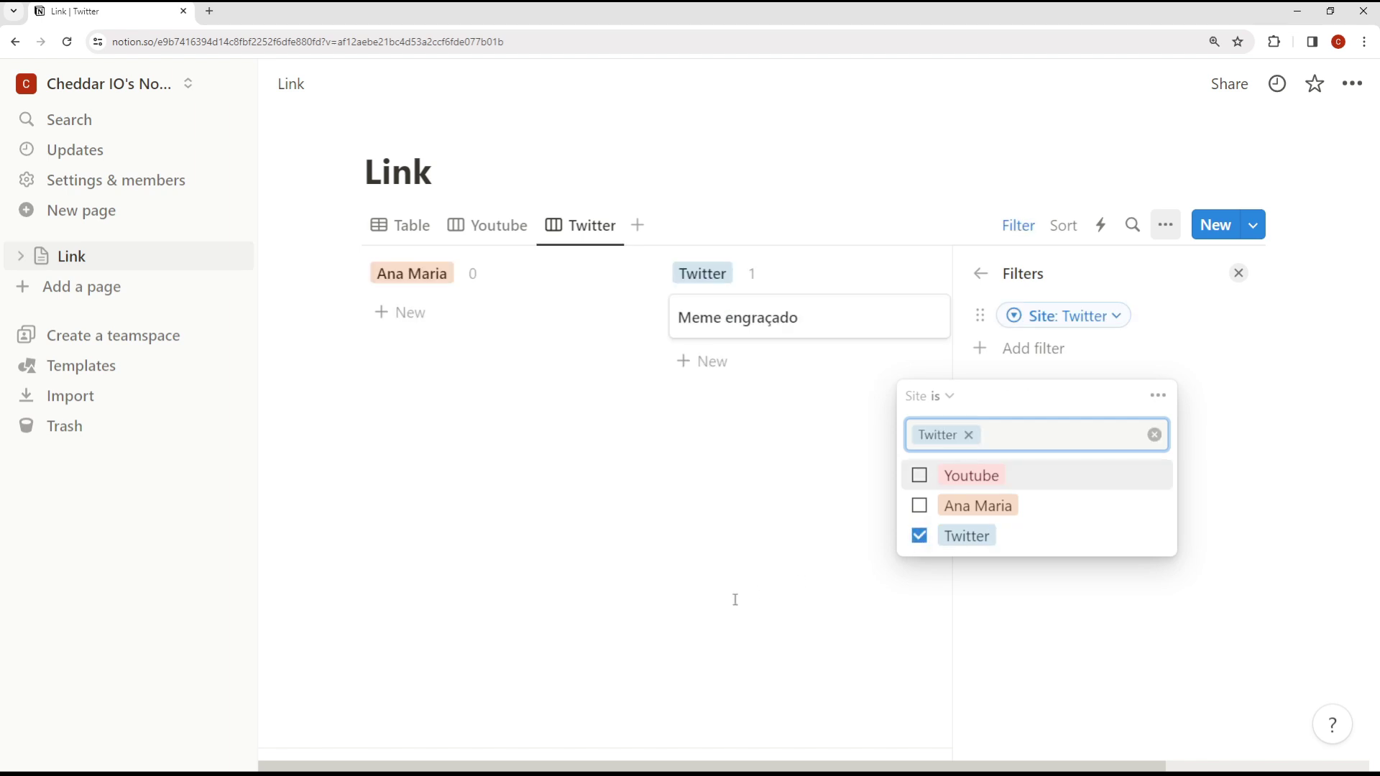
pyautogui.click(750, 562)
pyautogui.moveTo(591, 228); pyautogui.dragTo(413, 225)
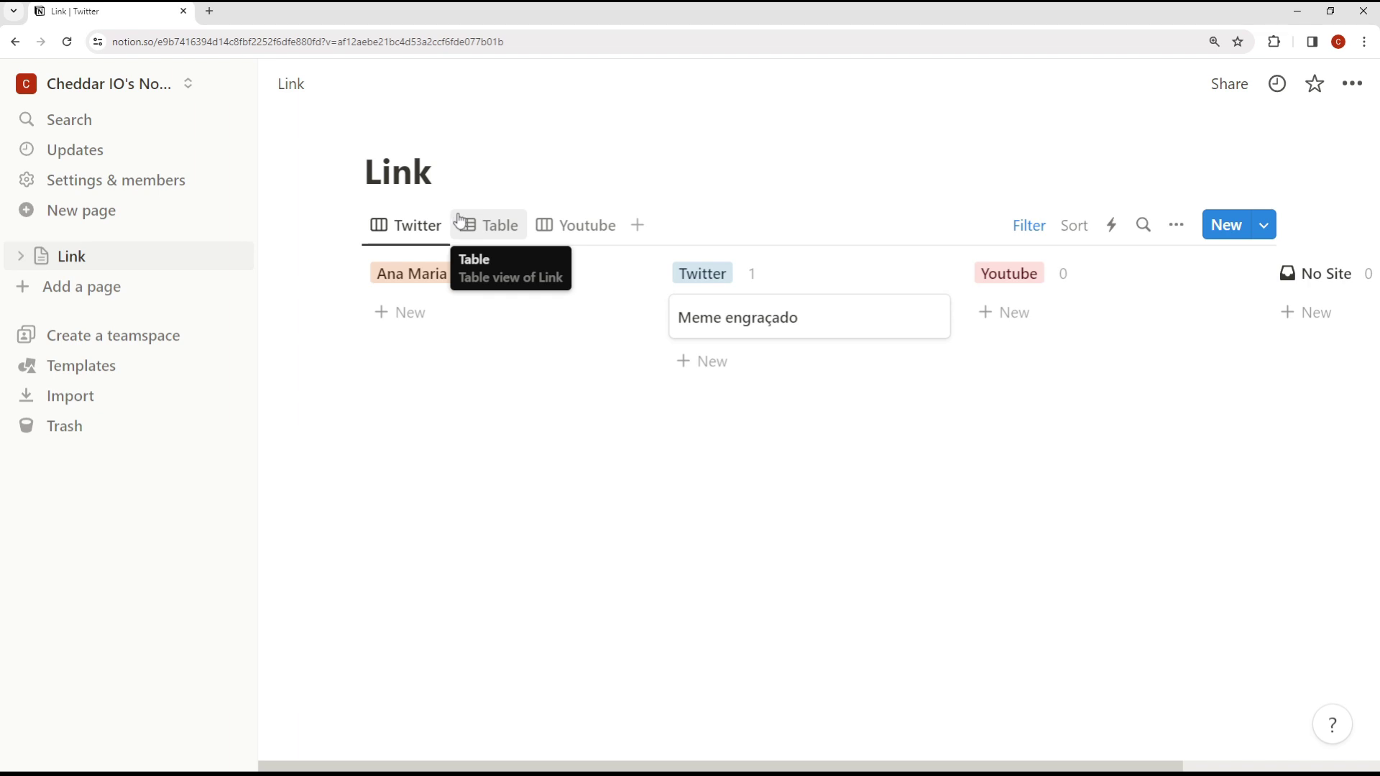
# Add a new page titled "Links que eu salvei do youtube".
pyautogui.click(49, 287)
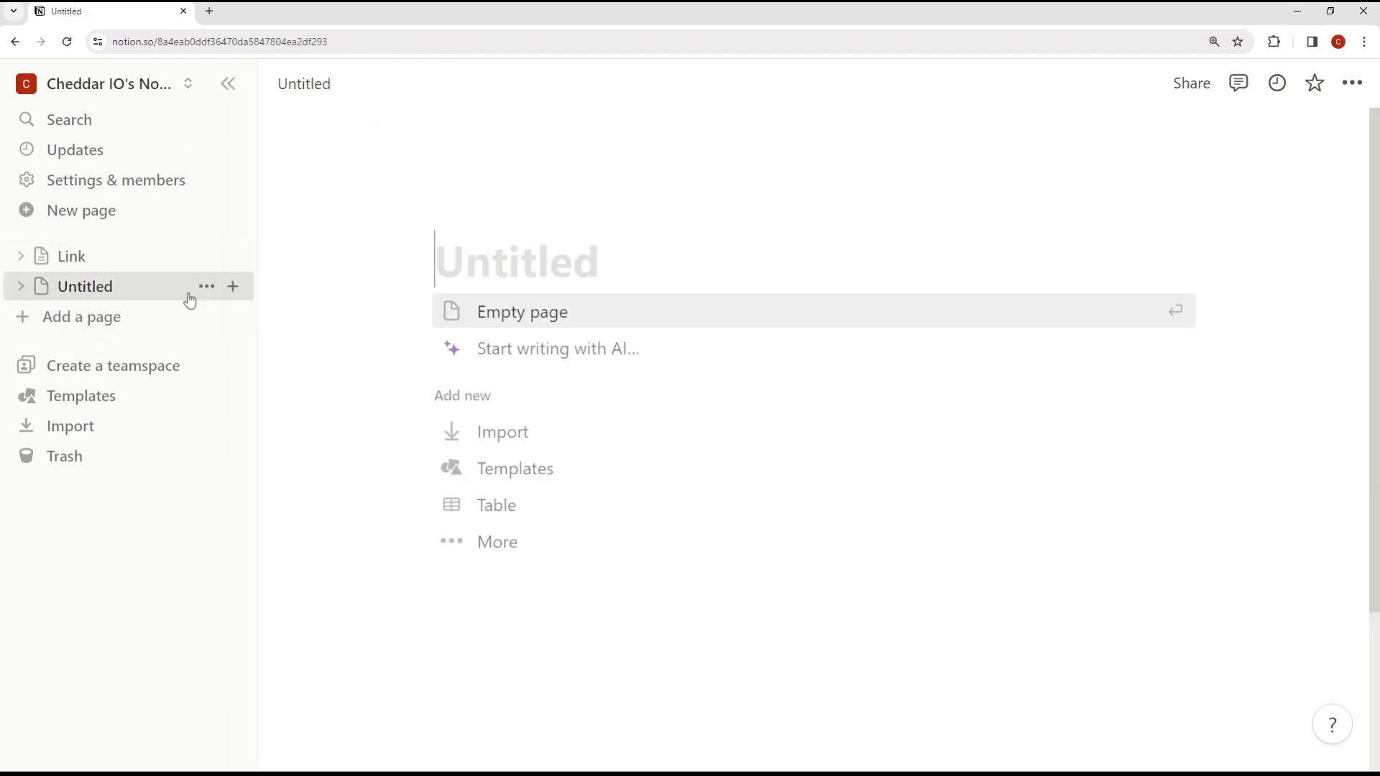
pyautogui.write('Links q')
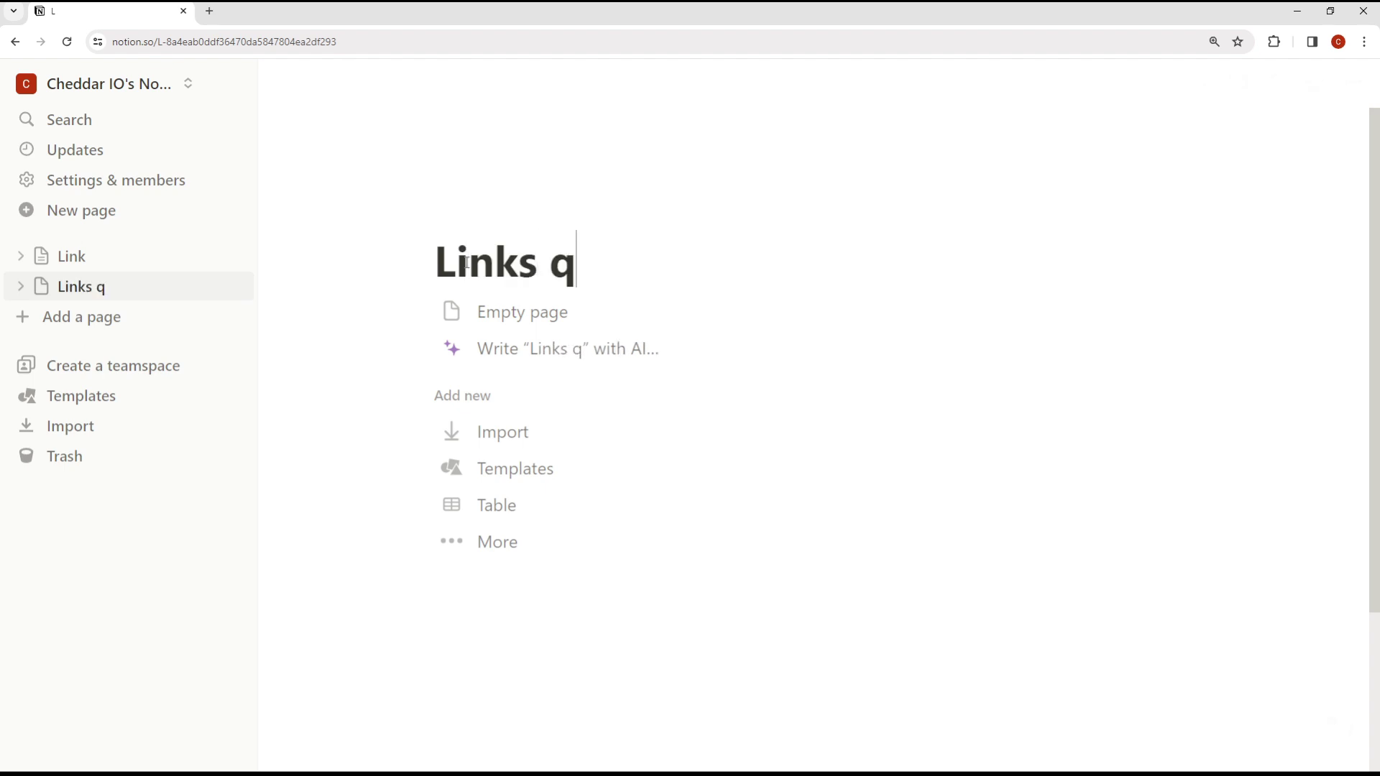
pyautogui.write('ue eu salvei do youtube')
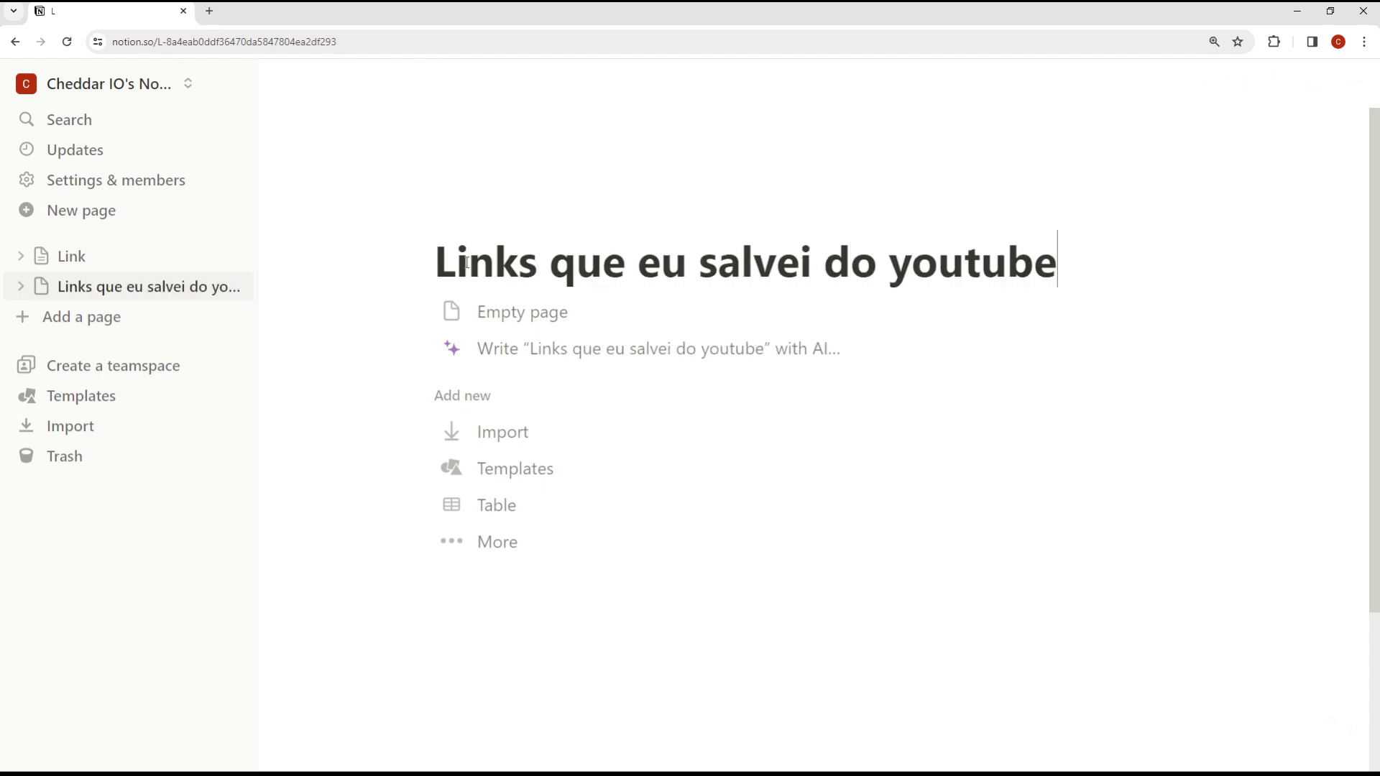
# Make the new page a board that uses the Link database as data source and copies its existing Youtube view.
pyautogui.click(491, 540)
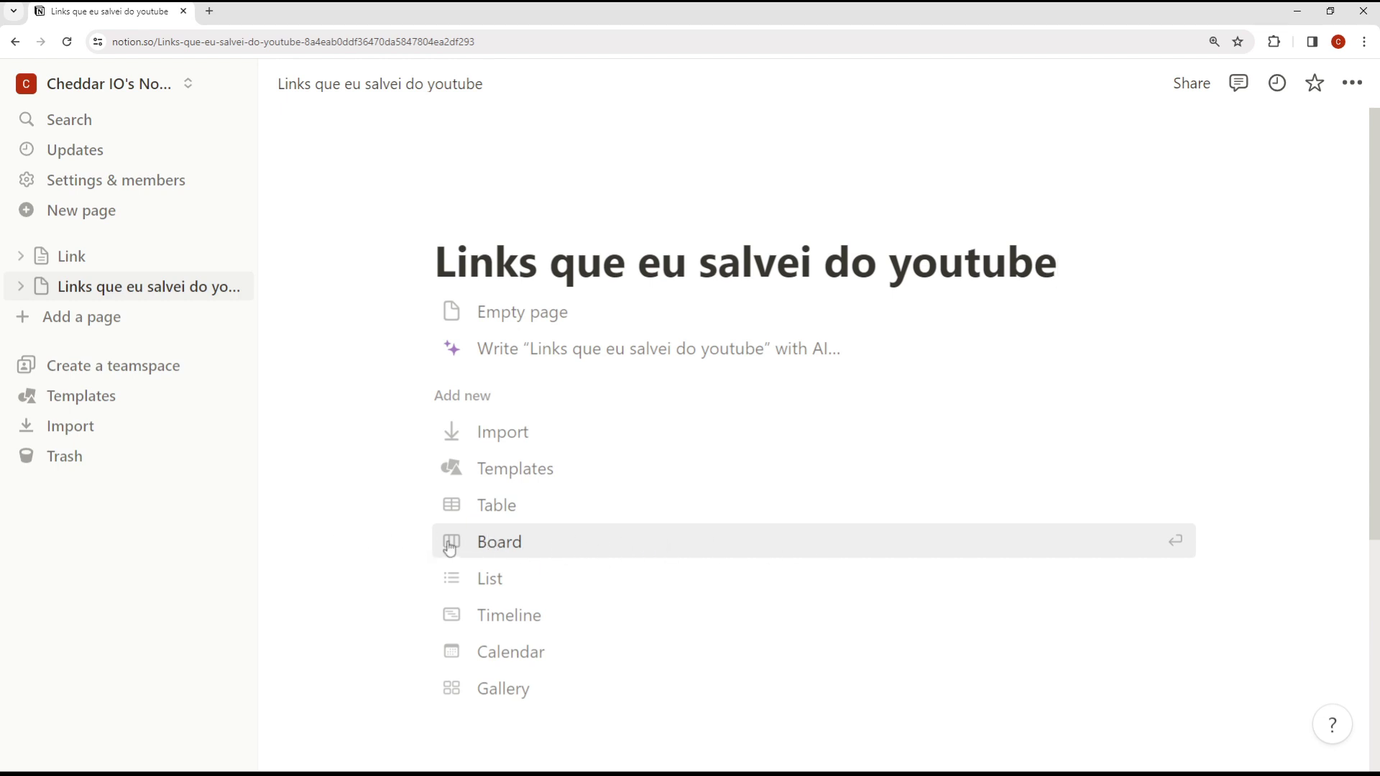
pyautogui.click(505, 548)
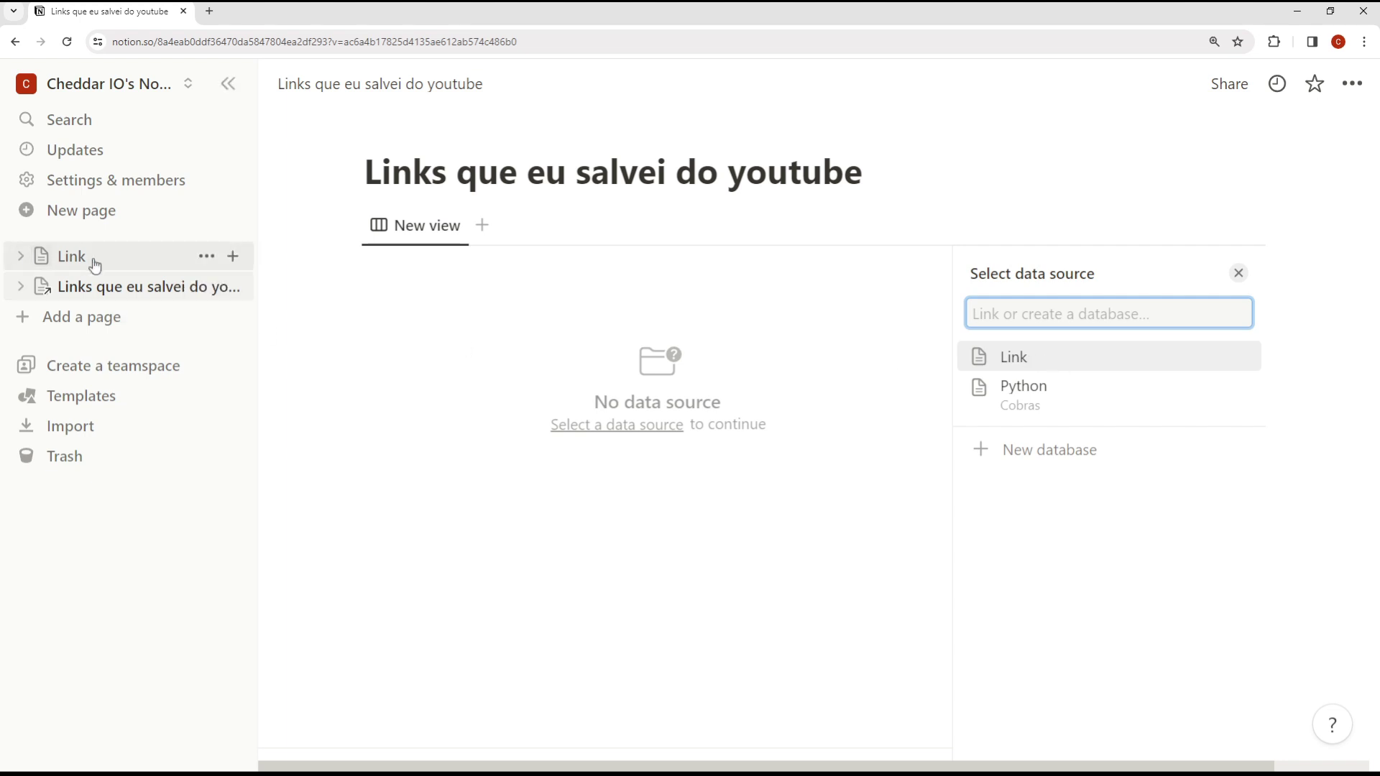
pyautogui.click(1024, 364)
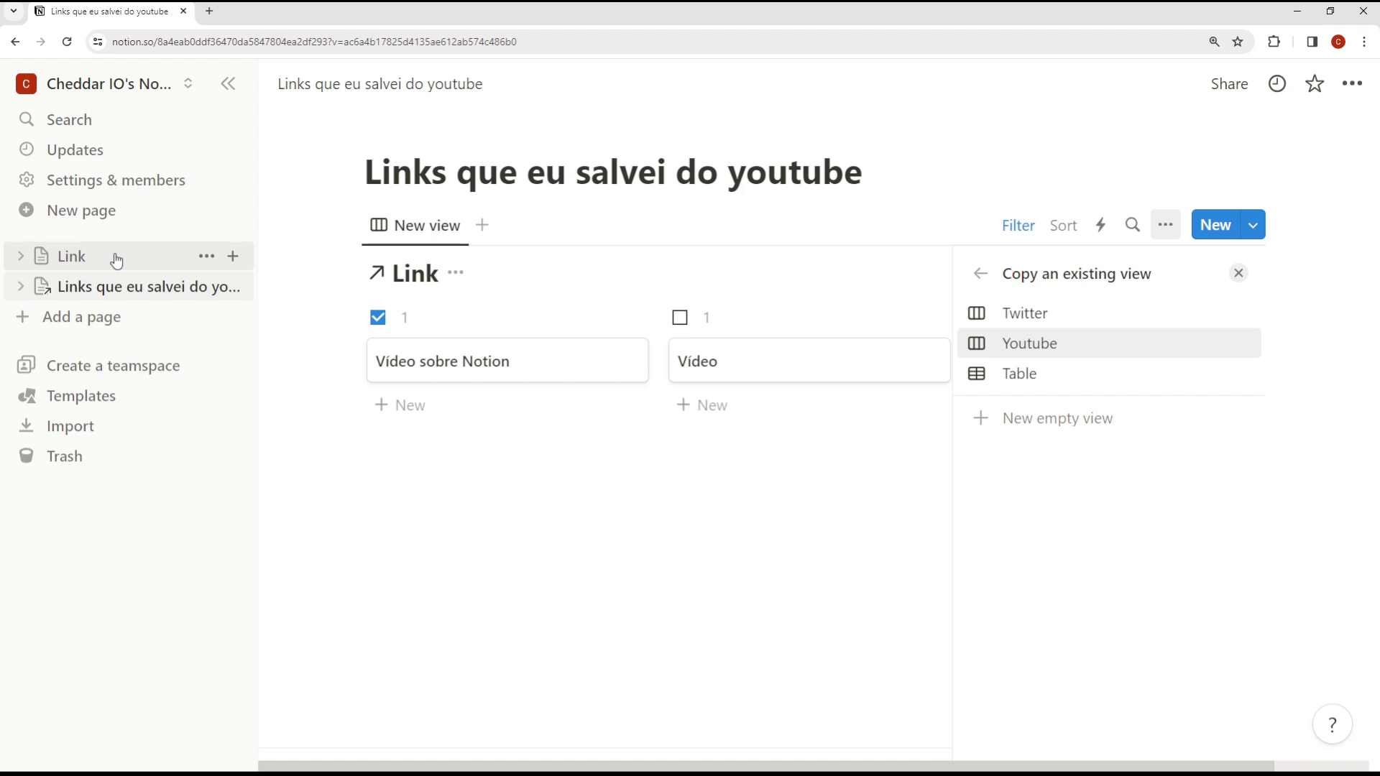
pyautogui.click(1035, 345)
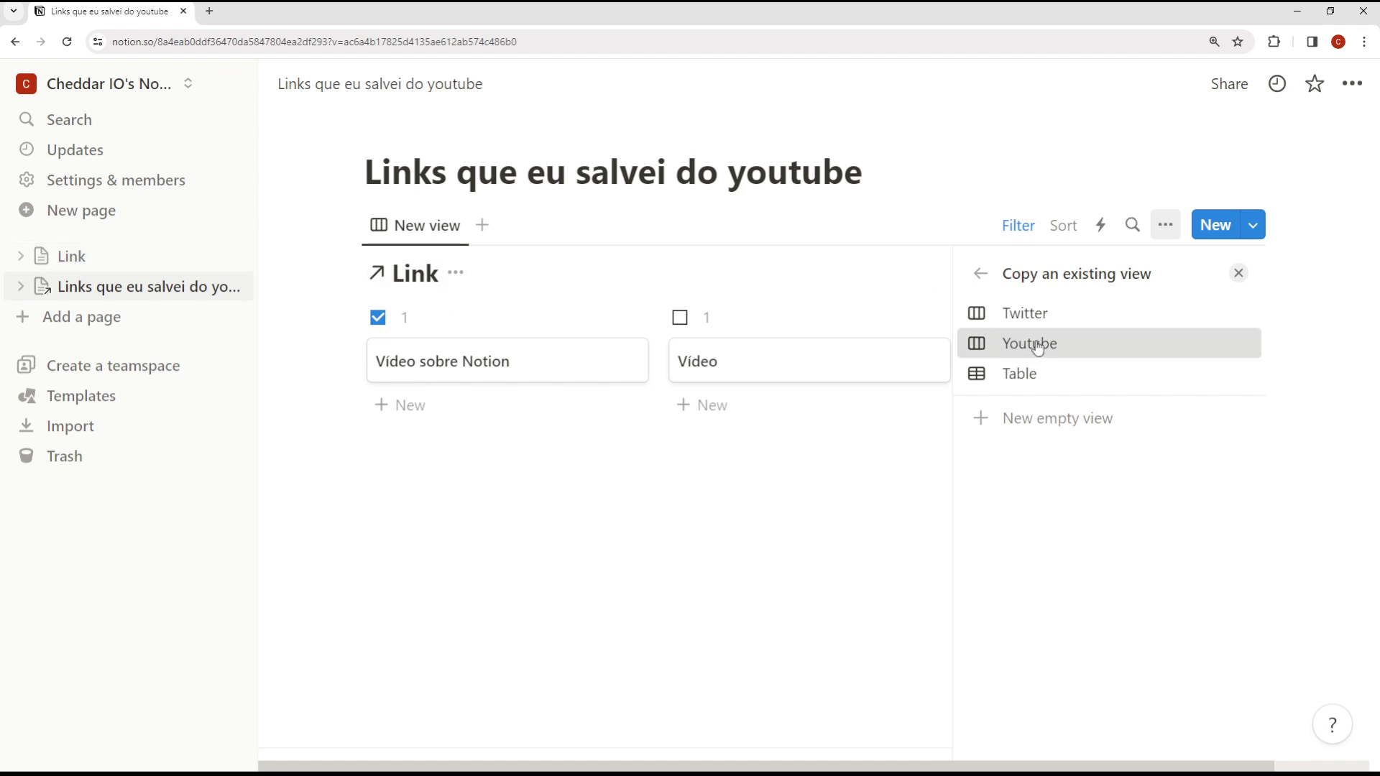
pyautogui.click(764, 547)
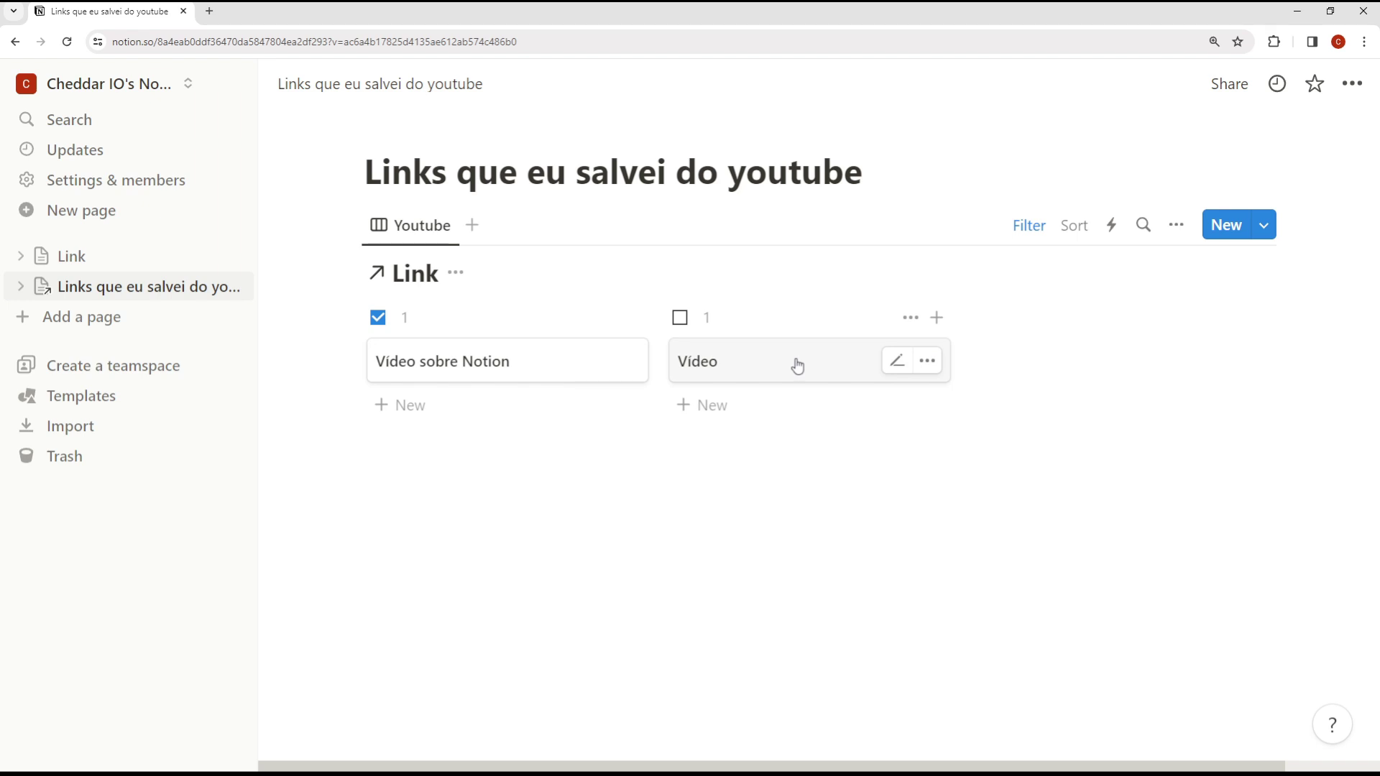
# Show the Site property on the cards of the linked Youtube board.
pyautogui.click(1176, 225)
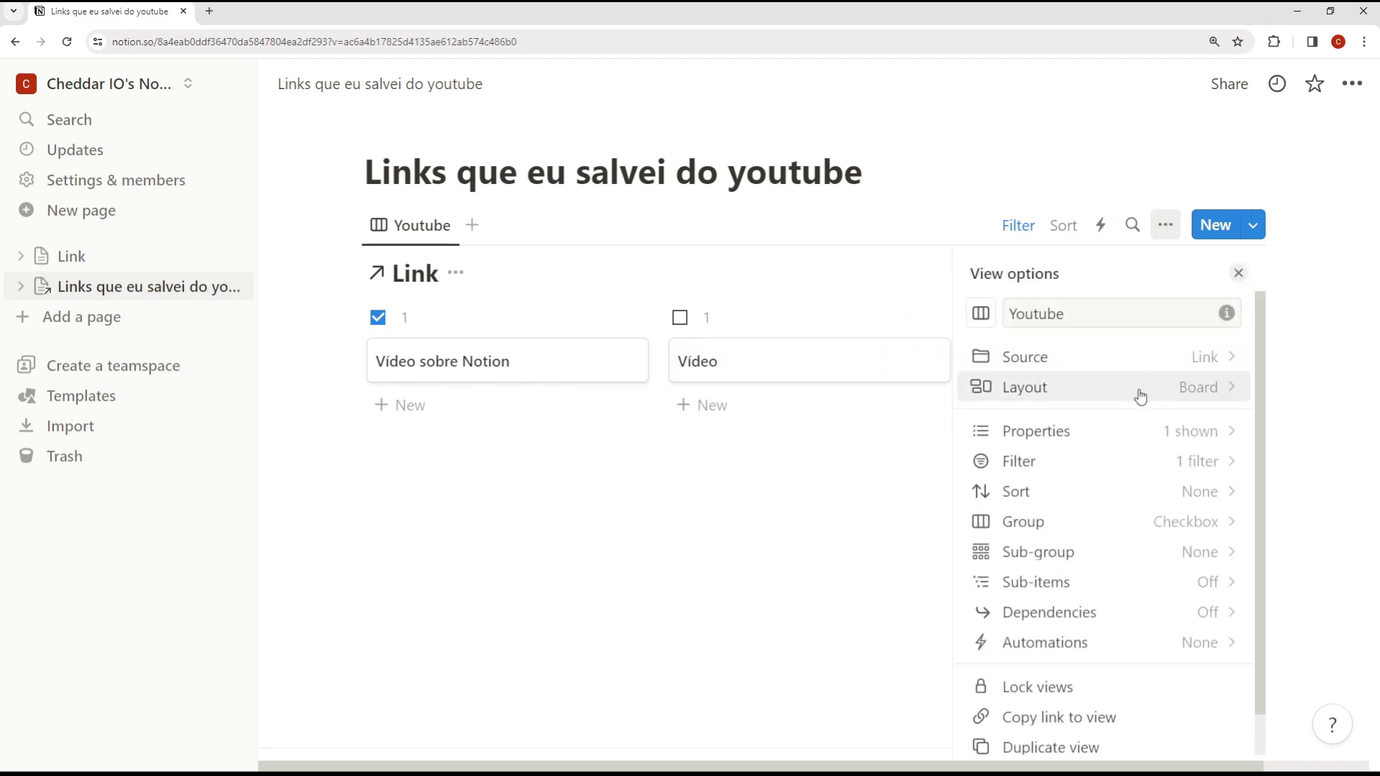
pyautogui.click(1136, 431)
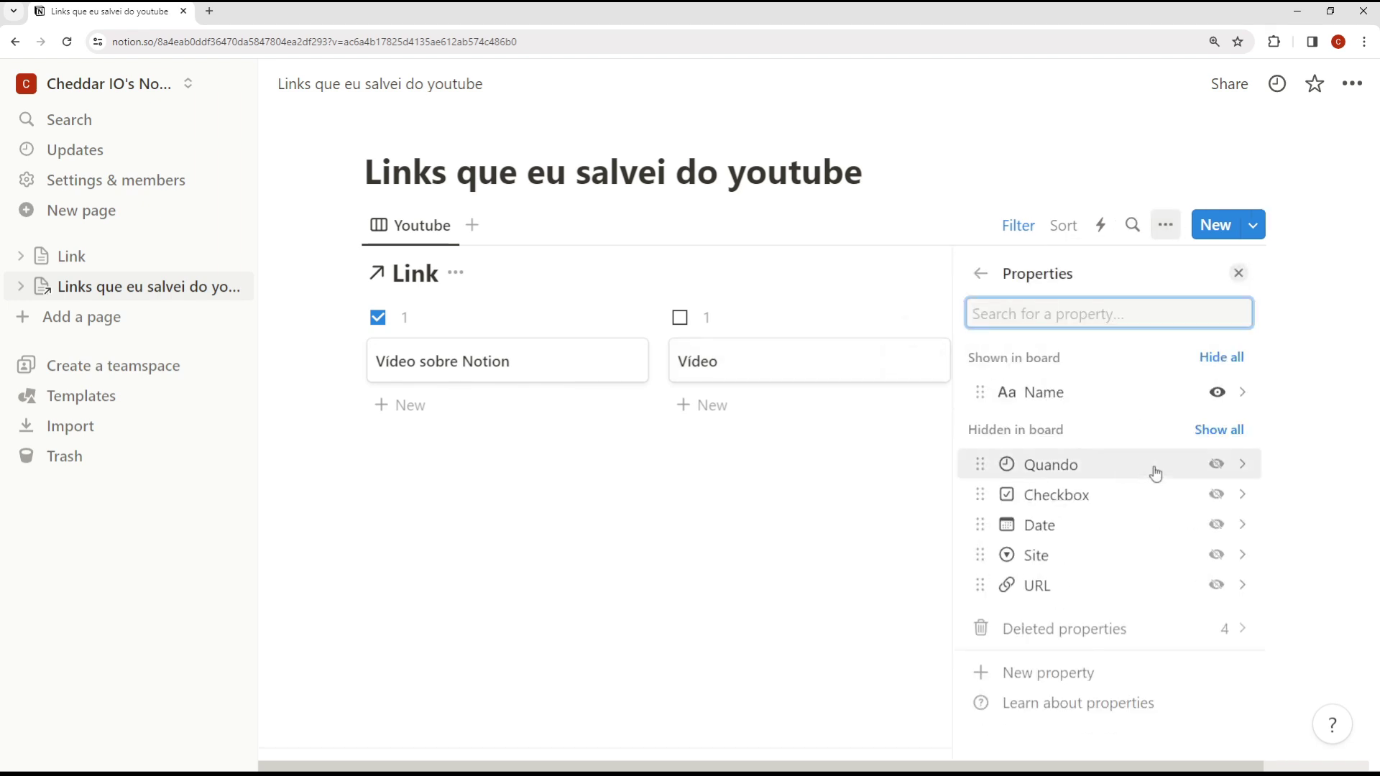
pyautogui.click(1216, 555)
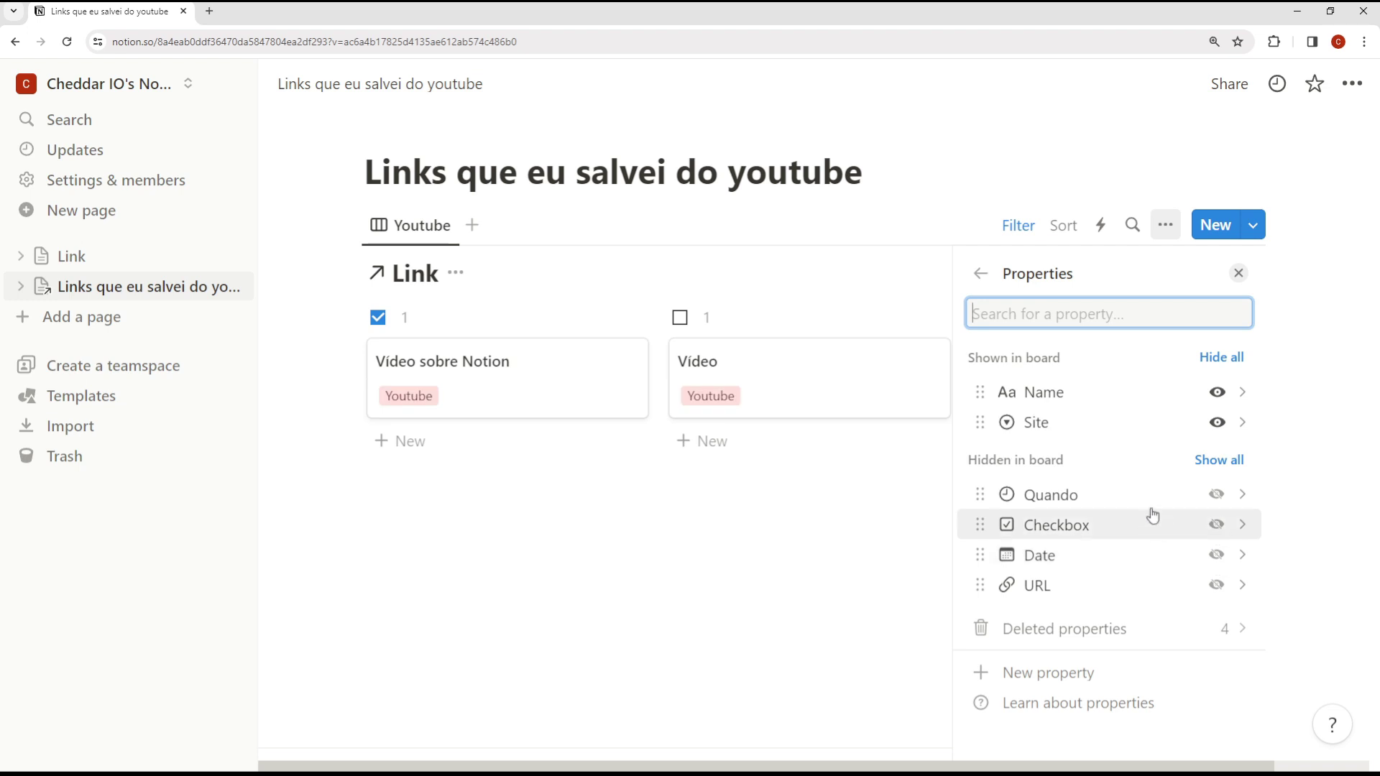
pyautogui.click(838, 518)
# Return to the Link database and view the properties of the "Meme engraçado" entry, closing it again.
pyautogui.click(117, 259)
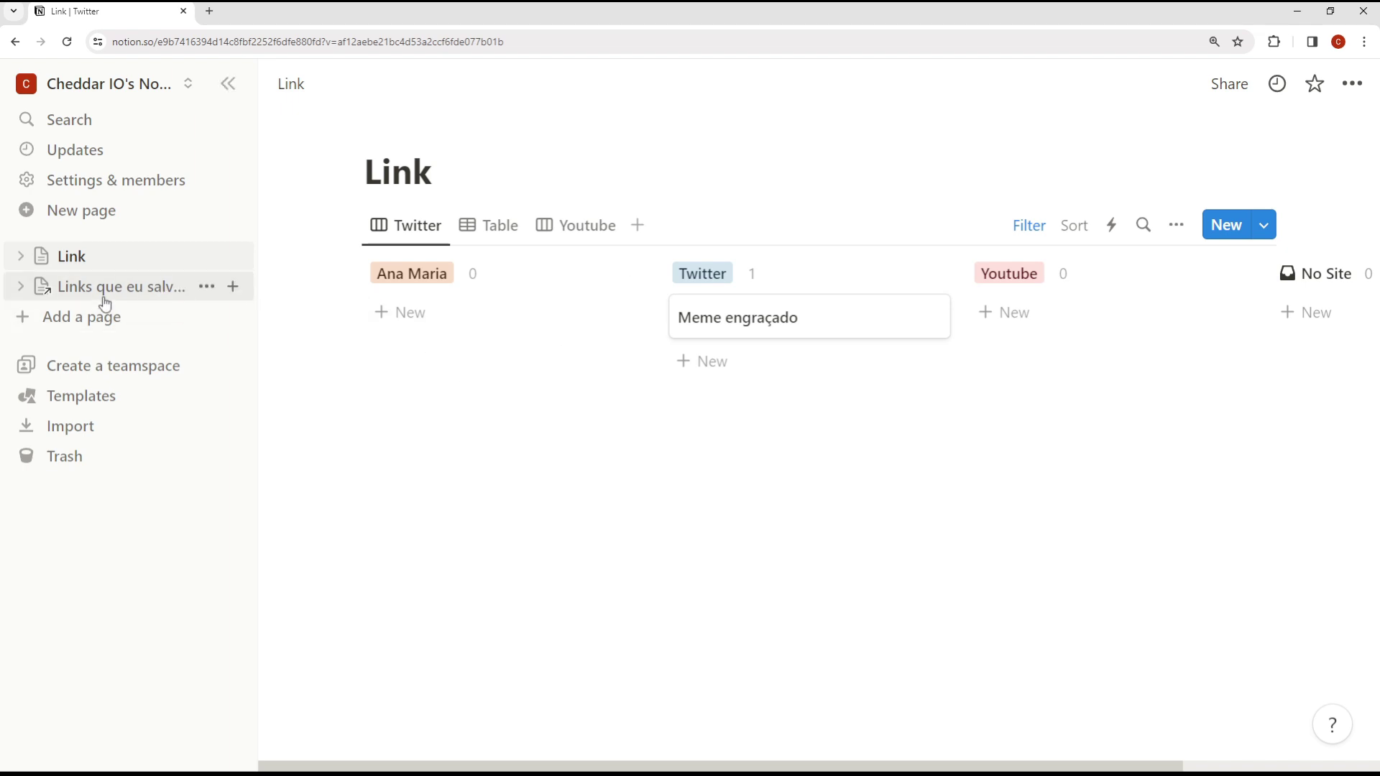
pyautogui.click(829, 330)
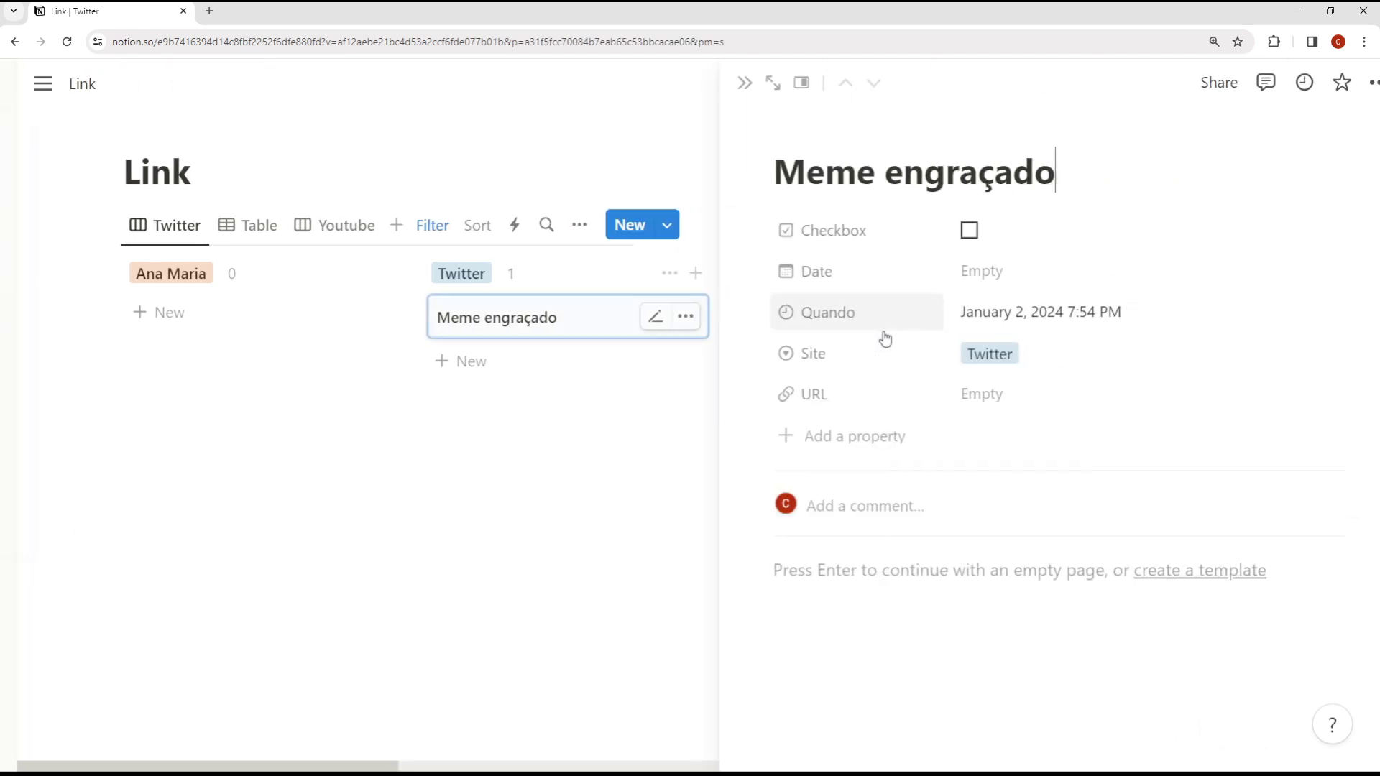
pyautogui.click(621, 538)
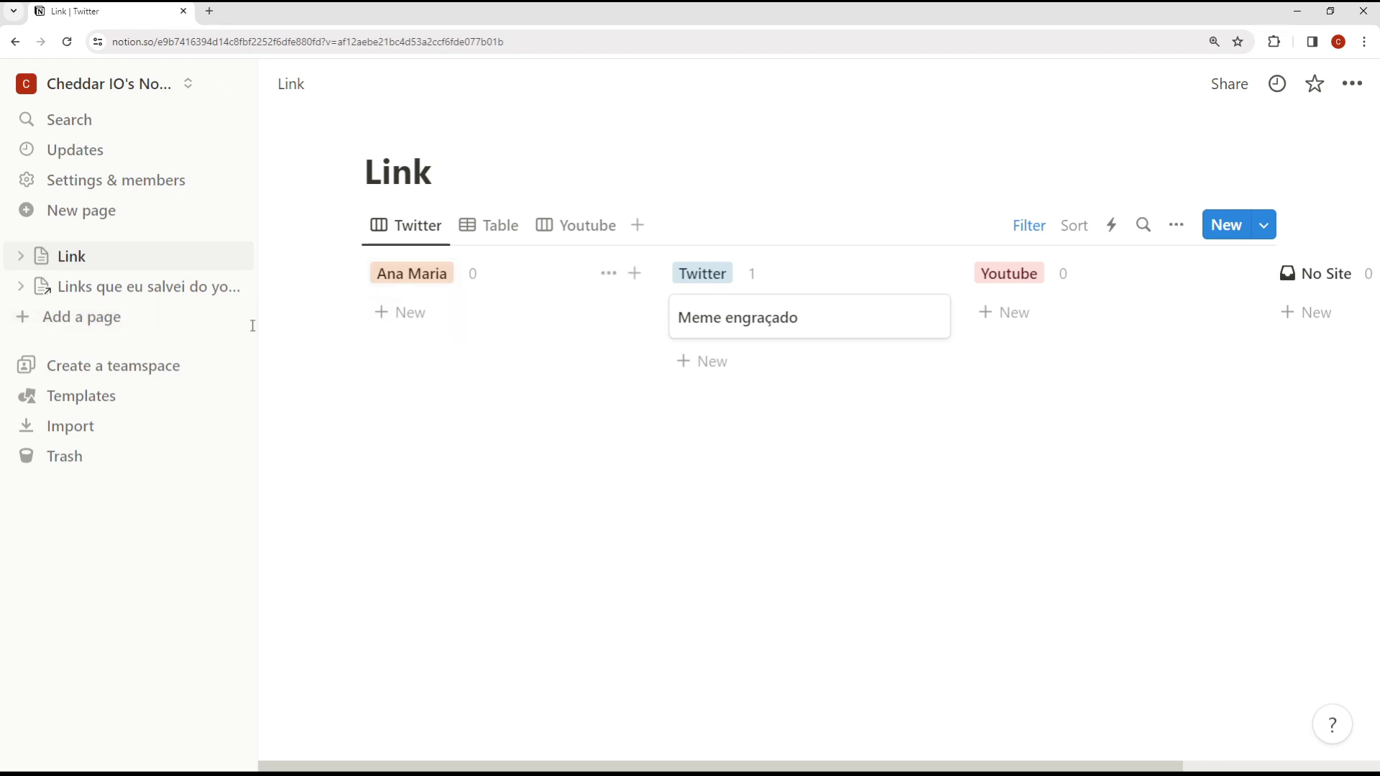
# Delete the Link page and the "Links que eu salvei do youtube" page.
pyautogui.click(208, 256)
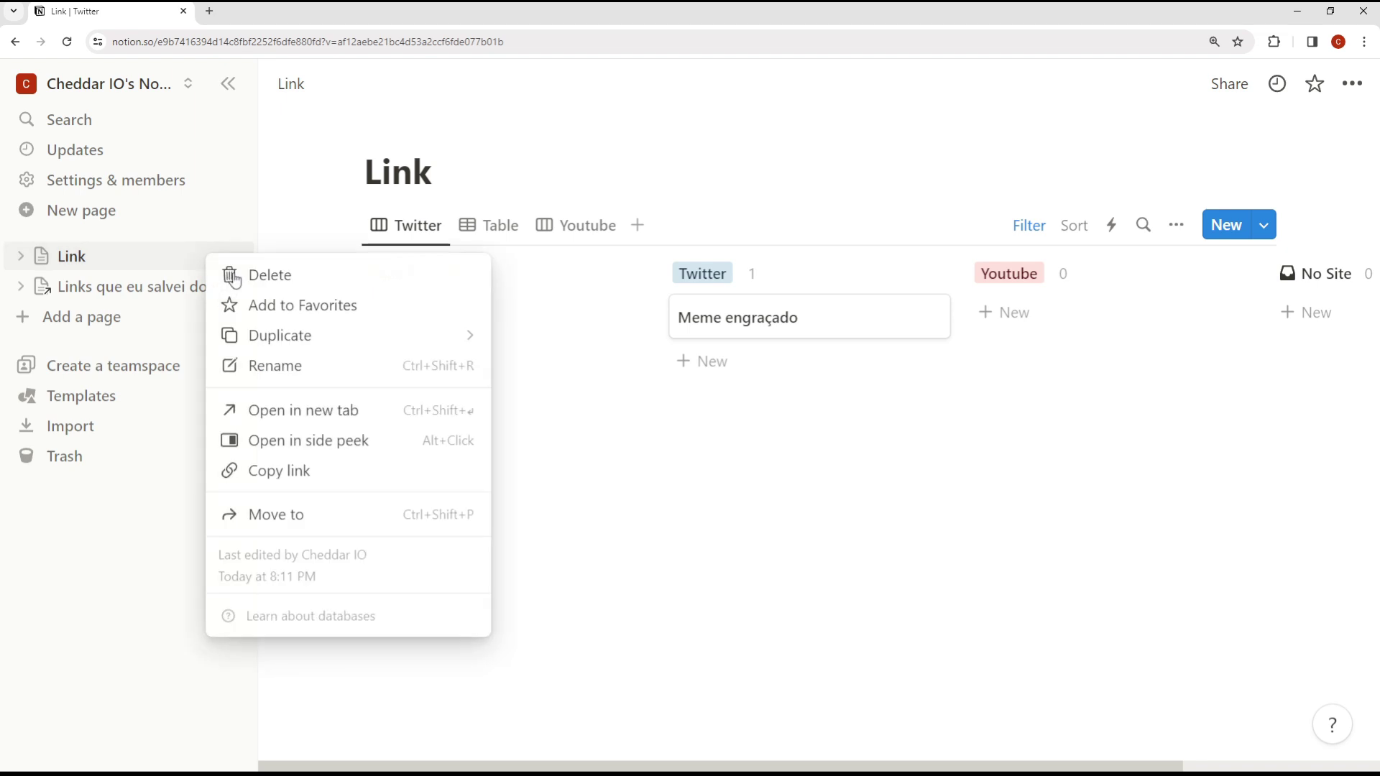
pyautogui.click(235, 275)
pyautogui.click(194, 259)
pyautogui.click(204, 259)
pyautogui.click(231, 277)
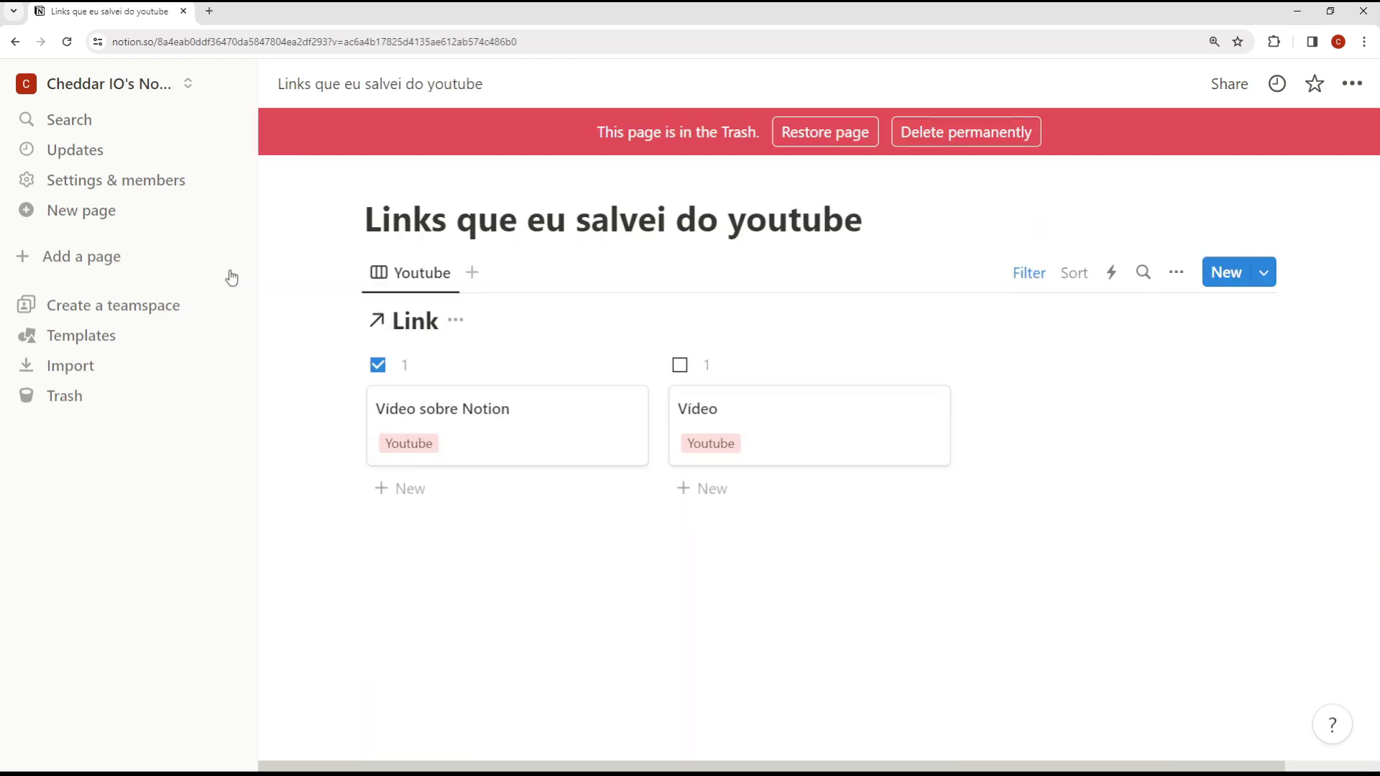
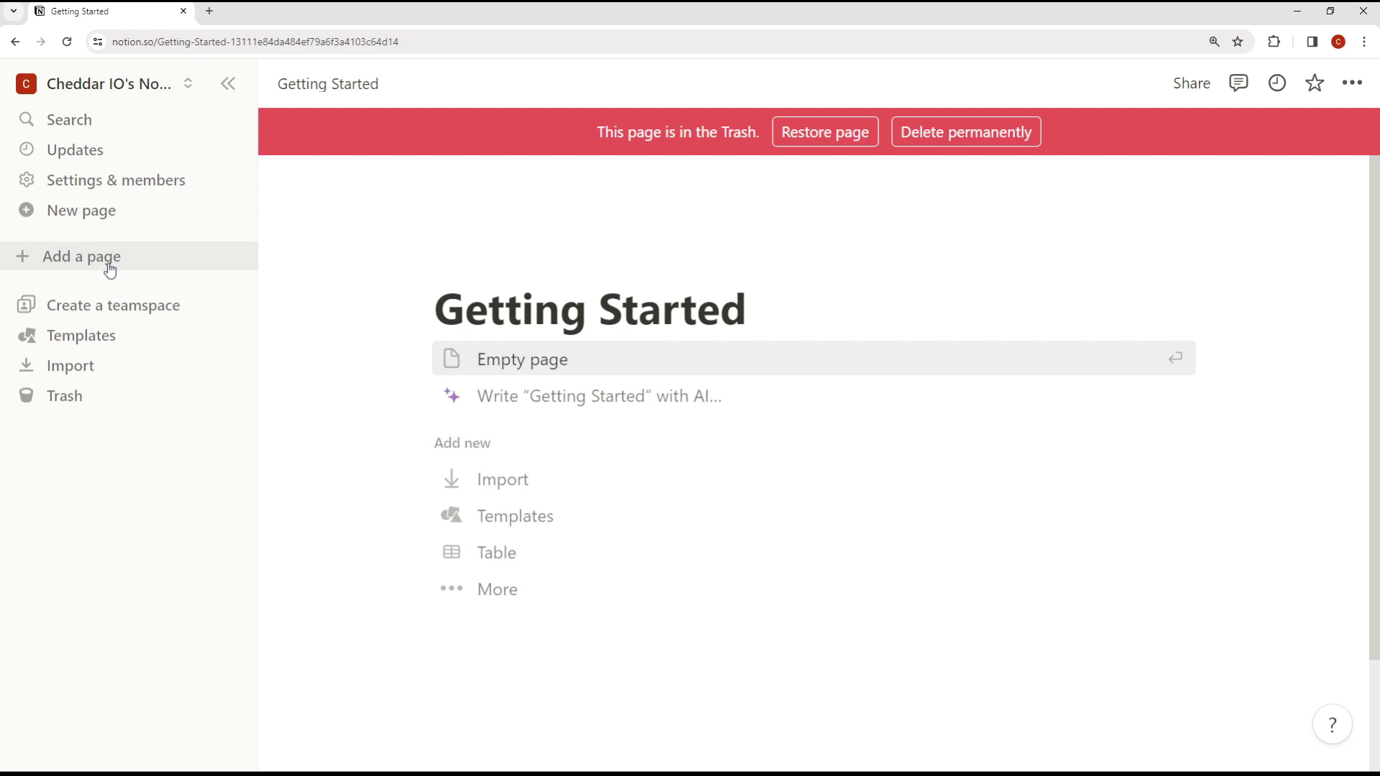
# View the template gallery and close it again.
pyautogui.click(98, 337)
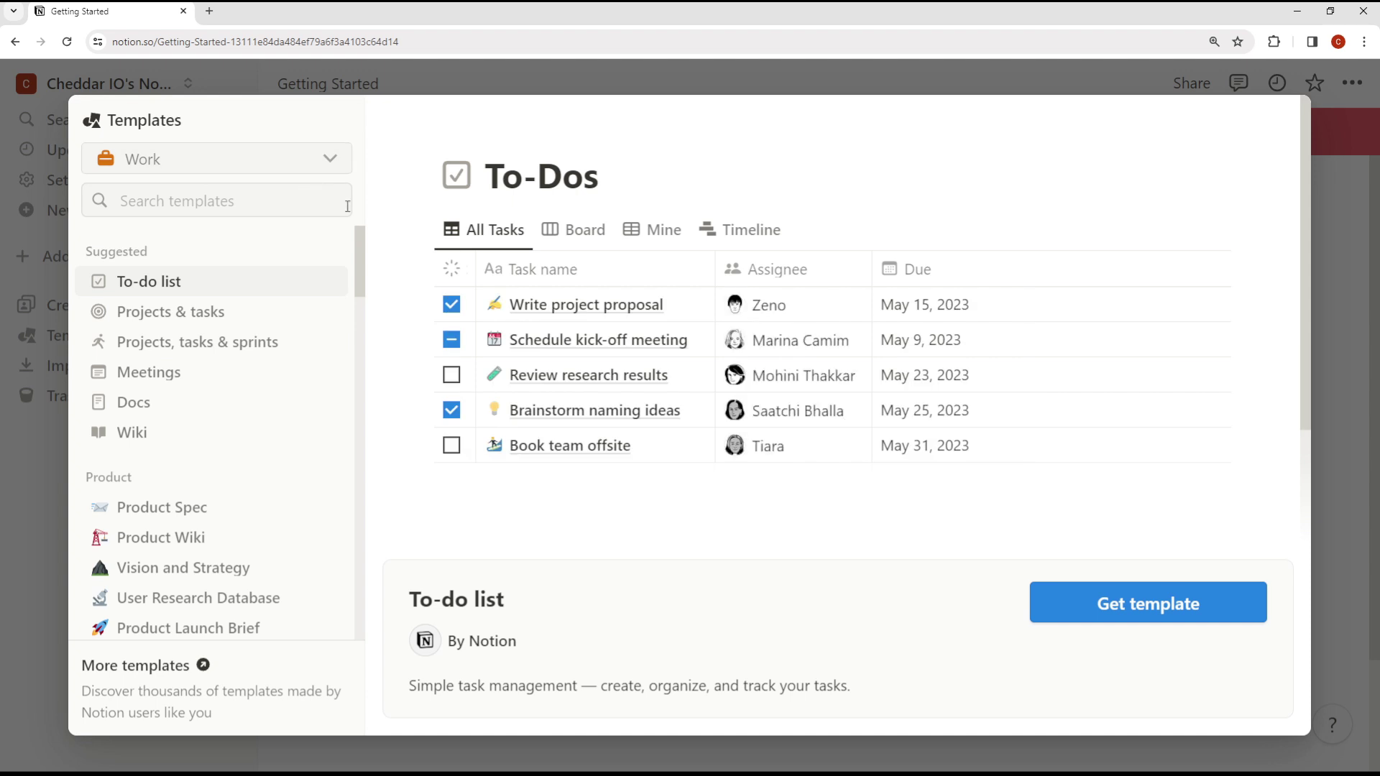
pyautogui.click(50, 486)
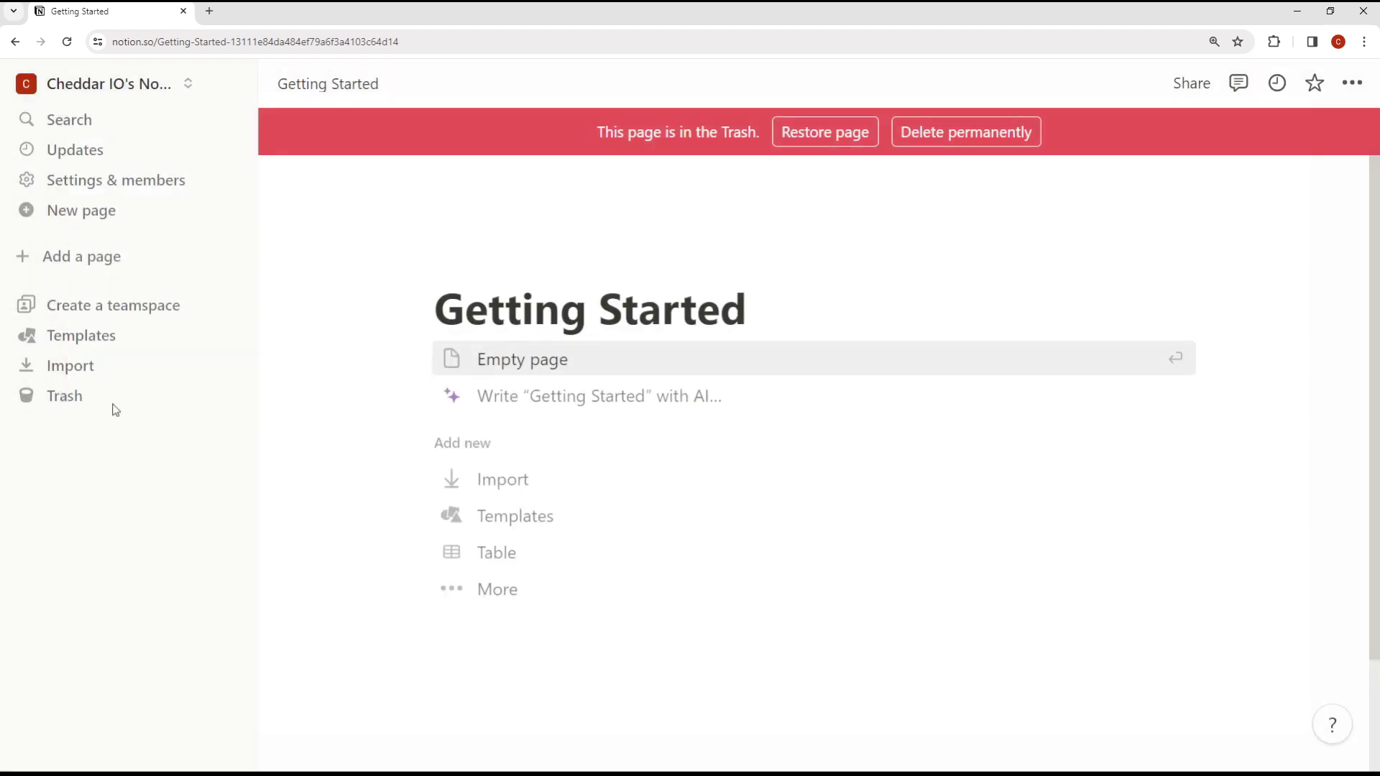
# Change the interface language to Português (Brasil) in the Language & region settings and confirm the update.
pyautogui.click(179, 180)
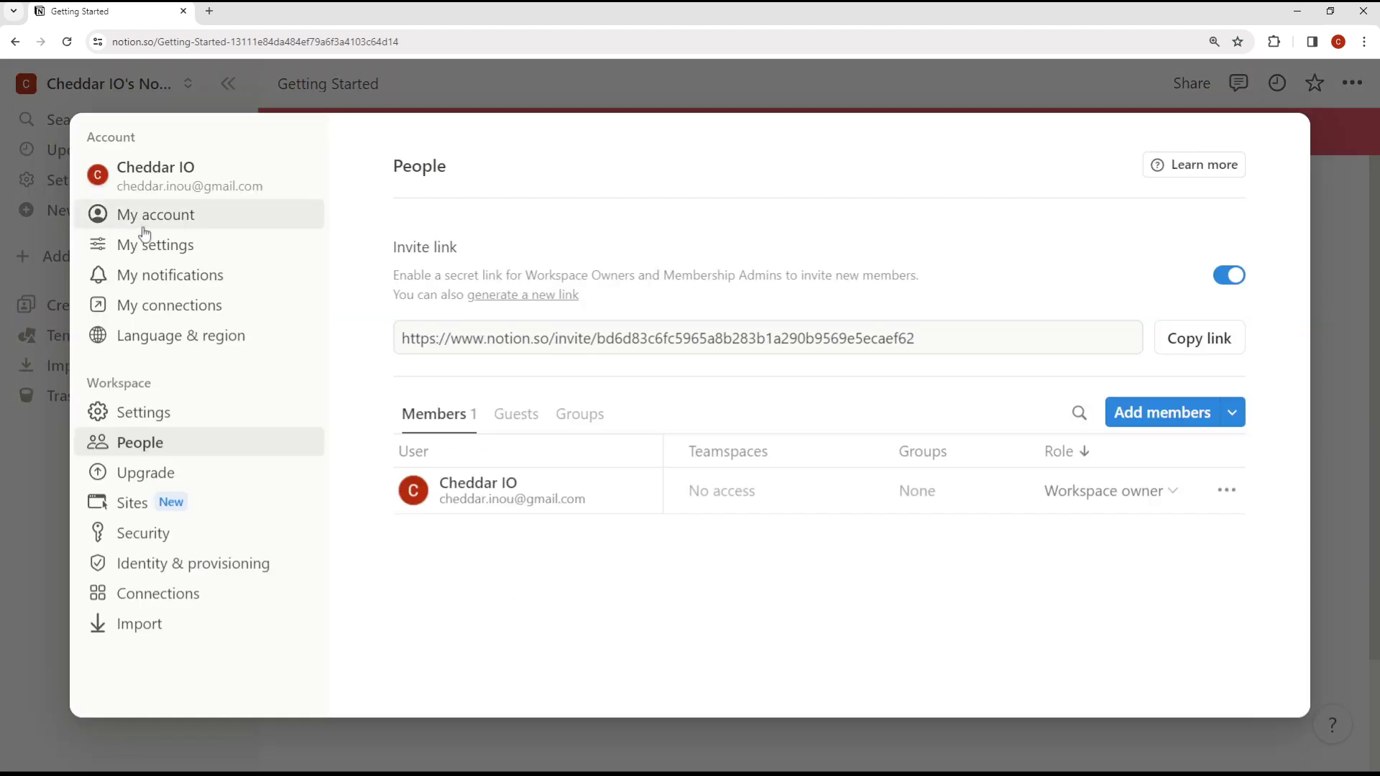
pyautogui.click(171, 251)
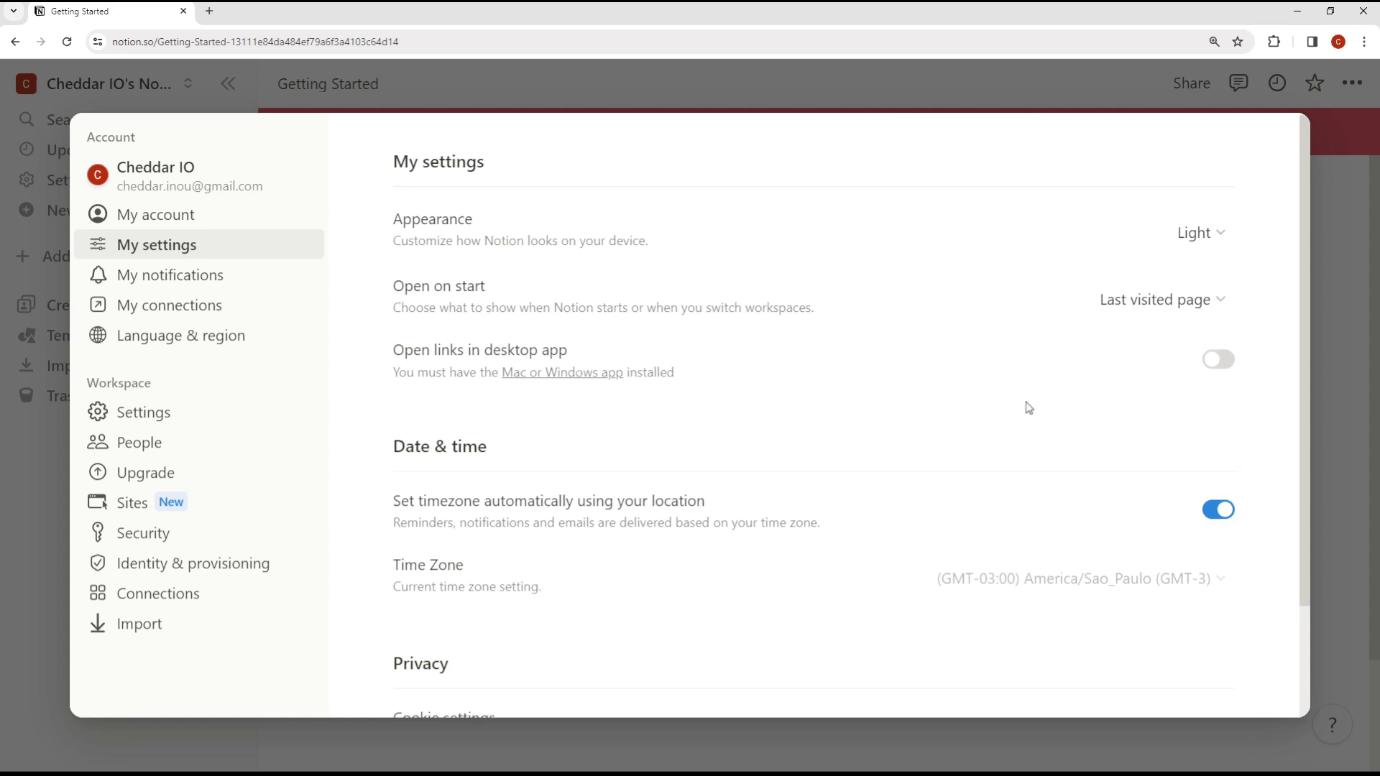
pyautogui.scroll(-2, 1021, 409)
pyautogui.click(213, 285)
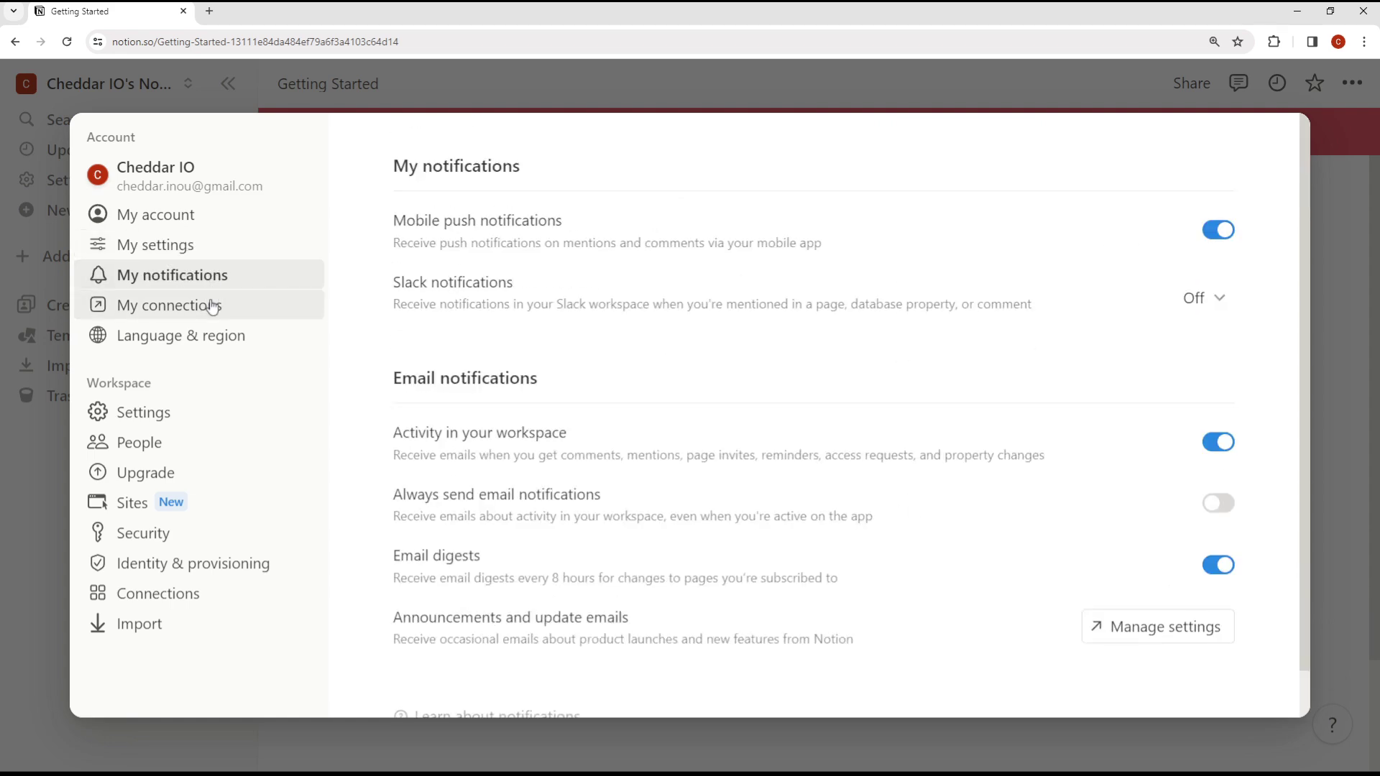
pyautogui.click(212, 335)
pyautogui.click(1205, 224)
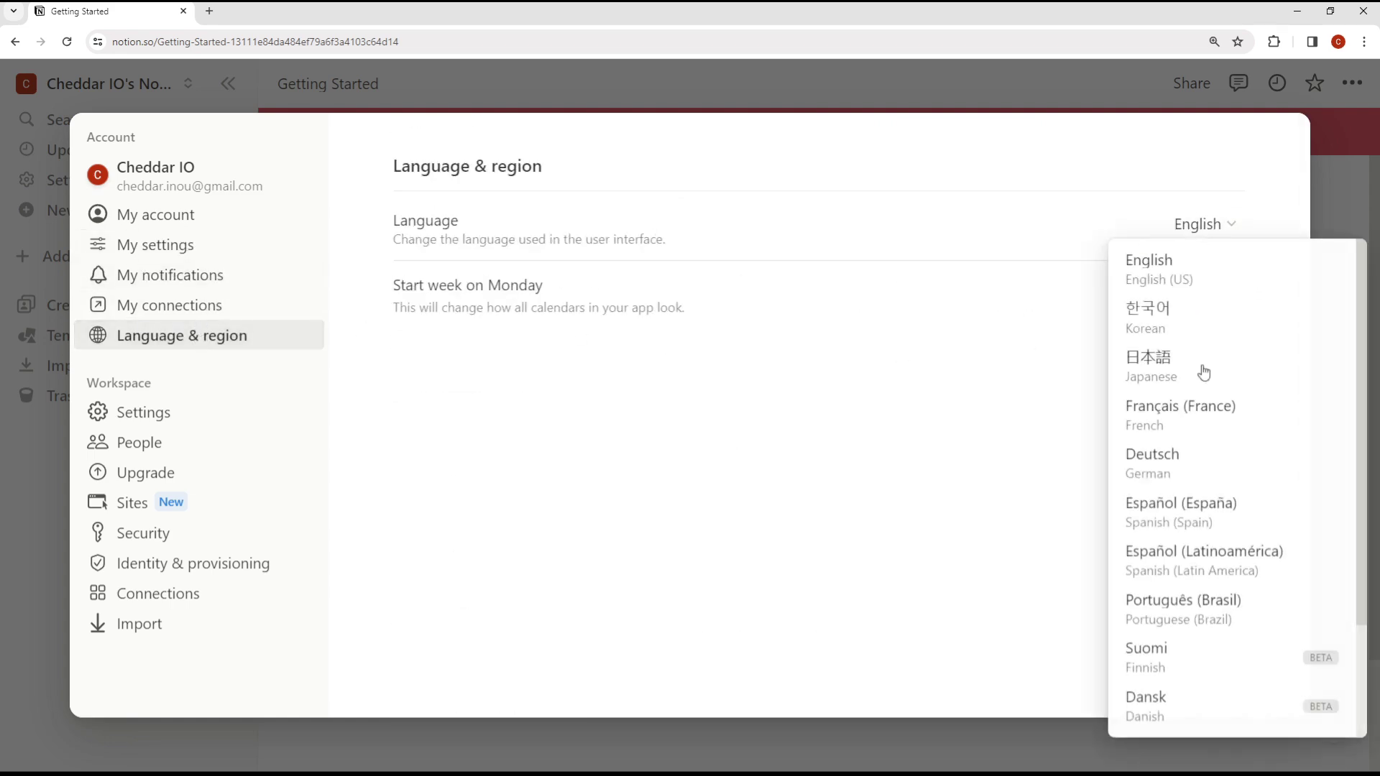
pyautogui.scroll(-2, 1220, 432)
pyautogui.click(1237, 462)
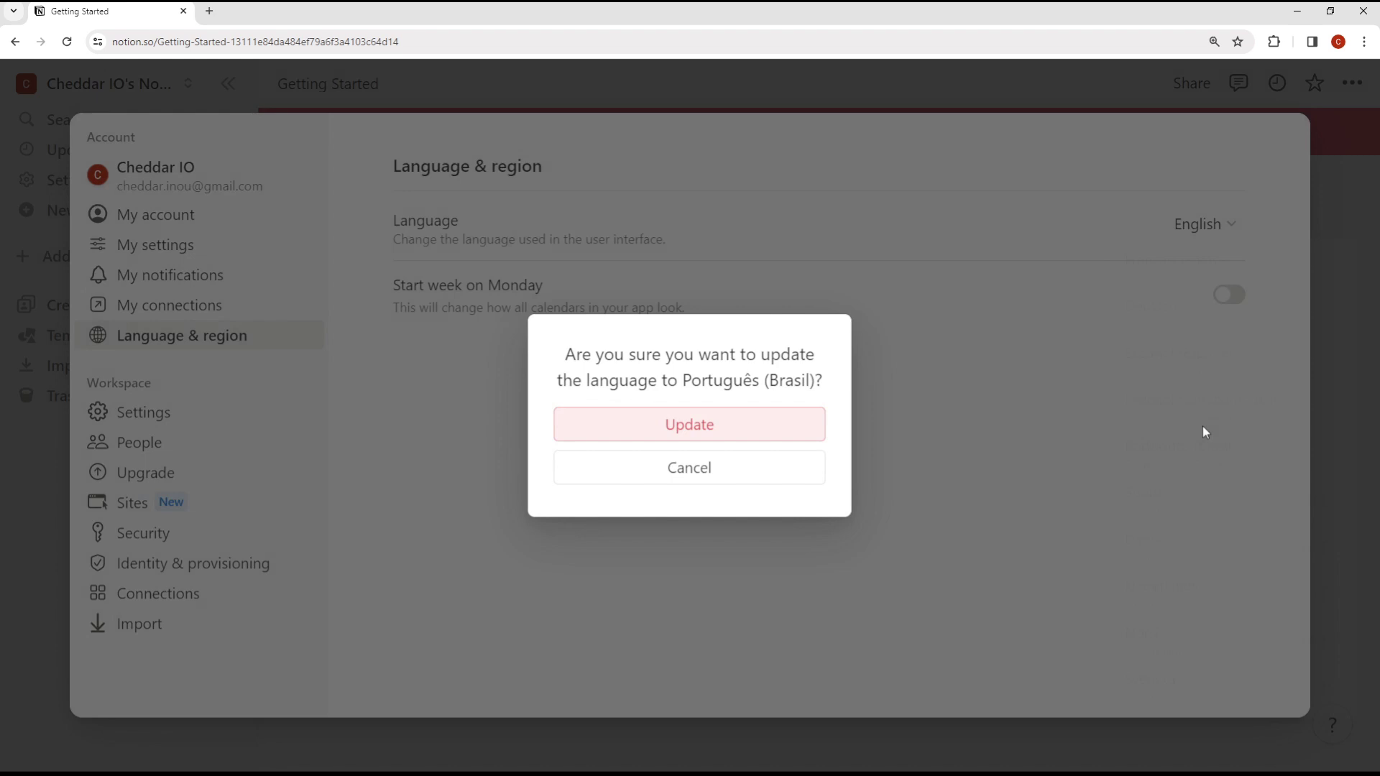
pyautogui.click(761, 429)
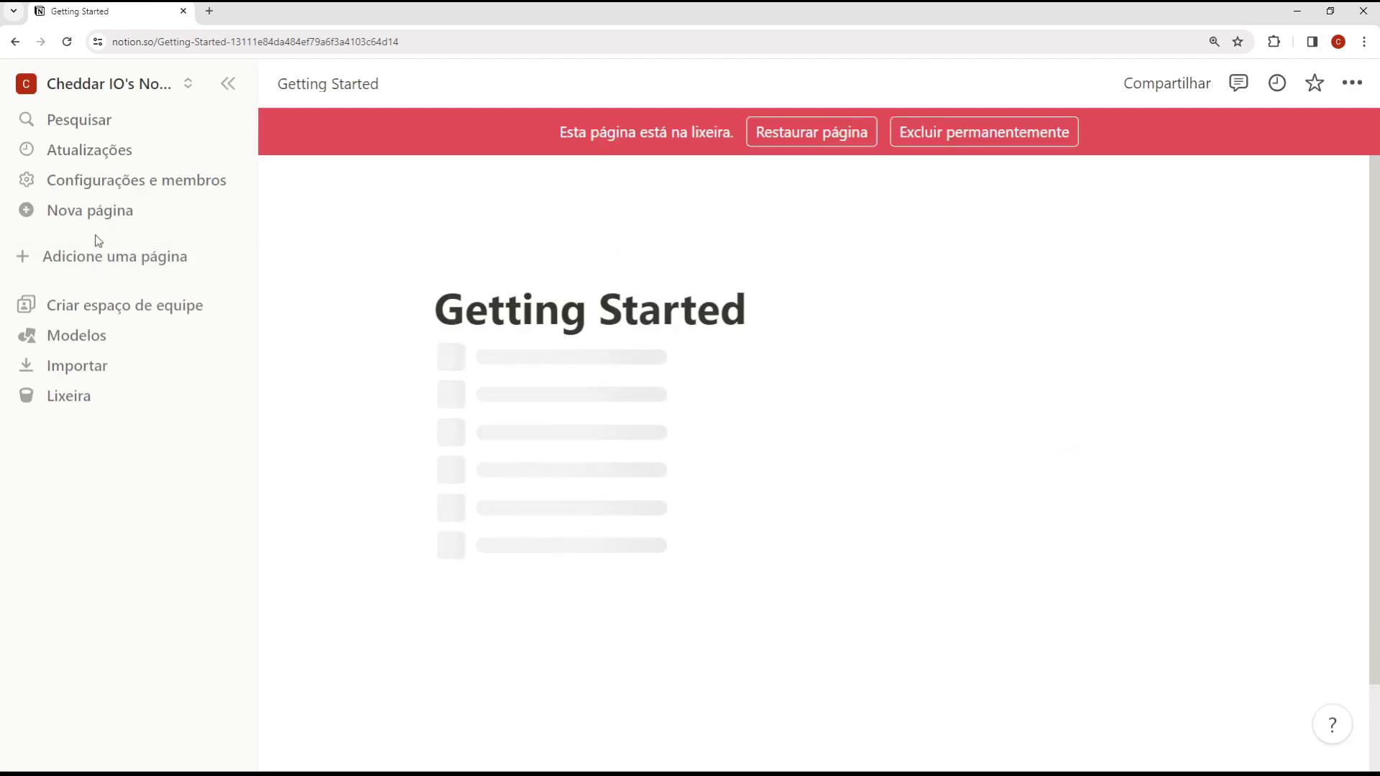
# Preview the suggested templates from Projetos e tarefas (Kanban) to Documentos in the Portuguese template gallery, then close it.
pyautogui.click(105, 334)
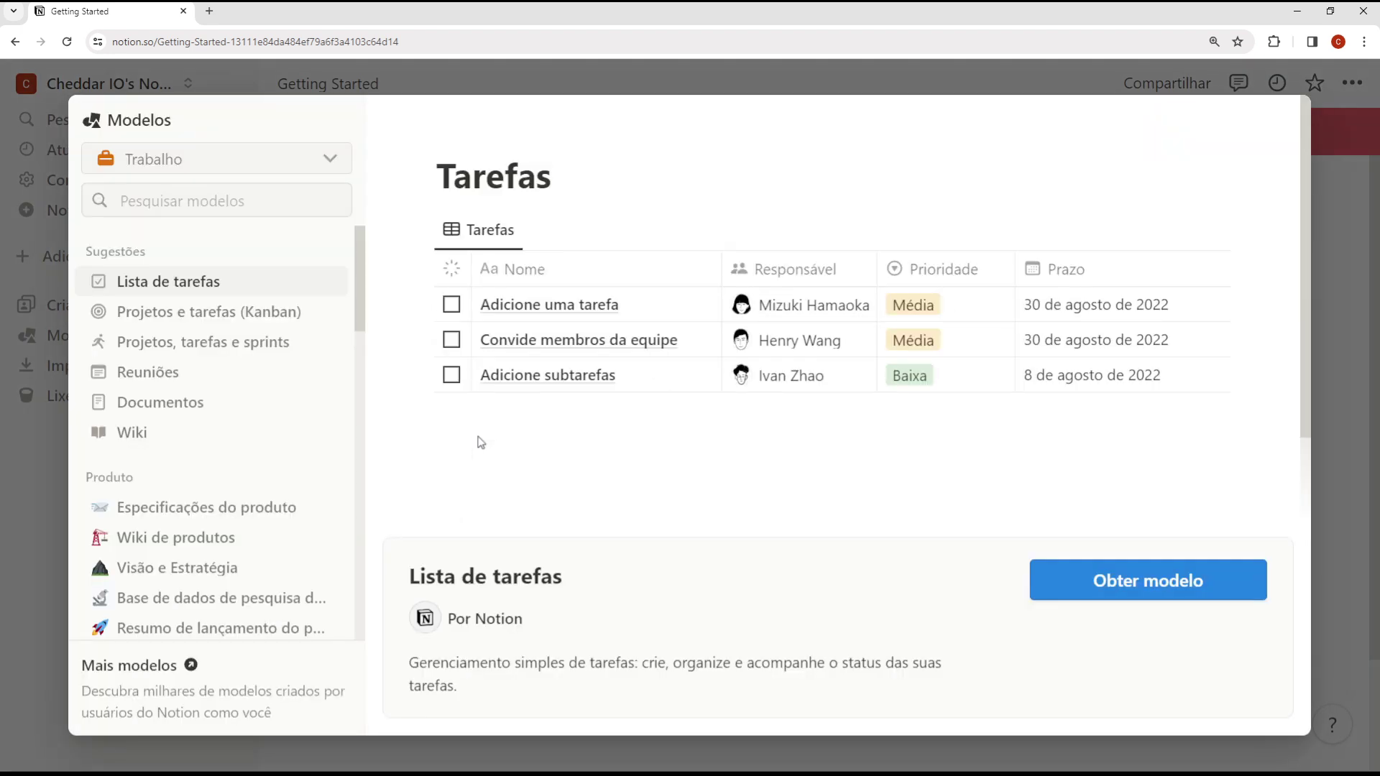
pyautogui.click(204, 311)
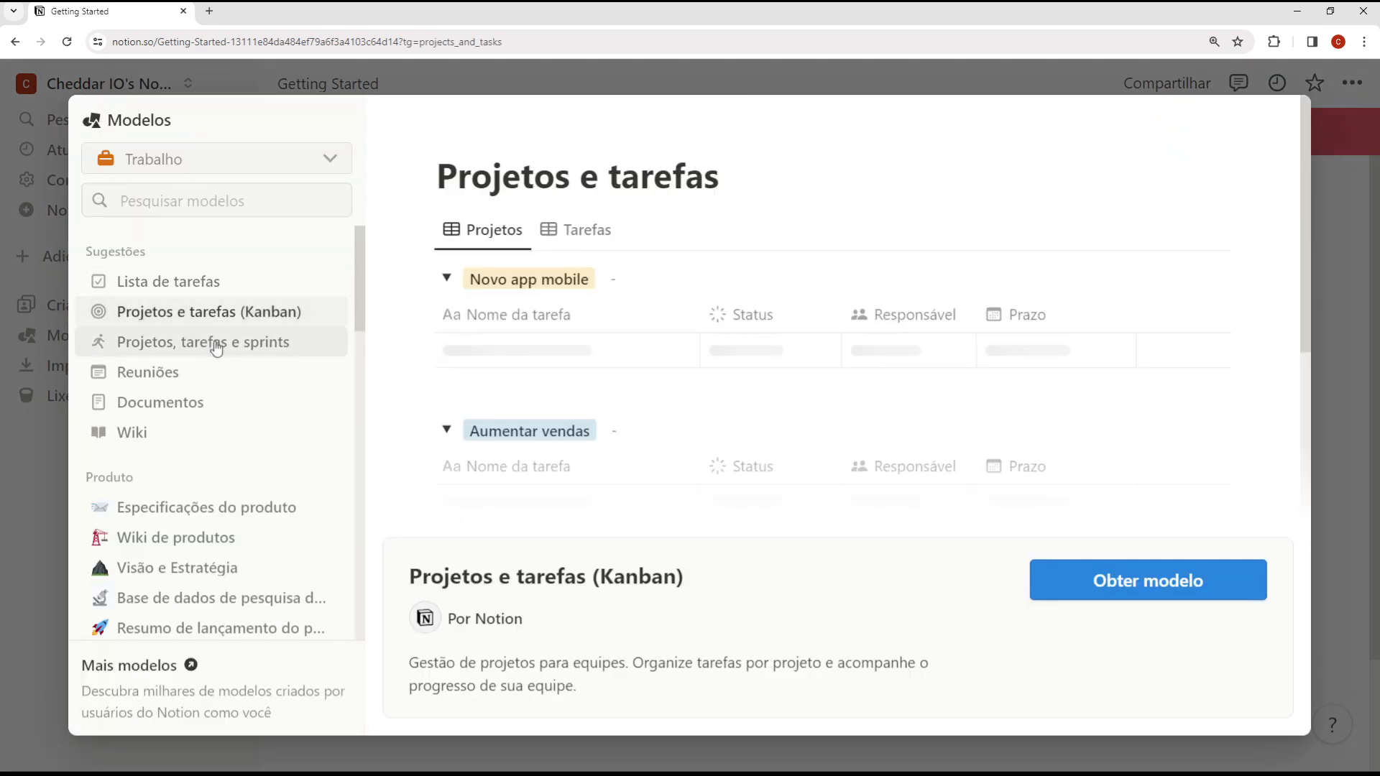
pyautogui.click(216, 351)
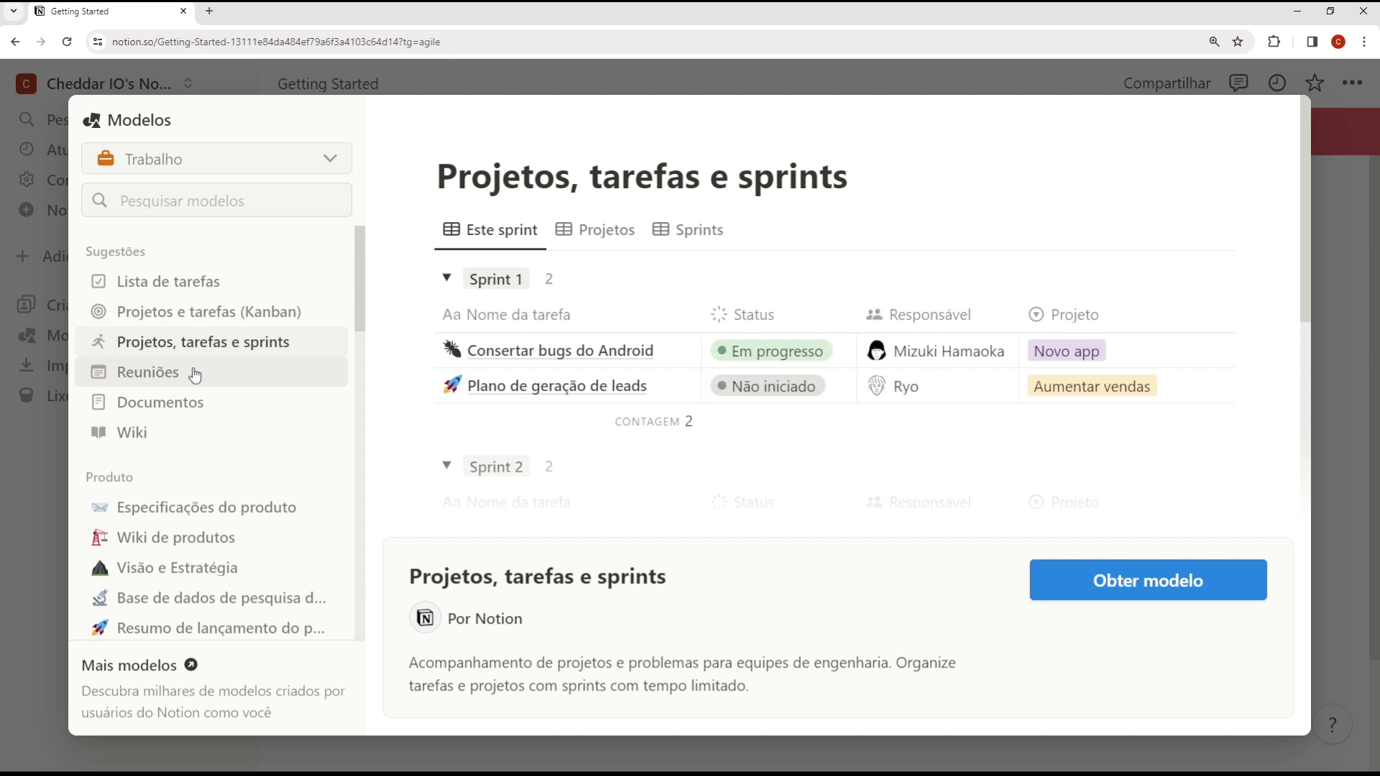
pyautogui.click(194, 373)
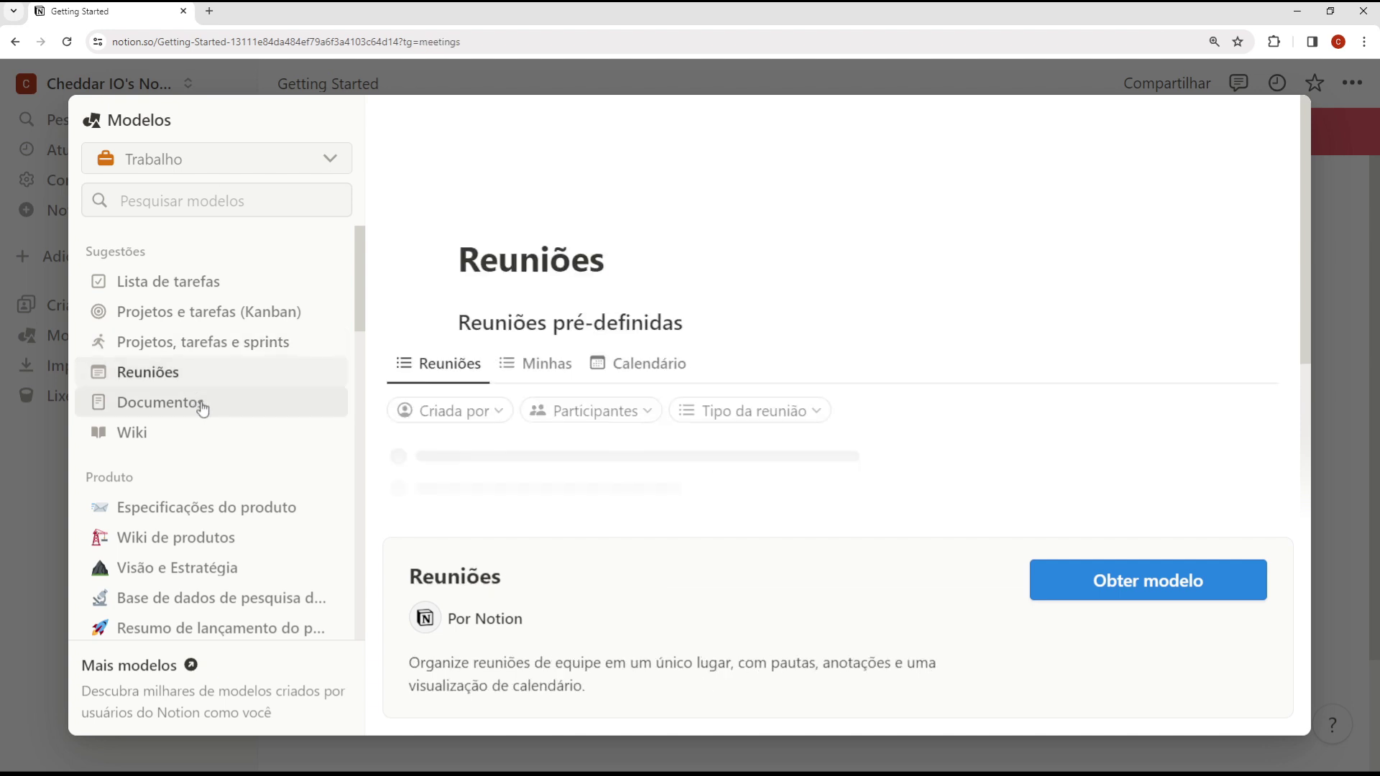
pyautogui.click(201, 406)
pyautogui.click(2, 487)
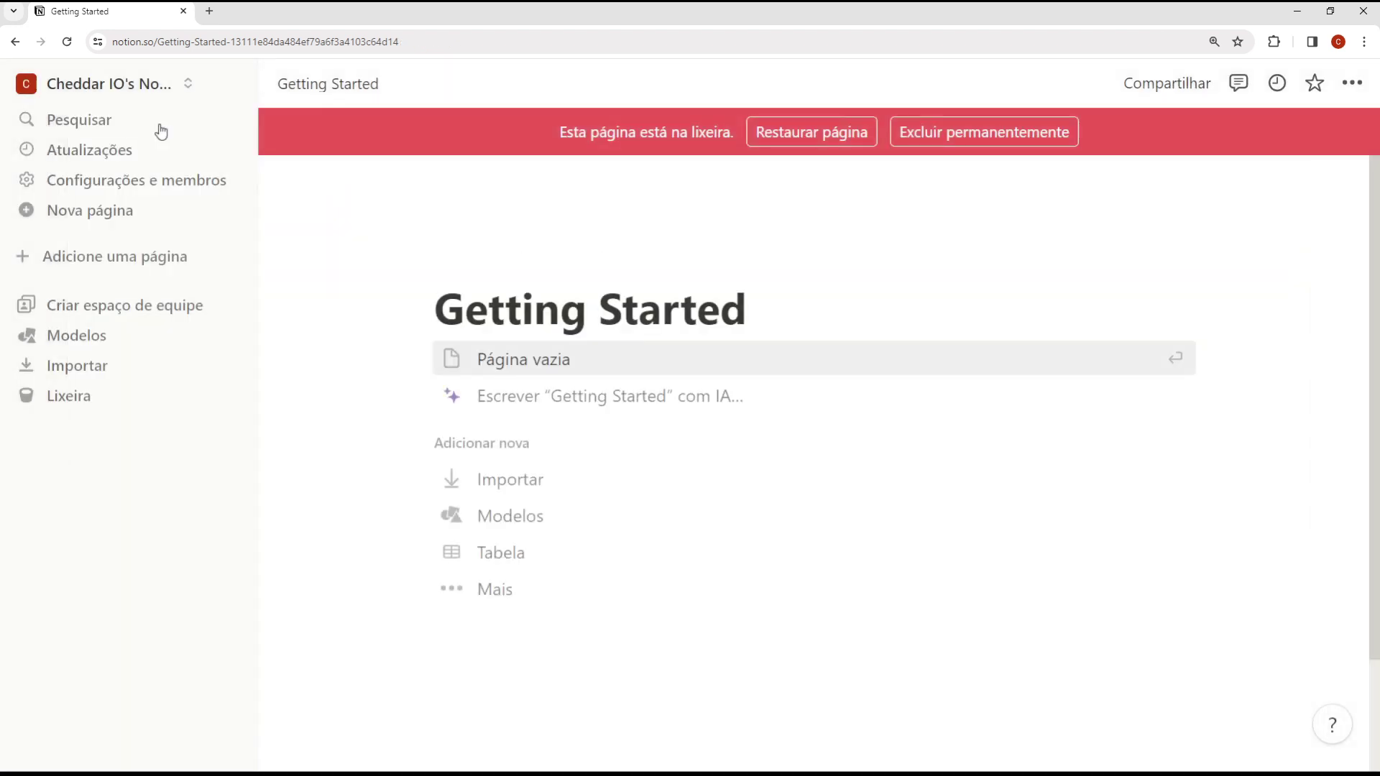
# Change the interface language to English in the Idioma e região settings and confirm the update.
pyautogui.click(144, 180)
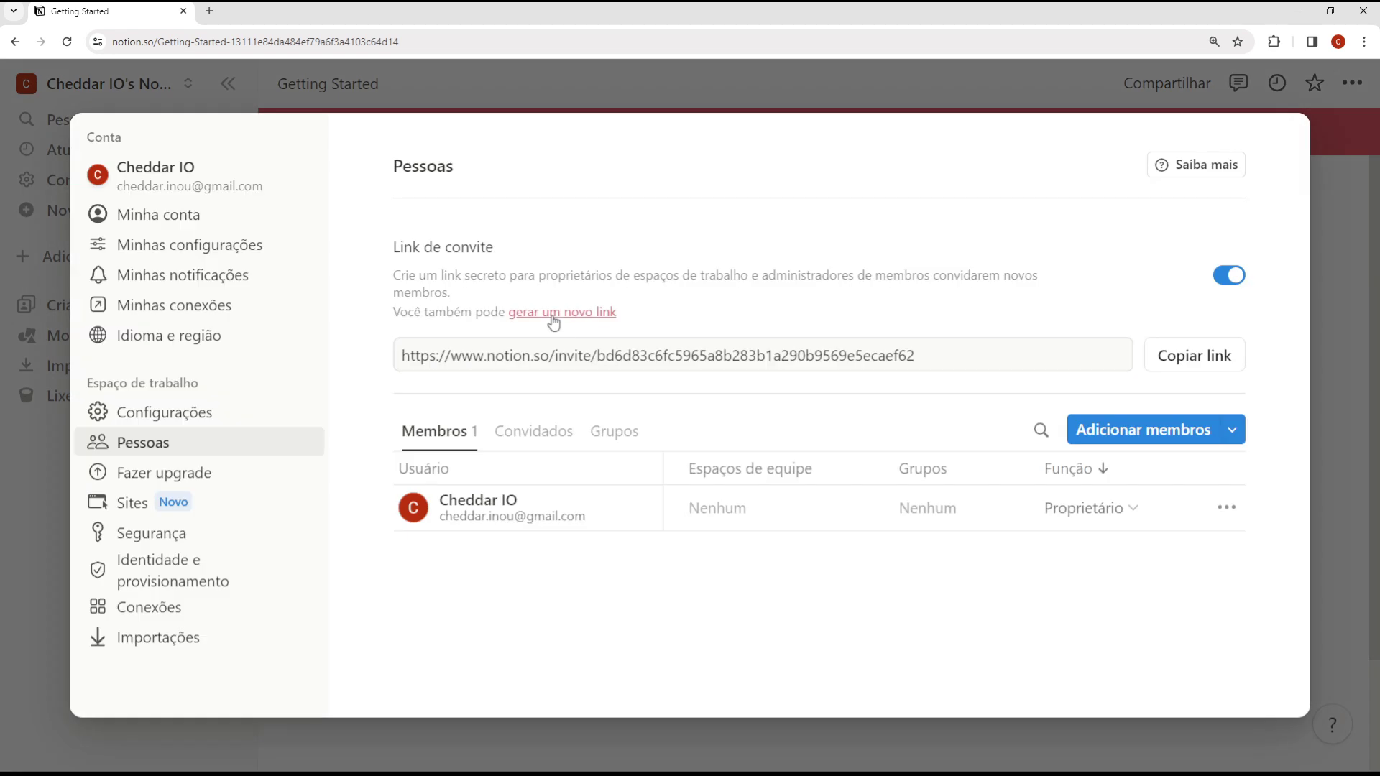
pyautogui.click(224, 253)
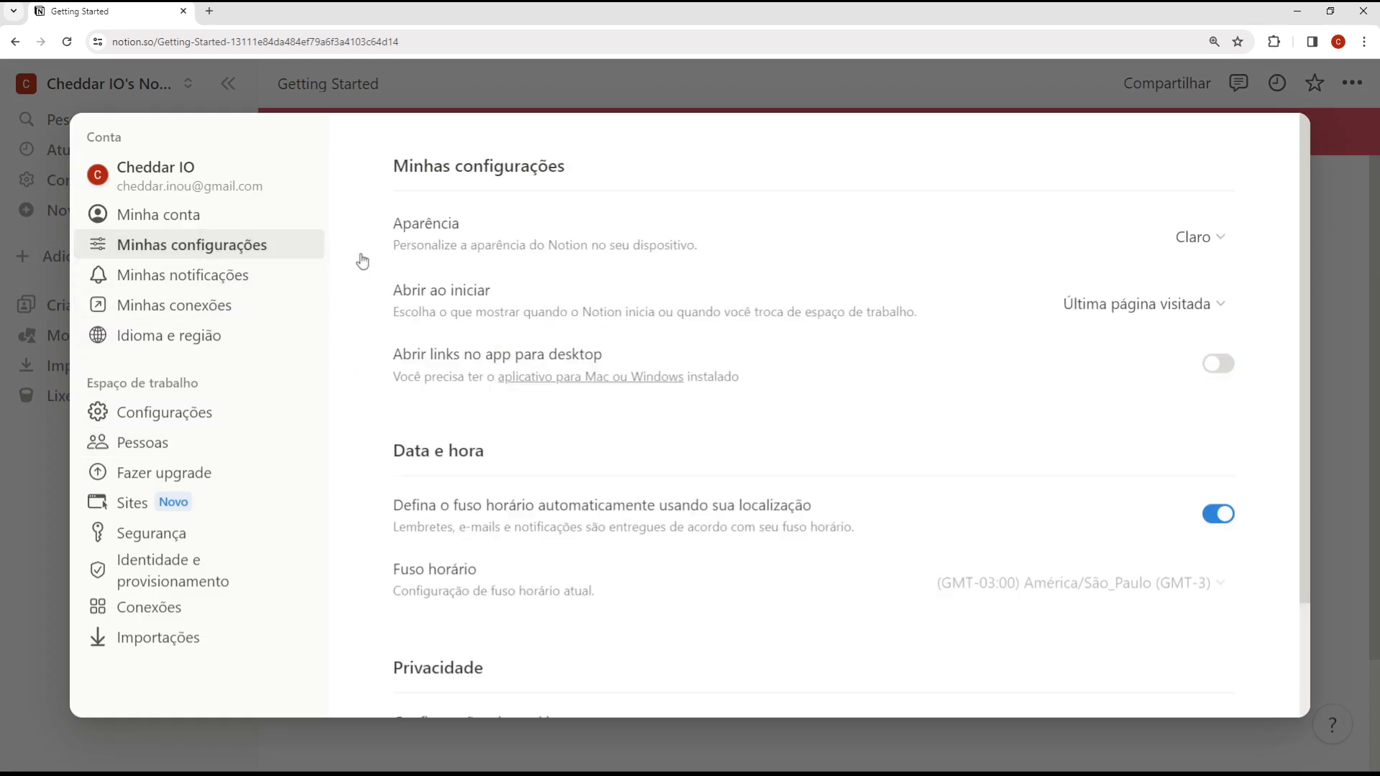
pyautogui.click(247, 320)
pyautogui.click(223, 412)
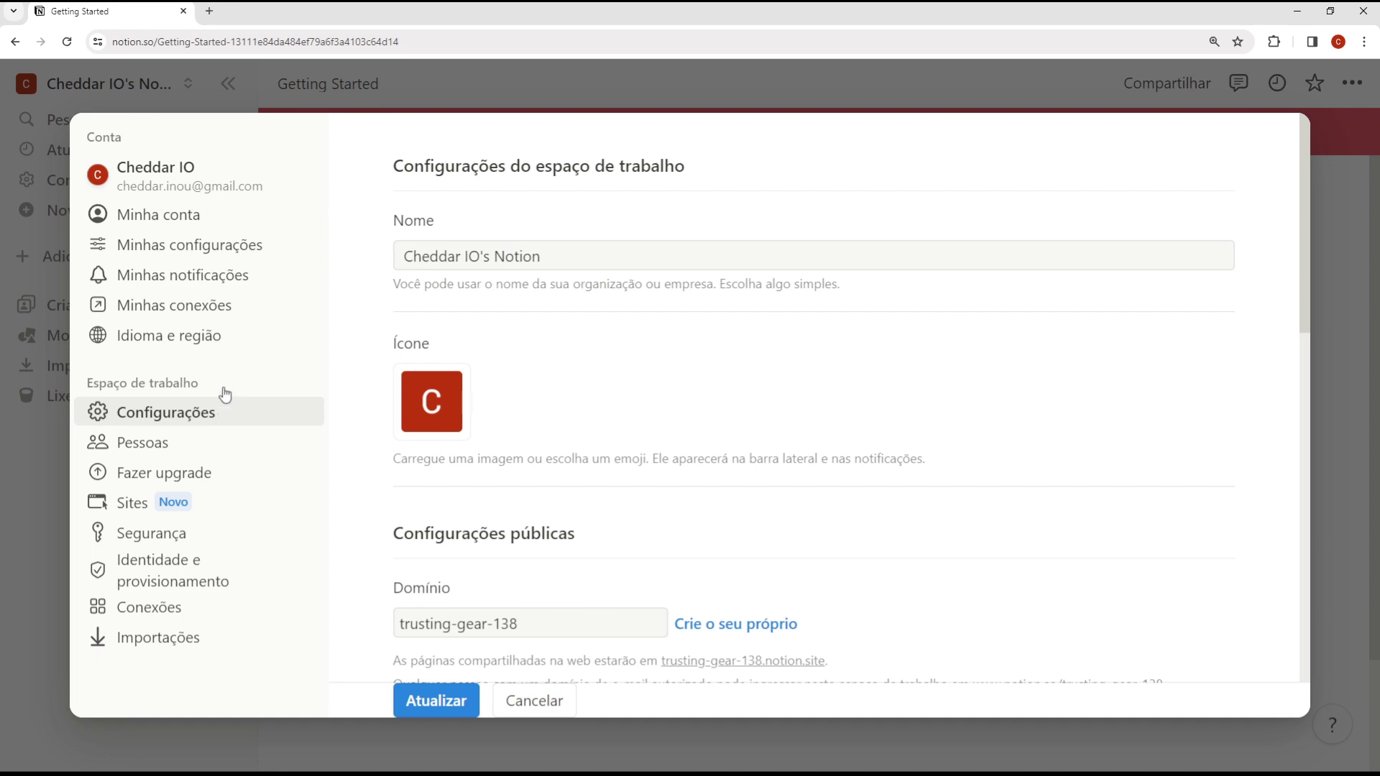
pyautogui.click(240, 246)
pyautogui.click(239, 215)
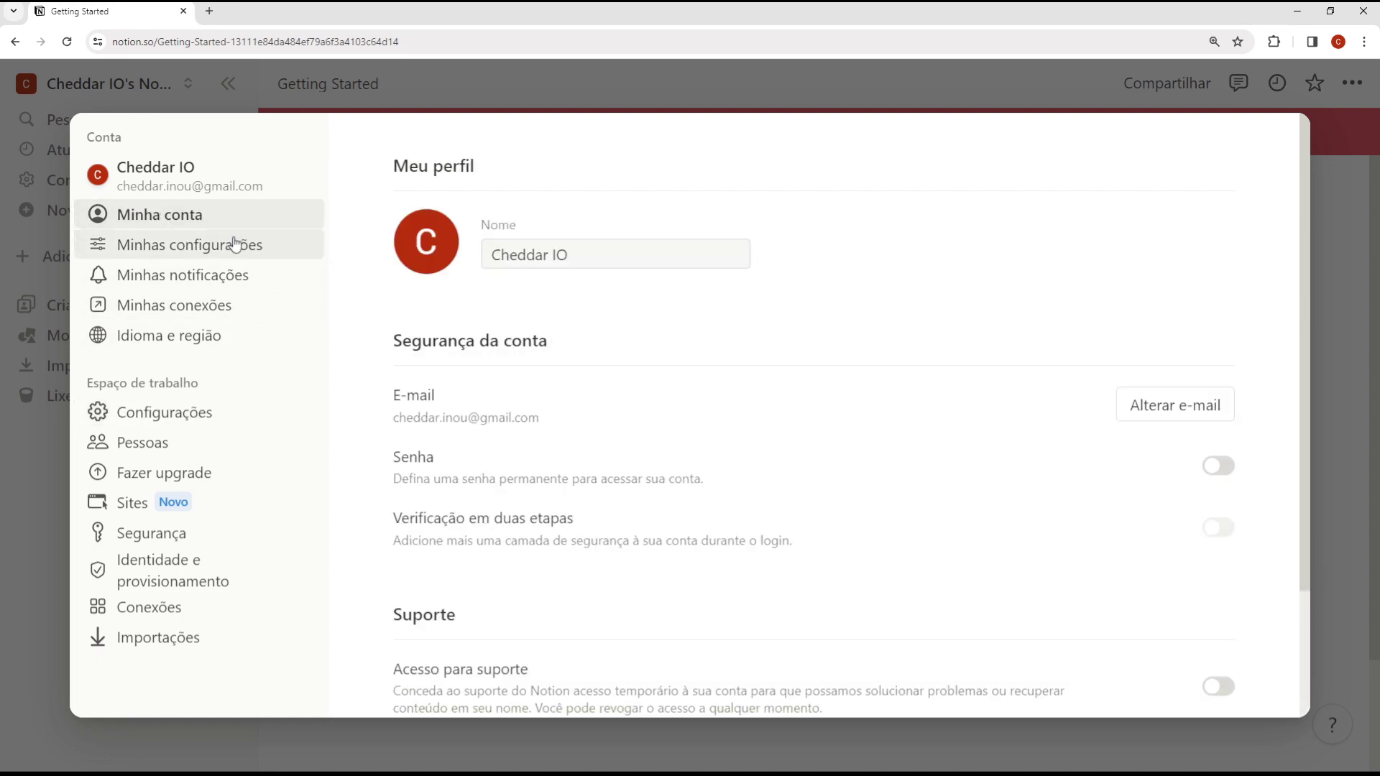
pyautogui.click(236, 246)
pyautogui.click(223, 277)
pyautogui.click(204, 340)
pyautogui.click(1213, 239)
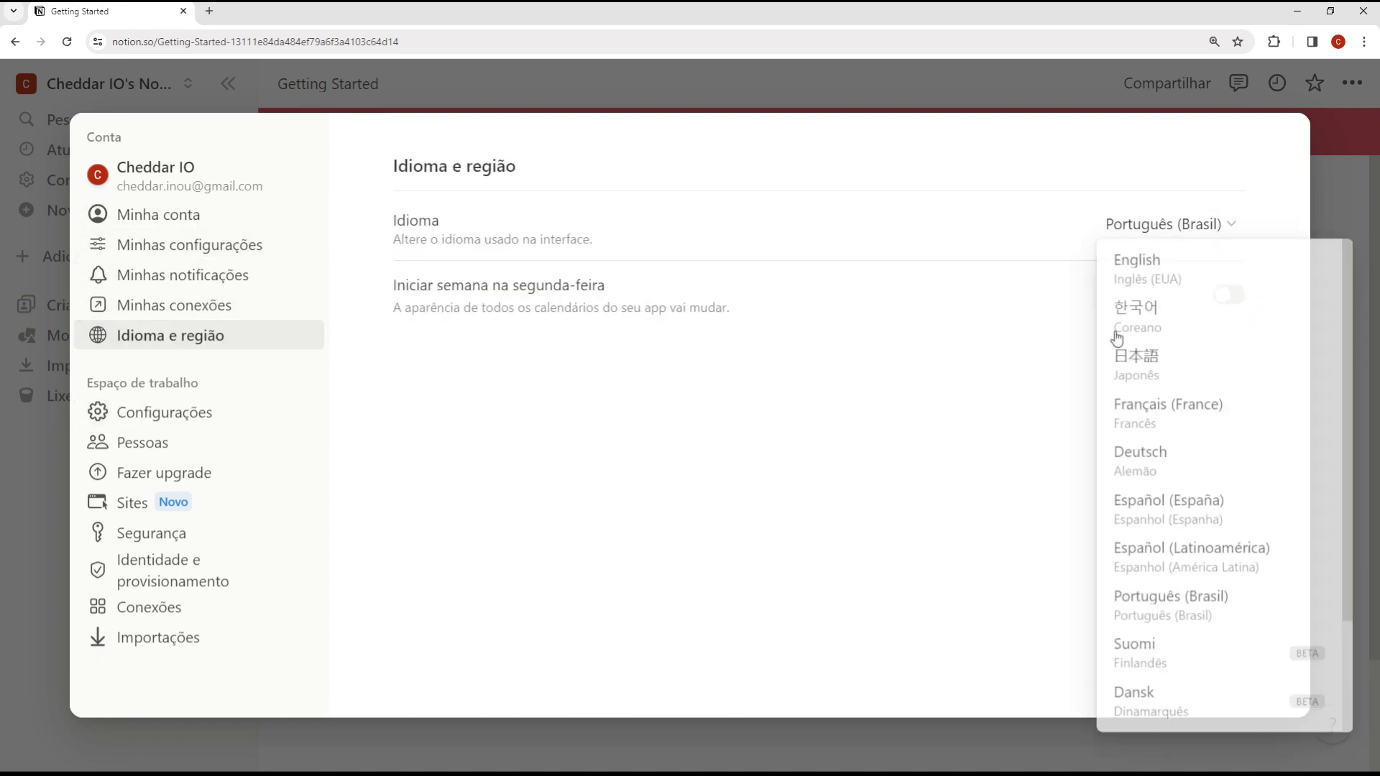
pyautogui.click(1164, 270)
pyautogui.click(715, 435)
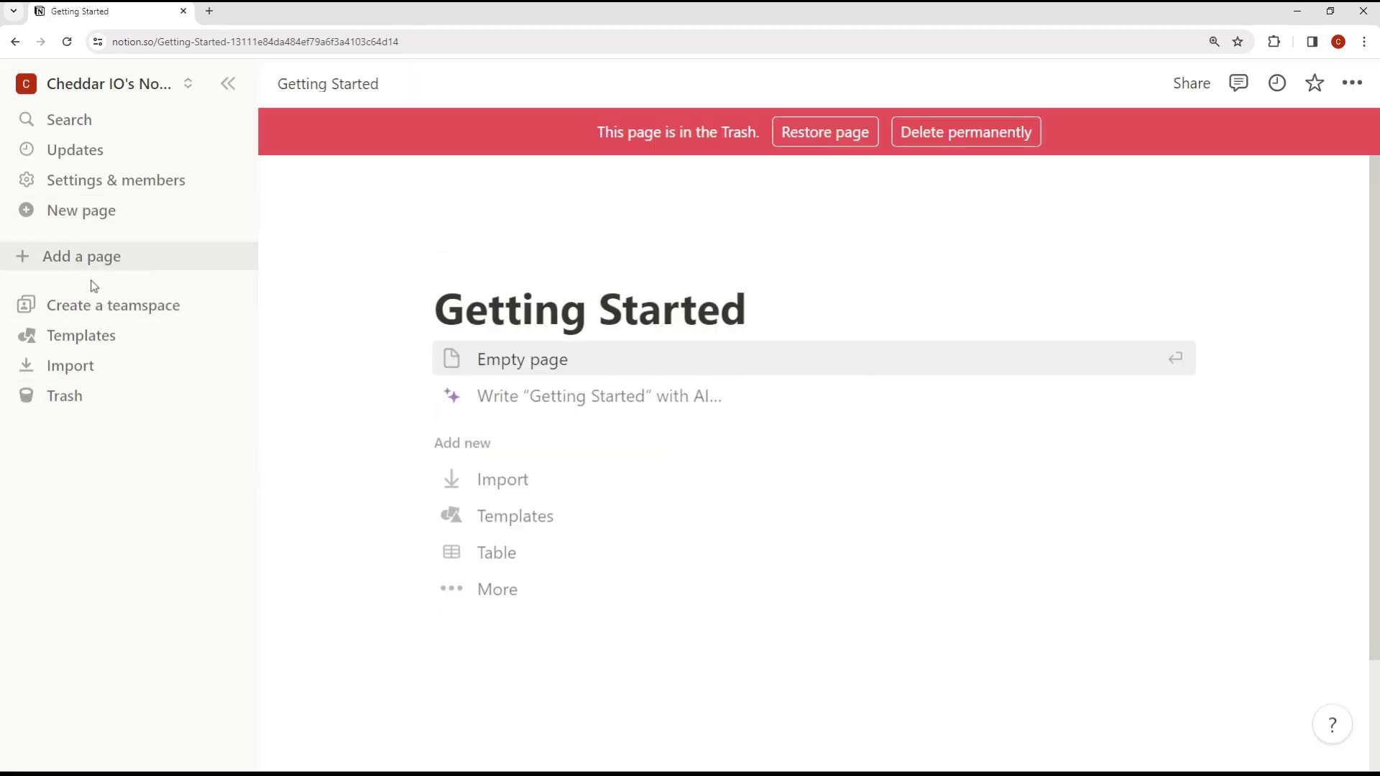
# Browse the English template gallery's Work templates and switch the gallery to the School category.
pyautogui.click(90, 340)
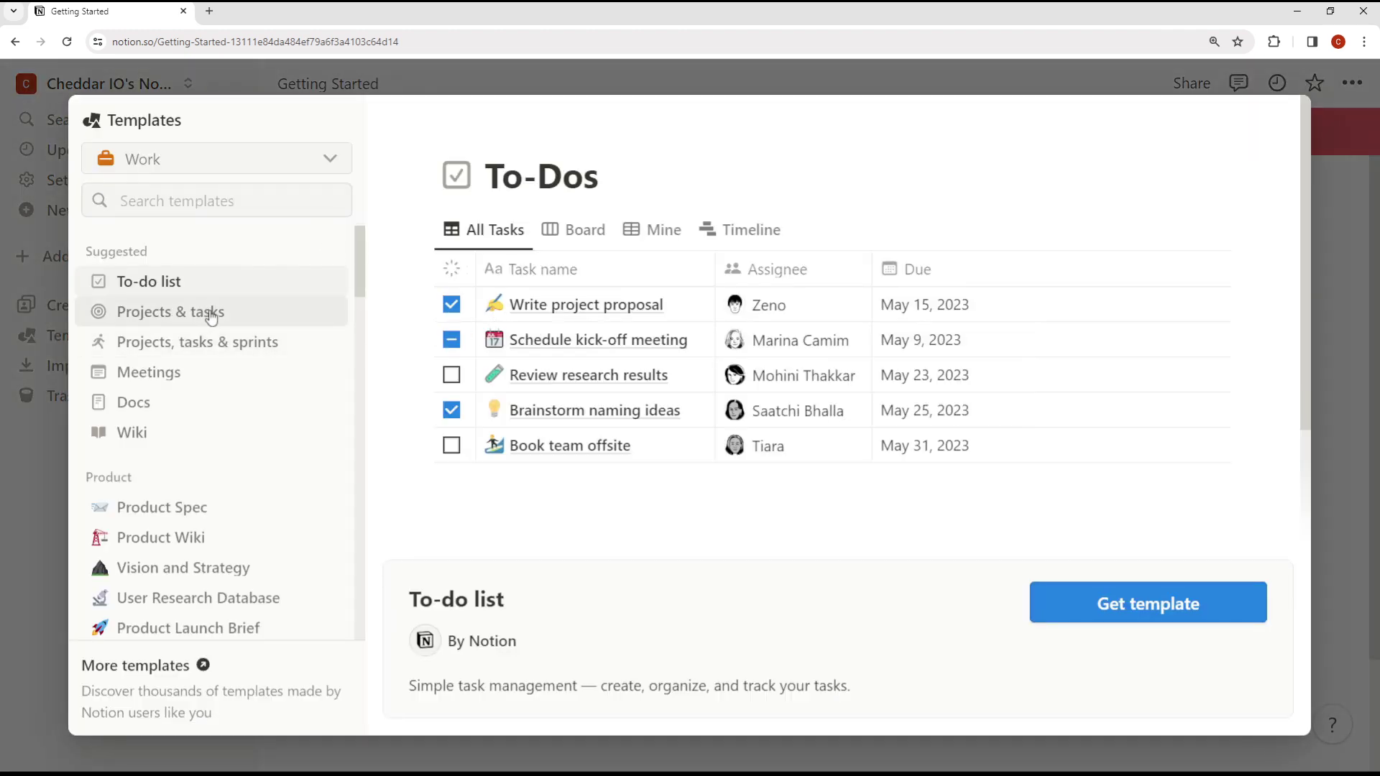
pyautogui.scroll(-20, 219, 323)
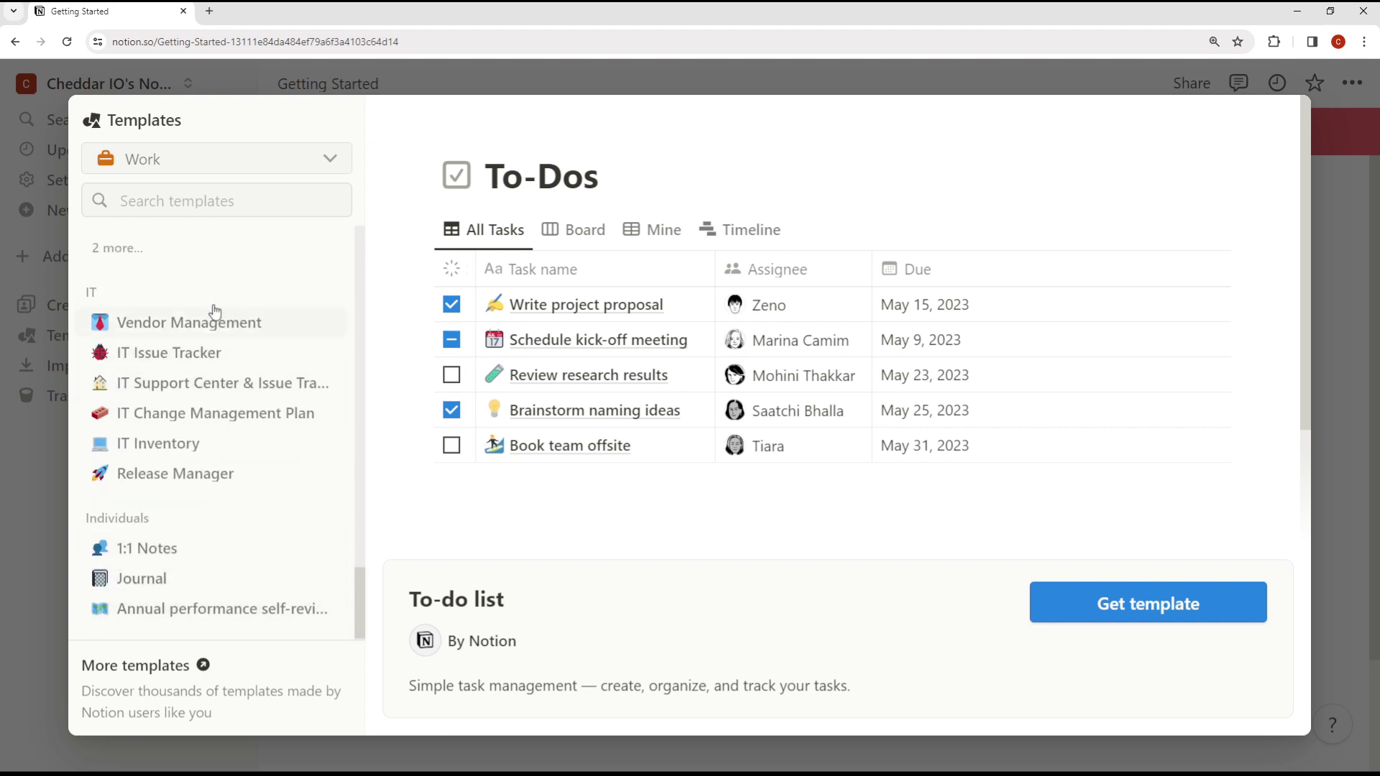
pyautogui.scroll(6, 247, 320)
pyautogui.click(264, 167)
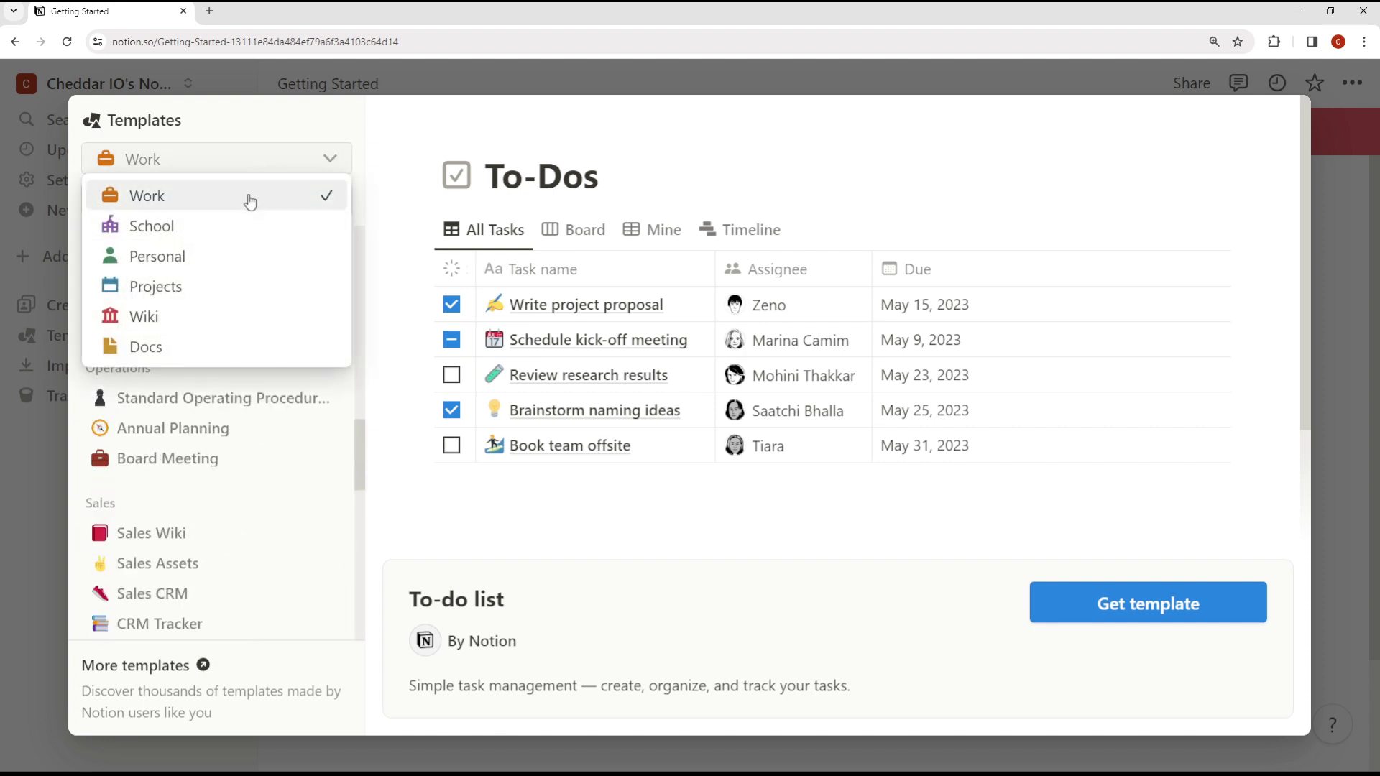
pyautogui.click(369, 438)
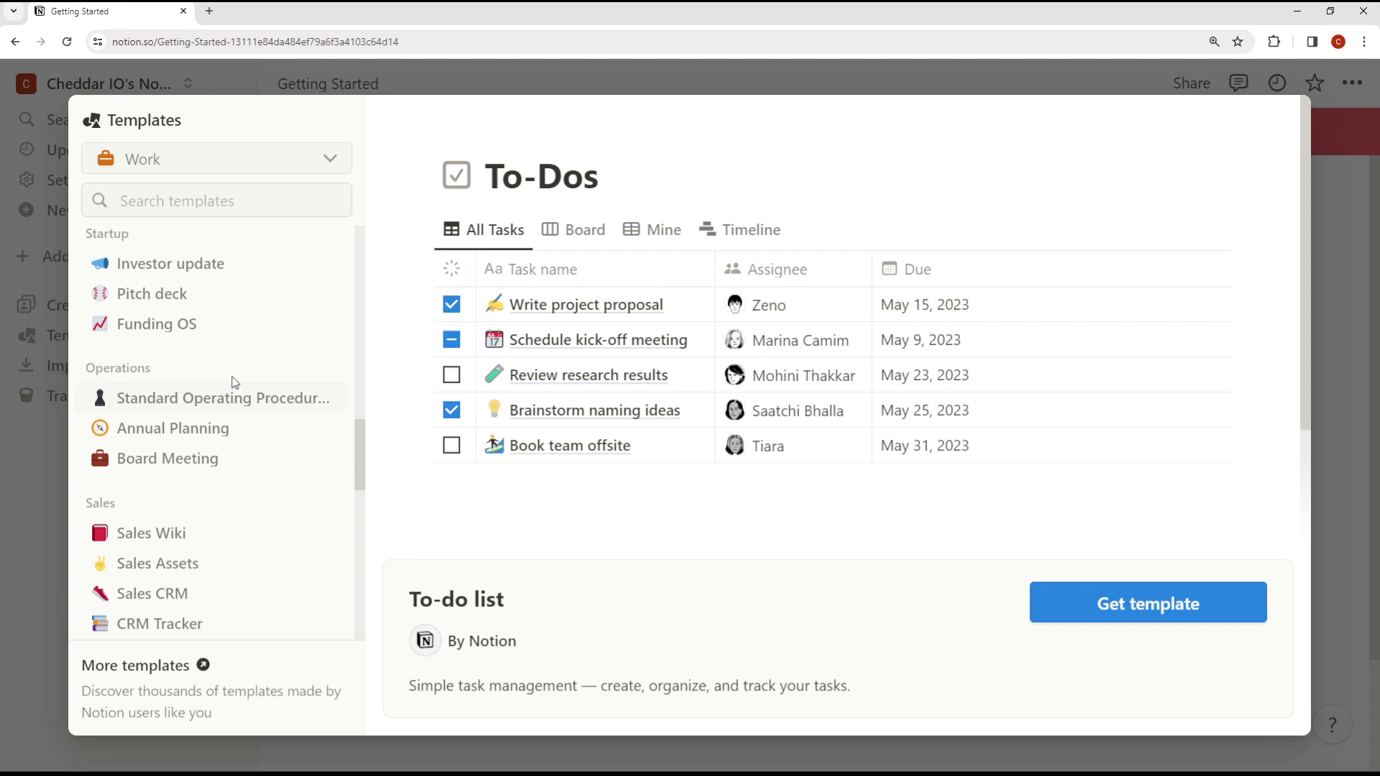
pyautogui.click(246, 162)
pyautogui.click(256, 226)
pyautogui.scroll(10, 302, 475)
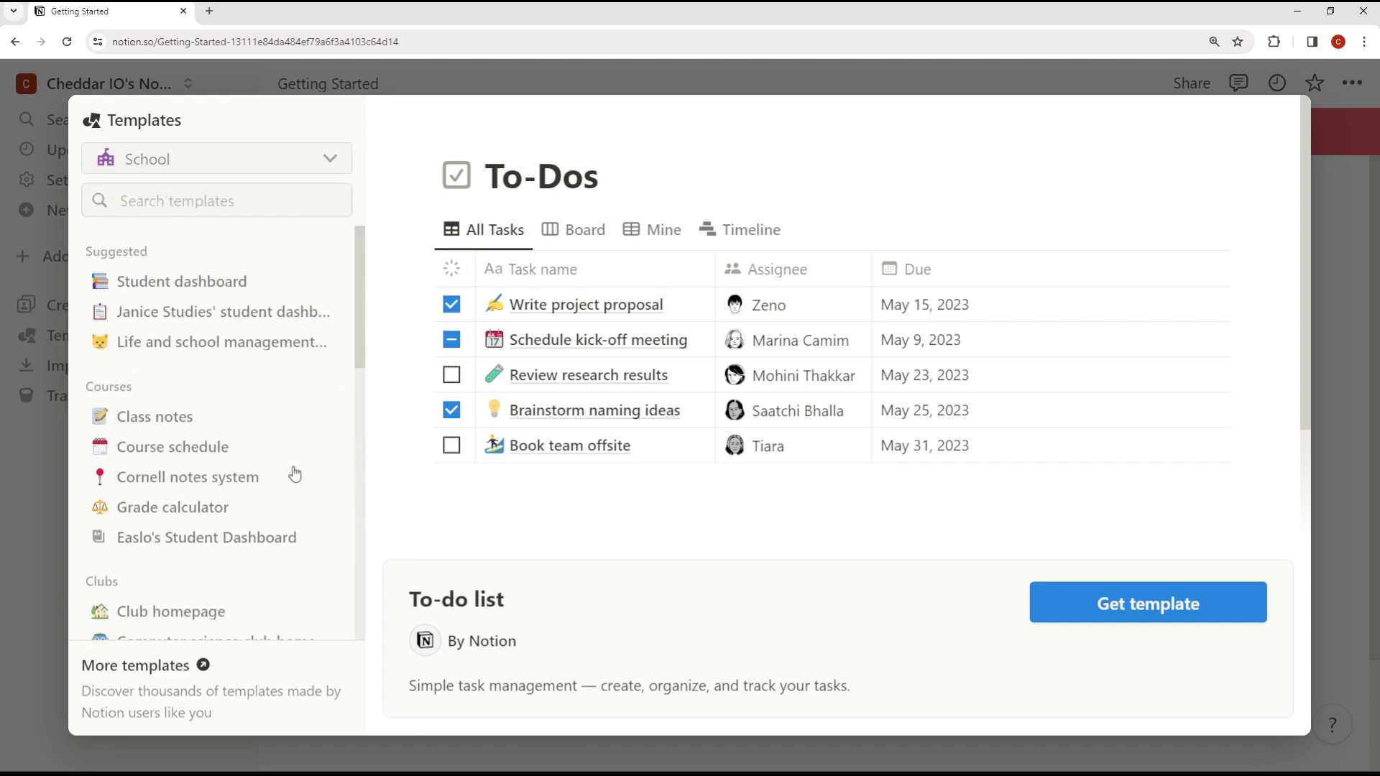
# Preview the suggested Student dashboard template down to its course cards and to-do views.
pyautogui.click(220, 283)
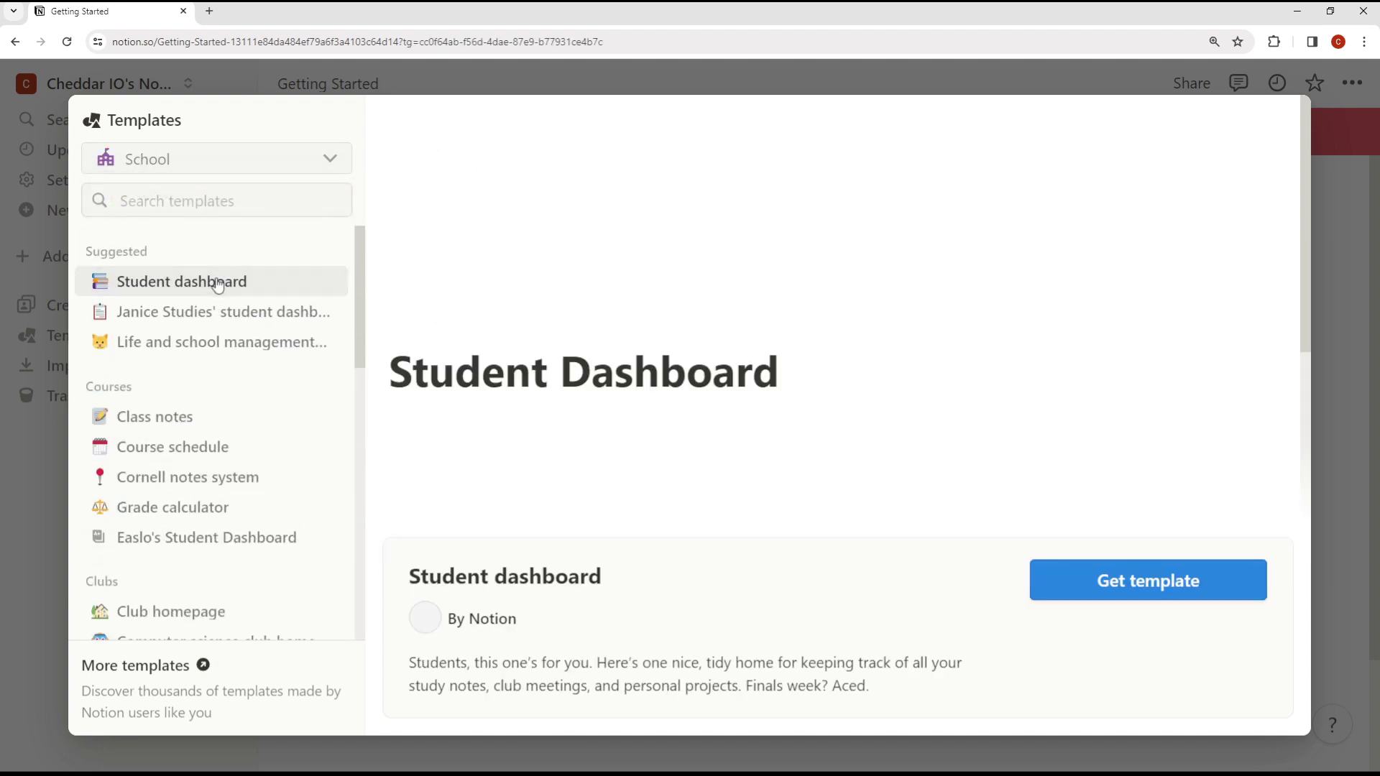
pyautogui.scroll(-3, 537, 444)
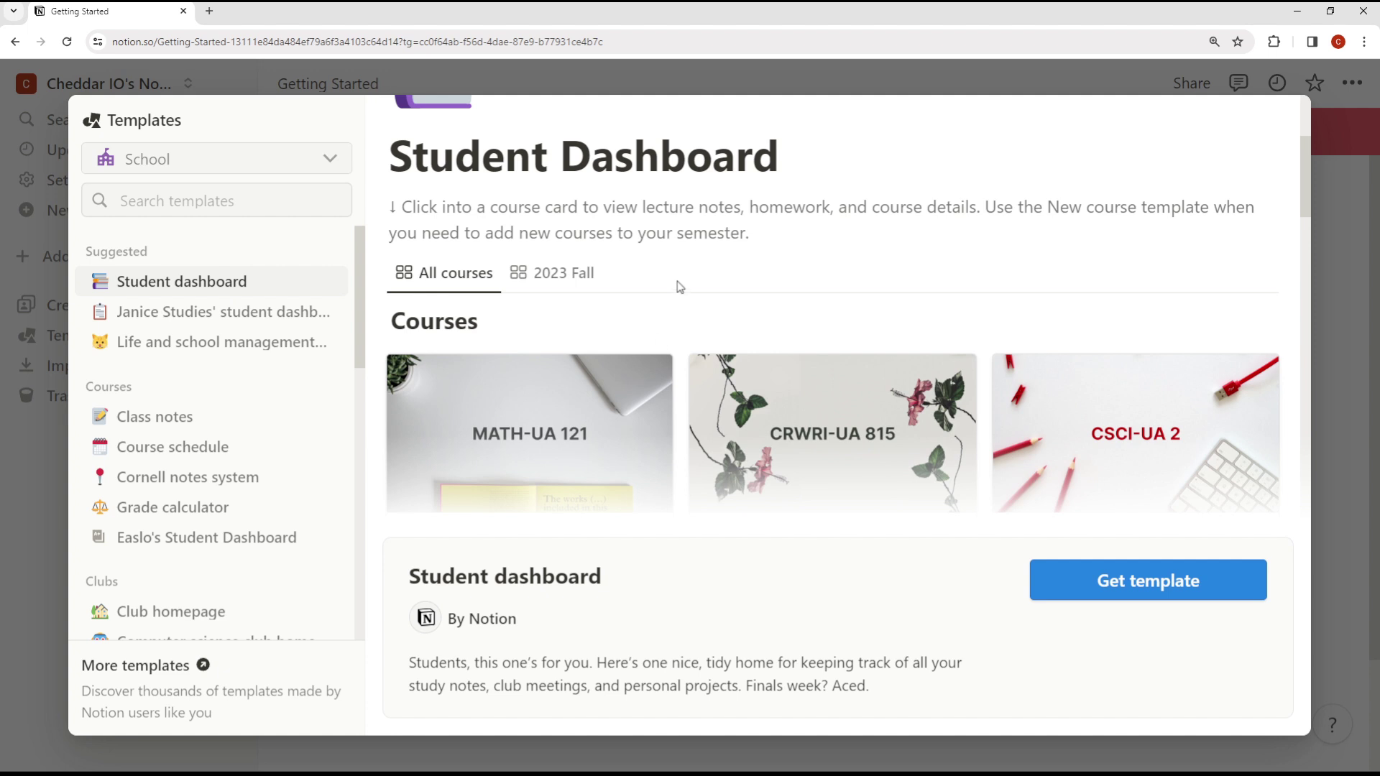
pyautogui.scroll(-3, 680, 287)
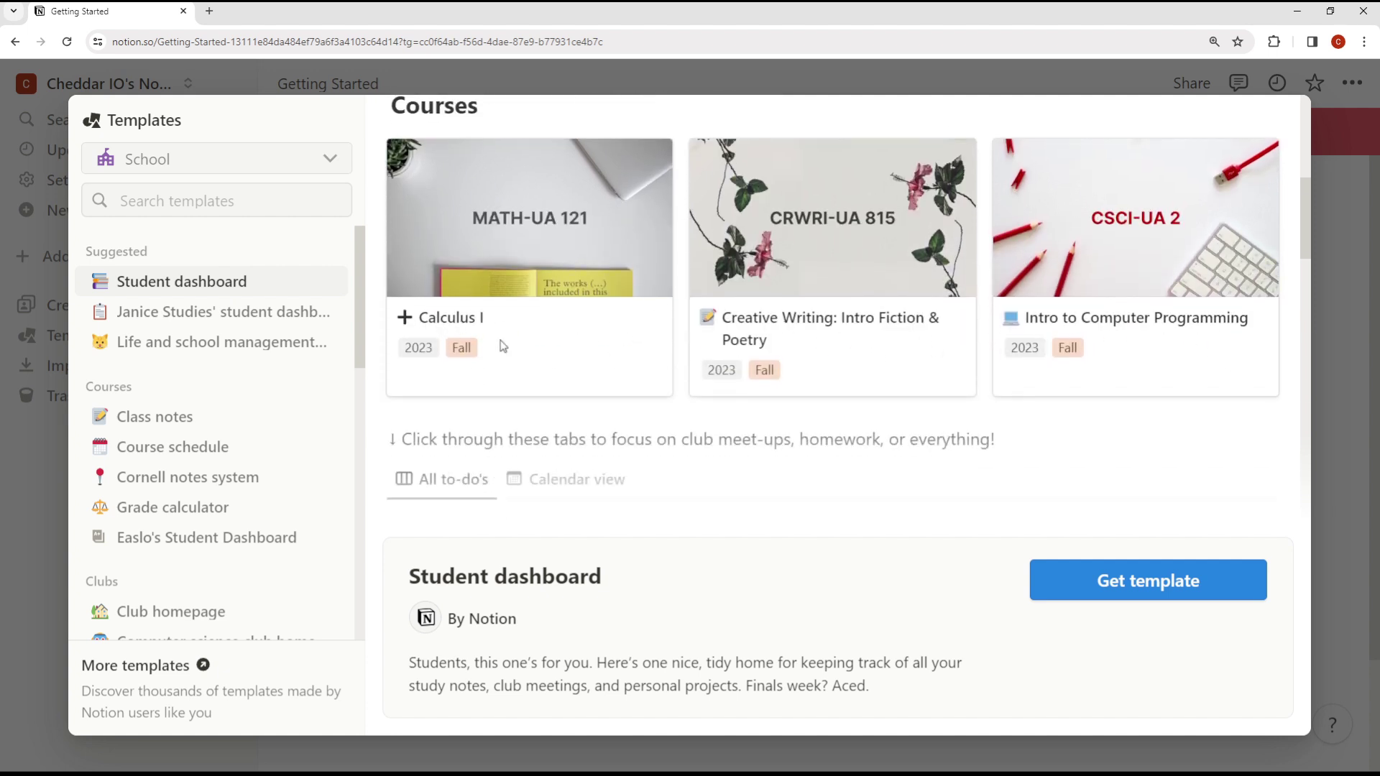
# Preview the second suggested student dashboard template, including its widgets, navigation links and assignment schedules.
pyautogui.click(323, 315)
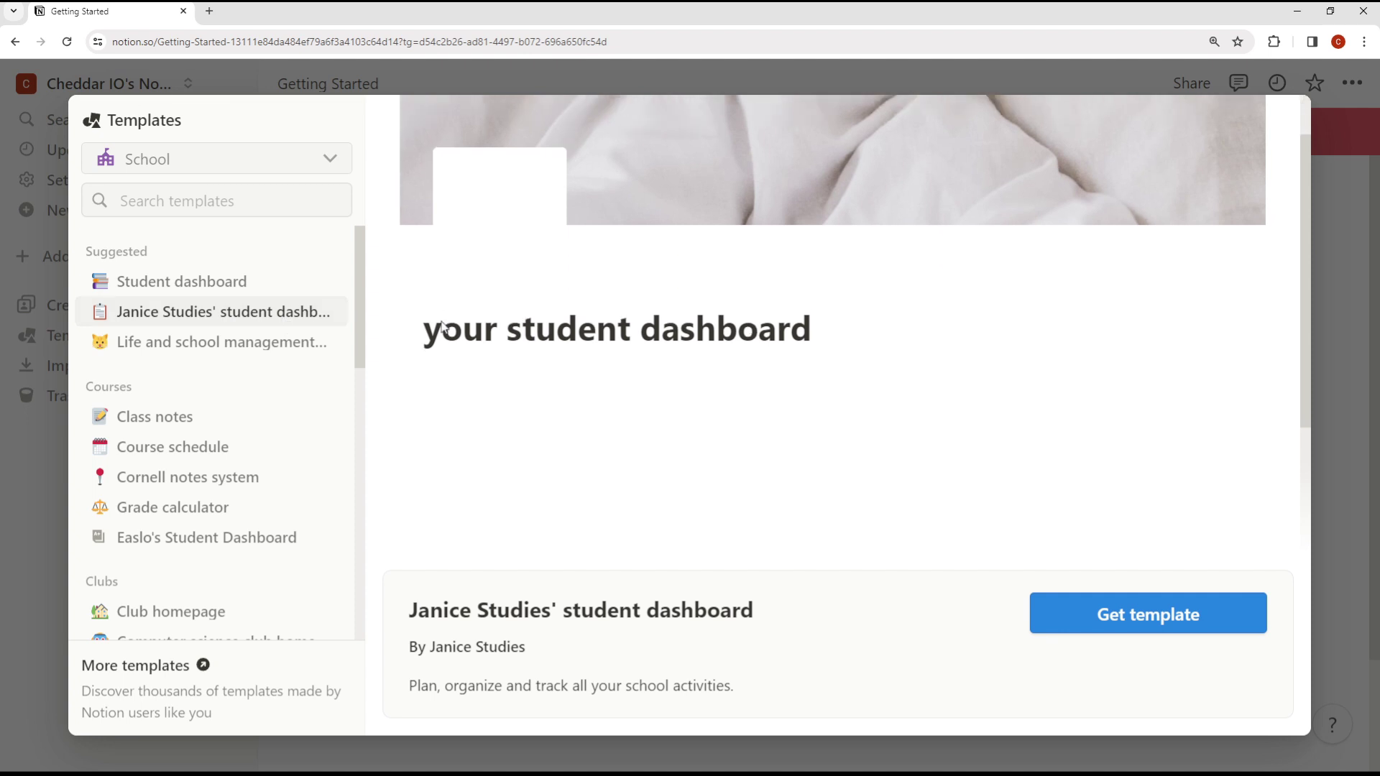
pyautogui.scroll(-2, 442, 325)
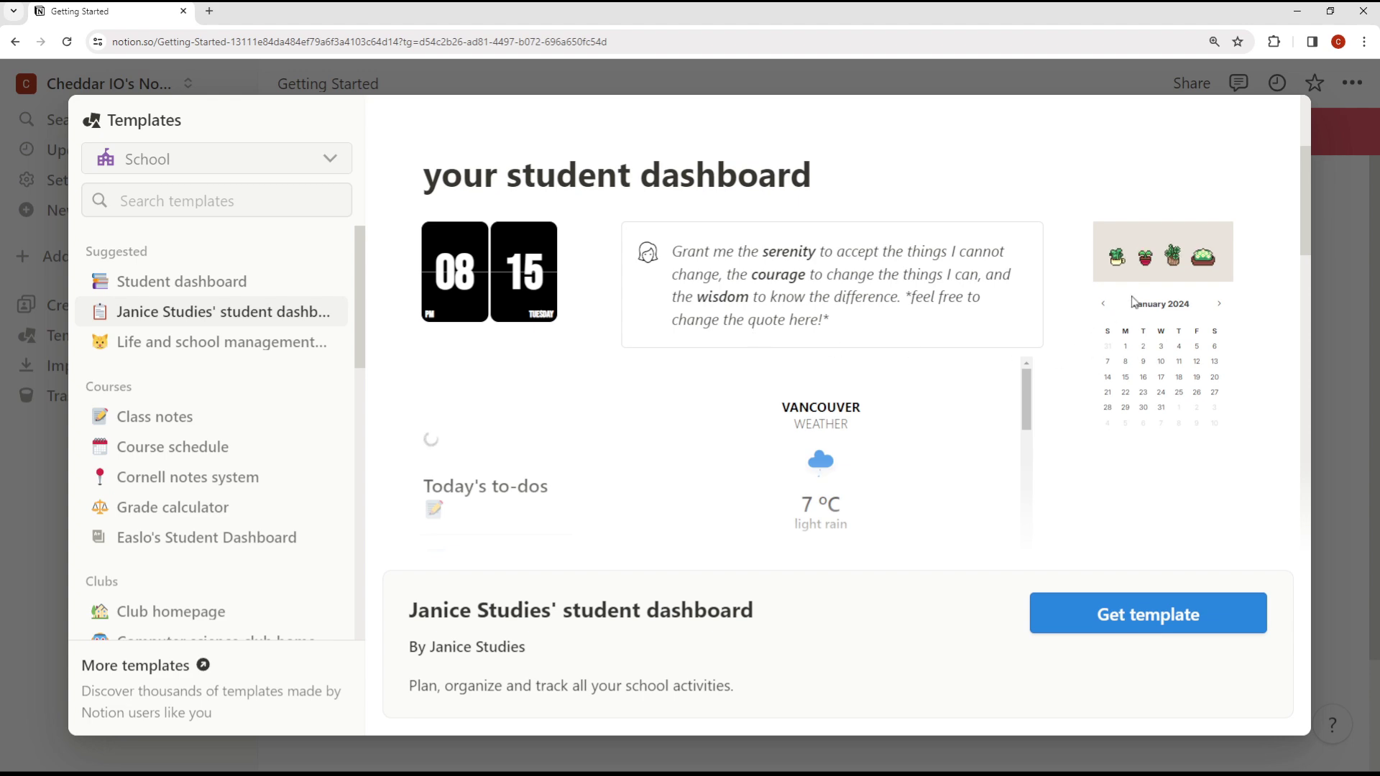
pyautogui.scroll(-10, 957, 384)
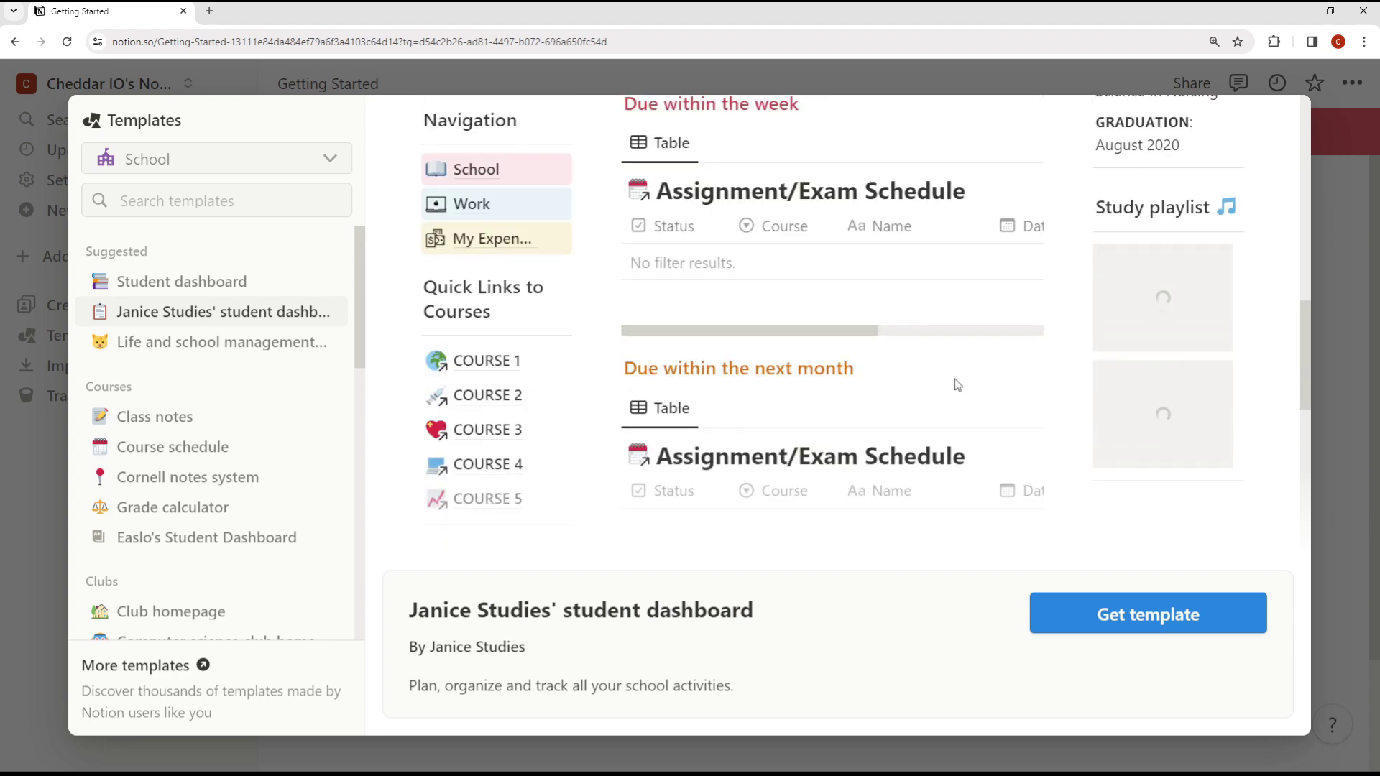
pyautogui.scroll(-5, 957, 385)
pyautogui.scroll(4, 957, 384)
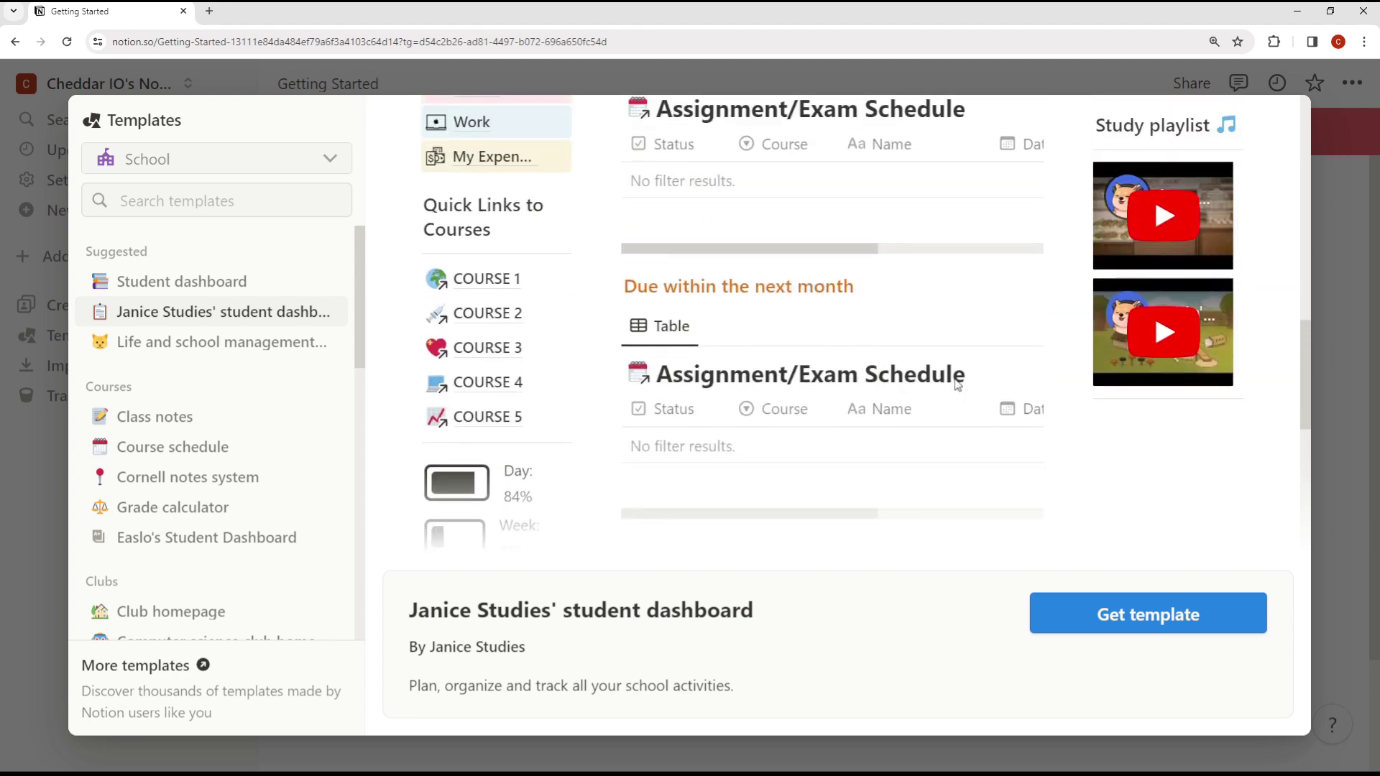
pyautogui.scroll(5, 957, 384)
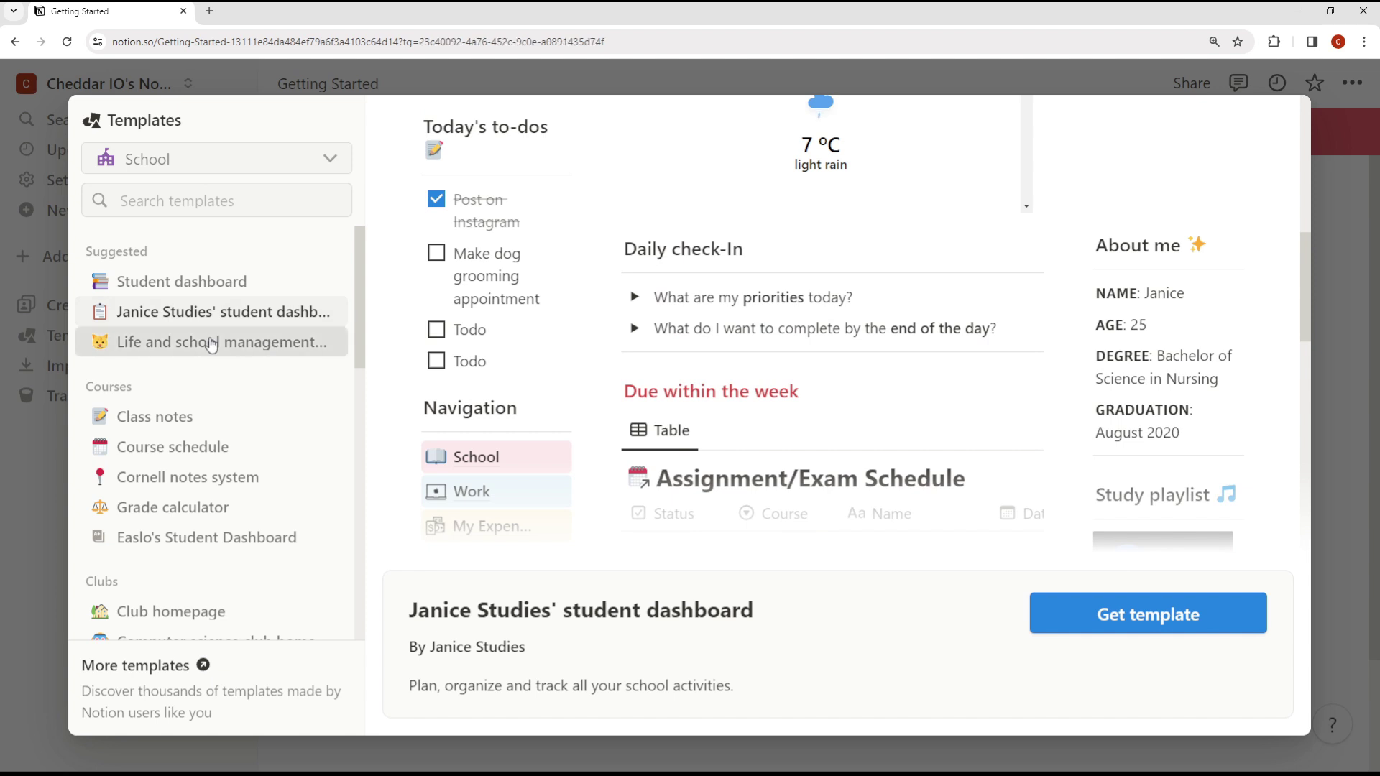
# Preview the "Life and school management for students" template and add it to the workspace.
pyautogui.click(211, 344)
pyautogui.scroll(-2, 712, 355)
pyautogui.scroll(2, 719, 355)
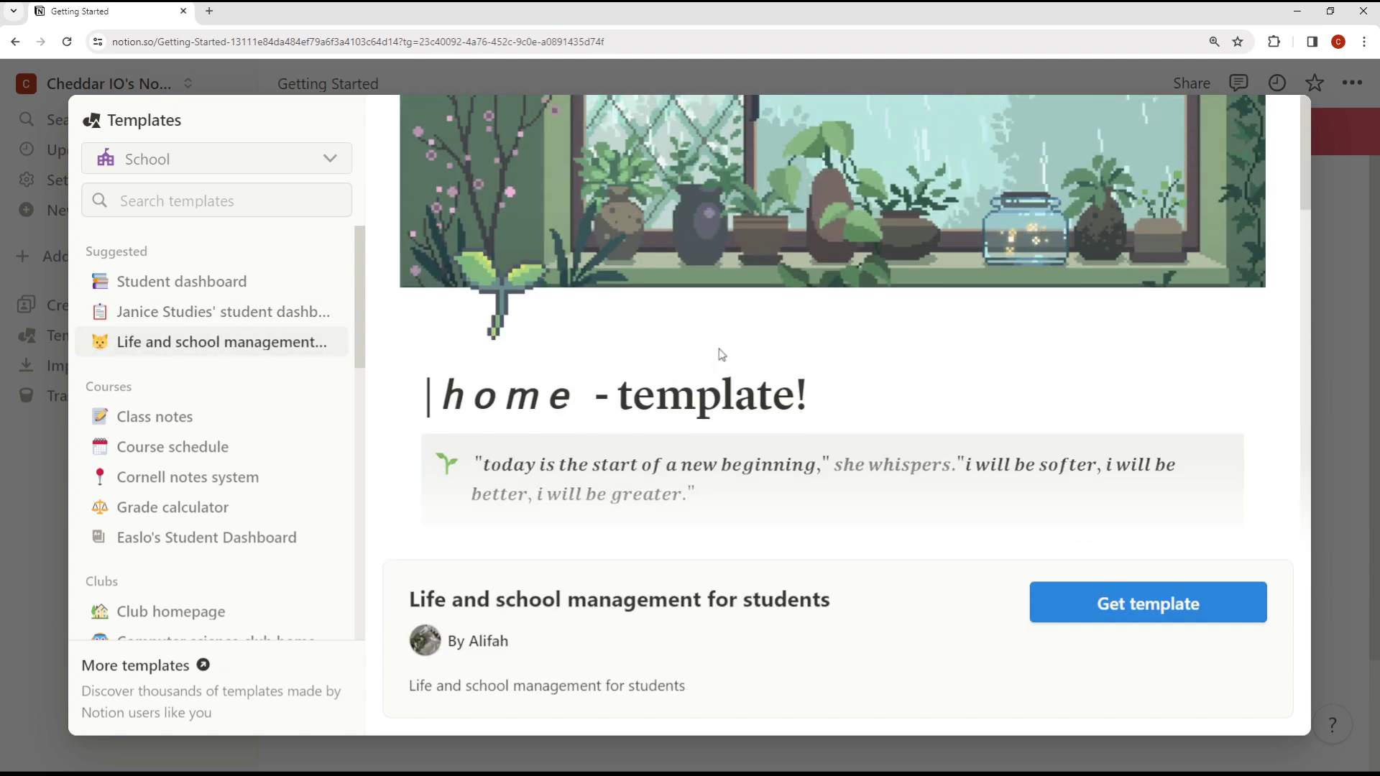
pyautogui.click(1166, 603)
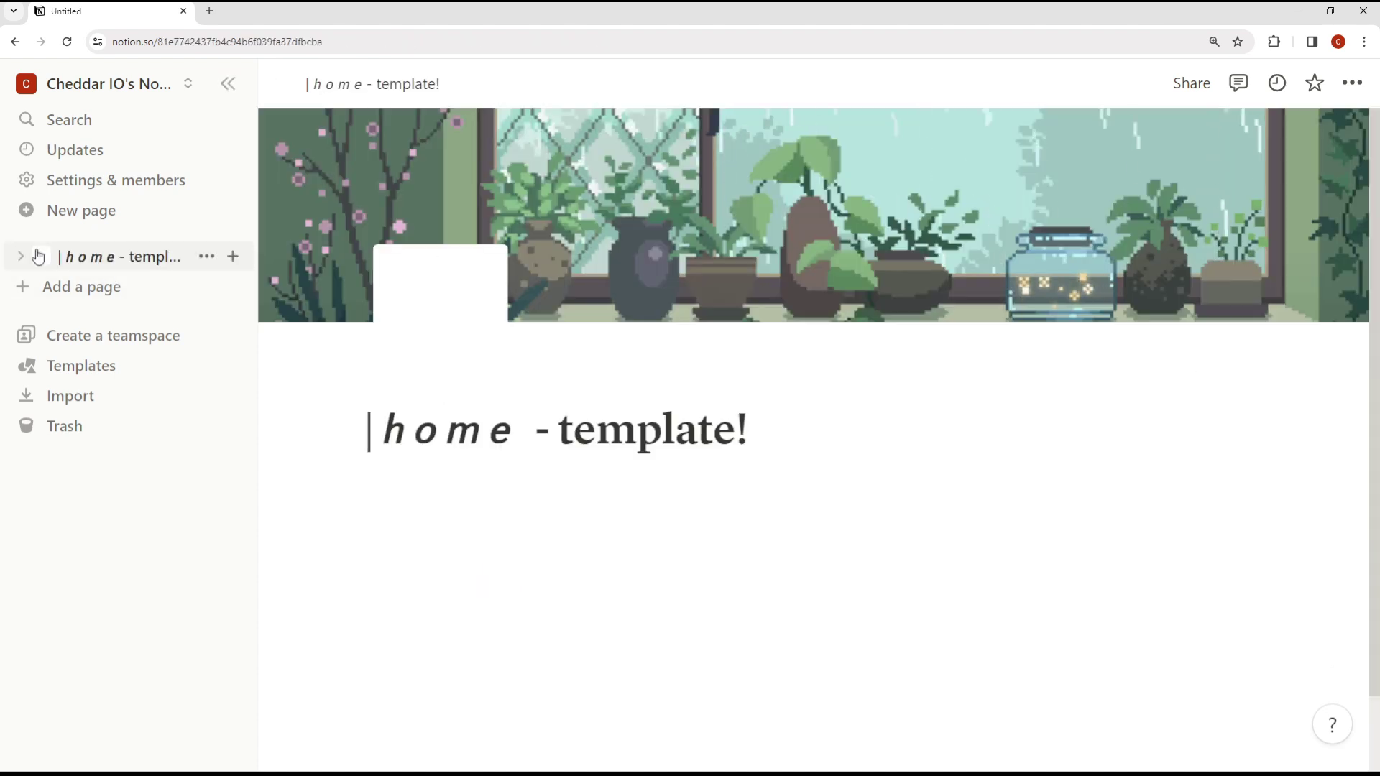
# Collapse the sidebar, look through the added home template page and start its embedded Spotify playlist.
pyautogui.click(229, 83)
pyautogui.scroll(-5, 730, 385)
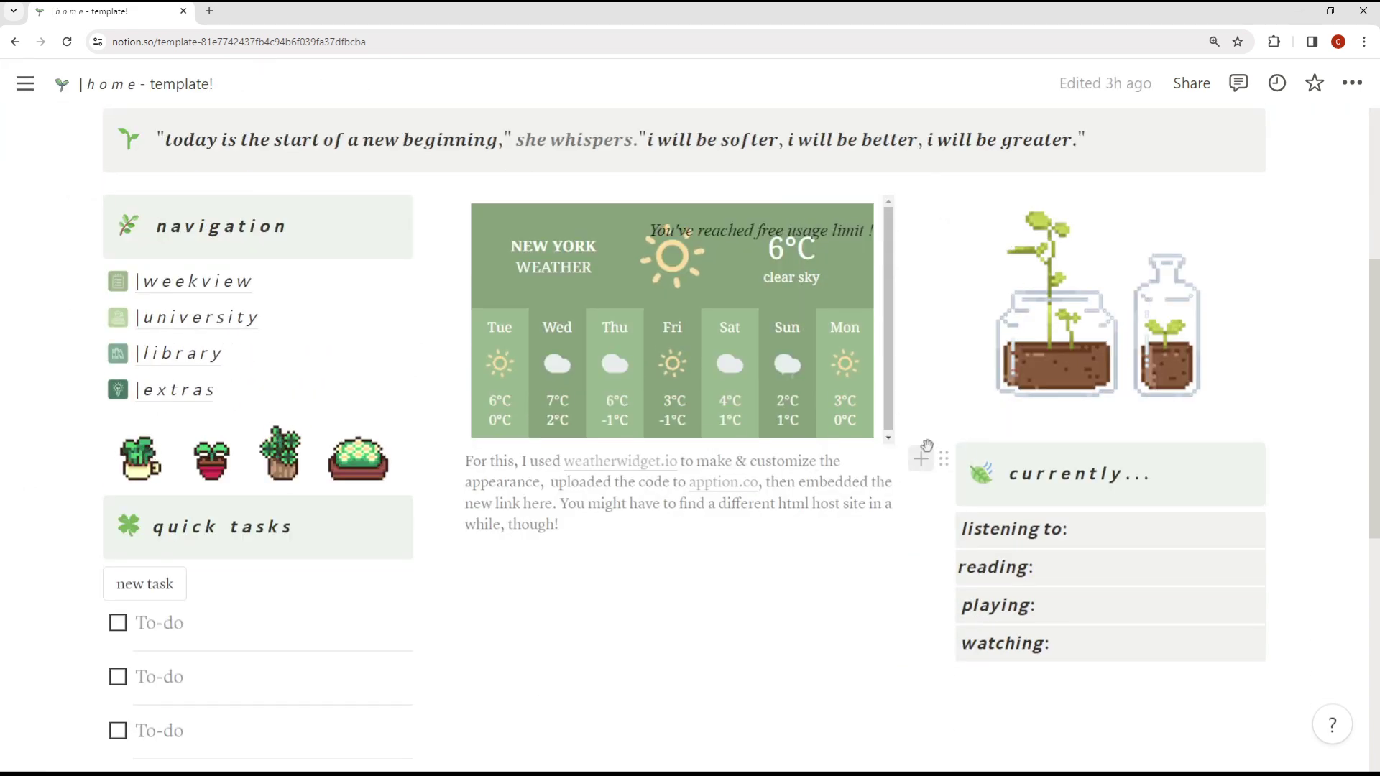
pyautogui.scroll(-6, 928, 447)
pyautogui.scroll(-1, 927, 446)
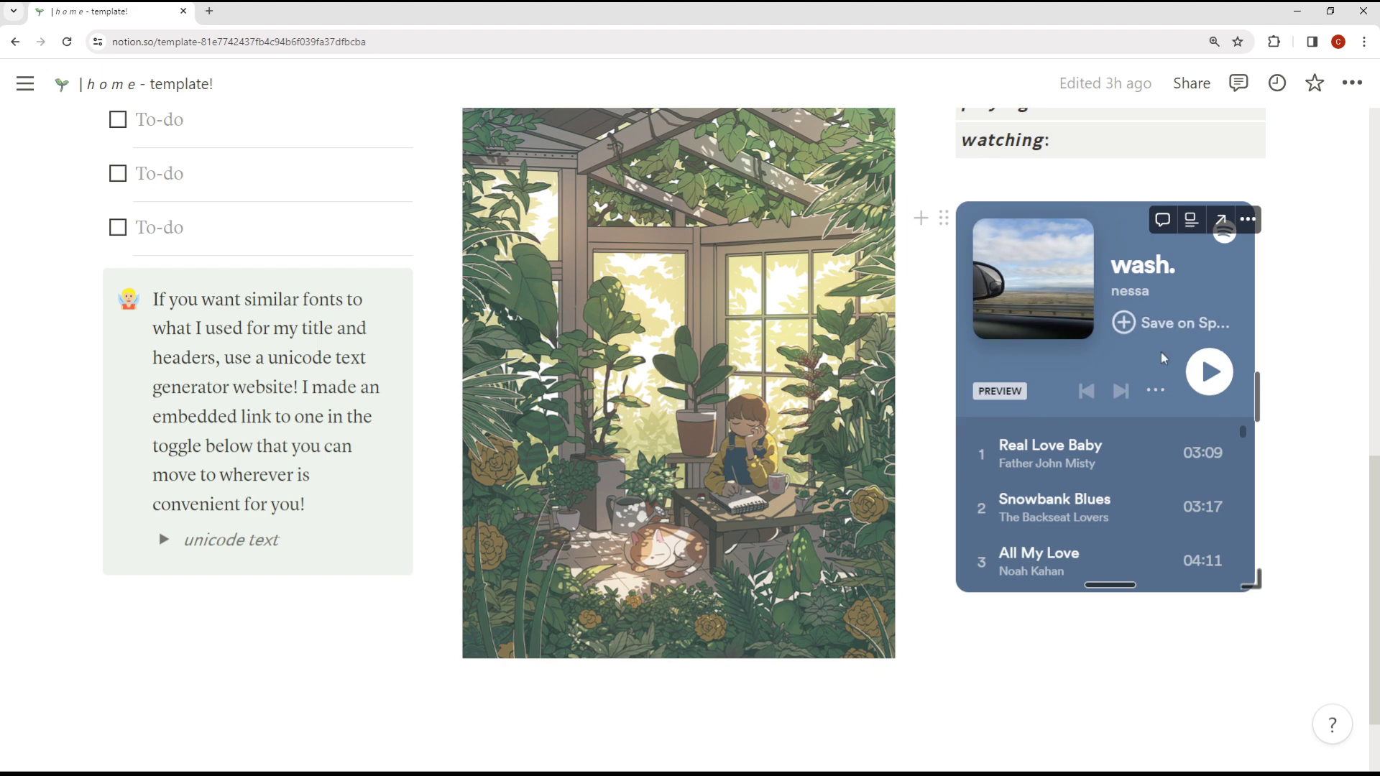
pyautogui.click(1204, 378)
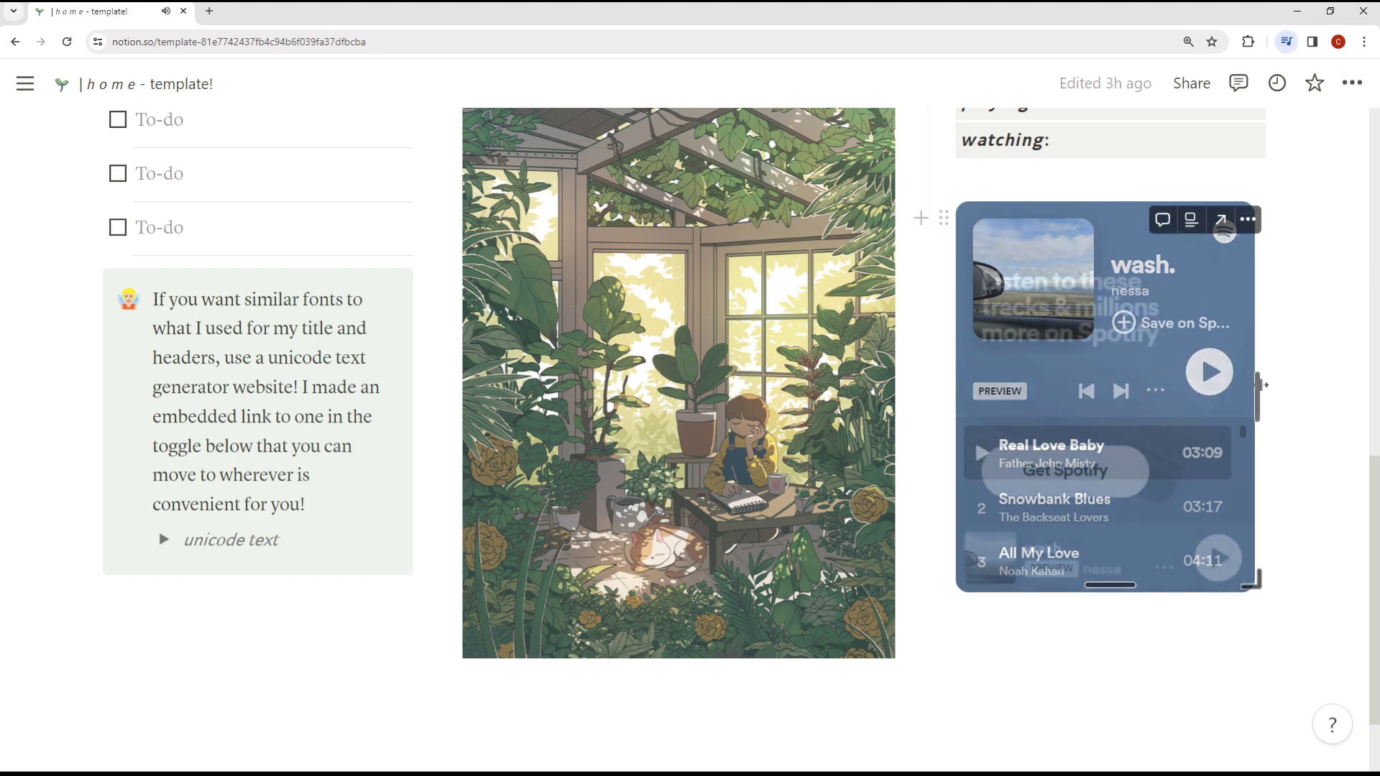
pyautogui.scroll(-3, 564, 484)
pyautogui.scroll(3, 564, 483)
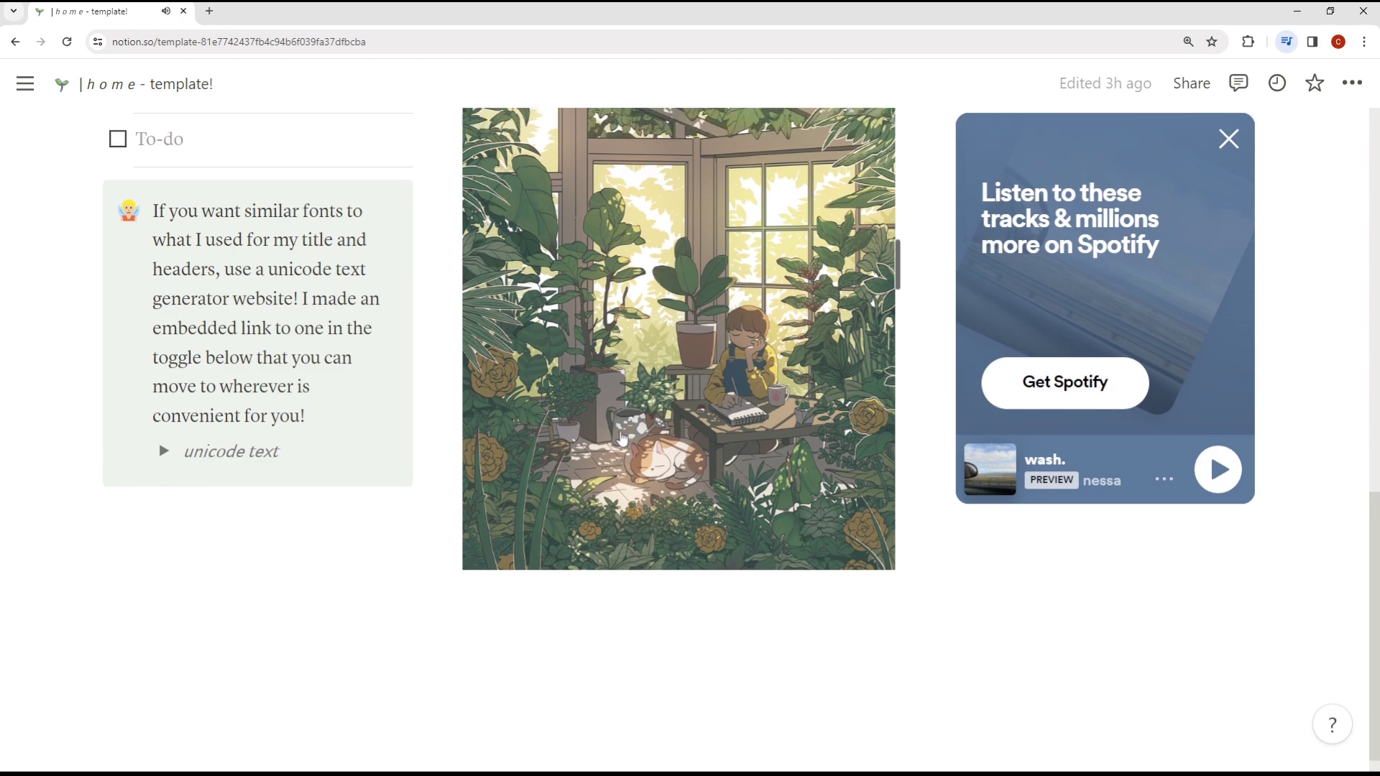
pyautogui.scroll(6, 903, 464)
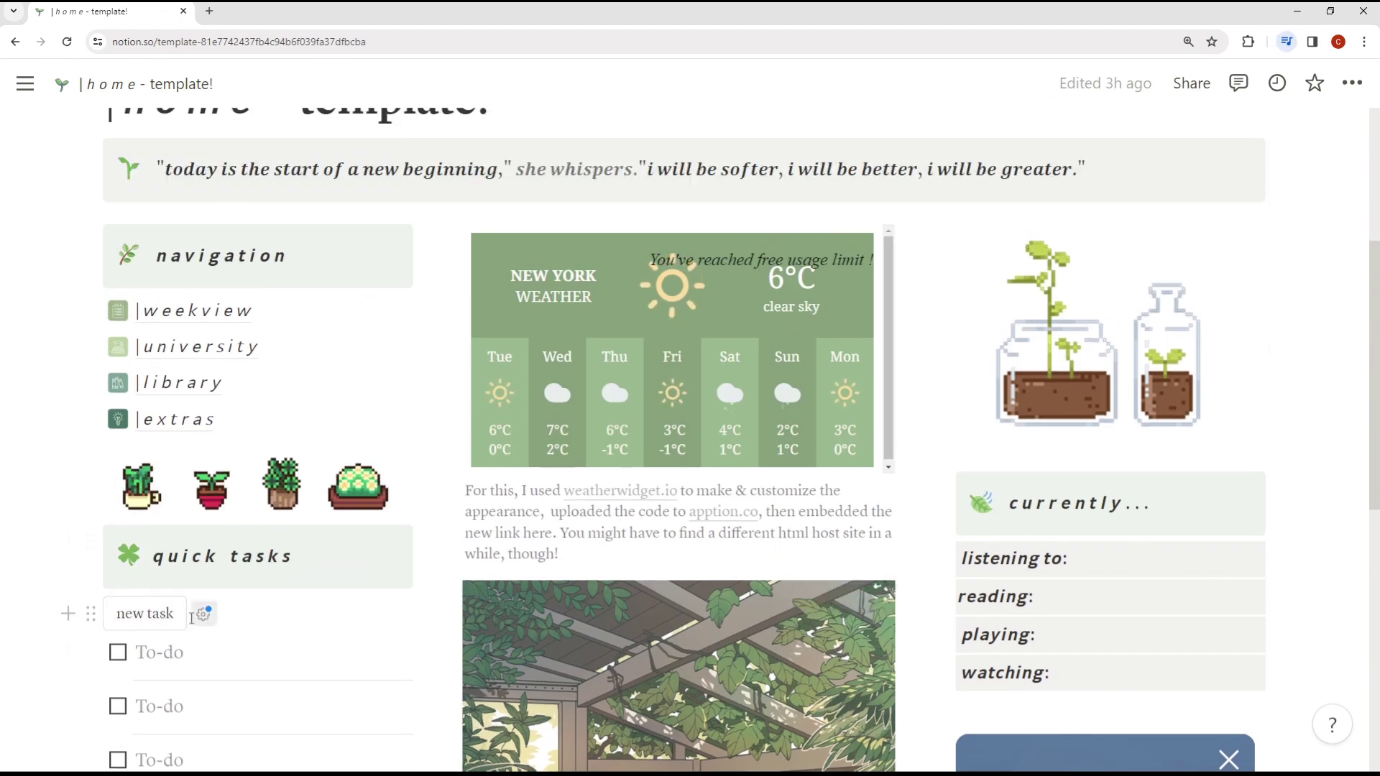
pyautogui.scroll(5, 207, 617)
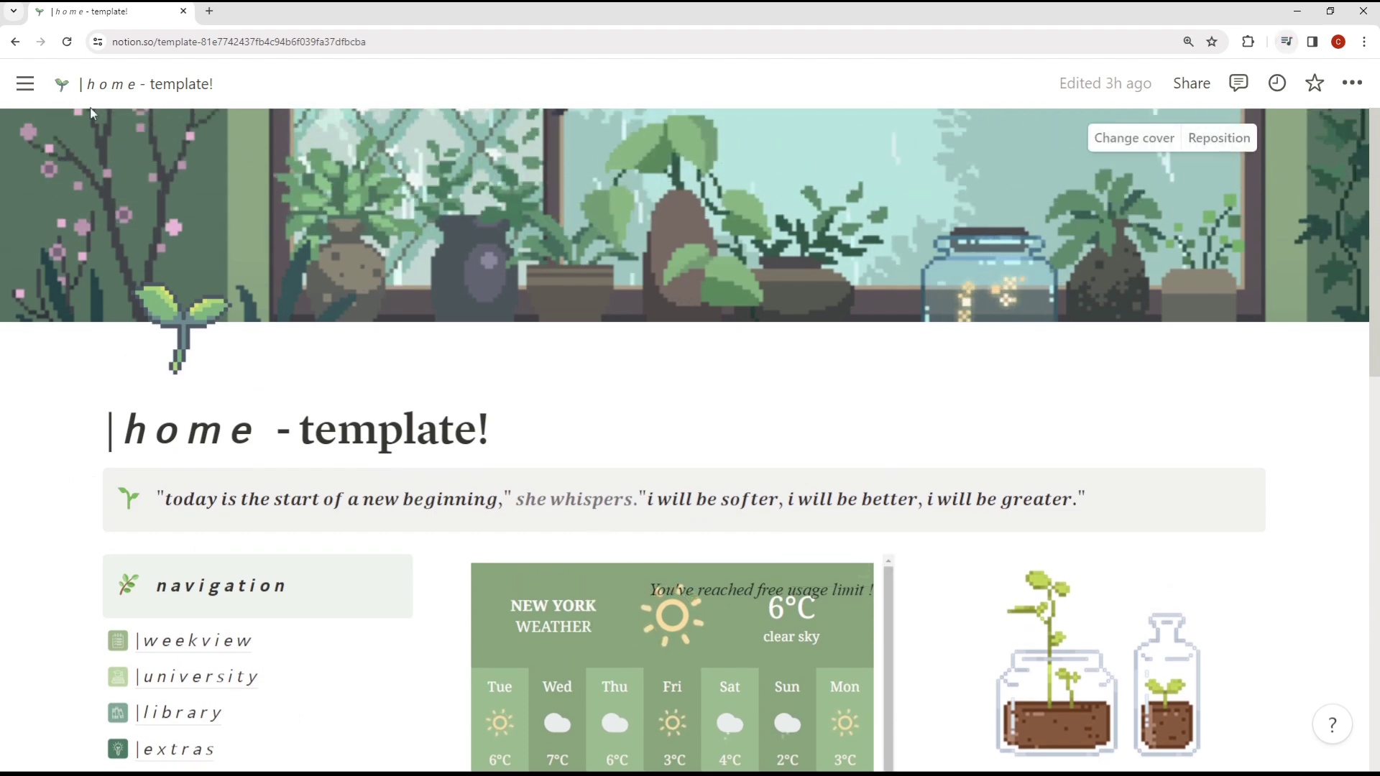
# Show the sidebar again, add a new untitled page, and open and close the template gallery from it.
pyautogui.click(25, 83)
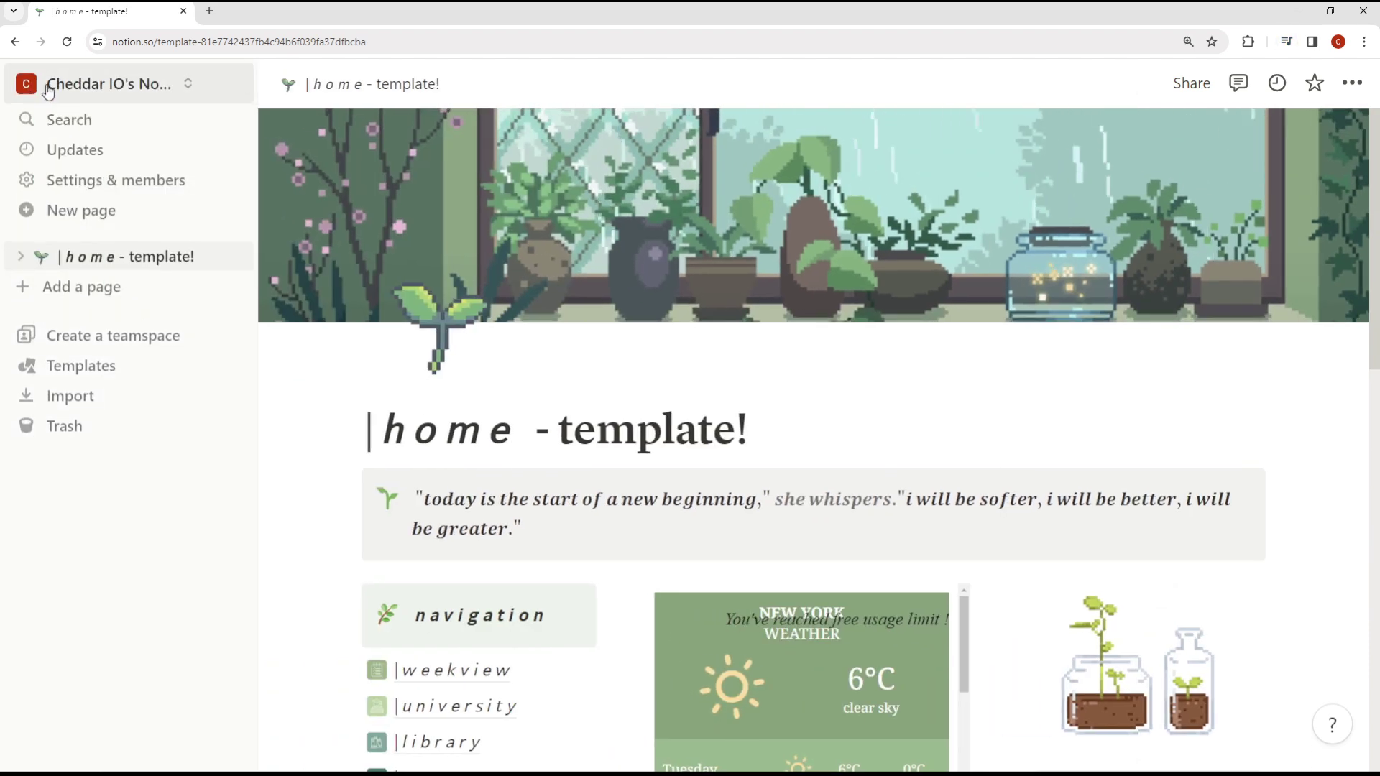
pyautogui.click(93, 288)
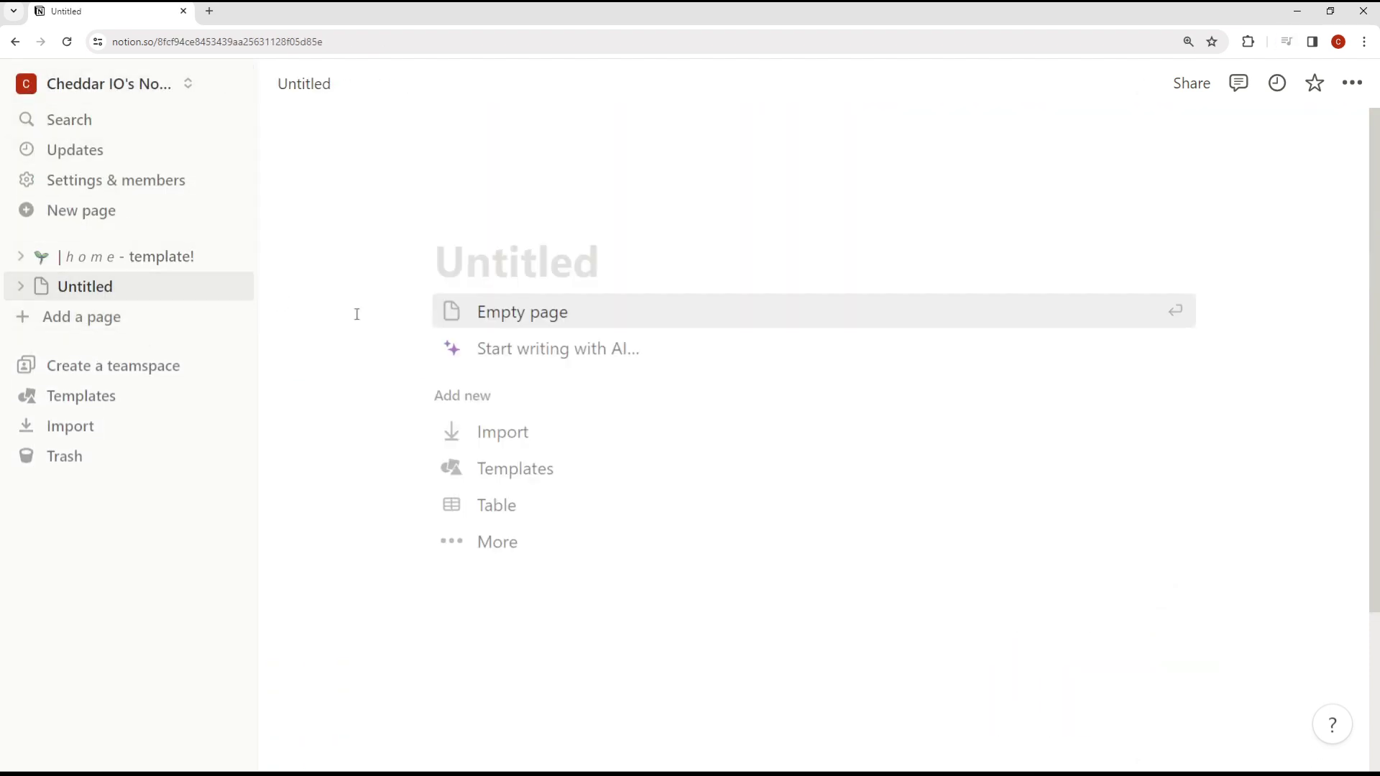
pyautogui.click(530, 471)
pyautogui.click(44, 515)
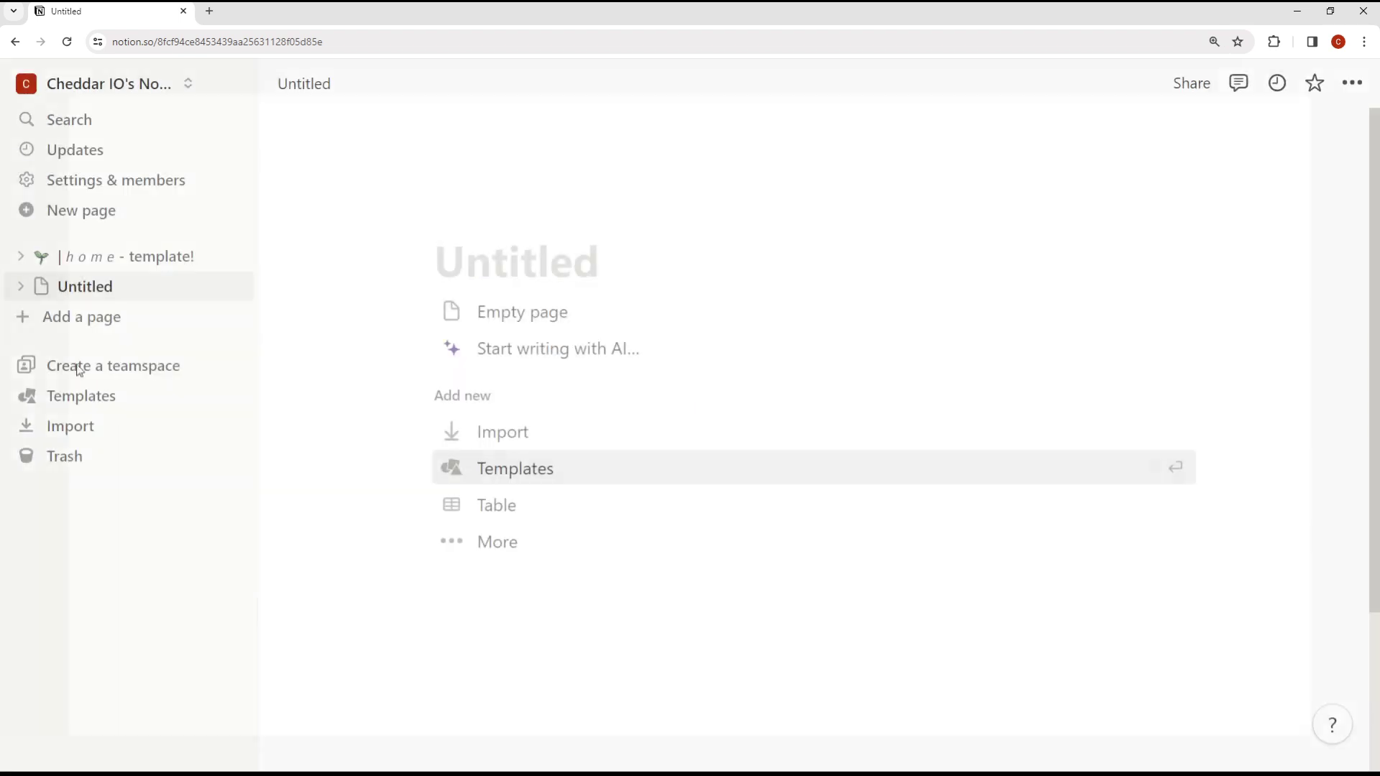
# Open the template gallery from the untitled page, switch it to the Personal category and preview the Personal home template.
pyautogui.click(525, 471)
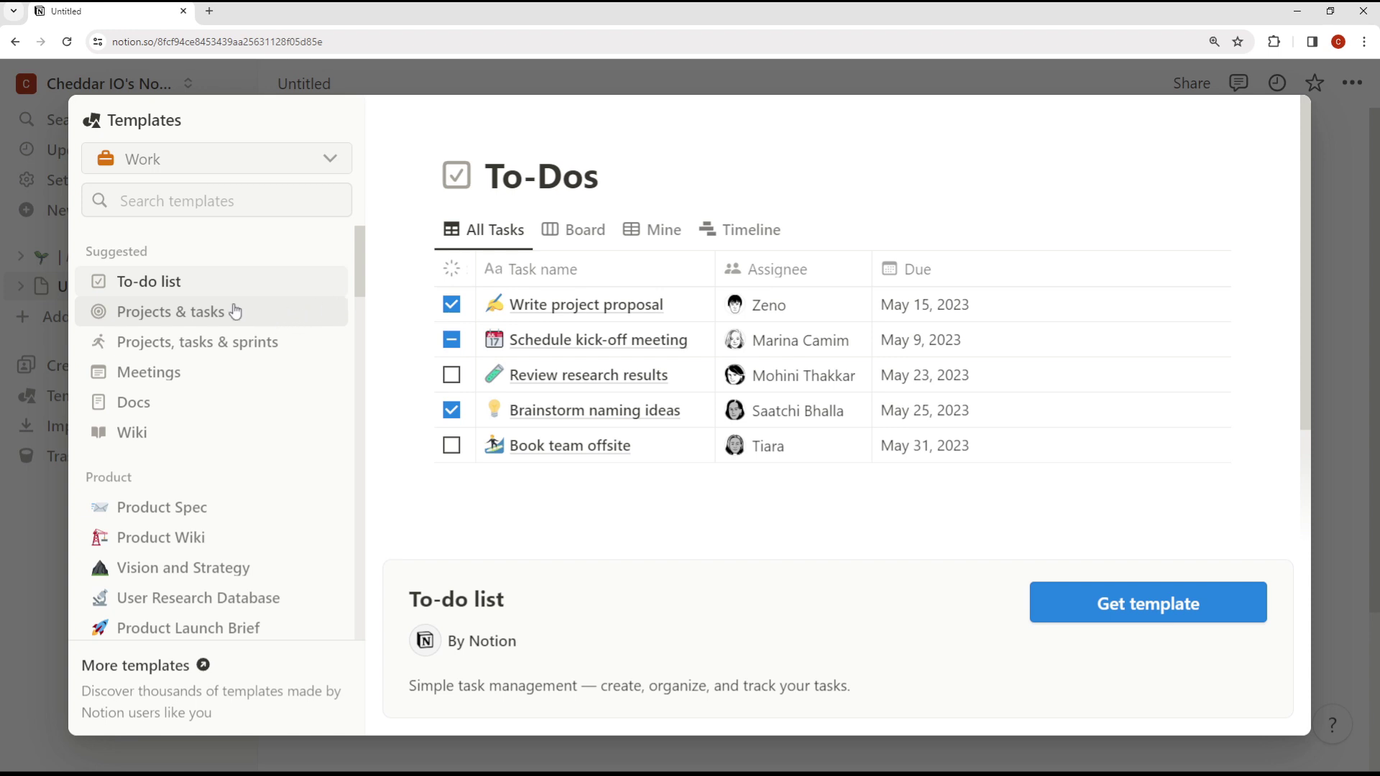
pyautogui.click(267, 162)
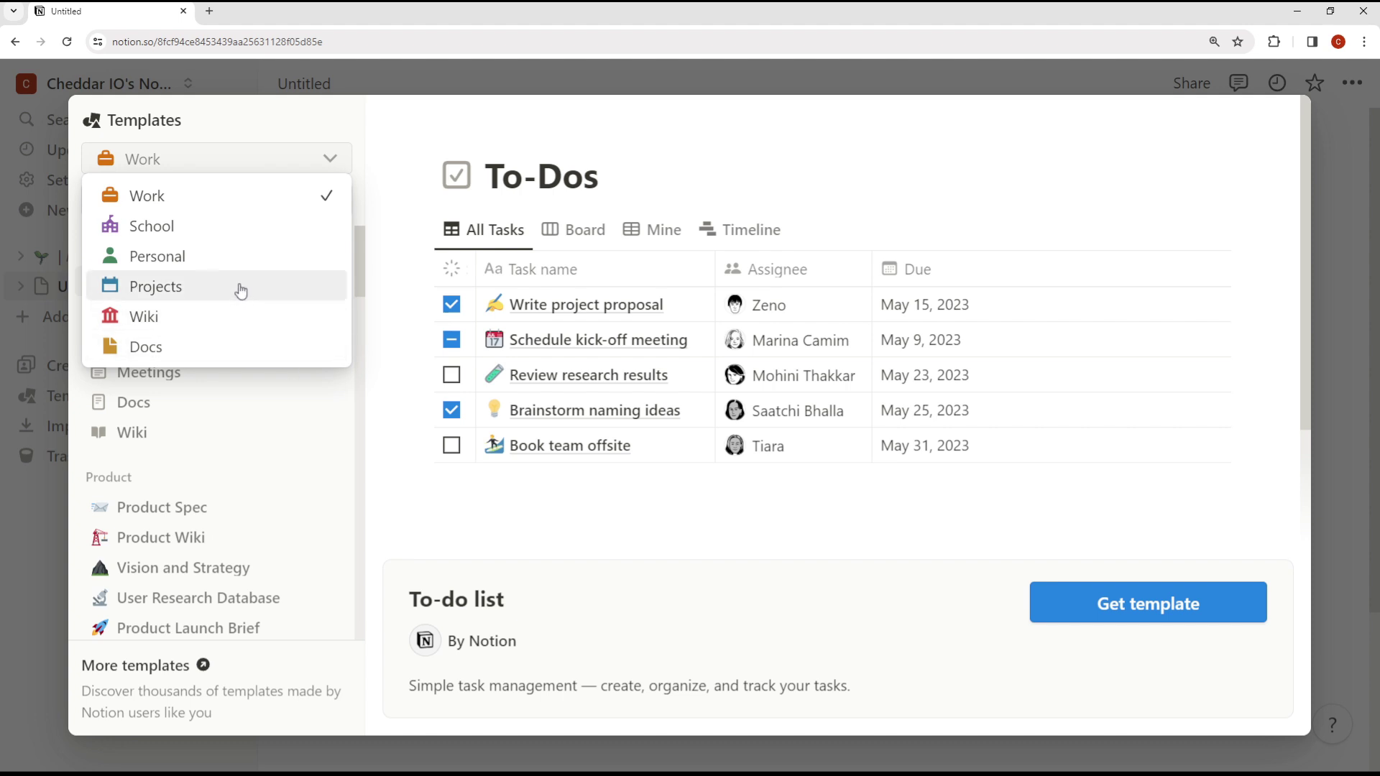
pyautogui.click(231, 257)
pyautogui.click(263, 281)
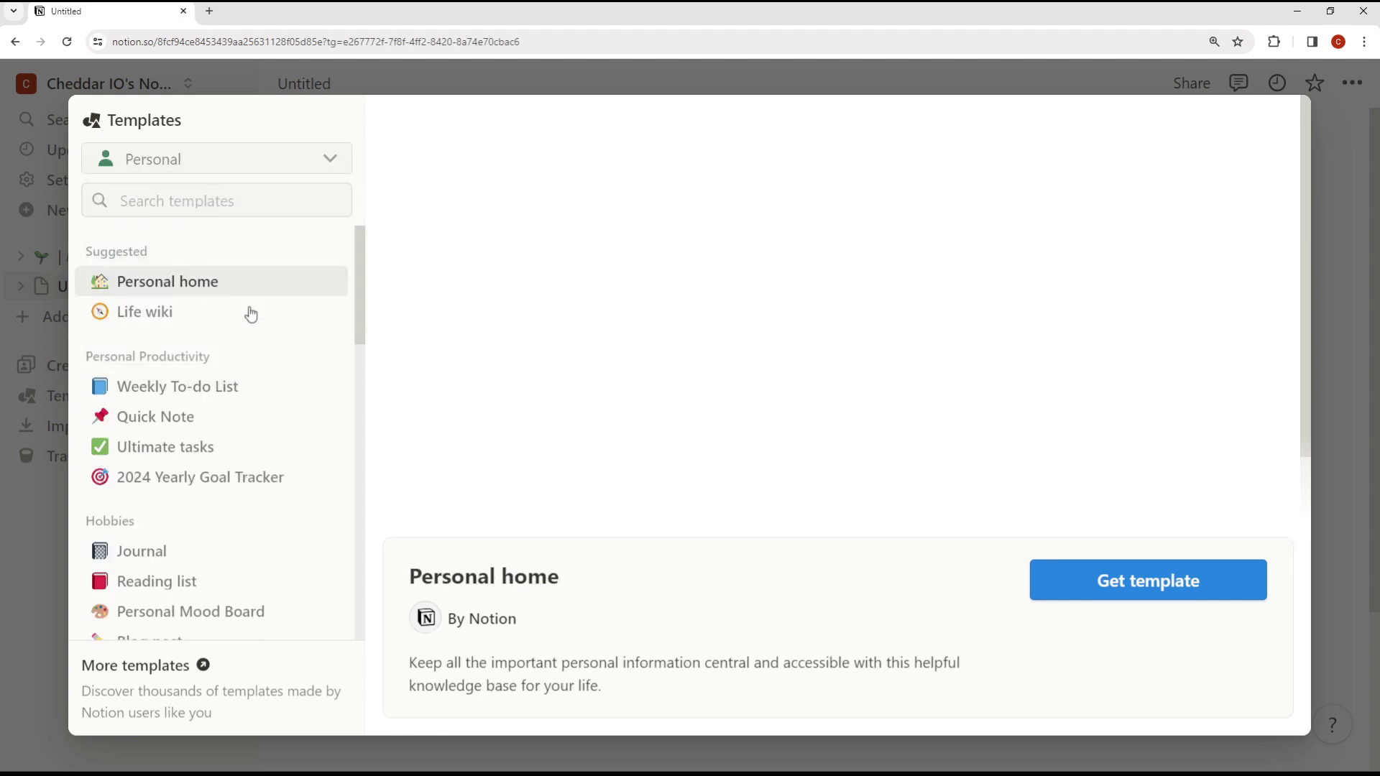
pyautogui.scroll(-10, 588, 367)
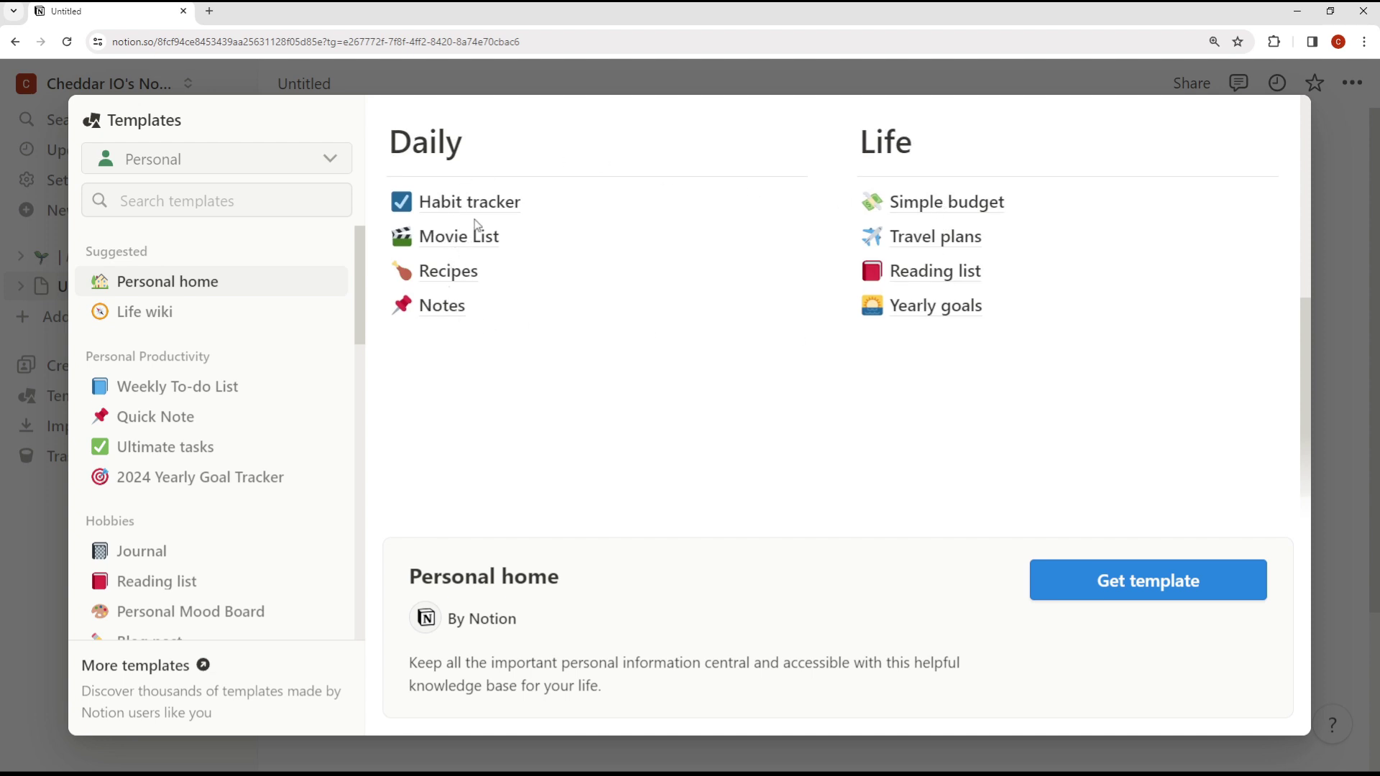
# Preview the Life wiki template, including its Writing, Planning and Growth sections.
pyautogui.click(218, 314)
pyautogui.scroll(-3, 608, 374)
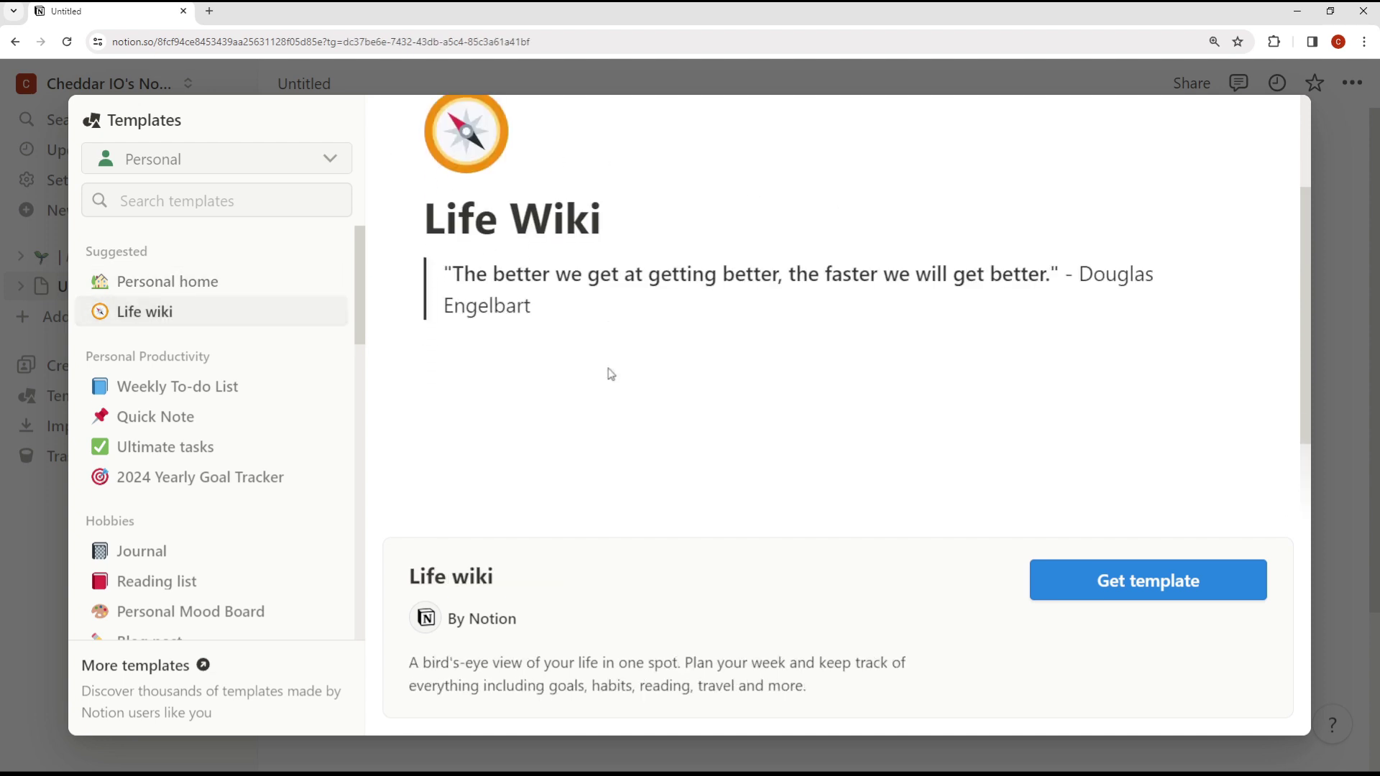
pyautogui.scroll(-3, 607, 373)
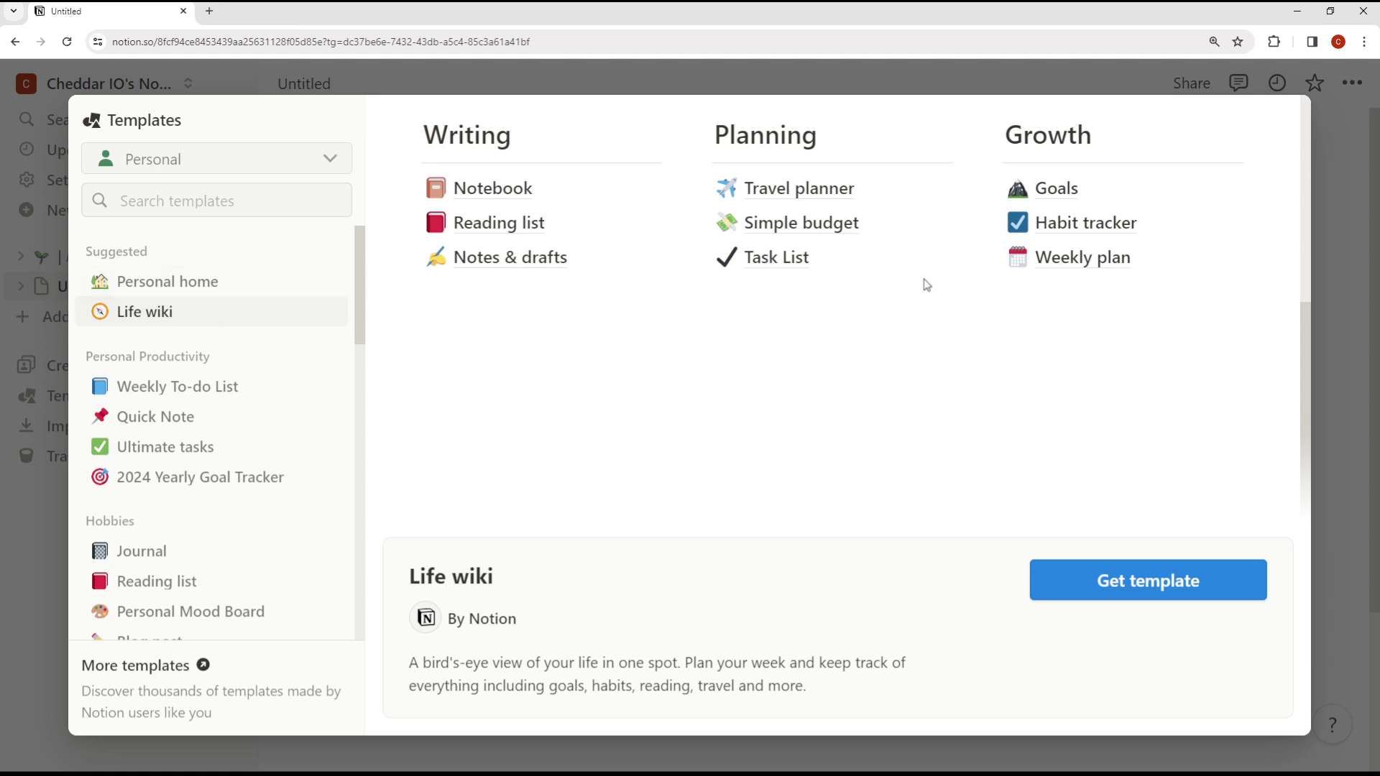
# Preview the Weekly To-do List template with the browser zoom reduced so the daily columns are easier to read.
pyautogui.click(164, 388)
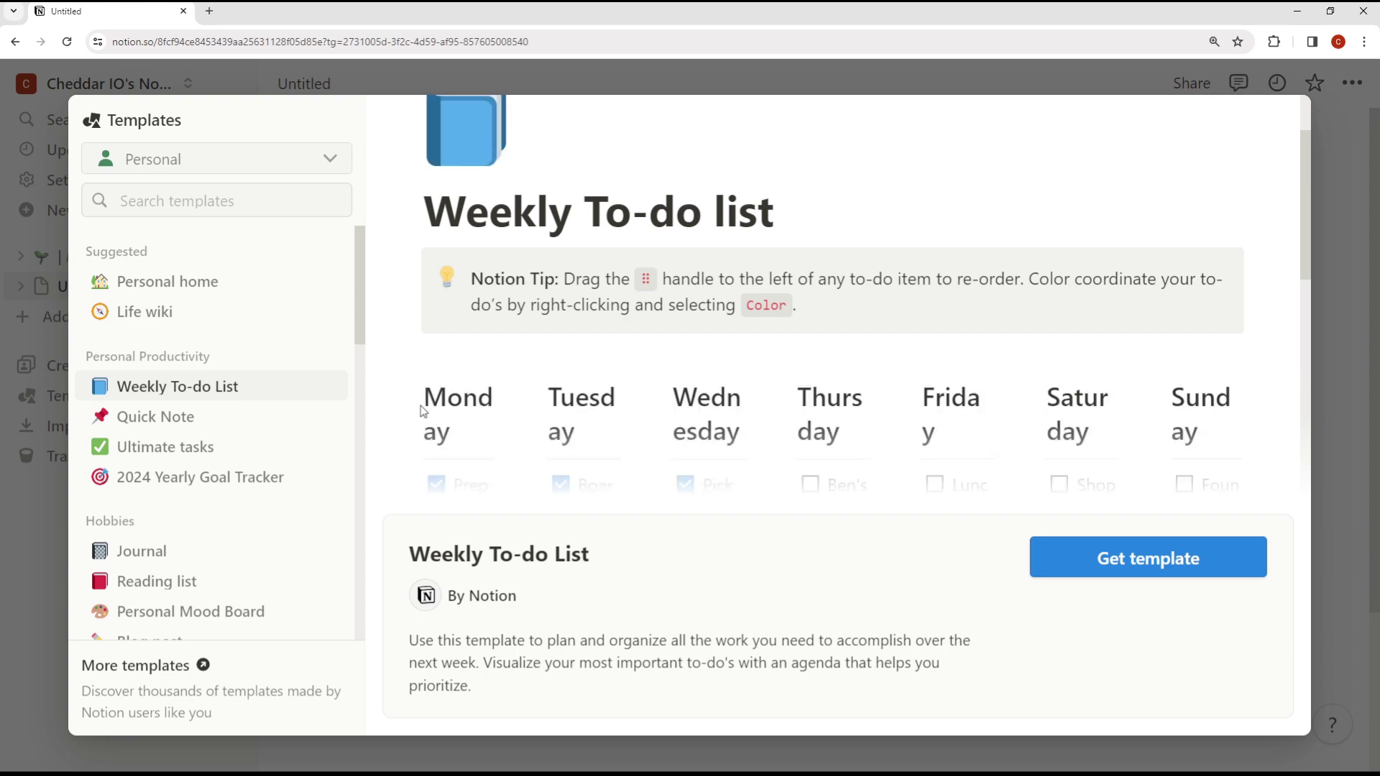
pyautogui.scroll(-4, 423, 412)
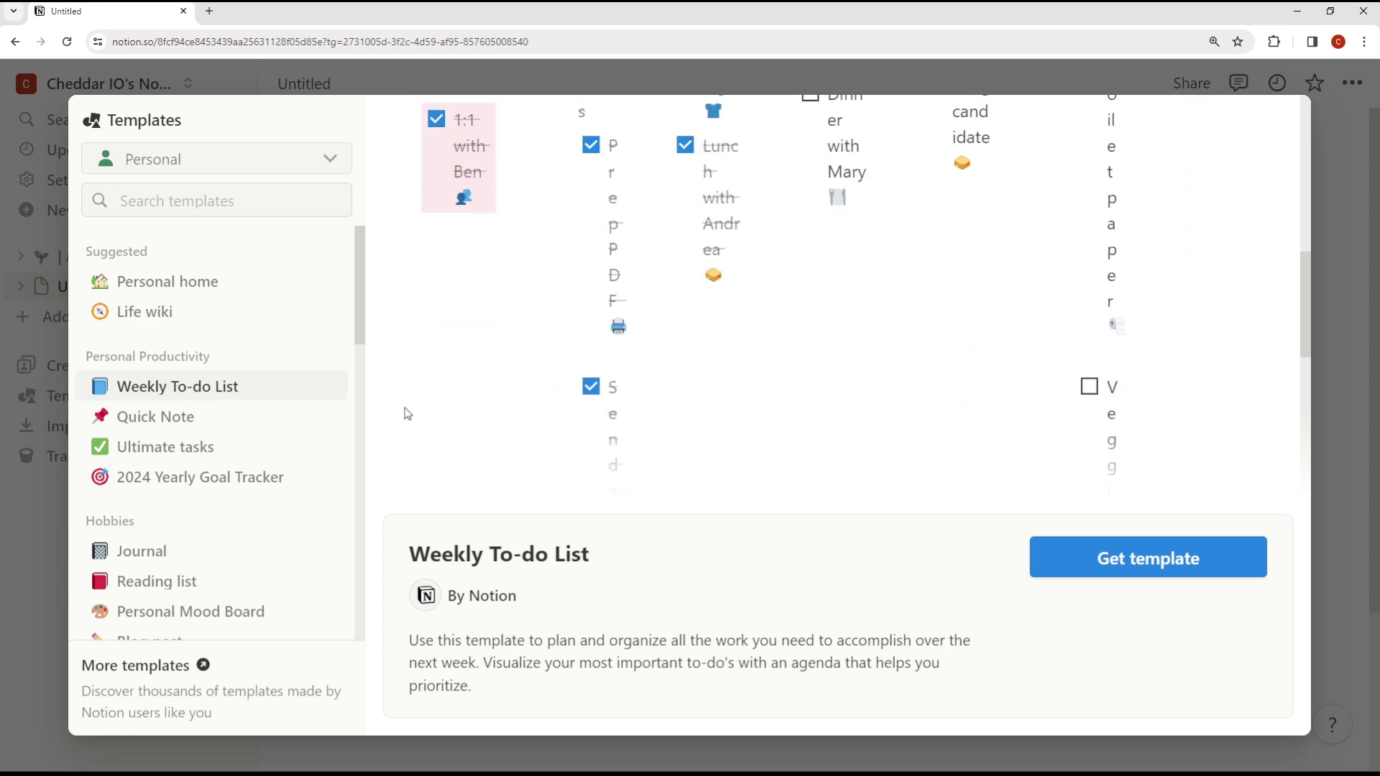
pyautogui.scroll(2, 407, 414)
pyautogui.hotkey('ctrl', '-')
pyautogui.hotkey('ctrl', '-')
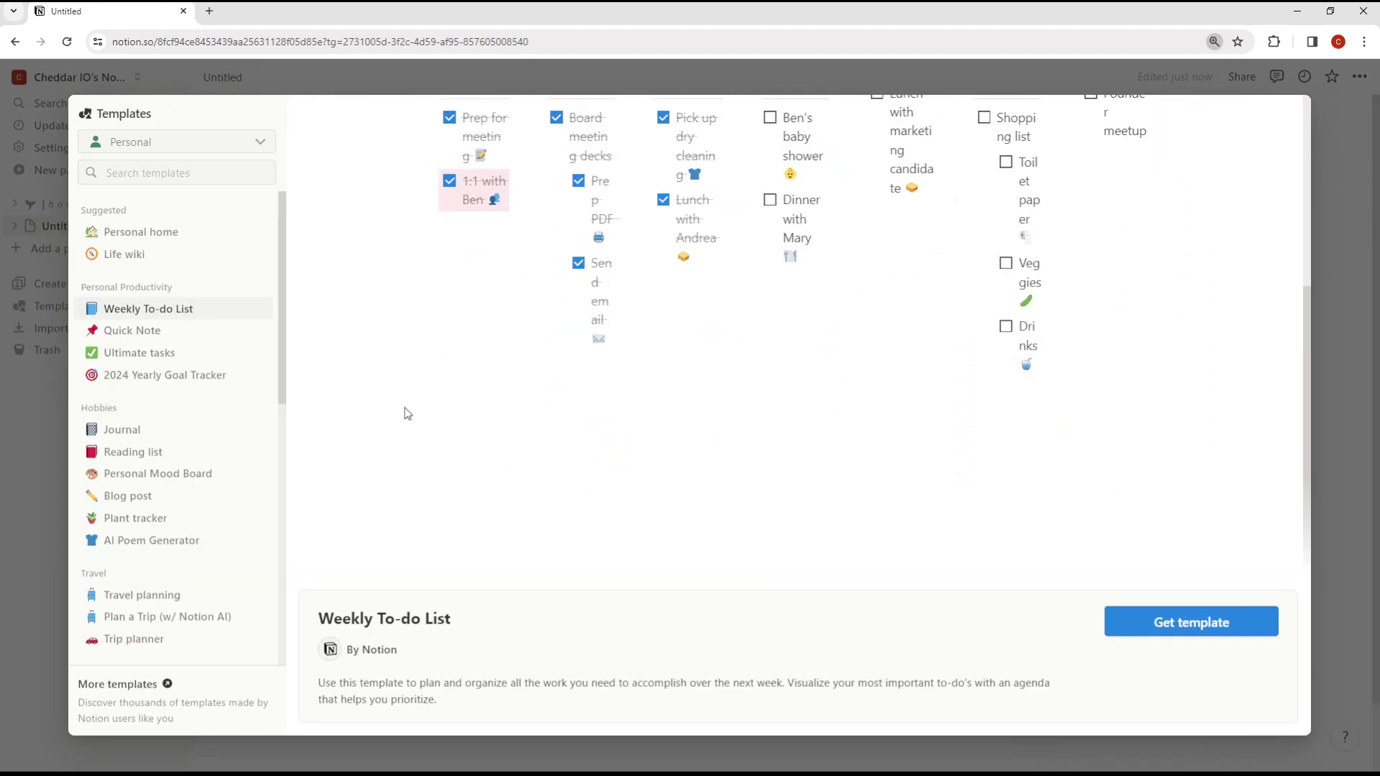
pyautogui.scroll(3, 405, 412)
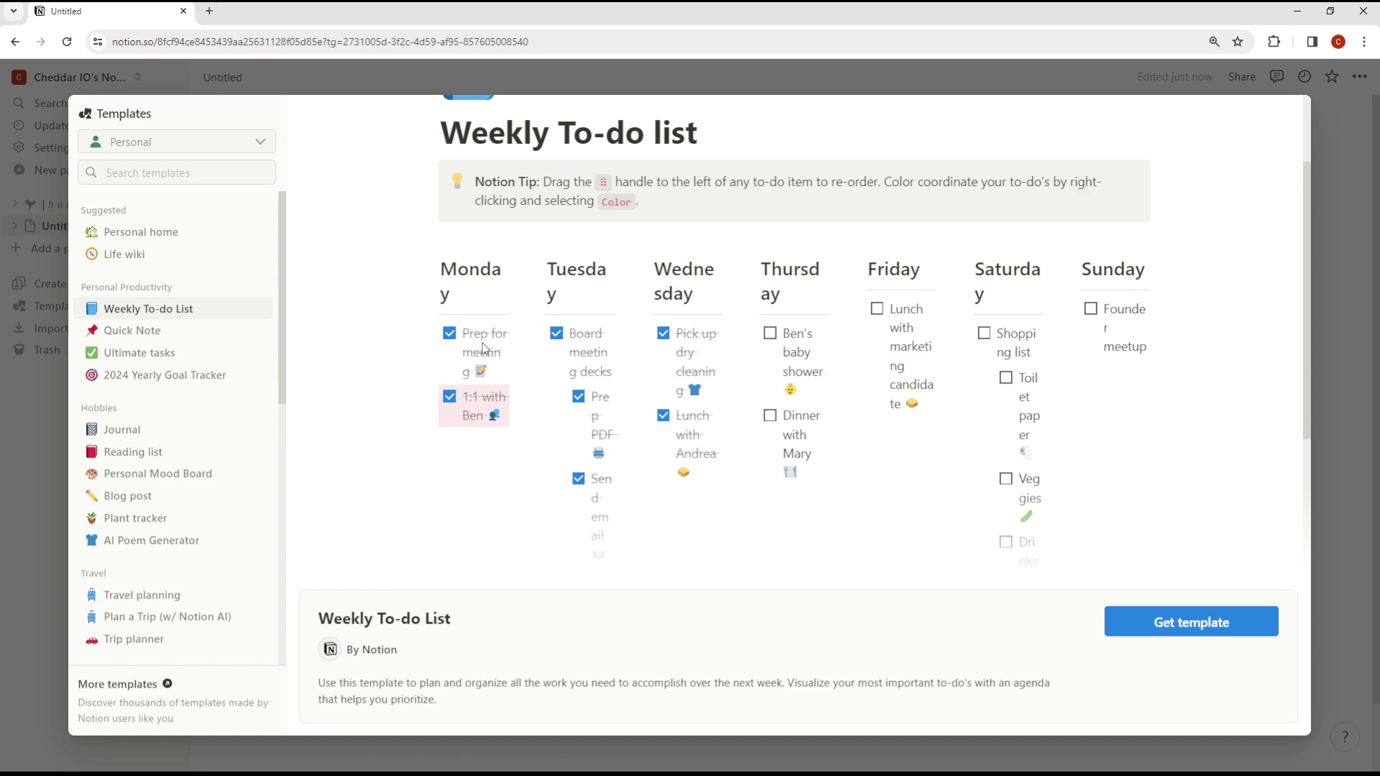
# Preview the Quick Note template from its text section through to its embedded links.
pyautogui.click(152, 332)
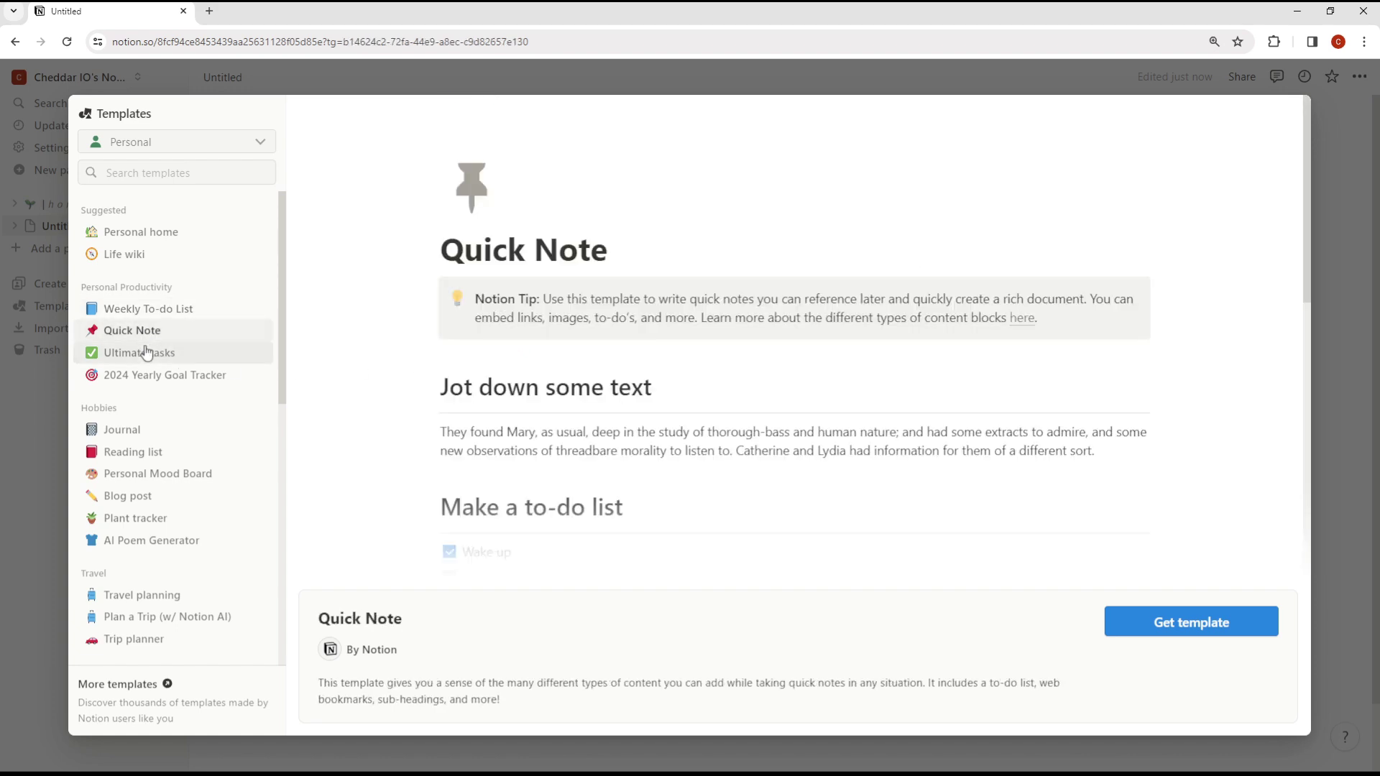
pyautogui.scroll(-3, 468, 382)
pyautogui.scroll(-5, 468, 382)
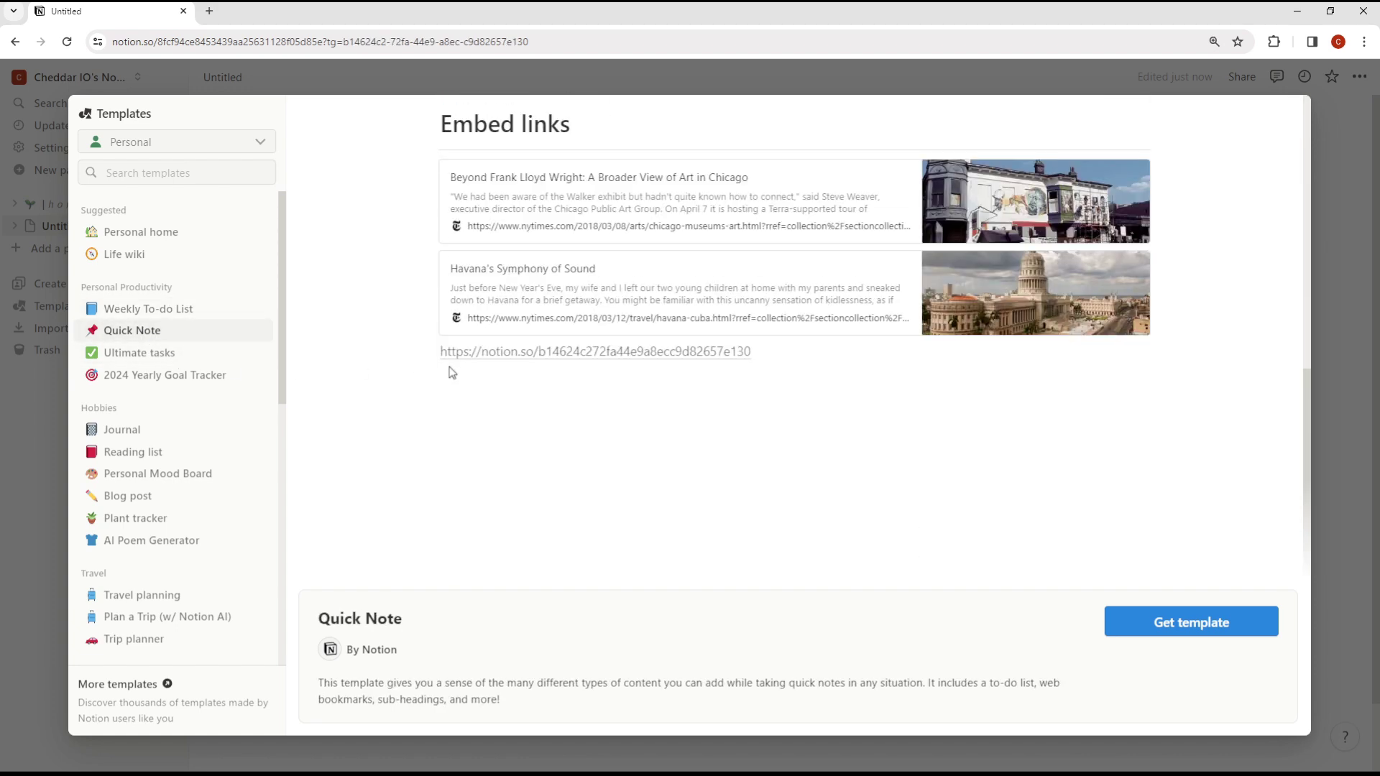
pyautogui.scroll(5, 452, 373)
# Preview the Ultimate tasks and 2024 Yearly Goal Tracker templates.
pyautogui.click(161, 353)
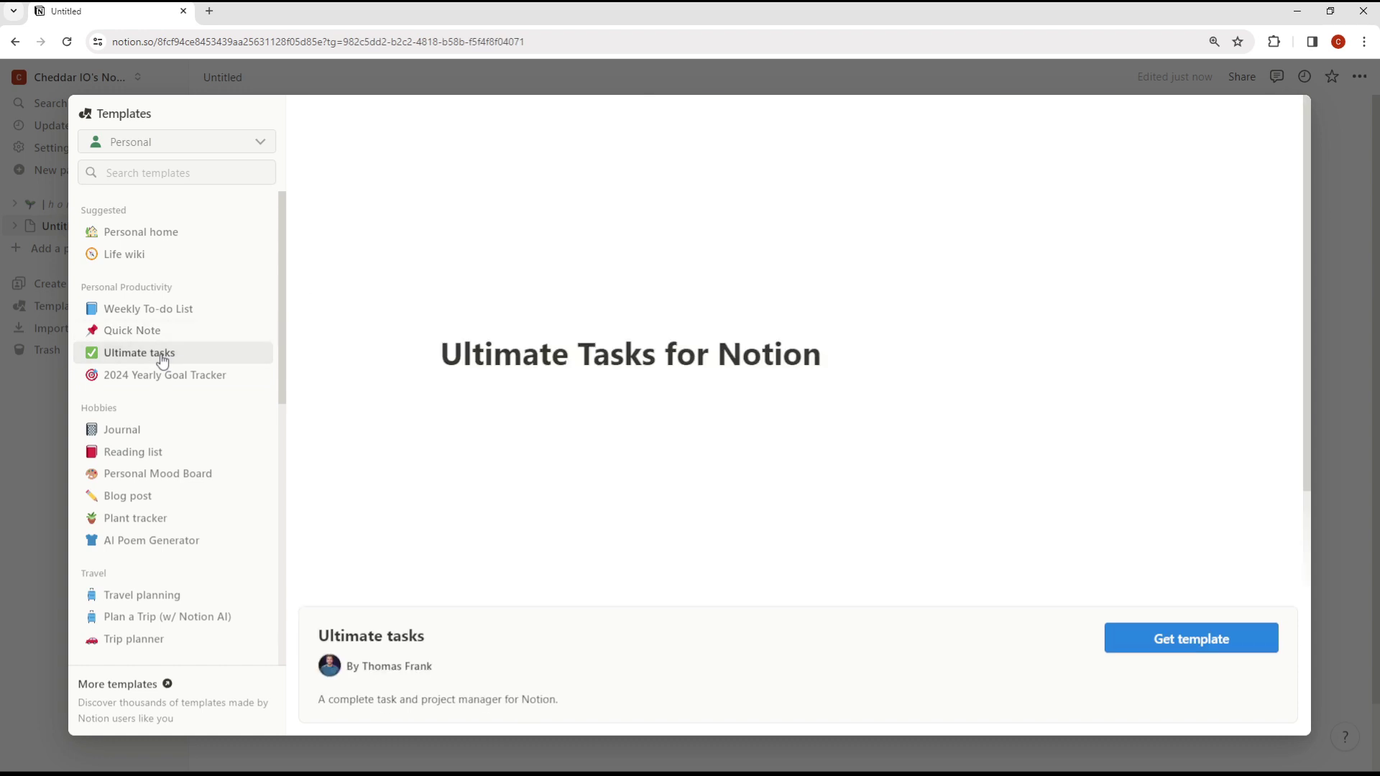
pyautogui.scroll(-7, 374, 396)
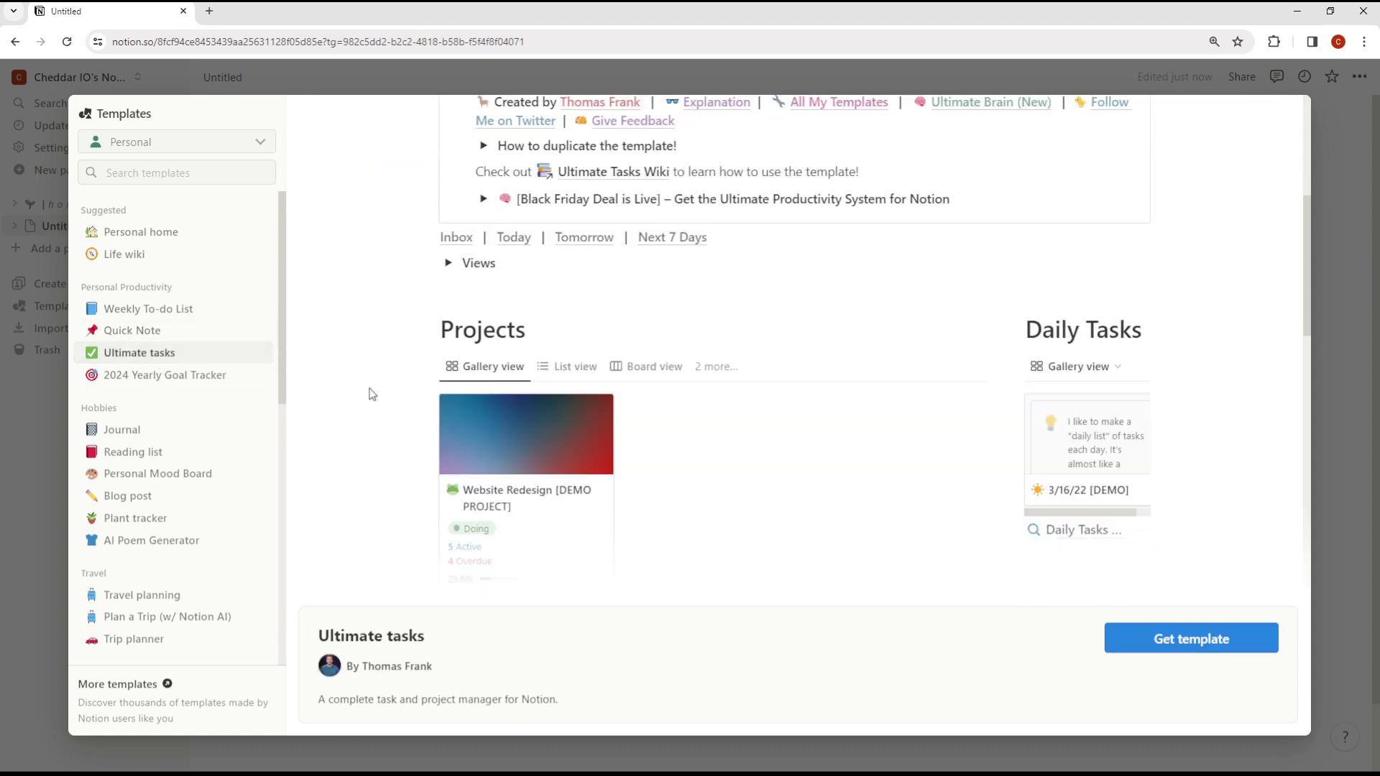
pyautogui.click(163, 378)
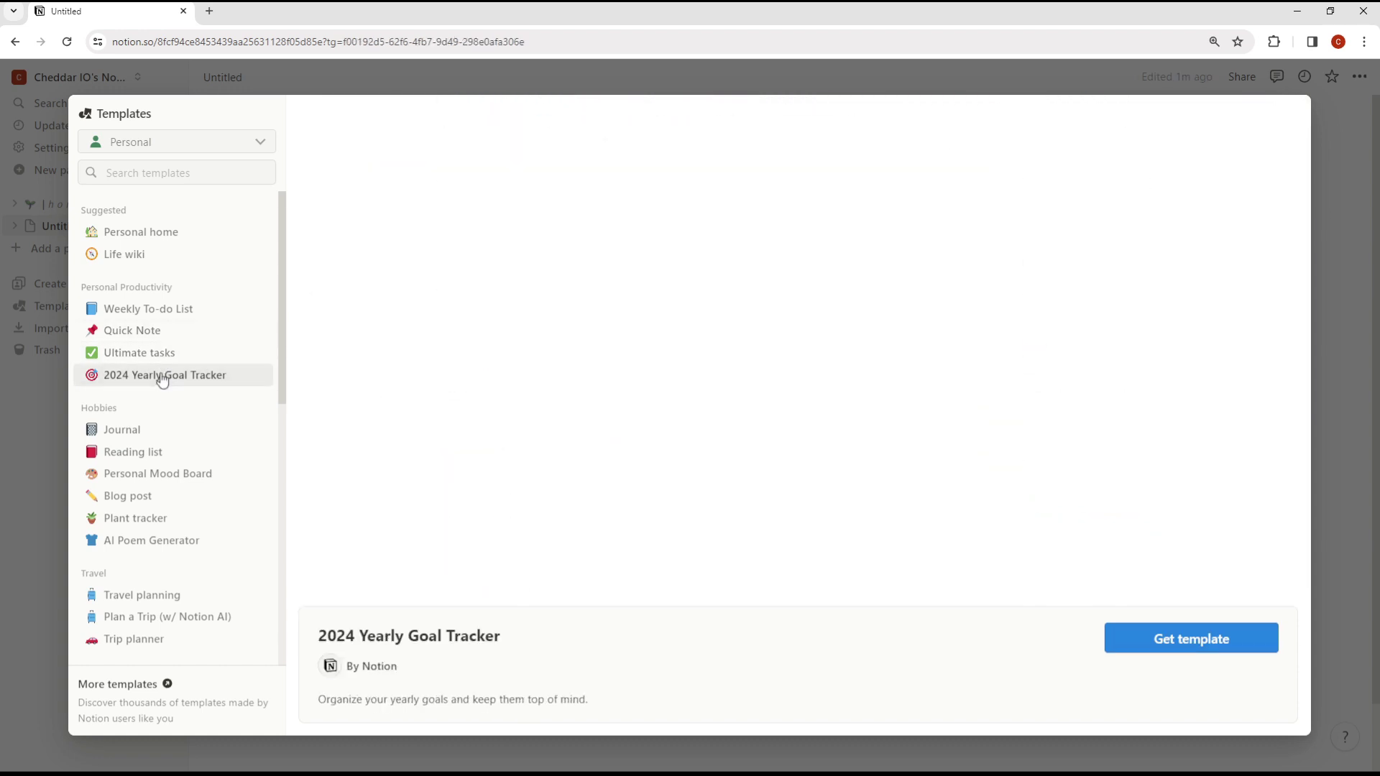
pyautogui.scroll(-7, 391, 431)
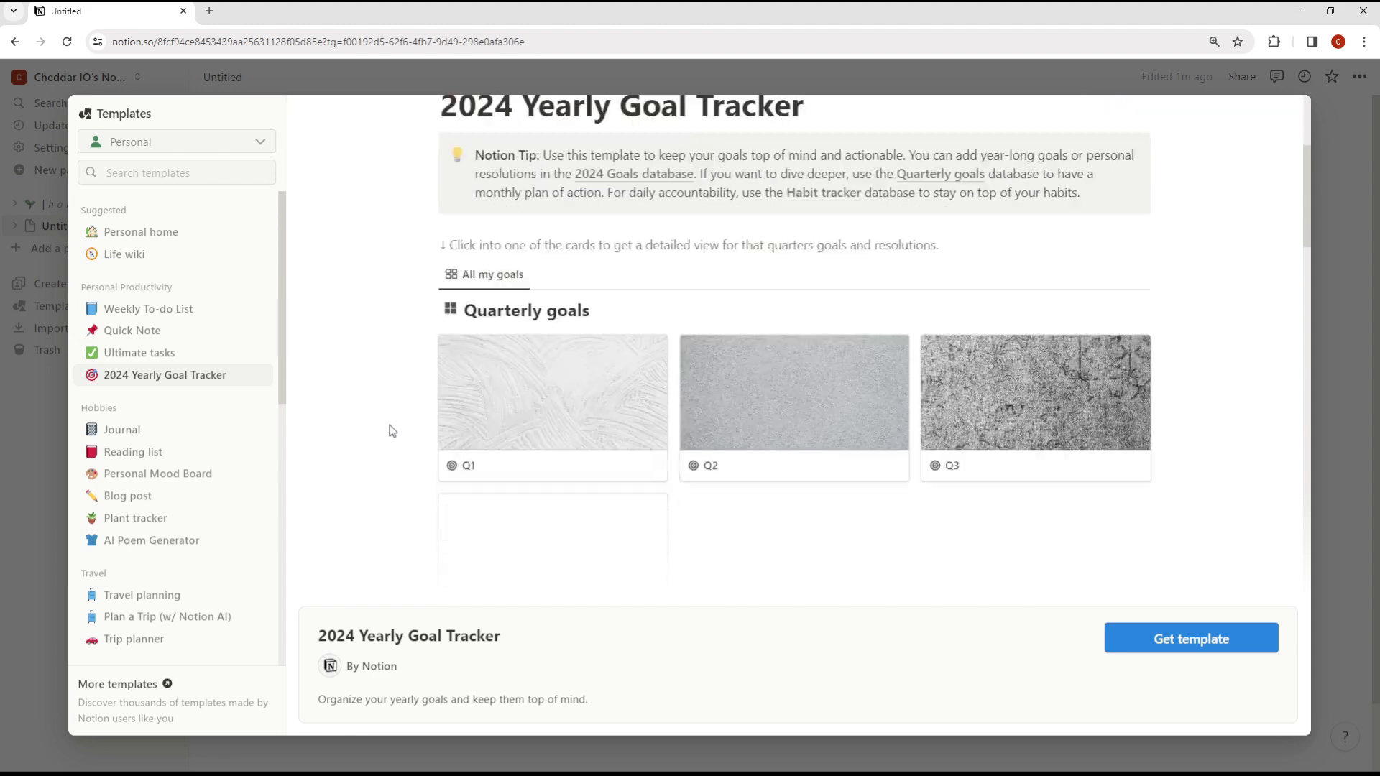
# Look at the Journal, Reading list and Personal Mood Board templates under Hobbies.
pyautogui.scroll(-2, 173, 338)
pyautogui.click(133, 287)
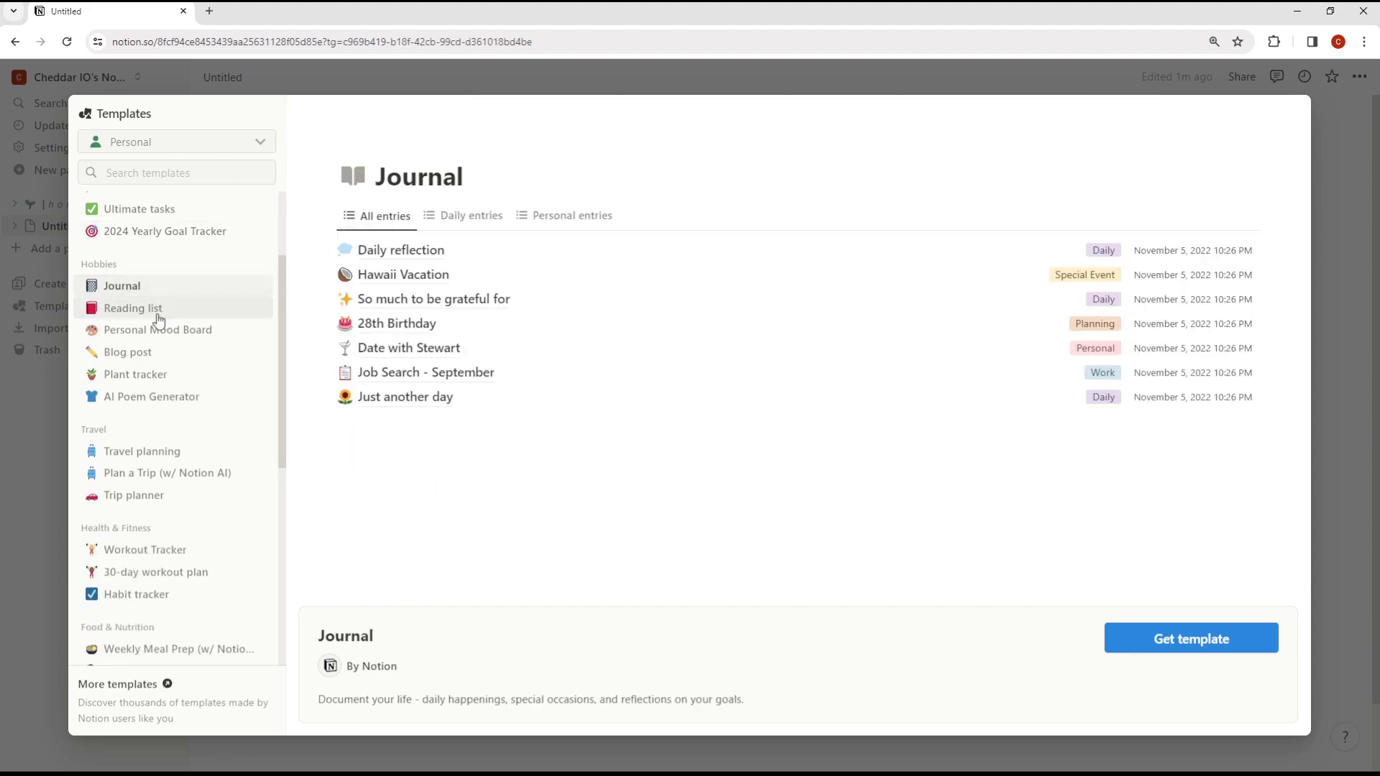
pyautogui.click(159, 315)
pyautogui.click(158, 337)
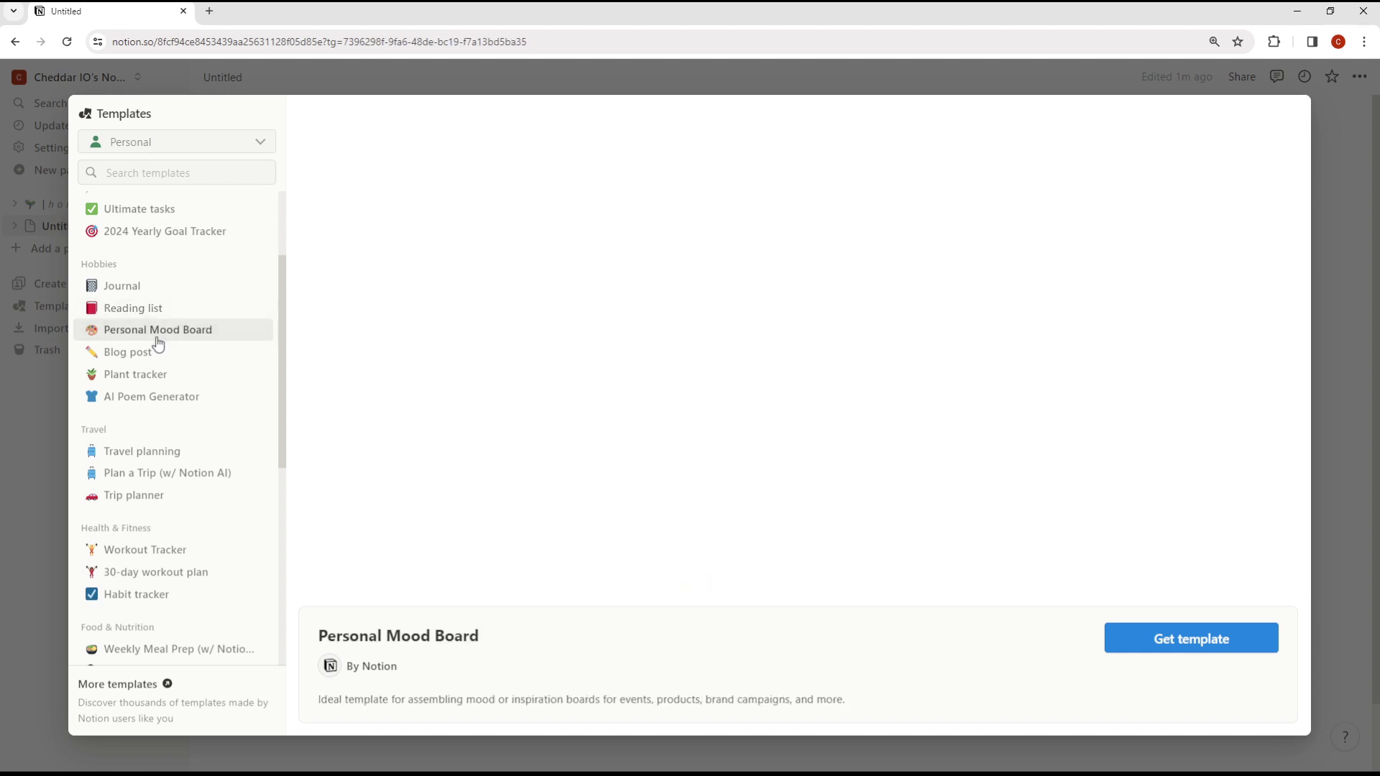
pyautogui.scroll(2, 162, 337)
pyautogui.scroll(-2, 179, 360)
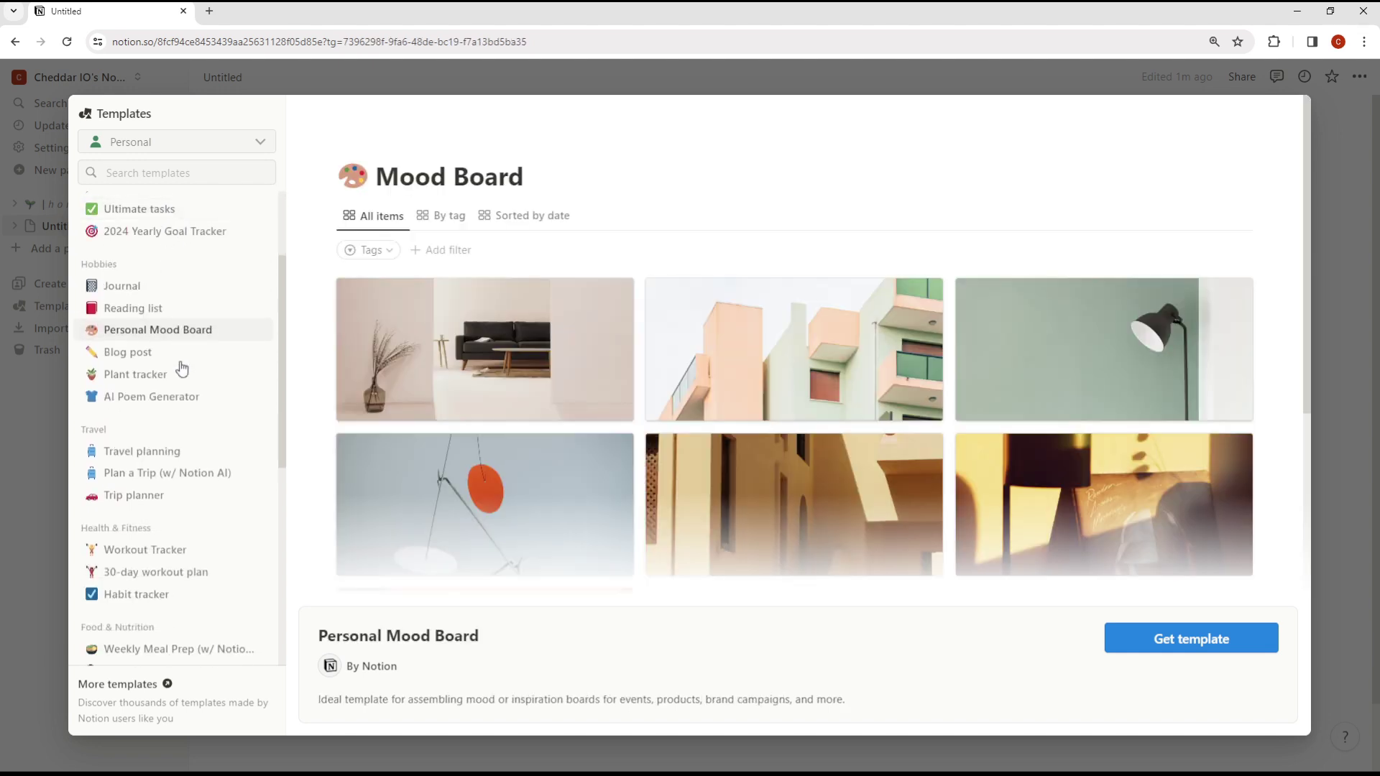
# Preview the Expense Tracker template under Personal Finance and check the remaining career and housing template categories.
pyautogui.scroll(-4, 182, 369)
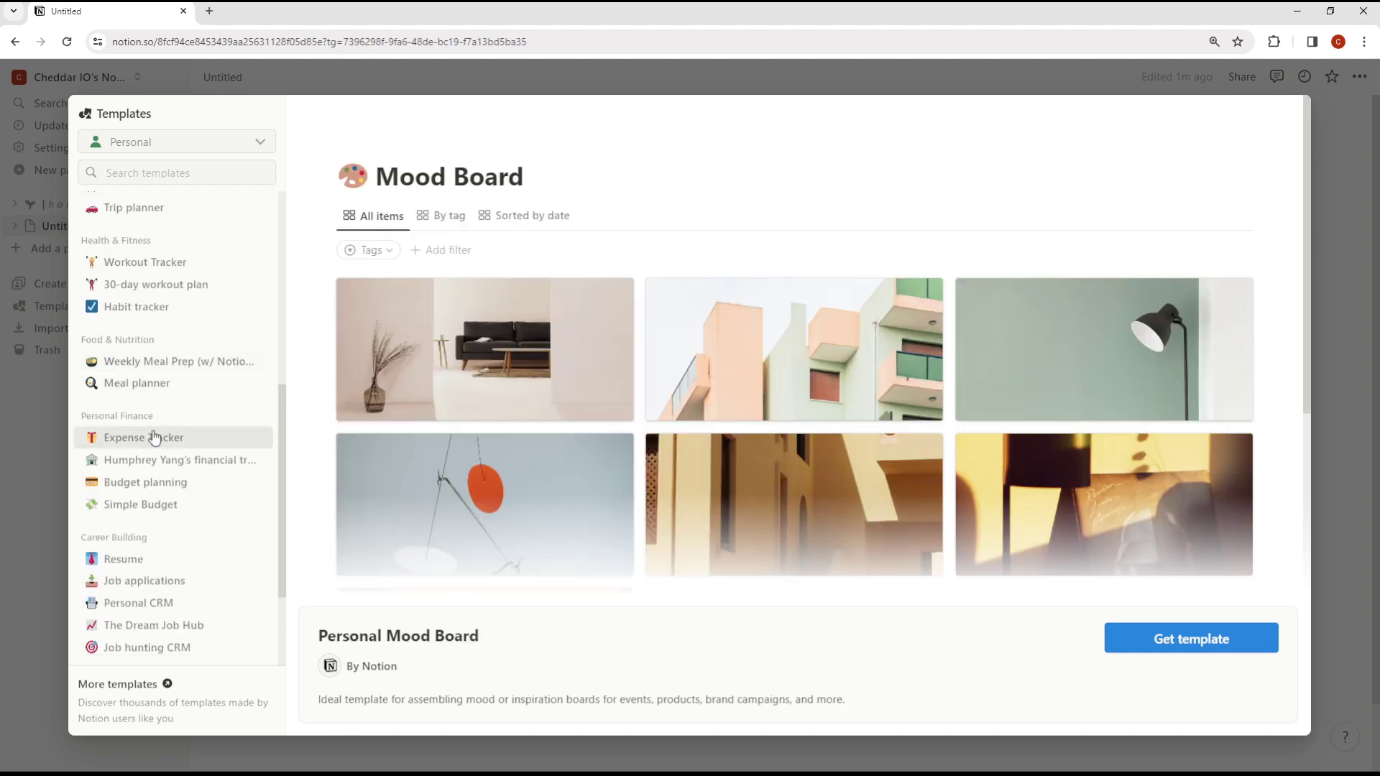
pyautogui.click(153, 436)
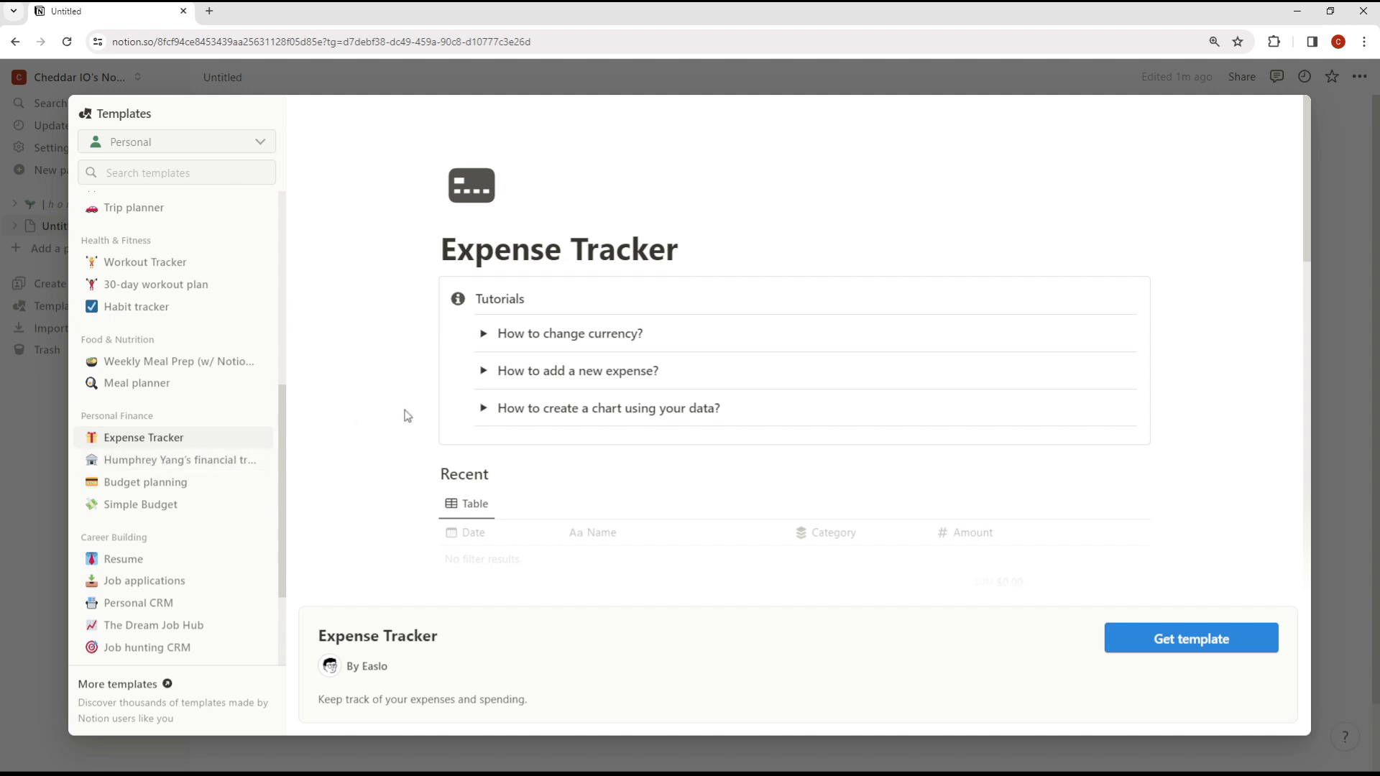
pyautogui.scroll(-5, 404, 414)
pyautogui.scroll(5, 511, 420)
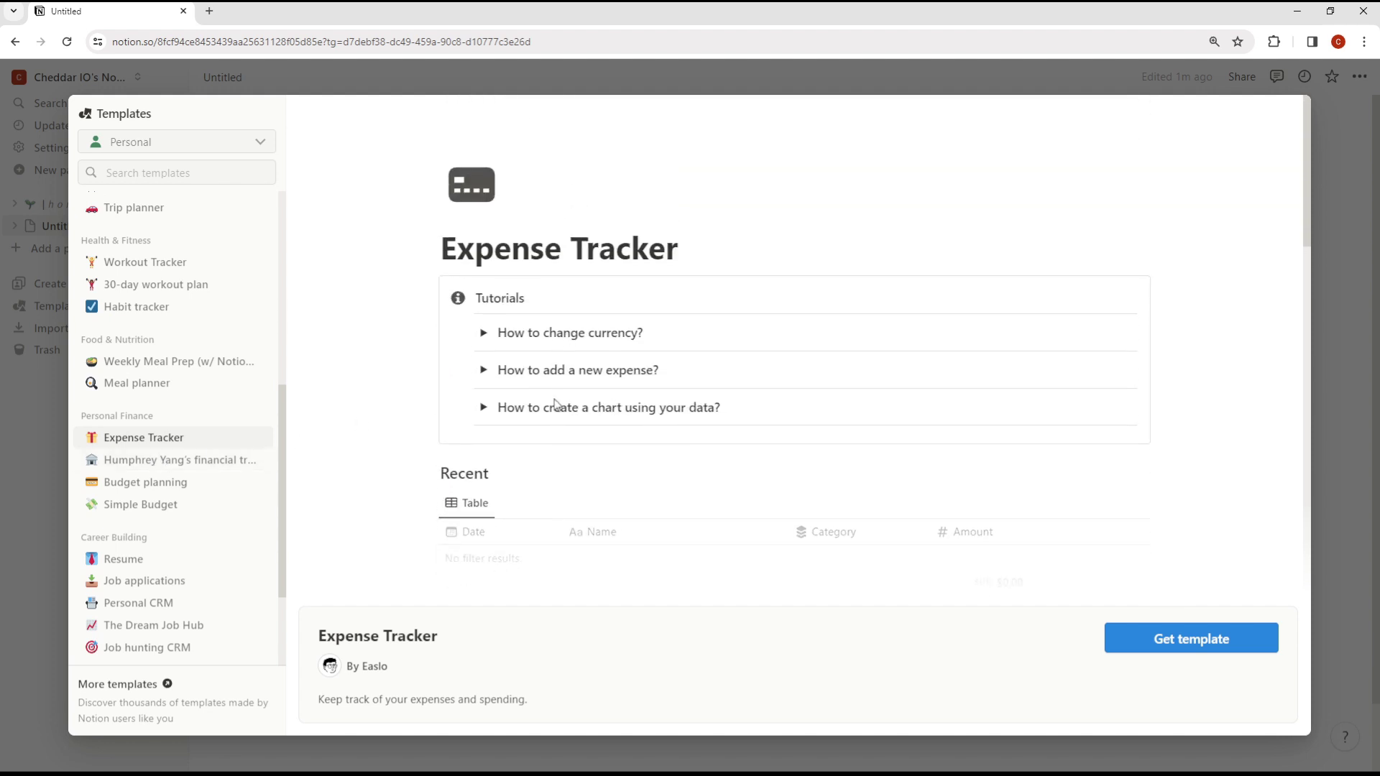
pyautogui.scroll(-2, 222, 441)
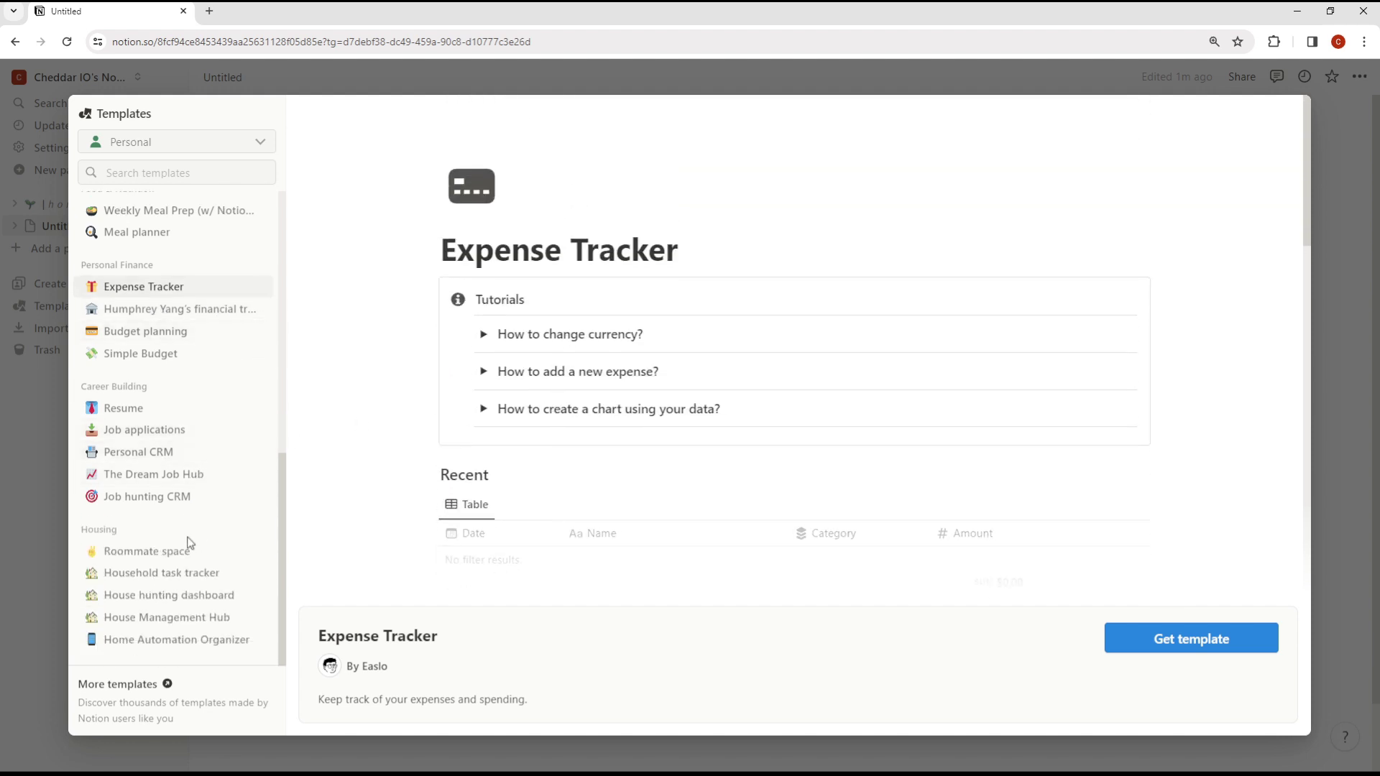
# Go back through the Personal template list and preview the 30-day workout plan under Health & Fitness.
pyautogui.scroll(3, 156, 414)
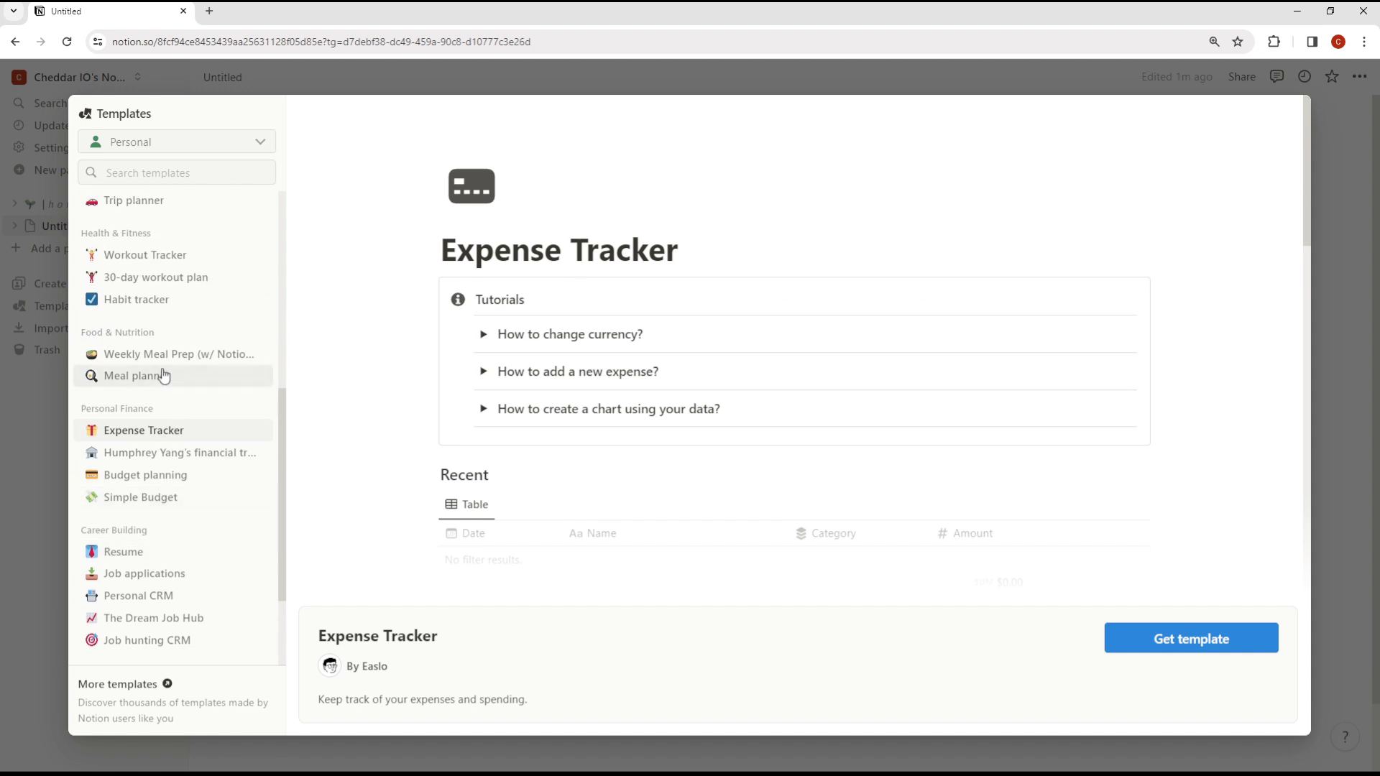
pyautogui.scroll(3, 176, 449)
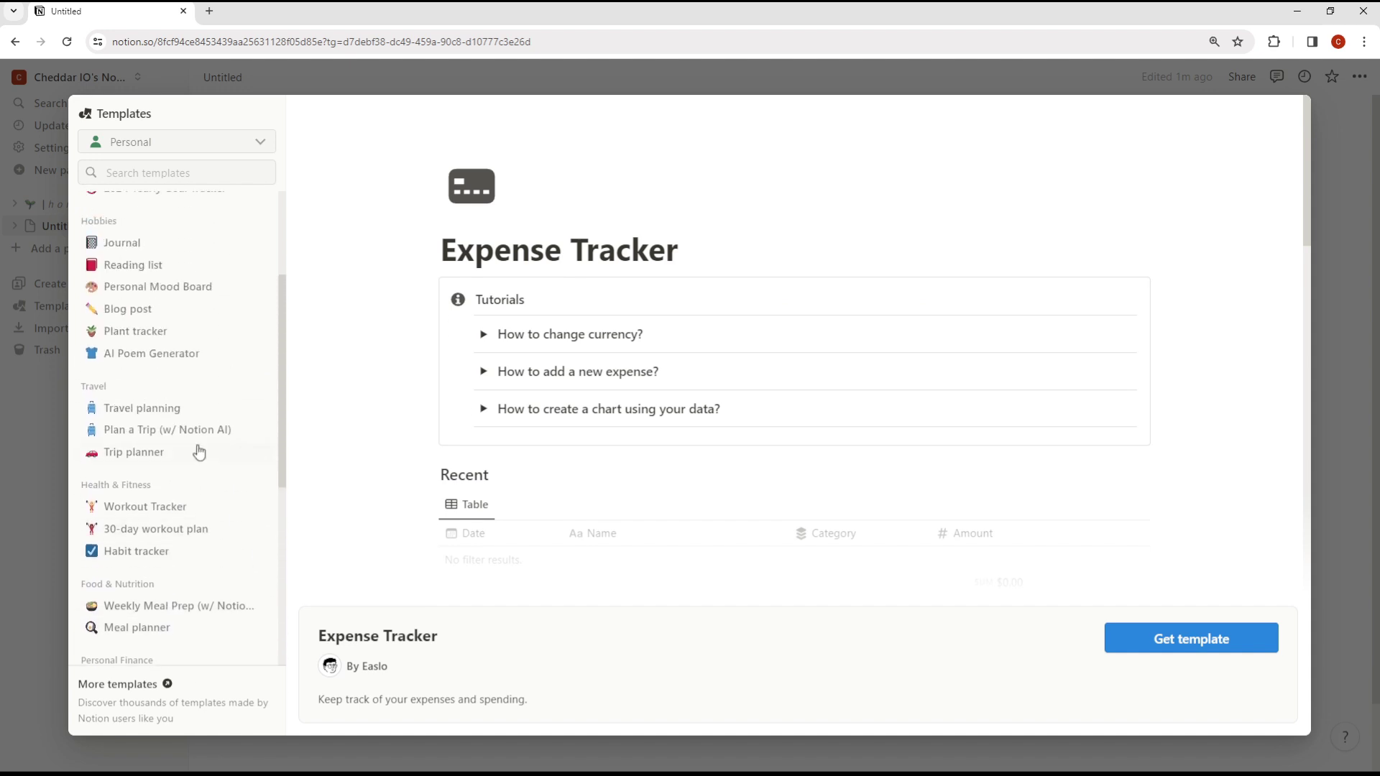
pyautogui.scroll(-2, 203, 453)
pyautogui.click(174, 425)
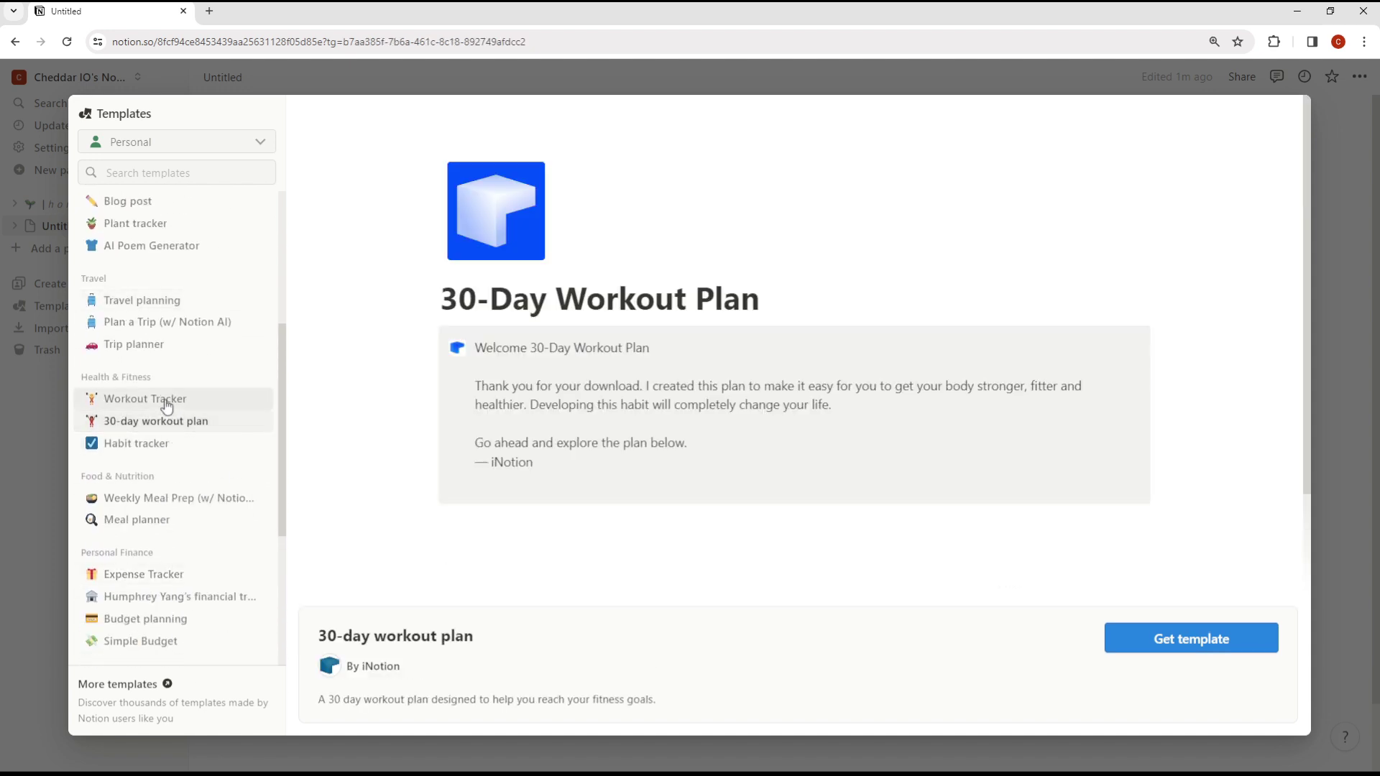
pyautogui.scroll(-2, 363, 425)
# Preview the Workout Tracker template, including its video, schedule calendar and exercise board.
pyautogui.click(191, 401)
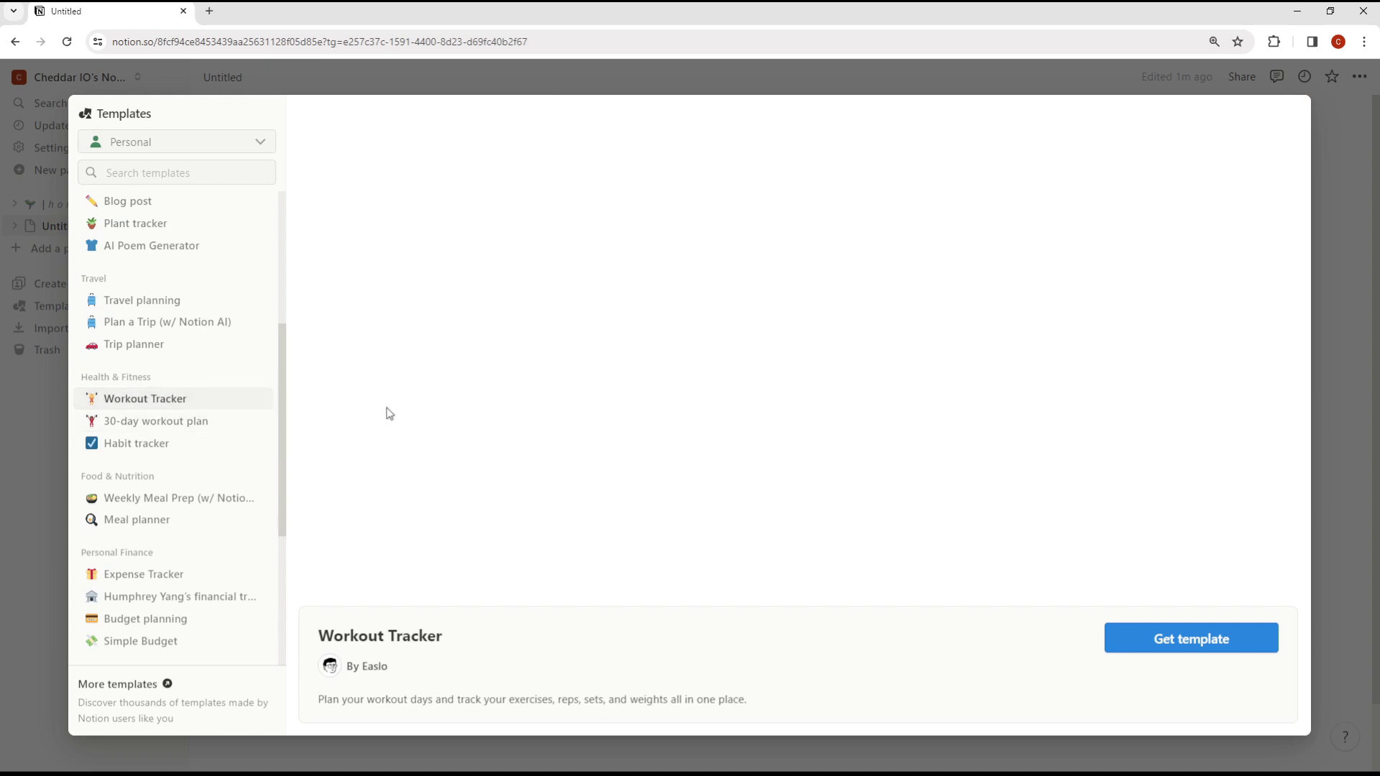
pyautogui.scroll(-10, 389, 410)
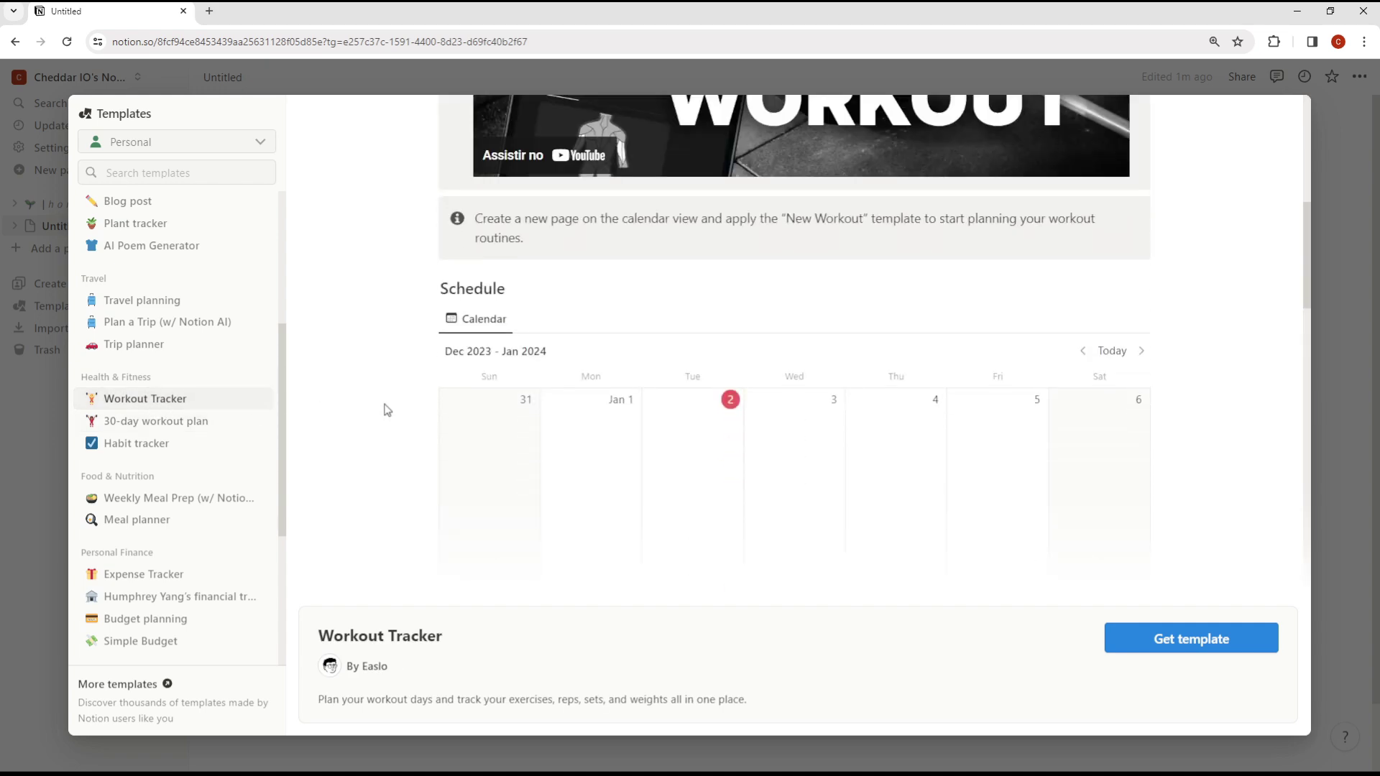
pyautogui.scroll(-9, 389, 410)
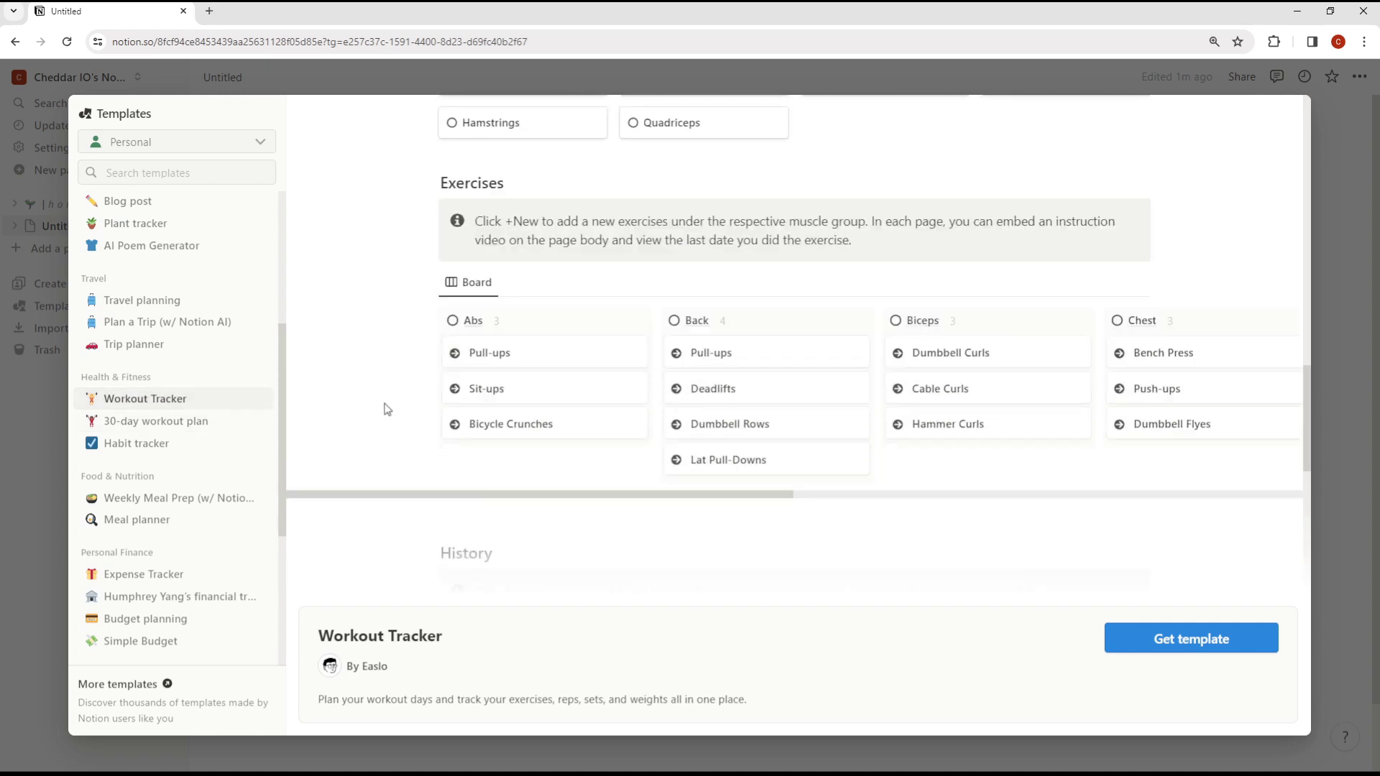
pyautogui.scroll(5, 390, 409)
pyautogui.scroll(12, 388, 408)
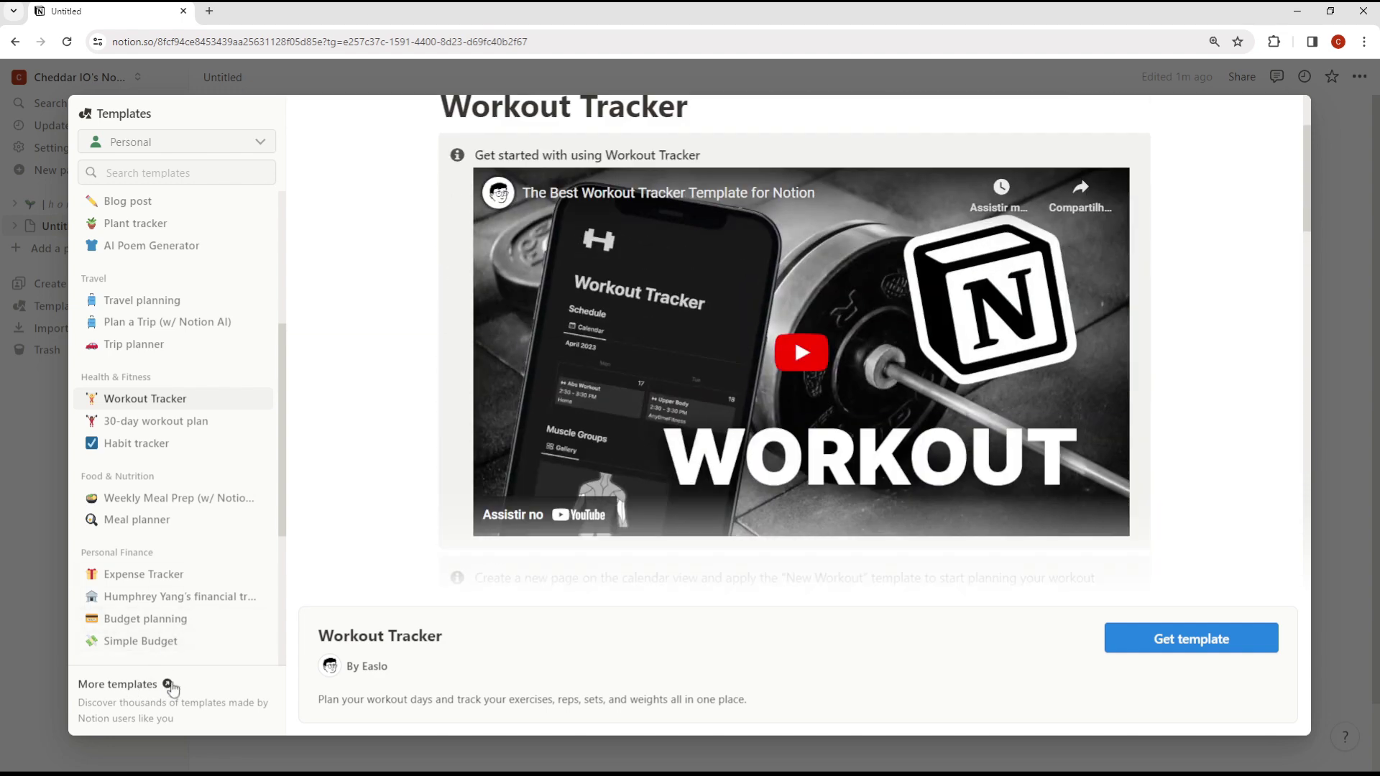
# Open the full online Notion Templates gallery and browse the templates in its Personal category.
pyautogui.click(149, 685)
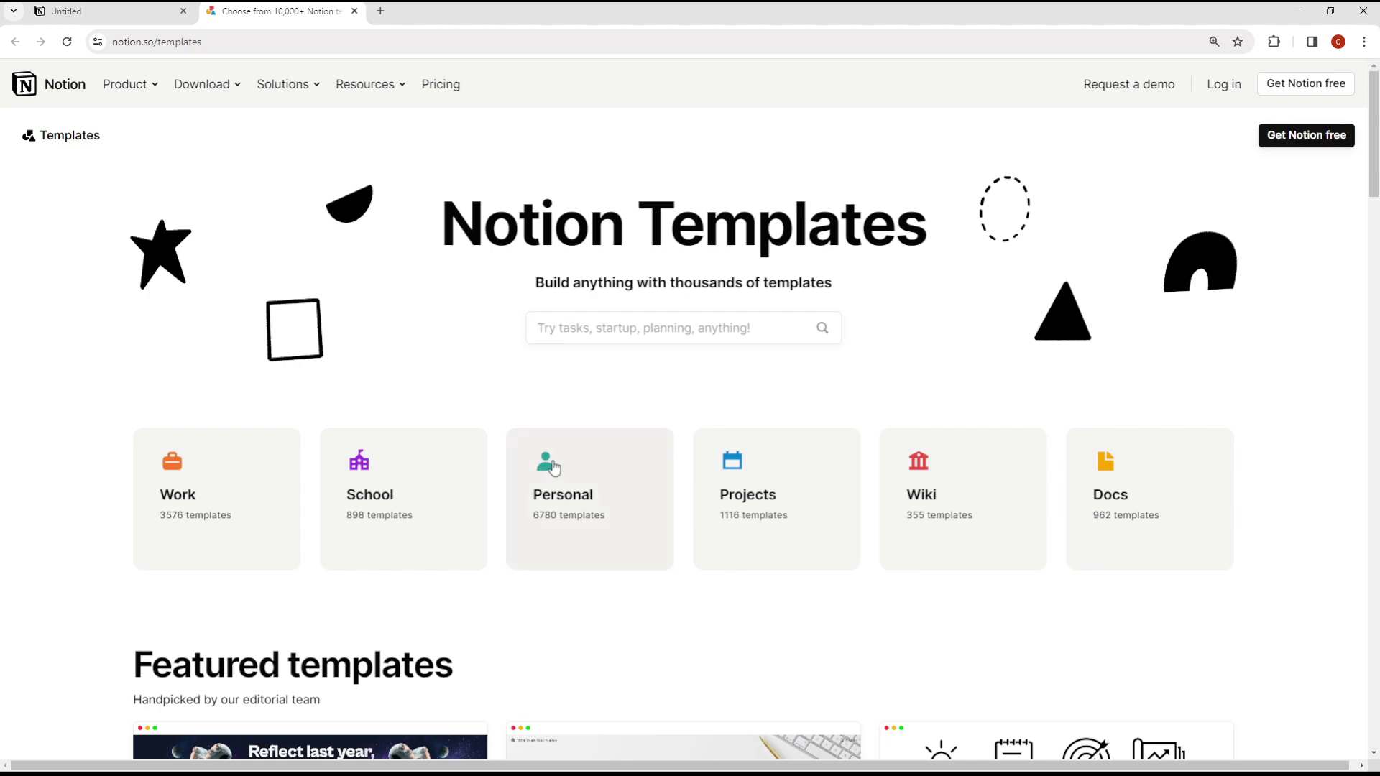
pyautogui.scroll(-5, 532, 406)
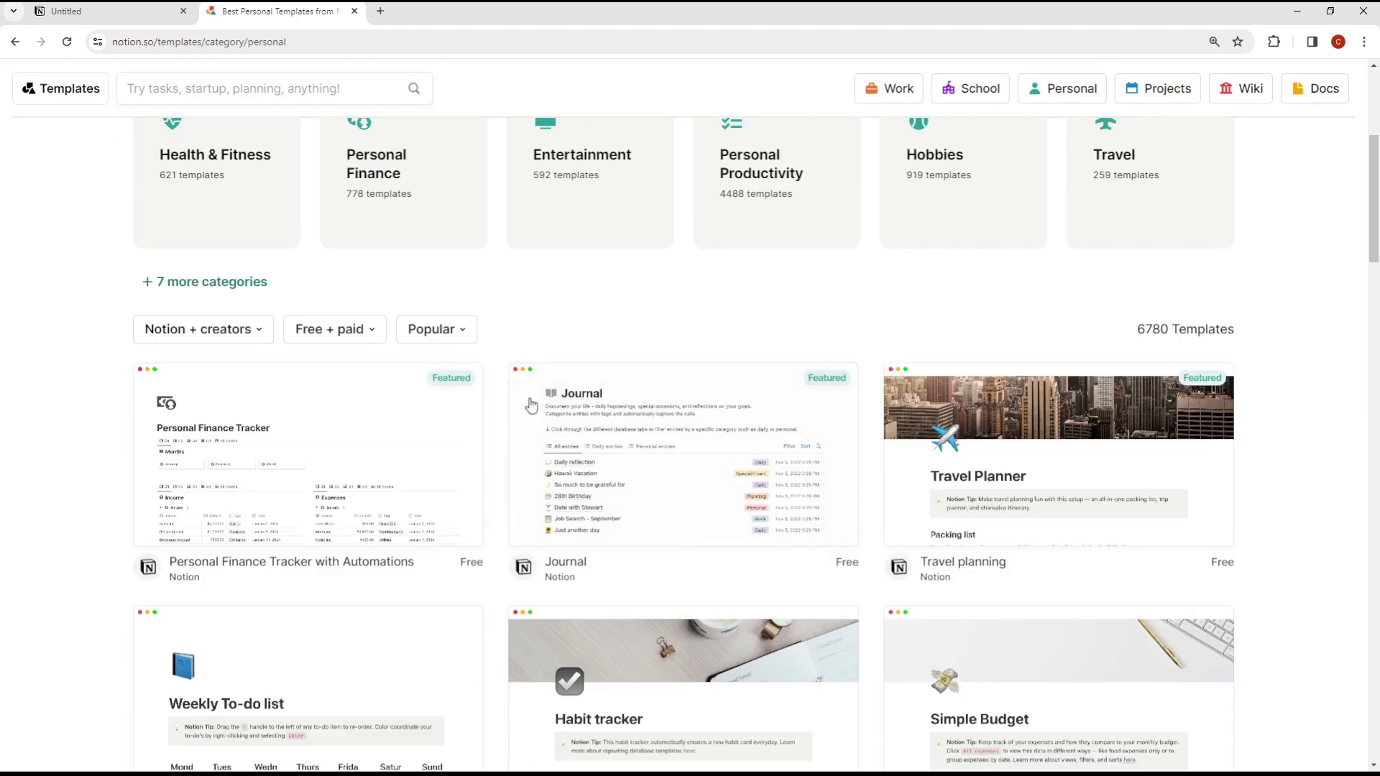
pyautogui.scroll(-3, 105, 407)
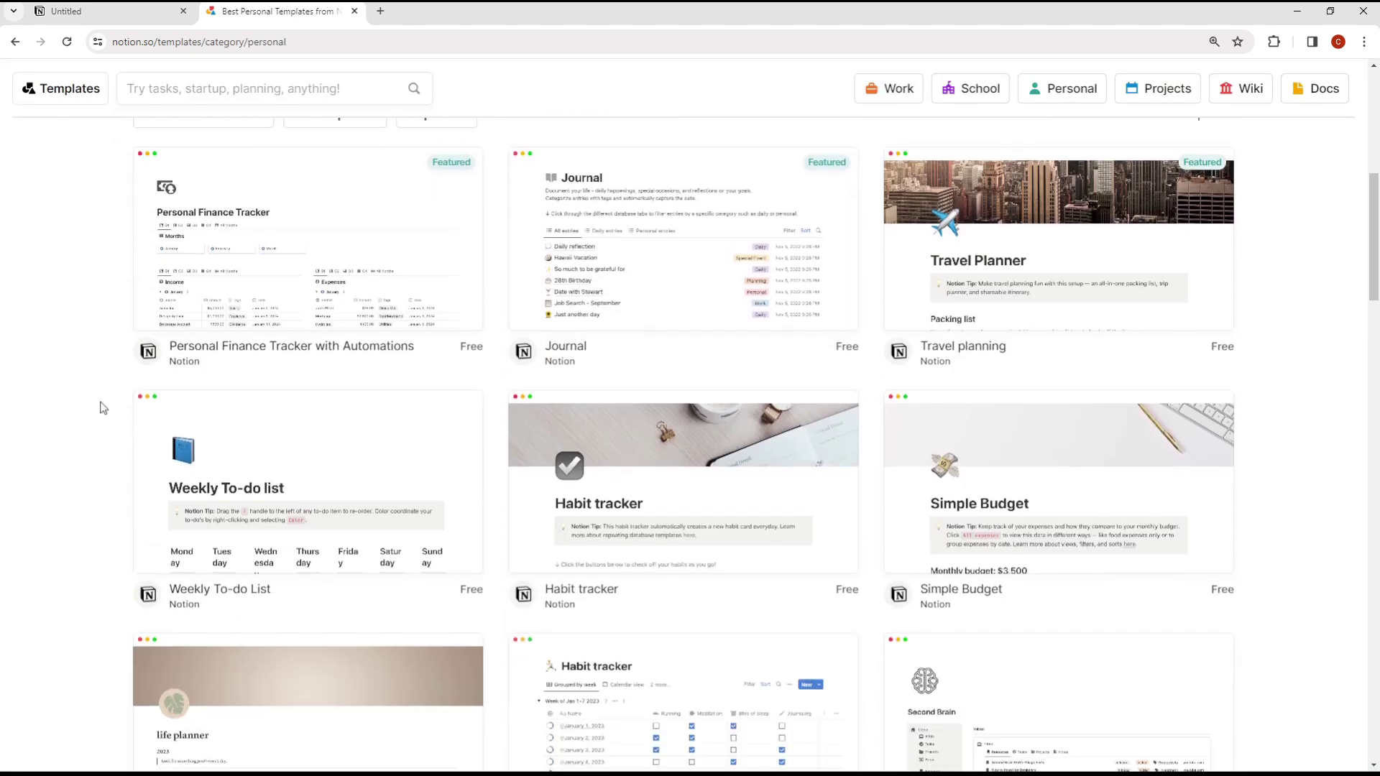
pyautogui.scroll(-4, 105, 422)
pyautogui.scroll(-3, 102, 424)
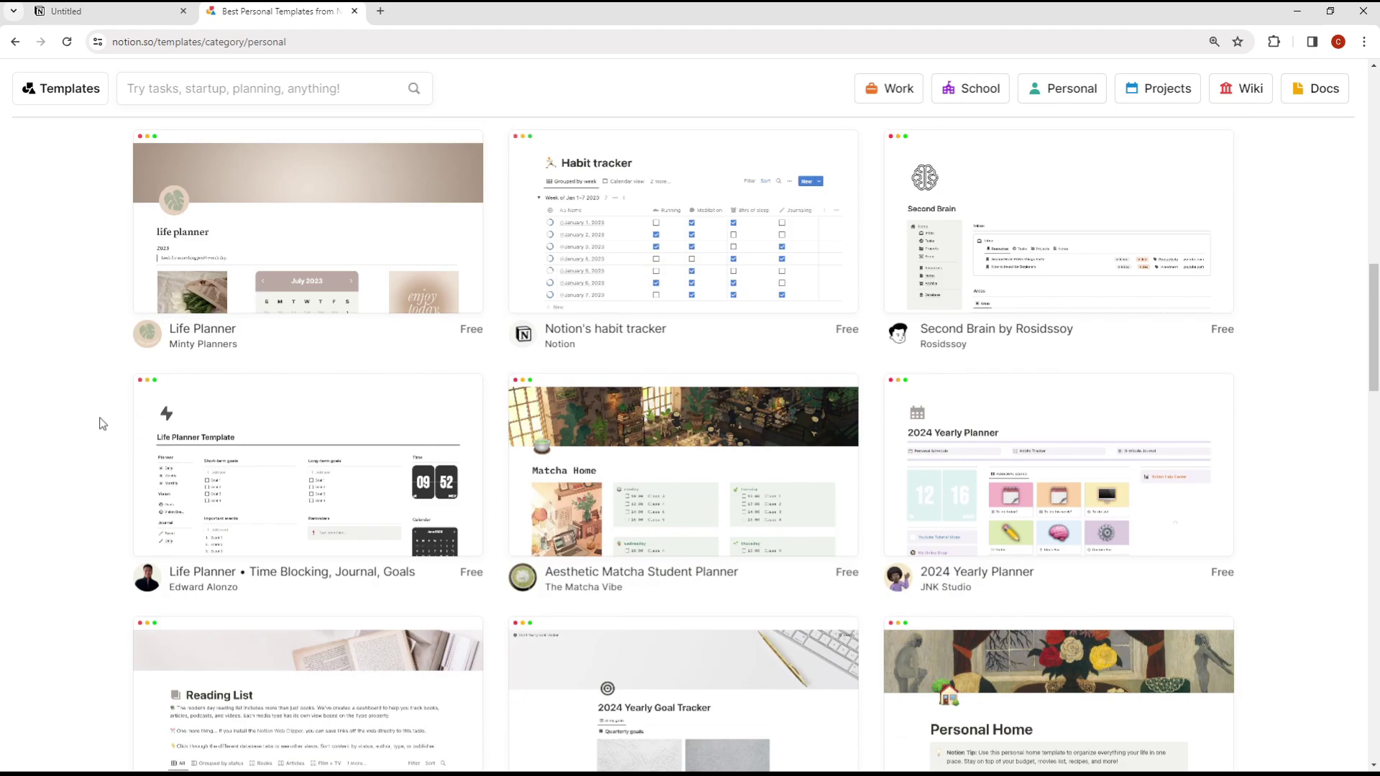
# Add the free Aesthetic Matcha Student Planner template to the workspace and return to the Personal template gallery.
pyautogui.click(679, 476)
pyautogui.scroll(-3, 637, 453)
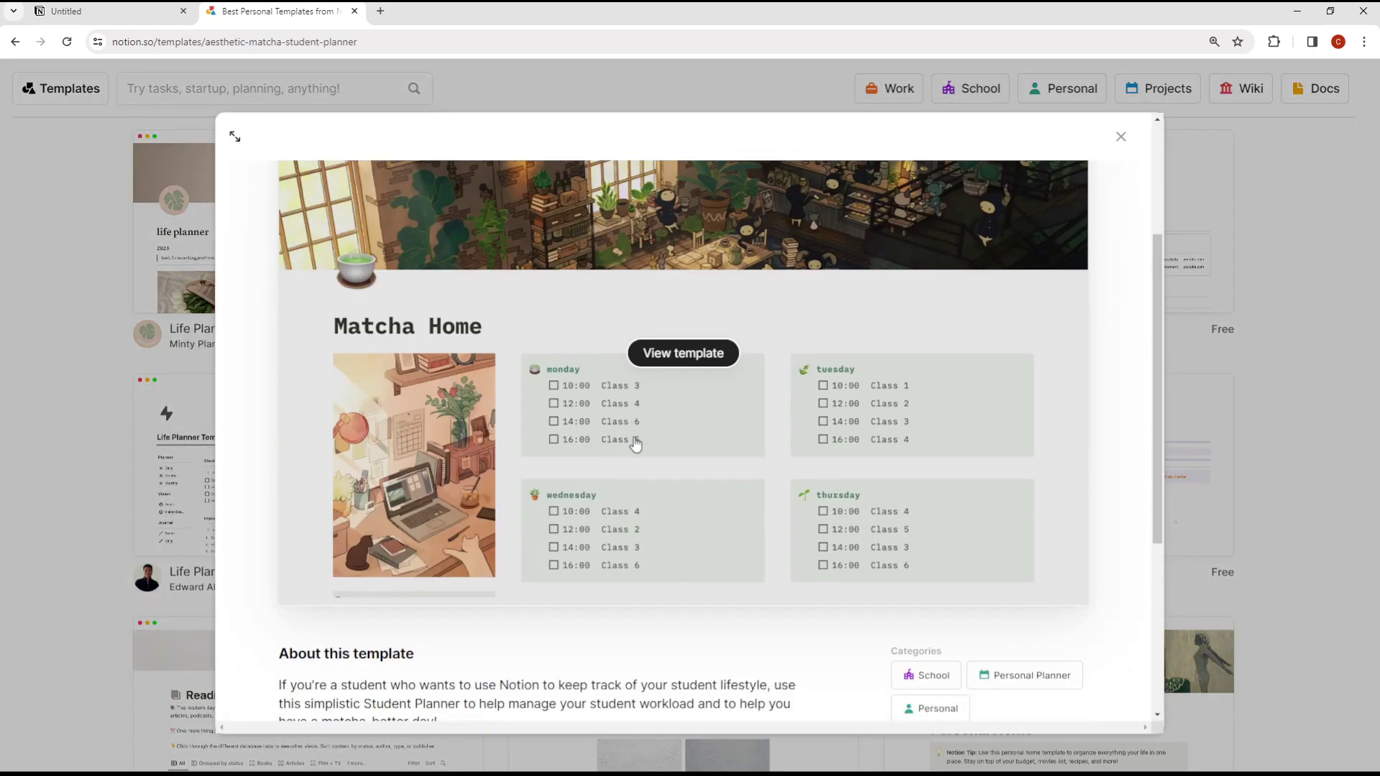
pyautogui.scroll(3, 635, 444)
pyautogui.click(970, 275)
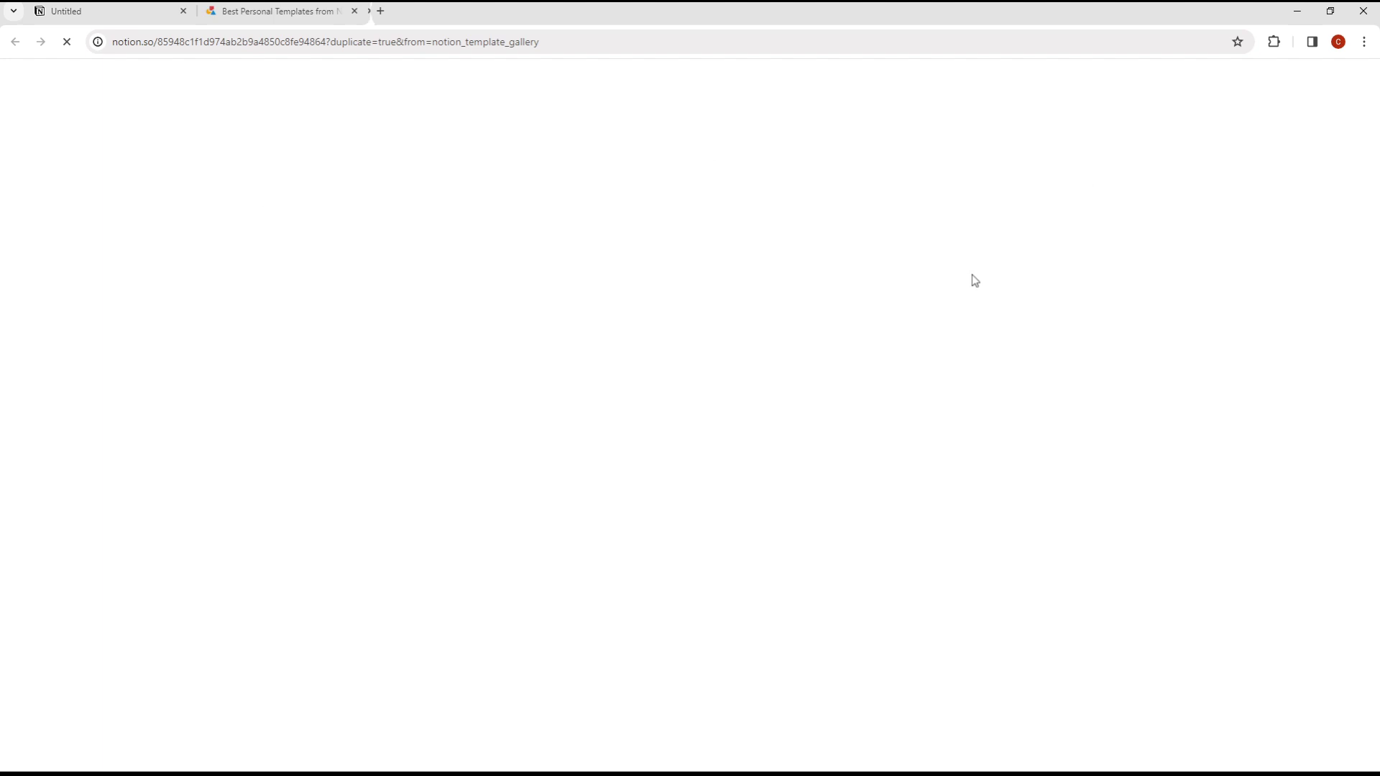
pyautogui.click(303, 20)
pyautogui.click(68, 447)
# Browse the remaining Personal templates on page 1 of the gallery and all those on page 2.
pyautogui.scroll(-4, 70, 448)
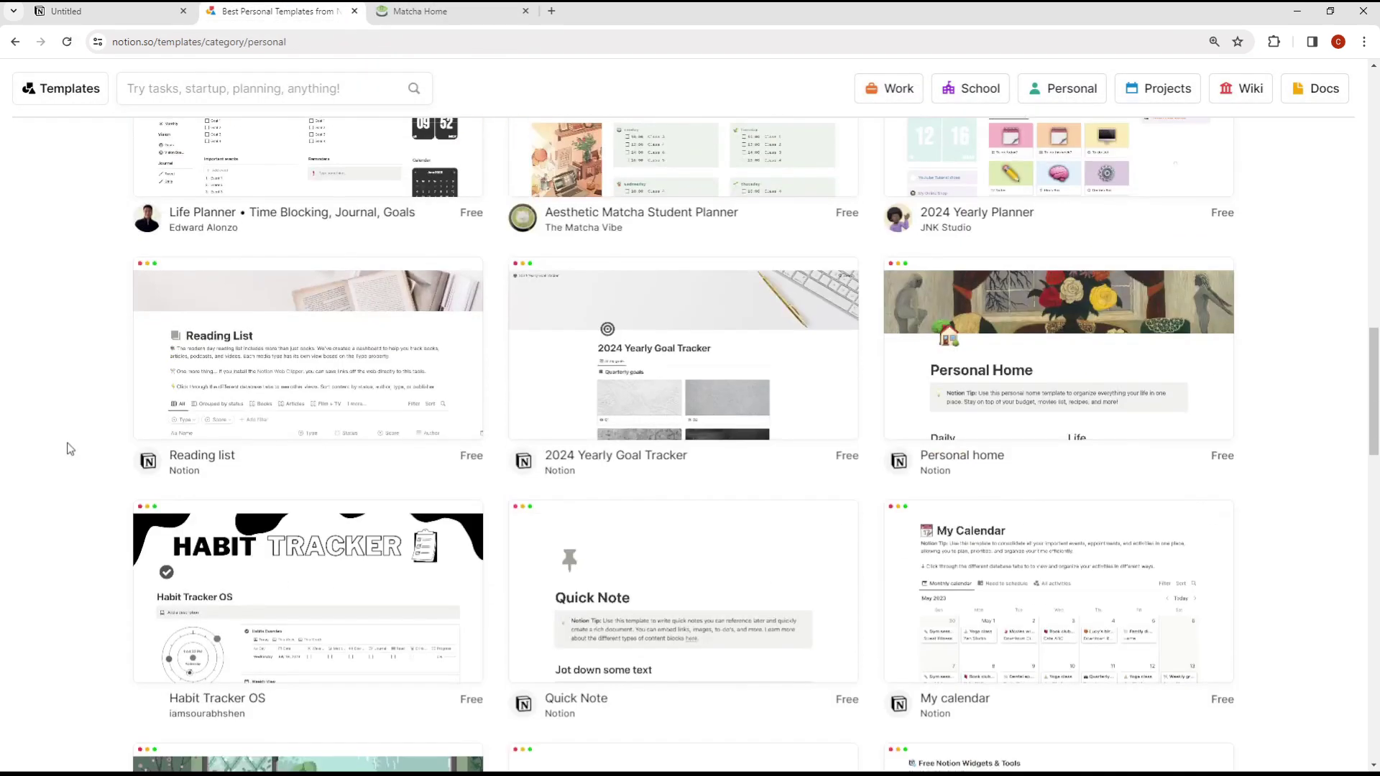
pyautogui.scroll(-4, 356, 488)
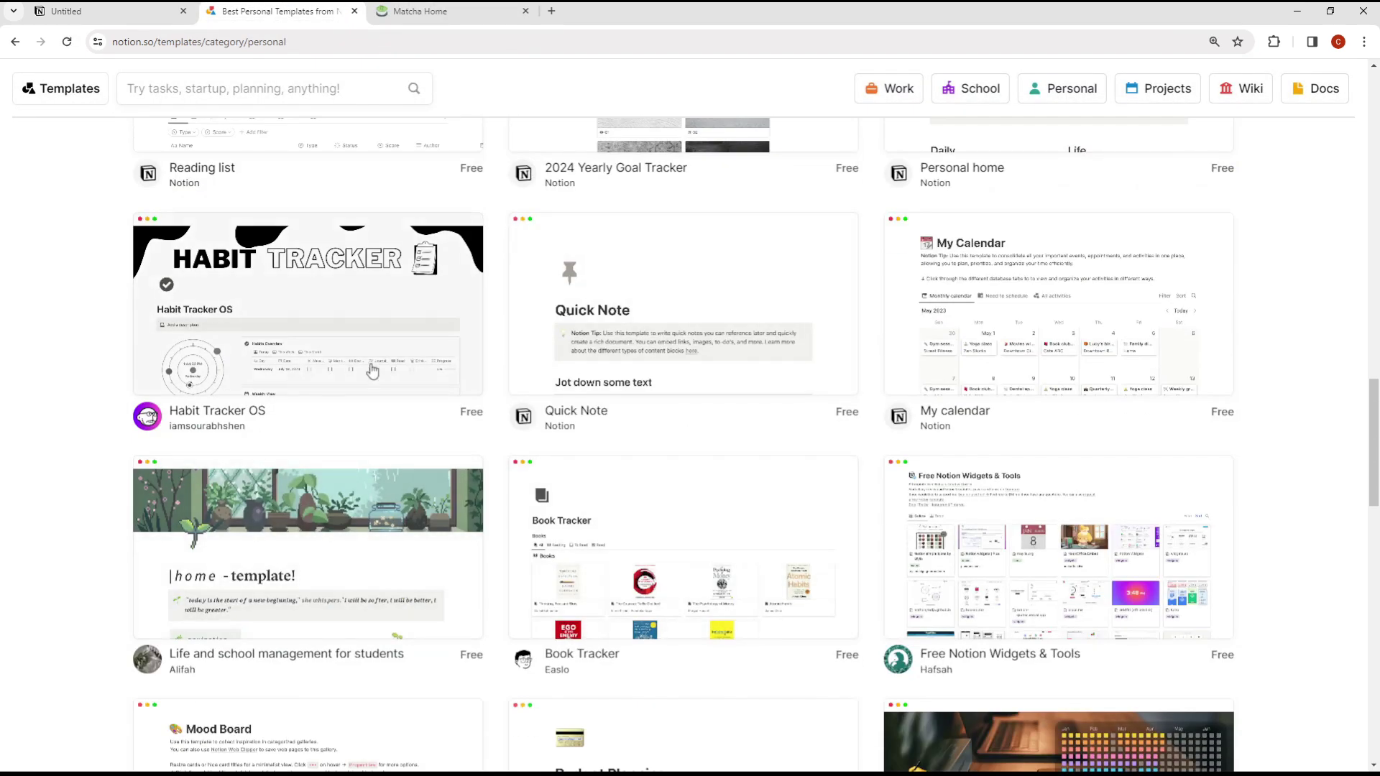
pyautogui.scroll(-2, 11, 399)
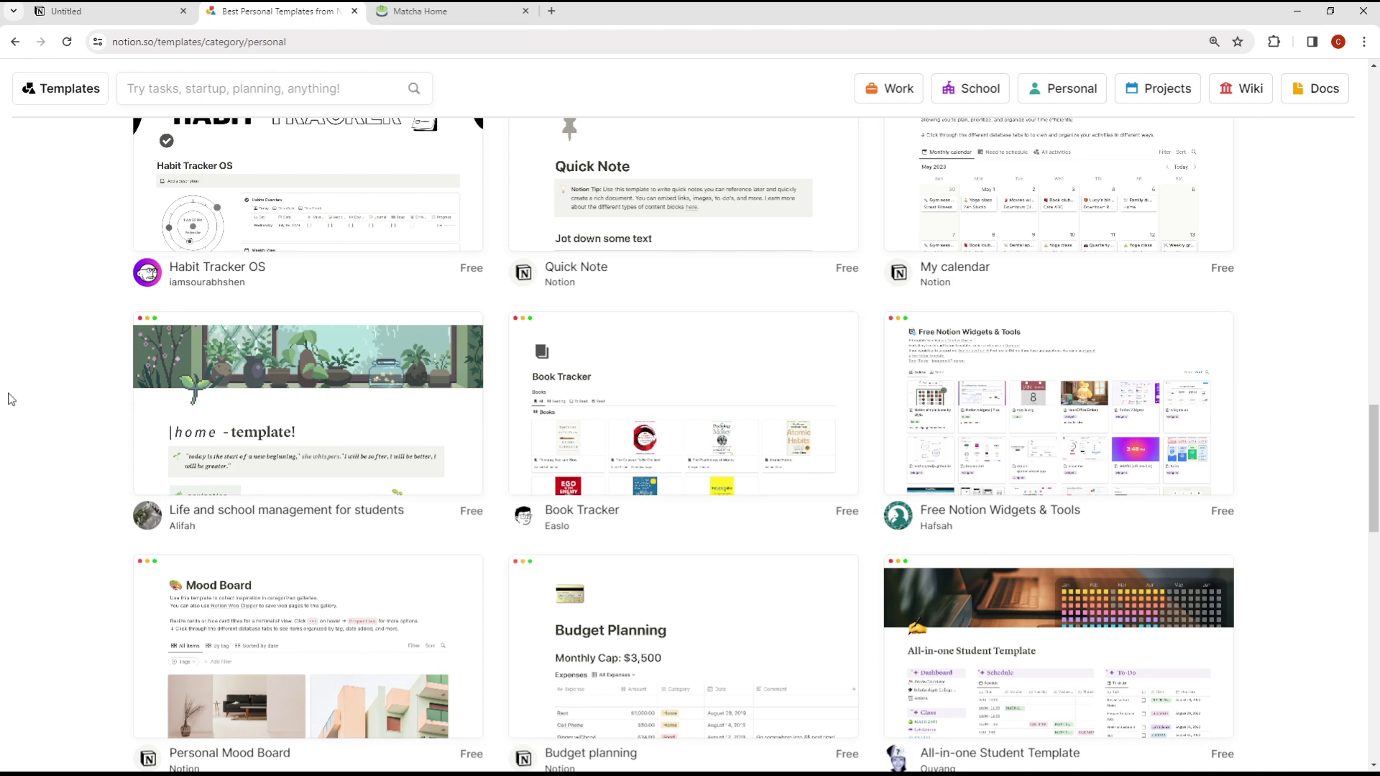
pyautogui.scroll(-2, 11, 399)
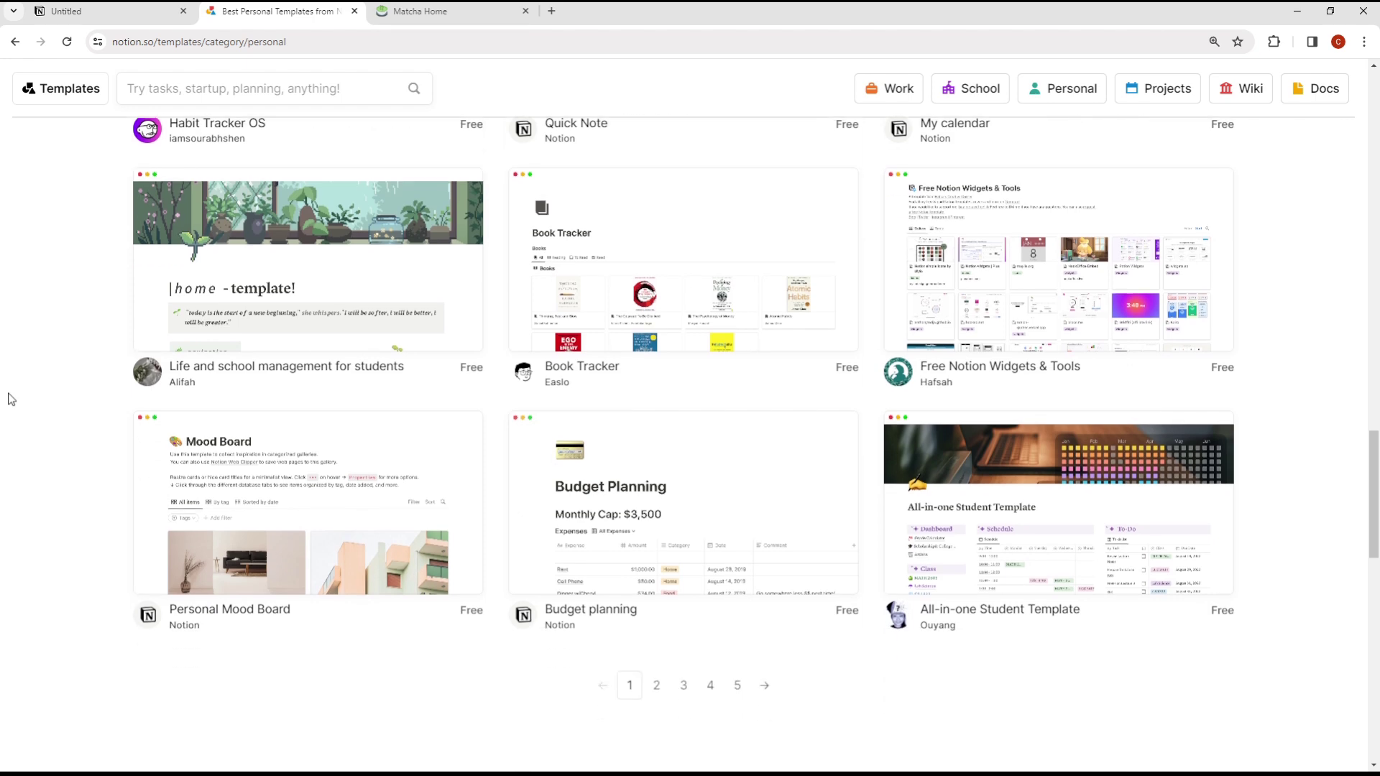
pyautogui.click(655, 687)
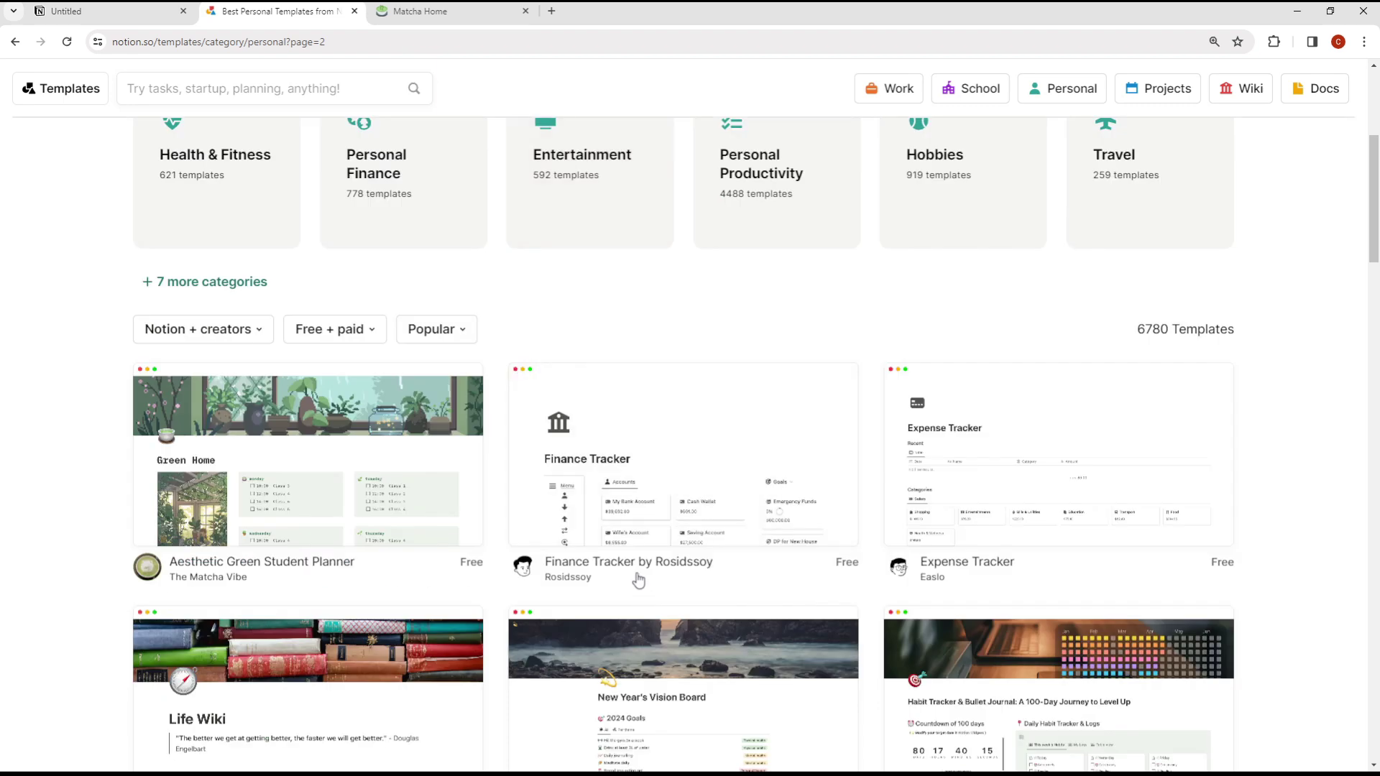
pyautogui.scroll(-12, 604, 567)
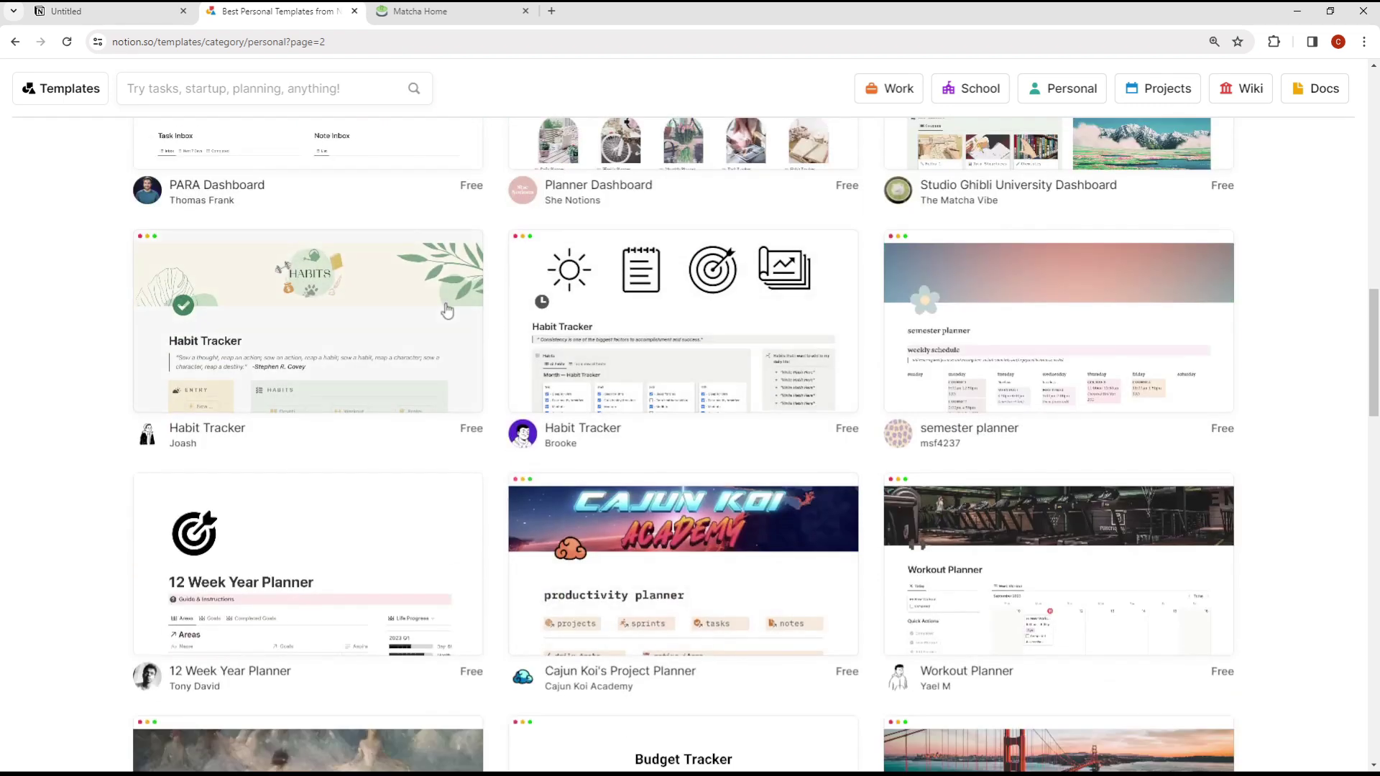
pyautogui.scroll(-4, 501, 308)
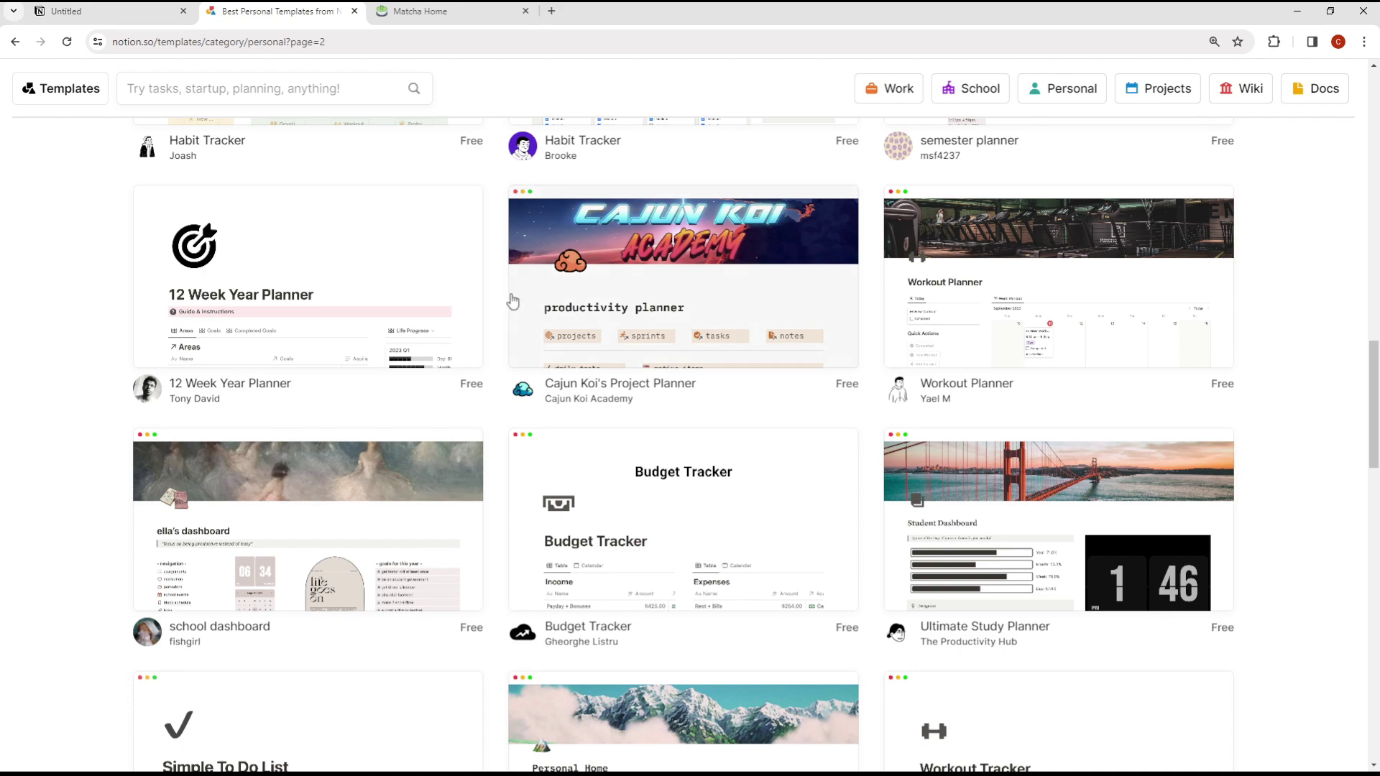
pyautogui.scroll(-4, 510, 301)
pyautogui.scroll(-4, 513, 309)
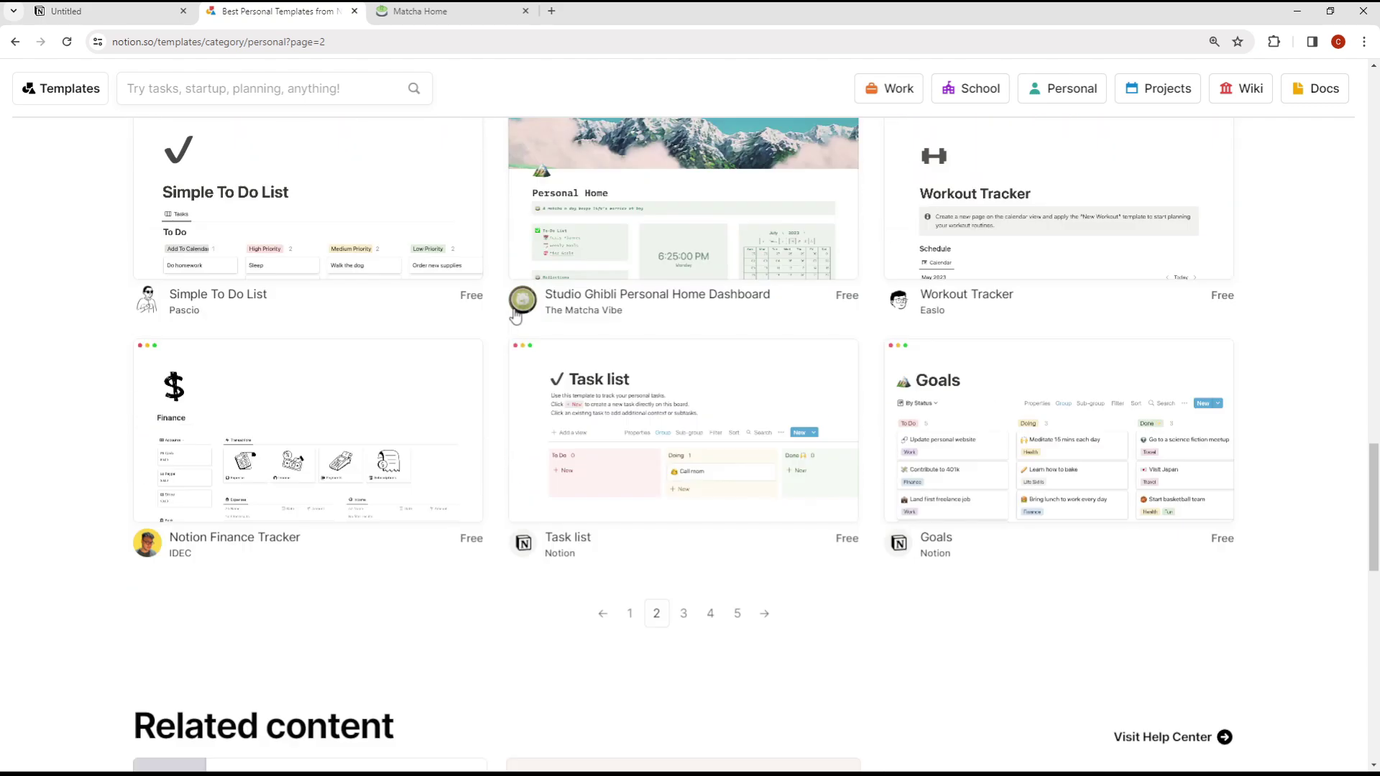
# Open the Studio Ghibli Personal Home Dashboard details and view its live template page.
pyautogui.click(663, 295)
pyautogui.scroll(-5, 611, 333)
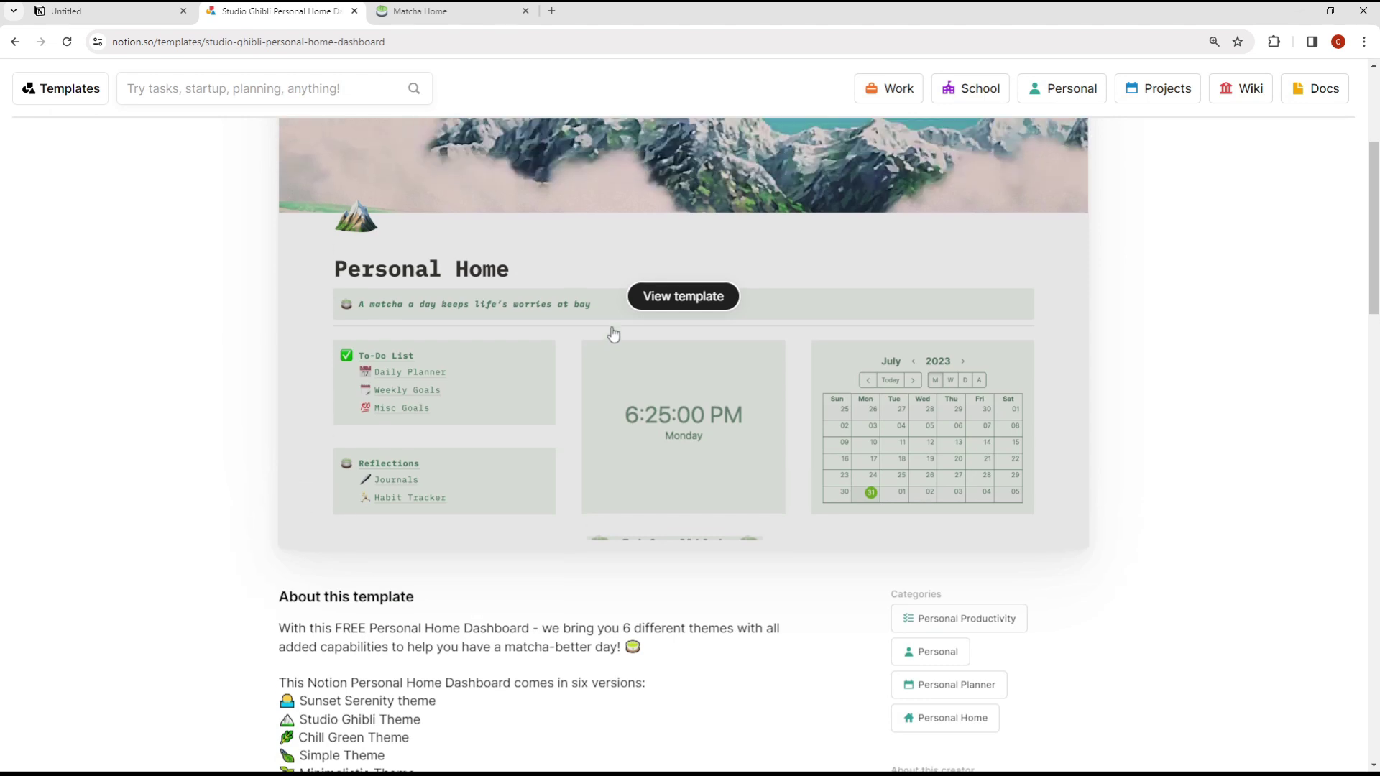
pyautogui.scroll(1, 614, 335)
pyautogui.click(683, 370)
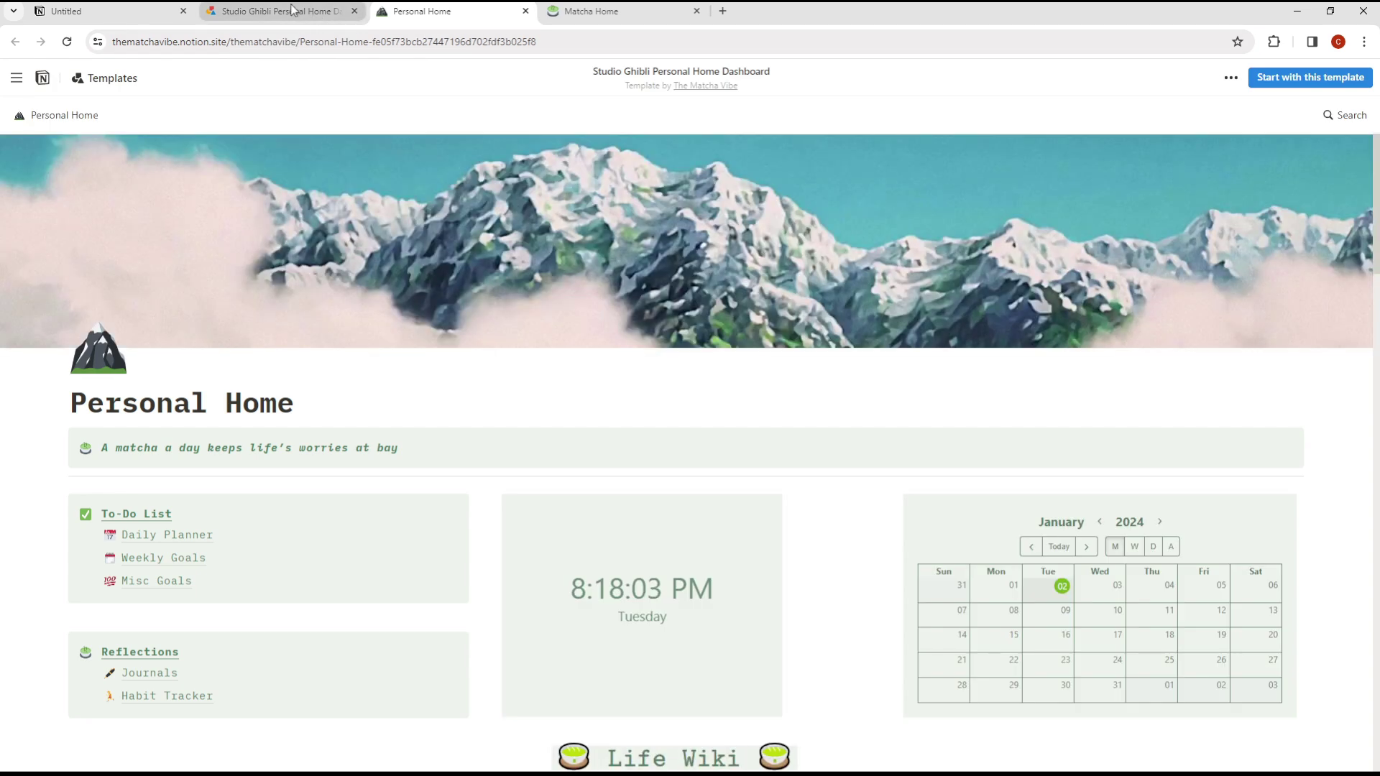
# Go back to the dashboard's gallery listing and review its themes, included pages and the creator's other templates.
pyautogui.click(298, 13)
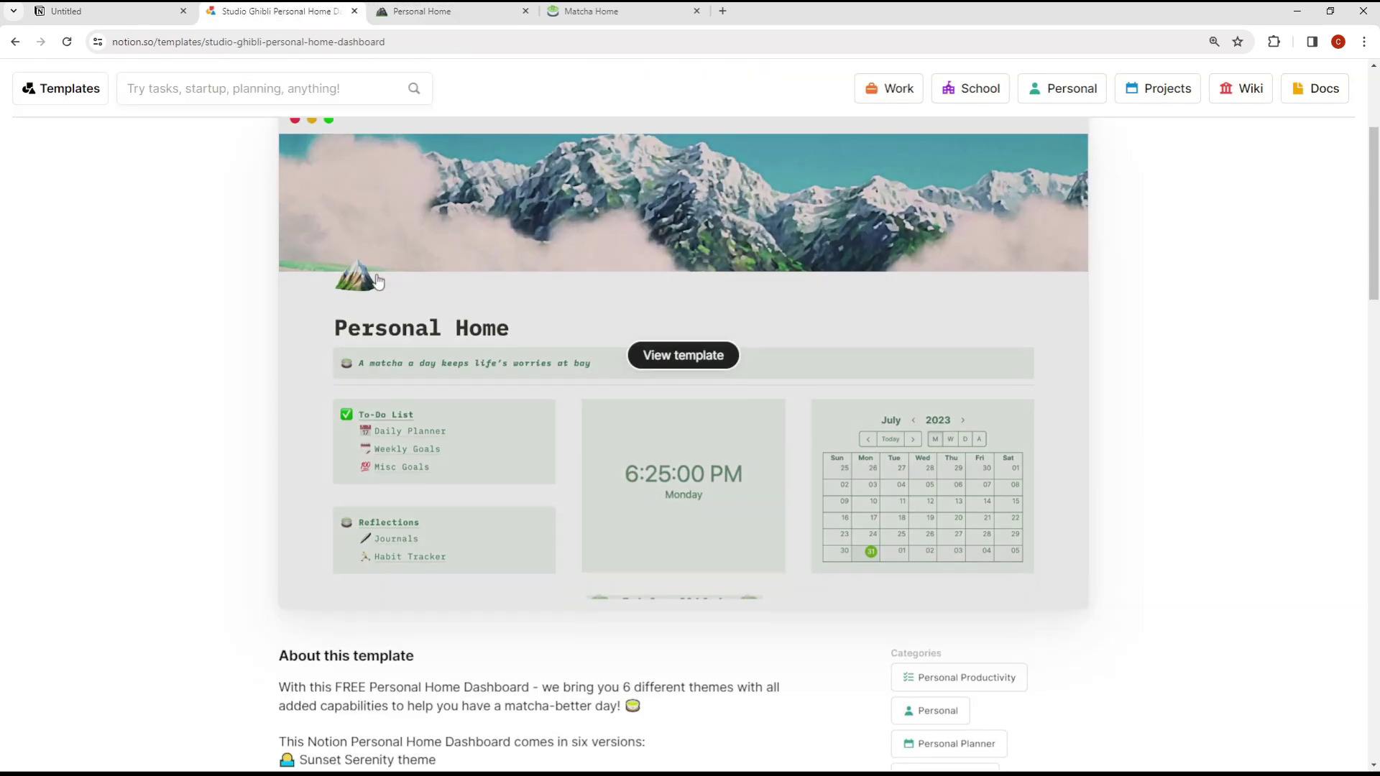
pyautogui.scroll(-5, 369, 308)
pyautogui.scroll(8, 369, 309)
pyautogui.scroll(-7, 237, 302)
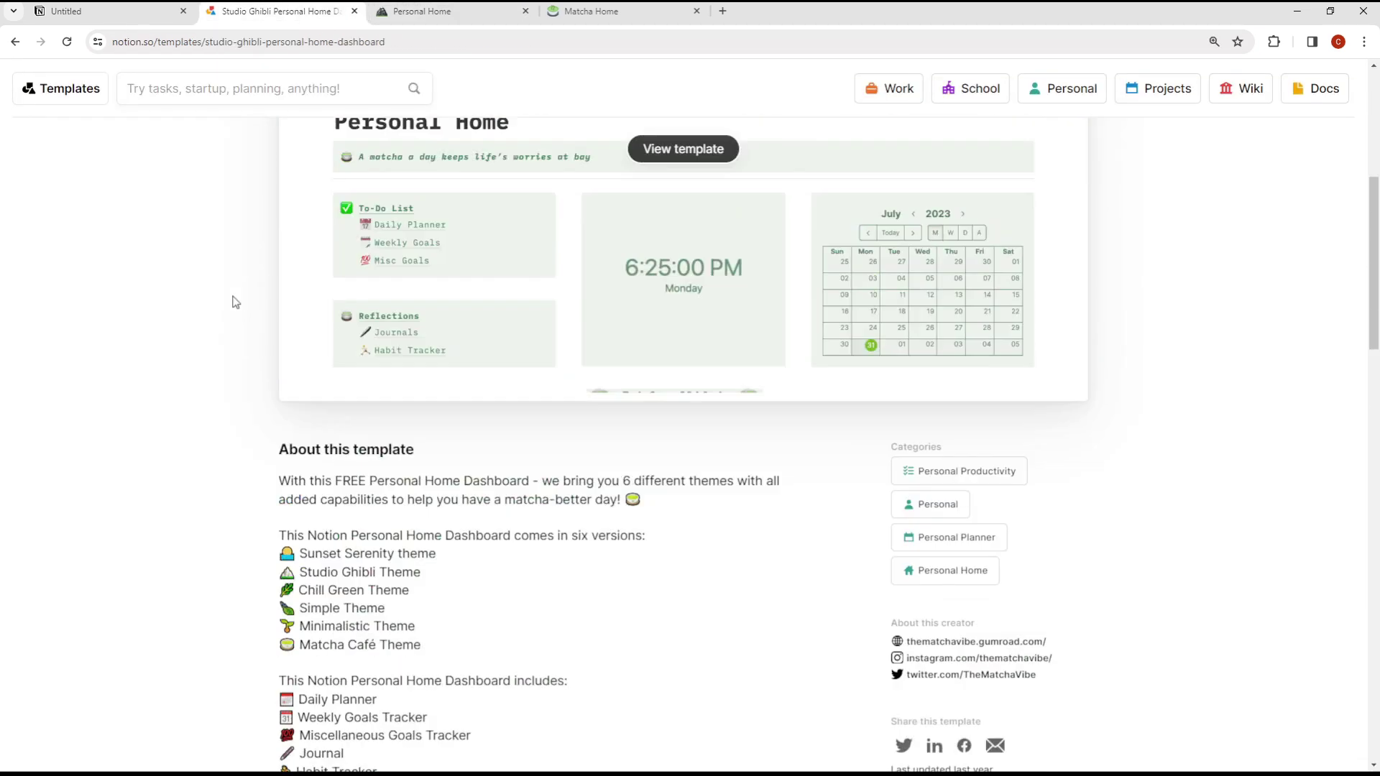
pyautogui.scroll(-3, 237, 302)
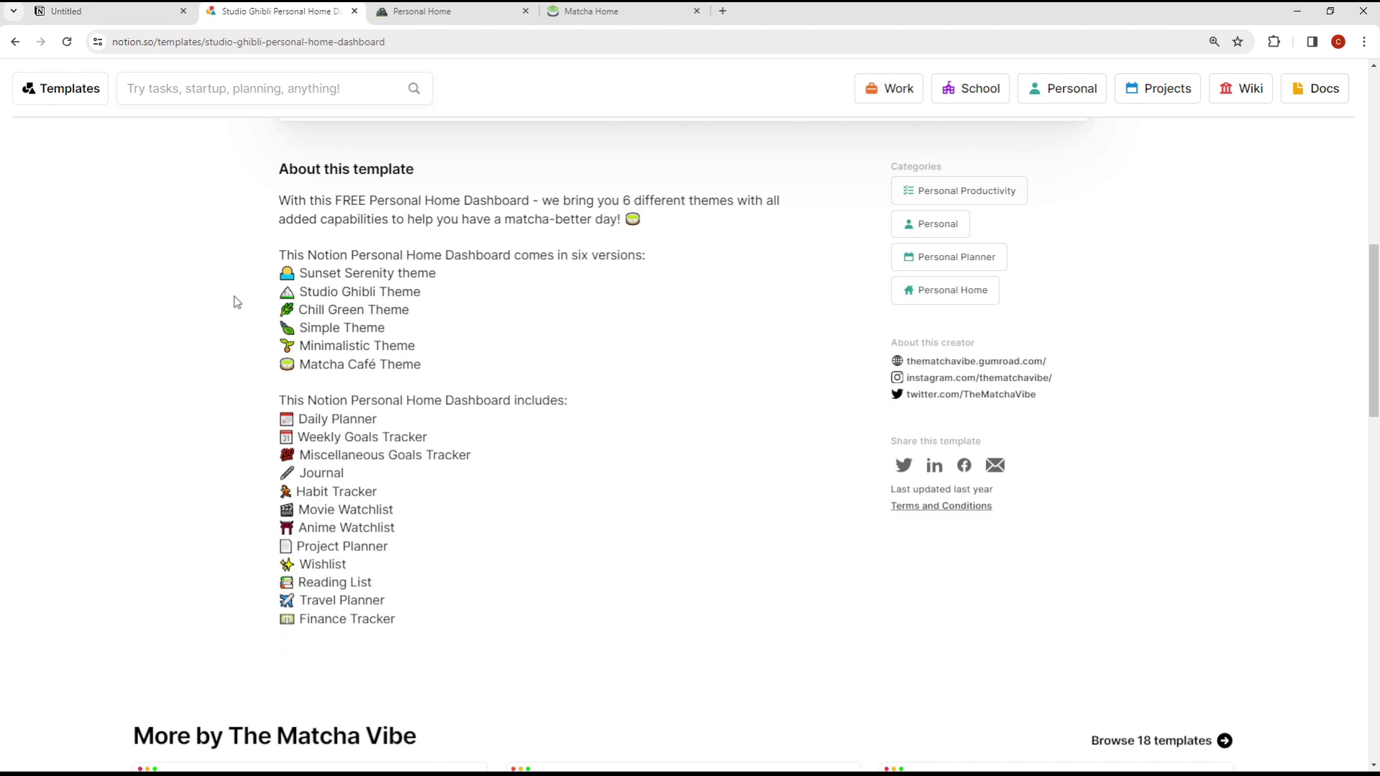
pyautogui.scroll(-7, 237, 302)
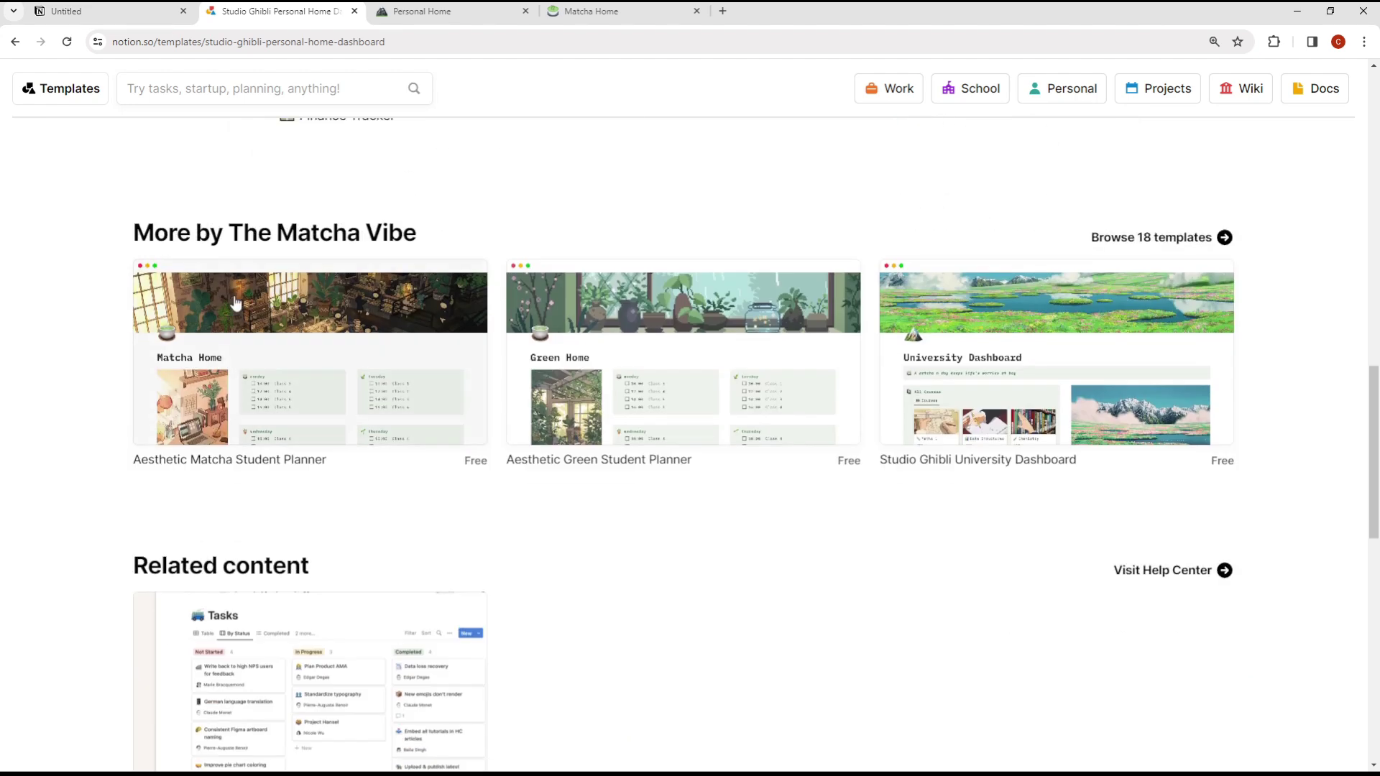
pyautogui.scroll(12, 238, 302)
# Return to the live Personal Home template, highlight the notion.site part of its address and enlarge the page view.
pyautogui.click(432, 11)
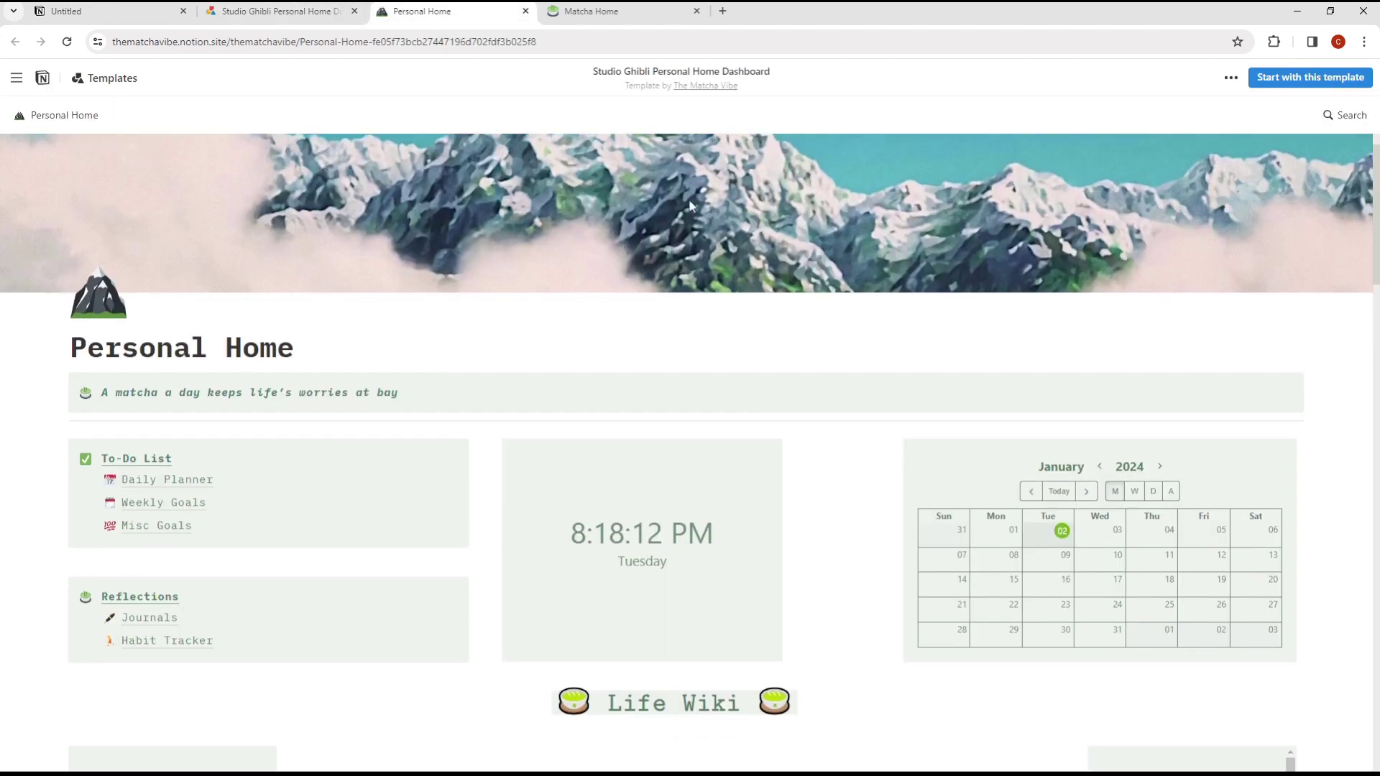
pyautogui.moveTo(173, 41); pyautogui.dragTo(221, 43)
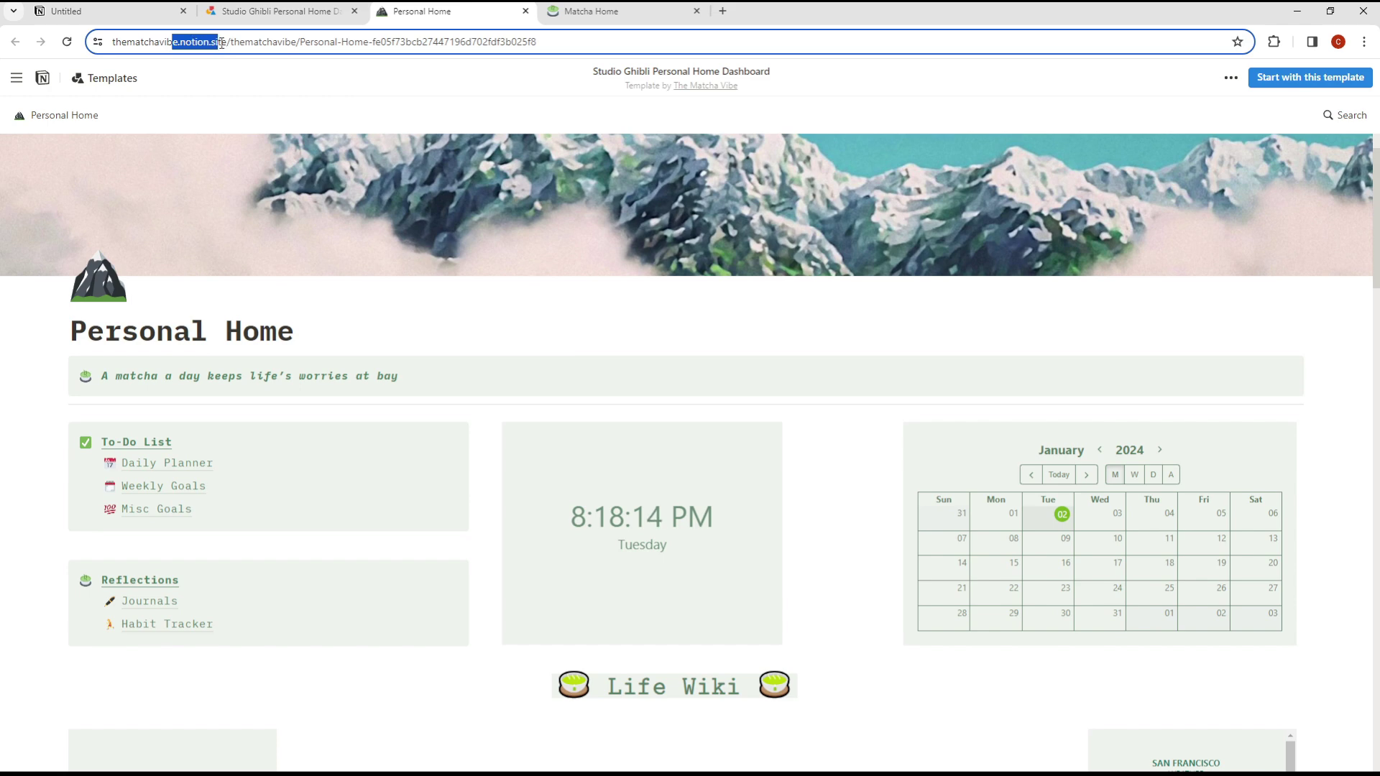
pyautogui.click(861, 80)
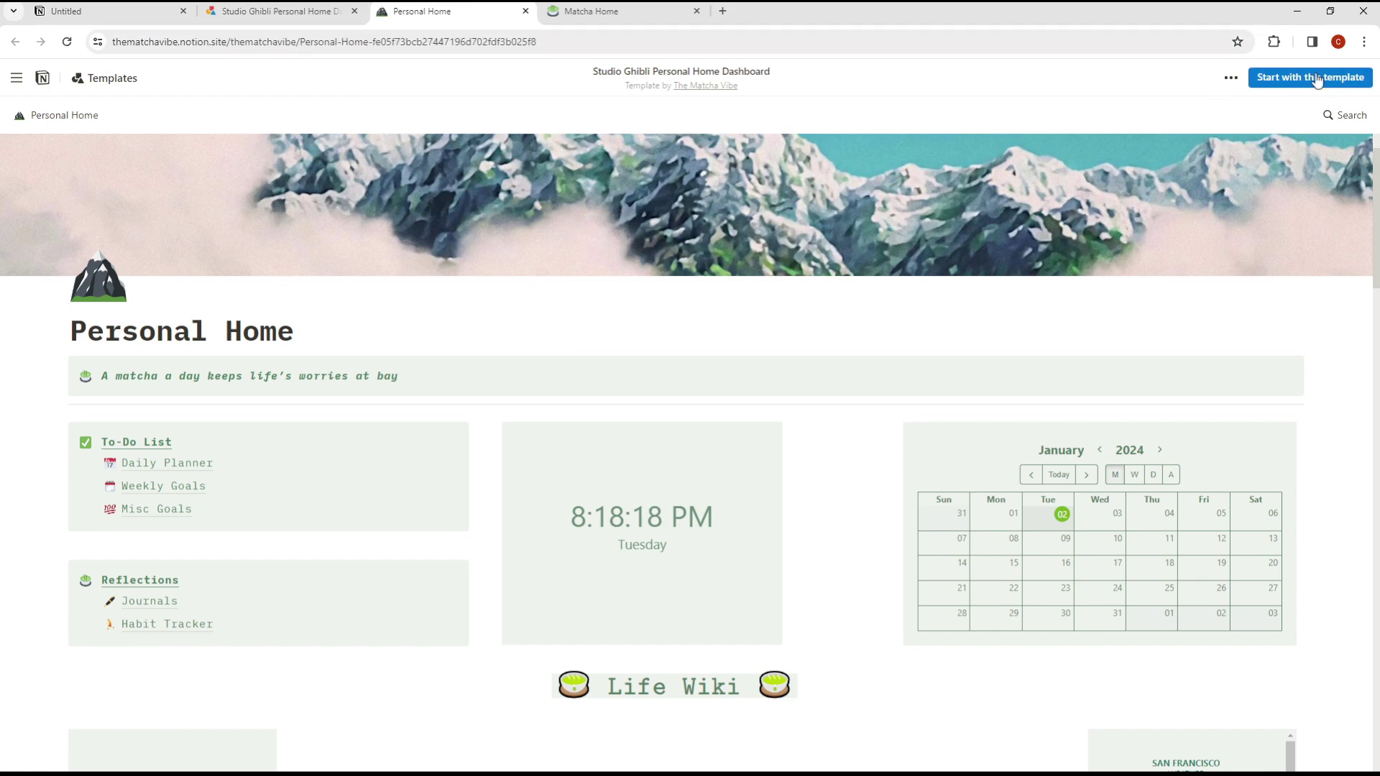
pyautogui.hotkey('ctrl', '+')
pyautogui.hotkey('ctrl', '+')
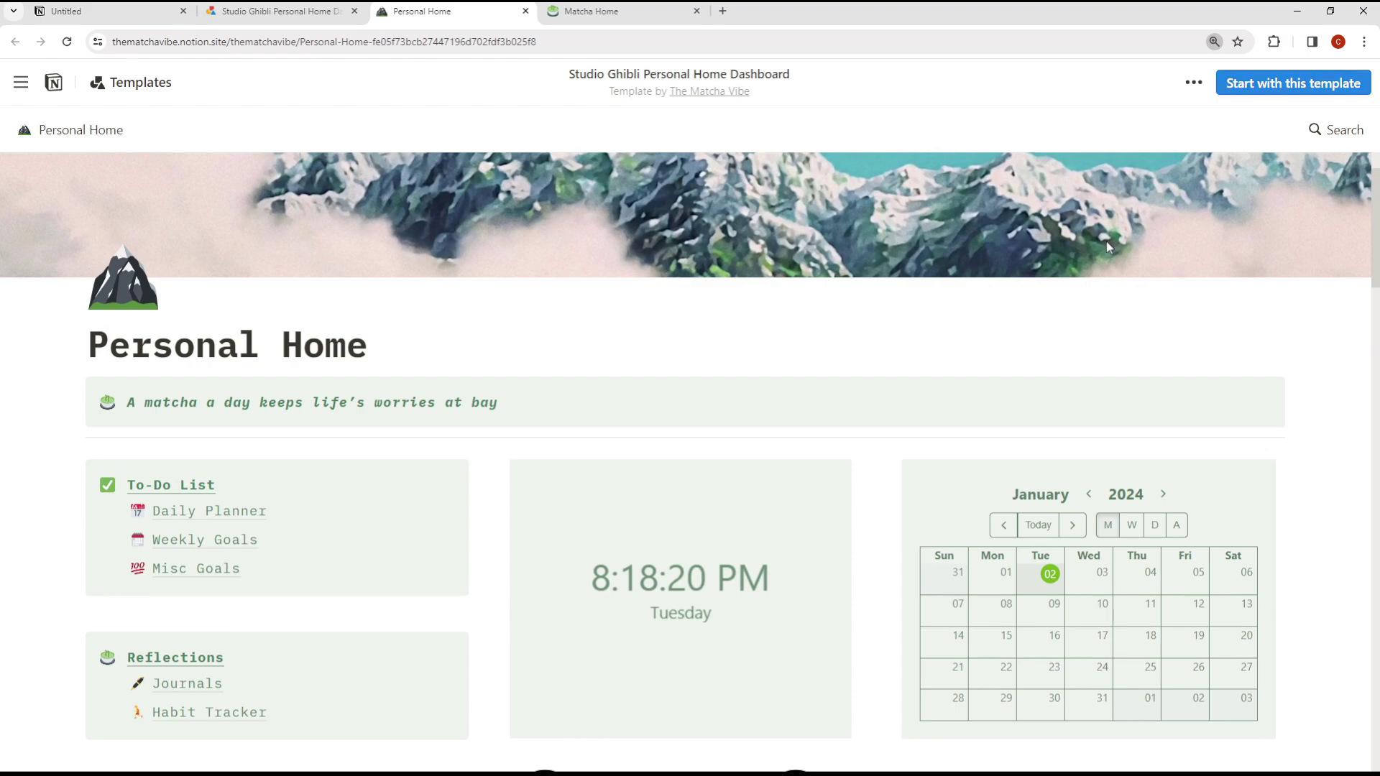
# Examine the live Personal Home template from the Life Wiki through Pages and Finance Tracker to the creator credits.
pyautogui.scroll(-5, 1111, 270)
pyautogui.scroll(-5, 1111, 270)
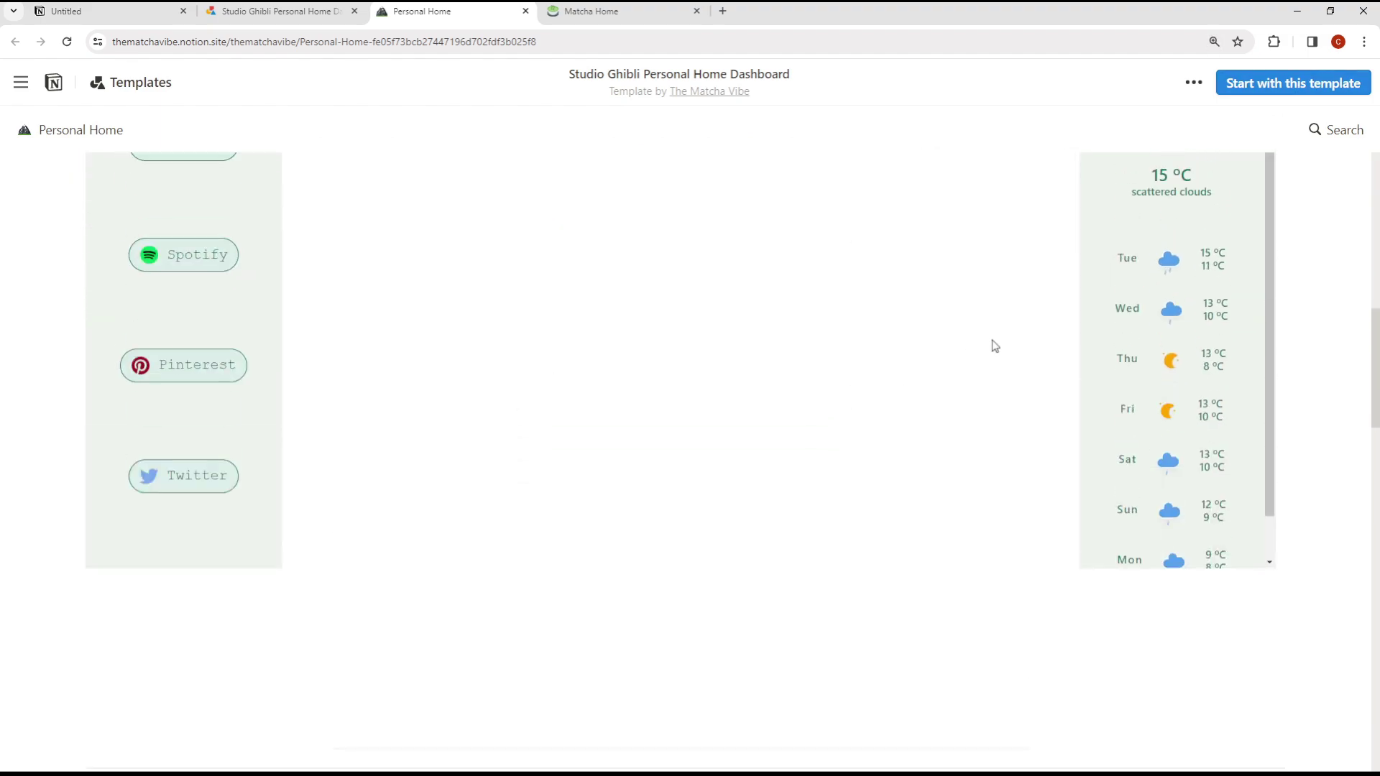
pyautogui.scroll(-10, 995, 381)
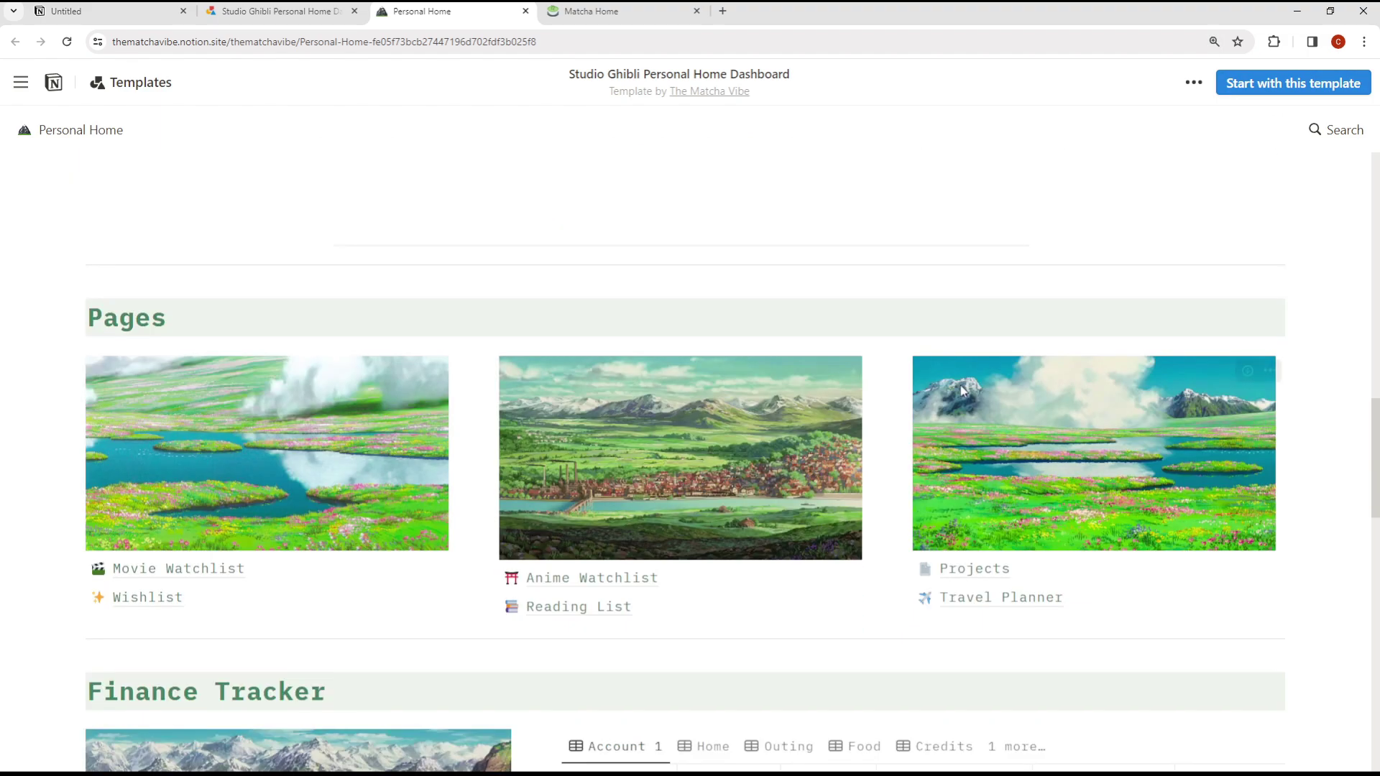
pyautogui.scroll(2, 905, 368)
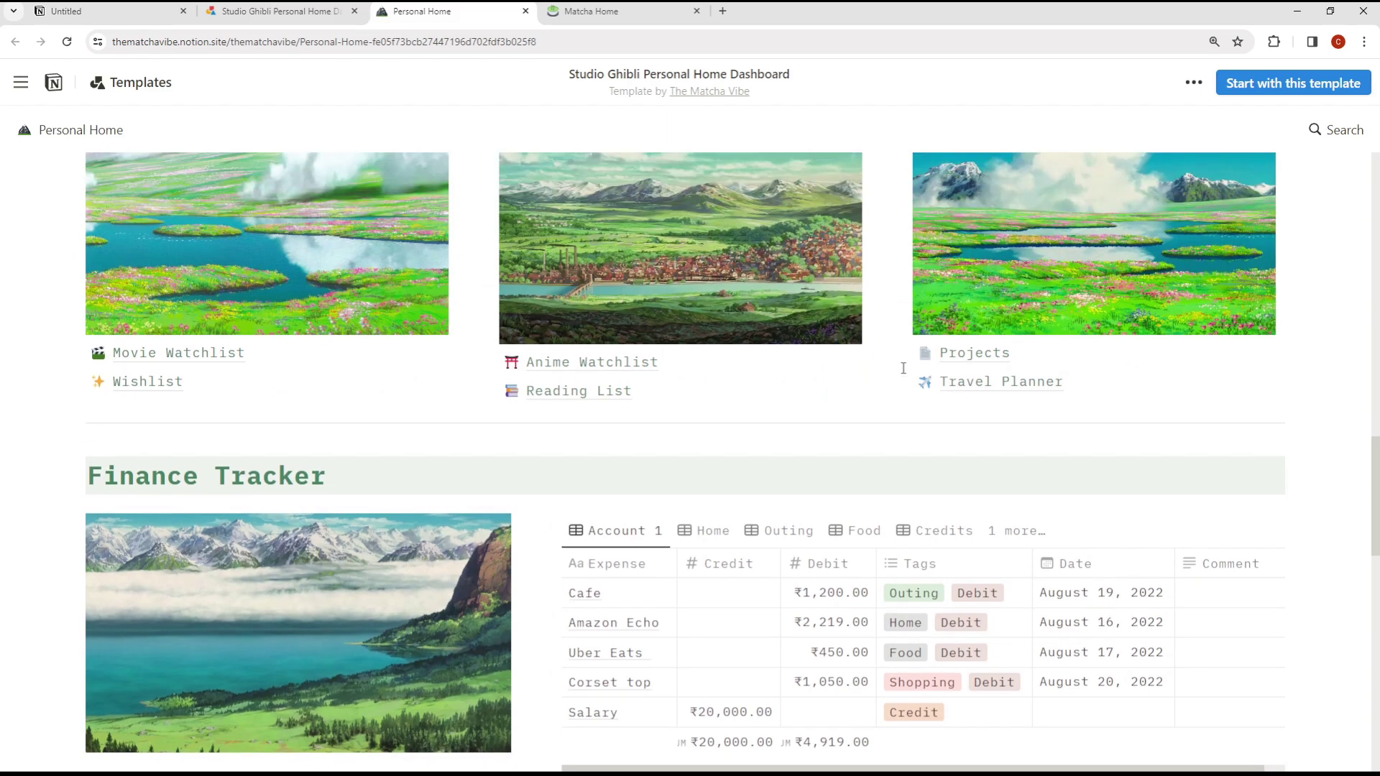
pyautogui.scroll(-5, 904, 368)
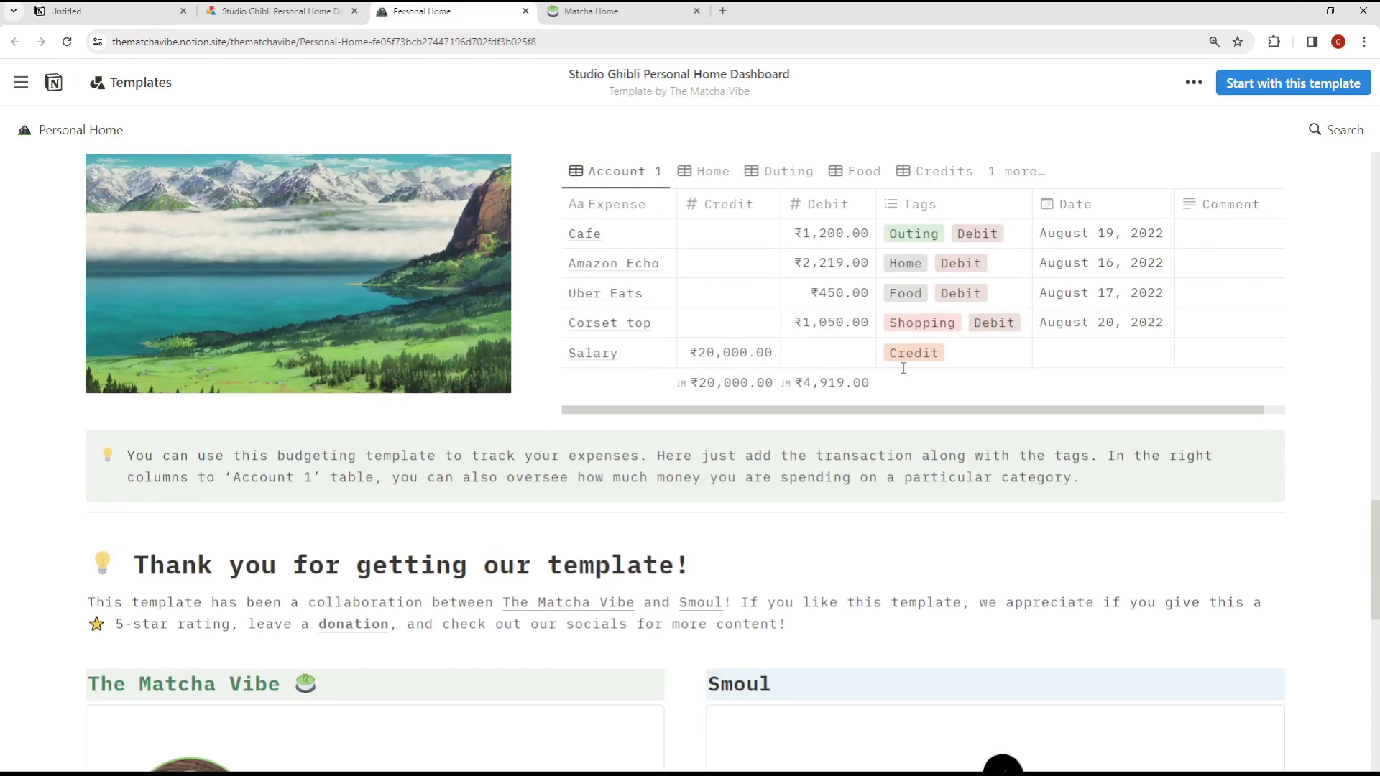
pyautogui.scroll(-5, 905, 373)
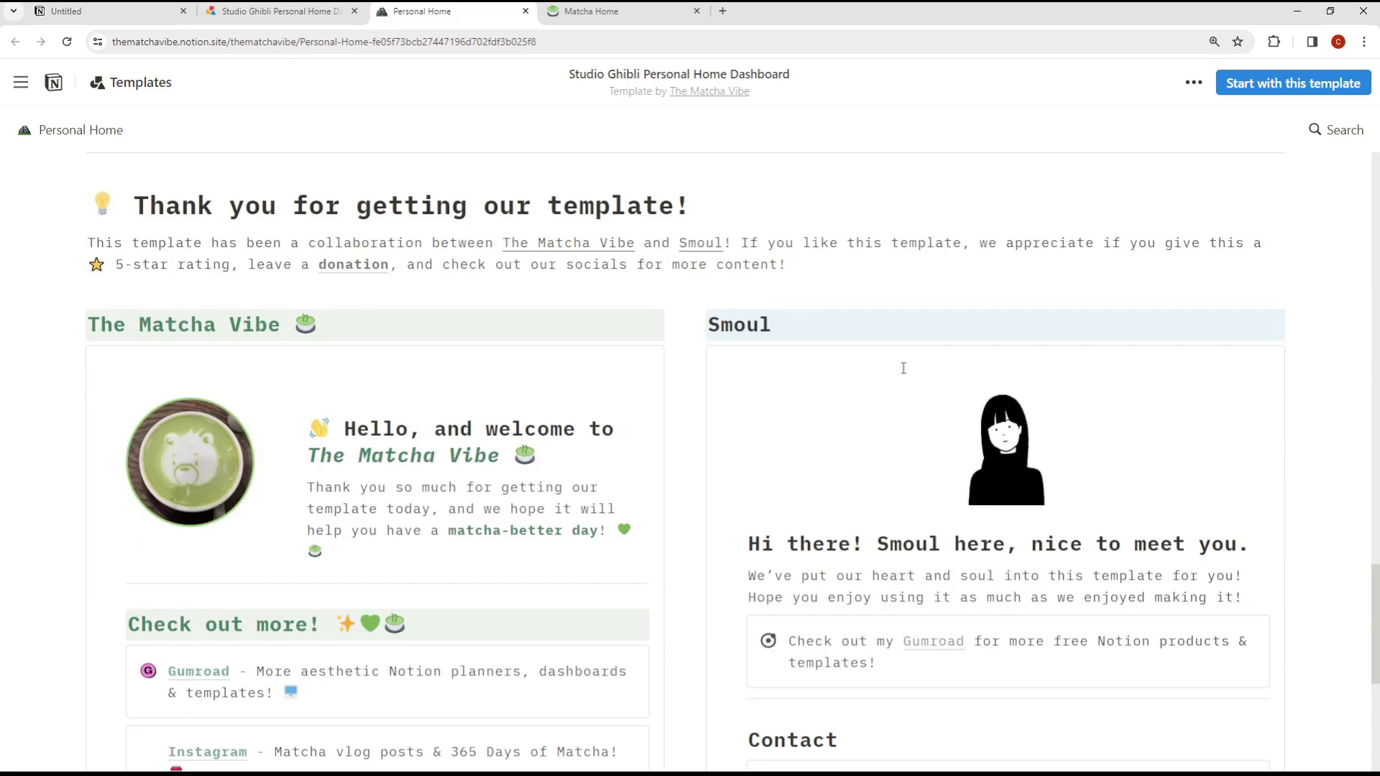
pyautogui.scroll(20, 904, 368)
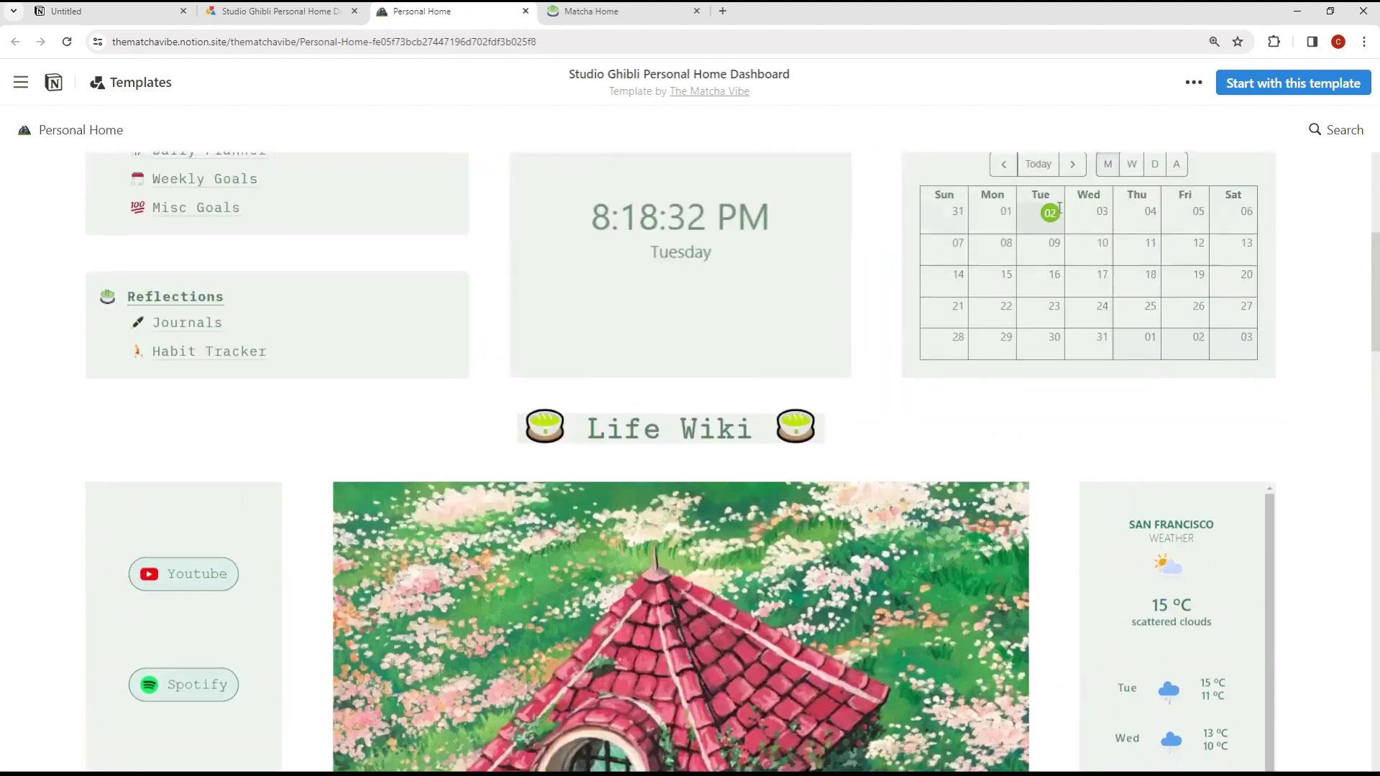
pyautogui.scroll(5, 1060, 208)
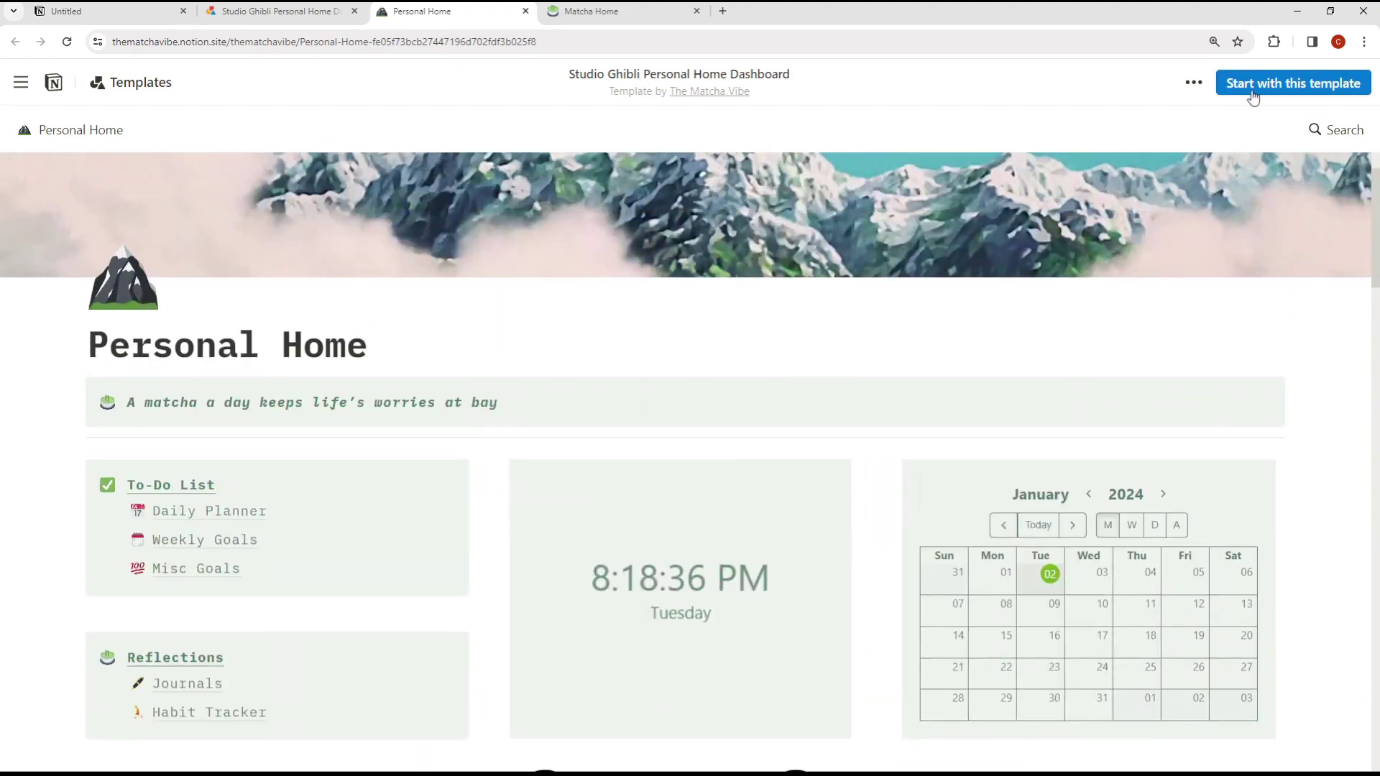
# Add the Studio Ghibli Personal Home Dashboard template to the workspace and show it full screen with the sidebar hidden.
pyautogui.click(1304, 85)
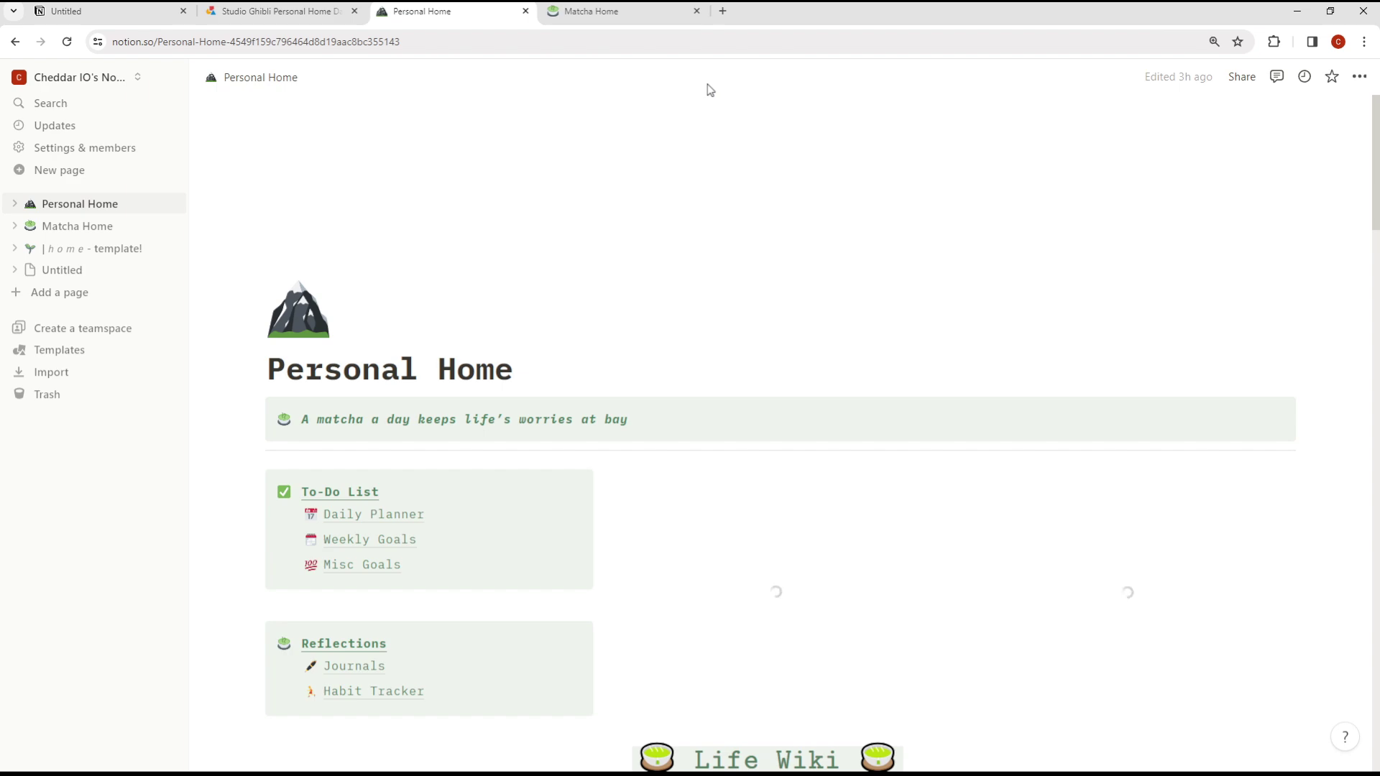
pyautogui.press('F11')
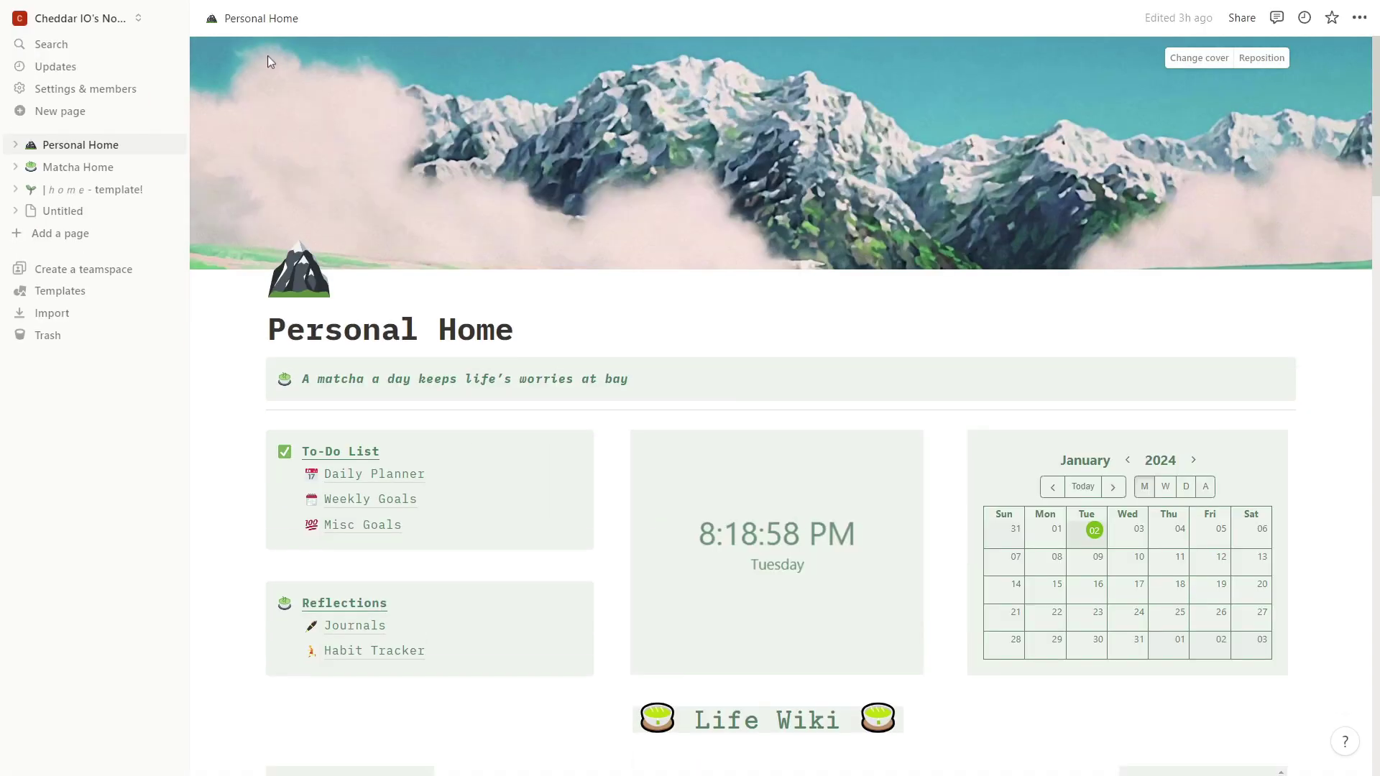
pyautogui.click(171, 18)
# Look through the duplicated Personal Home page, including its clock, calendar, weather, Pages, Finance Tracker and contact sections.
pyautogui.scroll(-5, 425, 255)
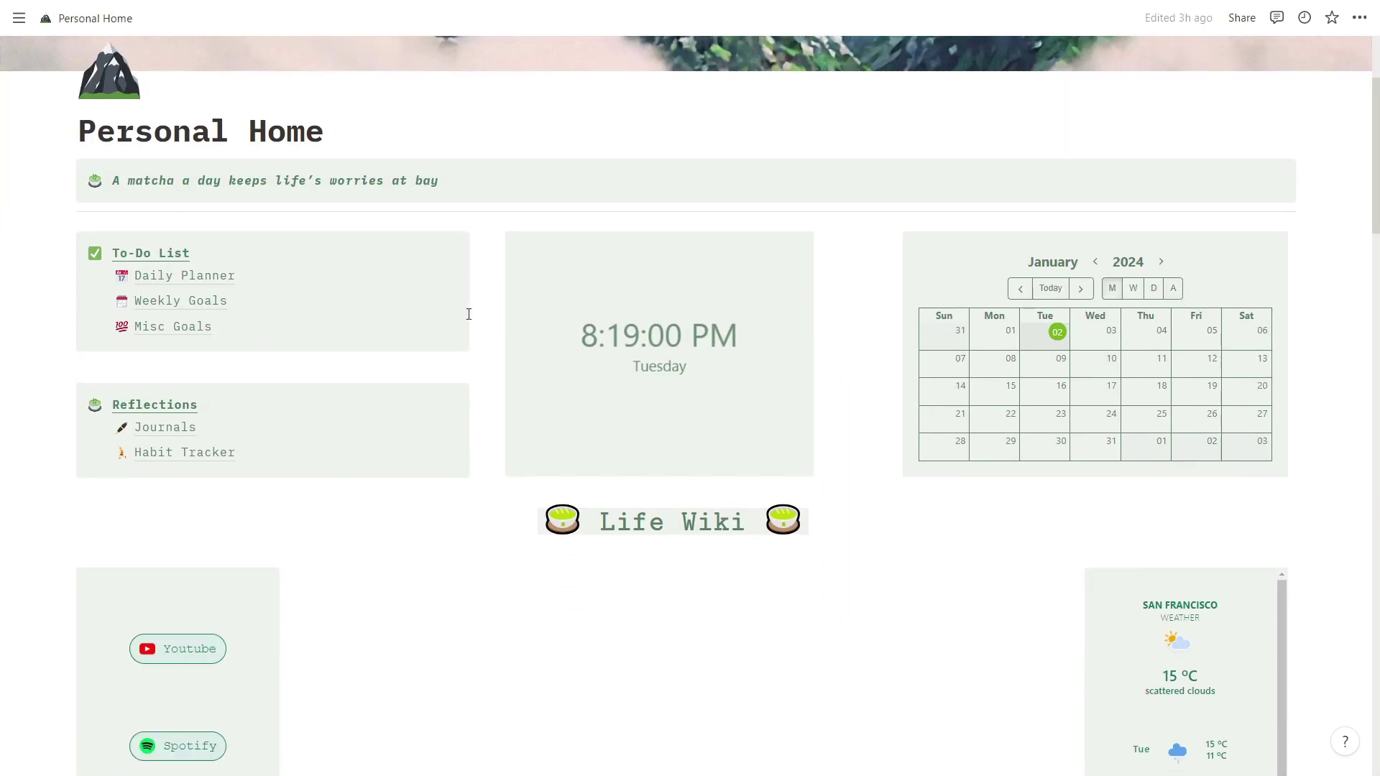
pyautogui.scroll(1, 648, 271)
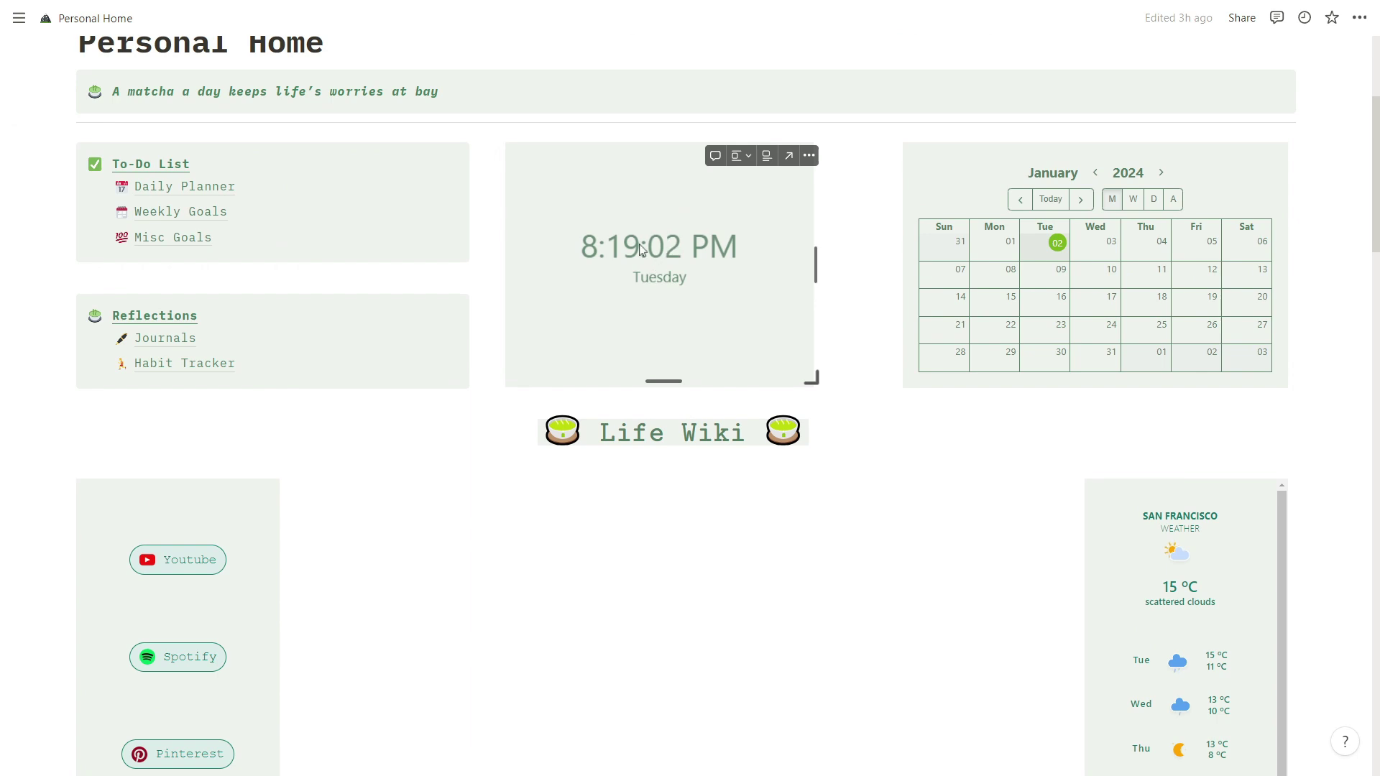
pyautogui.scroll(-4, 641, 338)
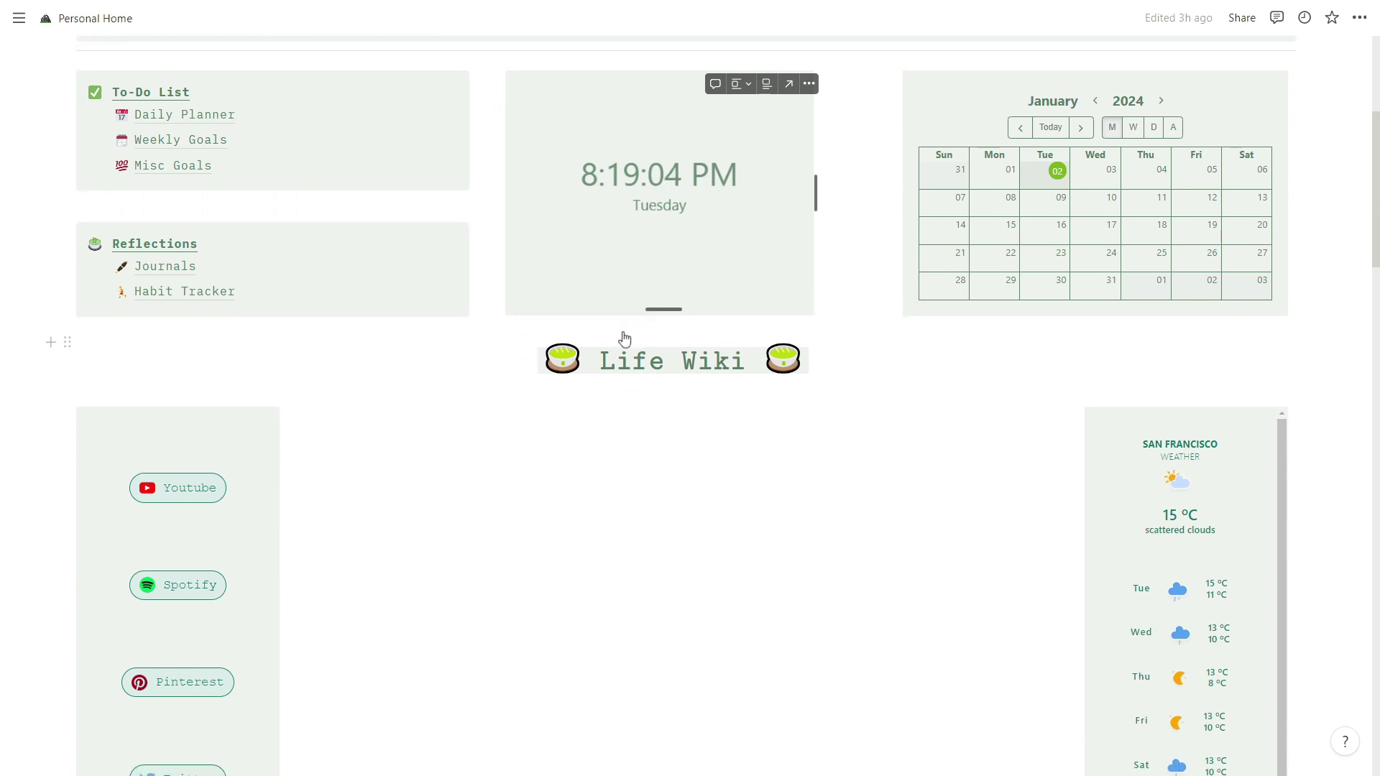
pyautogui.scroll(-3, 209, 381)
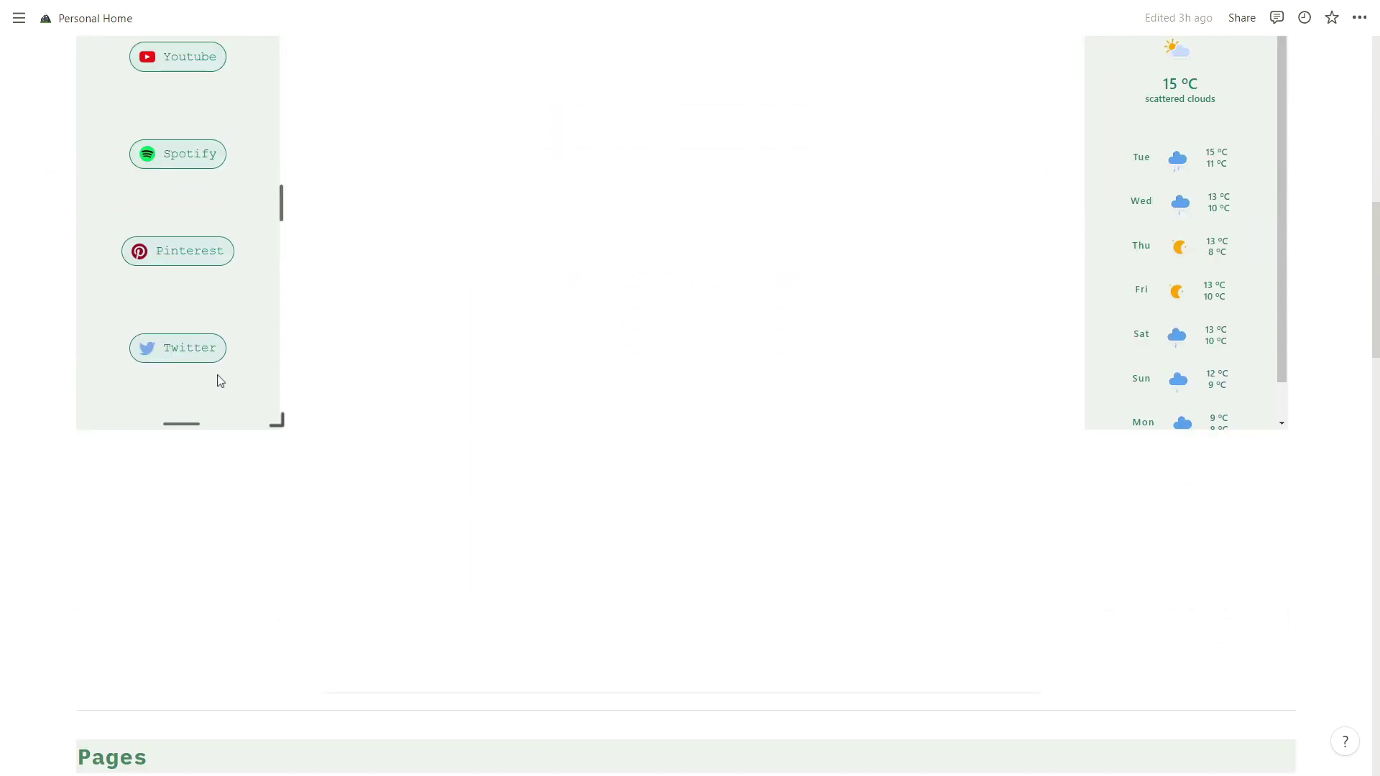
pyautogui.scroll(-3, 532, 395)
pyautogui.scroll(-15, 540, 396)
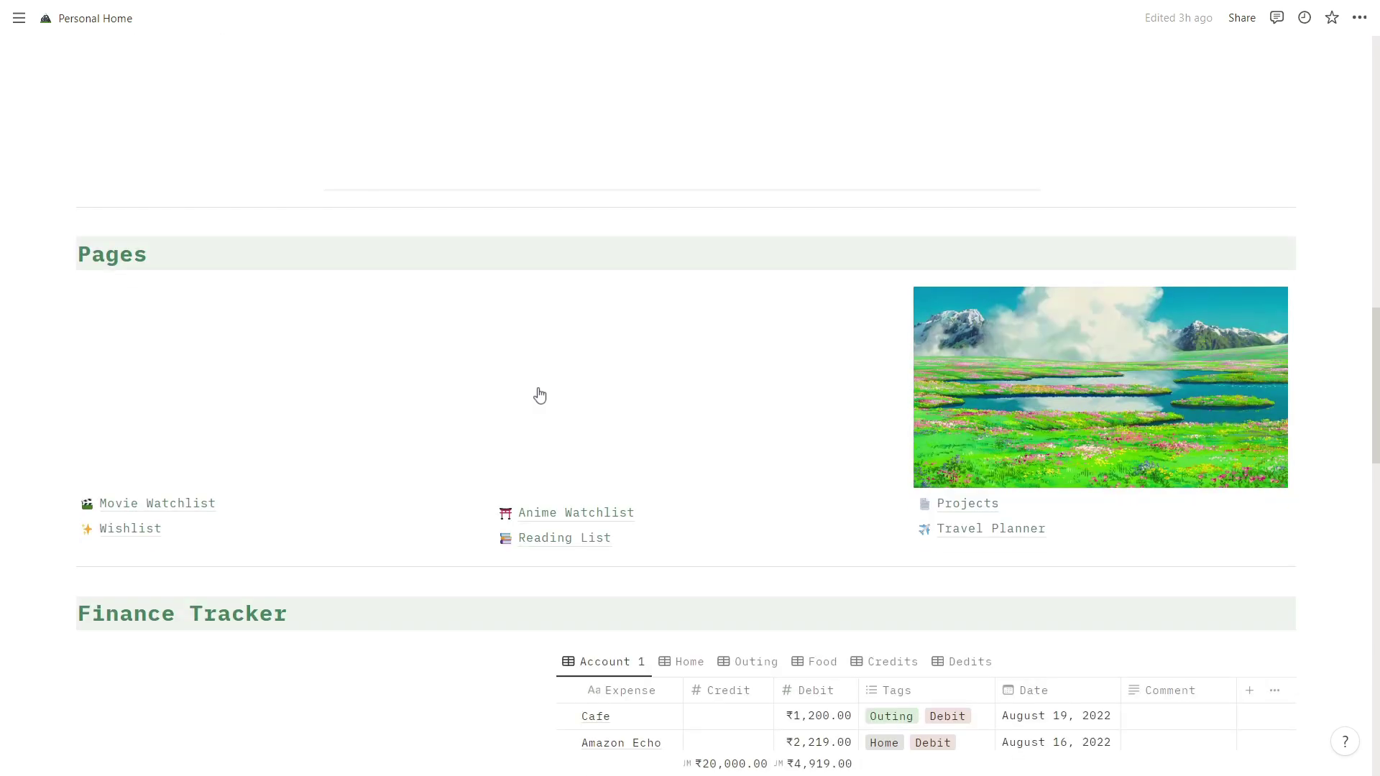
pyautogui.scroll(-7, 539, 386)
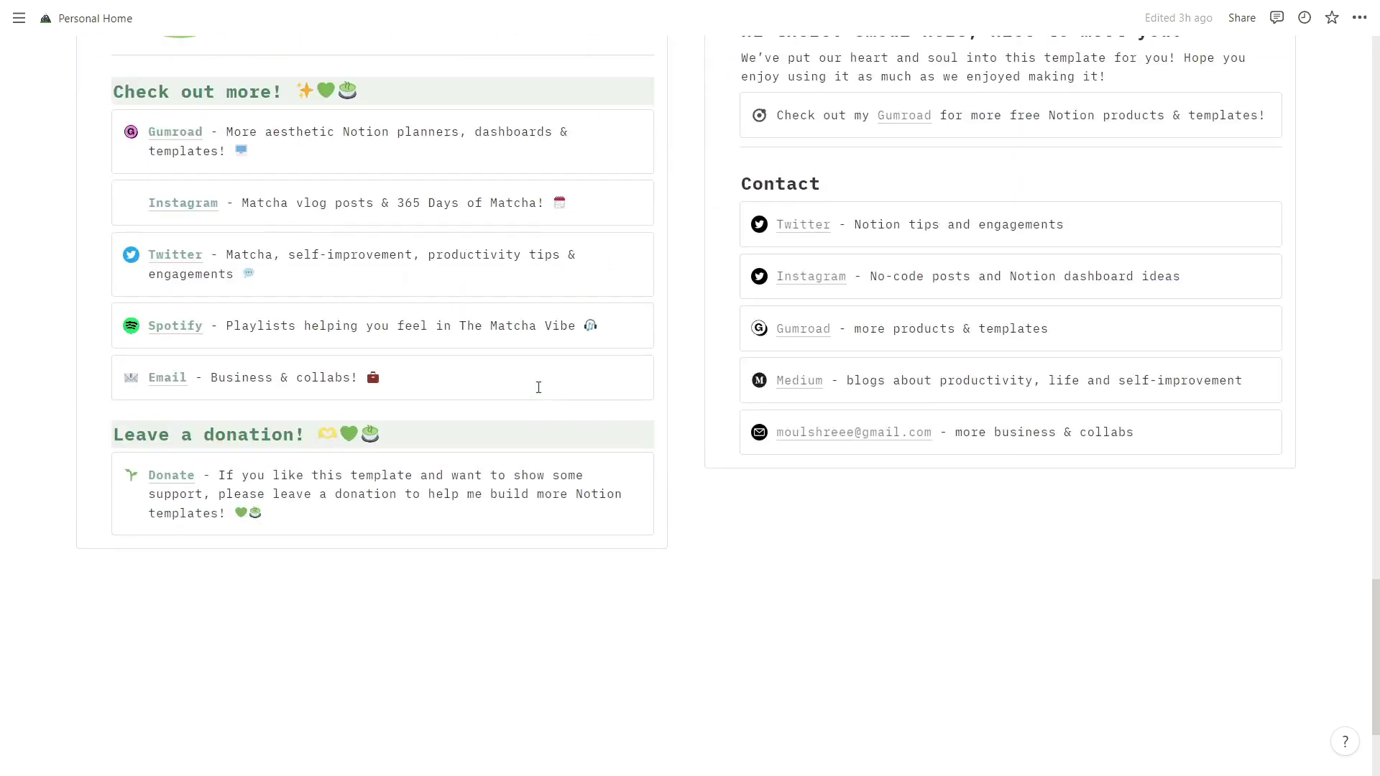
pyautogui.scroll(5, 678, 422)
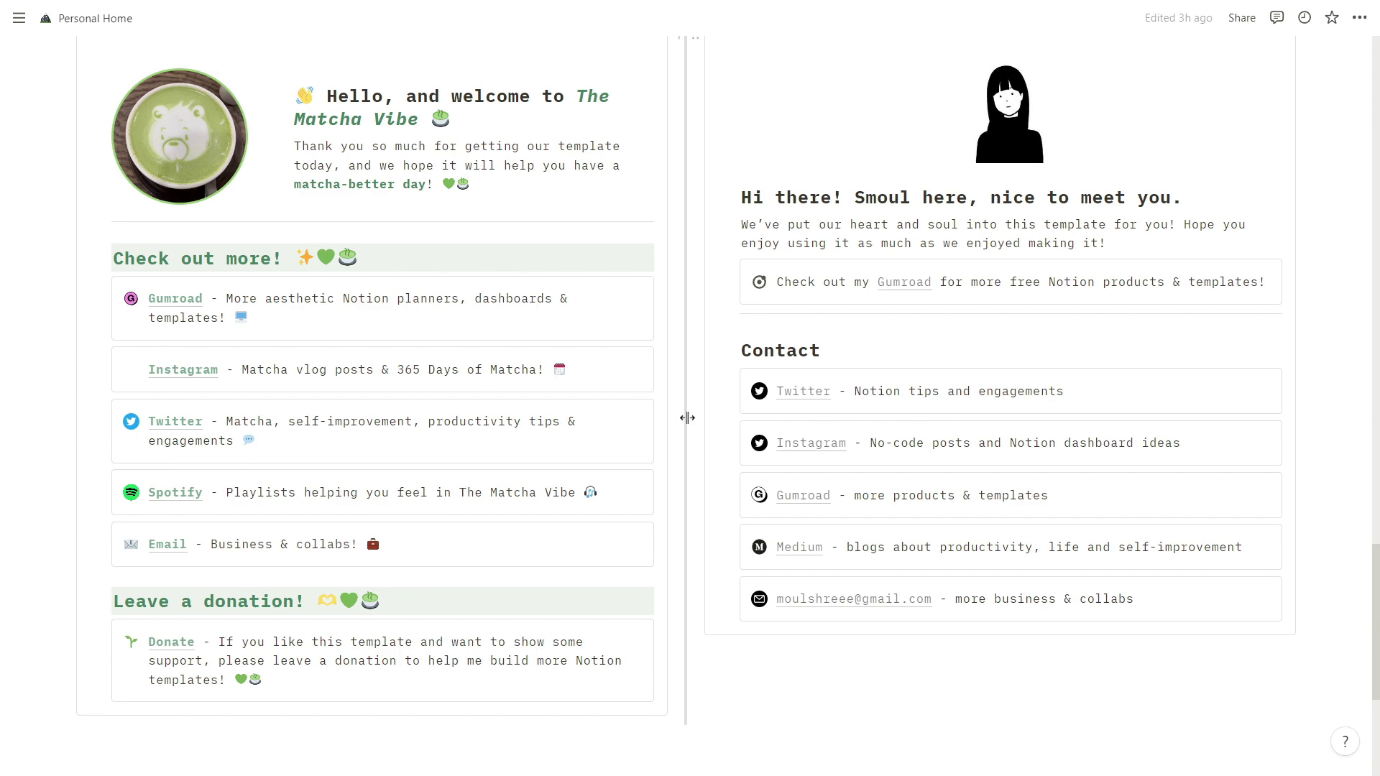
pyautogui.scroll(20, 687, 417)
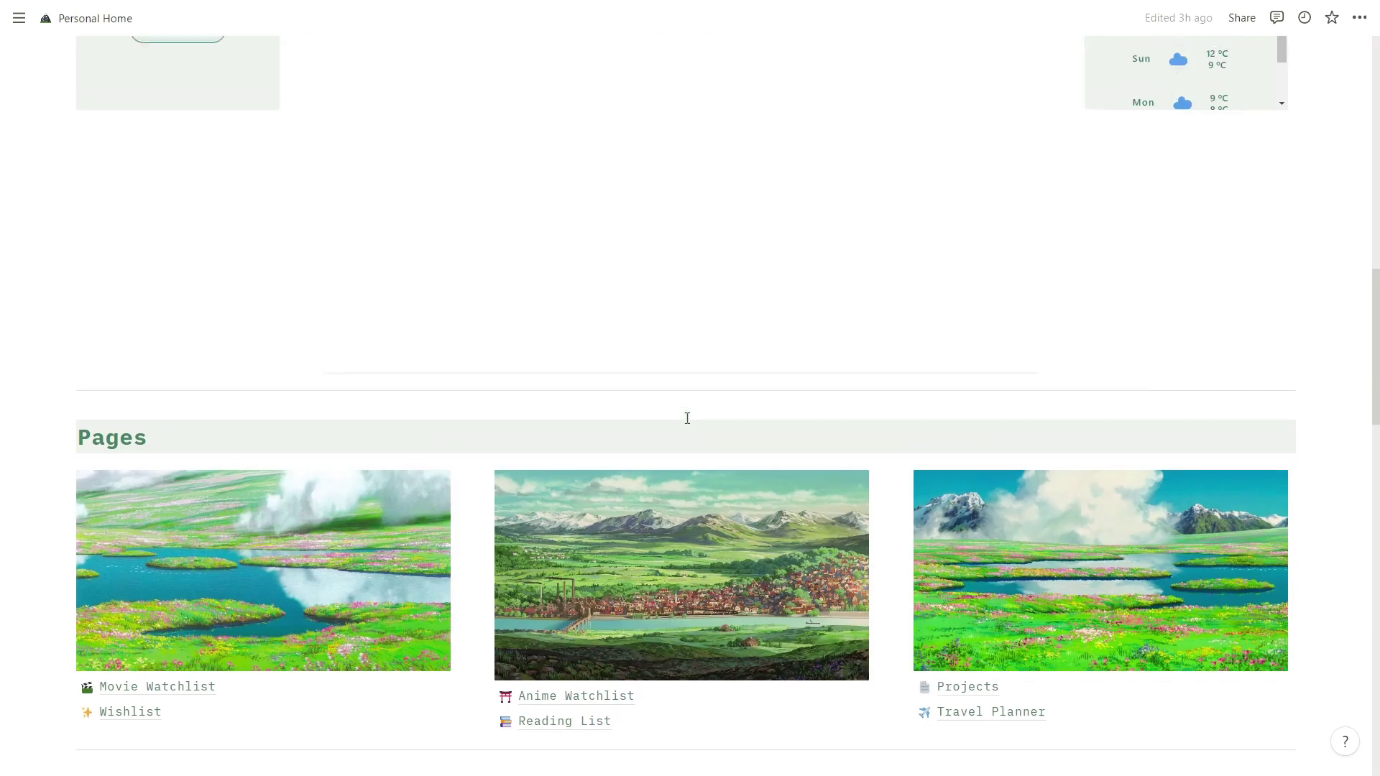
pyautogui.scroll(6, 687, 417)
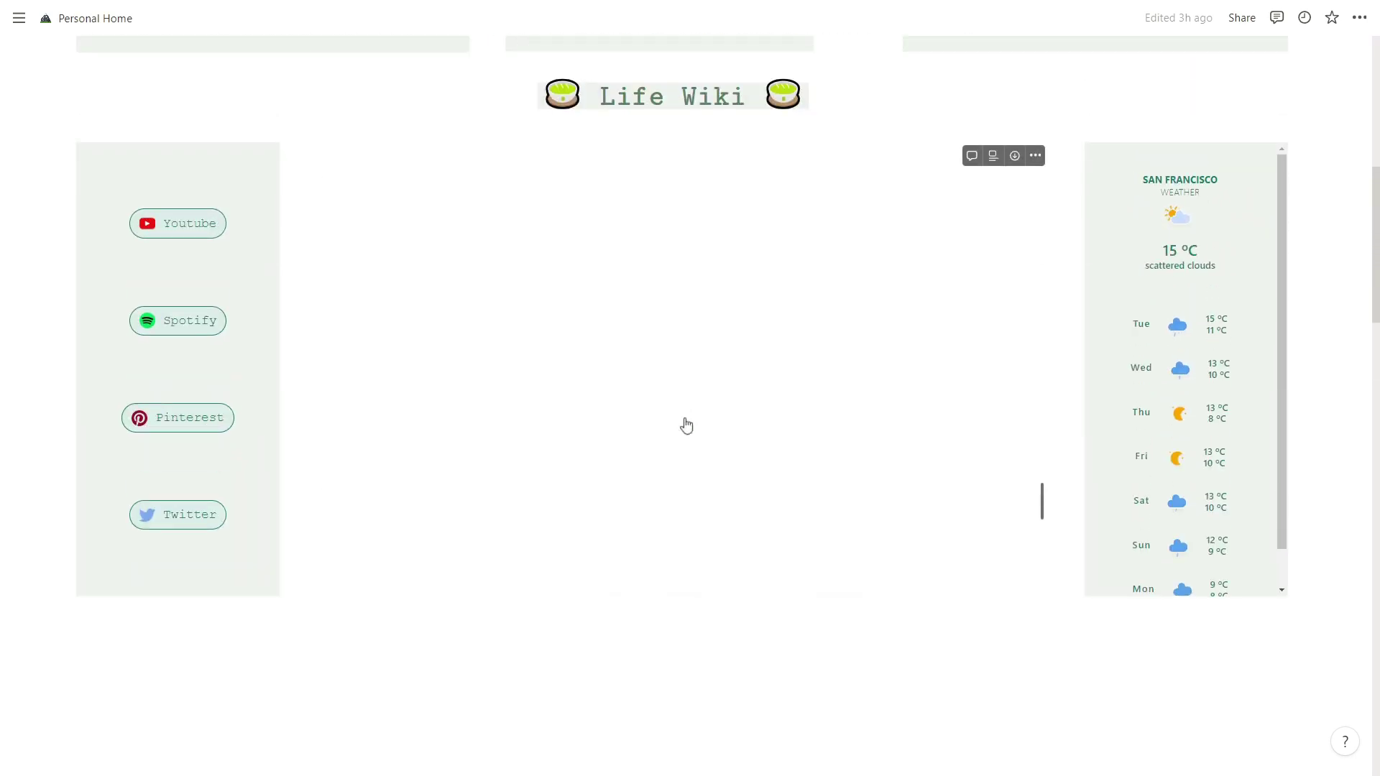